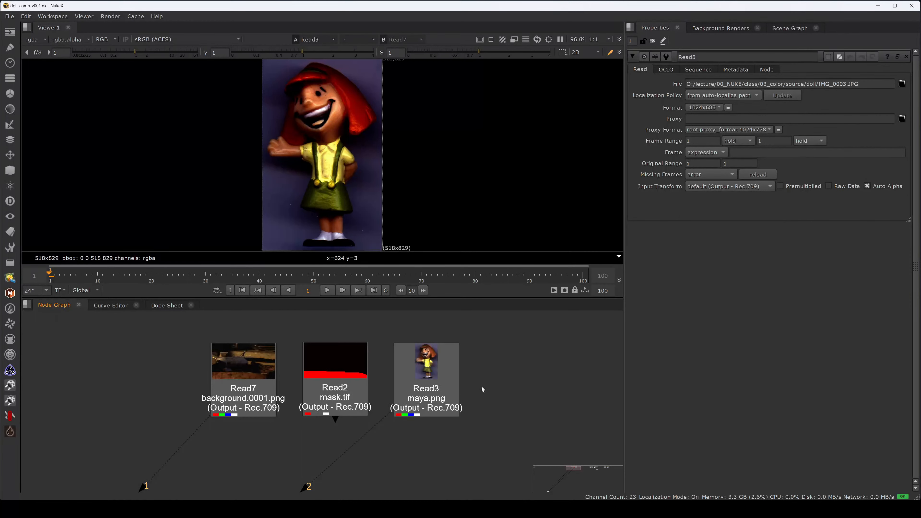
View the background.0001.png plate with its alpha channel, and the mask.tif image, in the viewer.
{"action": "scroll", "coordinate": [484, 392], "scroll_direction": "up", "scroll_amount": 5}
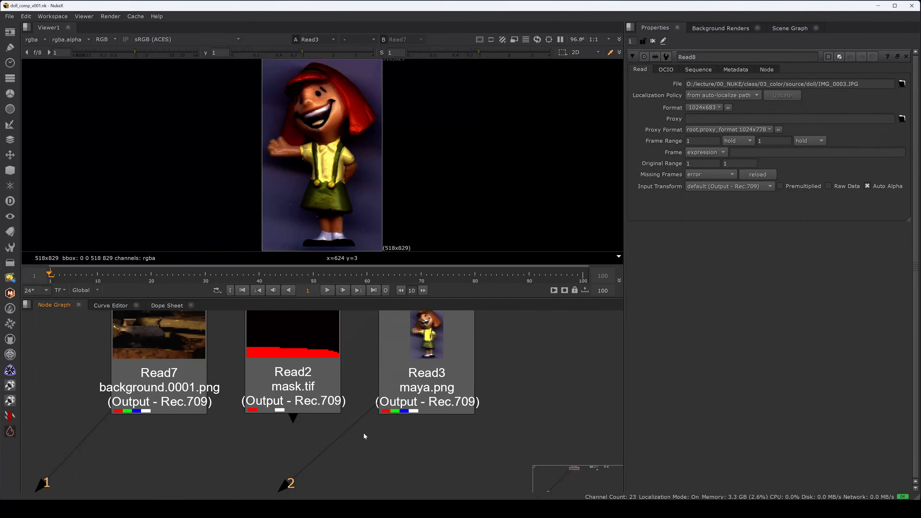
{"action": "left_click_drag", "start_coordinate": [362, 436], "coordinate": [500, 392]}
{"action": "key", "text": "1"}
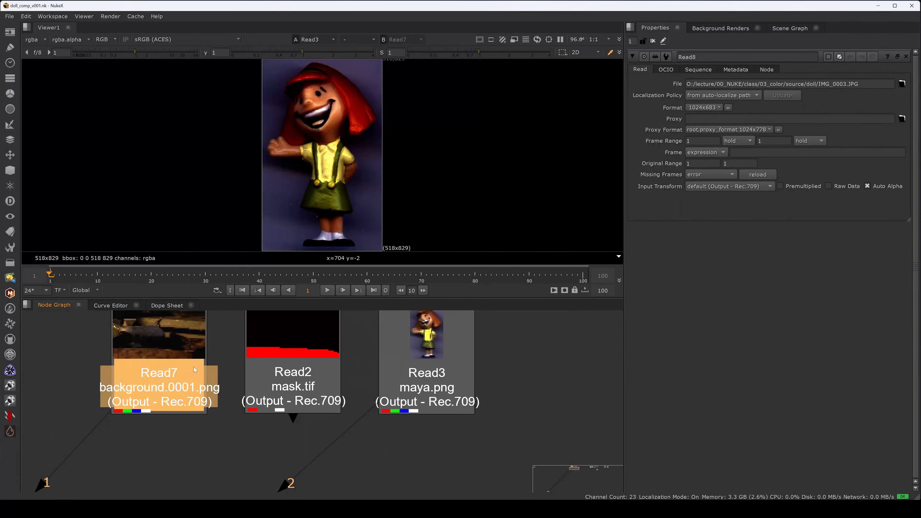
{"action": "key", "text": "a"}
{"action": "key", "text": "a"}
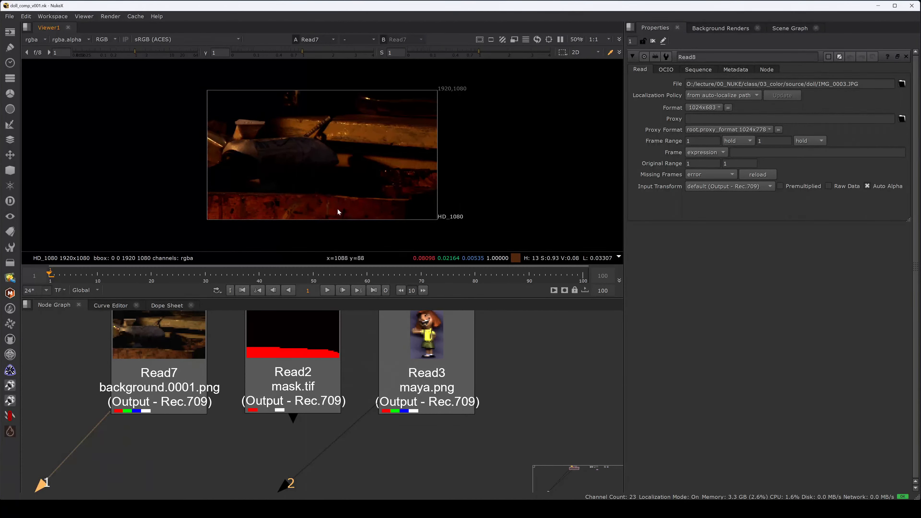
{"action": "left_click", "coordinate": [307, 388]}
{"action": "key", "text": "2"}
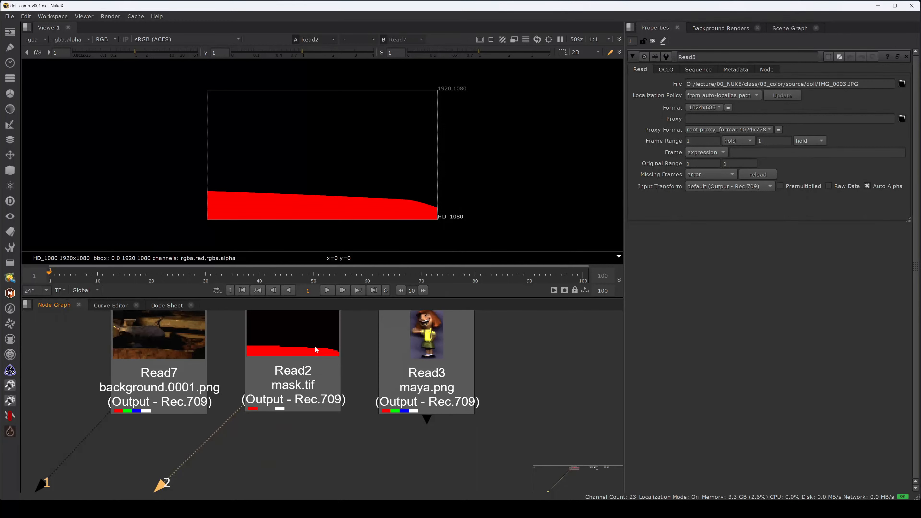
View the maya.png doll image fitted in the viewer and check its alpha channel against the colour image.
{"action": "left_click", "coordinate": [387, 345]}
{"action": "key", "text": "2"}
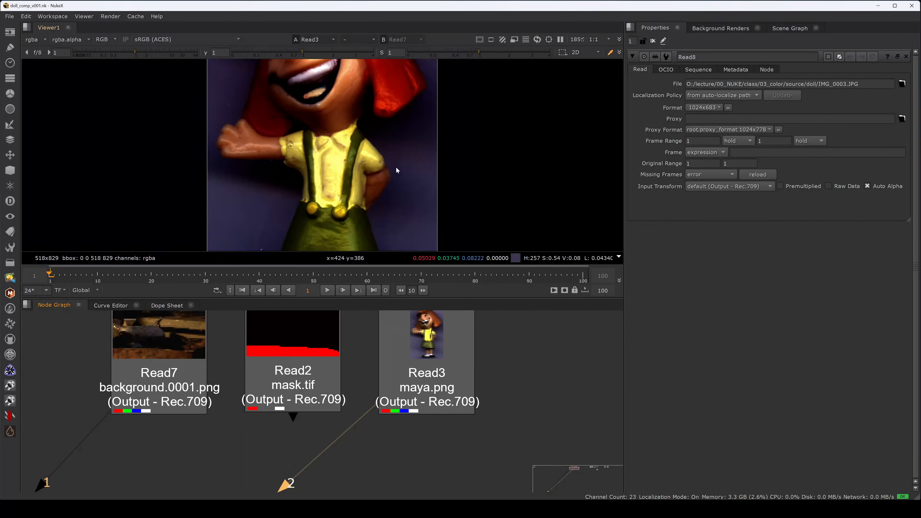
{"action": "key", "text": "f"}
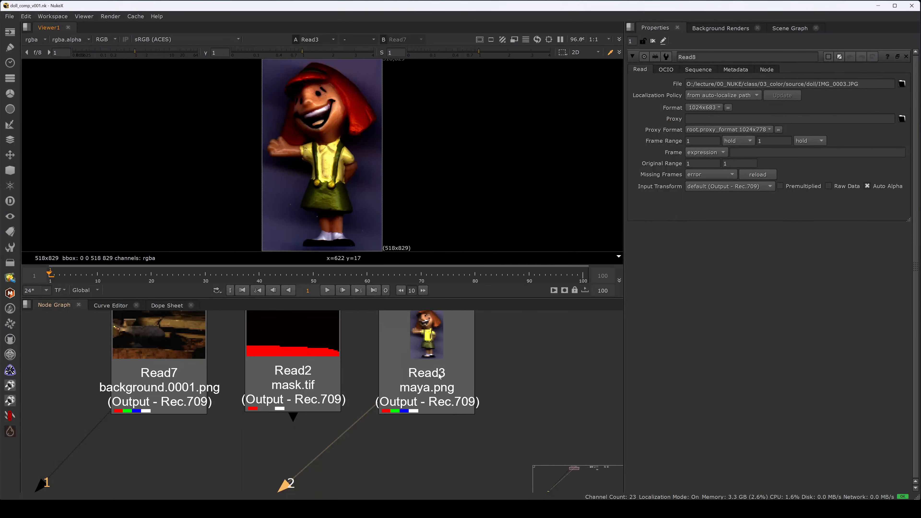
{"action": "left_click_drag", "start_coordinate": [439, 377], "coordinate": [437, 376]}
{"action": "key", "text": "a"}
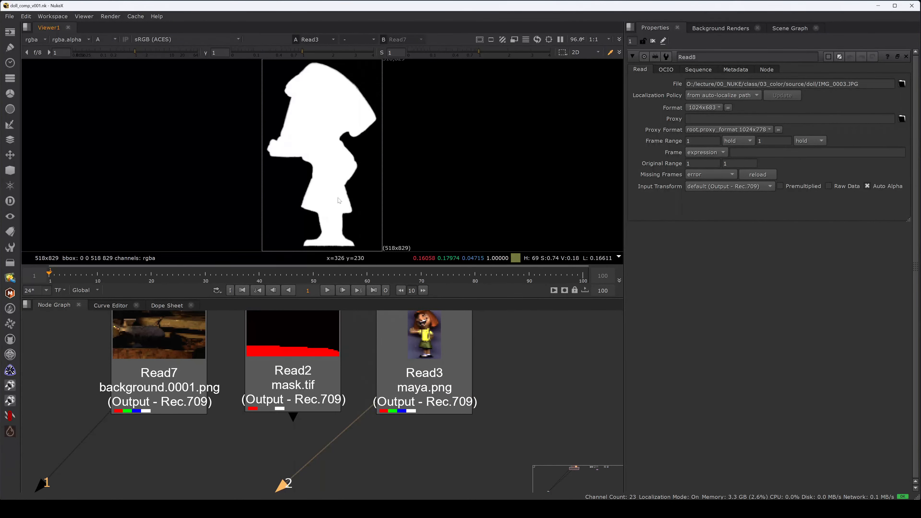
{"action": "key", "text": "a"}
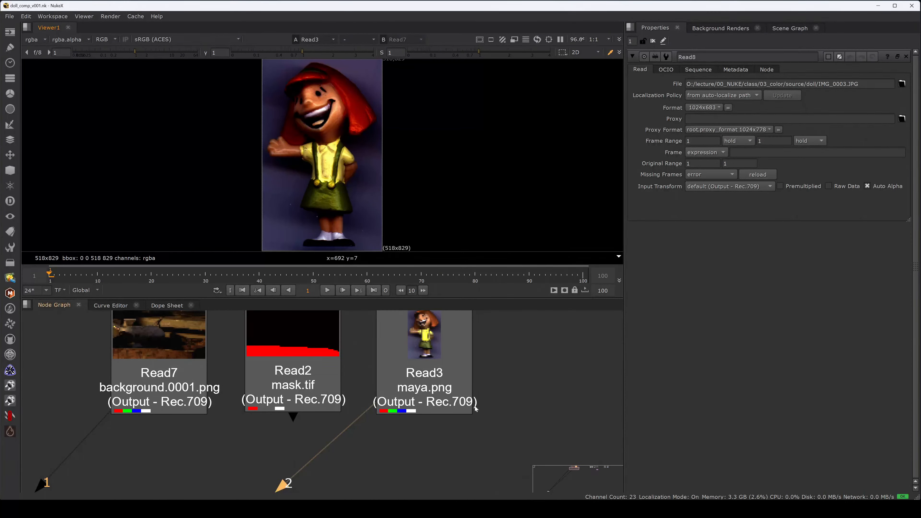
{"action": "left_click", "coordinate": [447, 381]}
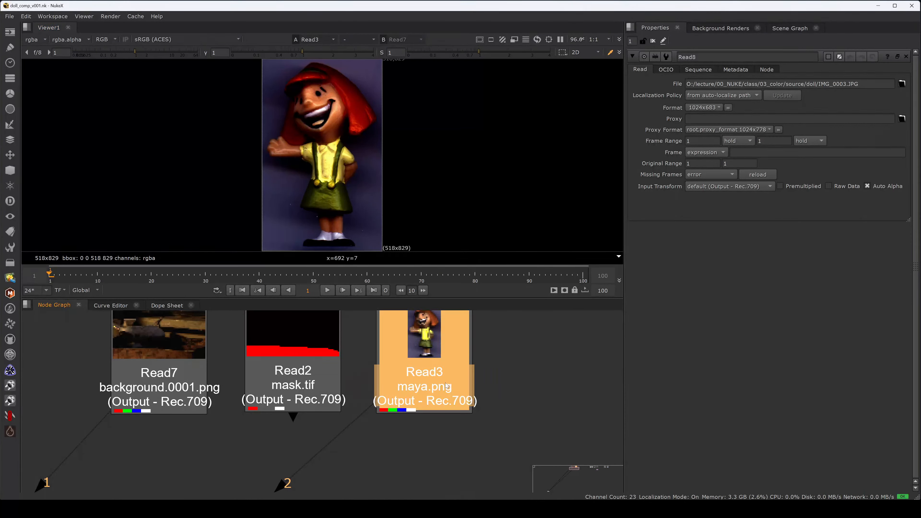
{"action": "key", "text": "2"}
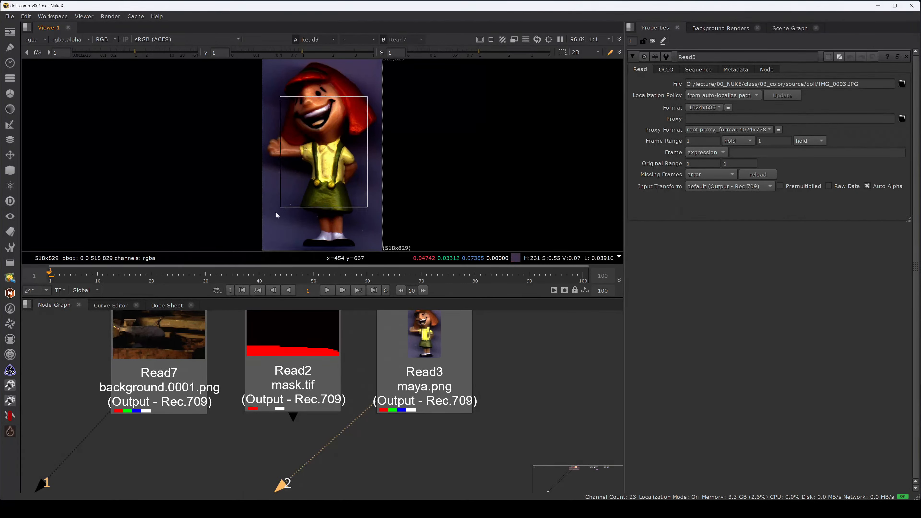
Add a Roto node and a Copy node below the background plate, copying the Roto alpha into the plate's alpha.
{"action": "middle_click_drag", "start_coordinate": [182, 411], "coordinate": [352, 367]}
{"action": "key", "text": "1"}
{"action": "key", "text": "f"}
{"action": "key", "text": "o"}
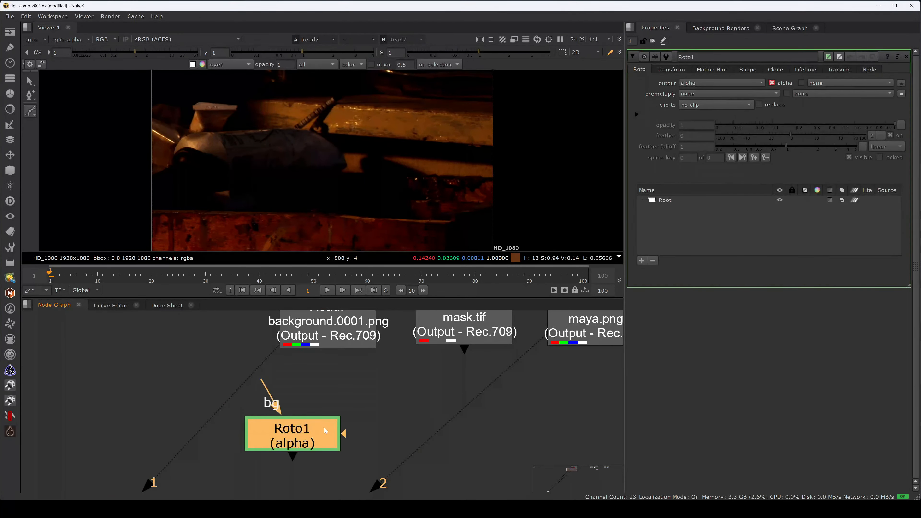
{"action": "left_click_drag", "start_coordinate": [324, 428], "coordinate": [300, 446]}
{"action": "key", "text": "k"}
{"action": "left_click_drag", "start_coordinate": [421, 411], "coordinate": [324, 329]}
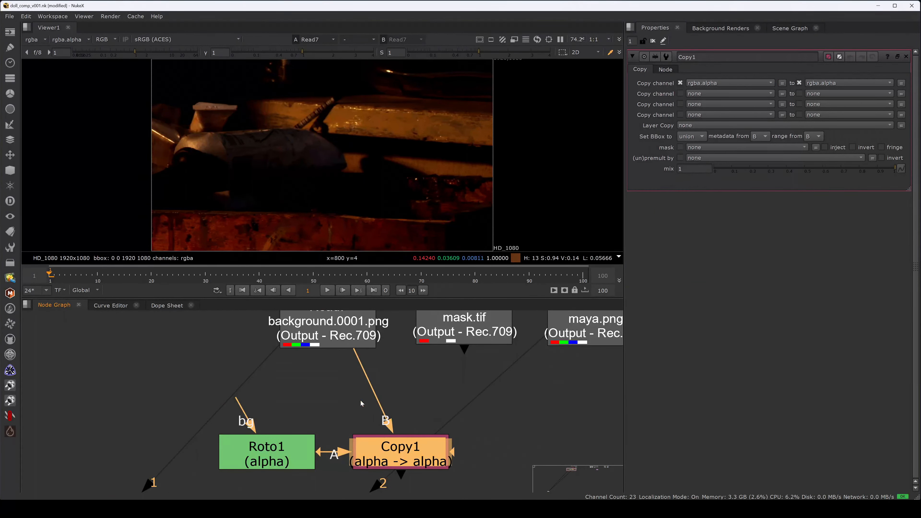
{"action": "left_click_drag", "start_coordinate": [468, 350], "coordinate": [238, 493]}
{"action": "left_click_drag", "start_coordinate": [386, 448], "coordinate": [296, 476]}
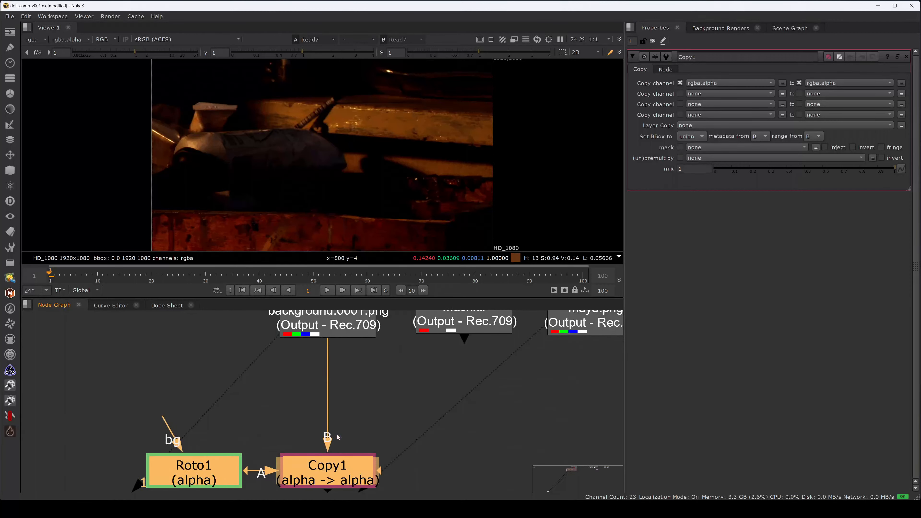
{"action": "middle_click_drag", "start_coordinate": [337, 433], "coordinate": [379, 387]}
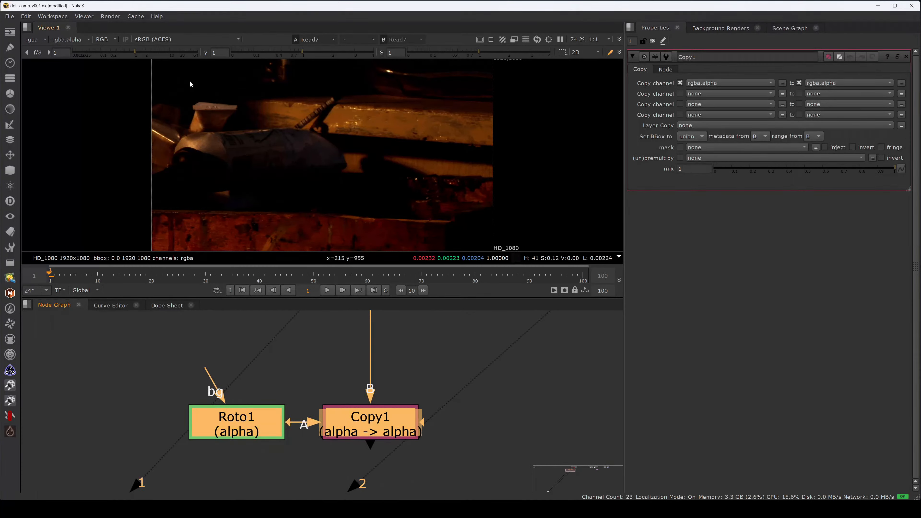
Raise the viewer gain to 46 and sample the colour of the dark shadow area beside the bottle in the background.
{"action": "left_click_drag", "start_coordinate": [135, 54], "coordinate": [158, 49]}
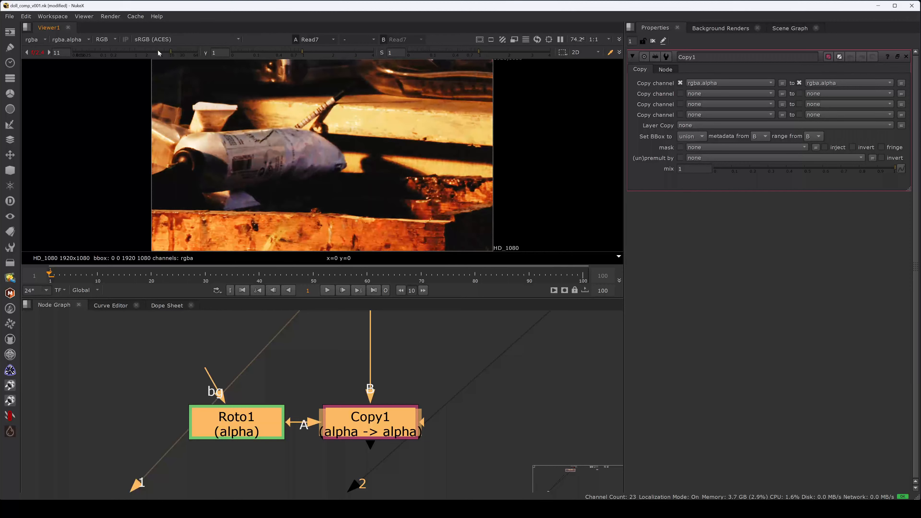
{"action": "left_click", "coordinate": [158, 50], "text": "ctrl"}
{"action": "scroll", "coordinate": [175, 203], "scroll_direction": "up", "scroll_amount": 6}
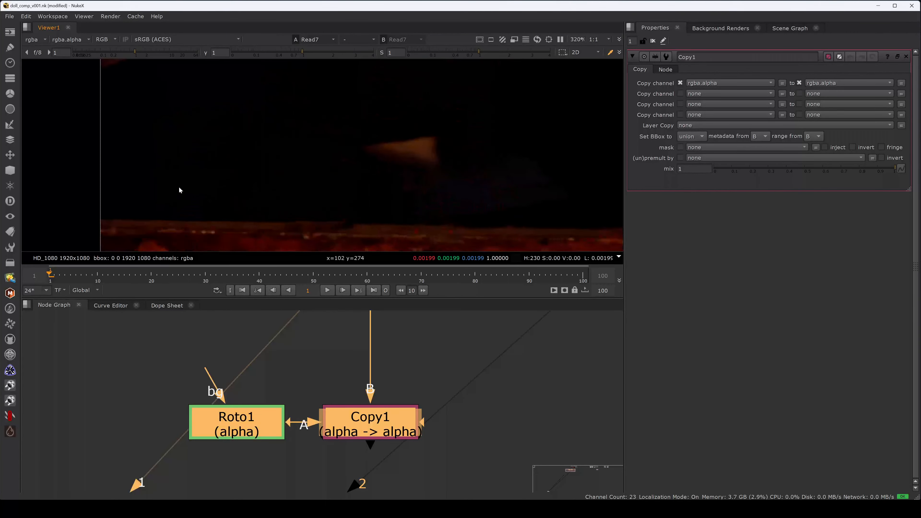
{"action": "left_click_drag", "start_coordinate": [257, 134], "coordinate": [178, 211], "text": "ctrl+shift"}
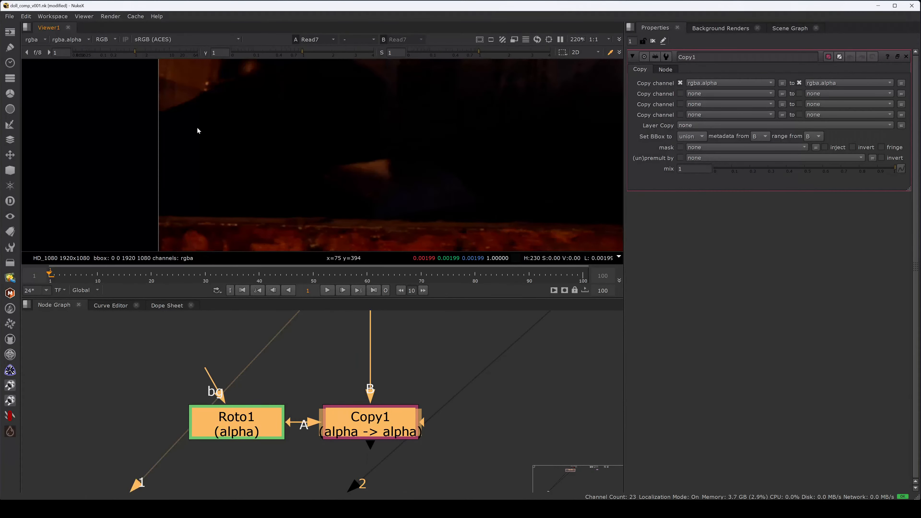
{"action": "left_click_drag", "start_coordinate": [152, 51], "coordinate": [192, 52]}
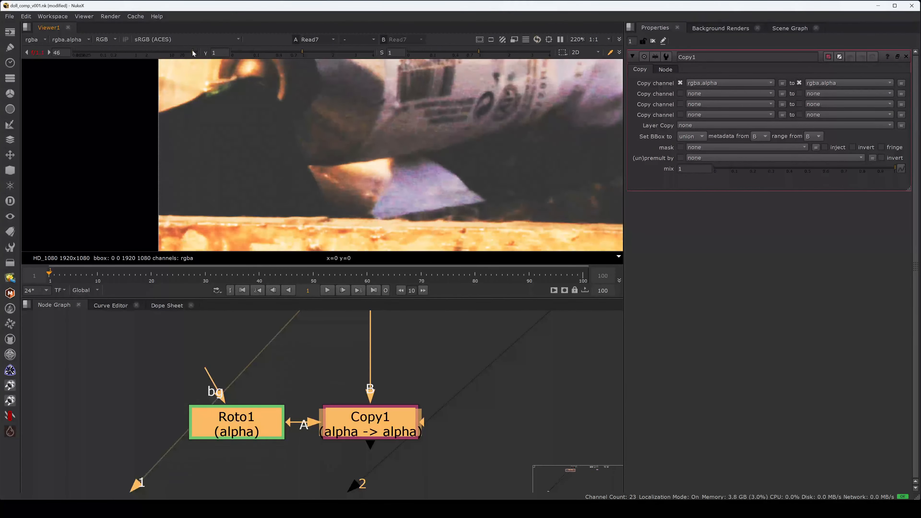
{"action": "scroll", "coordinate": [290, 161], "scroll_direction": "up", "scroll_amount": 7}
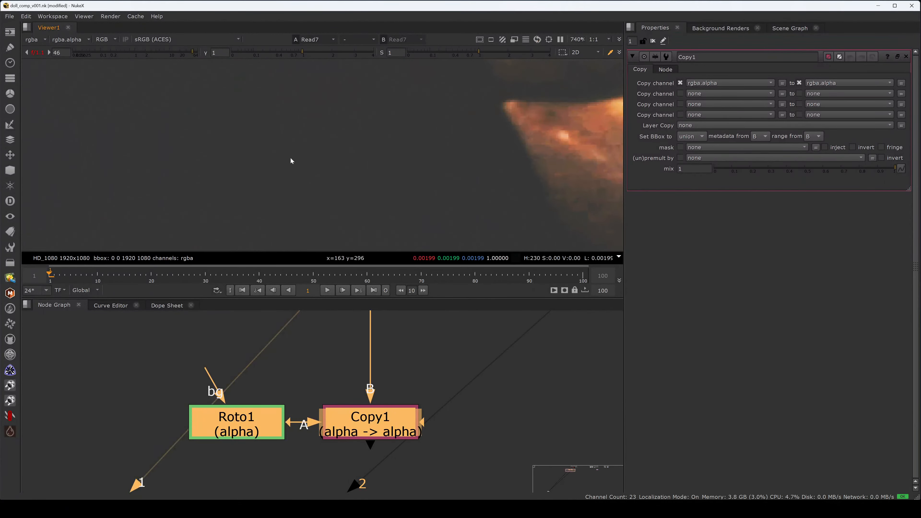
{"action": "left_click", "coordinate": [266, 174], "text": "ctrl"}
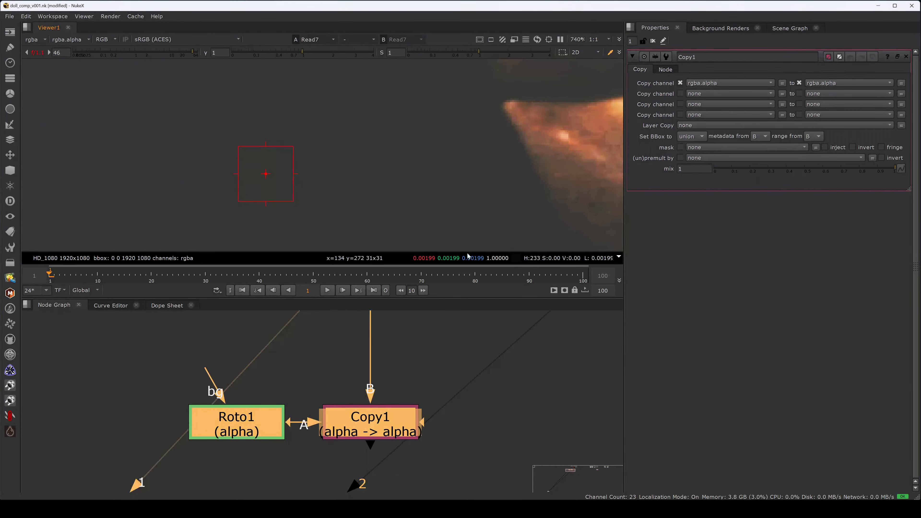
Inspect the background's dark corner in the enlarged viewer at gain 34, and compare it with the default gain.
{"action": "left_click_drag", "start_coordinate": [133, 52], "coordinate": [184, 52]}
{"action": "key", "text": "alt+f"}
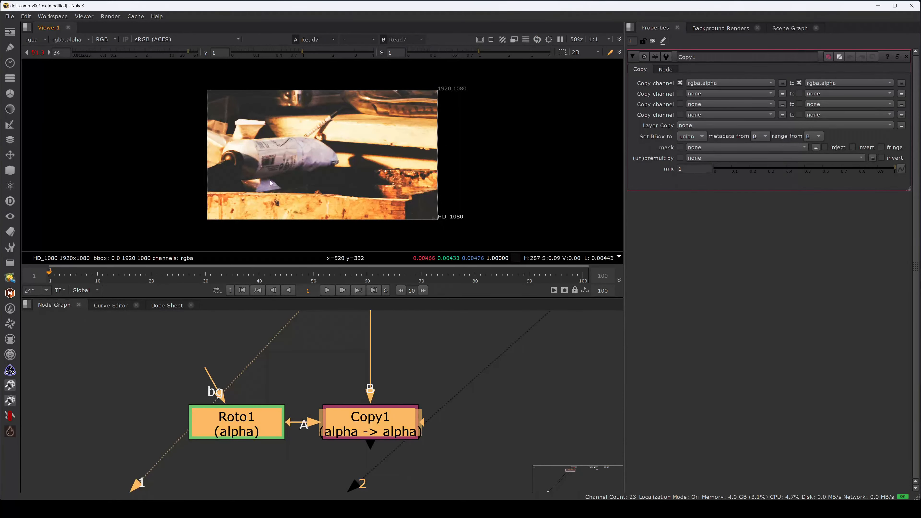
{"action": "key", "text": "space"}
{"action": "scroll", "coordinate": [494, 337], "scroll_direction": "up", "scroll_amount": 4}
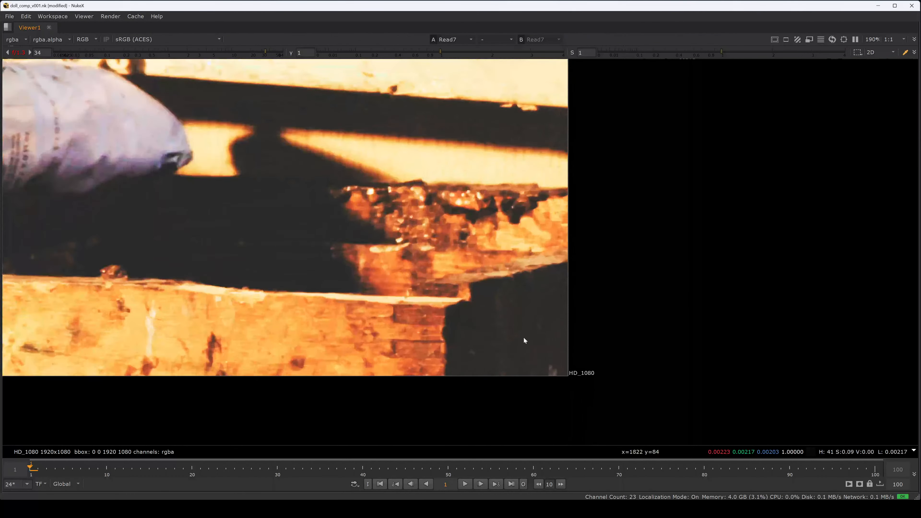
{"action": "left_click_drag", "start_coordinate": [479, 360], "coordinate": [478, 359]}
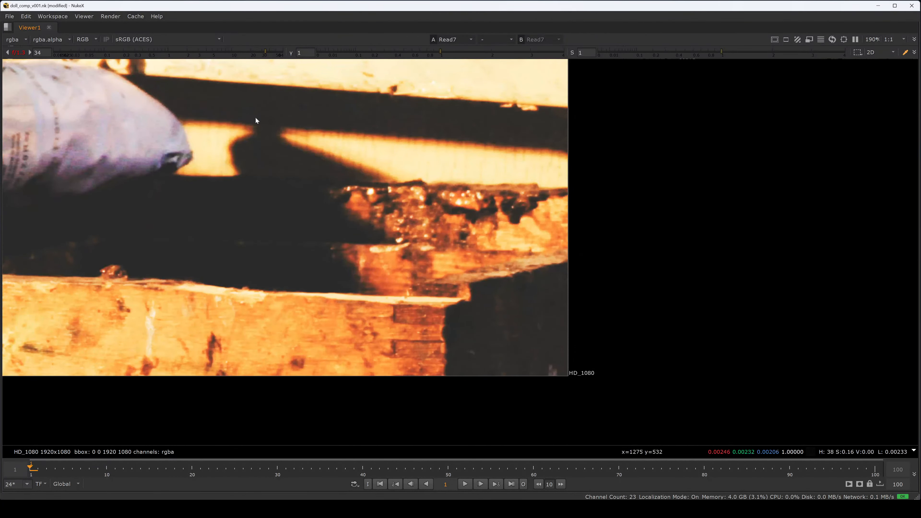
{"action": "left_click", "coordinate": [155, 55], "text": "ctrl"}
{"action": "left_click_drag", "start_coordinate": [478, 320], "coordinate": [527, 355]}
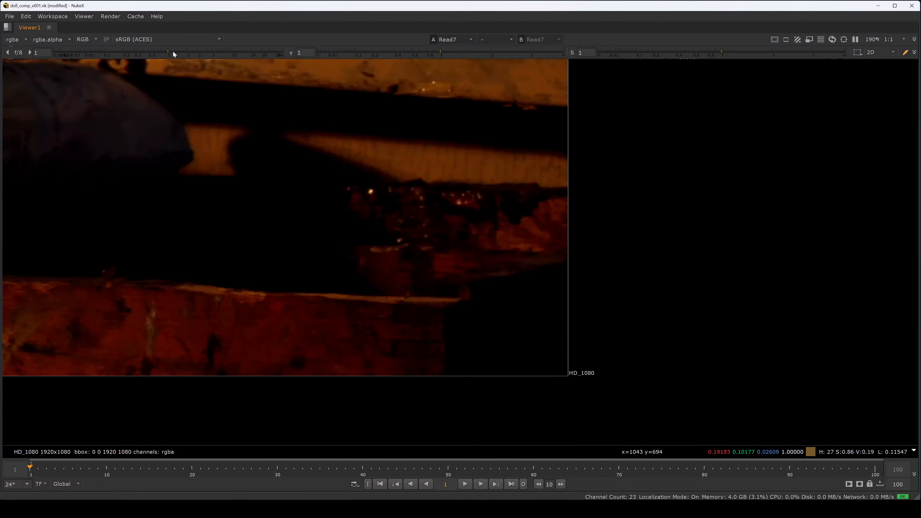
Recheck the dark areas of the background plate with the viewer gain raised to 37 and then 26.
{"action": "left_click_drag", "start_coordinate": [173, 51], "coordinate": [267, 51]}
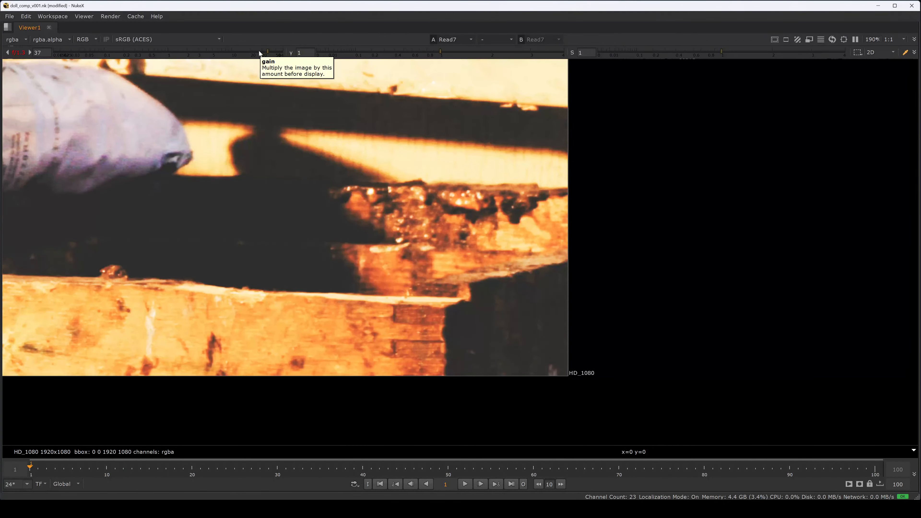
{"action": "left_click_drag", "start_coordinate": [216, 55], "coordinate": [257, 53]}
{"action": "left_click_drag", "start_coordinate": [546, 304], "coordinate": [497, 343]}
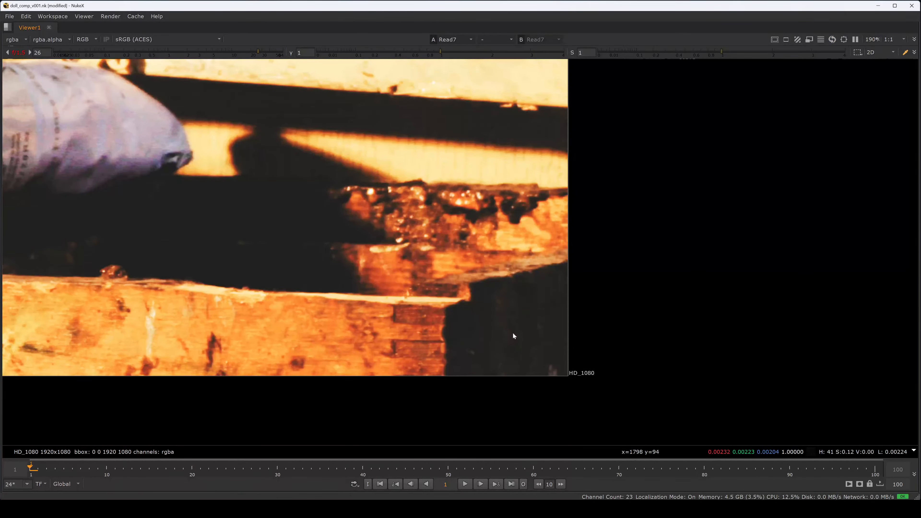
{"action": "key", "text": "space"}
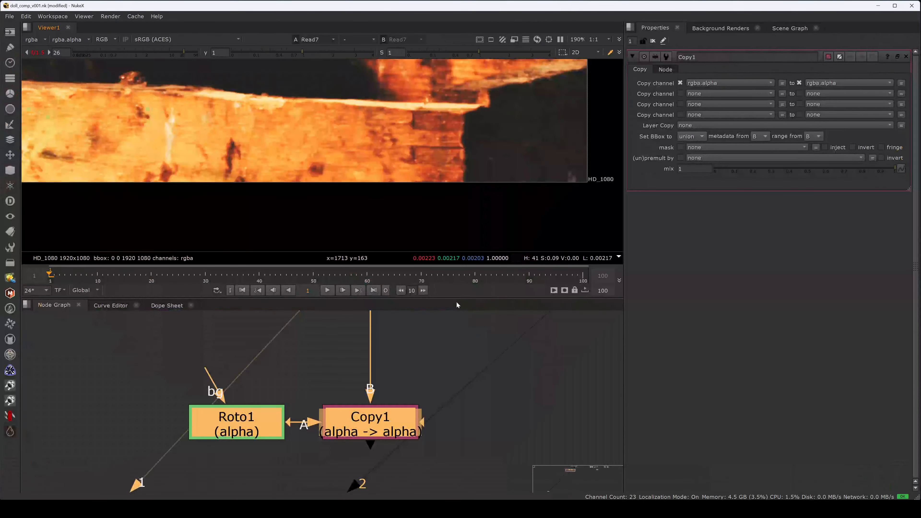
Show the Copy1 output through viewer input 2, with the viewer gain set to 16 and the bottle framed.
{"action": "middle_click_drag", "start_coordinate": [327, 411], "coordinate": [334, 350]}
{"action": "left_click", "coordinate": [353, 369]}
{"action": "key", "text": "2"}
{"action": "left_click", "coordinate": [337, 328]}
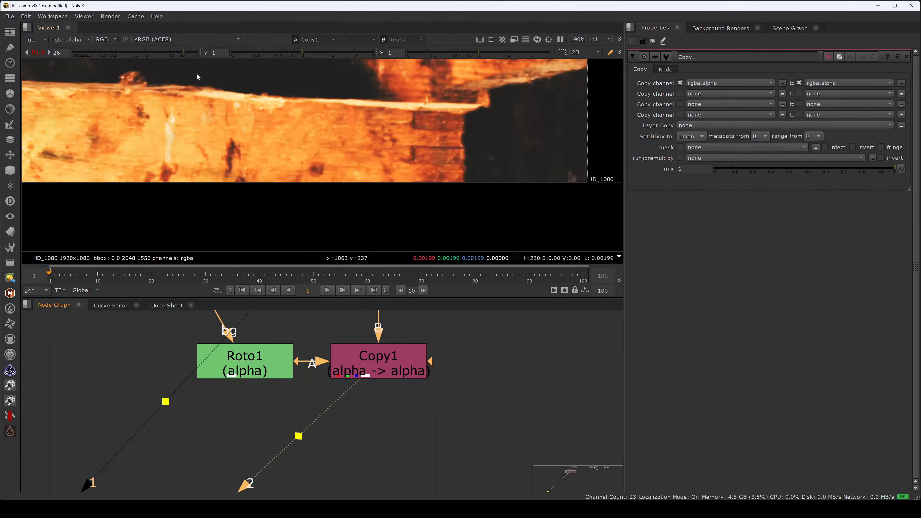
{"action": "left_click", "coordinate": [168, 54], "text": "ctrl"}
{"action": "middle_click_drag", "start_coordinate": [263, 146], "coordinate": [366, 218]}
{"action": "left_click_drag", "start_coordinate": [136, 53], "coordinate": [176, 54]}
{"action": "key", "text": "space"}
{"action": "middle_click_drag", "start_coordinate": [224, 234], "coordinate": [499, 267]}
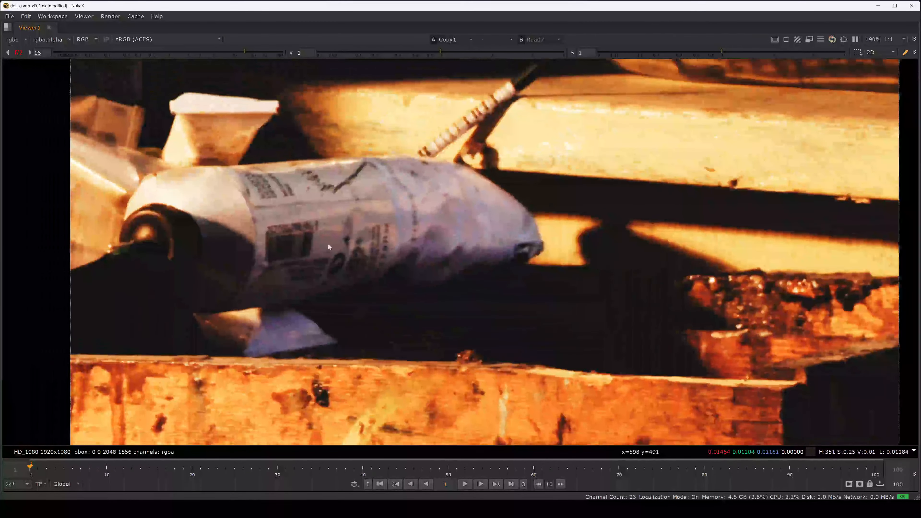
{"action": "scroll", "coordinate": [328, 243], "scroll_direction": "down", "scroll_amount": 1}
{"action": "middle_click_drag", "start_coordinate": [328, 243], "coordinate": [366, 243]}
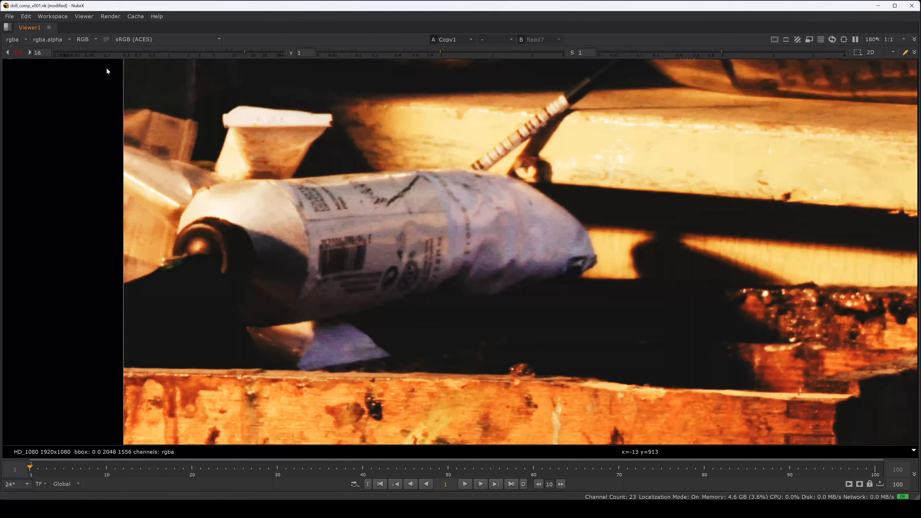
Start a Bezier in Roto1 at the bottle's shoulder and trace it around the tip of the cap to the shadow edge.
{"action": "key", "text": "space"}
{"action": "double_click", "coordinate": [272, 364]}
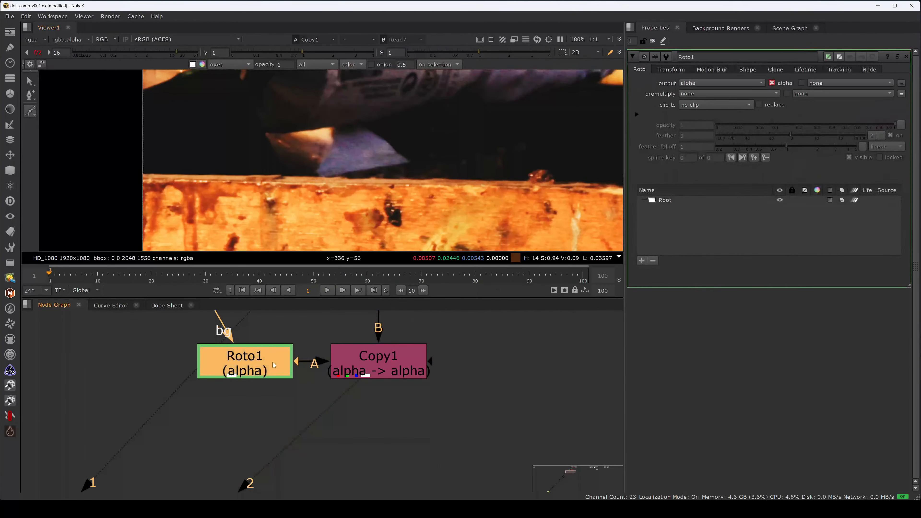
{"action": "key", "text": "space"}
{"action": "left_click", "coordinate": [209, 183]}
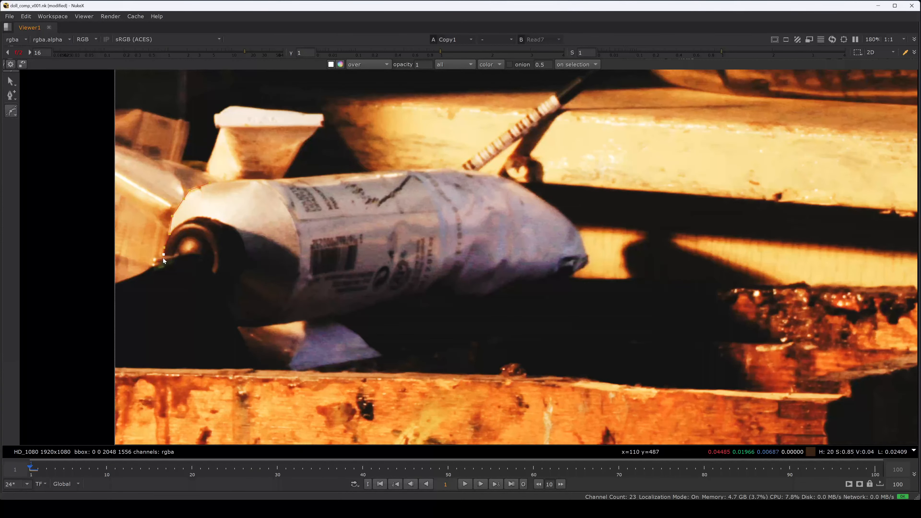
{"action": "scroll", "coordinate": [160, 258], "scroll_direction": "up", "scroll_amount": 6}
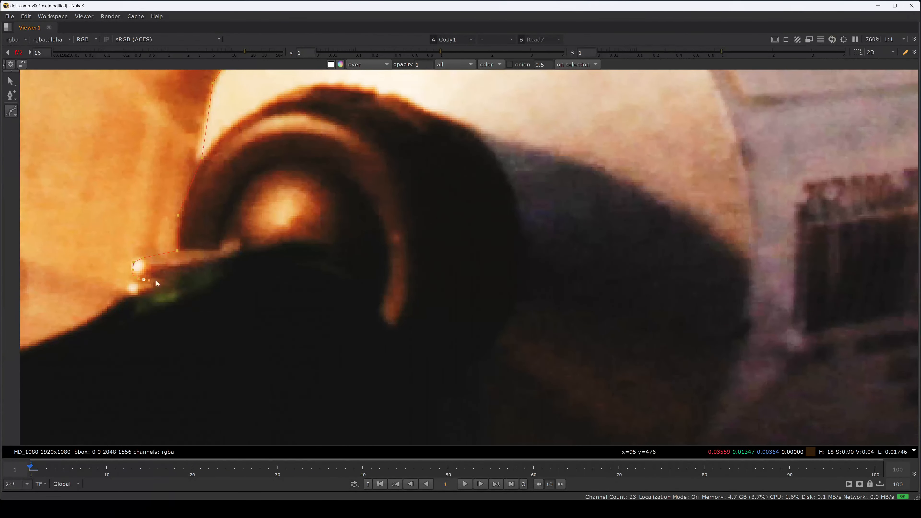
{"action": "left_click", "coordinate": [183, 277]}
{"action": "scroll", "coordinate": [284, 337], "scroll_direction": "down", "scroll_amount": 3}
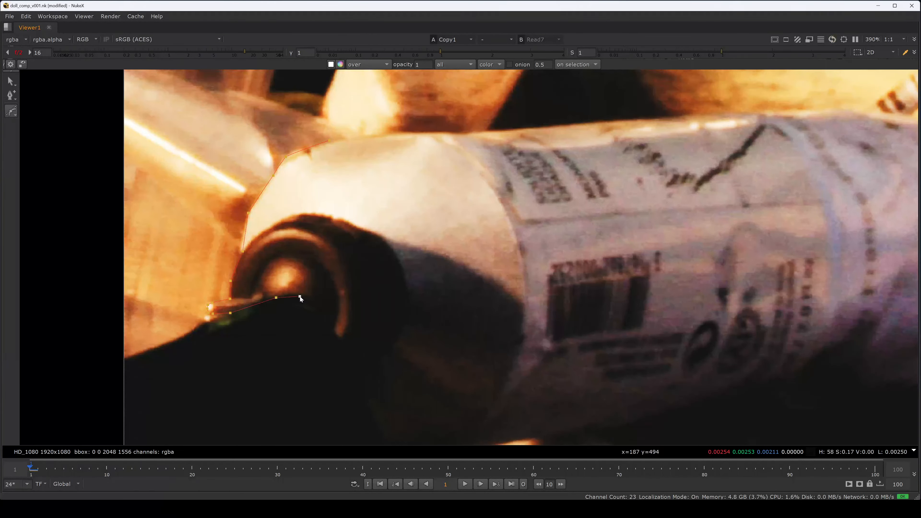
Continue the Bezier down the shadow edge beside the cap and along the lit start of the bottle's underside.
{"action": "middle_click_drag", "start_coordinate": [354, 377], "coordinate": [295, 298]}
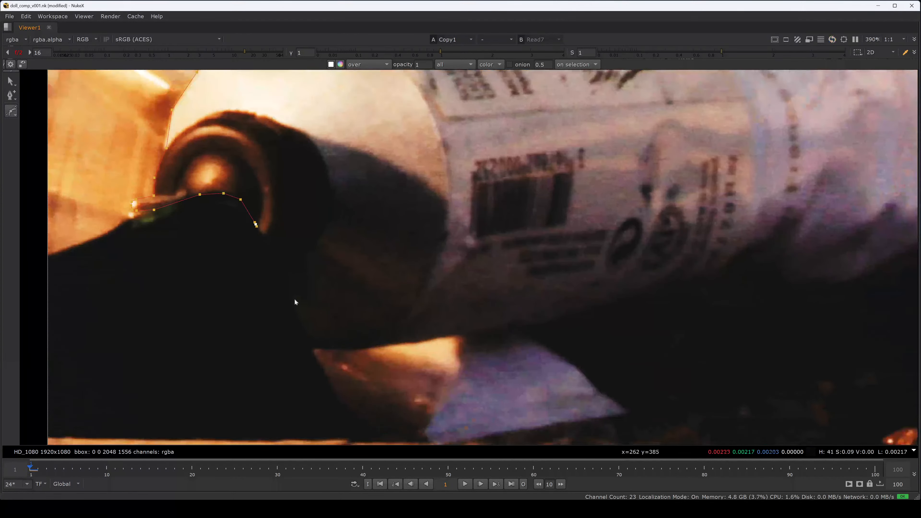
{"action": "left_click", "coordinate": [293, 309]}
{"action": "left_click", "coordinate": [314, 350]}
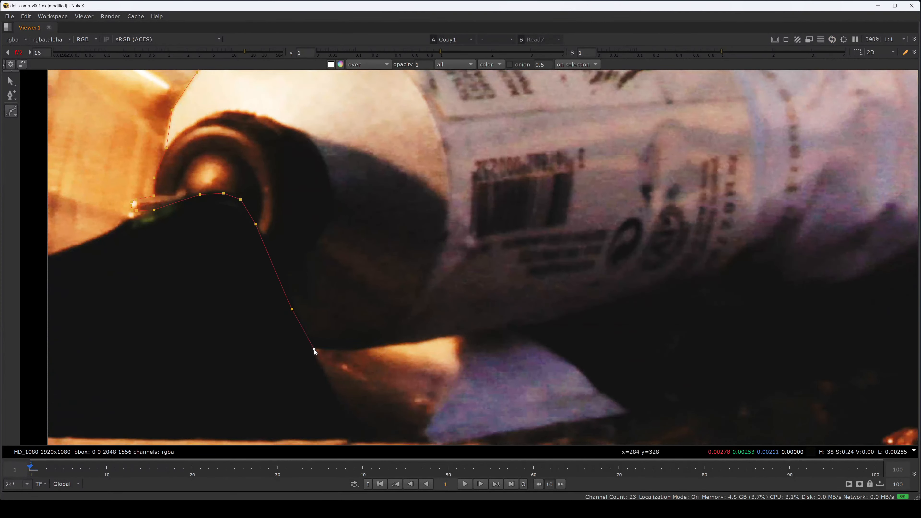
{"action": "left_click", "coordinate": [397, 343]}
Raise the viewer gain to 31 and extend the Bezier along the bottle's dark underside to its far tip.
{"action": "scroll", "coordinate": [498, 332], "scroll_direction": "down", "scroll_amount": 3}
{"action": "scroll", "coordinate": [639, 292], "scroll_direction": "down", "scroll_amount": 3}
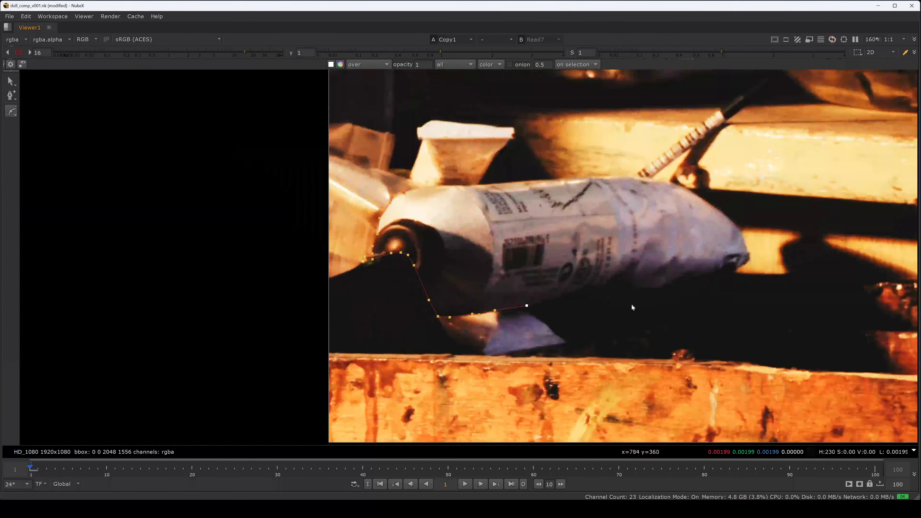
{"action": "middle_click_drag", "start_coordinate": [632, 307], "coordinate": [519, 315]}
{"action": "scroll", "coordinate": [517, 309], "scroll_direction": "up", "scroll_amount": 3}
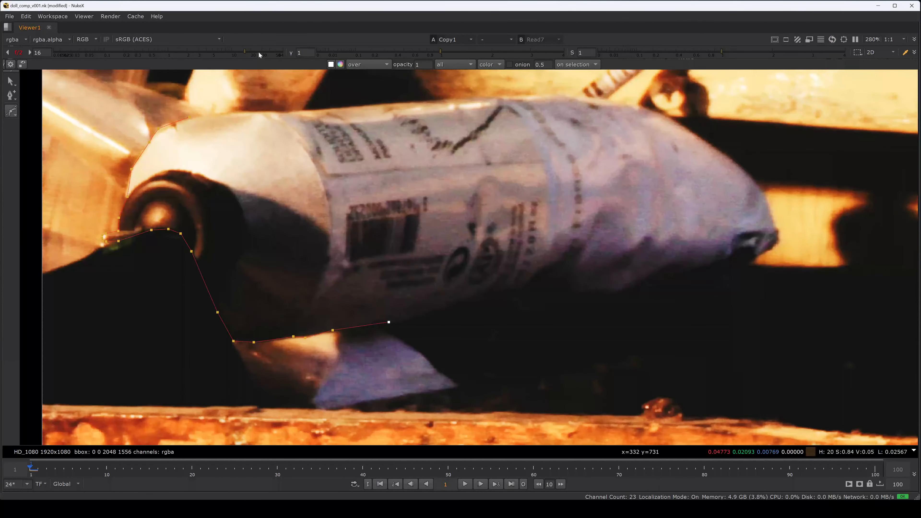
{"action": "mouse_move", "coordinate": [259, 52]}
{"action": "left_mouse_down"}
{"action": "mouse_move", "coordinate": [272, 51]}
{"action": "mouse_move", "coordinate": [263, 52]}
{"action": "left_mouse_up"}
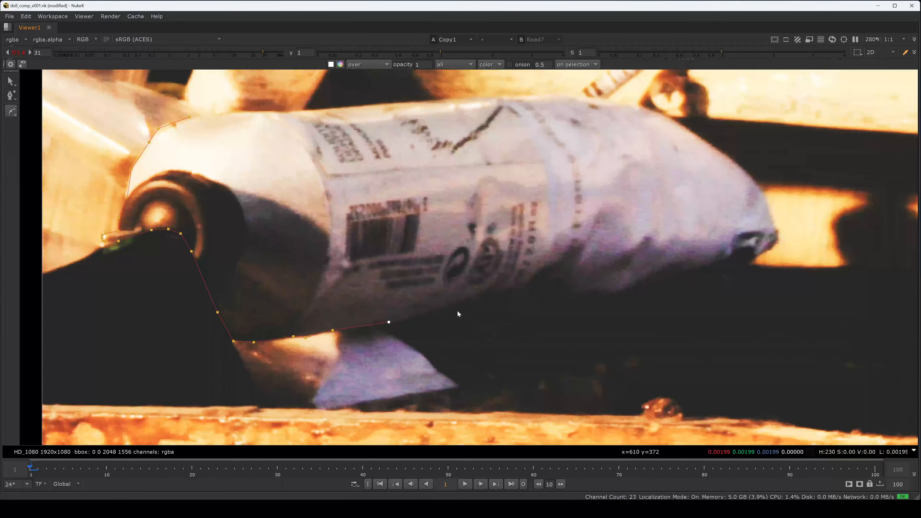
{"action": "left_click", "coordinate": [524, 311]}
{"action": "left_click", "coordinate": [603, 302]}
{"action": "left_click", "coordinate": [768, 251]}
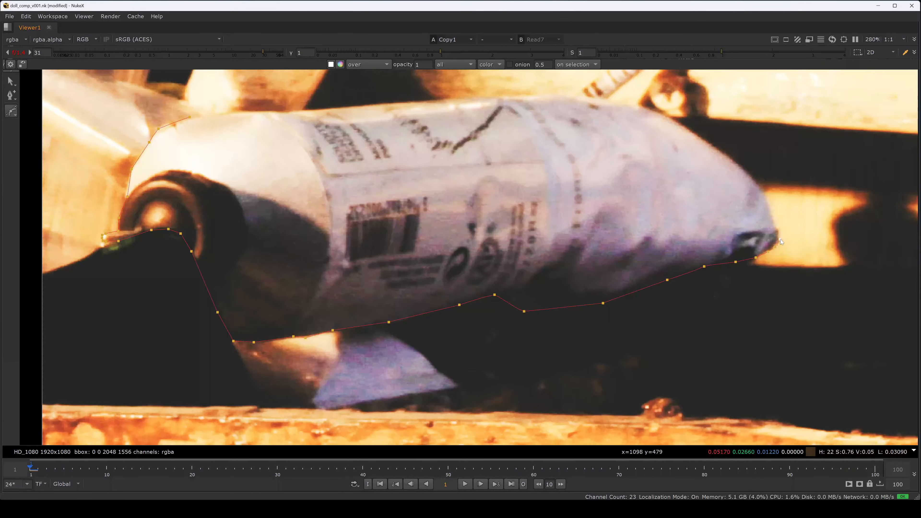
Trace the Bezier around the bottle's far end and back along its upper edge, closing it at the shoulder.
{"action": "left_click", "coordinate": [764, 194]}
{"action": "left_click", "coordinate": [685, 126]}
{"action": "left_click", "coordinate": [622, 102]}
{"action": "left_click", "coordinate": [595, 99]}
{"action": "left_click", "coordinate": [573, 94]}
{"action": "left_click", "coordinate": [458, 100]}
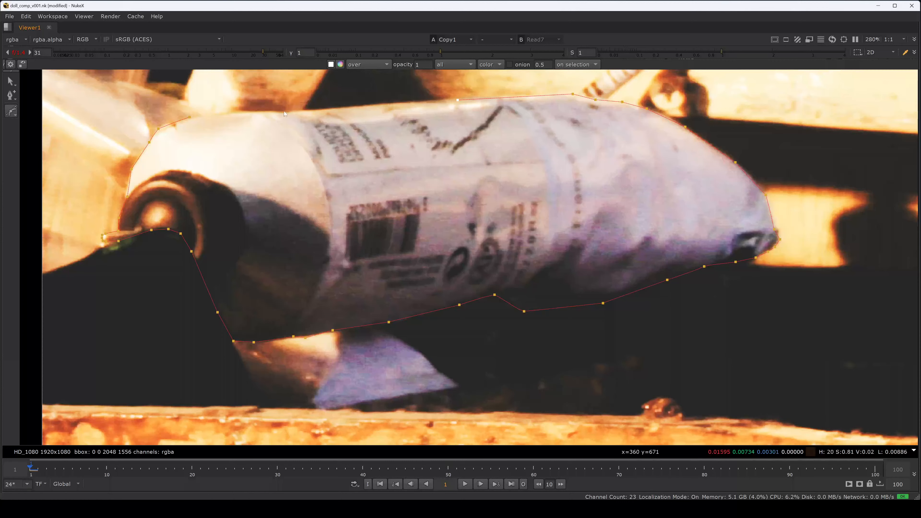
{"action": "left_click", "coordinate": [286, 112]}
{"action": "left_click", "coordinate": [190, 118]}
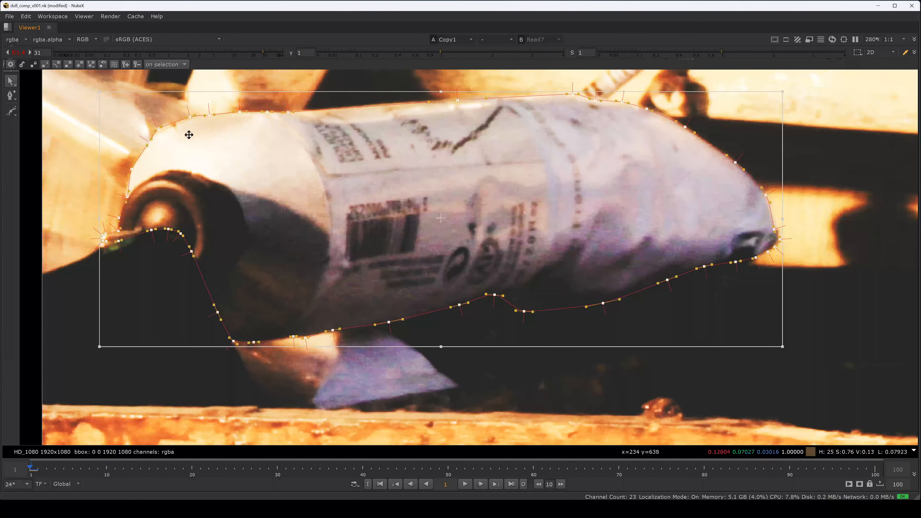
Reset the viewer gain to 1 and refine the Bezier points along the bottle's shoulder with the overlay shown.
{"action": "left_click", "coordinate": [195, 56], "text": "ctrl"}
{"action": "key", "text": "o"}
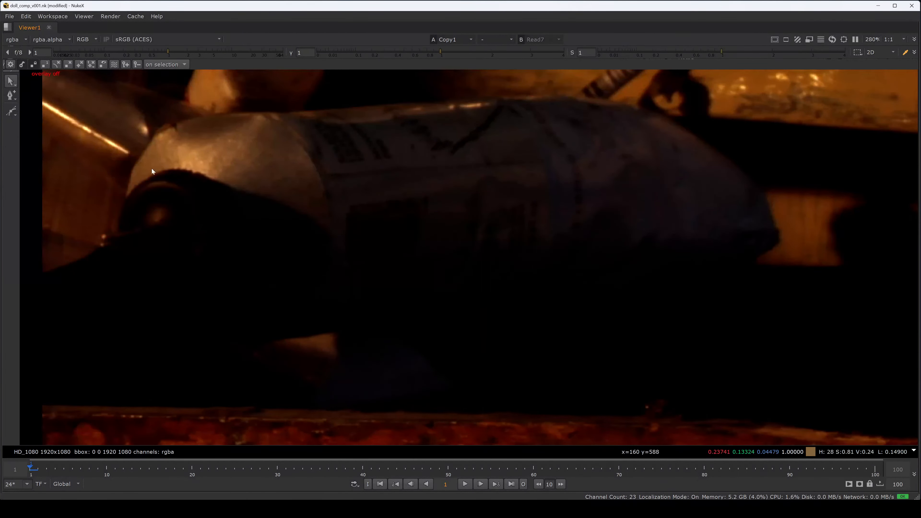
{"action": "key", "text": "o"}
{"action": "left_click", "coordinate": [137, 161]}
{"action": "left_click", "coordinate": [133, 170]}
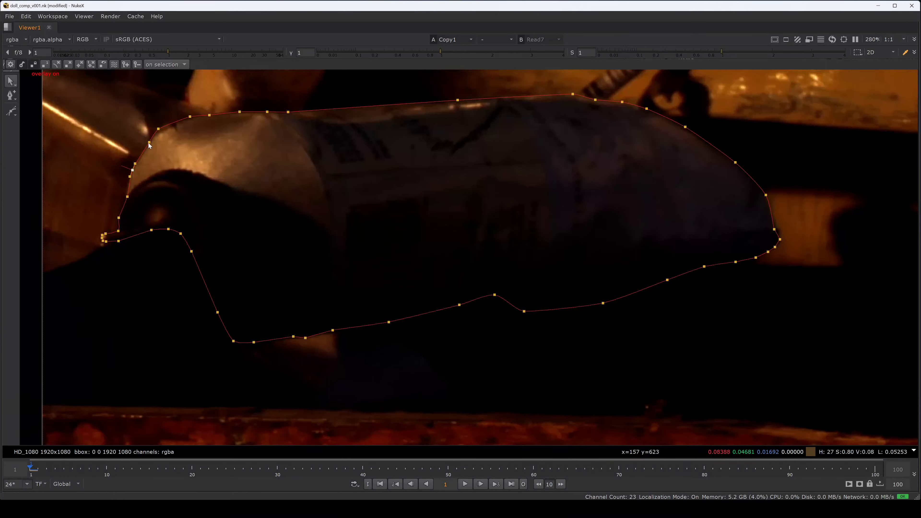
{"action": "left_click_drag", "start_coordinate": [149, 143], "coordinate": [158, 129]}
{"action": "left_click", "coordinate": [190, 117]}
{"action": "left_click", "coordinate": [429, 228]}
Check the bottle shape with the viewer's red matte overlay, and return to the RGB display.
{"action": "key", "text": "m"}
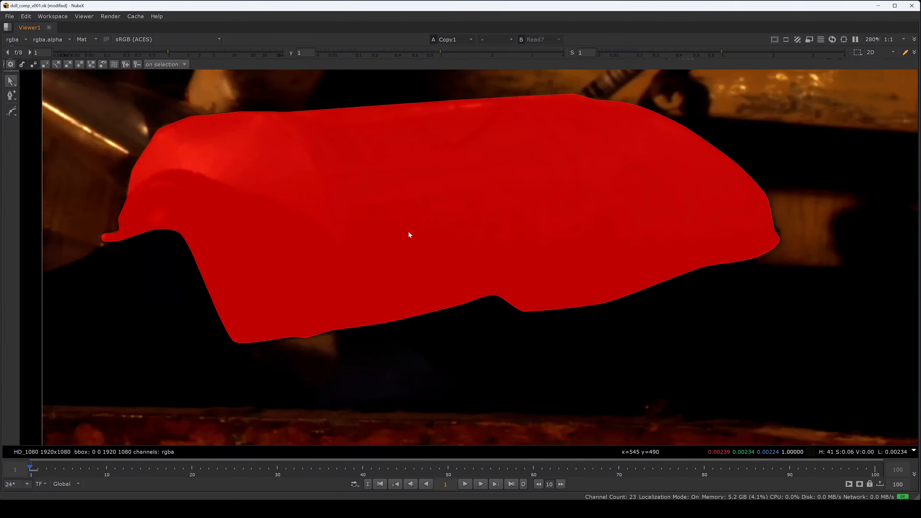
{"action": "key", "text": "m"}
{"action": "scroll", "coordinate": [403, 243], "scroll_direction": "down", "scroll_amount": 6}
Fit the Copy1 output in the viewer and check its alpha channel against the RGB image.
{"action": "key", "text": "space"}
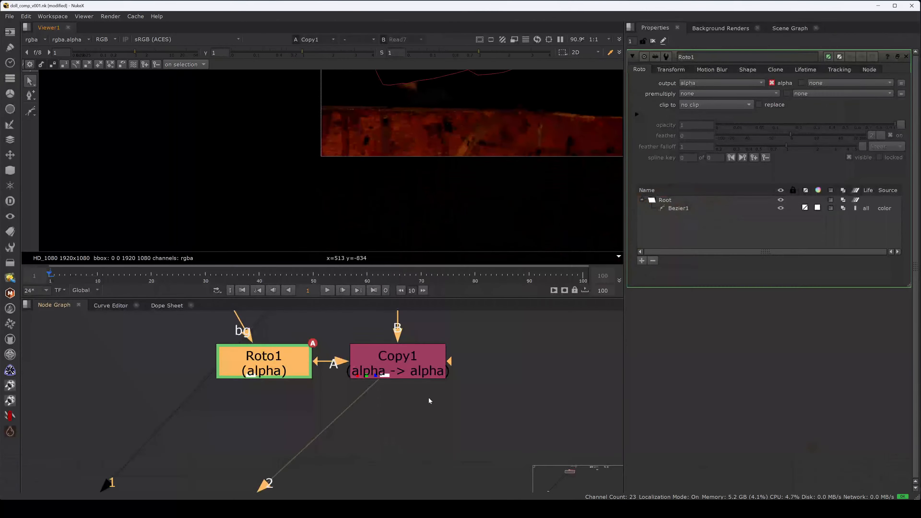
{"action": "left_click", "coordinate": [408, 349]}
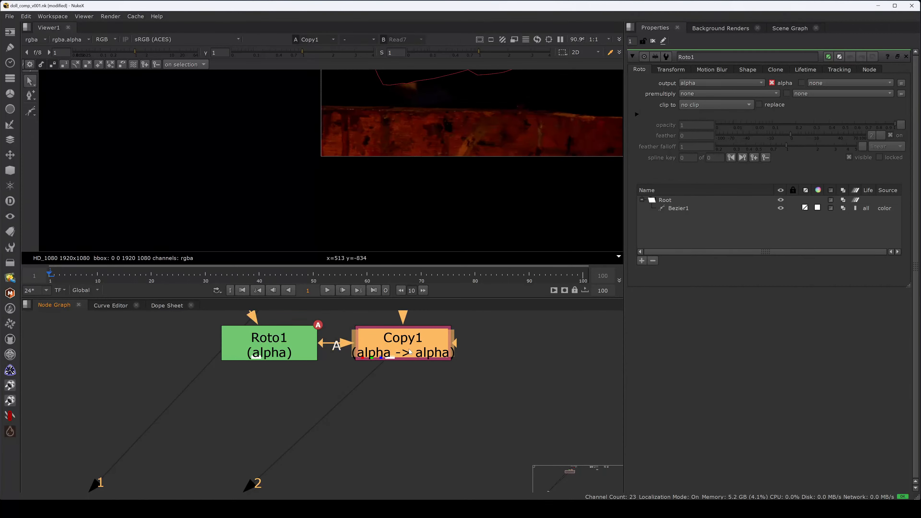
{"action": "key", "text": "2"}
{"action": "key", "text": "f"}
{"action": "key", "text": "a"}
{"action": "key", "text": "a"}
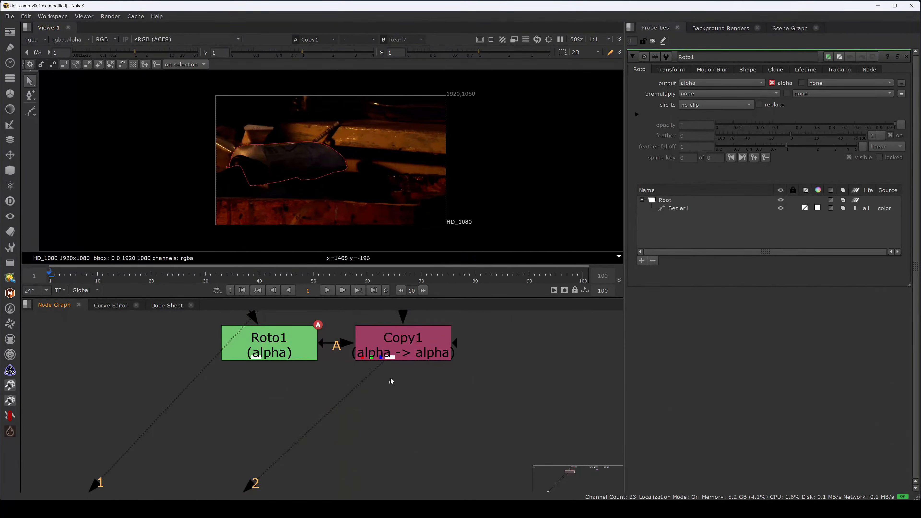
Compare the alpha of Read7 on viewer input 1 with the alpha of Copy1 on input 2.
{"action": "middle_click_drag", "start_coordinate": [391, 380], "coordinate": [376, 497]}
{"action": "key", "text": "1"}
{"action": "key", "text": "a"}
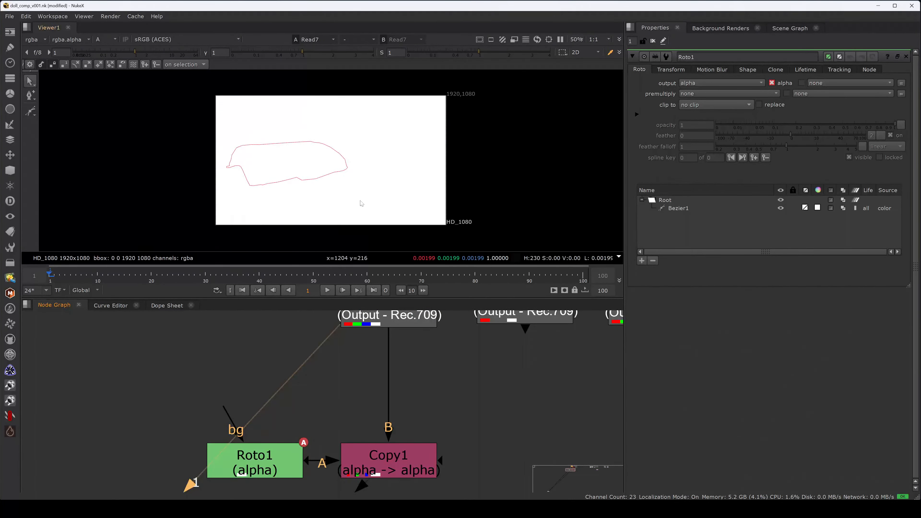
{"action": "left_click", "coordinate": [388, 453]}
{"action": "key", "text": "2"}
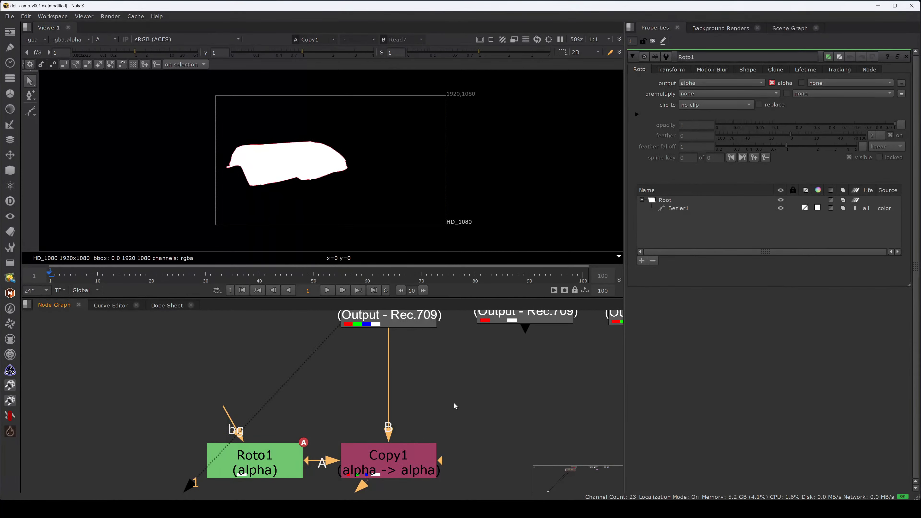
{"action": "left_click_drag", "start_coordinate": [454, 405], "coordinate": [331, 492]}
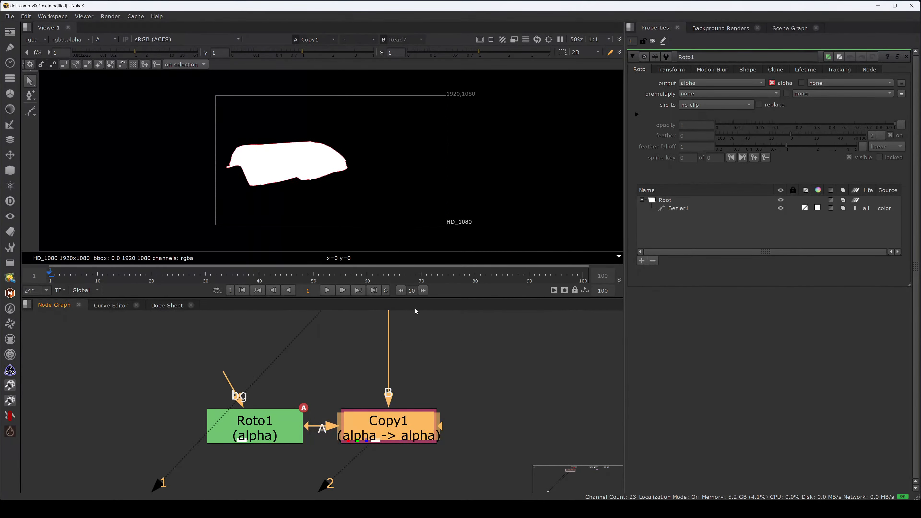
{"action": "middle_click_drag", "start_coordinate": [416, 388], "coordinate": [417, 350]}
{"action": "key", "text": "a"}
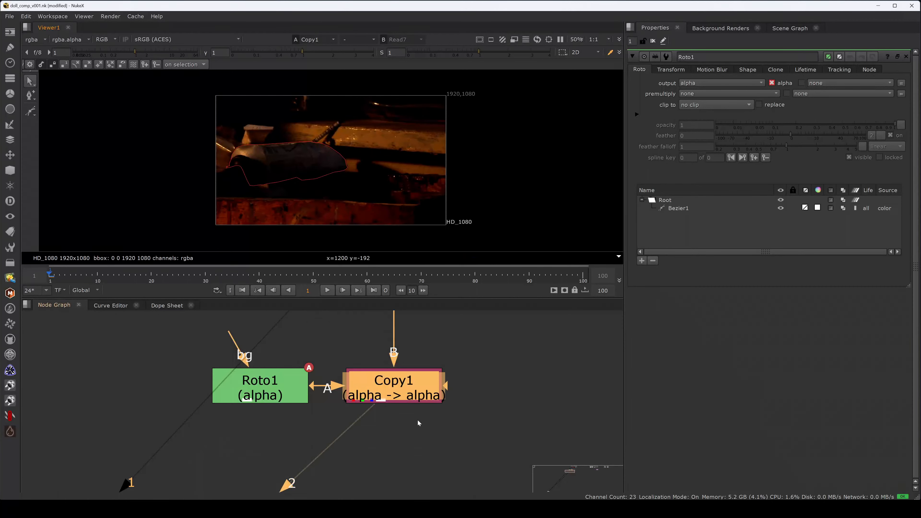
Add a Write node below Copy1 and set its output channels to rgba.
{"action": "middle_click_drag", "start_coordinate": [408, 445], "coordinate": [391, 381]}
{"action": "left_click_drag", "start_coordinate": [385, 388], "coordinate": [396, 404]}
{"action": "key", "text": "w"}
{"action": "left_click", "coordinate": [396, 407]}
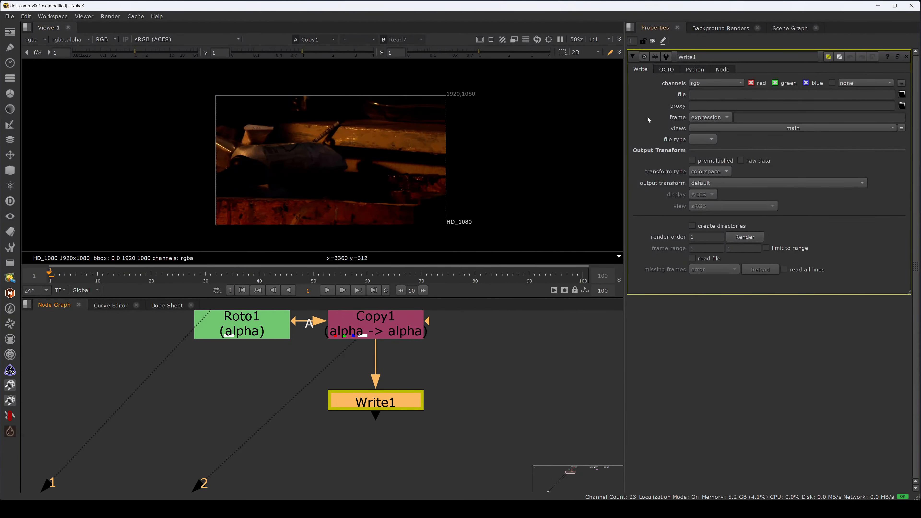
{"action": "left_click", "coordinate": [704, 83]}
{"action": "left_click", "coordinate": [711, 124]}
Inspect the RGB and alpha of the Write1 output in the viewer, and connect it to viewer input 2.
{"action": "left_click", "coordinate": [378, 402], "text": "shift"}
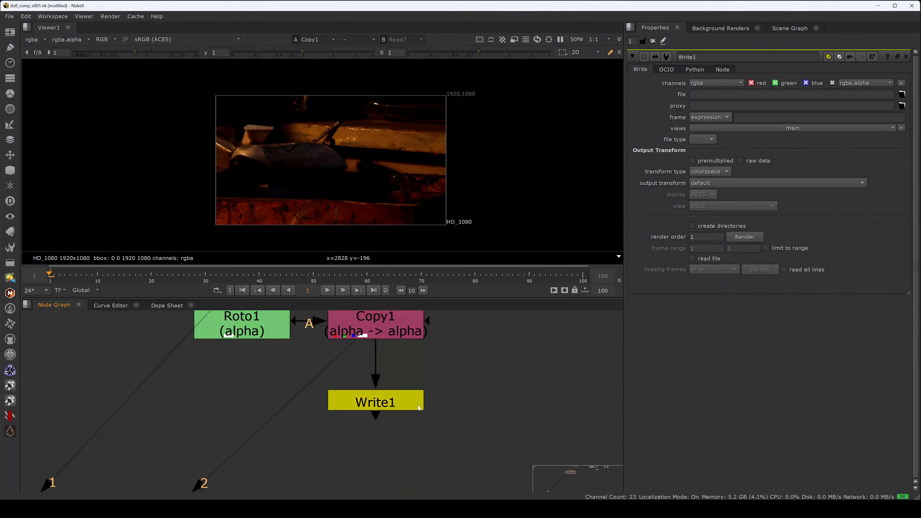
{"action": "key", "text": "a"}
{"action": "key", "text": "a"}
{"action": "key", "text": "a"}
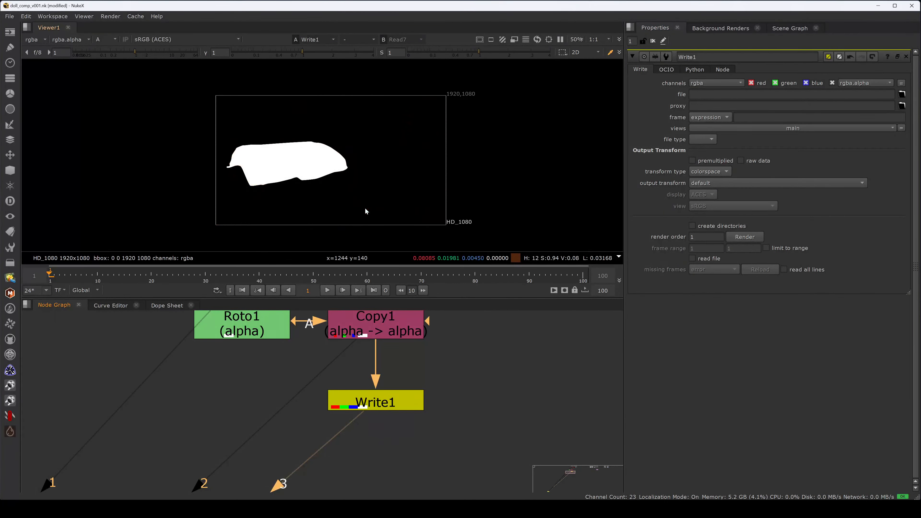
{"action": "key", "text": "a"}
{"action": "key", "text": "a"}
{"action": "key", "text": "a"}
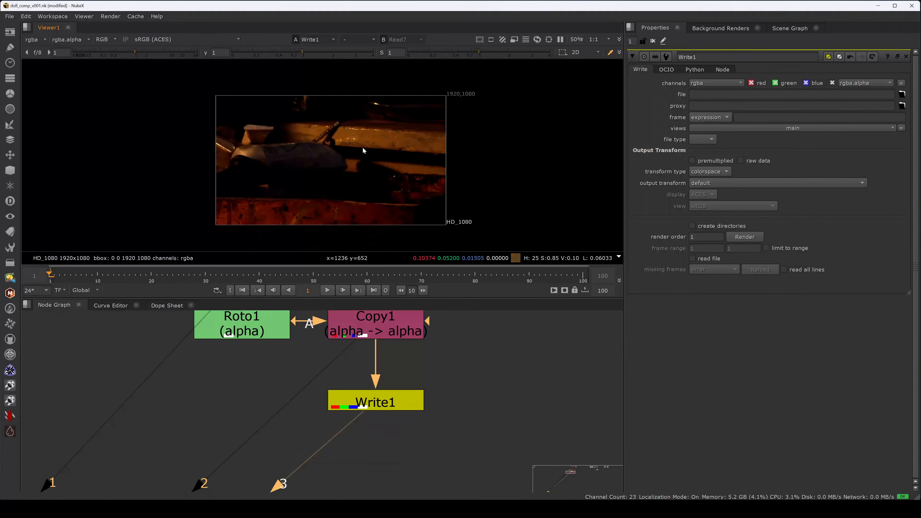
{"action": "key", "text": "a"}
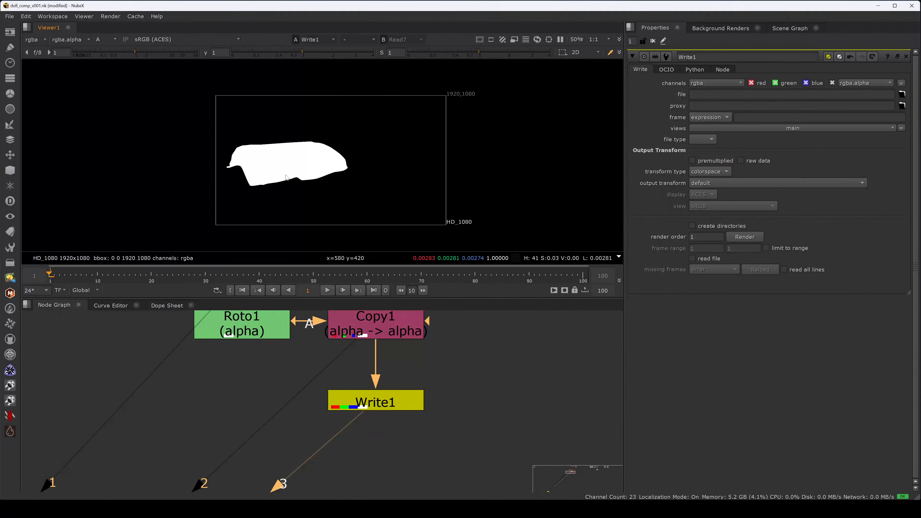
{"action": "key", "text": "a"}
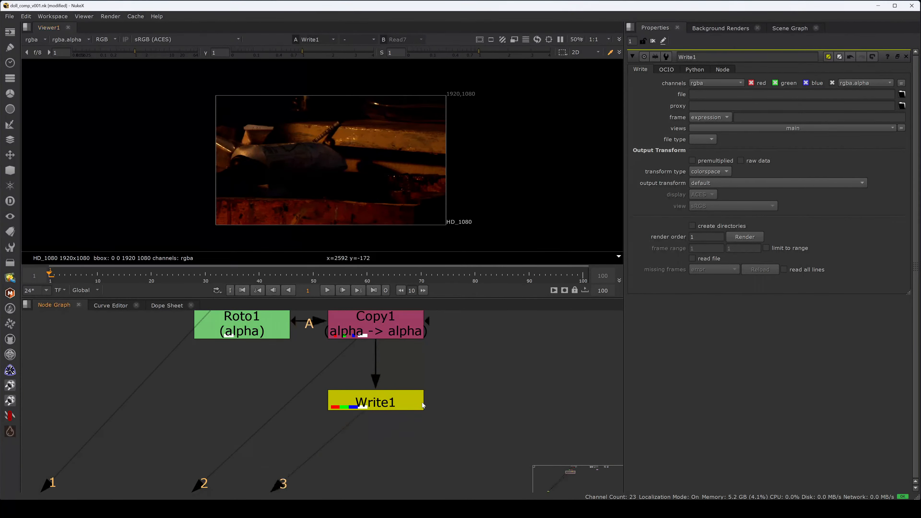
{"action": "left_click", "coordinate": [403, 401]}
{"action": "key", "text": "2"}
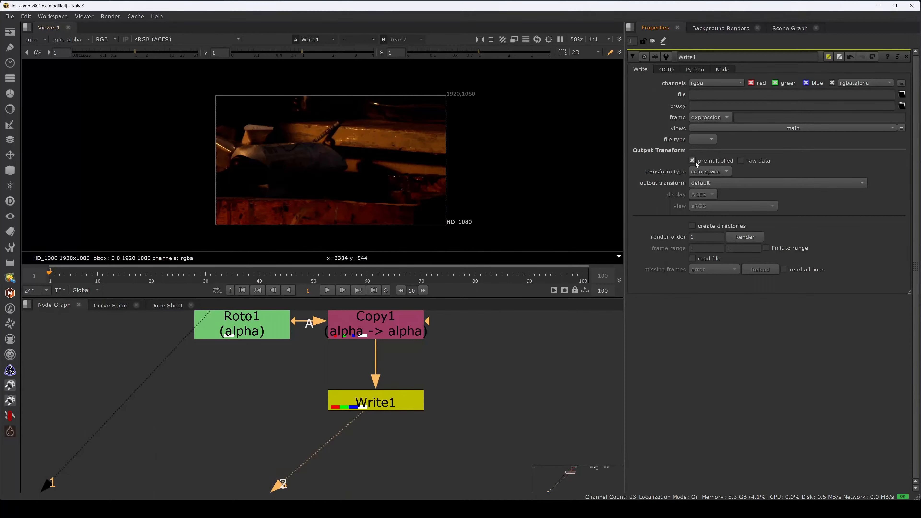
In File Explorer, create and open a folder named src inside lecture > 04_basic_composite > script > _OH.
{"action": "key", "text": "alt+Tab"}
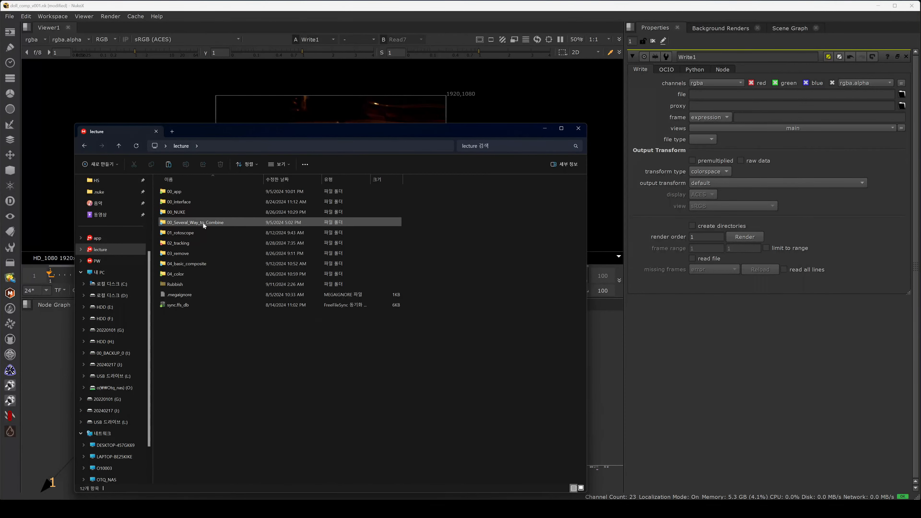
{"action": "double_click", "coordinate": [208, 264]}
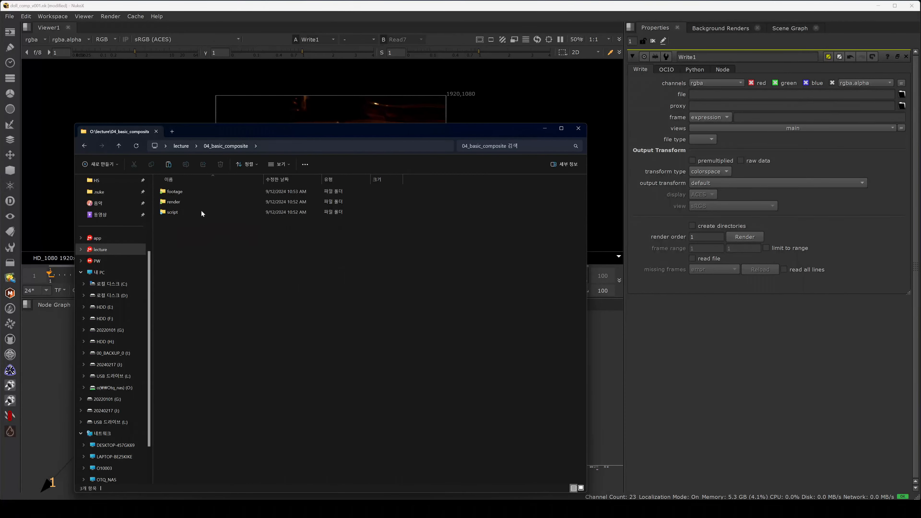
{"action": "double_click", "coordinate": [195, 212]}
{"action": "double_click", "coordinate": [198, 192]}
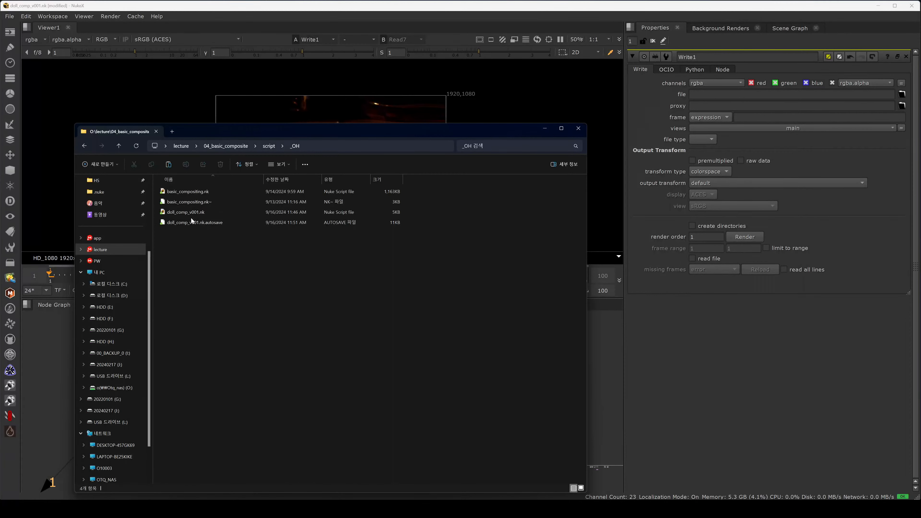
{"action": "key", "text": "ctrl+shift+n"}
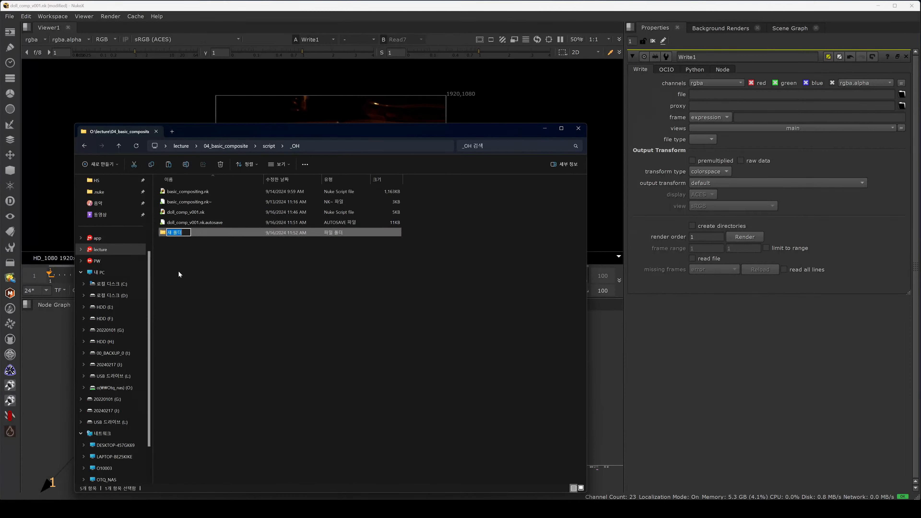
{"action": "type", "text": "src"}
{"action": "key", "text": "Return"}
{"action": "key", "text": "Return"}
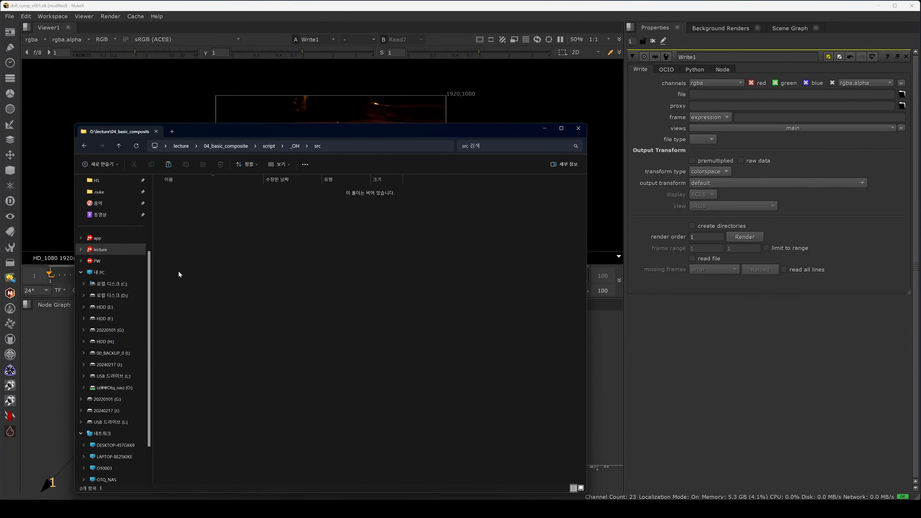
Set the output file of Write1 to O:/lecture/04_basic_composite/script/_OH/src/rgba.tif.
{"action": "left_click", "coordinate": [343, 143]}
{"action": "left_click", "coordinate": [790, 106]}
{"action": "left_click", "coordinate": [761, 94]}
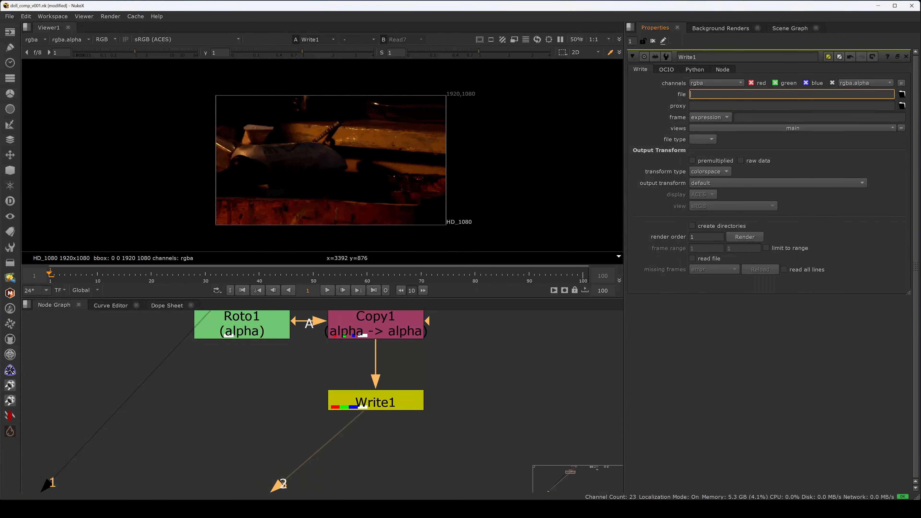
{"action": "type", "text": "O:/lecture/04_basic_composite/script/_OH/src"}
{"action": "left_click", "coordinate": [658, 108]}
{"action": "left_click", "coordinate": [828, 95]}
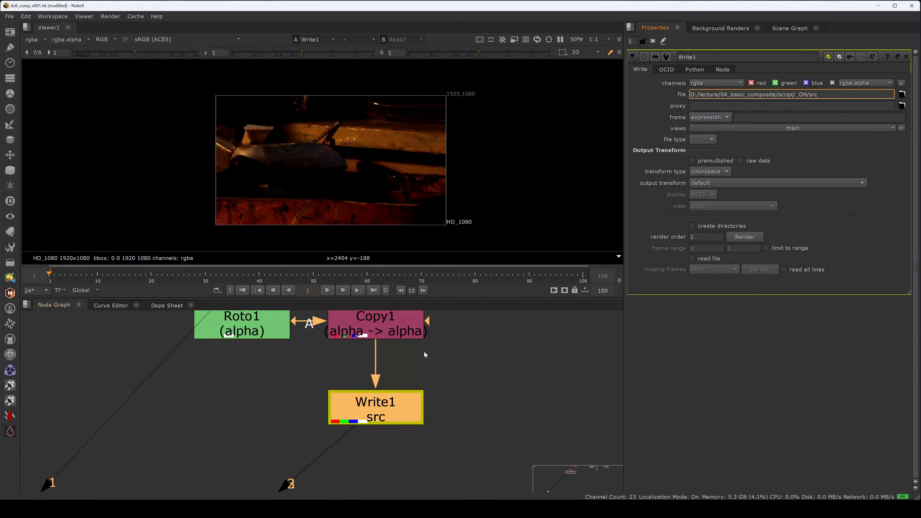
{"action": "middle_click_drag", "start_coordinate": [424, 351], "coordinate": [422, 394]}
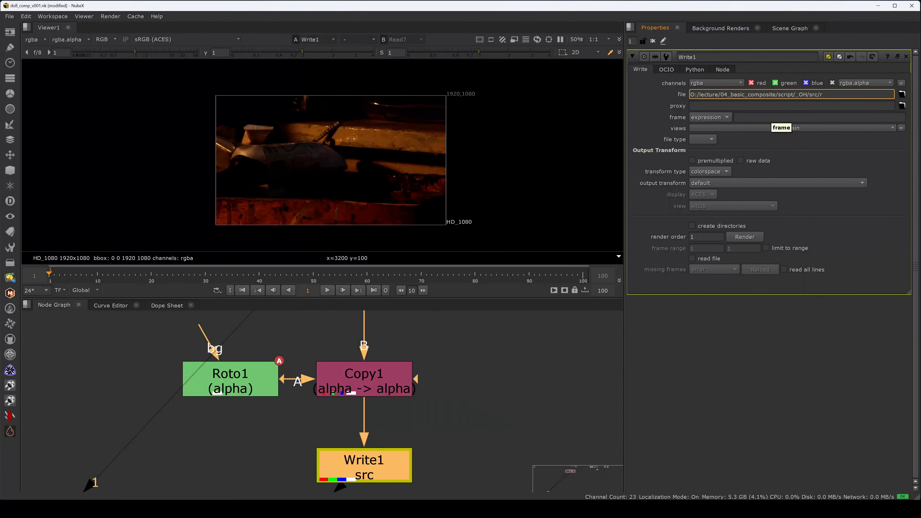
{"action": "type", "text": "rgba.tif"}
{"action": "key", "text": "Return"}
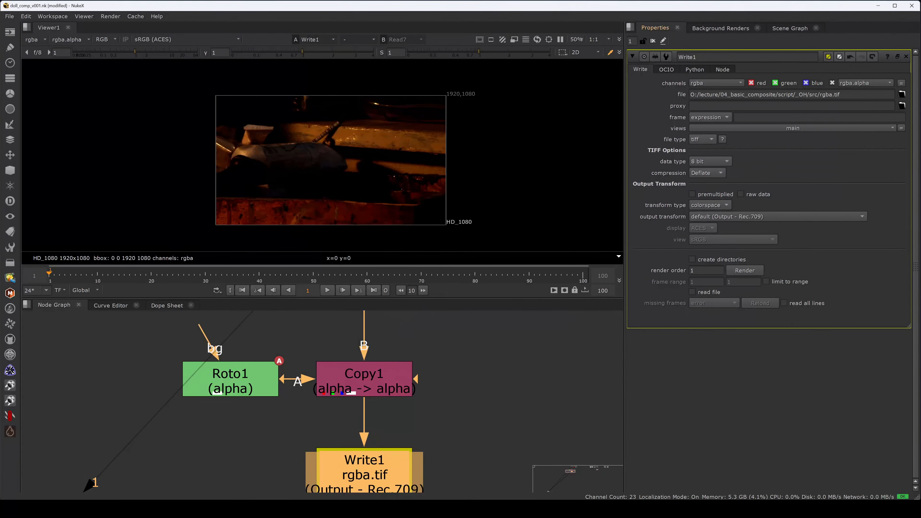
Render frame 1 from Write1.
{"action": "left_click", "coordinate": [737, 274]}
{"action": "left_click_drag", "start_coordinate": [470, 229], "coordinate": [497, 240]}
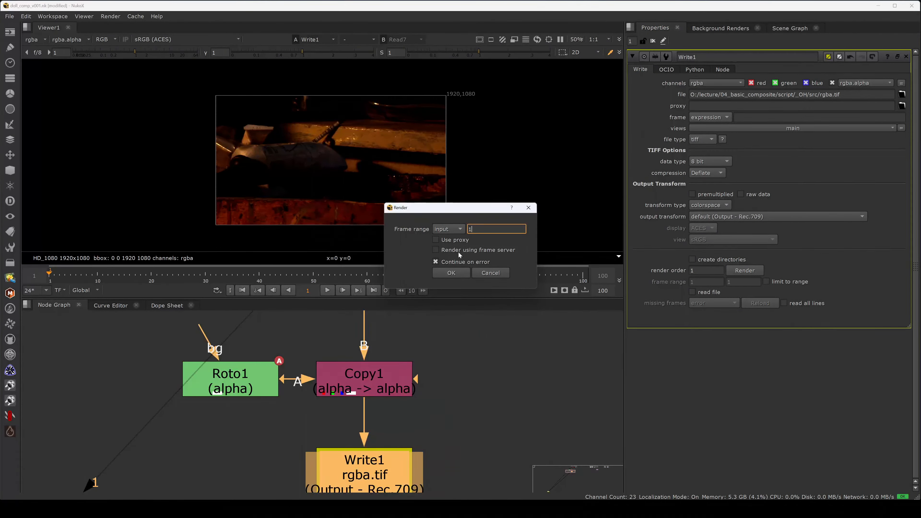
{"action": "left_click", "coordinate": [451, 272]}
Read the rendered rgba.tif from the src folder into the graph below Write1 and connect it to viewer input 2.
{"action": "middle_click_drag", "start_coordinate": [432, 467], "coordinate": [479, 327]}
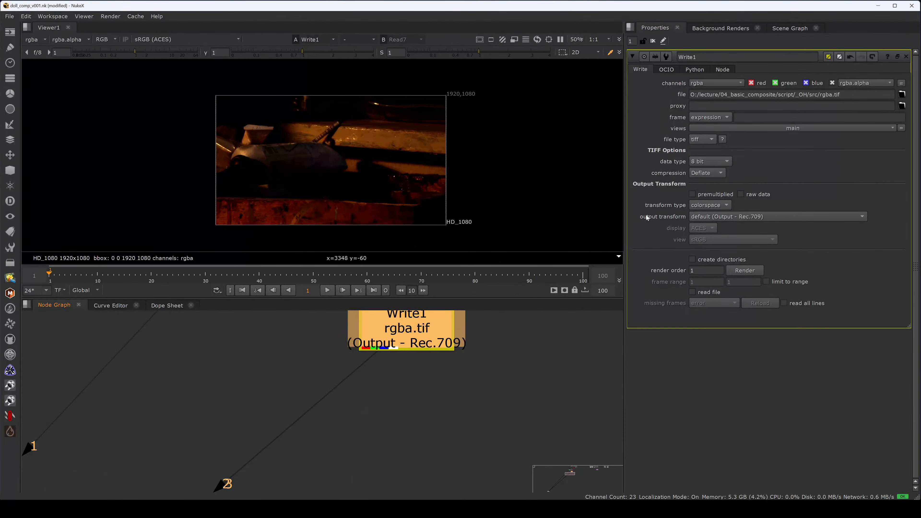
{"action": "left_click_drag", "start_coordinate": [850, 95], "coordinate": [609, 90]}
{"action": "key", "text": "ctrl+c"}
{"action": "left_click", "coordinate": [426, 391]}
{"action": "key", "text": "r"}
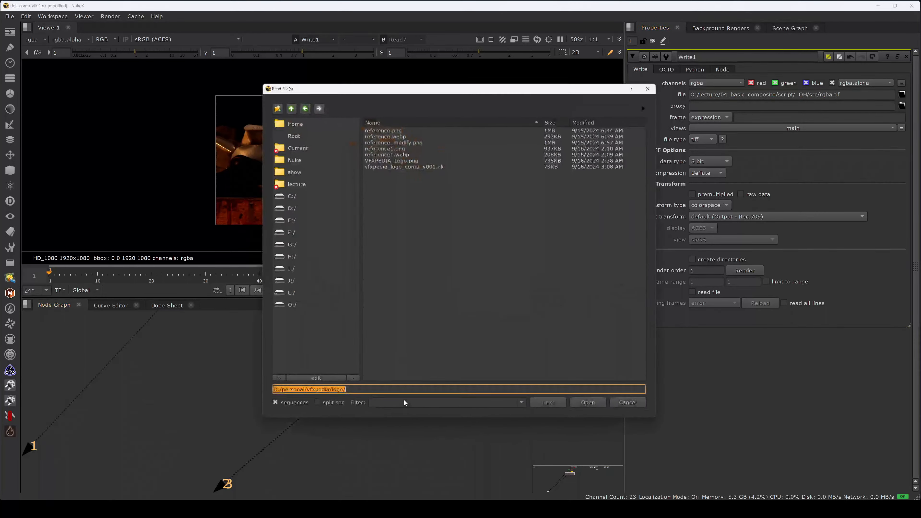
{"action": "key", "text": "ctrl+v"}
{"action": "left_click", "coordinate": [392, 128]}
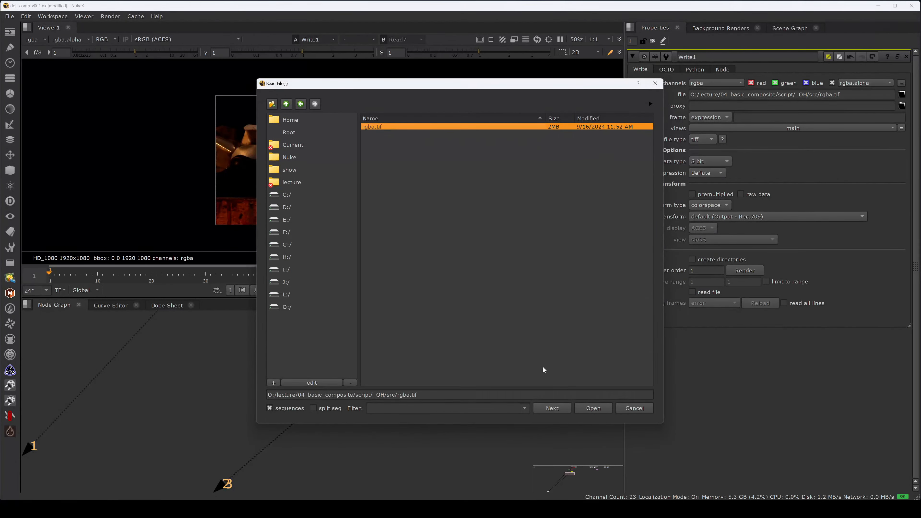
{"action": "left_click", "coordinate": [593, 408]}
{"action": "key", "text": "2"}
{"action": "left_click", "coordinate": [421, 365]}
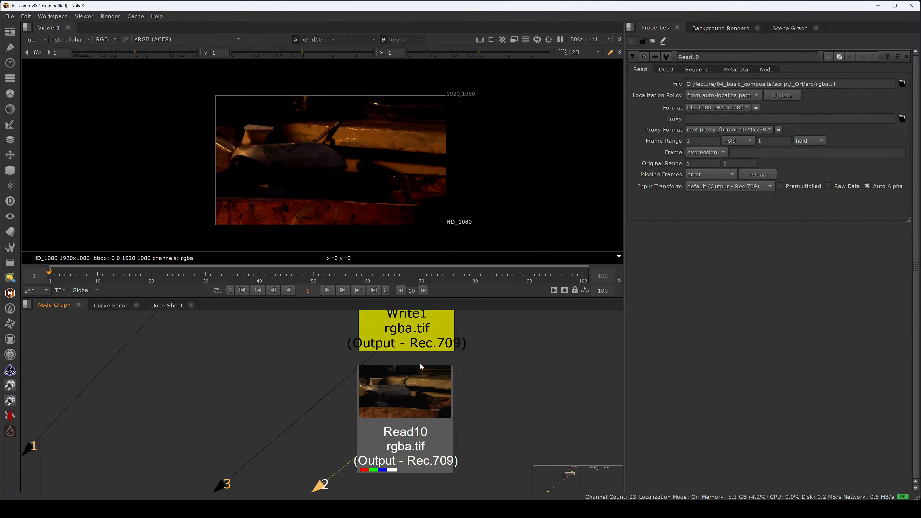
Compare the RGB and alpha of the rgba.tif Read node in the viewer.
{"action": "key", "text": "a"}
{"action": "key", "text": "a"}
{"action": "key", "text": "a"}
{"action": "key", "text": "a"}
{"action": "key", "text": "a"}
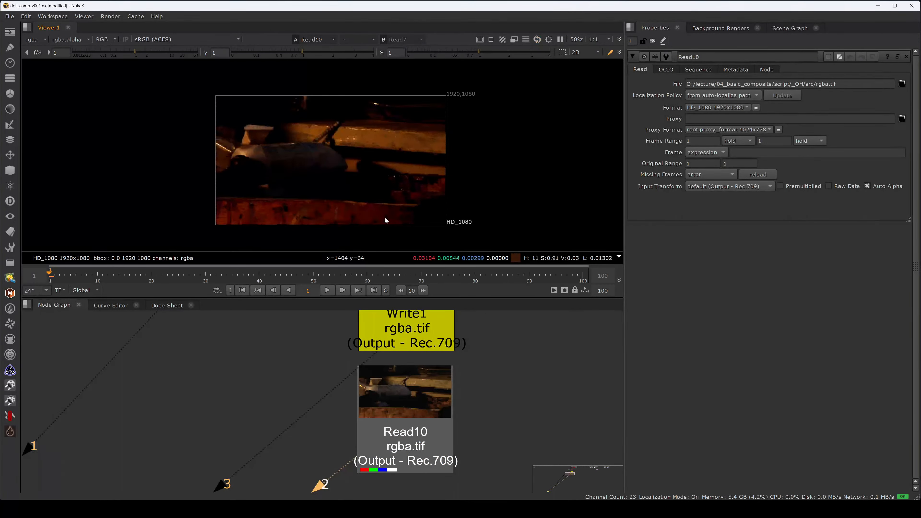
{"action": "key", "text": "a"}
{"action": "key", "text": "a"}
{"action": "key", "text": "a"}
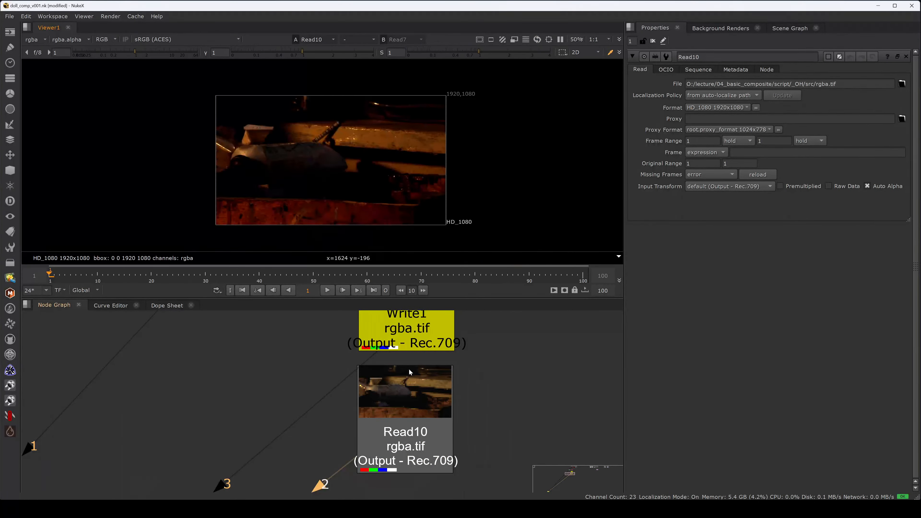
Set the output channels of Write1 to rgb.
{"action": "left_click", "coordinate": [412, 338]}
{"action": "double_click", "coordinate": [413, 337]}
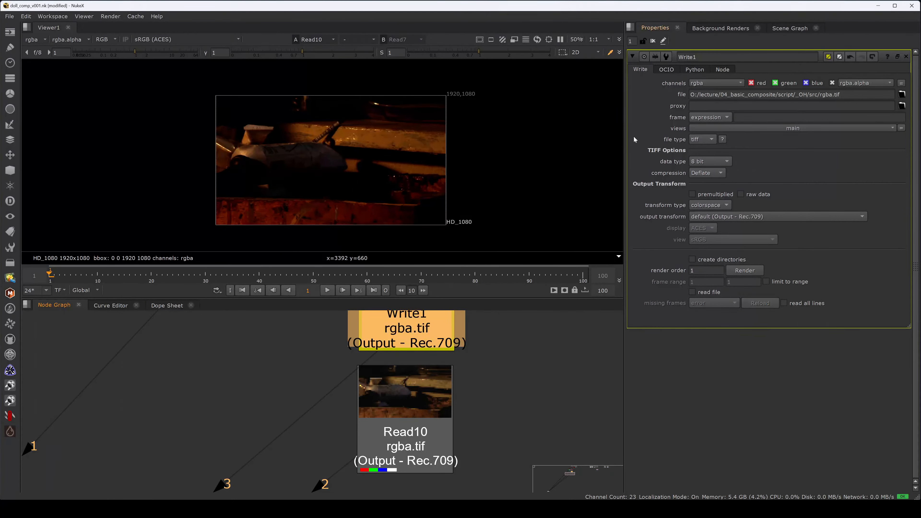
{"action": "left_click", "coordinate": [487, 395]}
{"action": "left_click", "coordinate": [715, 83]}
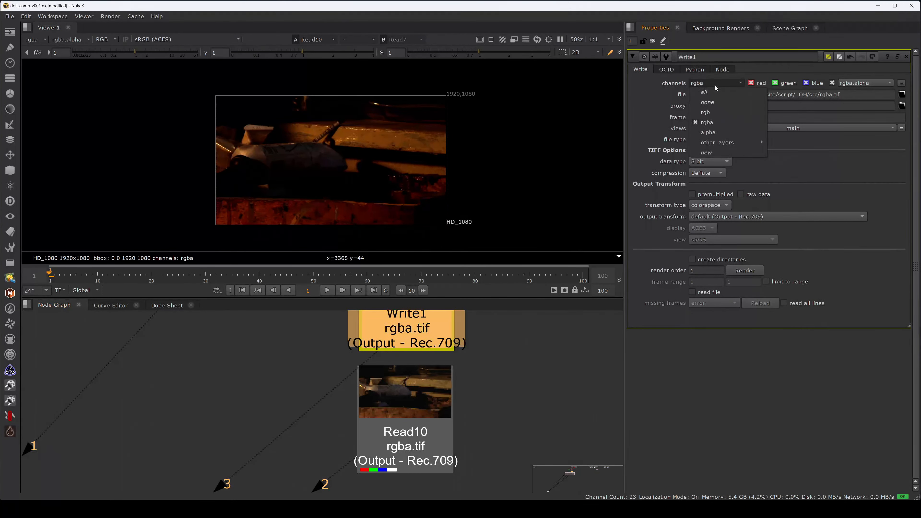
{"action": "left_click", "coordinate": [718, 115]}
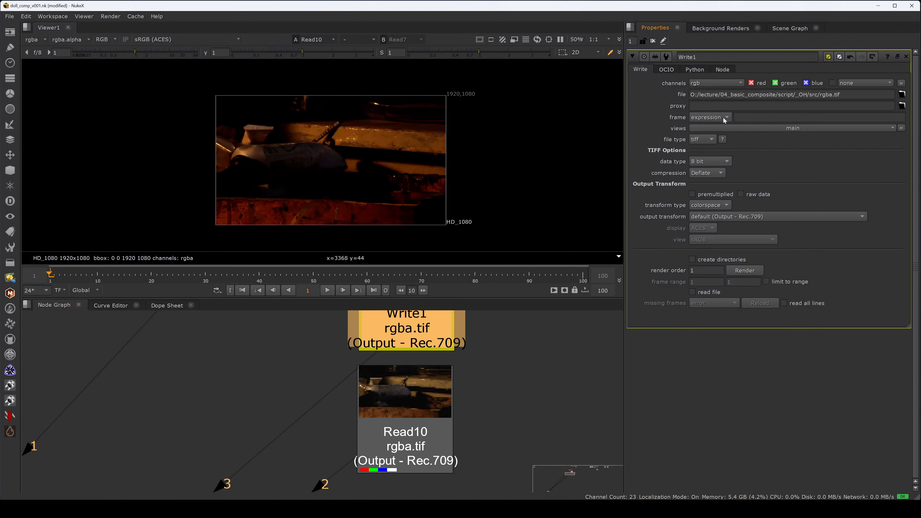
Rename the output file of Write1 as rgb.tif and render frame 1.
{"action": "left_click", "coordinate": [831, 96]}
{"action": "key", "text": "BackSpace"}
{"action": "left_click", "coordinate": [745, 270]}
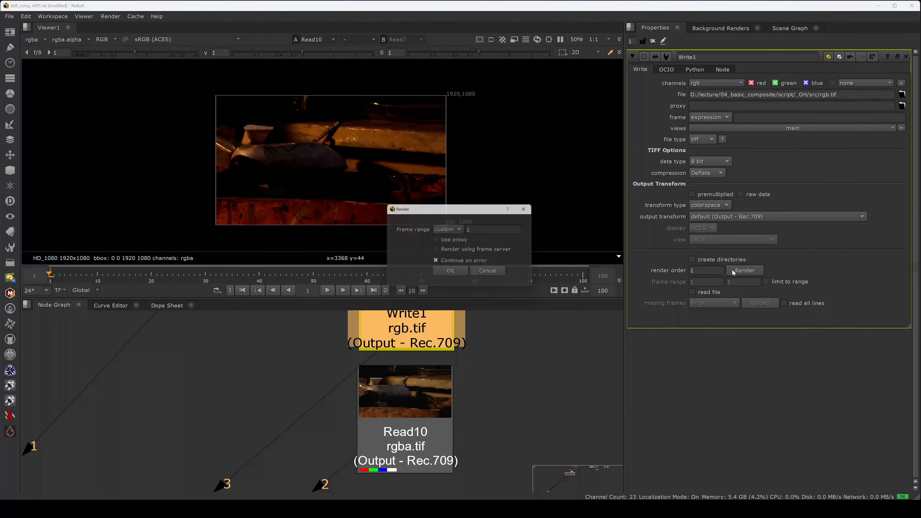
{"action": "left_click", "coordinate": [467, 273]}
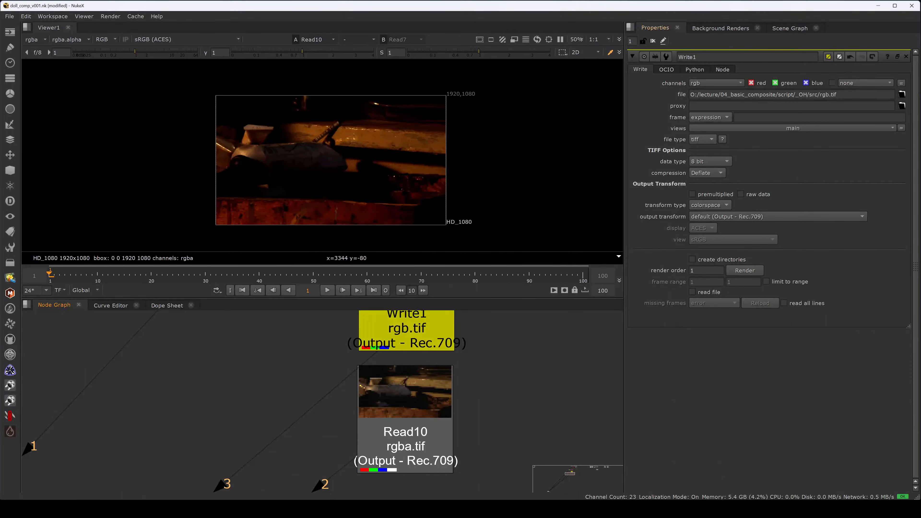
Read rgb.tif from the src folder, place it beside Read10 and connect it to viewer input 1.
{"action": "key", "text": "r"}
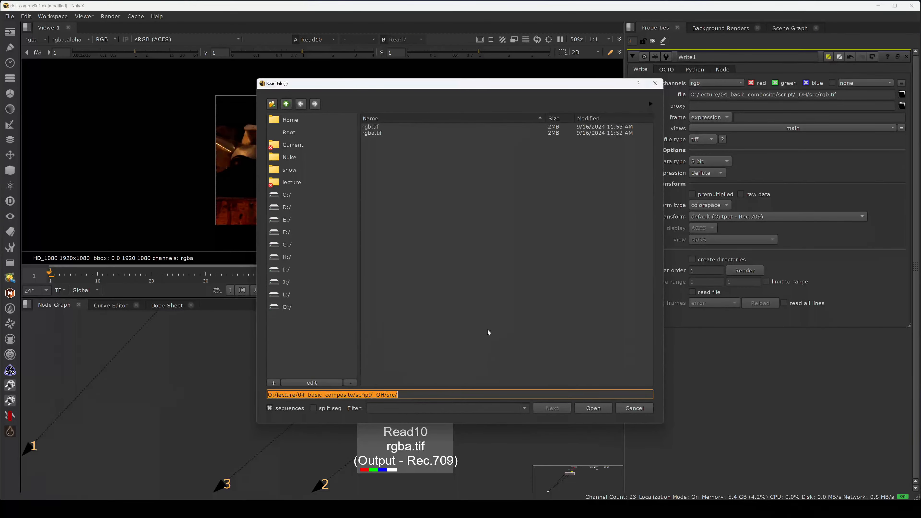
{"action": "double_click", "coordinate": [371, 127]}
{"action": "left_click_drag", "start_coordinate": [476, 390], "coordinate": [191, 405]}
{"action": "key", "text": "1"}
Compare the RGB and alpha of the rgb.tif Read node in the viewer.
{"action": "key", "text": "a"}
{"action": "key", "text": "a"}
{"action": "key", "text": "a"}
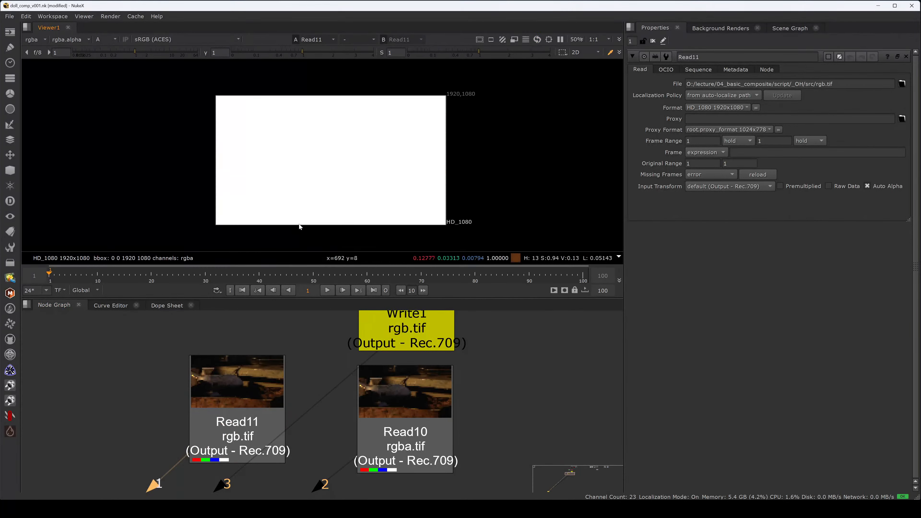
{"action": "key", "text": "a"}
{"action": "key", "text": "a"}
{"action": "key", "text": "a"}
{"action": "key", "text": "a"}
{"action": "key", "text": "a"}
{"action": "key", "text": "a"}
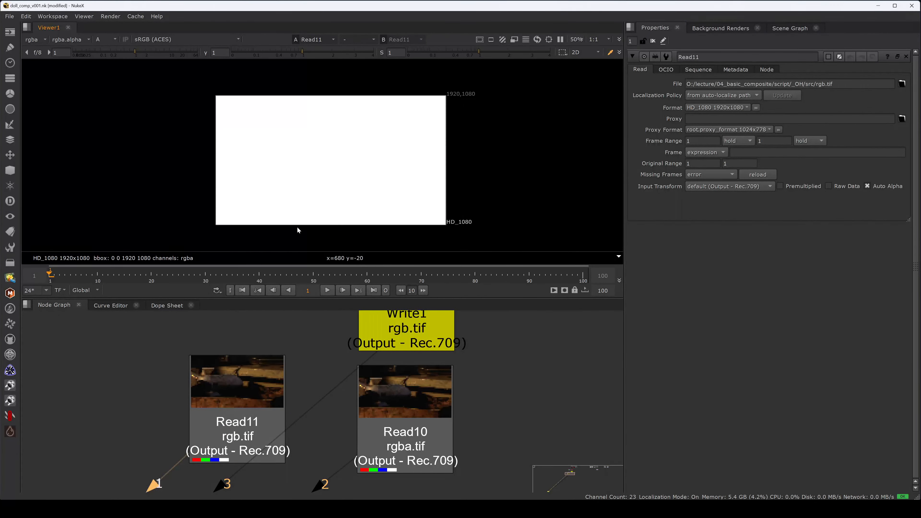
{"action": "key", "text": "a"}
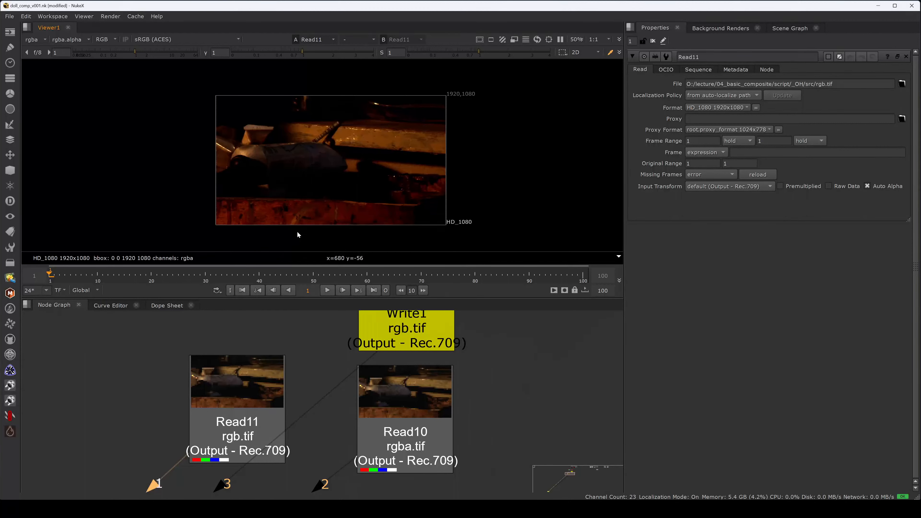
Look over the output channel options of Write1.
{"action": "left_click_drag", "start_coordinate": [255, 402], "coordinate": [255, 421]}
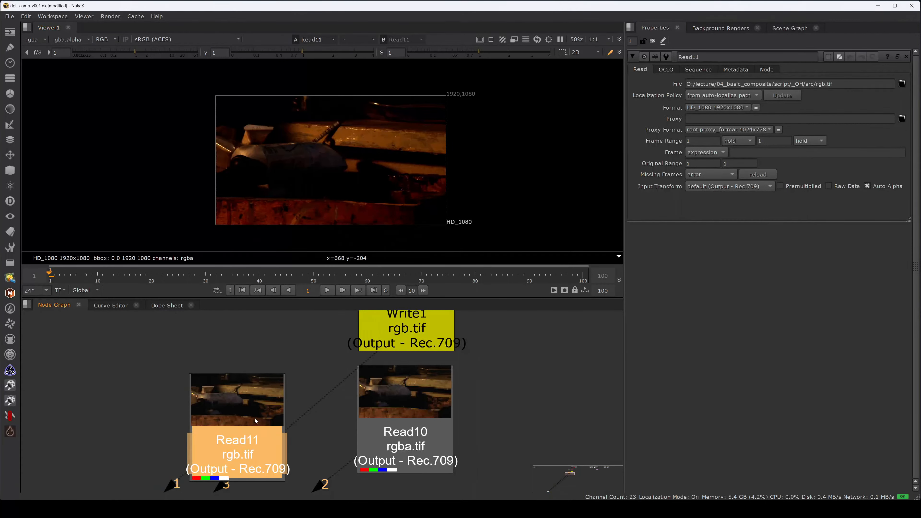
{"action": "scroll", "coordinate": [465, 357], "scroll_direction": "down", "scroll_amount": 2}
{"action": "middle_click_drag", "start_coordinate": [465, 357], "coordinate": [396, 399]}
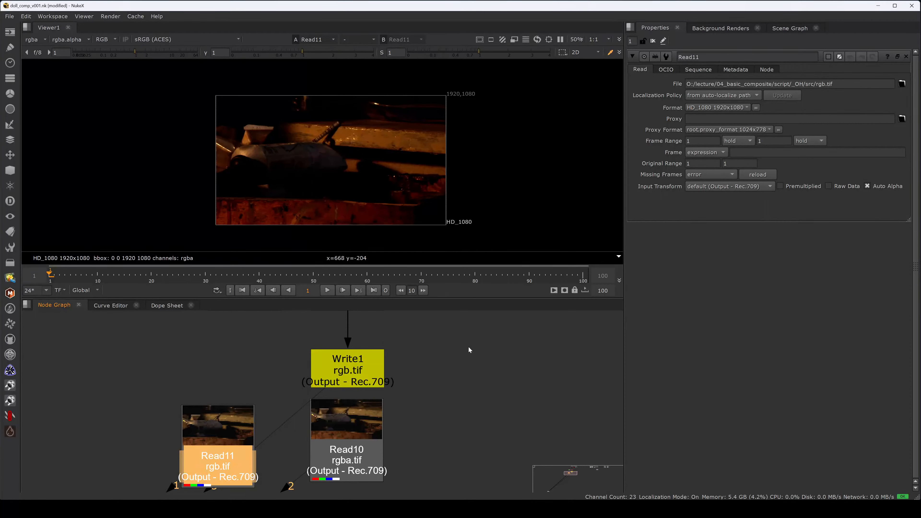
{"action": "double_click", "coordinate": [347, 366]}
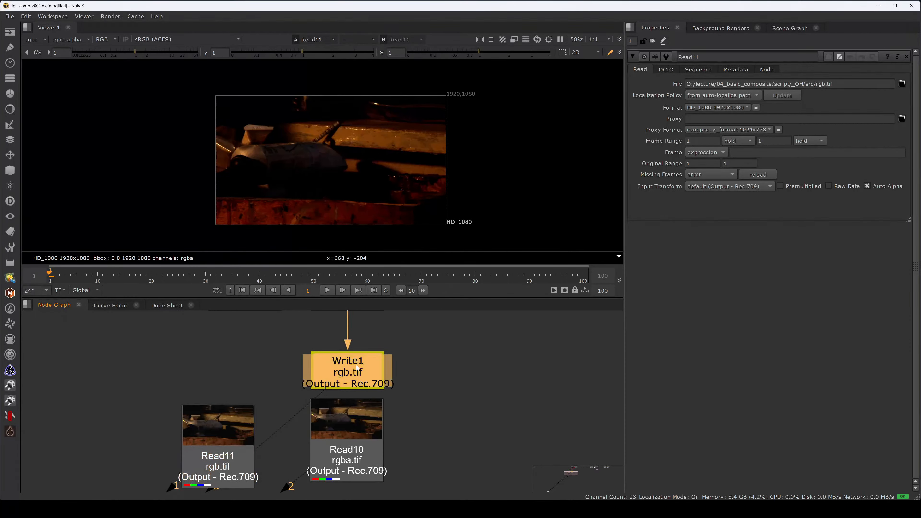
{"action": "left_click", "coordinate": [720, 83]}
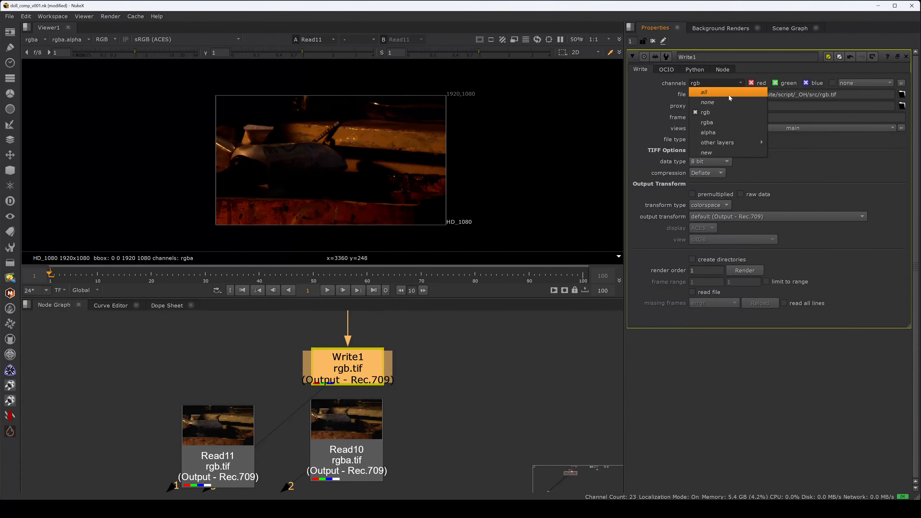
{"action": "left_click", "coordinate": [649, 138]}
{"action": "middle_click_drag", "start_coordinate": [398, 418], "coordinate": [406, 380]}
{"action": "left_click", "coordinate": [371, 409]}
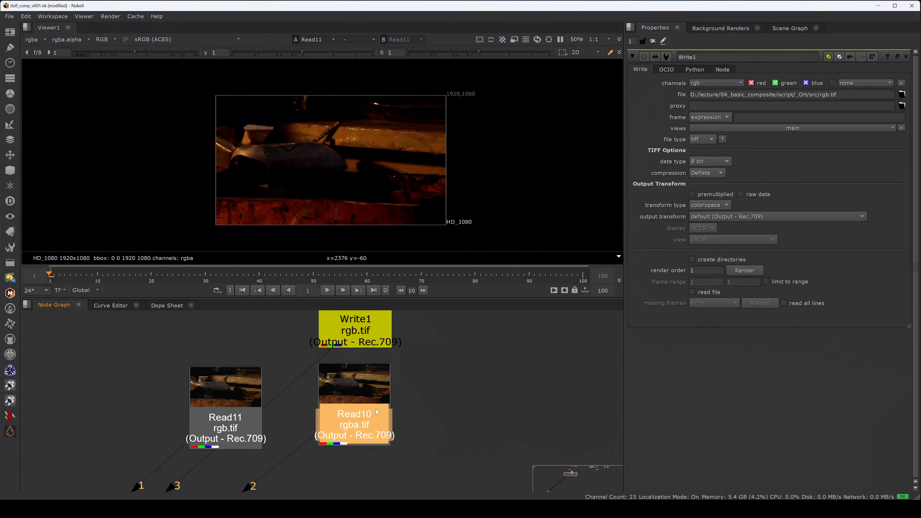
{"action": "middle_click_drag", "start_coordinate": [435, 385], "coordinate": [410, 364]}
{"action": "left_click", "coordinate": [412, 390]}
{"action": "left_click_drag", "start_coordinate": [326, 411], "coordinate": [327, 419]}
{"action": "left_click", "coordinate": [185, 409]}
{"action": "left_click", "coordinate": [449, 411]}
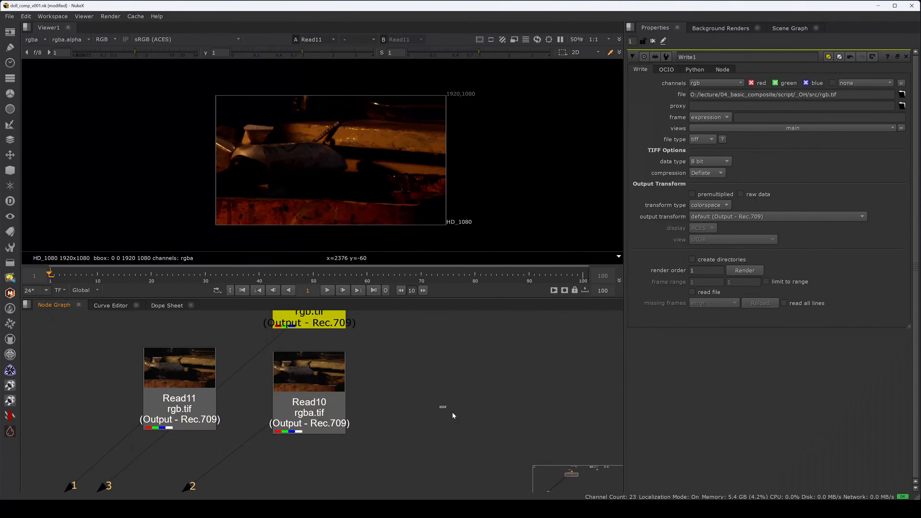
{"action": "middle_click_drag", "start_coordinate": [419, 364], "coordinate": [417, 398]}
Duplicate the rgba.tif Read10 node and place the copy beside it.
{"action": "left_click", "coordinate": [344, 438]}
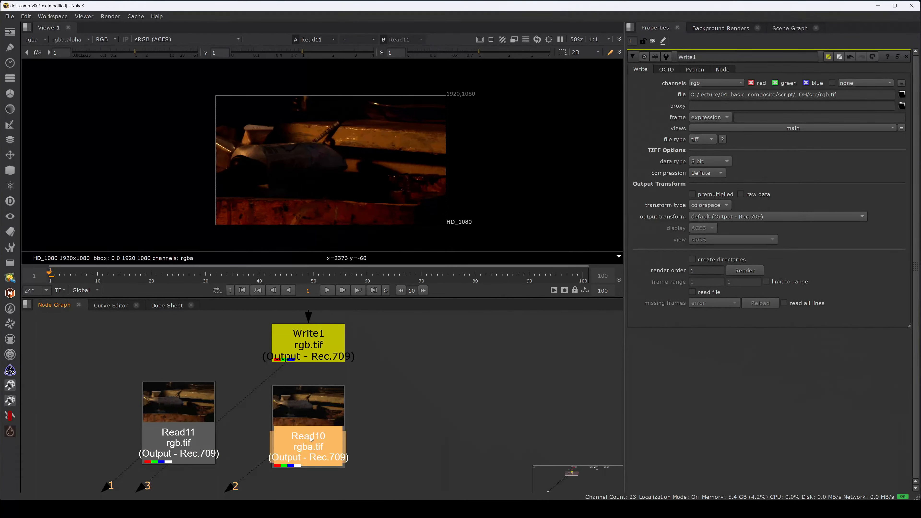
{"action": "left_click_drag", "start_coordinate": [388, 376], "coordinate": [239, 497]}
{"action": "key", "text": "ctrl+c"}
{"action": "left_click", "coordinate": [428, 428]}
{"action": "key", "text": "ctrl+v"}
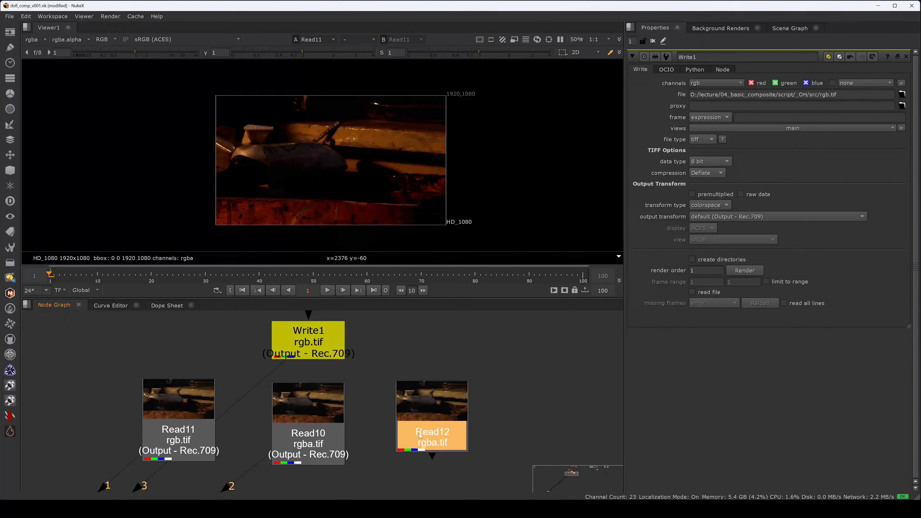
Connect Read10 to viewer input 1 and check its alpha.
{"action": "left_click", "coordinate": [294, 430]}
{"action": "key", "text": "1"}
{"action": "key", "text": "a"}
{"action": "key", "text": "a"}
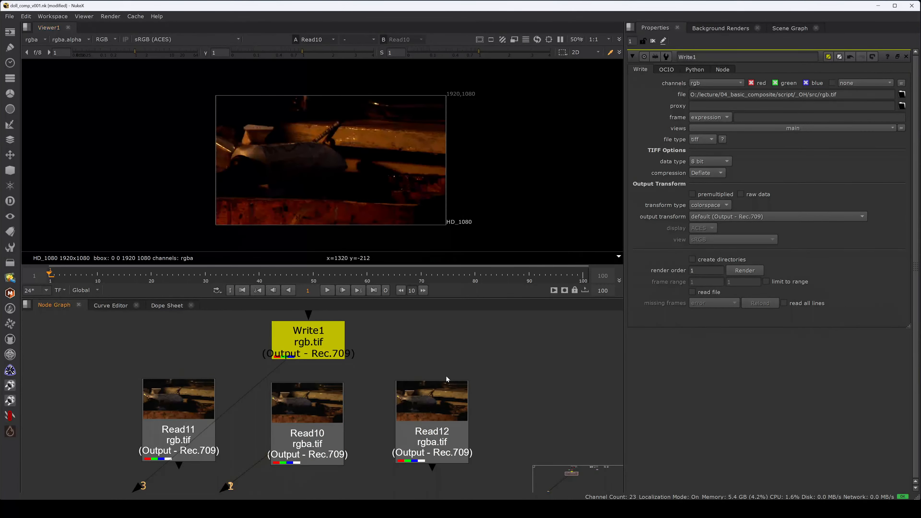
Connect Read12 to viewer input 2 and enable its Premultiplied option.
{"action": "left_click", "coordinate": [438, 423]}
{"action": "key", "text": "2"}
{"action": "double_click", "coordinate": [437, 423]}
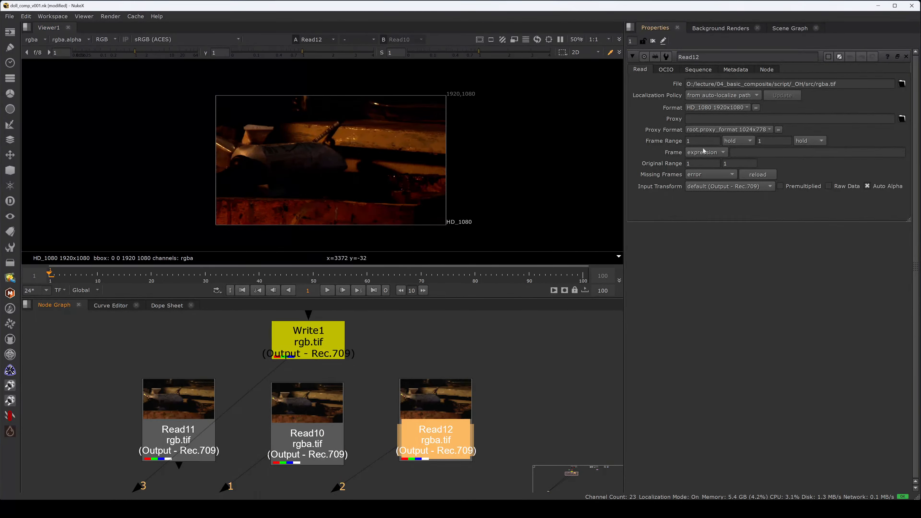
{"action": "left_click", "coordinate": [799, 187]}
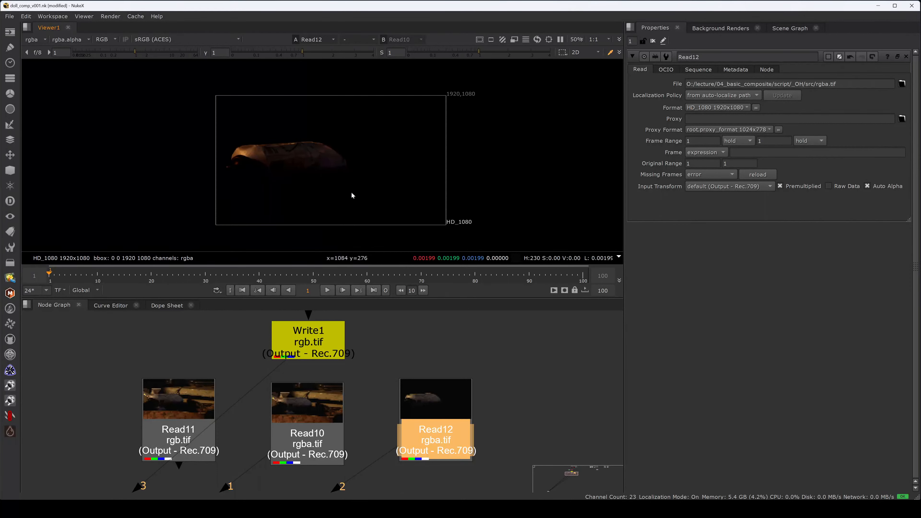
Sample the masked bottle area in the viewer and compare Read12 with Premultiplied off and on, leaving it on.
{"action": "left_click_drag", "start_coordinate": [262, 114], "coordinate": [364, 183], "text": "ctrl+shift"}
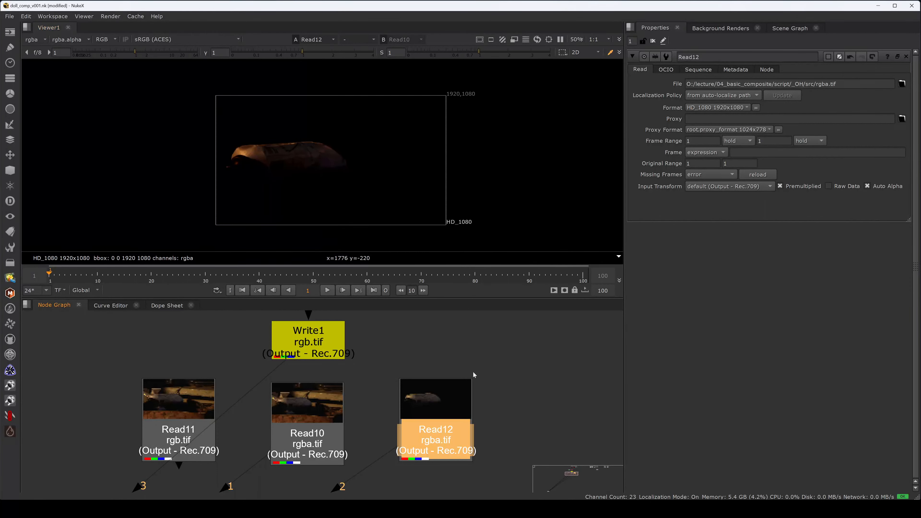
{"action": "left_click", "coordinate": [790, 188]}
{"action": "left_click", "coordinate": [792, 188]}
{"action": "left_click", "coordinate": [794, 188]}
{"action": "left_click", "coordinate": [786, 189]}
{"action": "left_click", "coordinate": [495, 360]}
{"action": "left_click_drag", "start_coordinate": [456, 400], "coordinate": [452, 405]}
{"action": "left_click", "coordinate": [517, 363]}
{"action": "middle_click_drag", "start_coordinate": [470, 384], "coordinate": [389, 369]}
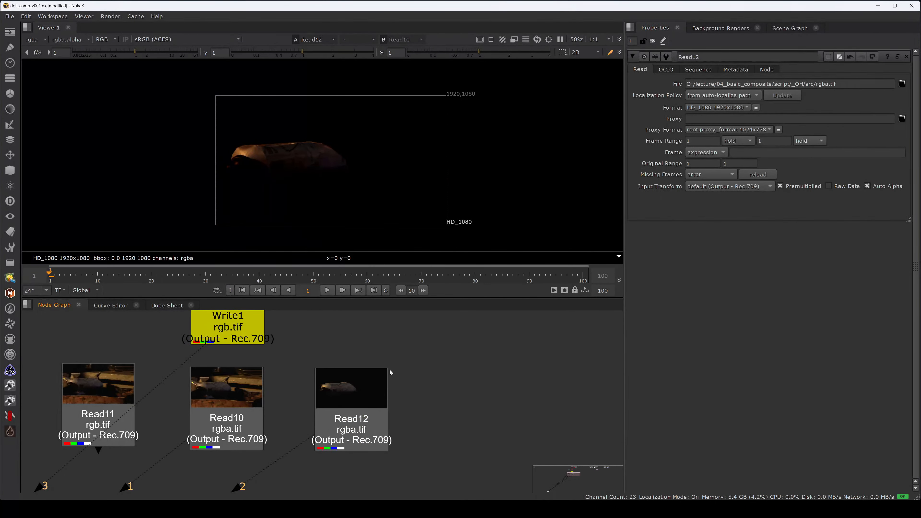
Open the properties of the Write1 node.
{"action": "middle_click_drag", "start_coordinate": [311, 359], "coordinate": [325, 377]}
{"action": "left_click", "coordinate": [262, 353]}
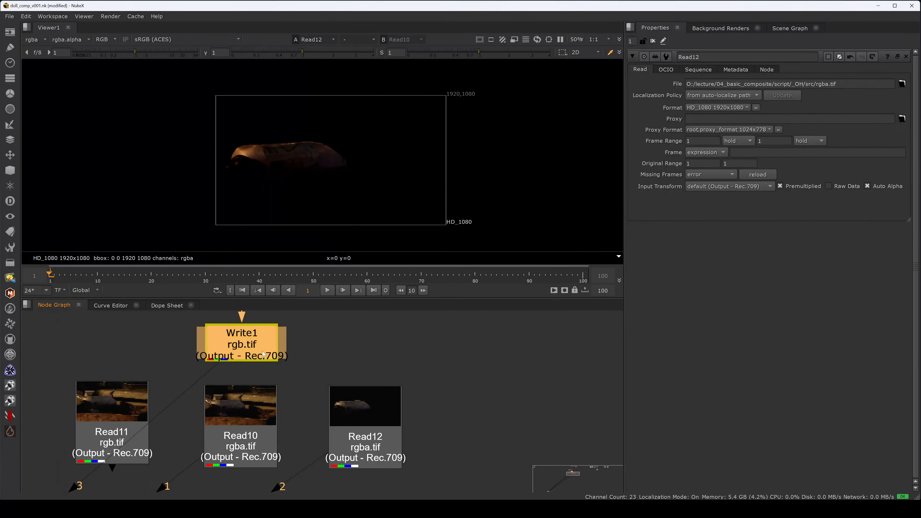
{"action": "double_click", "coordinate": [263, 353]}
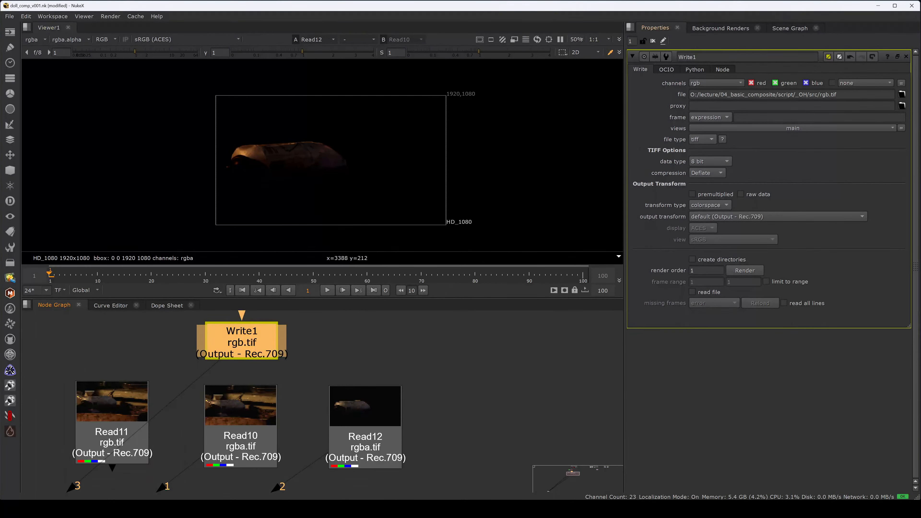
Change the Write1 output file name to rgba_premultiplied.tif in the src folder.
{"action": "left_click", "coordinate": [826, 95]}
{"action": "type", "text": "a_"}
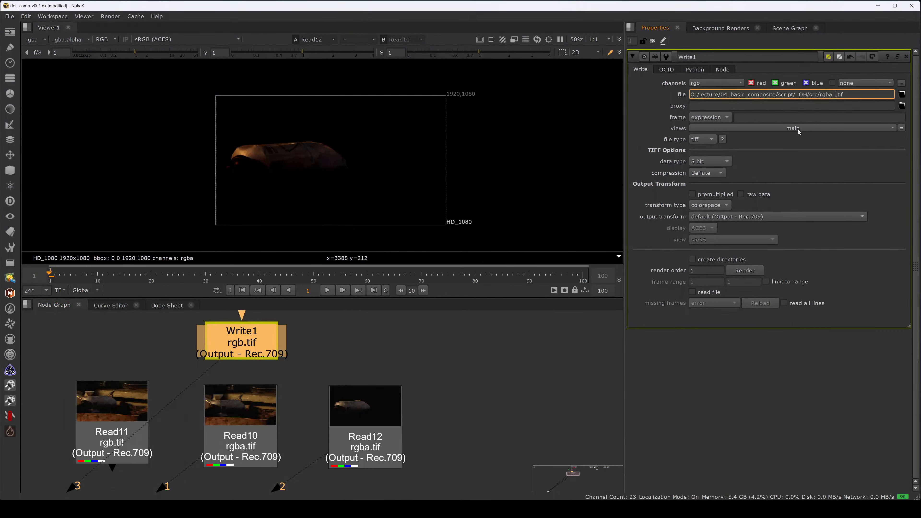
{"action": "type", "text": "premultiplied"}
{"action": "key", "text": "Return"}
Enable premultiplied on Write1, view it on viewer input 2 and render the file with RGB channels.
{"action": "left_click", "coordinate": [692, 194]}
{"action": "key", "text": "2"}
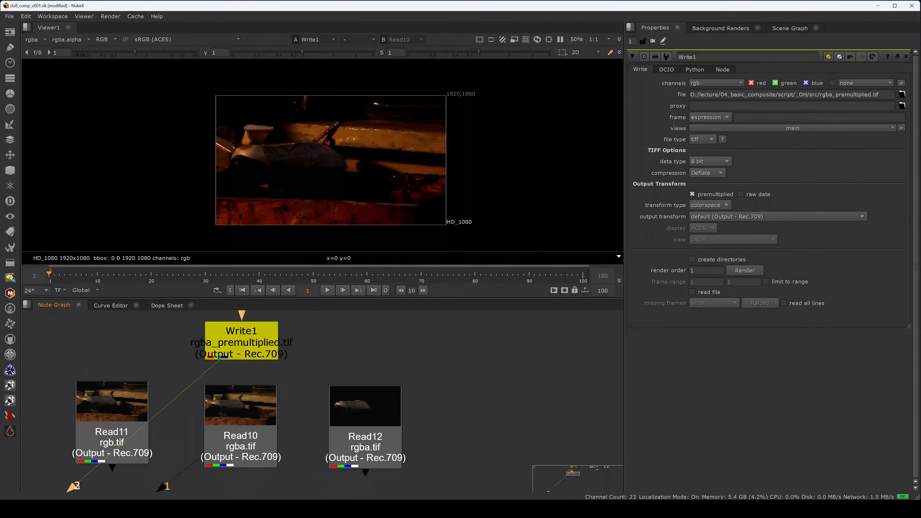
{"action": "left_click", "coordinate": [743, 270]}
{"action": "left_click", "coordinate": [453, 276]}
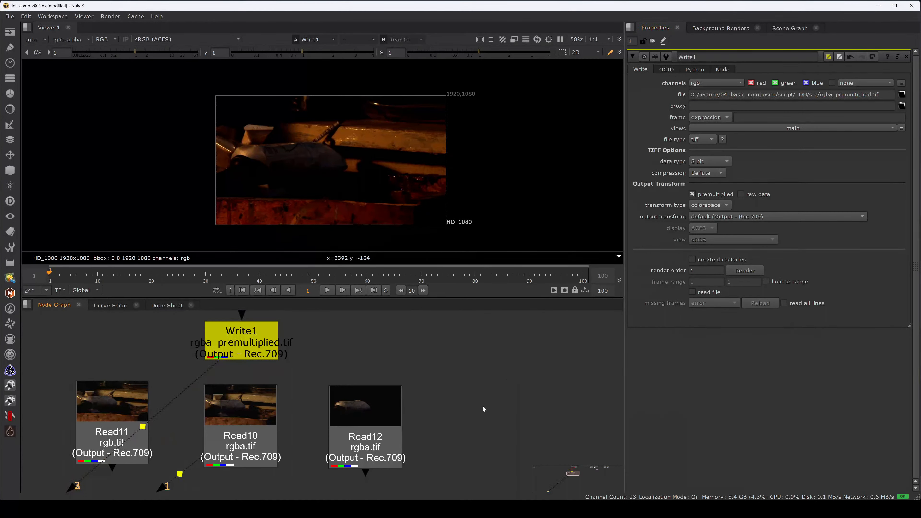
Create a Read node for rgba_premultiplied.tif beside Read12, connect it to viewer input 2 and check its alpha.
{"action": "key", "text": "alt+r"}
{"action": "key", "text": "2"}
{"action": "double_click", "coordinate": [483, 423]}
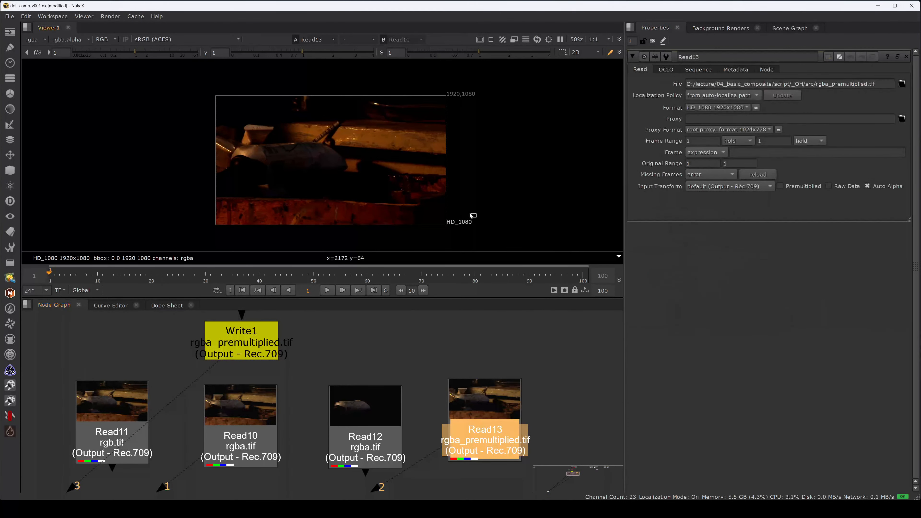
{"action": "key", "text": "a"}
{"action": "key", "text": "a"}
{"action": "key", "text": "a"}
{"action": "key", "text": "a"}
{"action": "left_click_drag", "start_coordinate": [477, 402], "coordinate": [479, 406]}
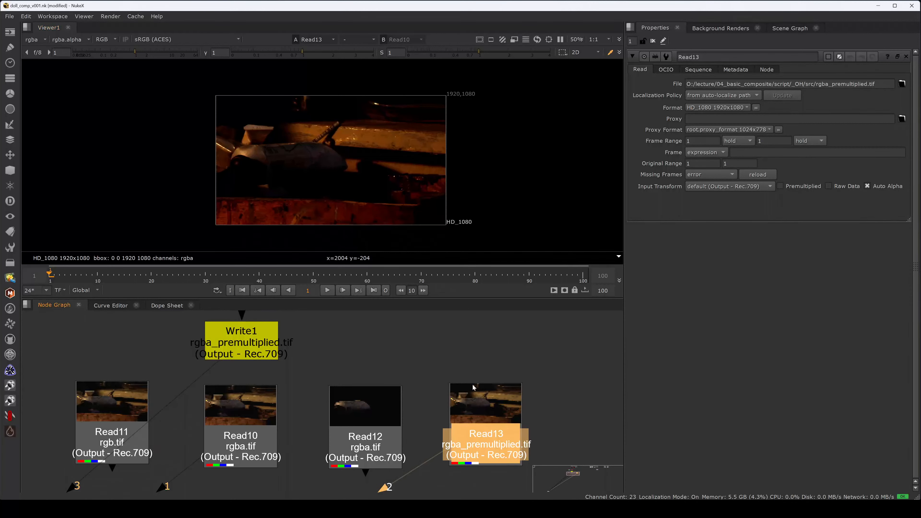
Set the Write1 channels to rgba and render rgba_premultiplied.tif again.
{"action": "middle_click_drag", "start_coordinate": [328, 352], "coordinate": [358, 378]}
{"action": "double_click", "coordinate": [298, 373]}
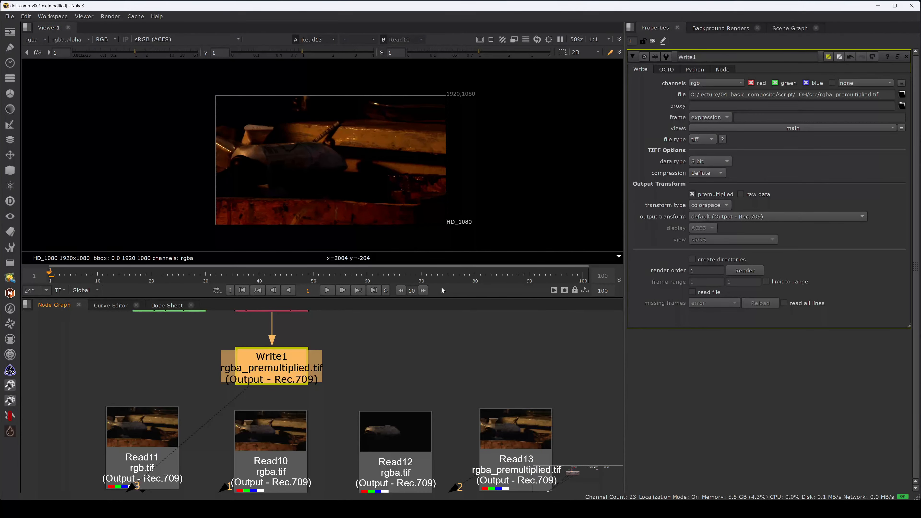
{"action": "left_click", "coordinate": [706, 81]}
{"action": "left_click", "coordinate": [709, 121]}
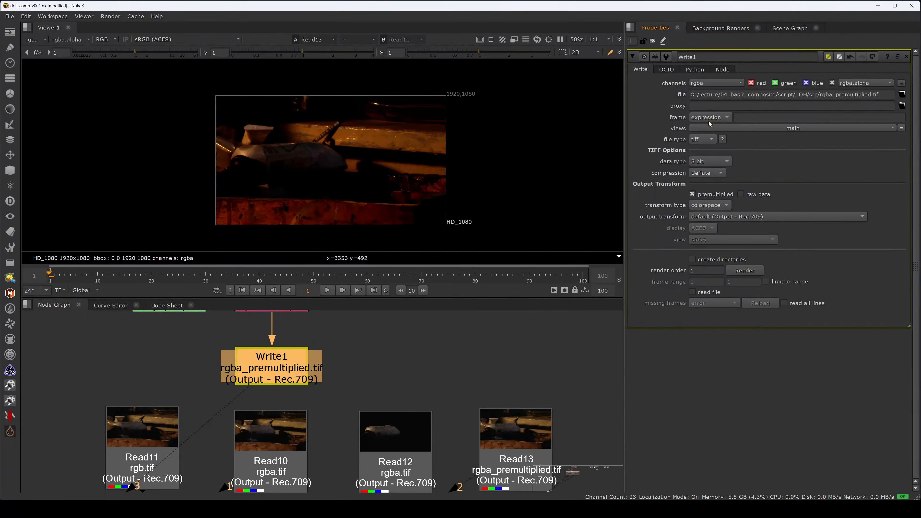
{"action": "left_click", "coordinate": [732, 271]}
{"action": "left_click", "coordinate": [497, 272]}
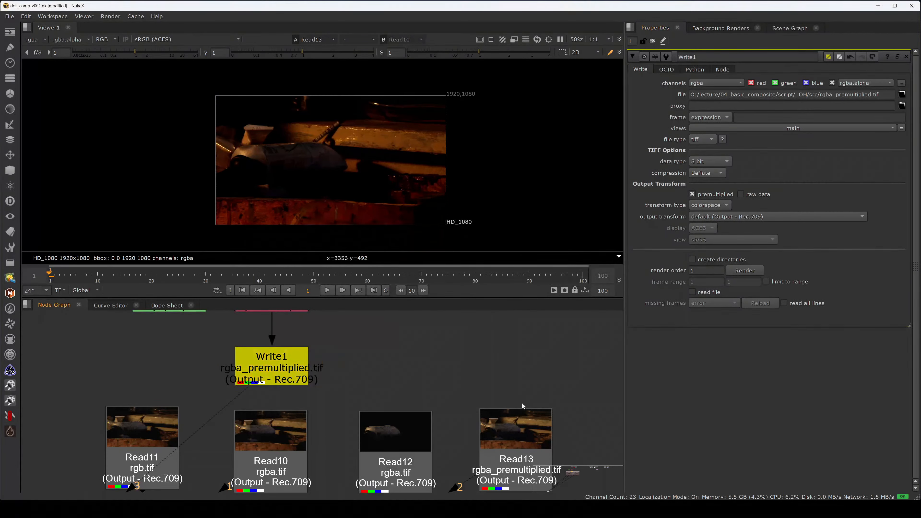
Reload rgba_premultiplied.tif in Read13 and check its alpha channel in the viewer.
{"action": "left_click", "coordinate": [518, 432]}
{"action": "double_click", "coordinate": [518, 432]}
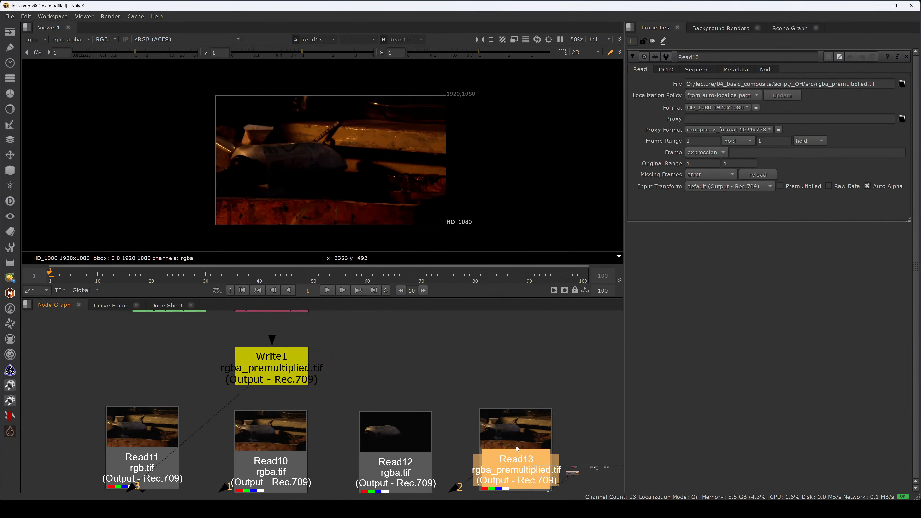
{"action": "left_click", "coordinate": [766, 177]}
{"action": "left_click_drag", "start_coordinate": [518, 435], "coordinate": [518, 437]}
{"action": "key", "text": "a"}
{"action": "key", "text": "a"}
{"action": "key", "text": "a"}
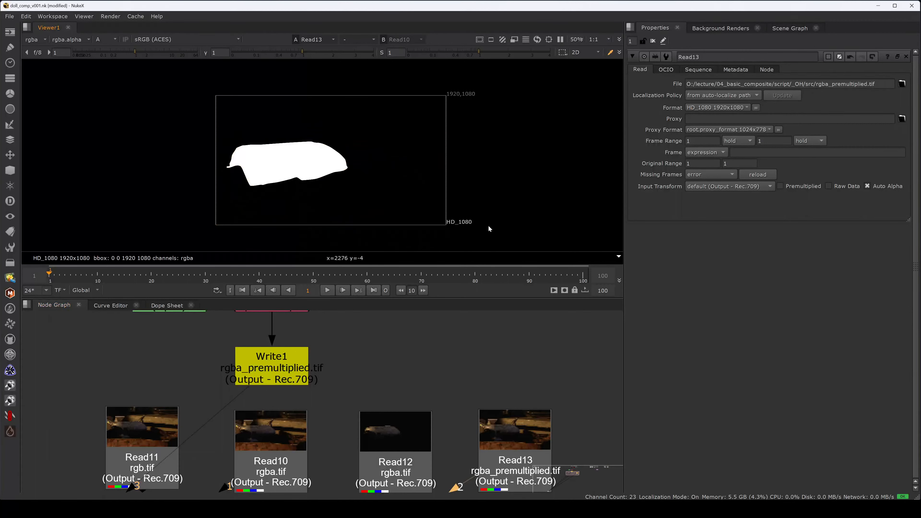
Compare the alpha of Write1 on viewer input 1 with Read13 on viewer input 2.
{"action": "left_click", "coordinate": [290, 364]}
{"action": "key", "text": "1"}
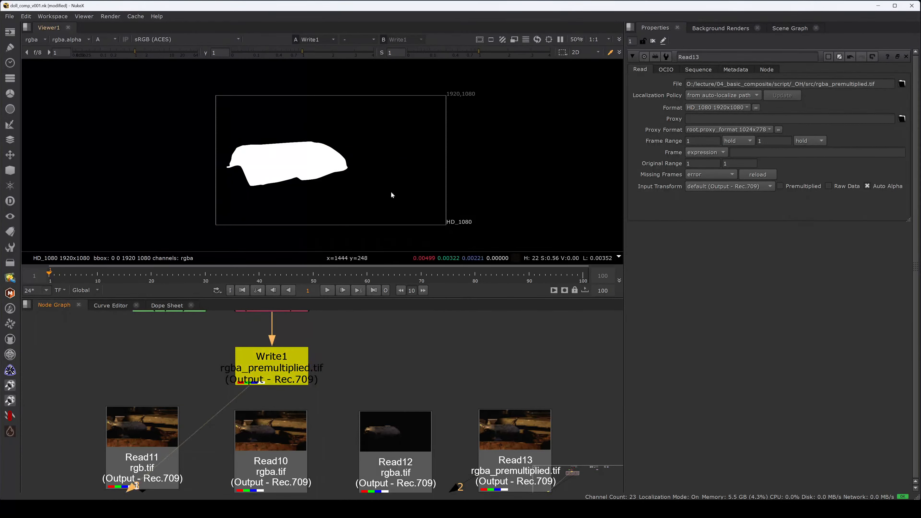
{"action": "left_click", "coordinate": [533, 435]}
{"action": "key", "text": "2"}
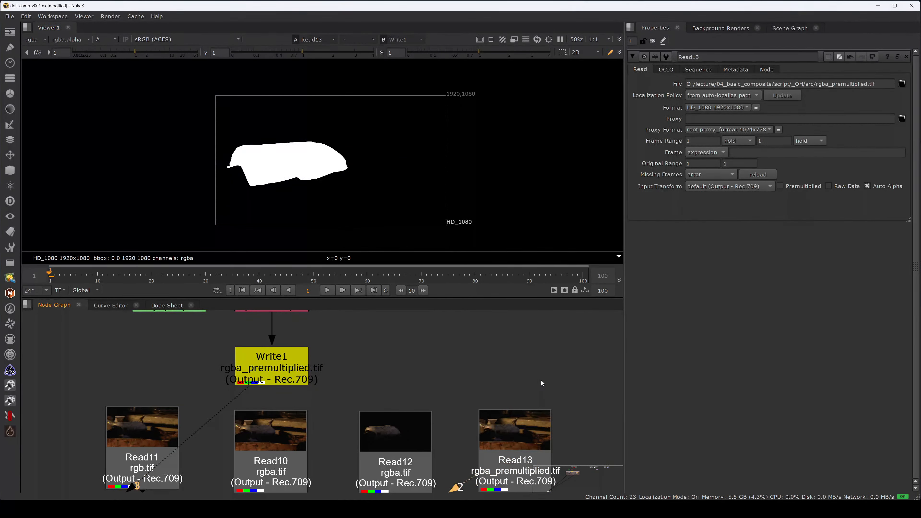
Enable Premultiplied on Read13 and compare its colour image with Write1 on viewer input 1.
{"action": "left_click", "coordinate": [780, 186]}
{"action": "key", "text": "a"}
{"action": "left_click", "coordinate": [290, 366]}
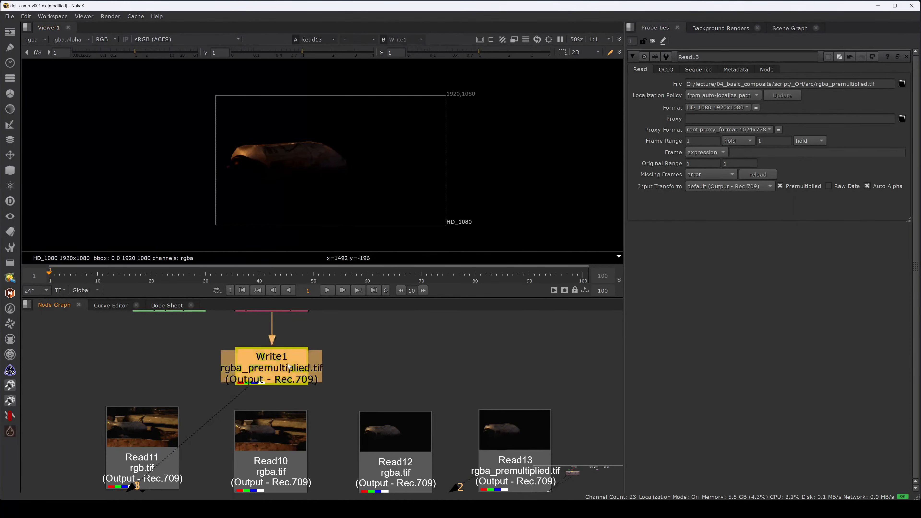
{"action": "left_click_drag", "start_coordinate": [294, 380], "coordinate": [295, 375]}
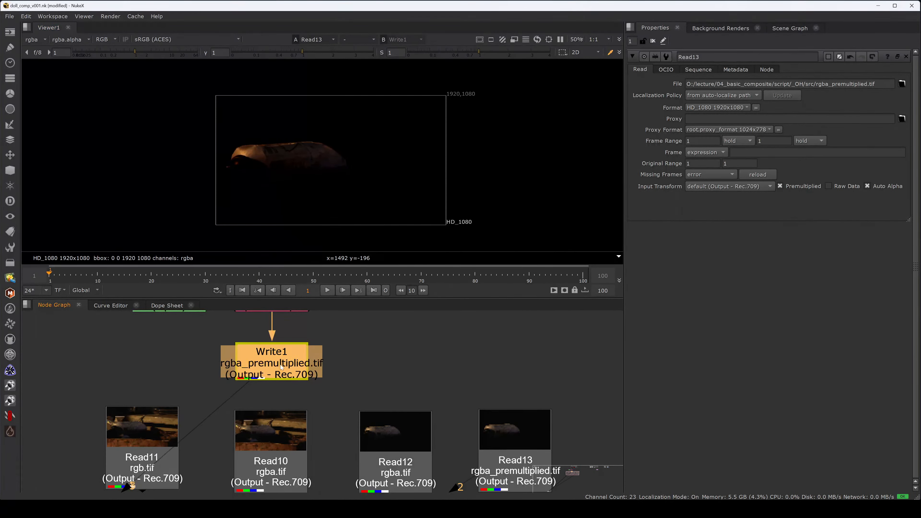
{"action": "key", "text": "1"}
Turn off the premultiplied option on Write1.
{"action": "double_click", "coordinate": [290, 359]}
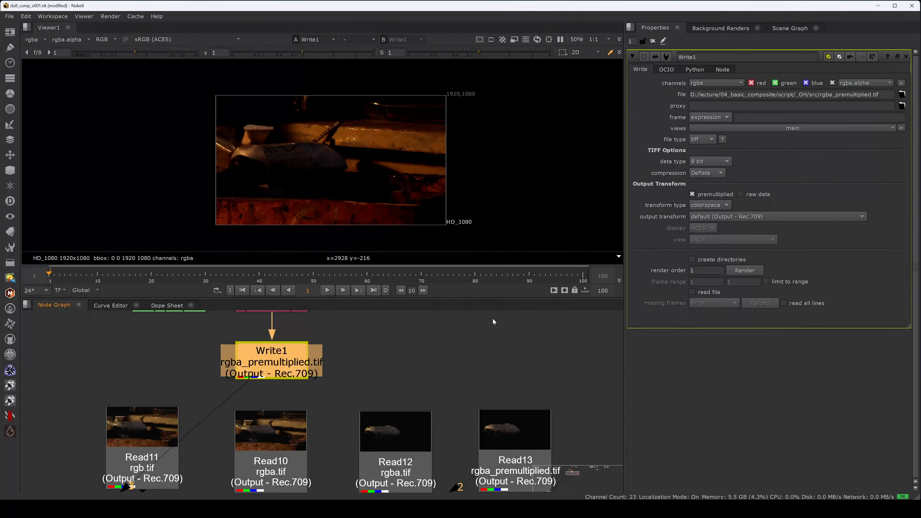
{"action": "left_click", "coordinate": [518, 407]}
{"action": "left_click", "coordinate": [517, 424]}
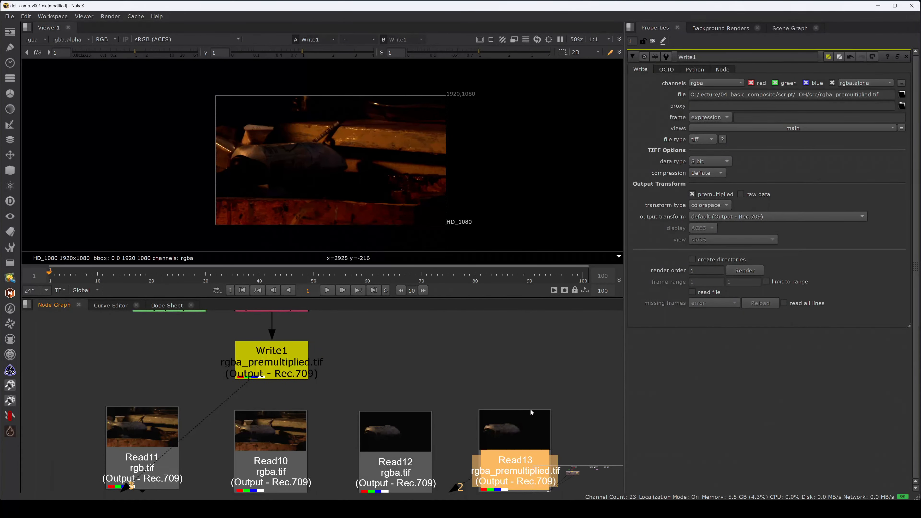
{"action": "left_click", "coordinate": [531, 383]}
{"action": "left_click", "coordinate": [524, 421]}
{"action": "left_click", "coordinate": [556, 384]}
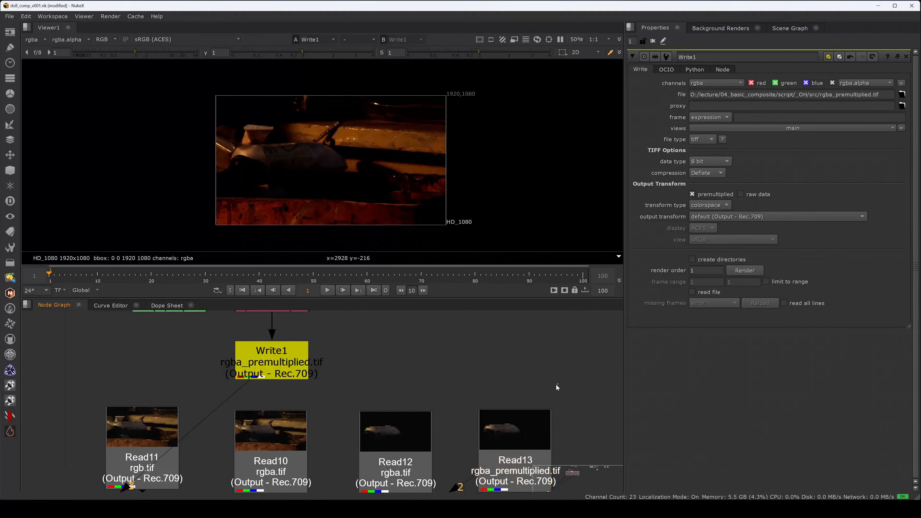
{"action": "left_click", "coordinate": [692, 194]}
Delete the Read13 node that loads rgba_premultiplied.tif.
{"action": "middle_click_drag", "start_coordinate": [506, 399], "coordinate": [492, 360]}
{"action": "left_click", "coordinate": [497, 409]}
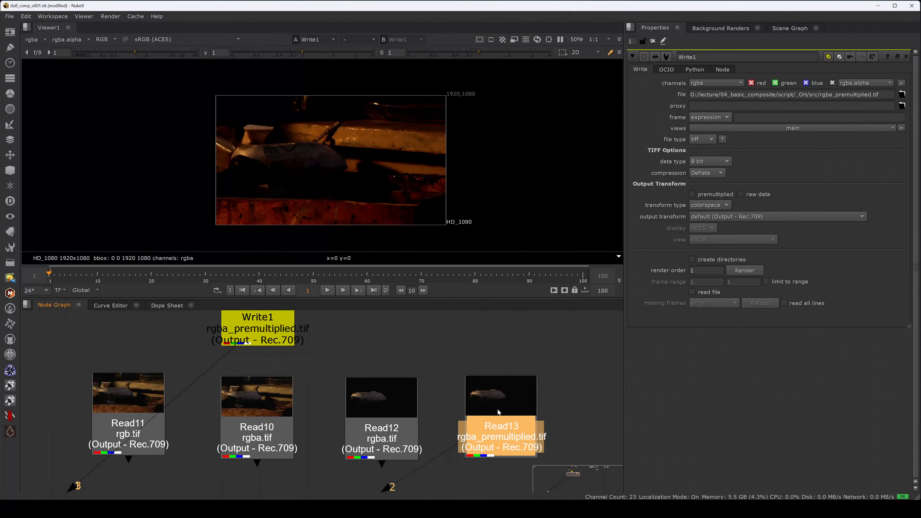
{"action": "key", "text": "Delete"}
{"action": "middle_click_drag", "start_coordinate": [365, 366], "coordinate": [409, 363]}
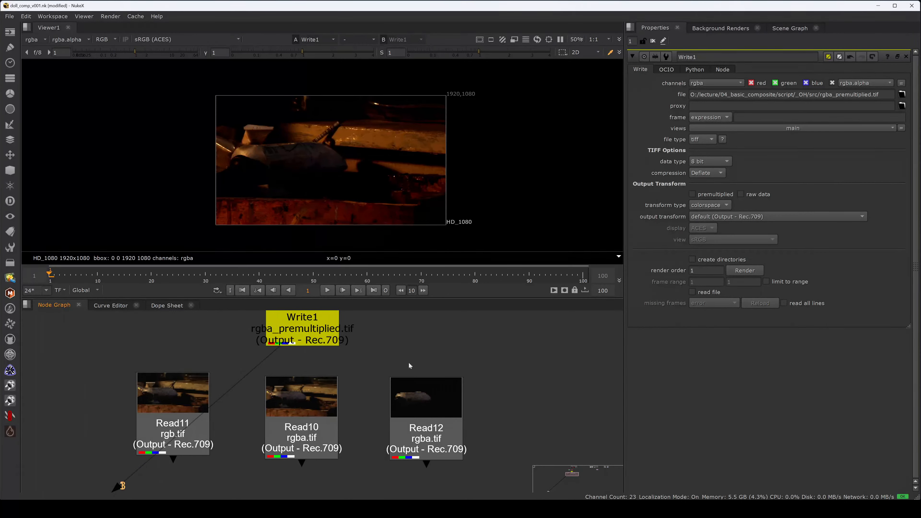
{"action": "middle_click_drag", "start_coordinate": [345, 363], "coordinate": [353, 366]}
{"action": "left_click", "coordinate": [327, 341]}
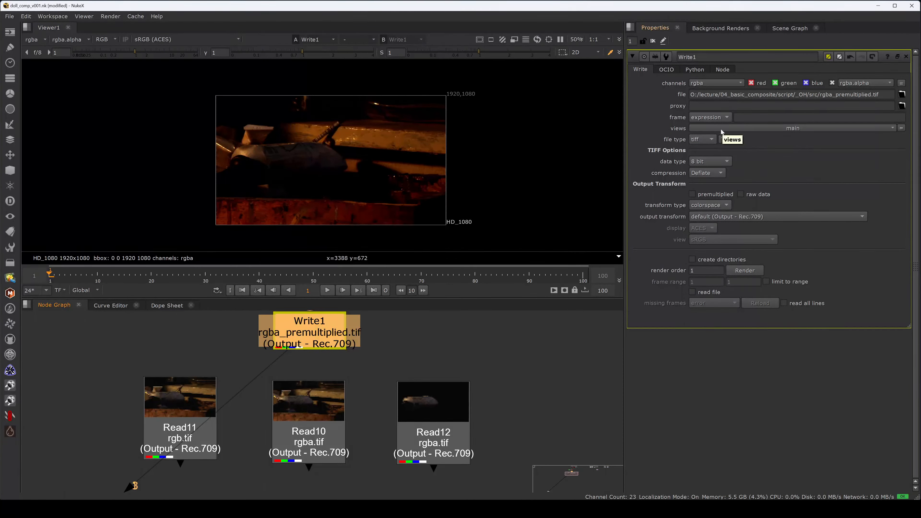
{"action": "mouse_move", "coordinate": [530, 382]}
{"action": "middle_mouse_down"}
{"action": "mouse_move", "coordinate": [523, 363]}
{"action": "mouse_move", "coordinate": [529, 377]}
{"action": "middle_mouse_up"}
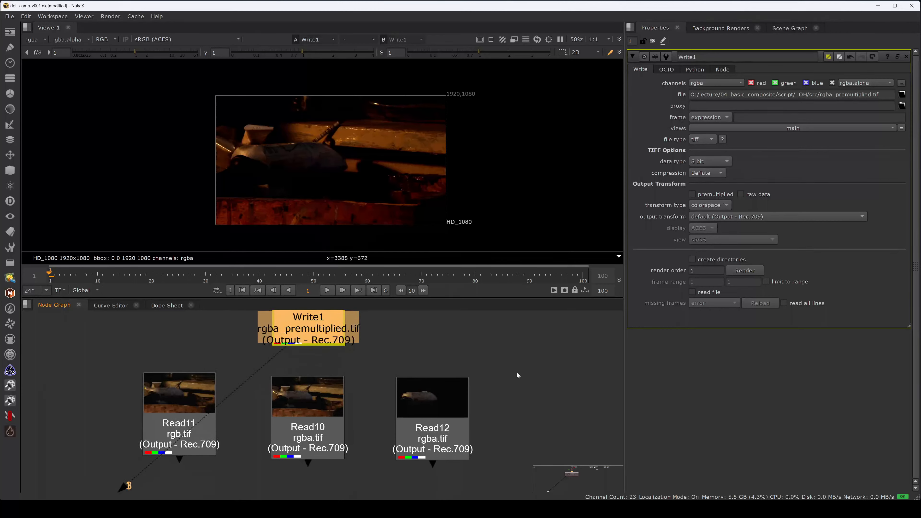
Add an unconnected Grade node below Read8 (IMG_0003.JPG) and an unconnected ColorCorrect node beside it.
{"action": "middle_click_drag", "start_coordinate": [419, 343], "coordinate": [304, 336]}
{"action": "scroll", "coordinate": [443, 348], "scroll_direction": "down", "scroll_amount": 2}
{"action": "left_click", "coordinate": [434, 384]}
{"action": "key", "text": "space"}
{"action": "middle_click_drag", "start_coordinate": [560, 340], "coordinate": [271, 305]}
{"action": "middle_click_drag", "start_coordinate": [775, 316], "coordinate": [494, 302]}
{"action": "key", "text": "space"}
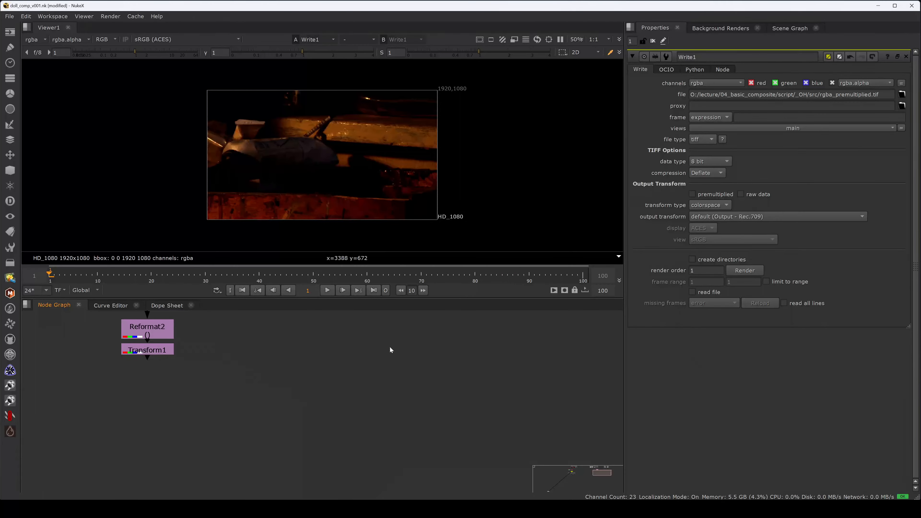
{"action": "middle_click_drag", "start_coordinate": [391, 350], "coordinate": [380, 436]}
{"action": "key", "text": "g"}
{"action": "left_click", "coordinate": [383, 425]}
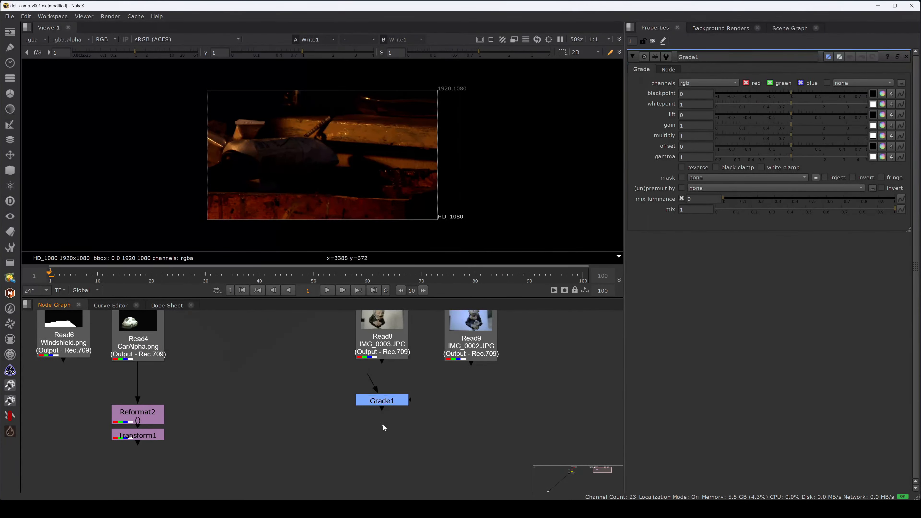
{"action": "key", "text": "c"}
{"action": "left_click_drag", "start_coordinate": [383, 426], "coordinate": [310, 404]}
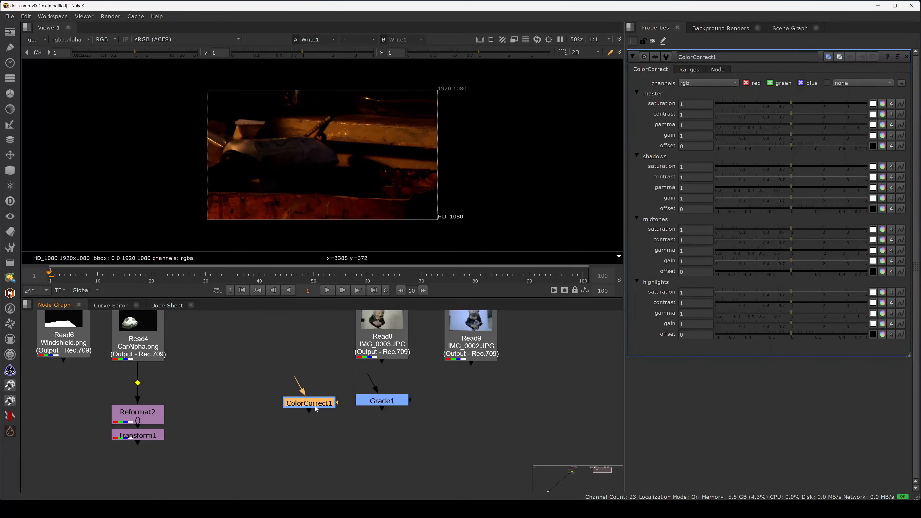
Open the Grade1 and ColorCorrect1 properties in floating windows and place them side by side.
{"action": "double_click", "coordinate": [382, 402], "text": "ctrl"}
{"action": "left_click_drag", "start_coordinate": [297, 304], "coordinate": [326, 74]}
{"action": "double_click", "coordinate": [315, 403], "text": "ctrl"}
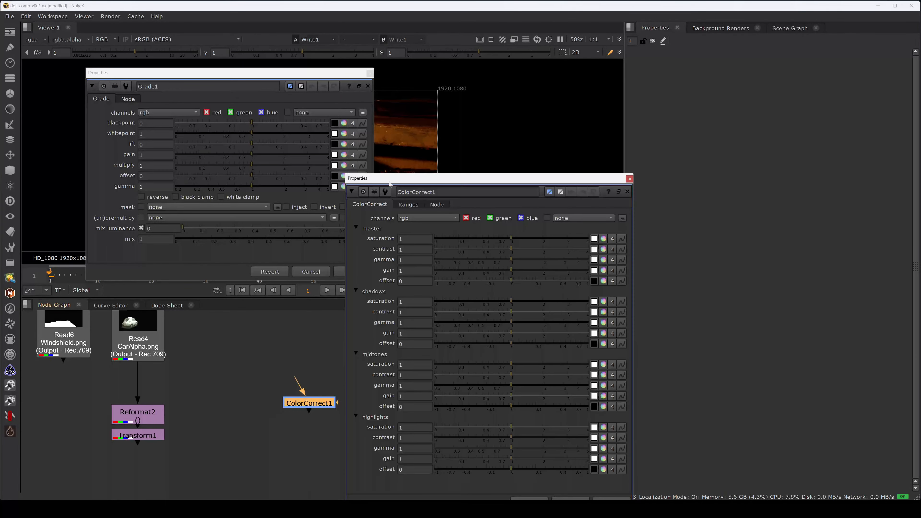
{"action": "left_click_drag", "start_coordinate": [389, 184], "coordinate": [420, 79]}
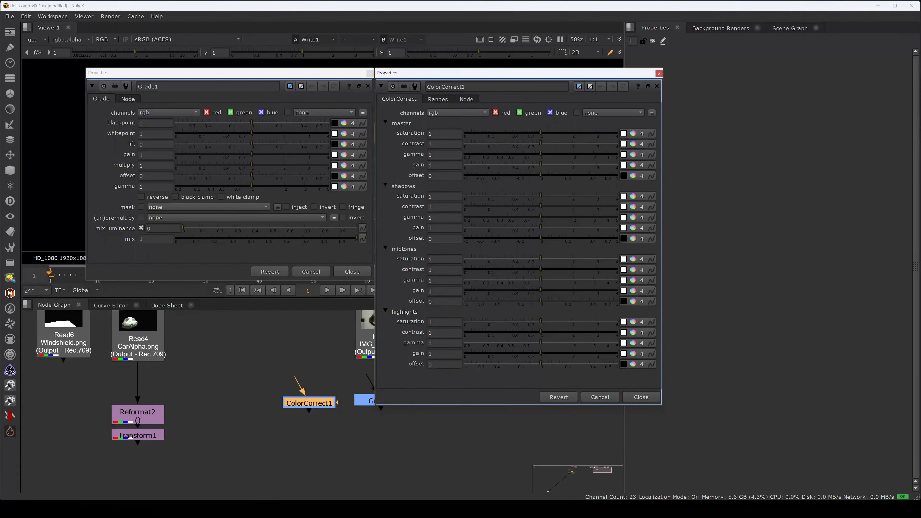
Examine the master saturation, contrast, gamma, gain and offset controls of ColorCorrect1.
{"action": "left_click", "coordinate": [444, 155]}
{"action": "left_click", "coordinate": [445, 165]}
{"action": "left_click", "coordinate": [438, 144]}
{"action": "left_click", "coordinate": [438, 176]}
{"action": "left_click", "coordinate": [437, 134]}
{"action": "left_click", "coordinate": [396, 156]}
Review the master, shadows, midtones and highlights groups of ColorCorrect1, leaving all four collapsed.
{"action": "left_click", "coordinate": [386, 123]}
{"action": "left_click", "coordinate": [386, 133]}
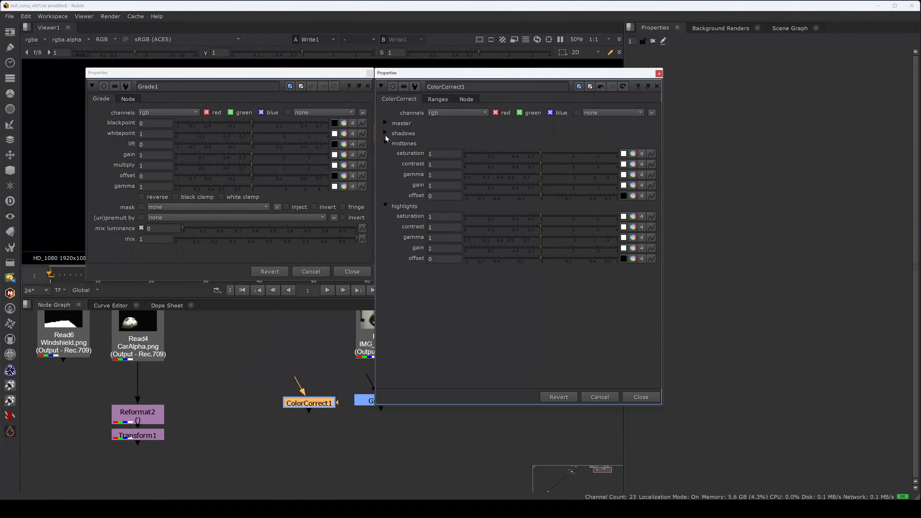
{"action": "left_click", "coordinate": [385, 143]}
{"action": "left_click", "coordinate": [385, 153]}
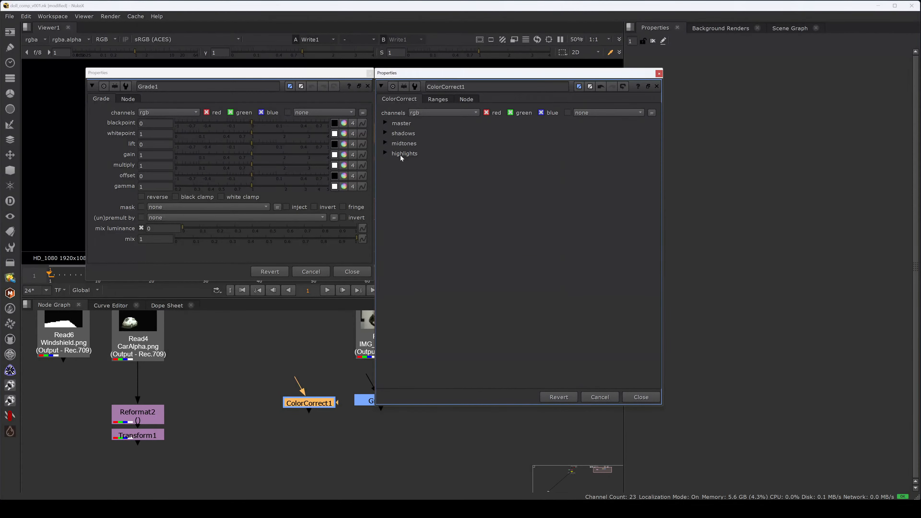
{"action": "left_click", "coordinate": [385, 122]}
{"action": "left_click", "coordinate": [386, 186]}
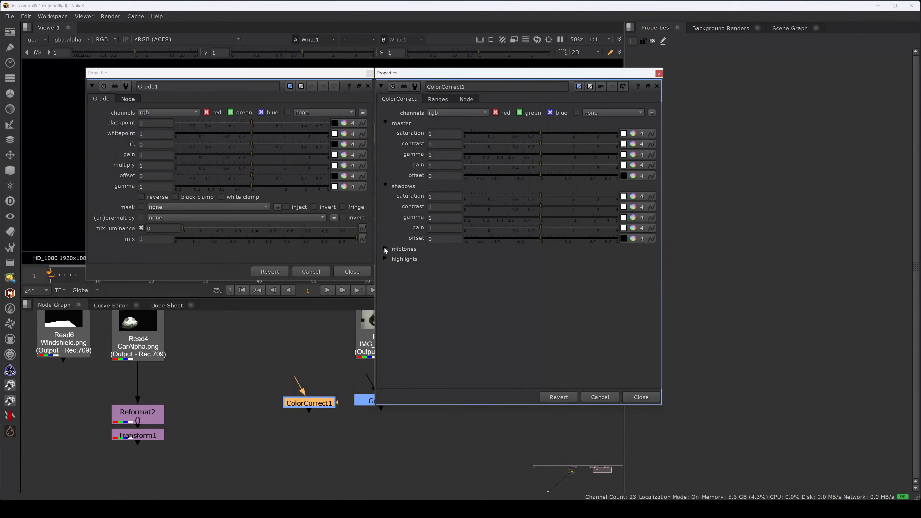
{"action": "left_click", "coordinate": [385, 249]}
{"action": "left_click", "coordinate": [385, 249]}
{"action": "left_click", "coordinate": [385, 185]}
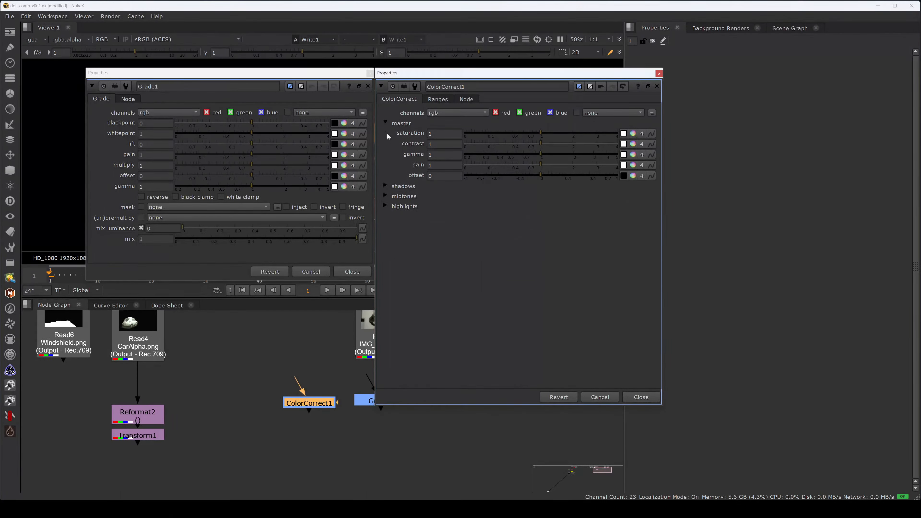
{"action": "left_click", "coordinate": [385, 123]}
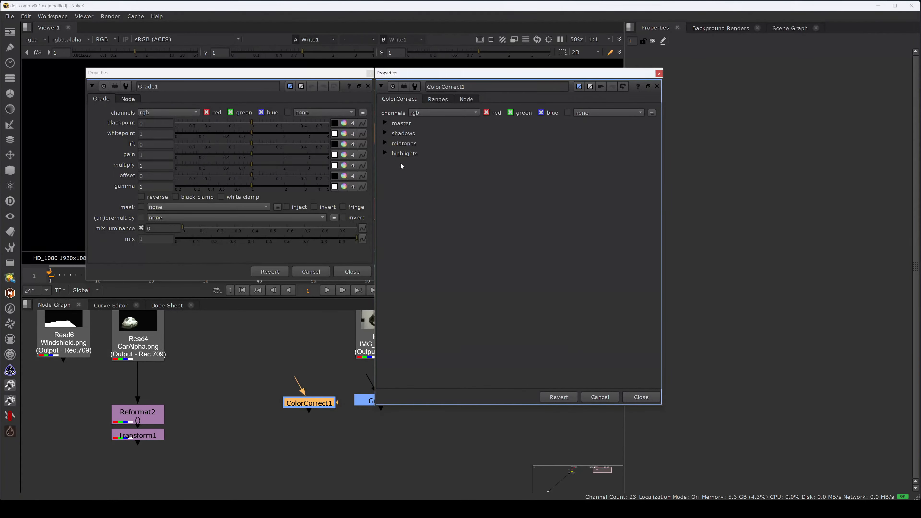
Expand the highlights, midtones, shadows and master groups of ColorCorrect1 to review their controls.
{"action": "left_click", "coordinate": [386, 152]}
{"action": "left_click", "coordinate": [386, 143]}
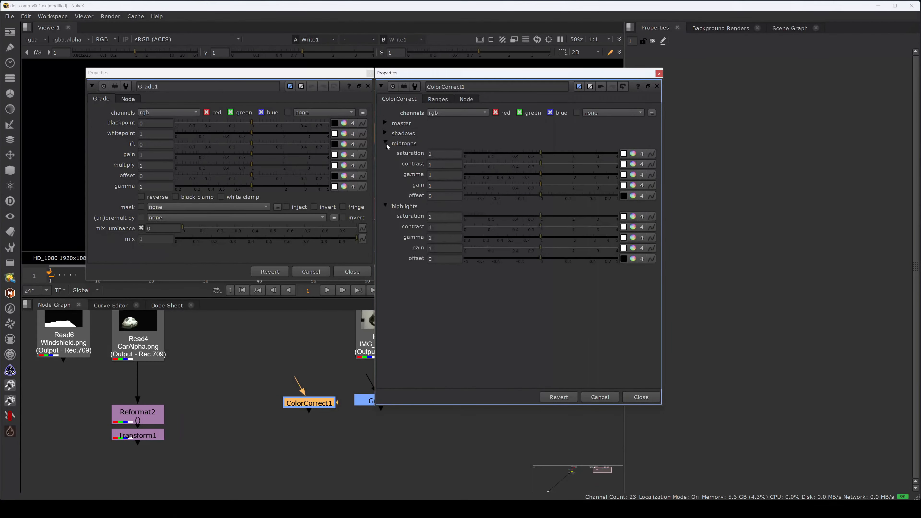
{"action": "left_click", "coordinate": [386, 133]}
{"action": "left_click", "coordinate": [386, 123]}
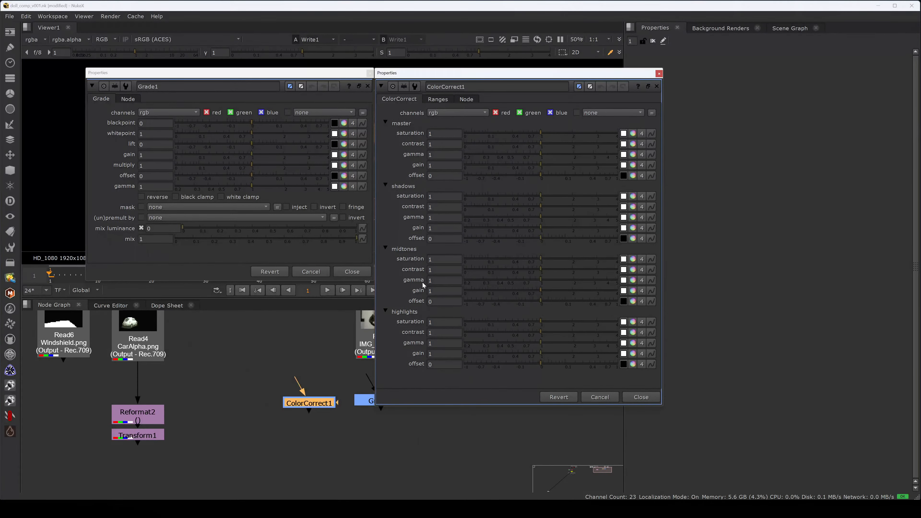
Close the floating Grade1 and ColorCorrect1 properties windows.
{"action": "left_click", "coordinate": [331, 358]}
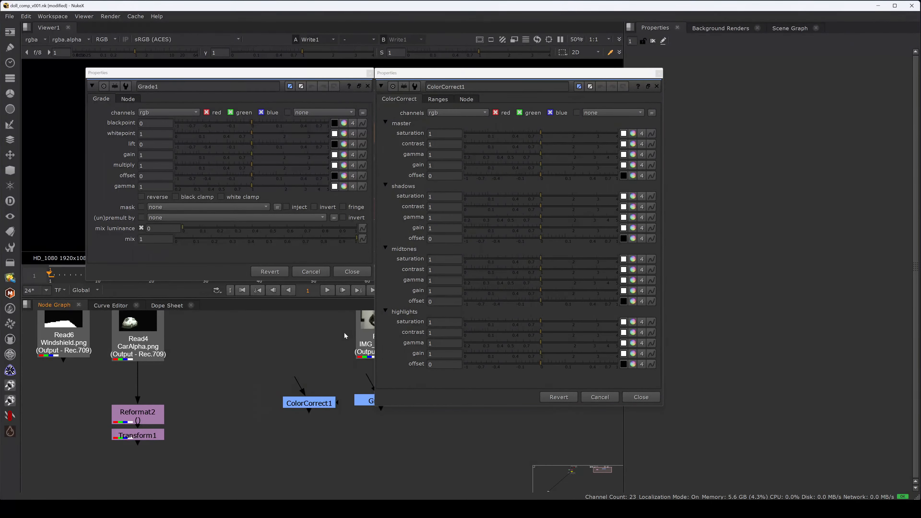
{"action": "left_click", "coordinate": [352, 271]}
{"action": "left_click", "coordinate": [640, 397]}
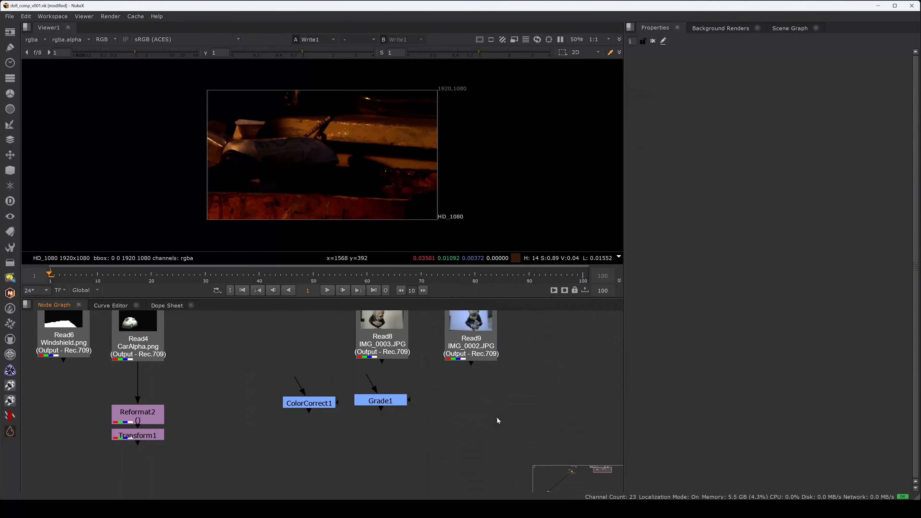
Open the ColorCorrect1 properties and view the IMG_0003.JPG doll image.
{"action": "double_click", "coordinate": [324, 404]}
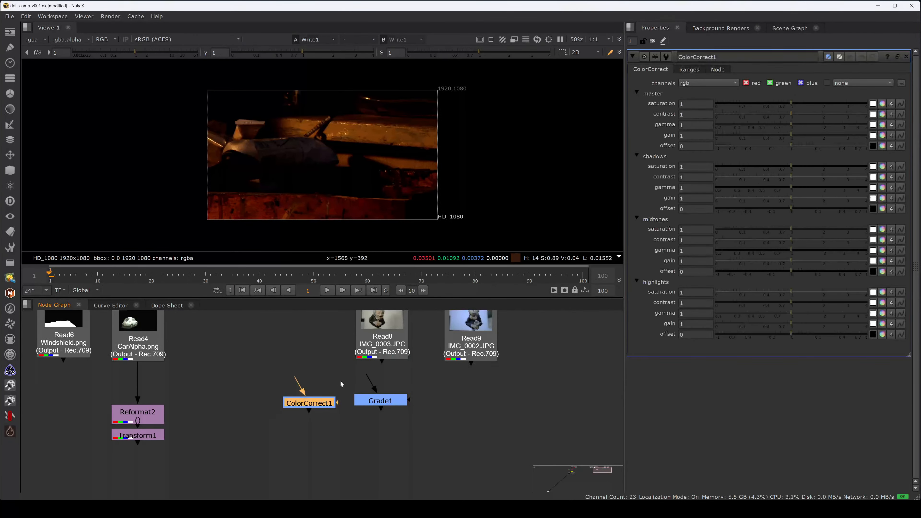
{"action": "left_click", "coordinate": [381, 341]}
{"action": "key", "text": "1"}
{"action": "left_click", "coordinate": [441, 318]}
{"action": "left_click", "coordinate": [442, 321]}
{"action": "key", "text": "2"}
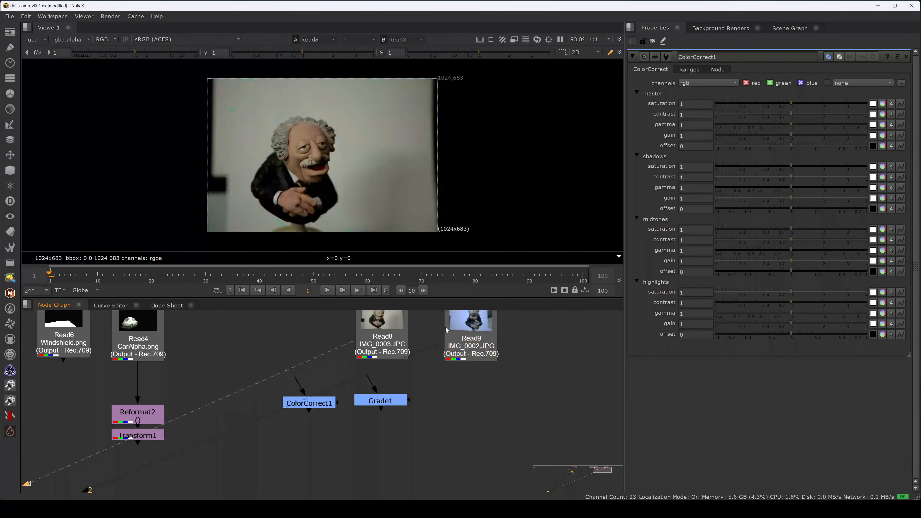
{"action": "key", "text": "1"}
View the background image from Read7.
{"action": "scroll", "coordinate": [304, 337], "scroll_direction": "down", "scroll_amount": 5}
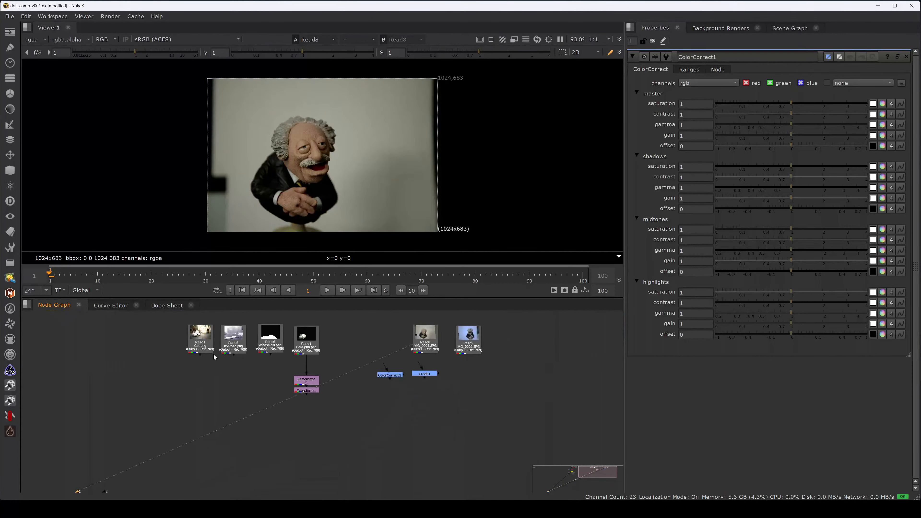
{"action": "middle_click_drag", "start_coordinate": [78, 354], "coordinate": [306, 372]}
{"action": "left_click", "coordinate": [145, 364]}
{"action": "key", "text": "1"}
{"action": "left_click", "coordinate": [157, 364]}
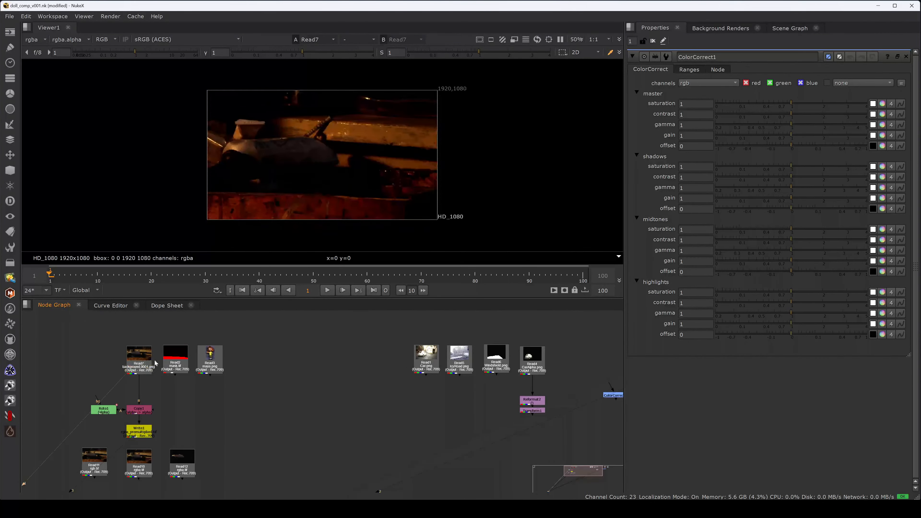
View the Car.png image from Read1.
{"action": "middle_click_drag", "start_coordinate": [381, 393], "coordinate": [283, 388]}
{"action": "left_click", "coordinate": [335, 359]}
{"action": "key", "text": "1"}
{"action": "left_click", "coordinate": [344, 363]}
{"action": "middle_click_drag", "start_coordinate": [513, 367], "coordinate": [413, 360]}
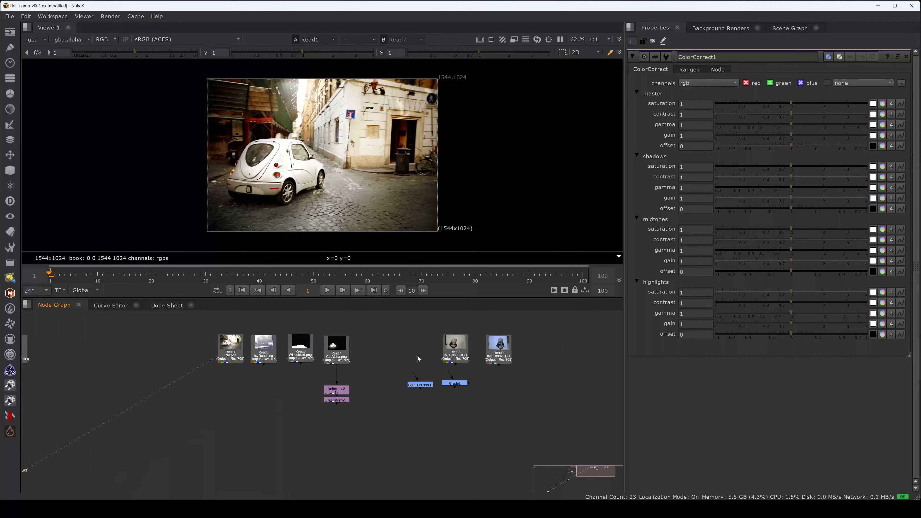
Compare the IMG_0003.JPG doll, the Car.png image and the Read7 background by switching the viewer between them.
{"action": "left_click", "coordinate": [451, 354]}
{"action": "key", "text": "3"}
{"action": "left_click", "coordinate": [416, 323]}
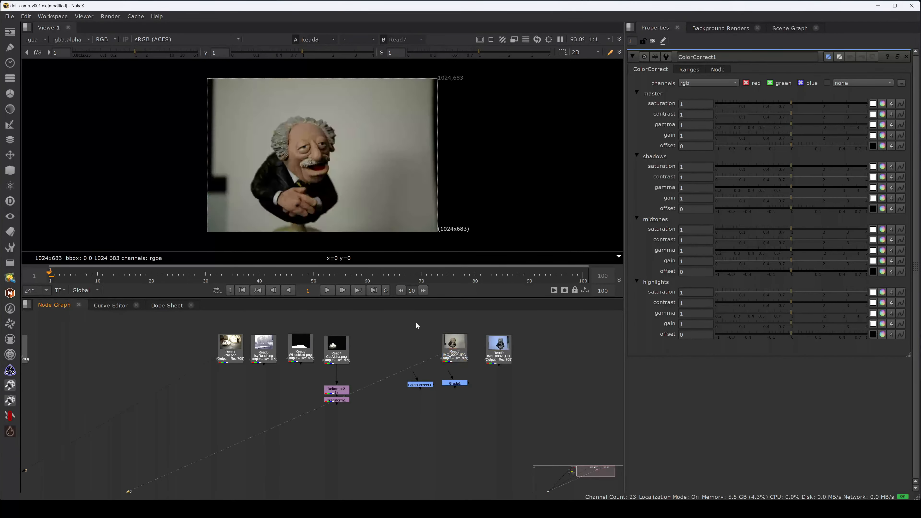
{"action": "key", "text": "1"}
{"action": "key", "text": "3"}
{"action": "key", "text": "1"}
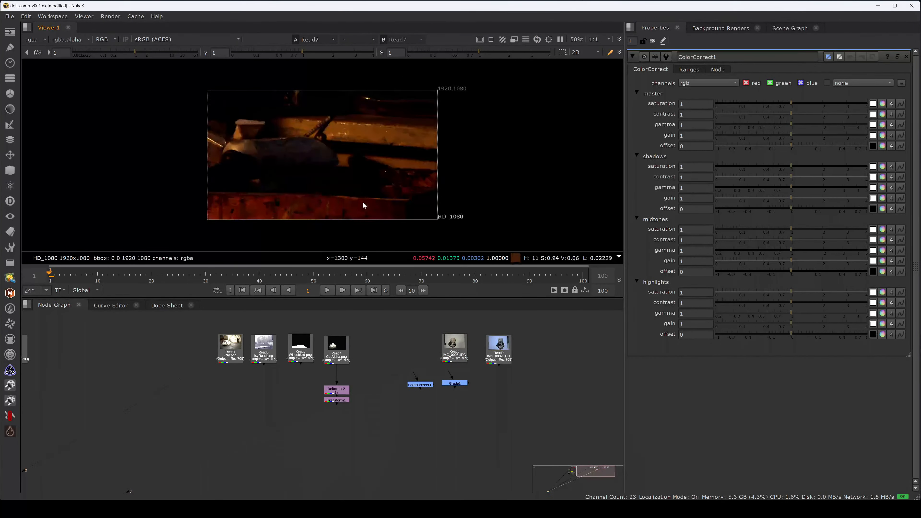
{"action": "key", "text": "2"}
{"action": "key", "text": "3"}
{"action": "key", "text": "1"}
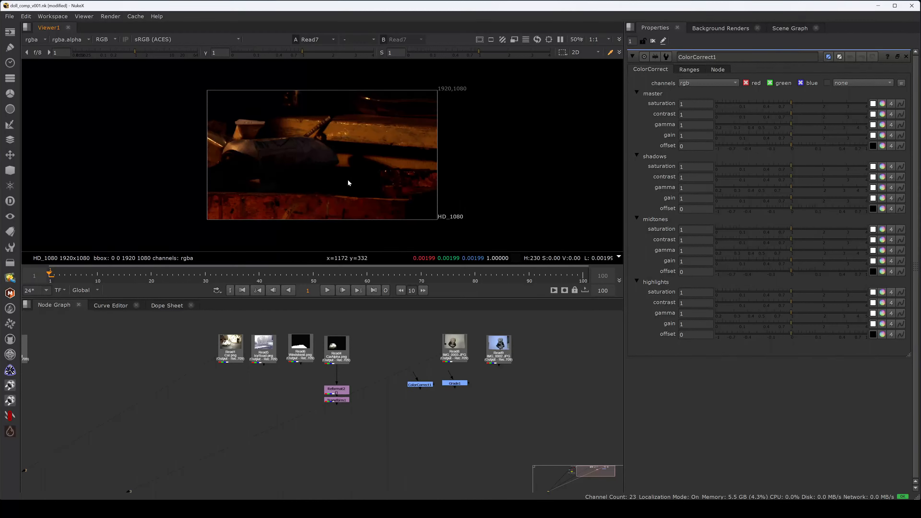
Examine the pixel values of the bright metal highlight at the edge of the Read7 background, ending on the full frame.
{"action": "left_click_drag", "start_coordinate": [394, 105], "coordinate": [470, 94]}
{"action": "left_click_drag", "start_coordinate": [448, 88], "coordinate": [477, 84]}
{"action": "scroll", "coordinate": [222, 138], "scroll_direction": "up", "scroll_amount": 5}
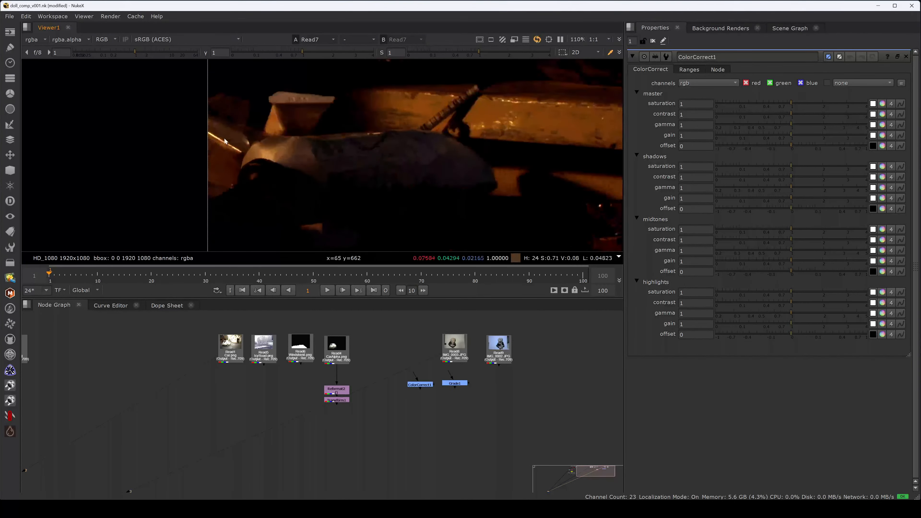
{"action": "scroll", "coordinate": [199, 135], "scroll_direction": "up", "scroll_amount": 5}
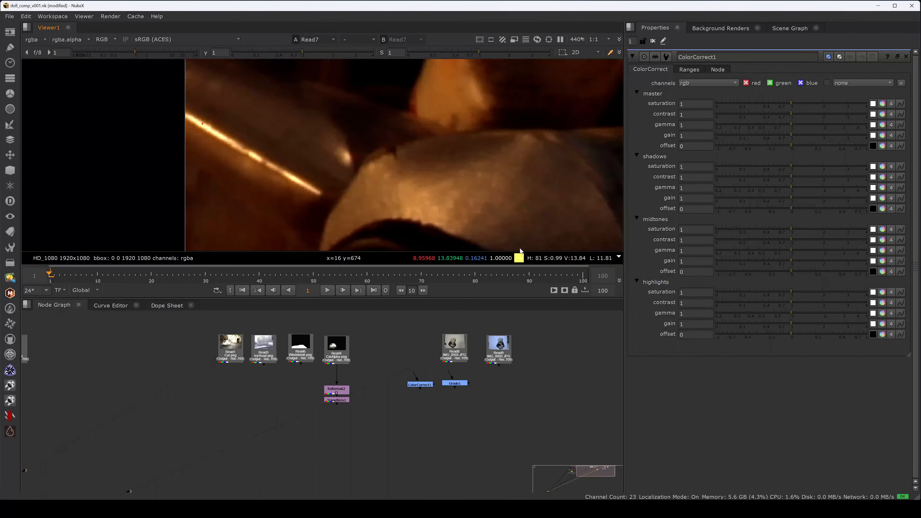
{"action": "key", "text": "f"}
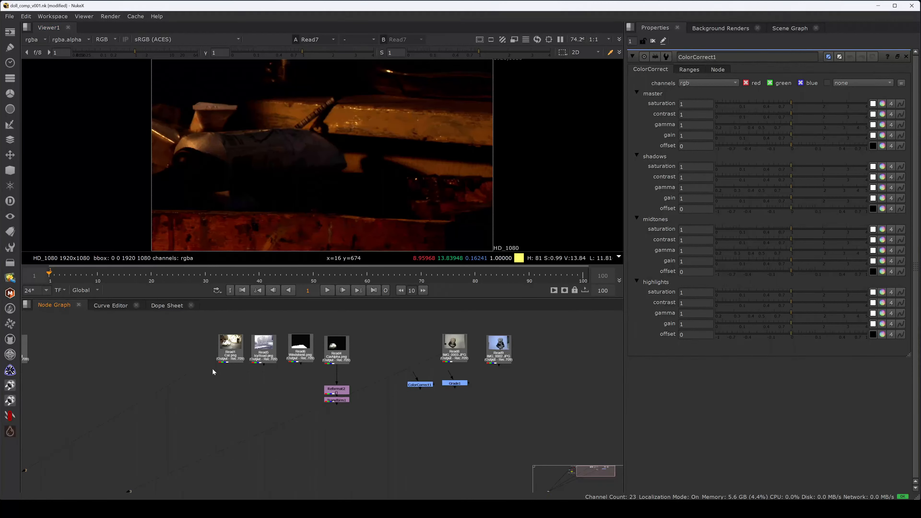
Sample the bright sky patch between the buildings in Car.png with the viewer gain lowered to 0.035, and reset the gain to 1.
{"action": "key", "text": "1"}
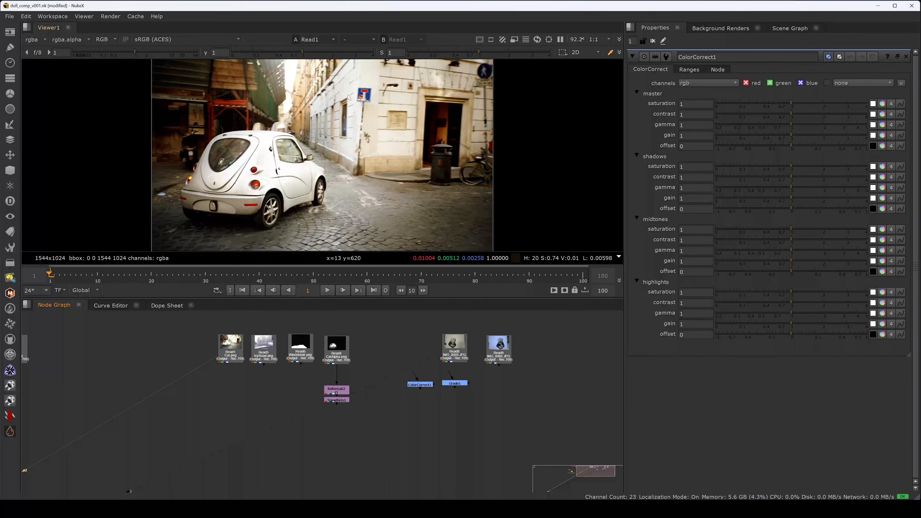
{"action": "left_click_drag", "start_coordinate": [281, 53], "coordinate": [244, 54]}
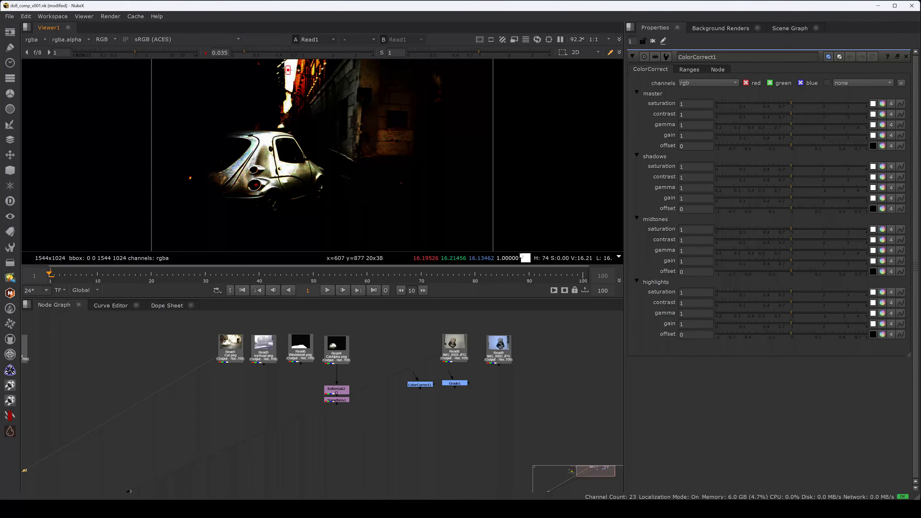
{"action": "left_click", "coordinate": [279, 56], "text": "ctrl"}
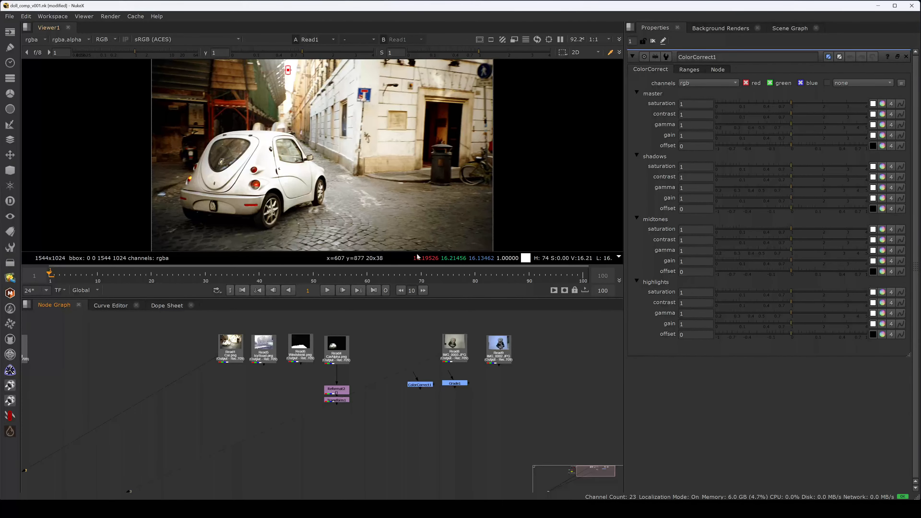
Add a Grade node below Read1 and set its whitepoint to the color sampled from the bright sky patch, about 16.29 per channel.
{"action": "left_click_drag", "start_coordinate": [400, 238], "coordinate": [540, 275]}
{"action": "key", "text": "g"}
{"action": "left_click_drag", "start_coordinate": [213, 406], "coordinate": [231, 400]}
{"action": "key", "text": "1"}
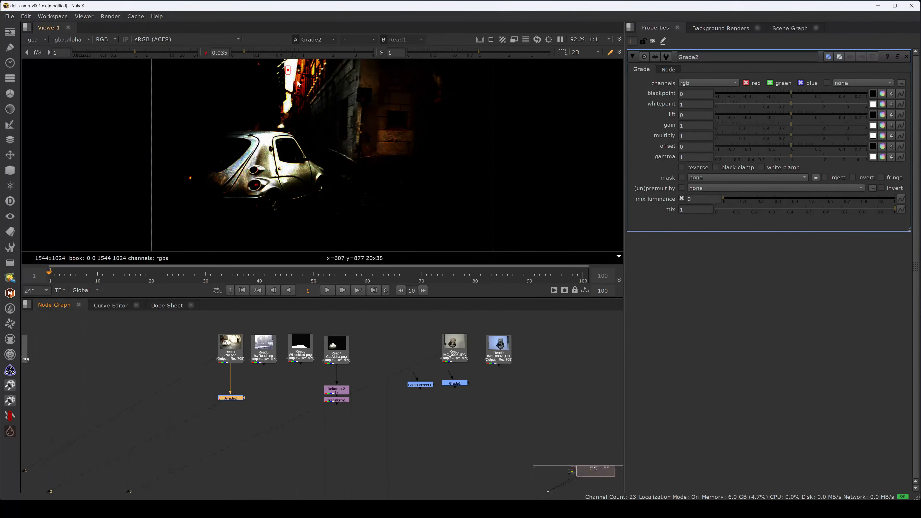
{"action": "left_click_drag", "start_coordinate": [288, 71], "coordinate": [289, 70]}
{"action": "left_click_drag", "start_coordinate": [525, 258], "coordinate": [873, 106]}
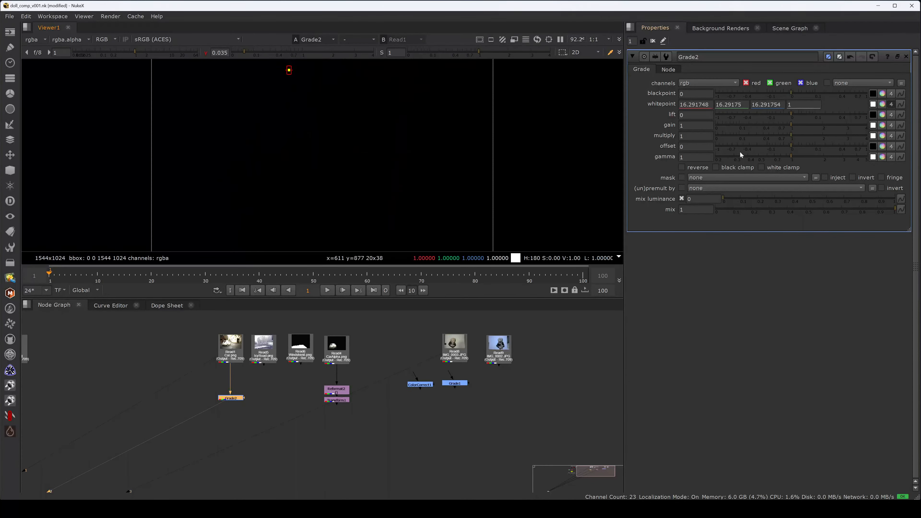
View the graded car image from Grade2 and reset the viewer gain to 1.
{"action": "left_click", "coordinate": [233, 345]}
{"action": "key", "text": "1"}
{"action": "left_click_drag", "start_coordinate": [258, 382], "coordinate": [179, 432]}
{"action": "key", "text": "2"}
{"action": "left_click", "coordinate": [223, 375]}
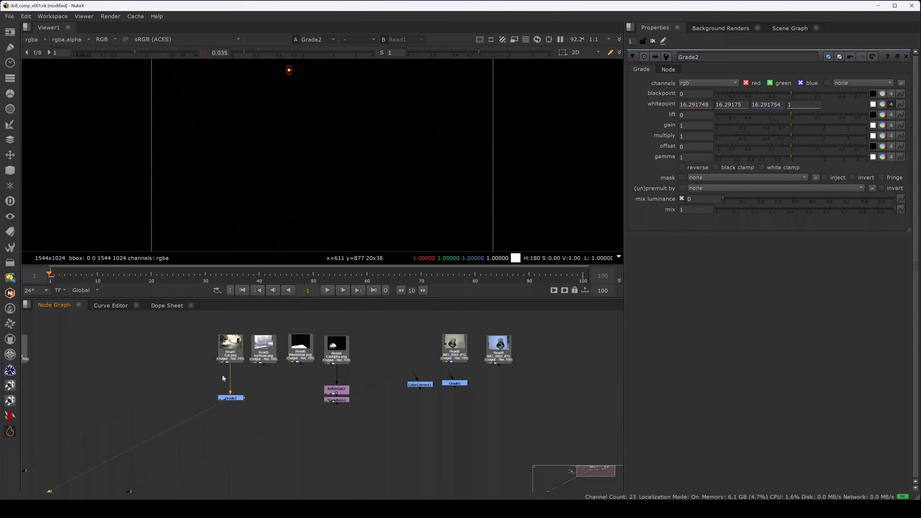
{"action": "left_click", "coordinate": [296, 53], "text": "ctrl"}
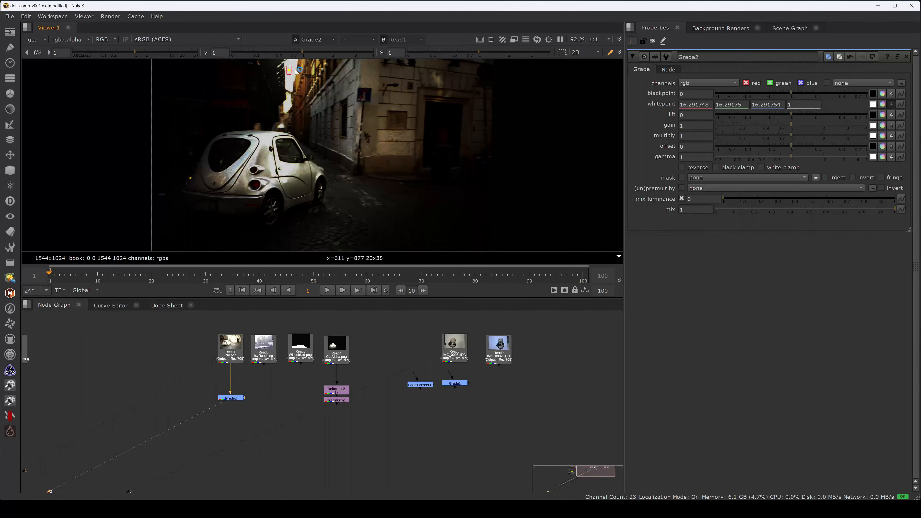
Compare the original Car.png image with the Grade2 result by switching the viewer between them.
{"action": "left_click", "coordinate": [237, 346]}
{"action": "key", "text": "1"}
{"action": "left_click", "coordinate": [247, 370]}
{"action": "left_click_drag", "start_coordinate": [250, 391], "coordinate": [199, 427]}
{"action": "key", "text": "1"}
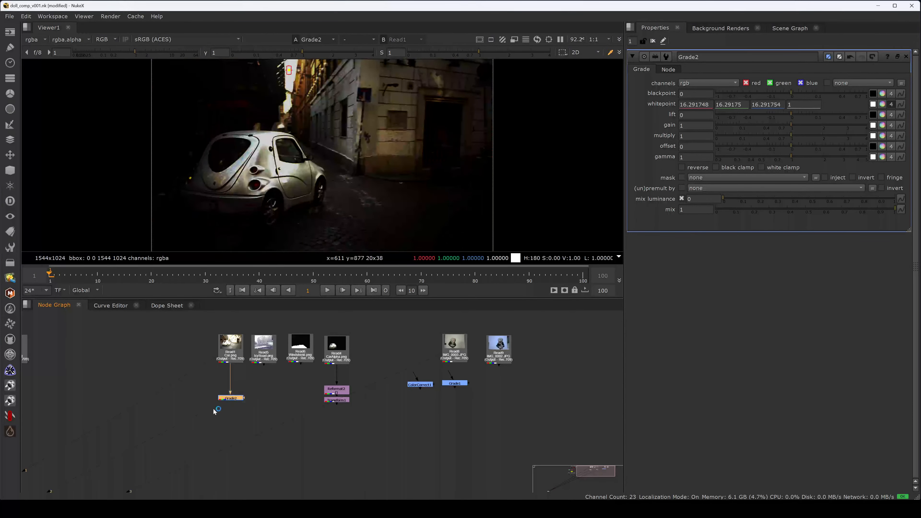
{"action": "left_click", "coordinate": [214, 406]}
{"action": "left_click_drag", "start_coordinate": [252, 379], "coordinate": [200, 416]}
{"action": "key", "text": "1"}
{"action": "left_click", "coordinate": [248, 382]}
{"action": "key", "text": "1"}
{"action": "left_click", "coordinate": [217, 387]}
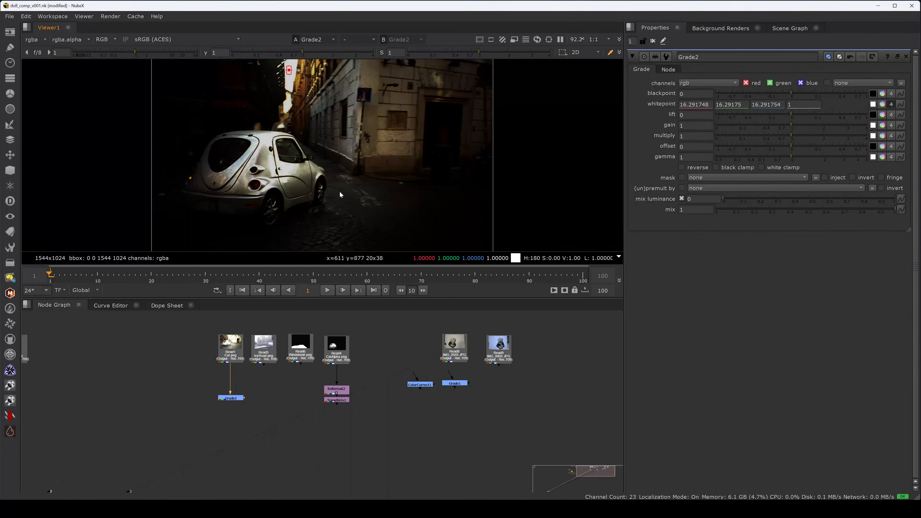
Reapply the sky color sampled from Read1 to the Grade2 whitepoint and view the graded result.
{"action": "left_click", "coordinate": [231, 357]}
{"action": "key", "text": "1"}
{"action": "left_click_drag", "start_coordinate": [528, 258], "coordinate": [871, 105]}
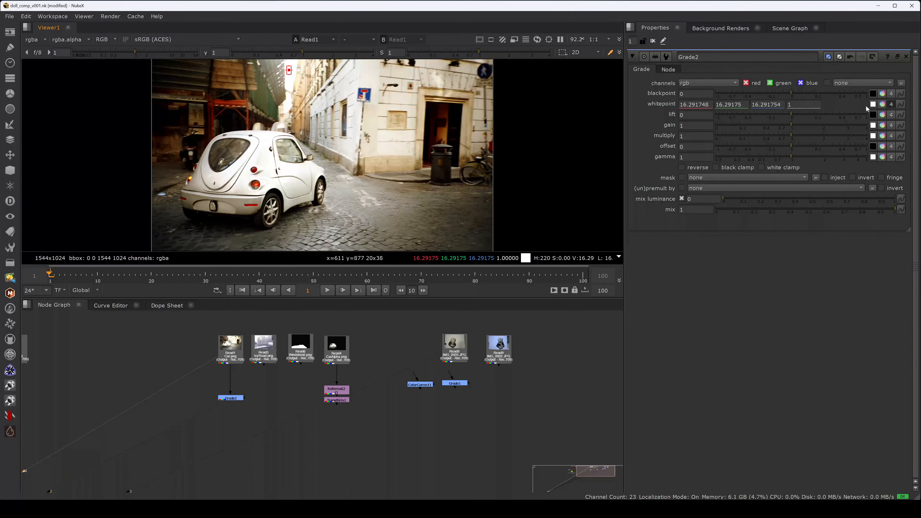
{"action": "left_click_drag", "start_coordinate": [251, 382], "coordinate": [205, 407]}
{"action": "key", "text": "2"}
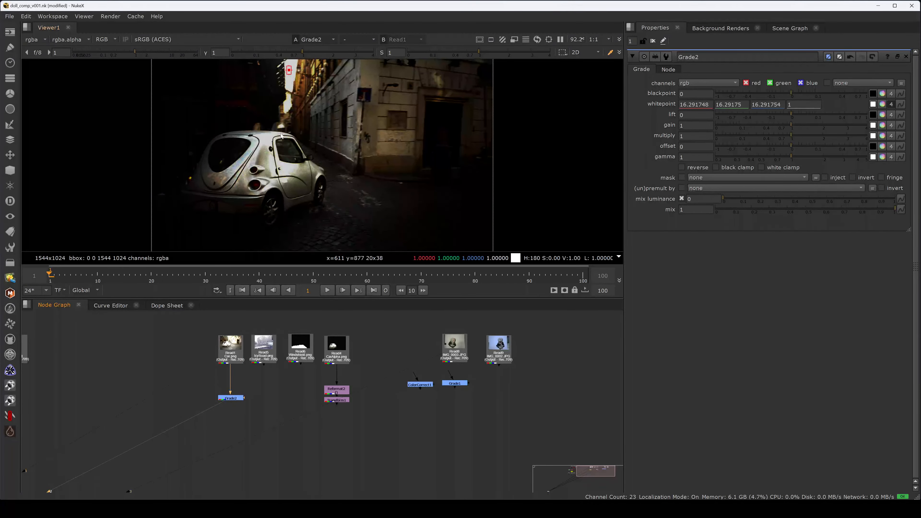
View the original Car.png image and raise the viewer gain to 64 to expose its darkest areas.
{"action": "scroll", "coordinate": [281, 136], "scroll_direction": "up", "scroll_amount": 6}
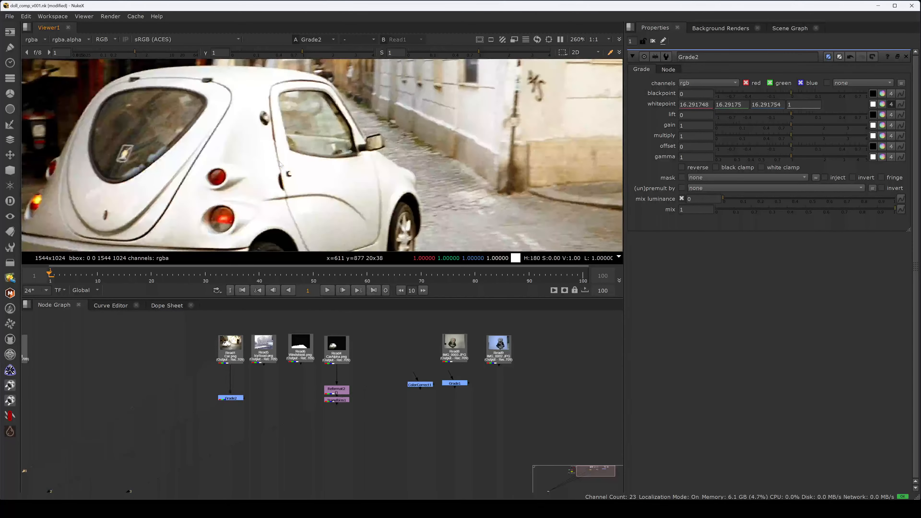
{"action": "scroll", "coordinate": [279, 162], "scroll_direction": "down", "scroll_amount": 3}
{"action": "key", "text": "1"}
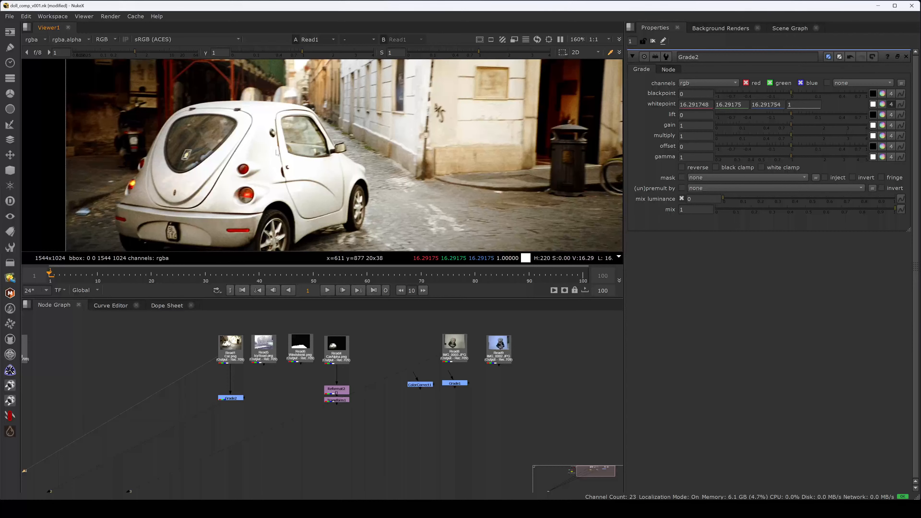
{"action": "middle_click_drag", "start_coordinate": [276, 153], "coordinate": [358, 232]}
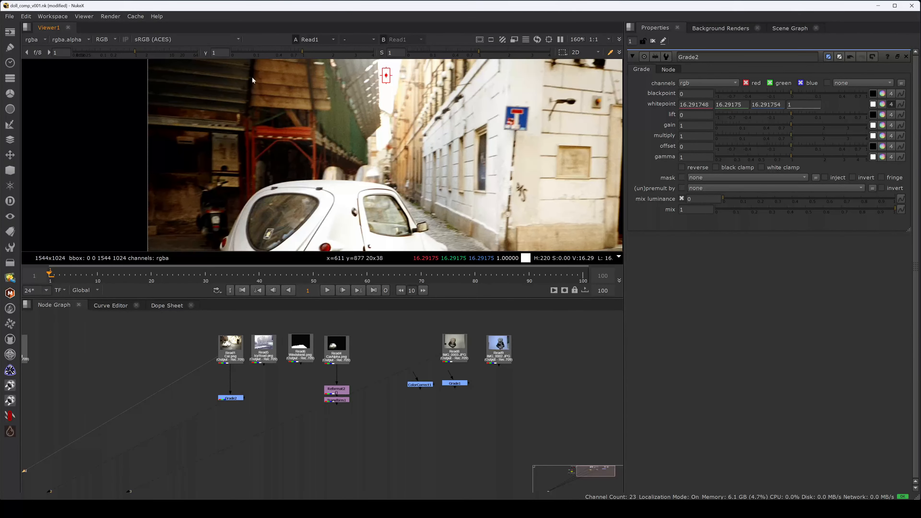
{"action": "left_click_drag", "start_coordinate": [162, 51], "coordinate": [199, 46]}
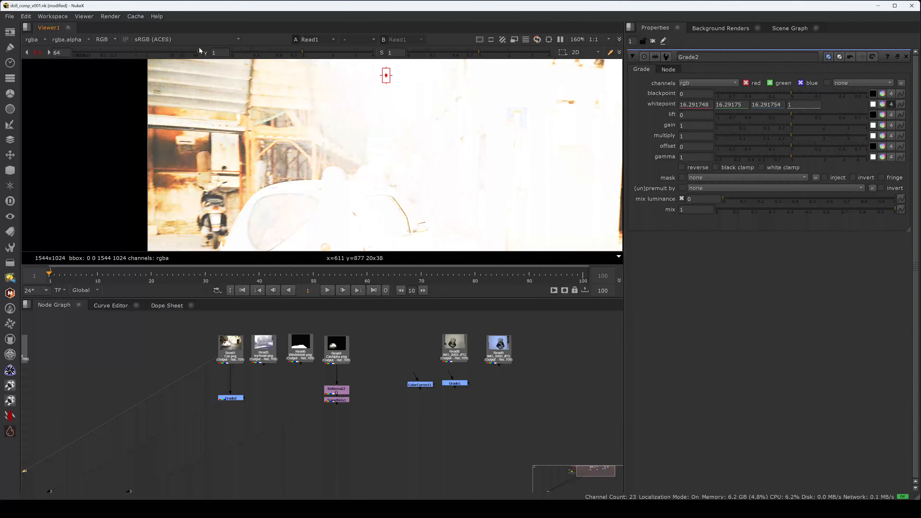
Sample the dark strip inside the building's doorway in the brightened Car.png image.
{"action": "middle_click_drag", "start_coordinate": [356, 204], "coordinate": [195, 191]}
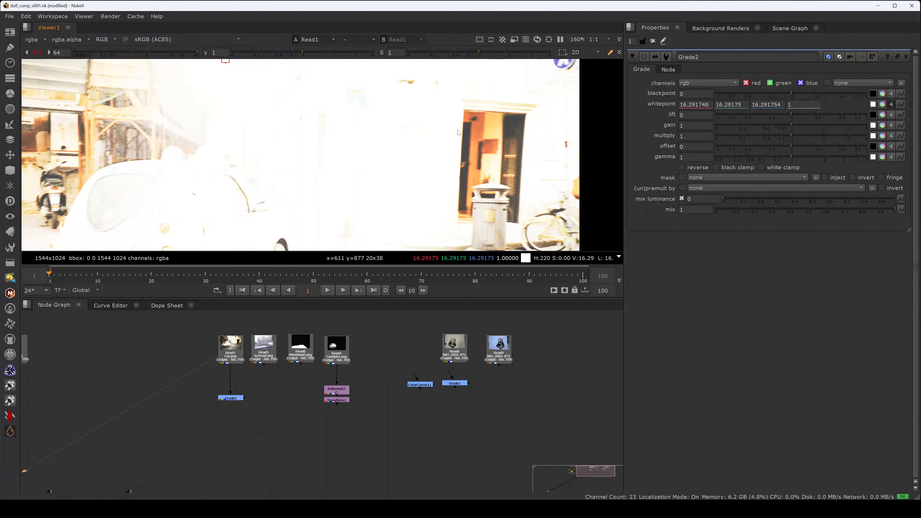
{"action": "scroll", "coordinate": [493, 150], "scroll_direction": "up", "scroll_amount": 6}
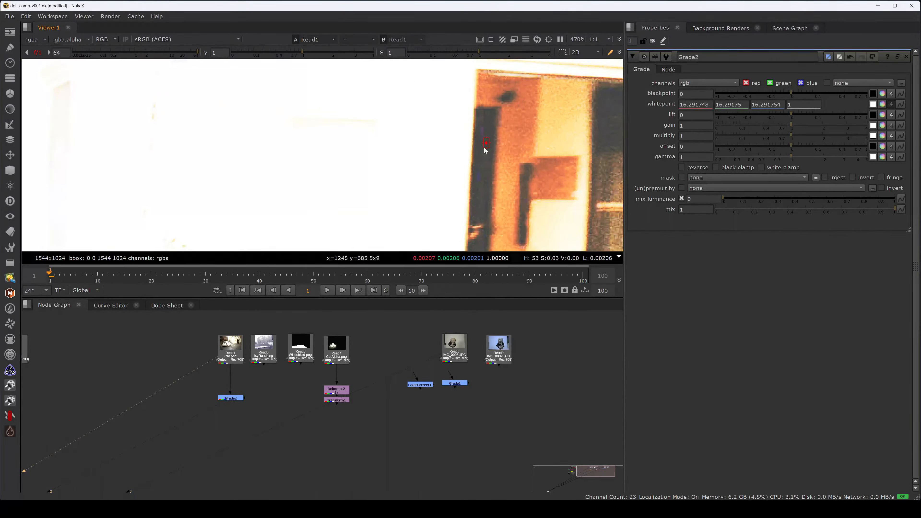
{"action": "scroll", "coordinate": [424, 172], "scroll_direction": "down", "scroll_amount": 4}
{"action": "scroll", "coordinate": [421, 176], "scroll_direction": "down", "scroll_amount": 4}
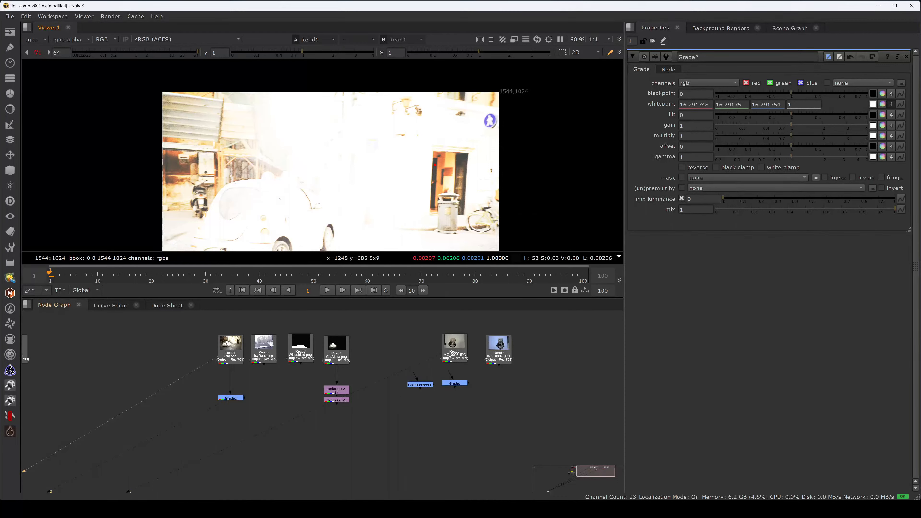
Sample the dark area of the parked scooter in the brightened Car.png image.
{"action": "scroll", "coordinate": [174, 178], "scroll_direction": "up", "scroll_amount": 7}
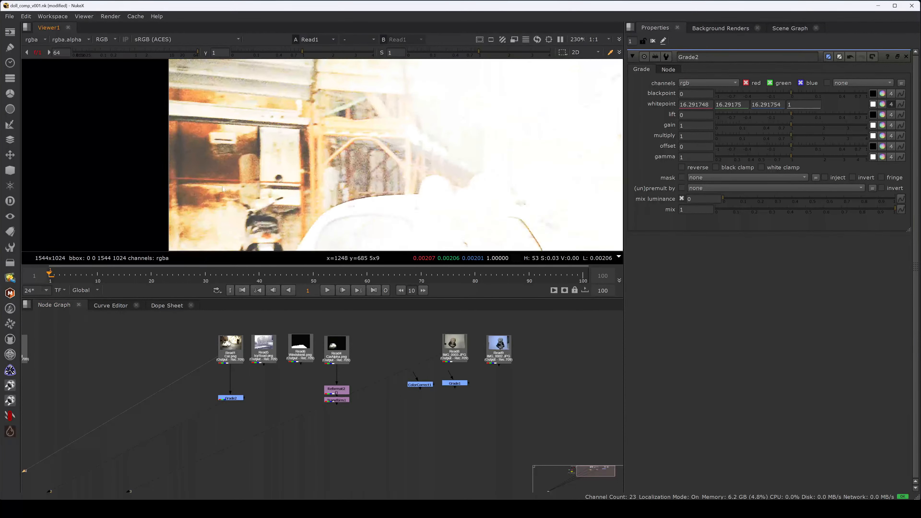
{"action": "left_click", "coordinate": [267, 193], "text": "ctrl"}
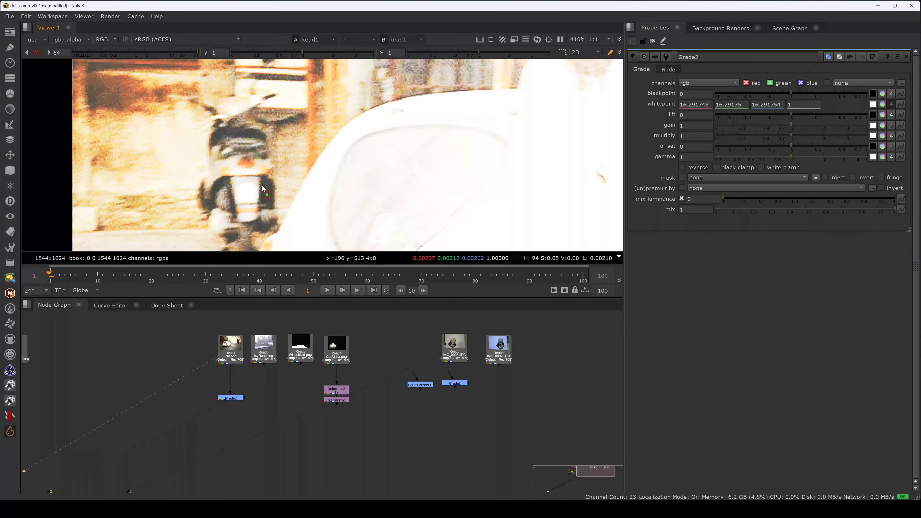
{"action": "scroll", "coordinate": [270, 196], "scroll_direction": "down", "scroll_amount": 7}
Sample a small dark patch under the car's rear bumper beside the tyre, and reset the viewer gain to 1.
{"action": "scroll", "coordinate": [350, 238], "scroll_direction": "up", "scroll_amount": 7}
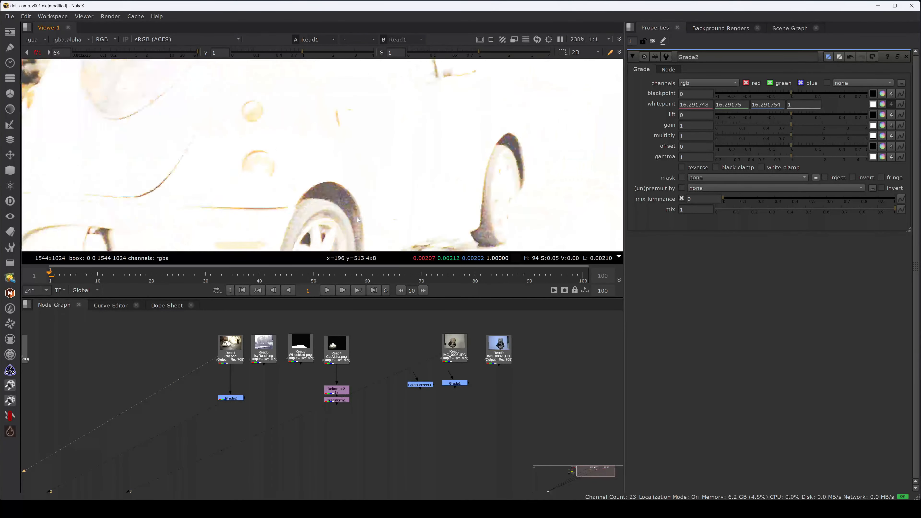
{"action": "middle_click_drag", "start_coordinate": [437, 205], "coordinate": [472, 152]}
{"action": "middle_click_drag", "start_coordinate": [314, 236], "coordinate": [414, 175]}
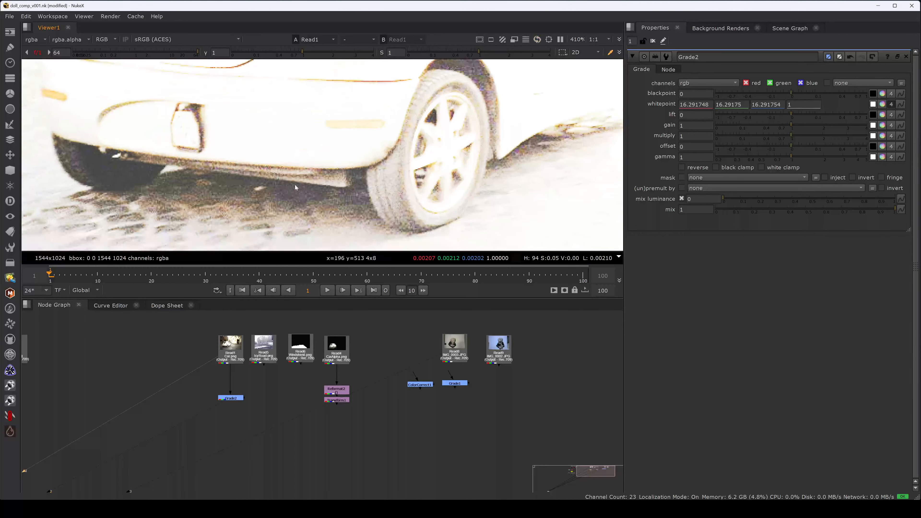
{"action": "left_click", "coordinate": [124, 174], "text": "ctrl"}
{"action": "left_click", "coordinate": [362, 184], "text": "ctrl"}
{"action": "left_click_drag", "start_coordinate": [363, 184], "coordinate": [358, 182], "text": "ctrl+shift"}
{"action": "left_click", "coordinate": [178, 54], "text": "ctrl"}
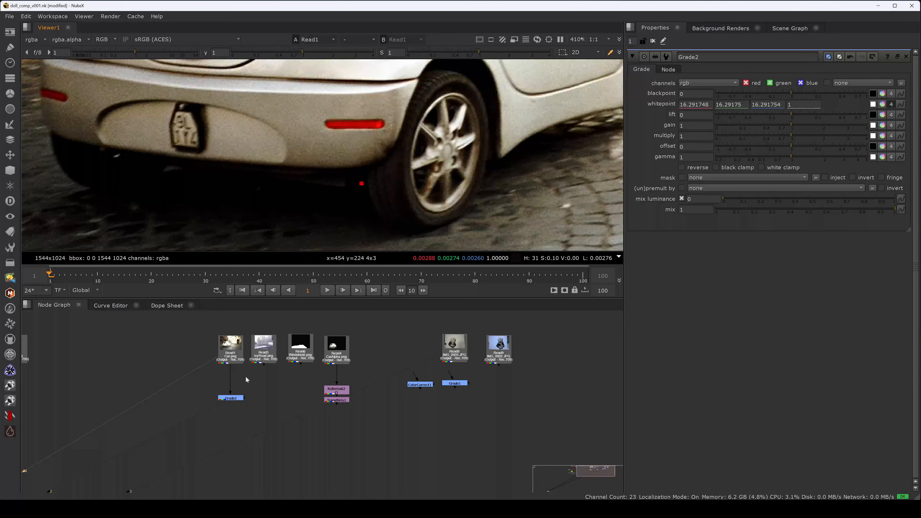
Set Grade2's blackpoint from the sampled dark patch and view the whole graded car image.
{"action": "left_click", "coordinate": [233, 399]}
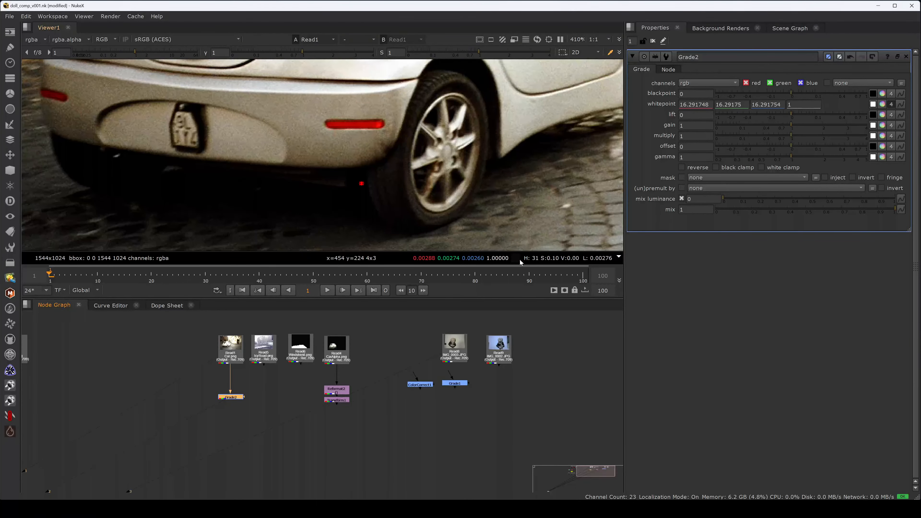
{"action": "left_click_drag", "start_coordinate": [518, 259], "coordinate": [873, 94]}
{"action": "left_click", "coordinate": [266, 386]}
{"action": "key", "text": "1"}
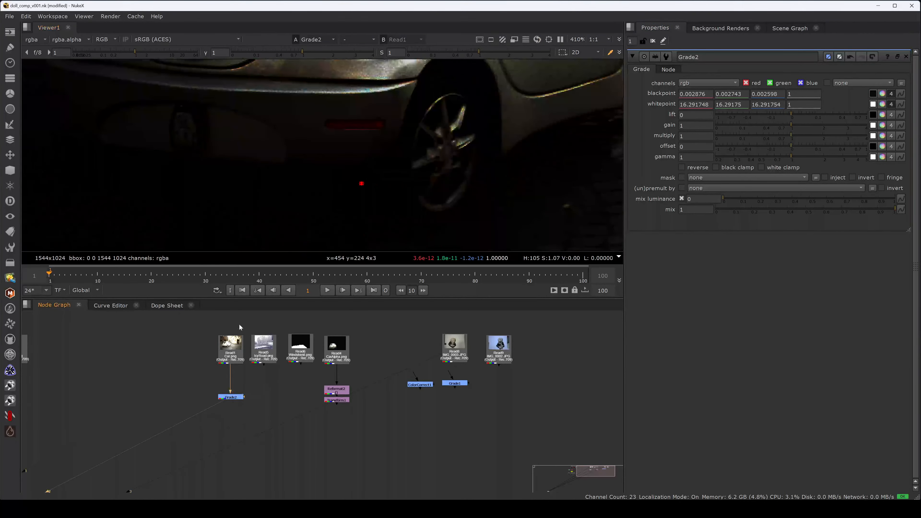
{"action": "key", "text": "f"}
{"action": "left_click", "coordinate": [231, 397]}
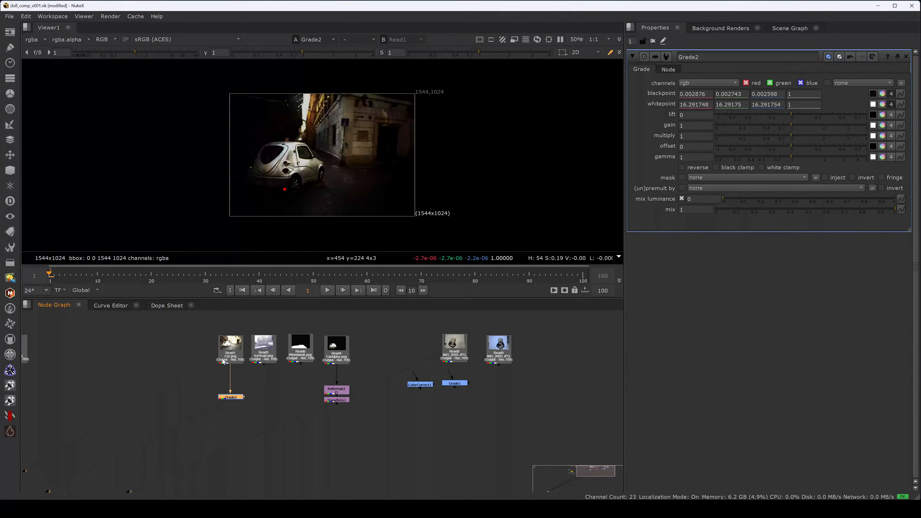
Delete the Grade2 node below the Car.png Read node.
{"action": "left_click", "coordinate": [266, 401]}
{"action": "left_click", "coordinate": [240, 398]}
{"action": "key", "text": "Delete"}
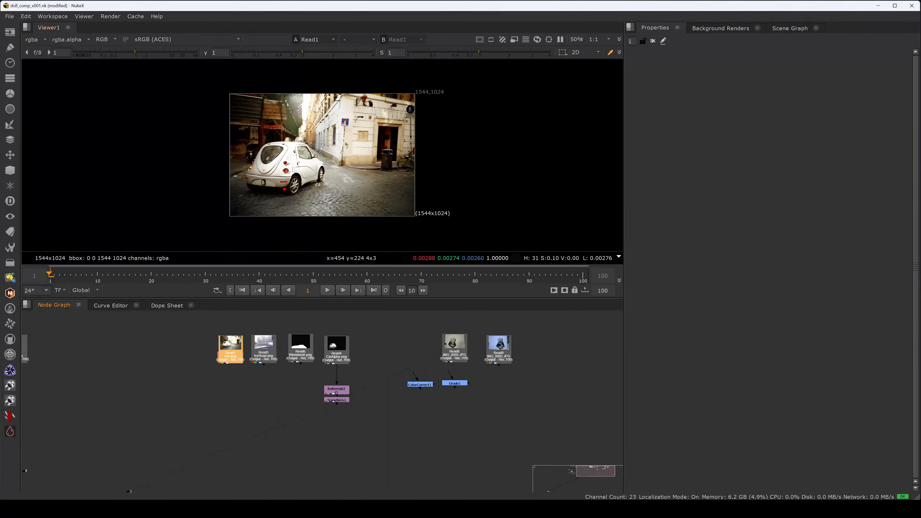
{"action": "left_click", "coordinate": [245, 407]}
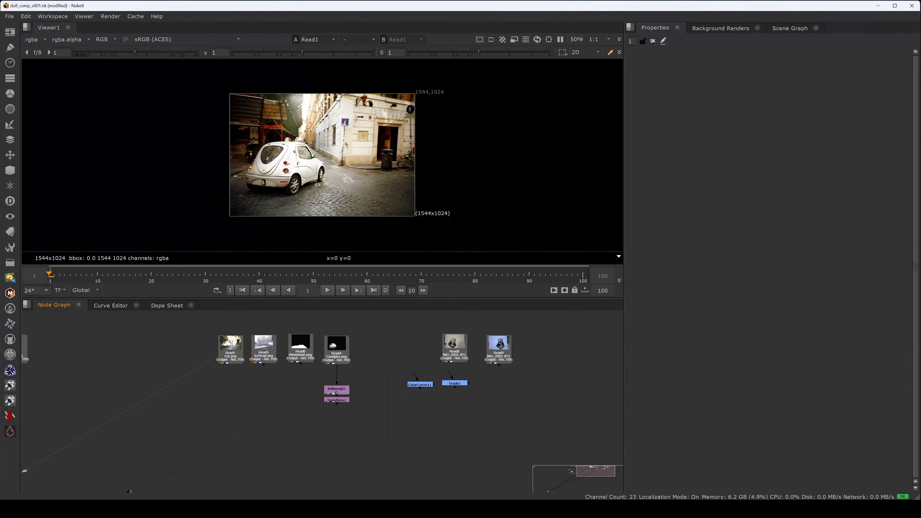
View the blue-tinted puppet photo IMG_0002.JPG and examine its plain backdrop.
{"action": "left_click_drag", "start_coordinate": [261, 113], "coordinate": [389, 200], "text": "ctrl+shift"}
{"action": "left_click_drag", "start_coordinate": [481, 373], "coordinate": [545, 320]}
{"action": "key", "text": "2"}
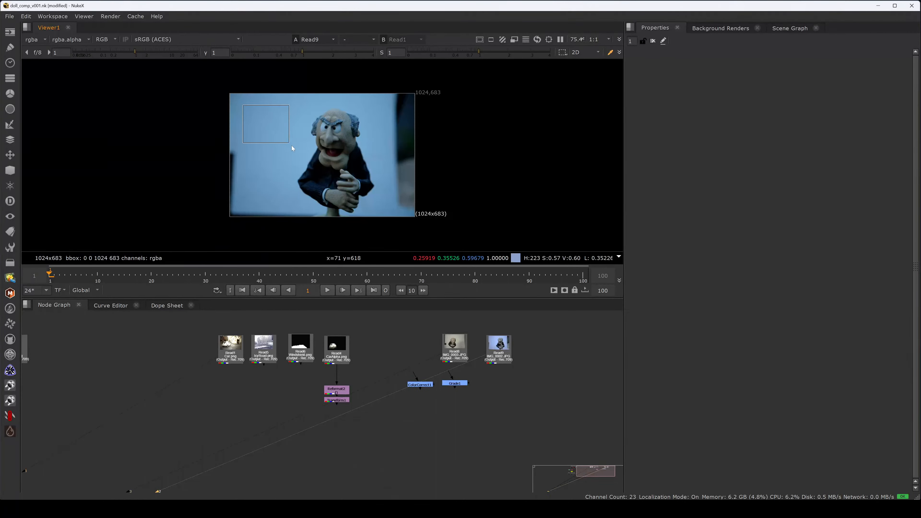
{"action": "left_click_drag", "start_coordinate": [291, 146], "coordinate": [294, 152]}
View the dark background image from Read7 and examine its small bright highlights up close.
{"action": "middle_click_drag", "start_coordinate": [206, 378], "coordinate": [464, 380]}
{"action": "middle_click_drag", "start_coordinate": [271, 381], "coordinate": [364, 382]}
{"action": "left_click_drag", "start_coordinate": [316, 383], "coordinate": [297, 360]}
{"action": "key", "text": "1"}
{"action": "left_click", "coordinate": [259, 322]}
{"action": "scroll", "coordinate": [288, 162], "scroll_direction": "up", "scroll_amount": 5}
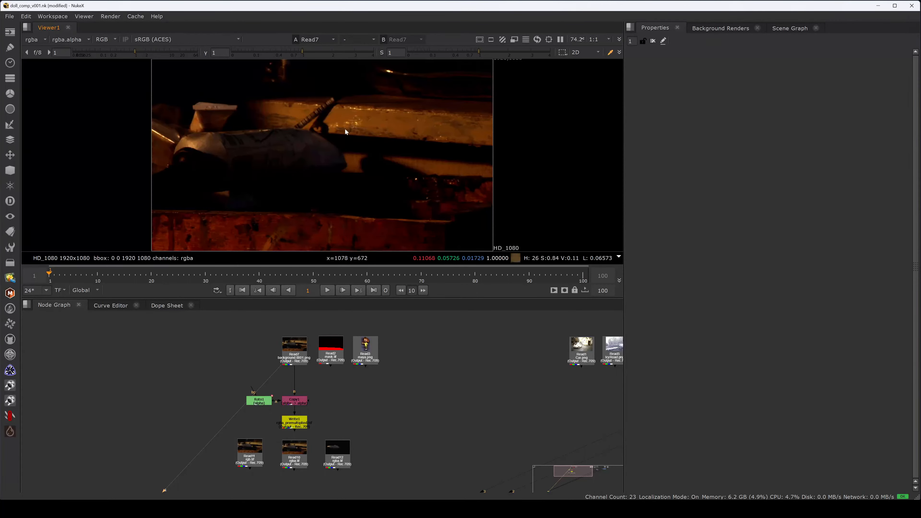
{"action": "scroll", "coordinate": [401, 71], "scroll_direction": "up", "scroll_amount": 8}
{"action": "scroll", "coordinate": [388, 97], "scroll_direction": "up", "scroll_amount": 4}
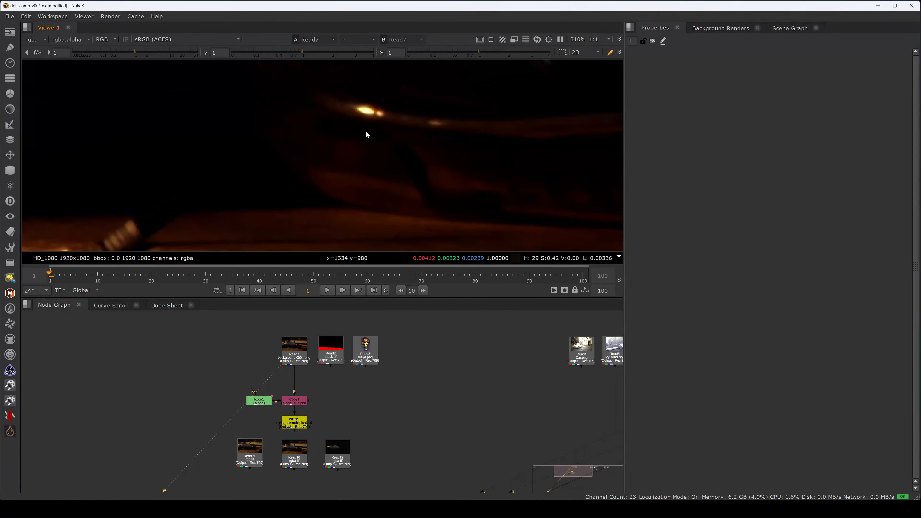
{"action": "key", "text": "f"}
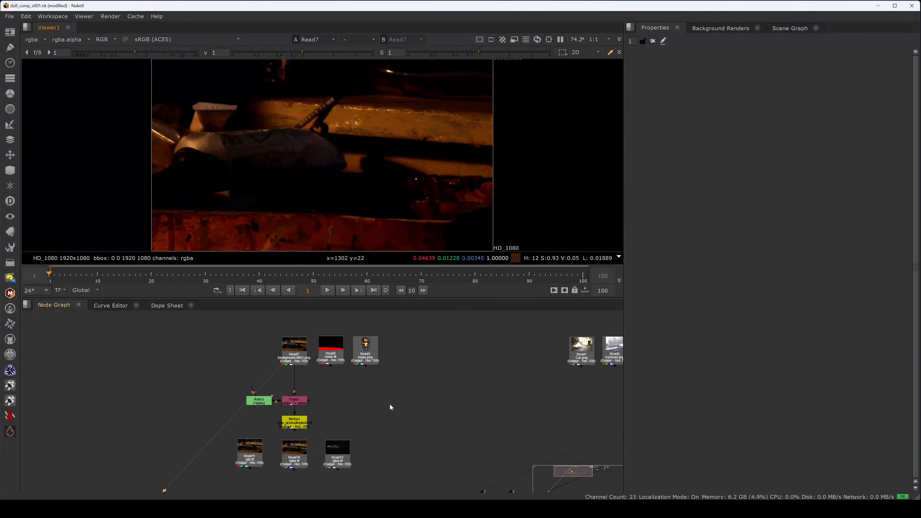
View the IcyRoad.png image with the viewer expanded to the full workspace.
{"action": "middle_click_drag", "start_coordinate": [389, 404], "coordinate": [359, 404]}
{"action": "middle_click_drag", "start_coordinate": [543, 389], "coordinate": [273, 392]}
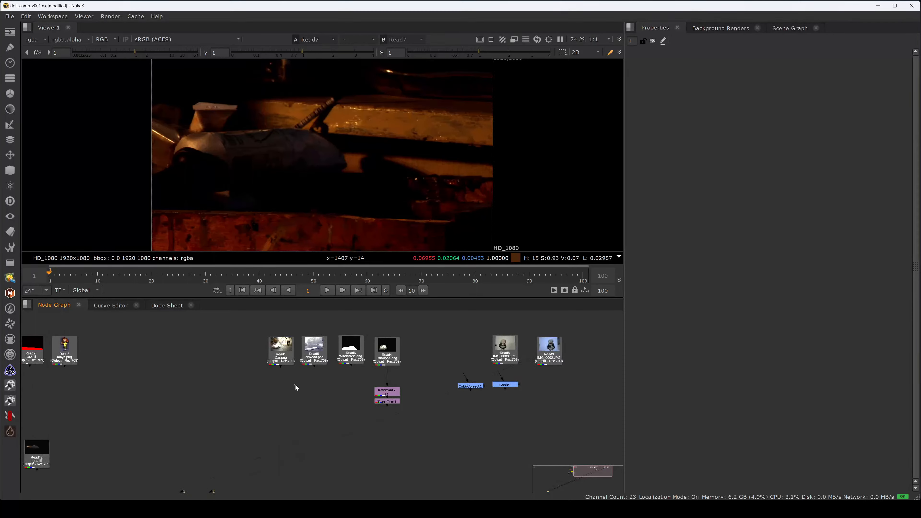
{"action": "left_click_drag", "start_coordinate": [296, 386], "coordinate": [209, 310]}
{"action": "left_click_drag", "start_coordinate": [340, 385], "coordinate": [287, 322]}
{"action": "key", "text": "2"}
{"action": "left_click", "coordinate": [306, 325]}
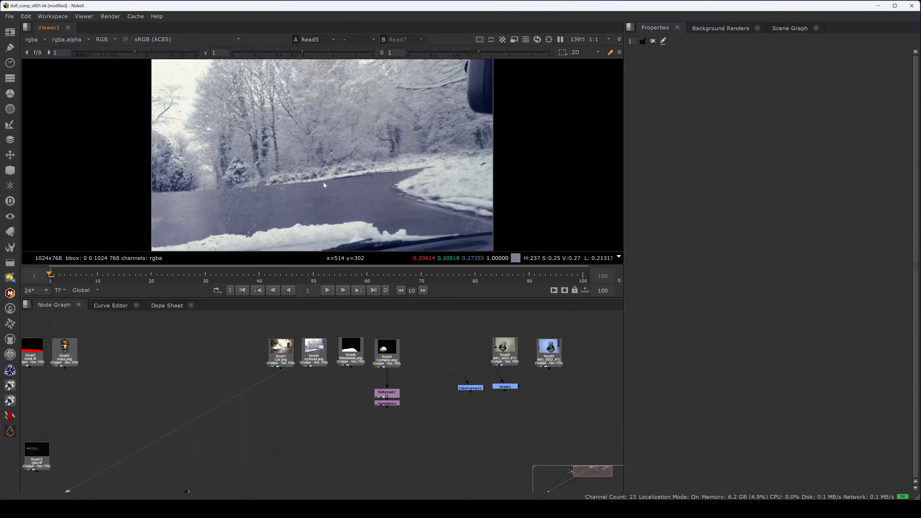
{"action": "scroll", "coordinate": [324, 184], "scroll_direction": "down", "scroll_amount": 2}
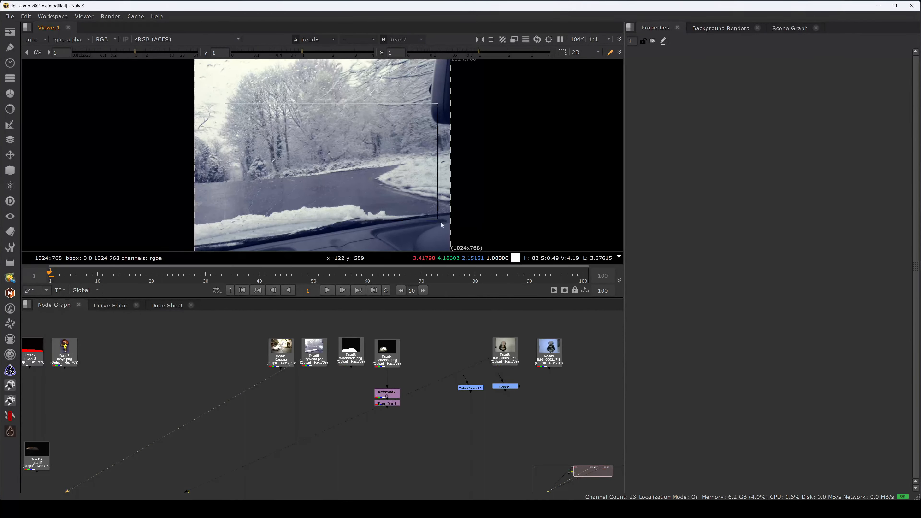
{"action": "key", "text": "space"}
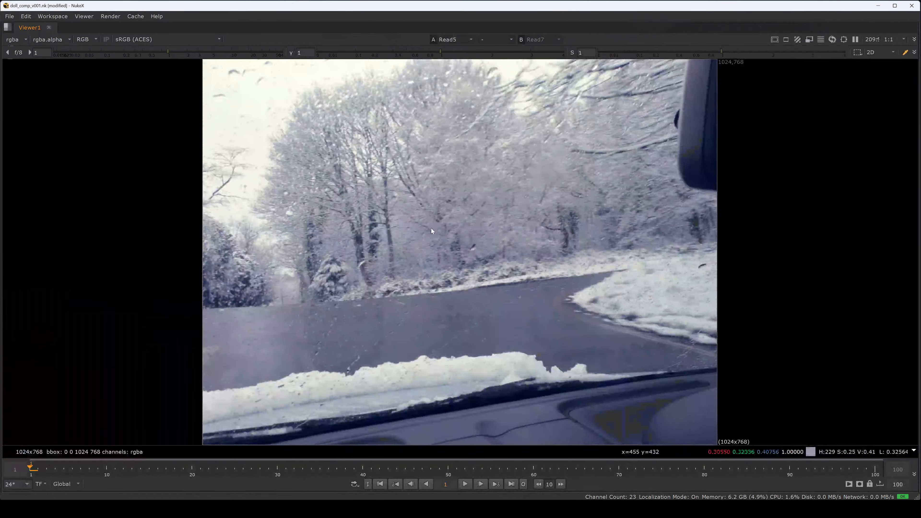
Lower the viewer gamma to 0.18 and sample a clear patch of about 3 by 5 pixels in the bright sky of IcyRoad.png.
{"action": "left_click", "coordinate": [250, 98], "text": "ctrl"}
{"action": "left_click_drag", "start_coordinate": [440, 52], "coordinate": [369, 55]}
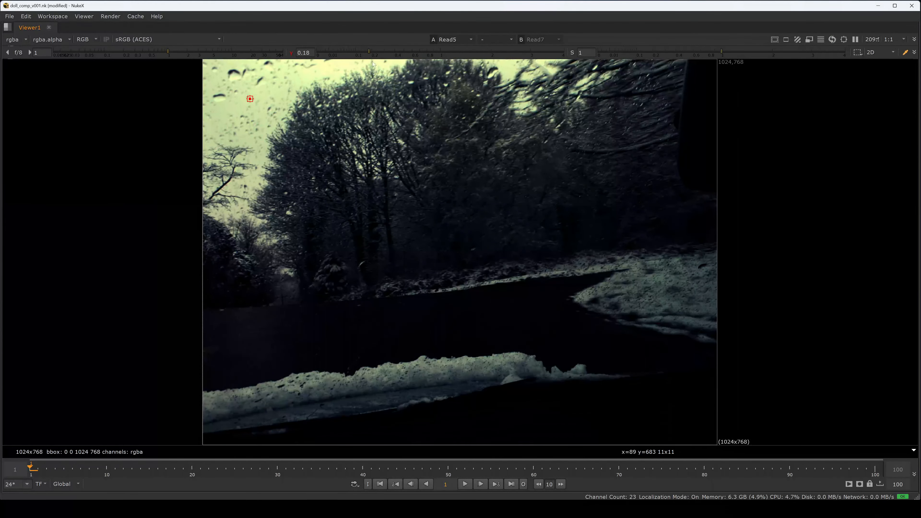
{"action": "right_click", "coordinate": [242, 95], "text": "ctrl"}
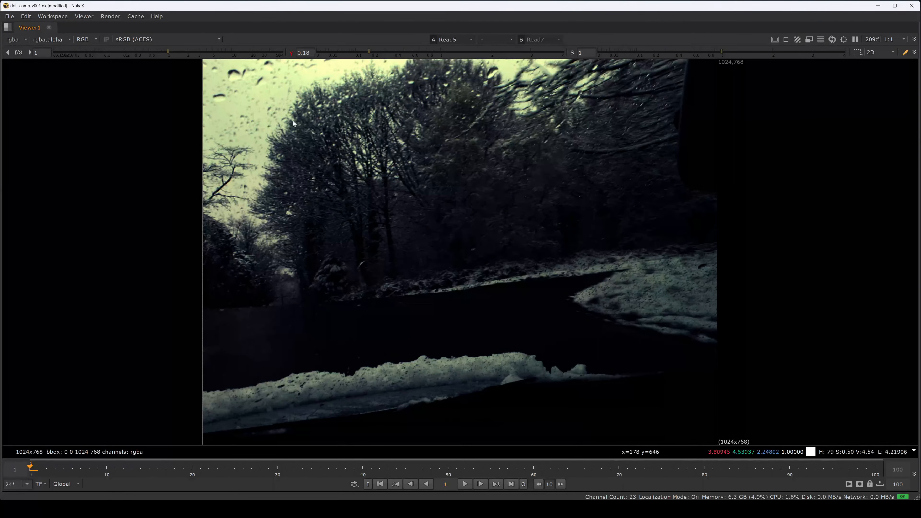
{"action": "scroll", "coordinate": [242, 96], "scroll_direction": "up", "scroll_amount": 3}
{"action": "left_click_drag", "start_coordinate": [243, 101], "coordinate": [240, 107], "text": "ctrl+shift"}
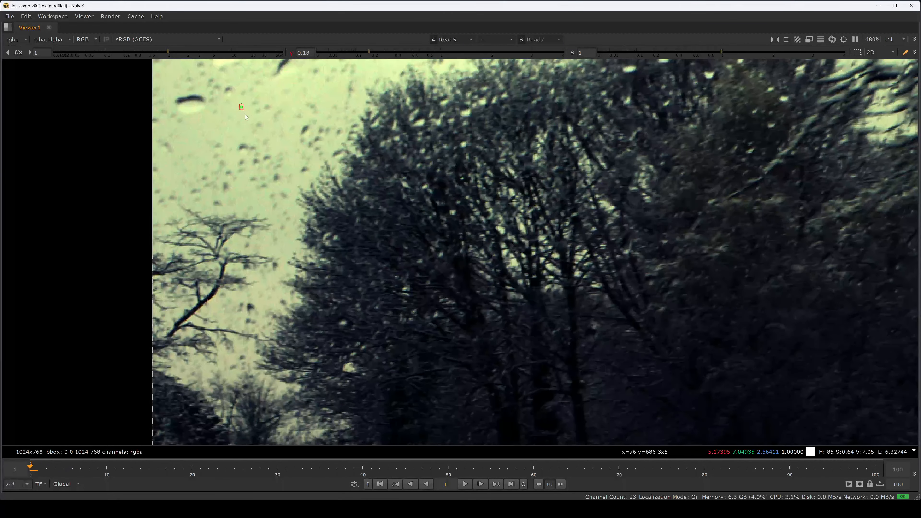
{"action": "scroll", "coordinate": [247, 112], "scroll_direction": "down", "scroll_amount": 3}
Lower the viewer gamma to 0.155 and further to examine the sky's brightness differences, and reset it to 1.
{"action": "mouse_move", "coordinate": [369, 51]}
{"action": "left_mouse_down"}
{"action": "mouse_move", "coordinate": [337, 55]}
{"action": "mouse_move", "coordinate": [365, 55]}
{"action": "left_mouse_up"}
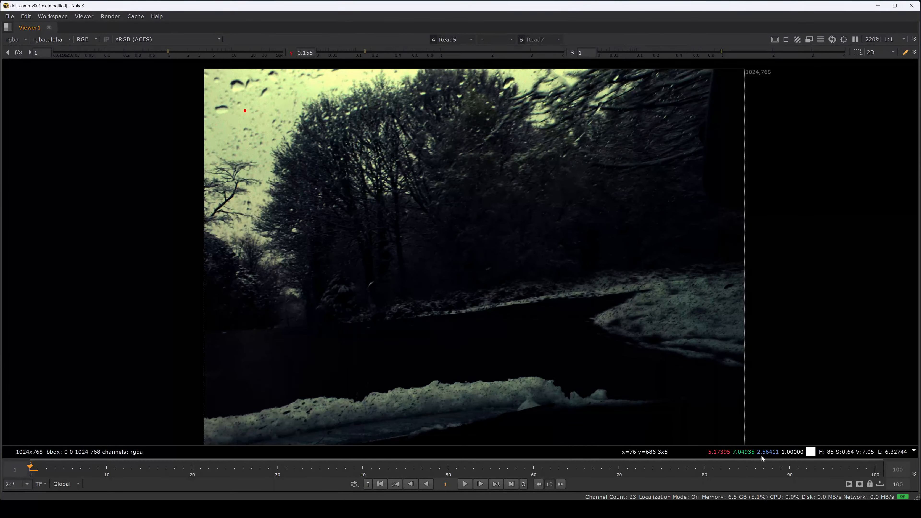
{"action": "mouse_move", "coordinate": [765, 451]}
{"action": "left_click_drag", "start_coordinate": [365, 57], "coordinate": [344, 53]}
{"action": "left_click", "coordinate": [356, 52], "text": "ctrl"}
{"action": "left_click", "coordinate": [344, 53], "text": "ctrl"}
Lower the viewer gain to 0.0156 to examine the brightest parts of the icy-road sky, and reset it to 1.
{"action": "left_click_drag", "start_coordinate": [160, 54], "coordinate": [46, 58]}
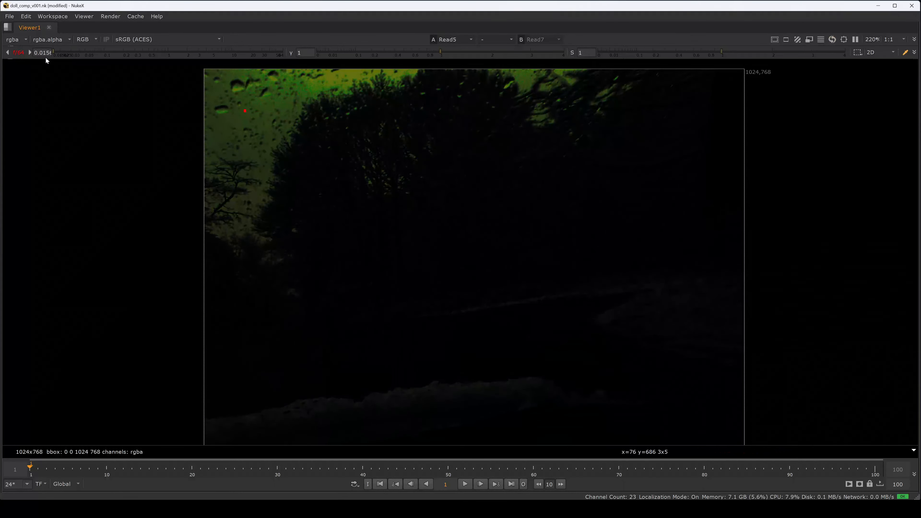
{"action": "left_click", "coordinate": [125, 53], "text": "ctrl"}
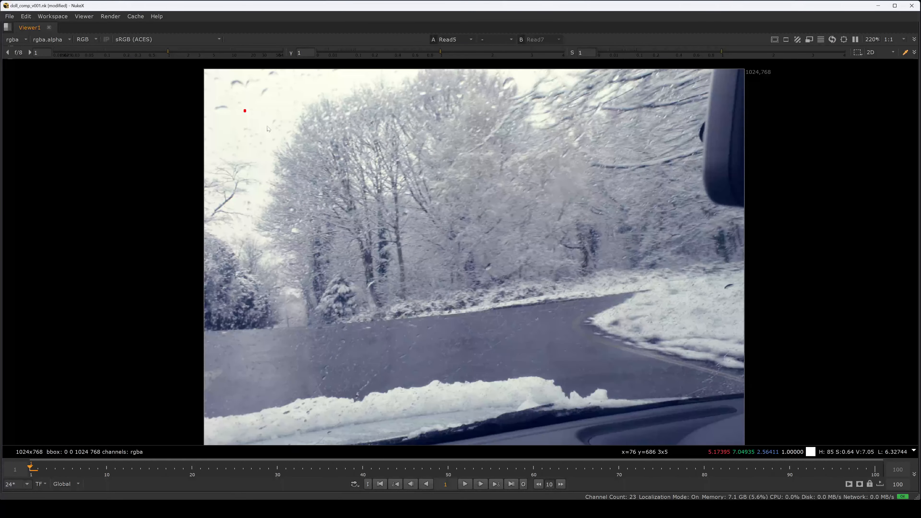
{"action": "scroll", "coordinate": [278, 184], "scroll_direction": "down", "scroll_amount": 1}
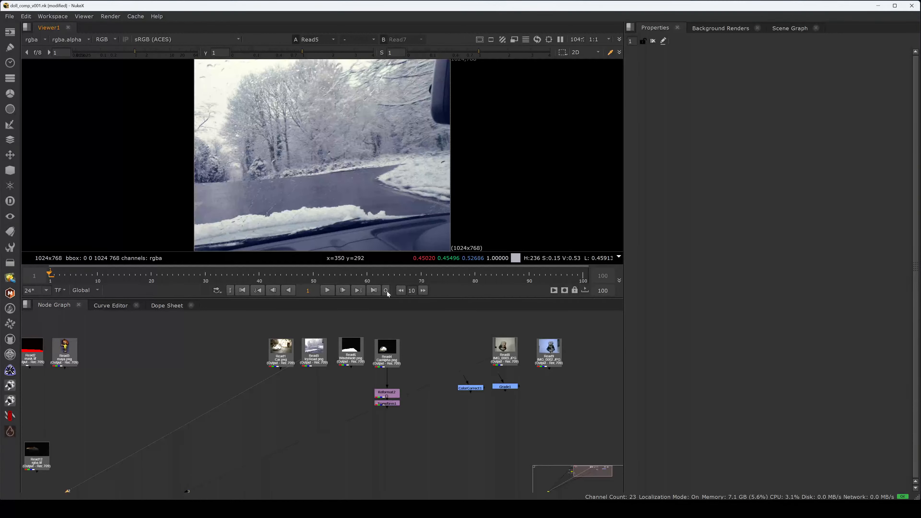
Move the two puppet photo Read nodes together to an empty area away from the ColorCorrect1 and Grade1 nodes.
{"action": "middle_click_drag", "start_coordinate": [450, 368], "coordinate": [308, 356]}
{"action": "left_click", "coordinate": [407, 349]}
{"action": "left_click", "coordinate": [439, 354]}
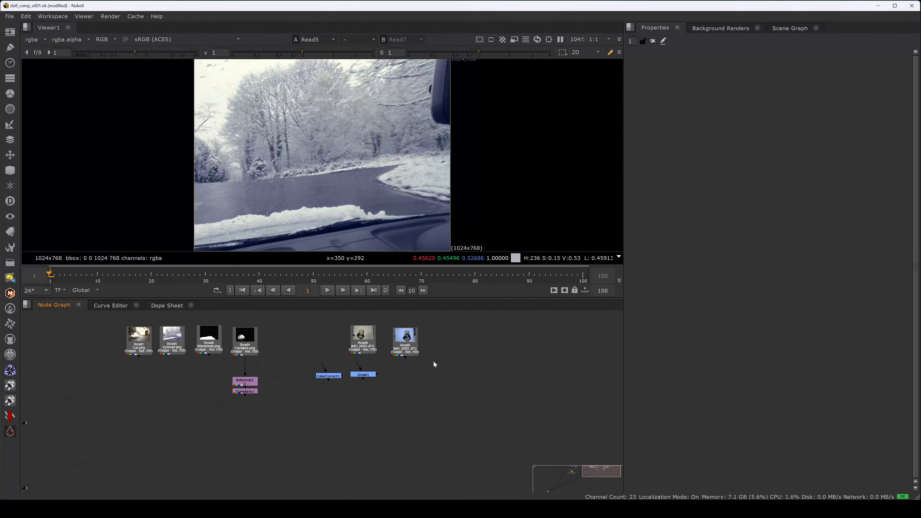
{"action": "left_click_drag", "start_coordinate": [446, 369], "coordinate": [329, 310]}
{"action": "left_click_drag", "start_coordinate": [375, 343], "coordinate": [427, 328]}
View the puppet photos IMG_0003.JPG and IMG_0002.JPG alternately to compare their colour and brightness.
{"action": "left_click", "coordinate": [462, 374]}
{"action": "key", "text": "3"}
{"action": "key", "text": "2"}
{"action": "left_click", "coordinate": [481, 361]}
{"action": "key", "text": "3"}
{"action": "key", "text": "2"}
{"action": "key", "text": "3"}
{"action": "left_click", "coordinate": [453, 367]}
{"action": "left_click_drag", "start_coordinate": [526, 379], "coordinate": [484, 326]}
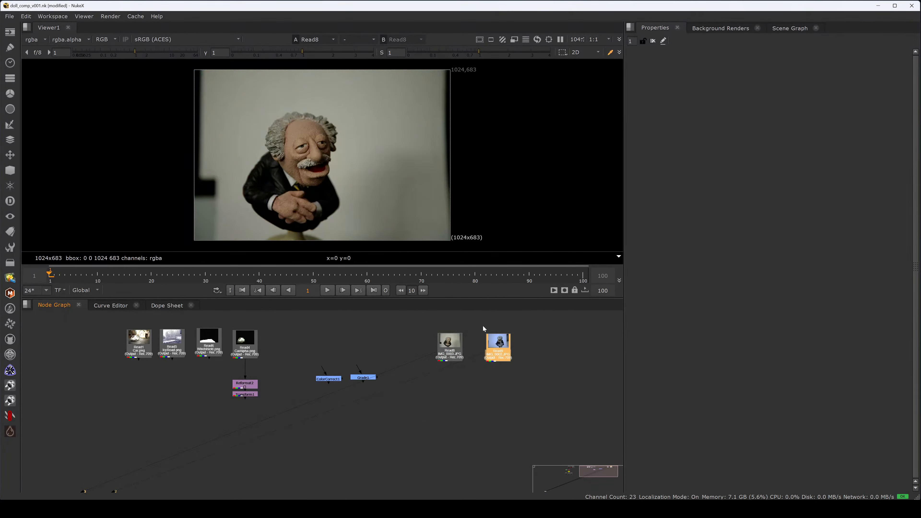
{"action": "key", "text": "2"}
{"action": "left_click", "coordinate": [483, 350]}
{"action": "left_click_drag", "start_coordinate": [473, 384], "coordinate": [446, 335]}
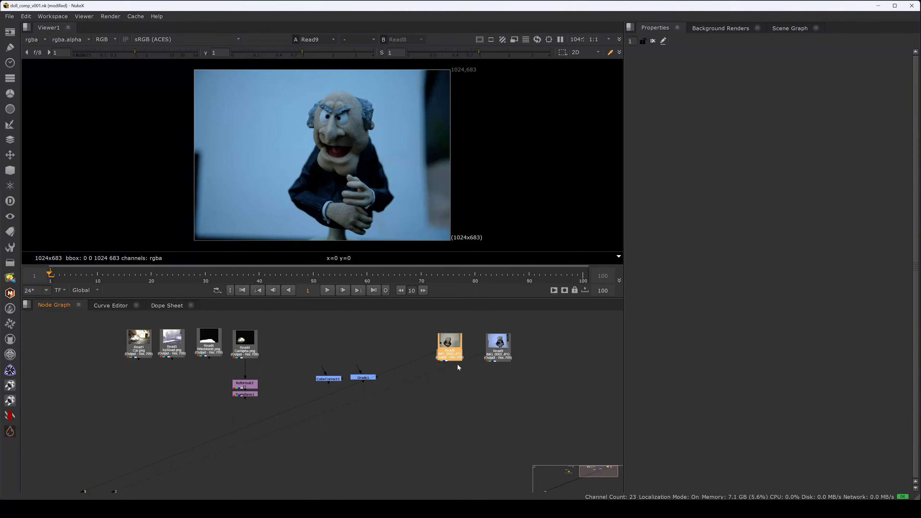
{"action": "key", "text": "1"}
{"action": "left_click", "coordinate": [435, 330]}
{"action": "left_click", "coordinate": [506, 361]}
{"action": "key", "text": "2"}
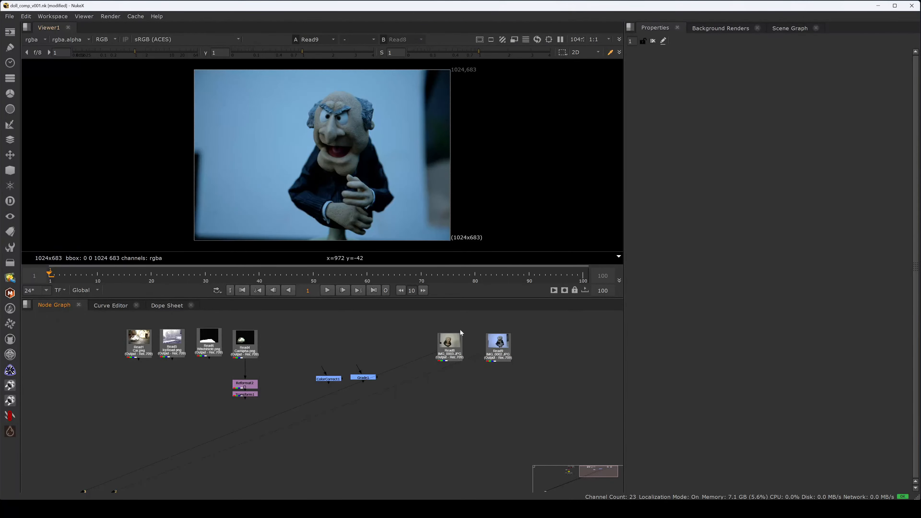
{"action": "left_click_drag", "start_coordinate": [472, 385], "coordinate": [414, 323]}
{"action": "key", "text": "1"}
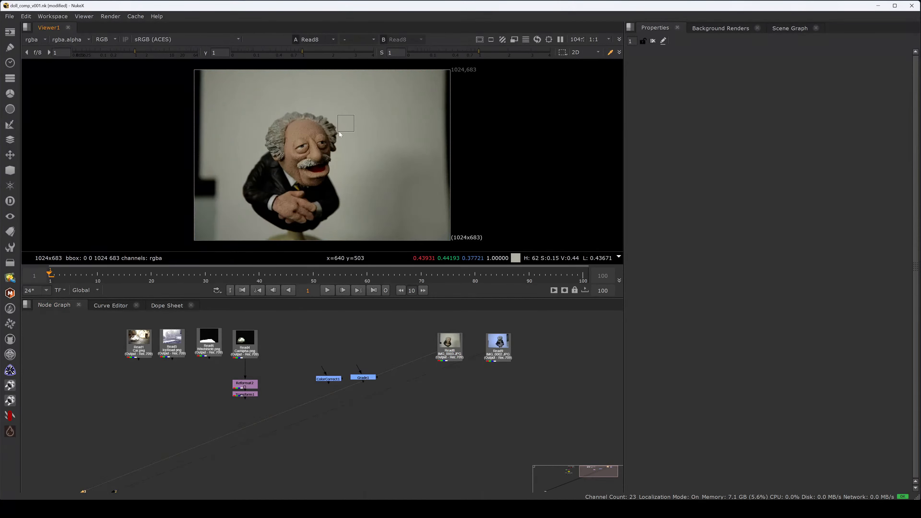
Compare IMG_0002.JPG against IMG_0003.JPG with the viewer wipe, shift the wipe across the puppets, and turn it off.
{"action": "key", "text": "w"}
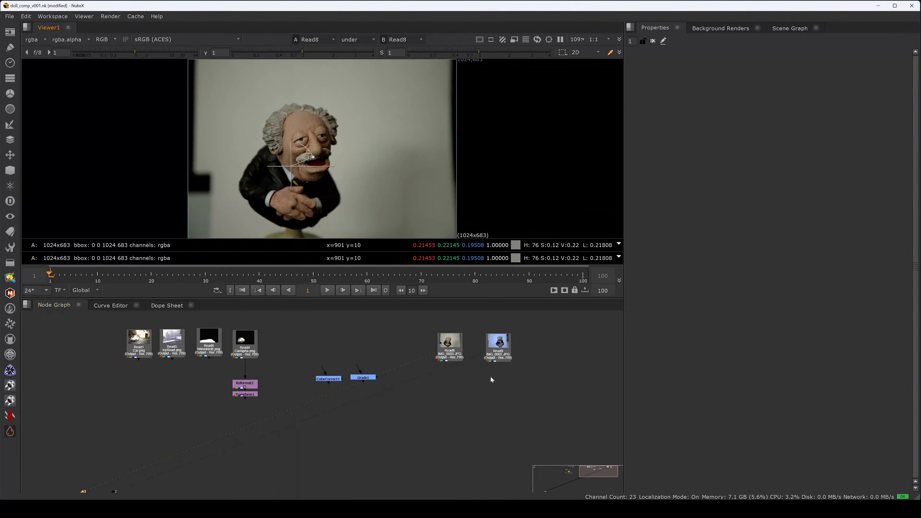
{"action": "left_click_drag", "start_coordinate": [551, 333], "coordinate": [472, 384]}
{"action": "key", "text": "1"}
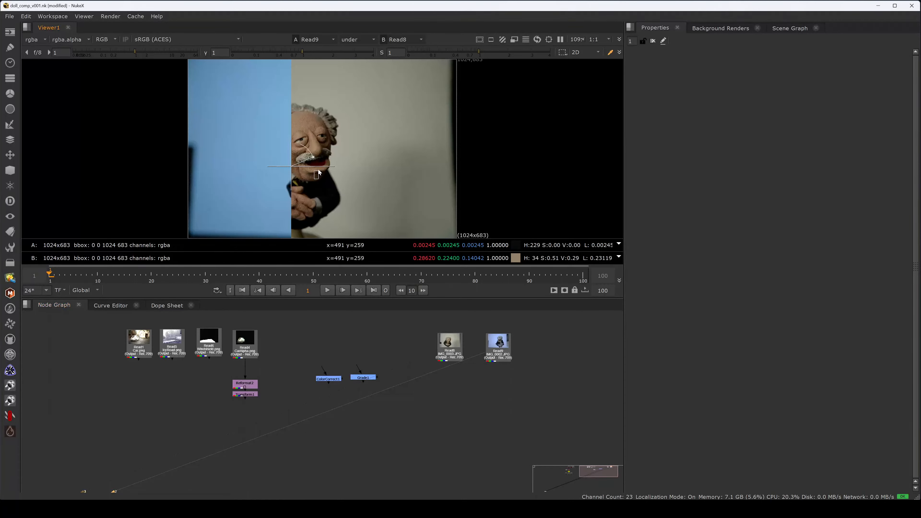
{"action": "mouse_move", "coordinate": [323, 165]}
{"action": "left_mouse_down"}
{"action": "mouse_move", "coordinate": [311, 194]}
{"action": "mouse_move", "coordinate": [326, 165]}
{"action": "mouse_move", "coordinate": [313, 193]}
{"action": "mouse_move", "coordinate": [326, 166]}
{"action": "mouse_move", "coordinate": [438, 171]}
{"action": "mouse_move", "coordinate": [196, 172]}
{"action": "mouse_move", "coordinate": [446, 177]}
{"action": "mouse_move", "coordinate": [257, 178]}
{"action": "mouse_move", "coordinate": [333, 180]}
{"action": "left_mouse_up"}
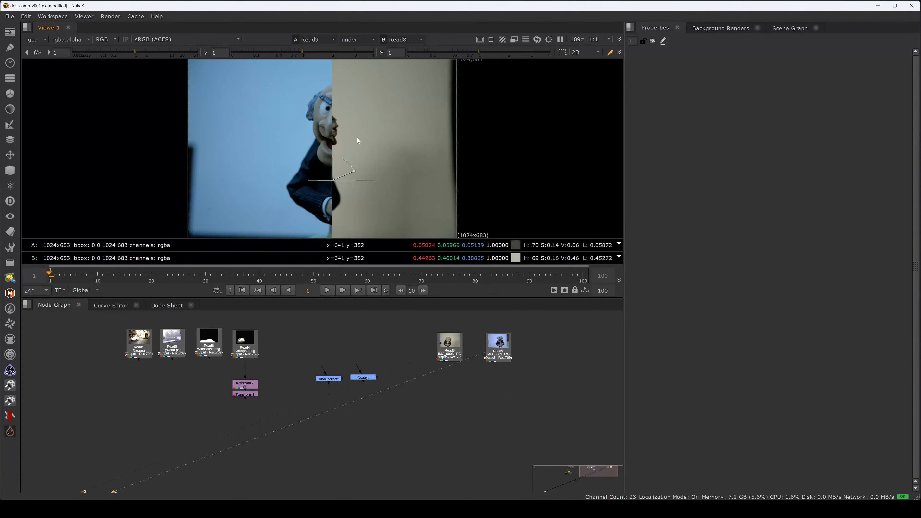
{"action": "key", "text": "w"}
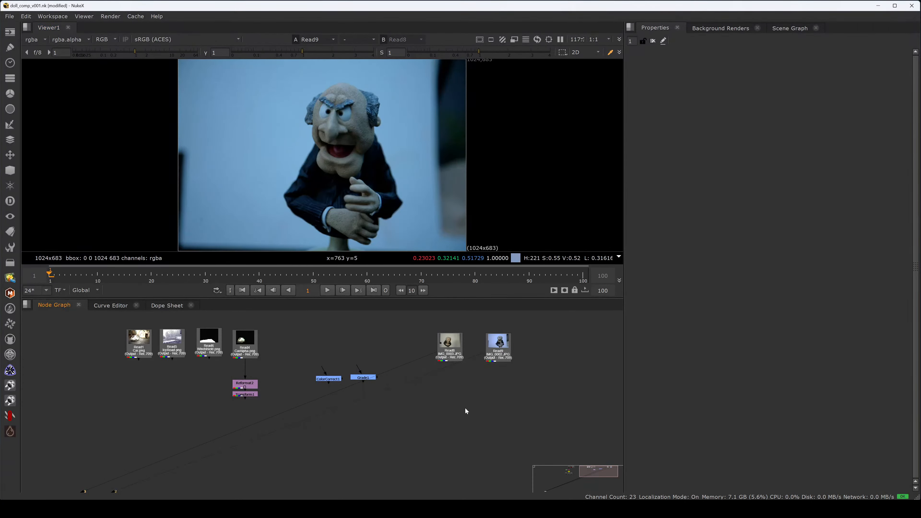
Create a second Viewer node, connect it to the IMG_0002.JPG Read node and place it directly below.
{"action": "key", "text": "ctrl+i"}
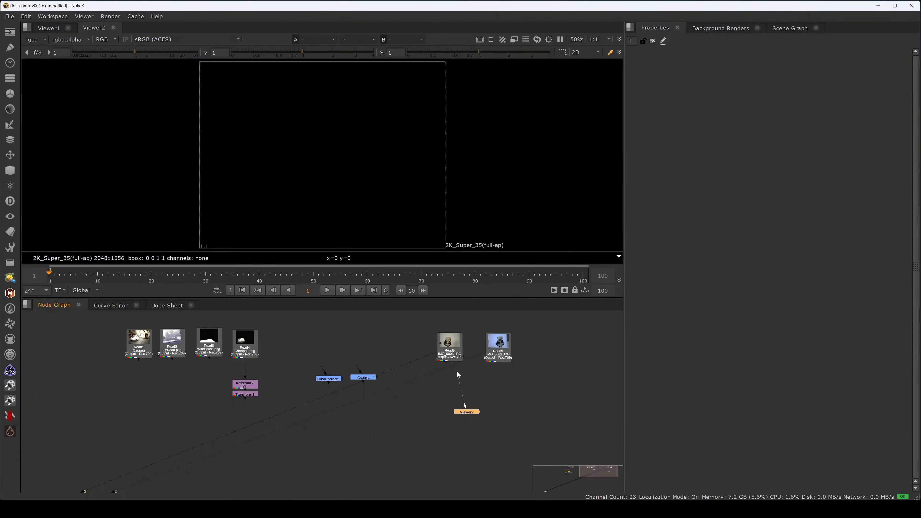
{"action": "left_click_drag", "start_coordinate": [457, 371], "coordinate": [498, 347]}
{"action": "left_click_drag", "start_coordinate": [457, 412], "coordinate": [488, 409]}
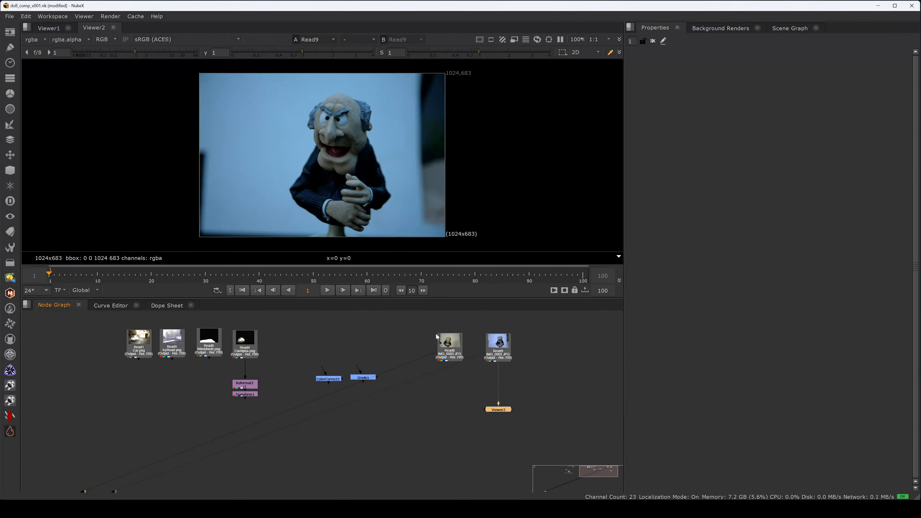
Split the viewer pane into two side-by-side panes and move Viewer2 into the empty one.
{"action": "left_click", "coordinate": [26, 28]}
{"action": "left_click", "coordinate": [42, 46]}
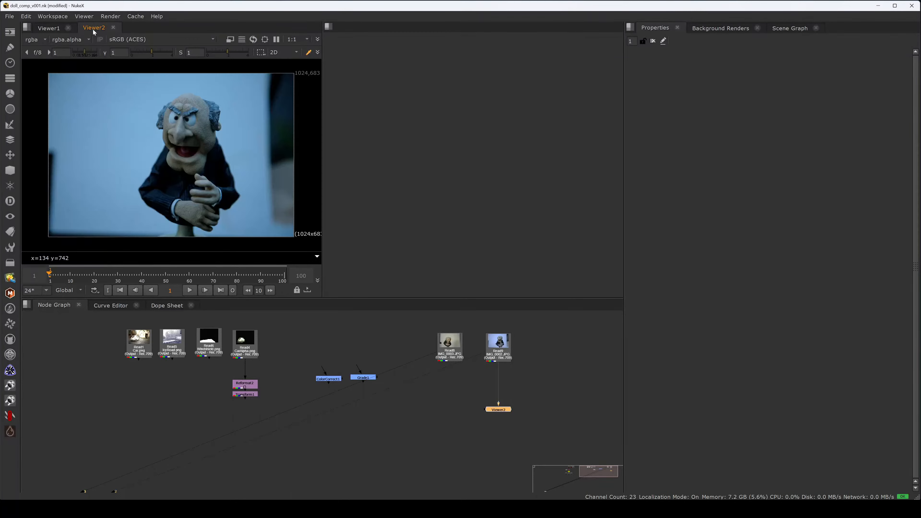
{"action": "left_click_drag", "start_coordinate": [93, 28], "coordinate": [375, 97]}
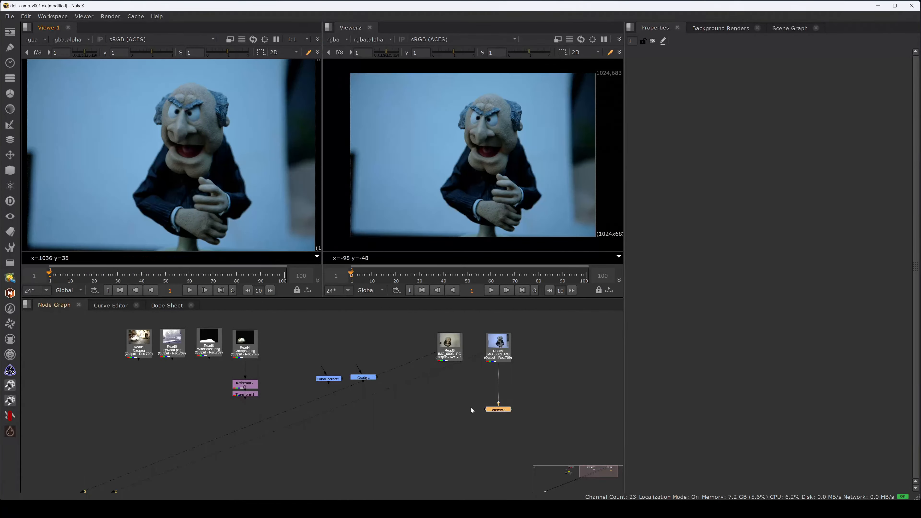
Show IMG_0003.JPG in Viewer1 and fit the puppet photos in both viewers for side-by-side comparison.
{"action": "left_click", "coordinate": [453, 354]}
{"action": "key", "text": "1"}
{"action": "left_click", "coordinate": [401, 330]}
{"action": "key", "text": "f"}
{"action": "key", "text": "f"}
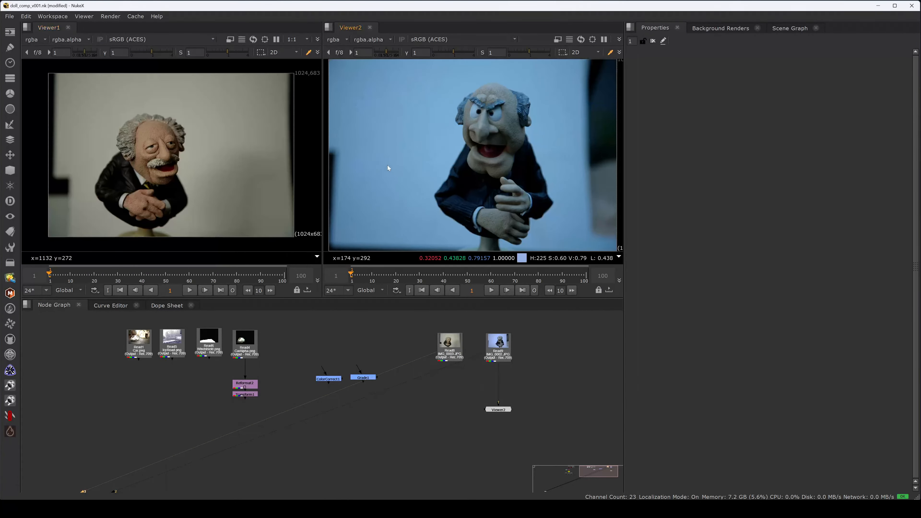
{"action": "key", "text": "f"}
{"action": "scroll", "coordinate": [411, 384], "scroll_direction": "up", "scroll_amount": 3}
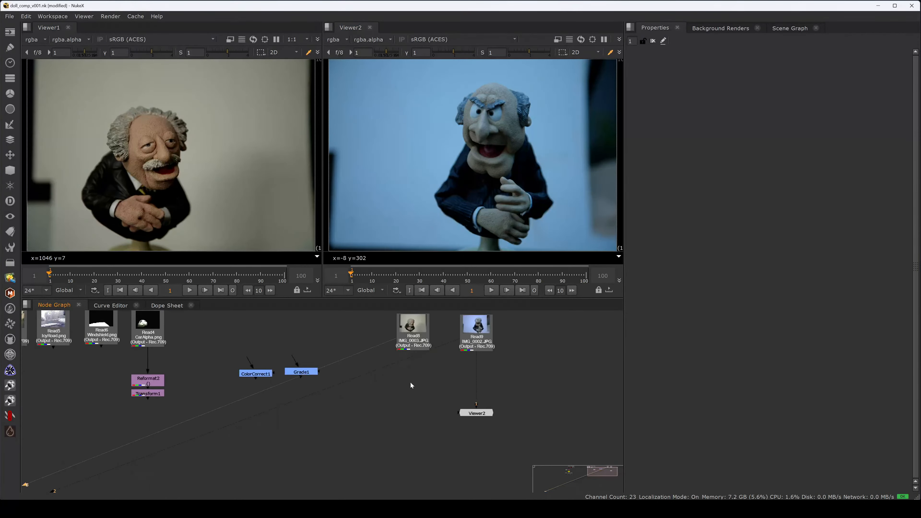
Add a new Grade node, connect it to the IMG_0003.JPG Read node and align it directly below.
{"action": "scroll", "coordinate": [411, 385], "scroll_direction": "up", "scroll_amount": 3}
{"action": "key", "text": "g"}
{"action": "left_click_drag", "start_coordinate": [394, 381], "coordinate": [415, 332]}
{"action": "left_click", "coordinate": [422, 379]}
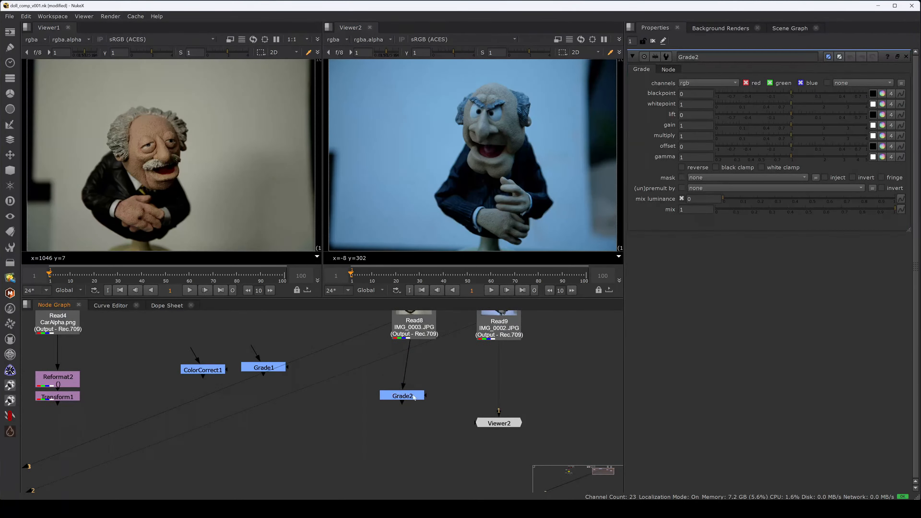
{"action": "left_click_drag", "start_coordinate": [413, 397], "coordinate": [425, 400]}
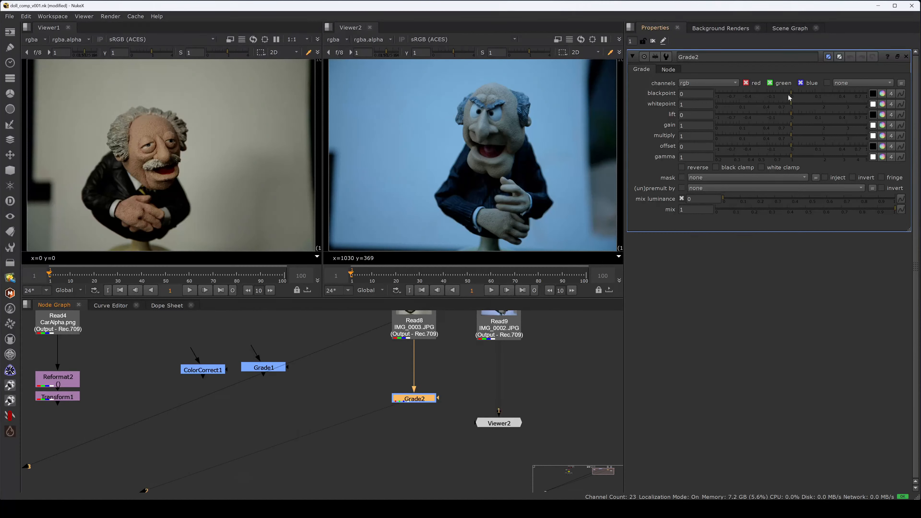
Try a blackpoint of -0.03 on Grade2, check the puppet's dark jacket up close in Viewer1 and fit the image again.
{"action": "left_click_drag", "start_coordinate": [790, 97], "coordinate": [779, 95]}
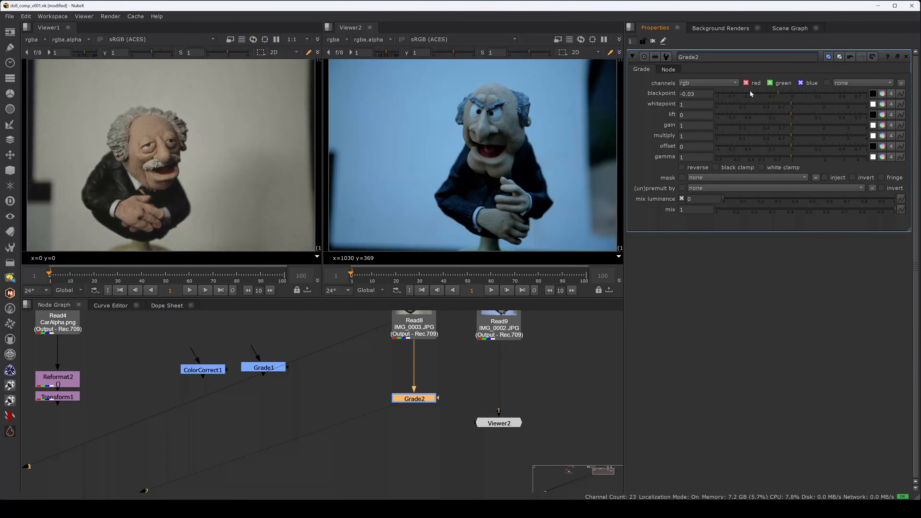
{"action": "scroll", "coordinate": [132, 181], "scroll_direction": "up", "scroll_amount": 3}
{"action": "scroll", "coordinate": [79, 163], "scroll_direction": "up", "scroll_amount": 5}
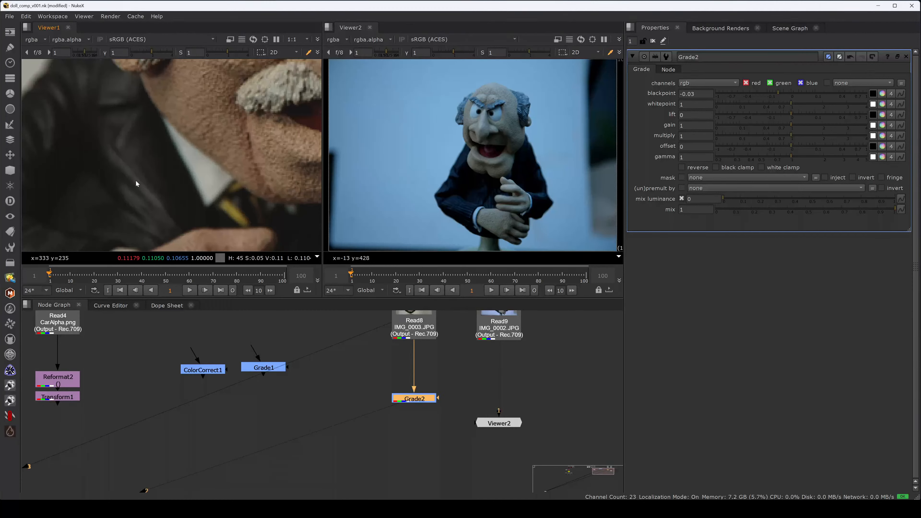
{"action": "key", "text": "f"}
{"action": "key", "text": "h"}
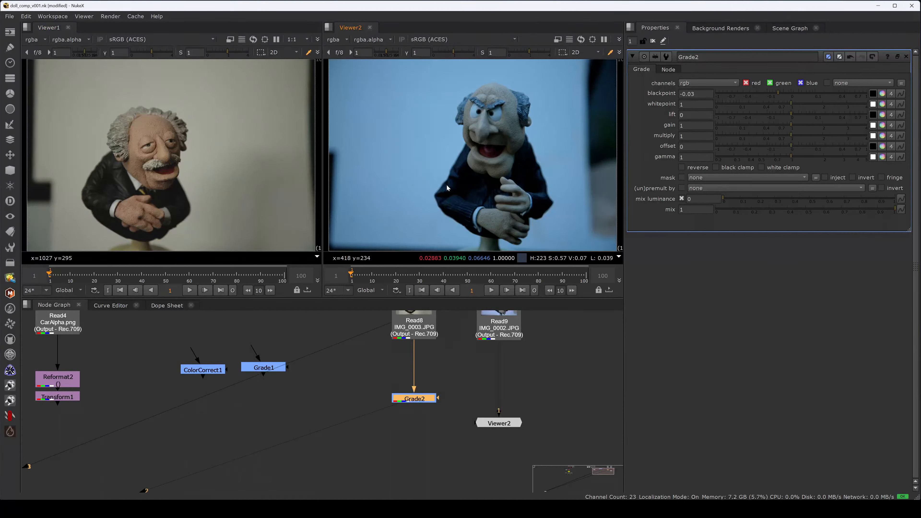
Compare matching background, face and jacket areas of the two puppet photos across both viewers.
{"action": "left_click_drag", "start_coordinate": [220, 131], "coordinate": [244, 116]}
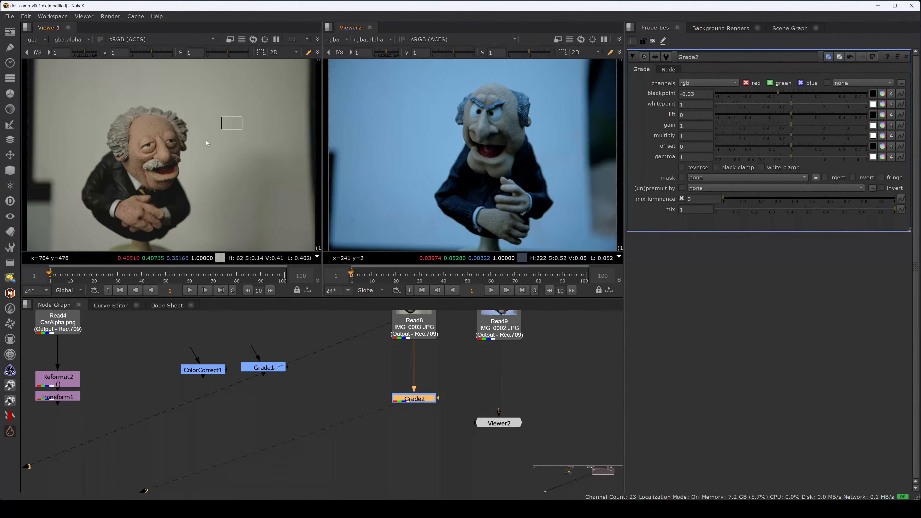
{"action": "left_click_drag", "start_coordinate": [501, 153], "coordinate": [528, 140]}
{"action": "left_click_drag", "start_coordinate": [132, 181], "coordinate": [217, 95]}
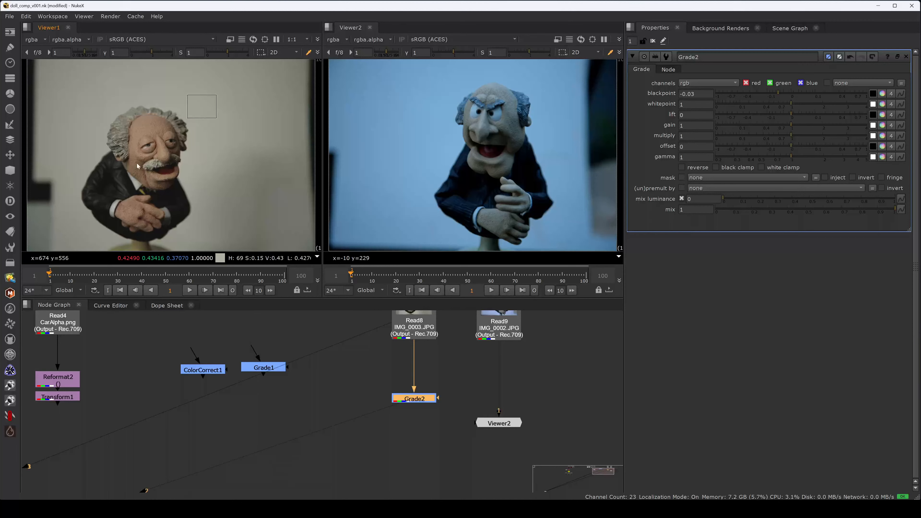
{"action": "left_click_drag", "start_coordinate": [535, 100], "coordinate": [382, 211]}
{"action": "left_click_drag", "start_coordinate": [237, 101], "coordinate": [125, 192]}
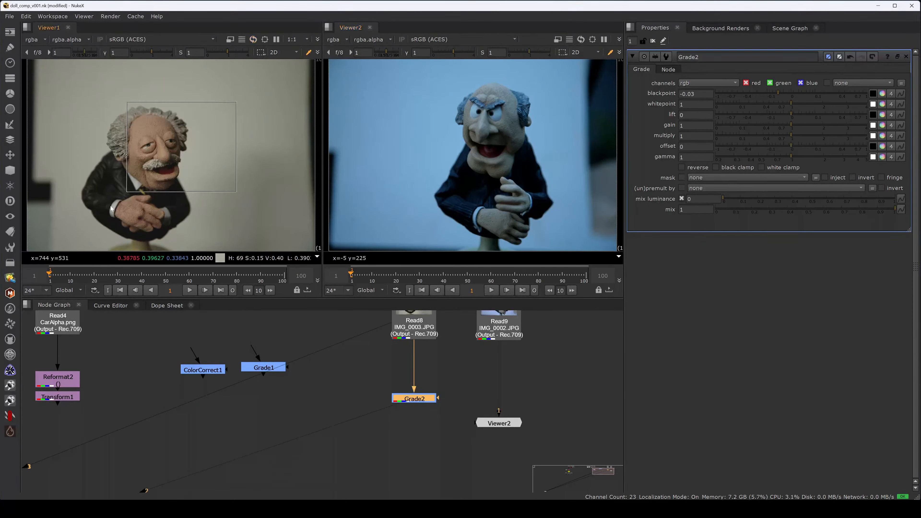
{"action": "left_click_drag", "start_coordinate": [521, 100], "coordinate": [379, 199]}
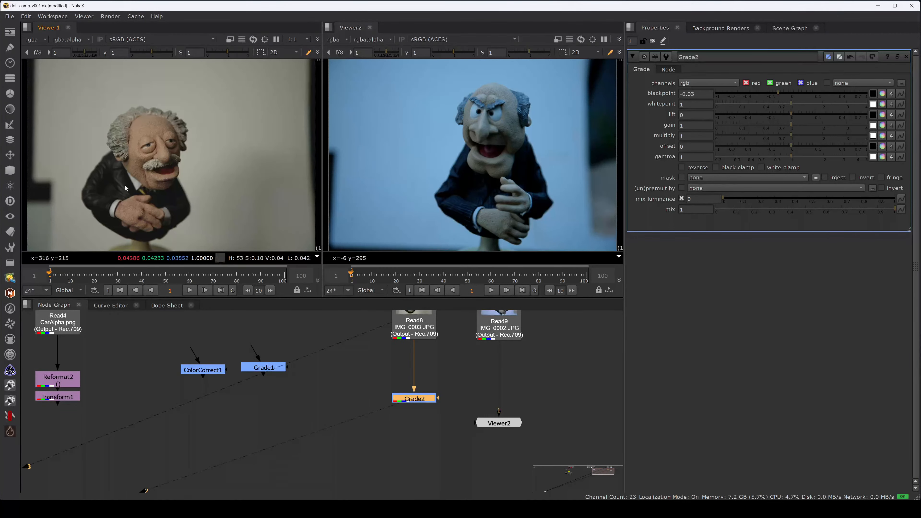
{"action": "left_click_drag", "start_coordinate": [507, 117], "coordinate": [355, 198]}
Sample the skin beside the eye and the white of the eye on the Viewer2 puppet, and clear the sample.
{"action": "scroll", "coordinate": [500, 122], "scroll_direction": "up", "scroll_amount": 5}
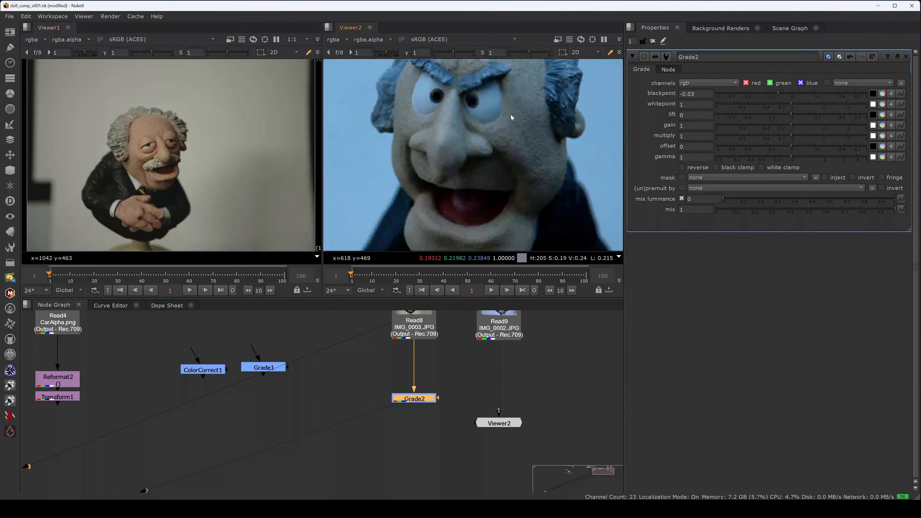
{"action": "left_click", "coordinate": [503, 162], "text": "ctrl"}
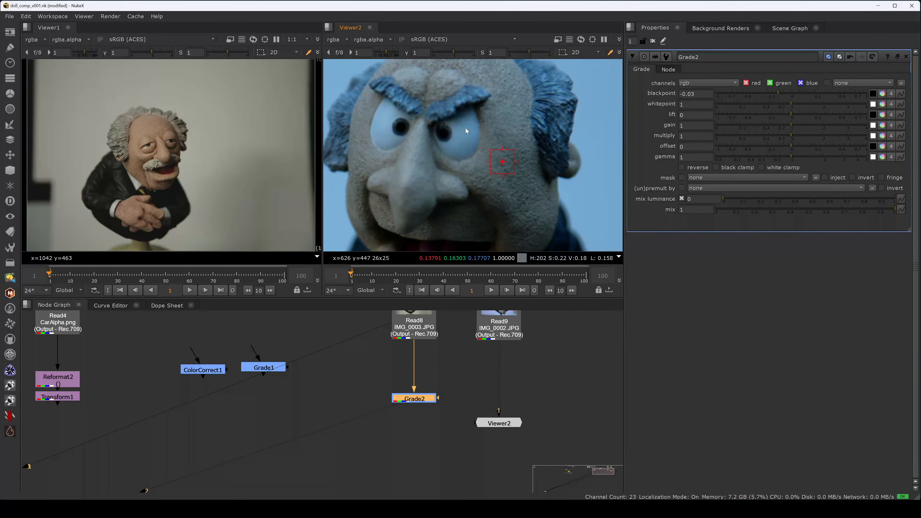
{"action": "left_click", "coordinate": [464, 134], "text": "ctrl"}
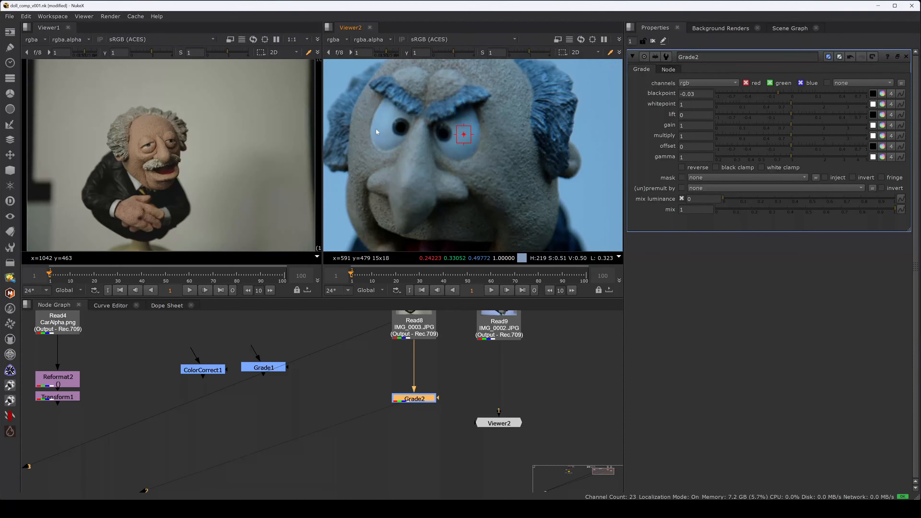
{"action": "right_click", "coordinate": [545, 226], "text": "ctrl"}
Sample the puppet's eye white and the plain background in Viewer1, inspect the hair texture, clear the sample and fit the image.
{"action": "scroll", "coordinate": [158, 145], "scroll_direction": "up", "scroll_amount": 5}
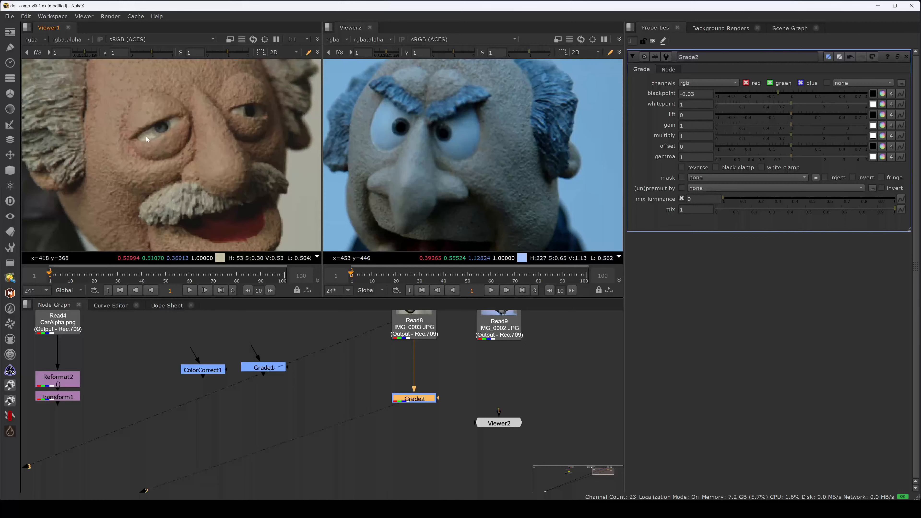
{"action": "mouse_move", "coordinate": [147, 138]}
{"action": "left_mouse_down", "text": "ctrl+shift"}
{"action": "mouse_move", "coordinate": [136, 146]}
{"action": "mouse_move", "coordinate": [146, 148]}
{"action": "left_mouse_up", "text": "ctrl+shift"}
{"action": "scroll", "coordinate": [153, 132], "scroll_direction": "up", "scroll_amount": 4}
{"action": "scroll", "coordinate": [148, 150], "scroll_direction": "down", "scroll_amount": 5}
{"action": "middle_click_drag", "start_coordinate": [108, 173], "coordinate": [219, 169]}
{"action": "left_click_drag", "start_coordinate": [117, 145], "coordinate": [58, 110], "text": "ctrl+shift"}
{"action": "middle_click_drag", "start_coordinate": [159, 148], "coordinate": [161, 171]}
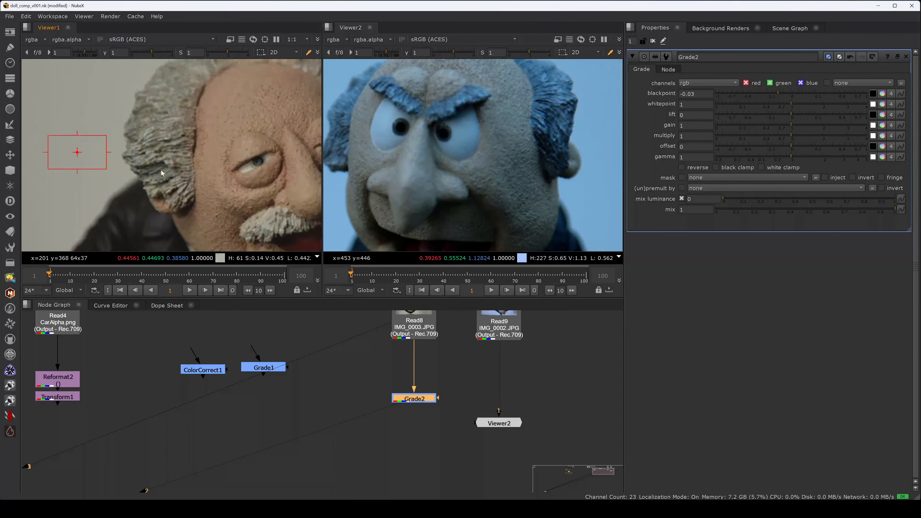
{"action": "scroll", "coordinate": [153, 134], "scroll_direction": "up", "scroll_amount": 10}
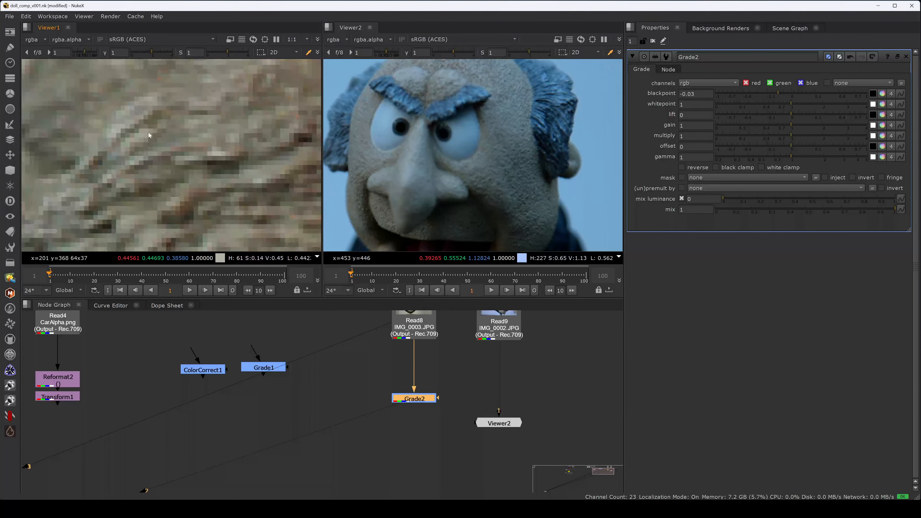
{"action": "left_click", "coordinate": [116, 131], "text": "ctrl"}
{"action": "key", "text": "f"}
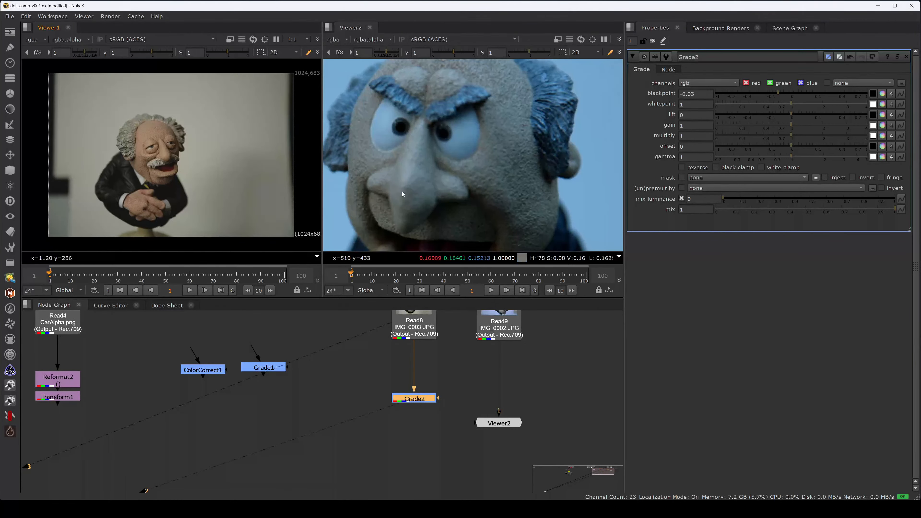
Reset Grade2's blackpoint to 0, try small blackpoint and whitepoint changes, and restore both defaults.
{"action": "left_click", "coordinate": [756, 95], "text": "ctrl"}
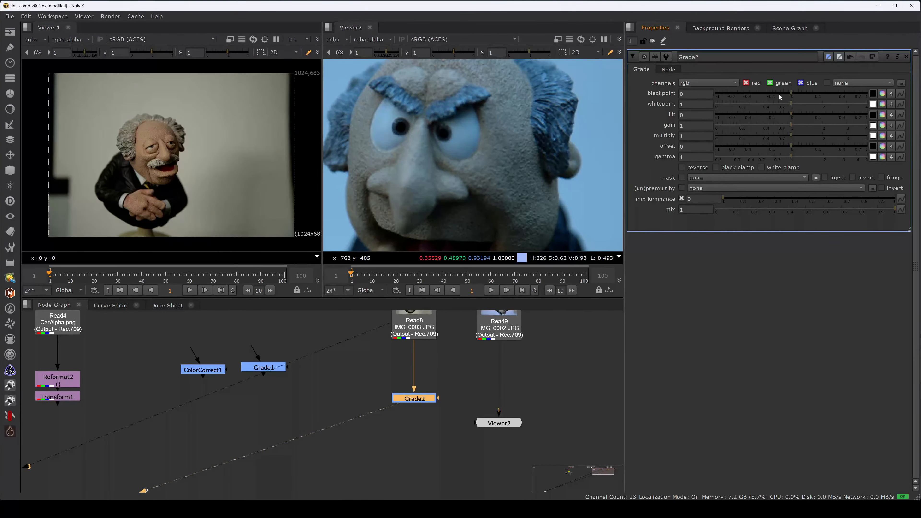
{"action": "left_click_drag", "start_coordinate": [783, 93], "coordinate": [782, 92]}
{"action": "left_click", "coordinate": [782, 93], "text": "ctrl"}
{"action": "left_click_drag", "start_coordinate": [790, 103], "coordinate": [782, 104]}
{"action": "left_click", "coordinate": [783, 104], "text": "ctrl"}
Try raising Grade2's lift to 0.065, sample the dark background object in Viewer1, repeat the lift change and reset it to 0.
{"action": "left_click_drag", "start_coordinate": [796, 117], "coordinate": [810, 114]}
{"action": "left_click_drag", "start_coordinate": [66, 182], "coordinate": [51, 195], "text": "ctrl+shift"}
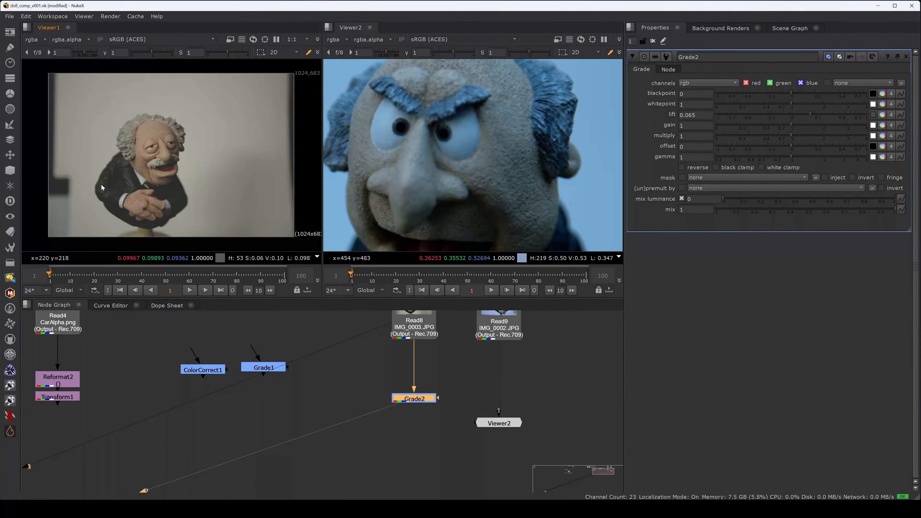
{"action": "left_click", "coordinate": [780, 115], "text": "ctrl"}
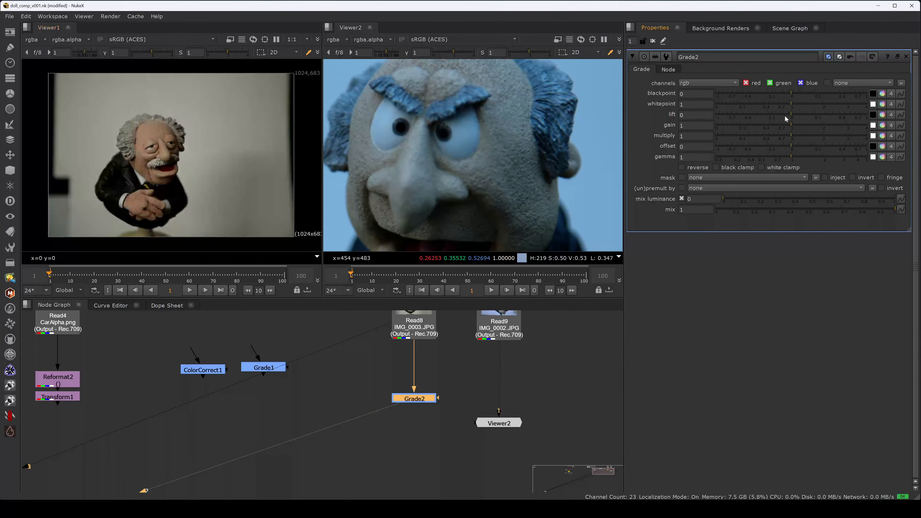
{"action": "left_click_drag", "start_coordinate": [785, 116], "coordinate": [811, 117]}
{"action": "left_click", "coordinate": [803, 116], "text": "ctrl"}
Try Grade2's gain at 3.6 and multiply at 4 in turn, resetting each to 1.
{"action": "left_click_drag", "start_coordinate": [782, 126], "coordinate": [858, 125]}
{"action": "left_click_drag", "start_coordinate": [791, 125], "coordinate": [857, 128]}
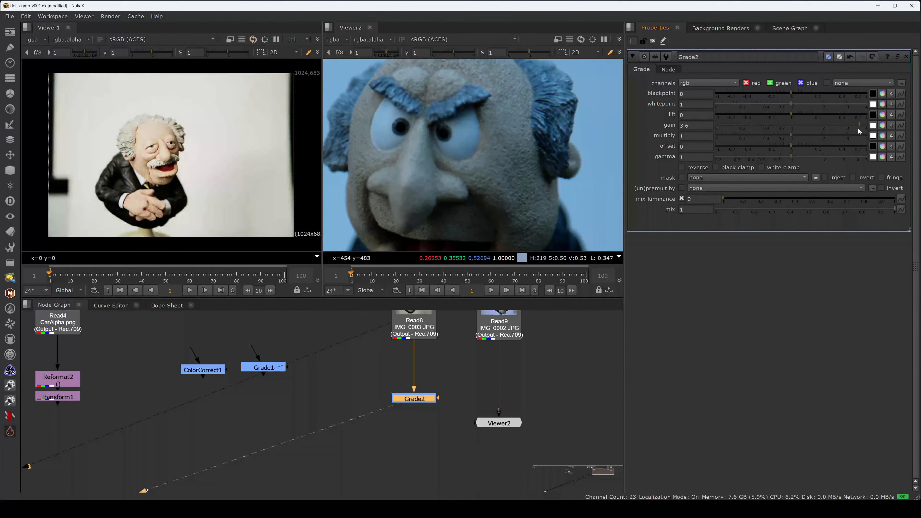
{"action": "left_click", "coordinate": [800, 125], "text": "ctrl"}
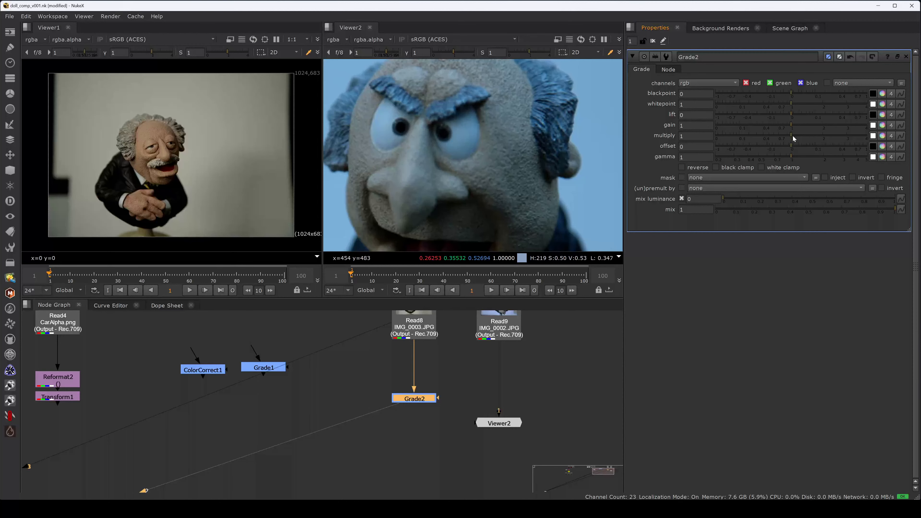
{"action": "left_click_drag", "start_coordinate": [792, 135], "coordinate": [875, 138]}
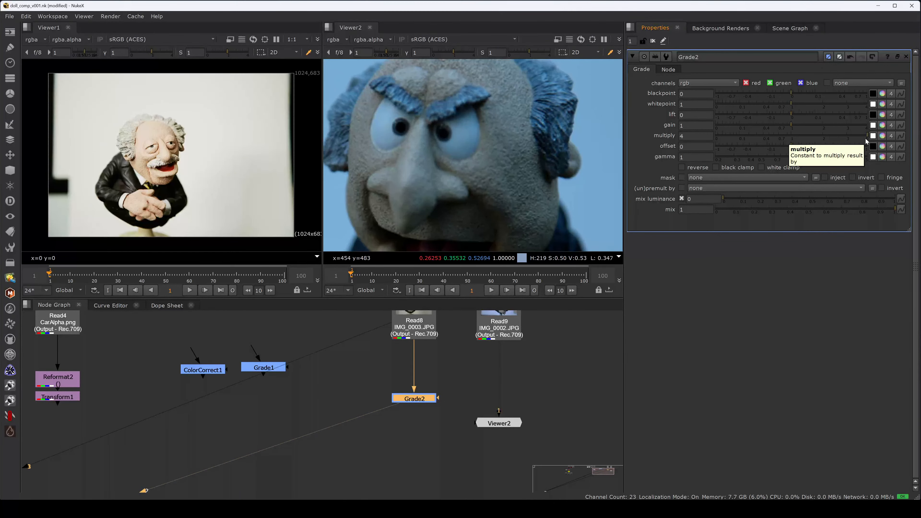
{"action": "left_click", "coordinate": [746, 137], "text": "ctrl"}
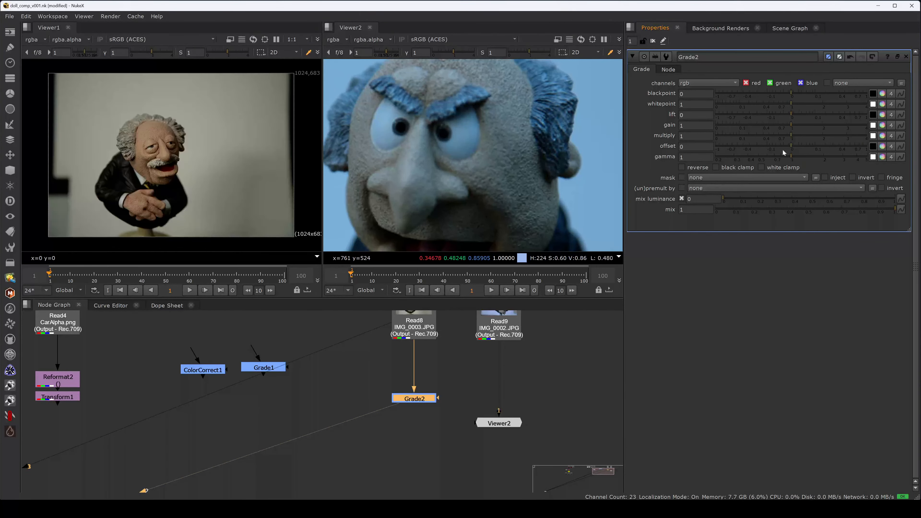
Try Grade2's offset at 0.22 and at 0.125, returning it to 0 each time.
{"action": "left_click_drag", "start_coordinate": [794, 149], "coordinate": [824, 151]}
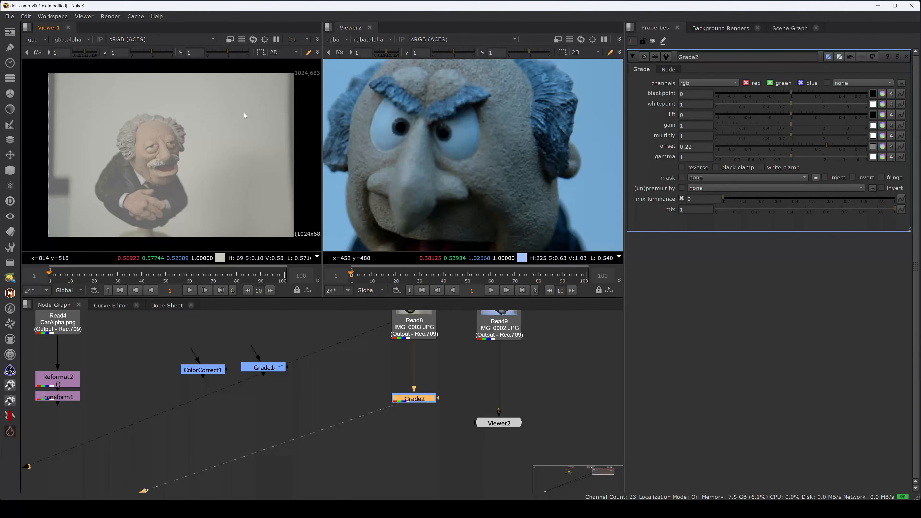
{"action": "left_click", "coordinate": [768, 149], "text": "ctrl"}
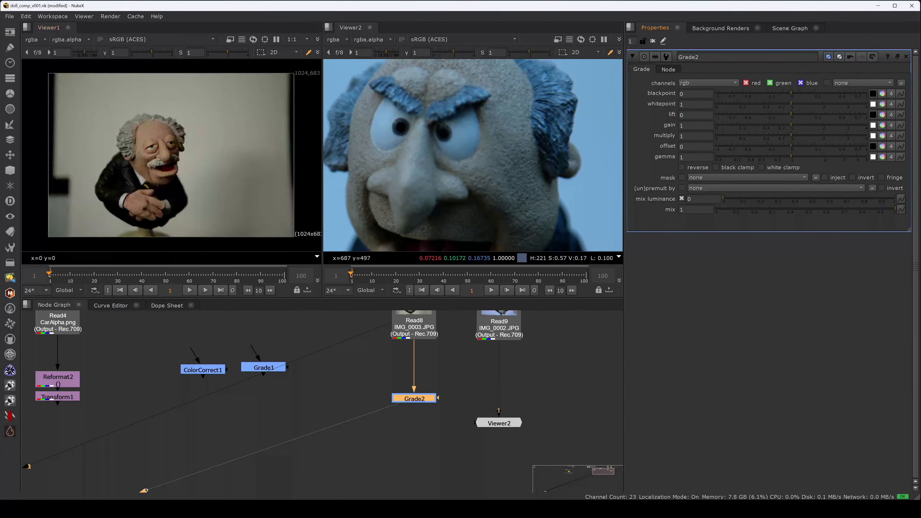
{"action": "left_click_drag", "start_coordinate": [770, 147], "coordinate": [818, 147]}
{"action": "left_click", "coordinate": [810, 147], "text": "ctrl"}
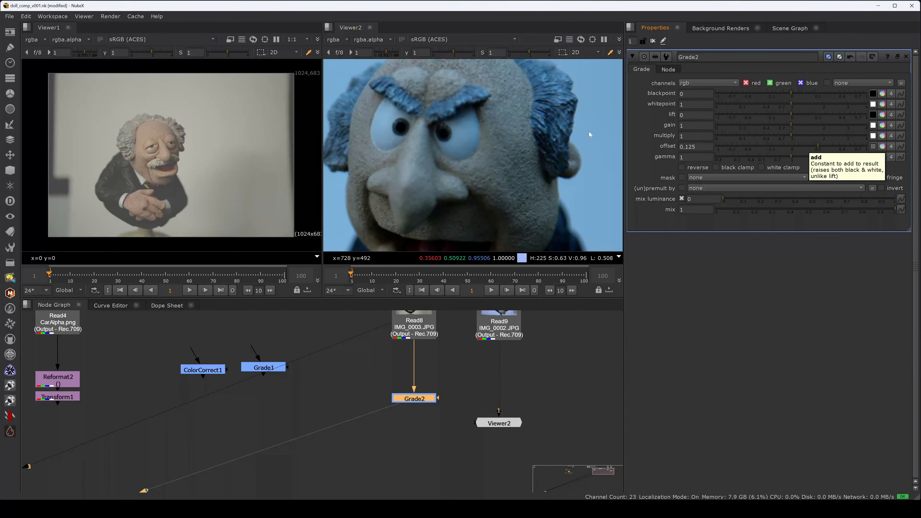
{"action": "key", "text": "ctrl+z"}
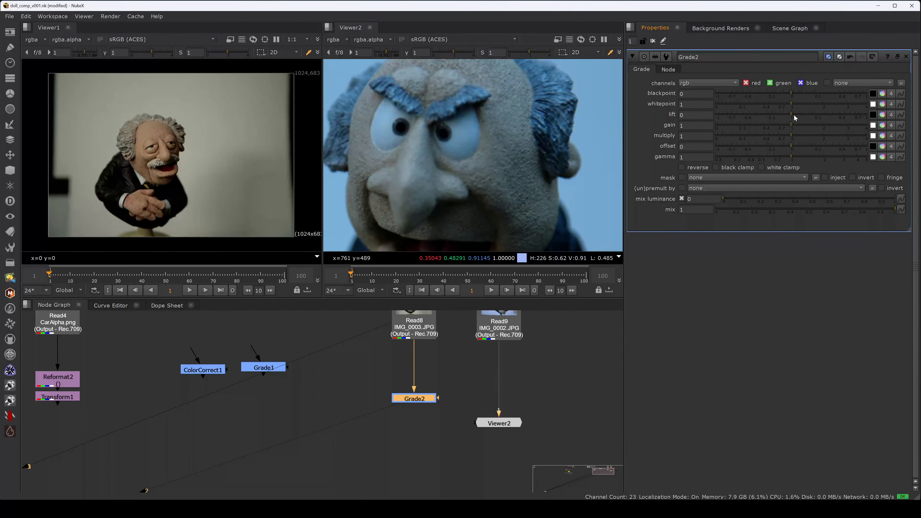
Try Grade2's lift at 0.06, 0.04, 0.1 and 0.12, and reset it to 0.
{"action": "left_click_drag", "start_coordinate": [795, 113], "coordinate": [809, 116]}
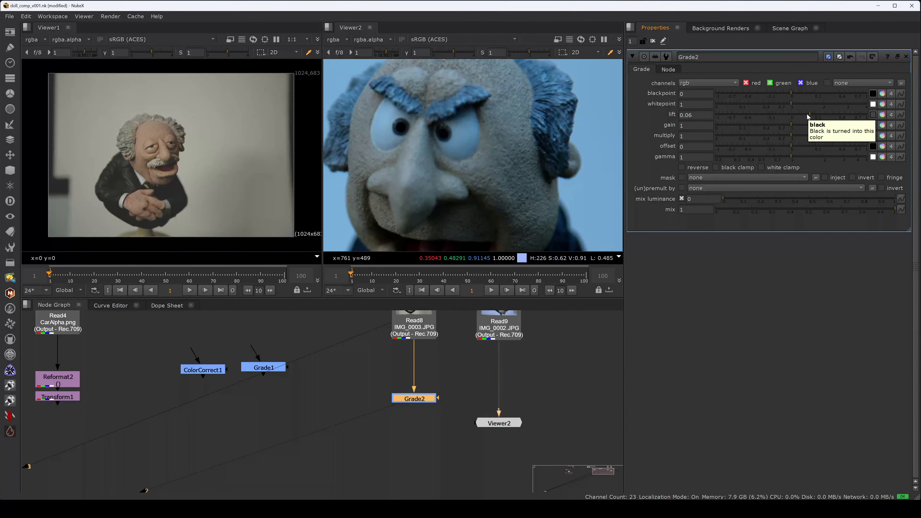
{"action": "left_click", "coordinate": [804, 114]}
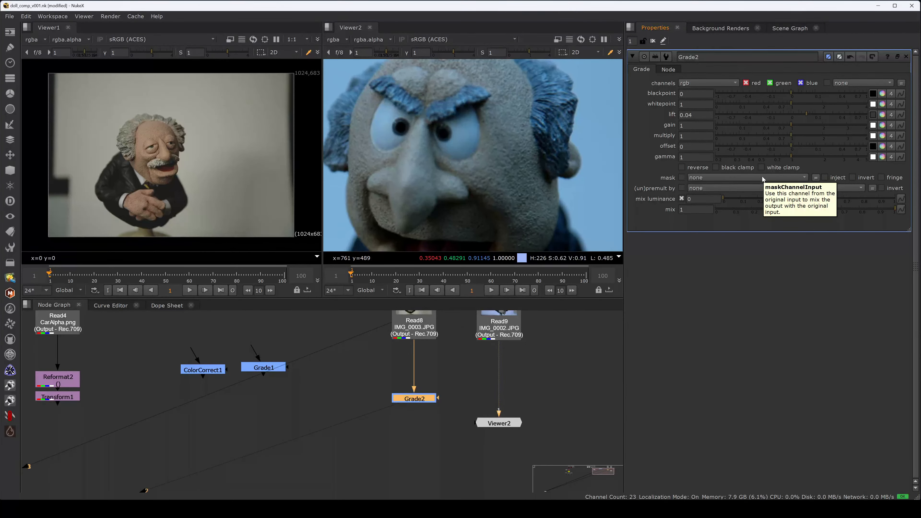
{"action": "left_click_drag", "start_coordinate": [804, 114], "coordinate": [816, 114]}
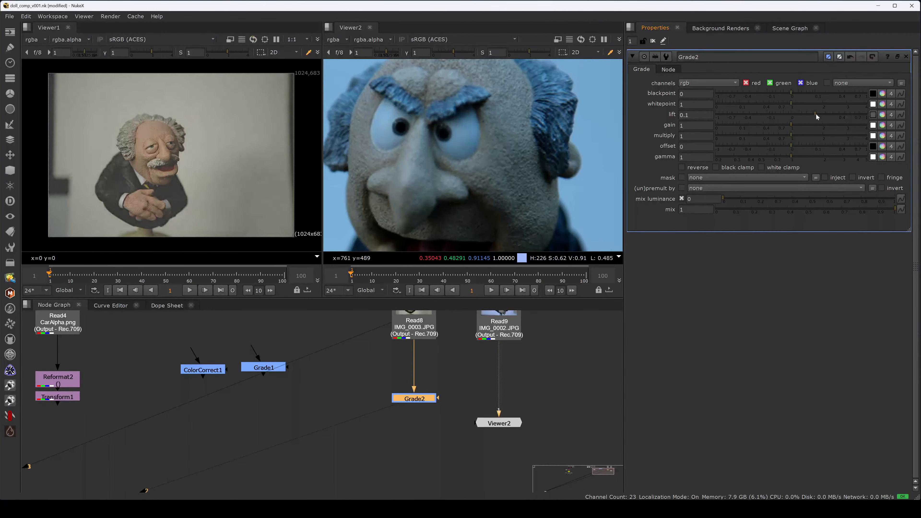
{"action": "left_click", "coordinate": [816, 115]}
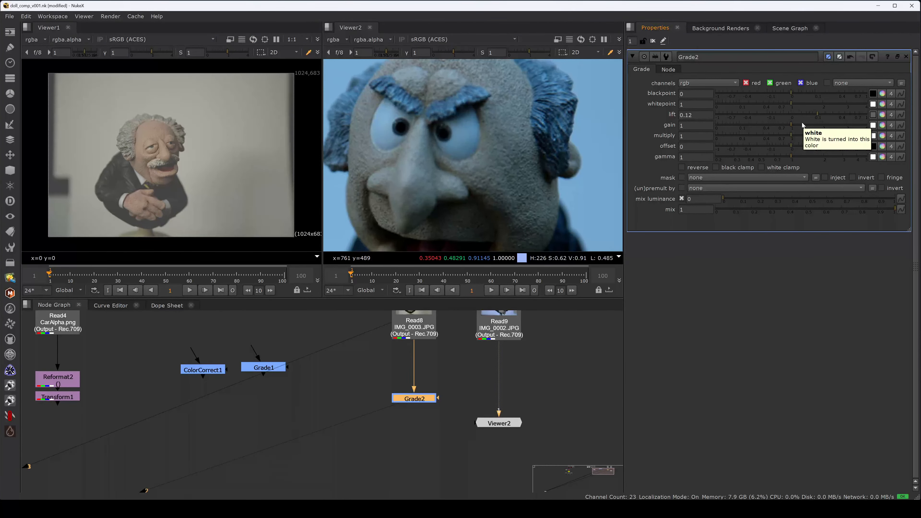
{"action": "left_click", "coordinate": [804, 115], "text": "ctrl"}
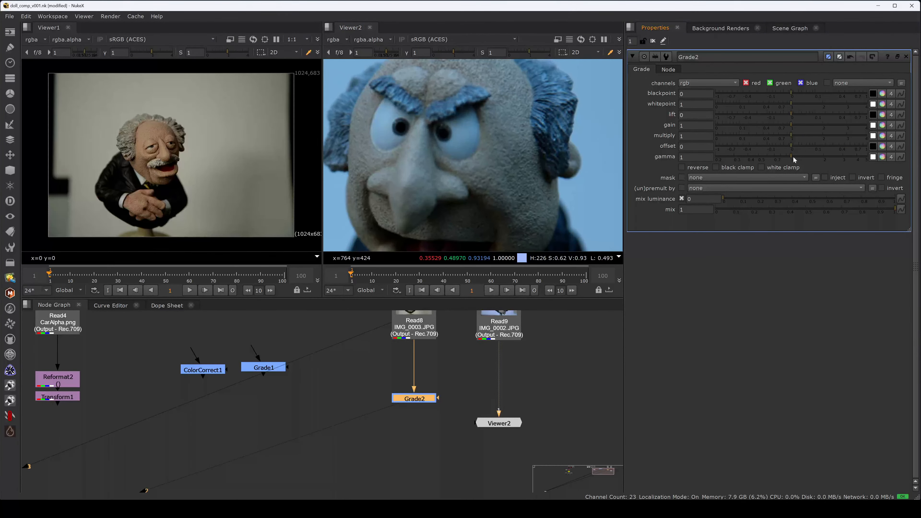
Try Grade2's gamma at 1.3, reset it to 1, and raise it to 1.4.
{"action": "left_click_drag", "start_coordinate": [794, 154], "coordinate": [800, 156]}
{"action": "left_click", "coordinate": [800, 157], "text": "ctrl"}
{"action": "mouse_move", "coordinate": [794, 155]}
{"action": "left_mouse_down"}
{"action": "mouse_move", "coordinate": [825, 157]}
{"action": "mouse_move", "coordinate": [800, 158]}
{"action": "left_mouse_up"}
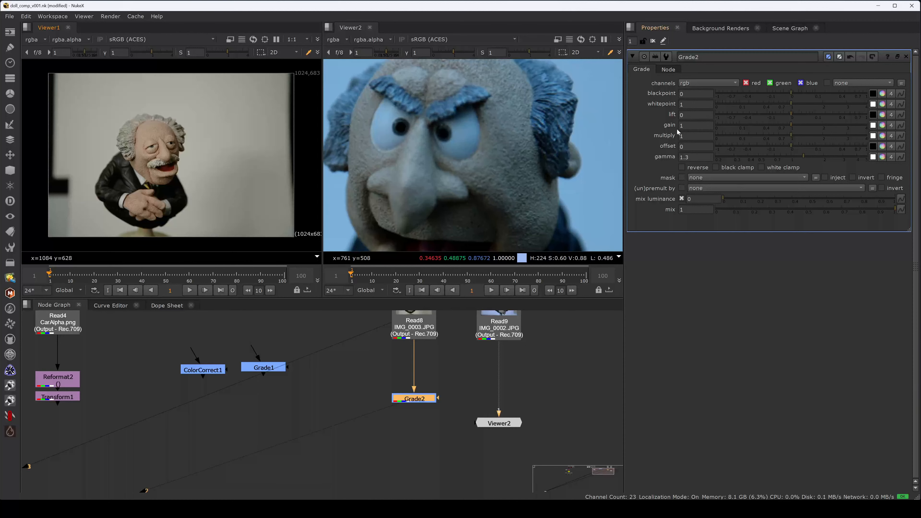
{"action": "left_click", "coordinate": [791, 156]}
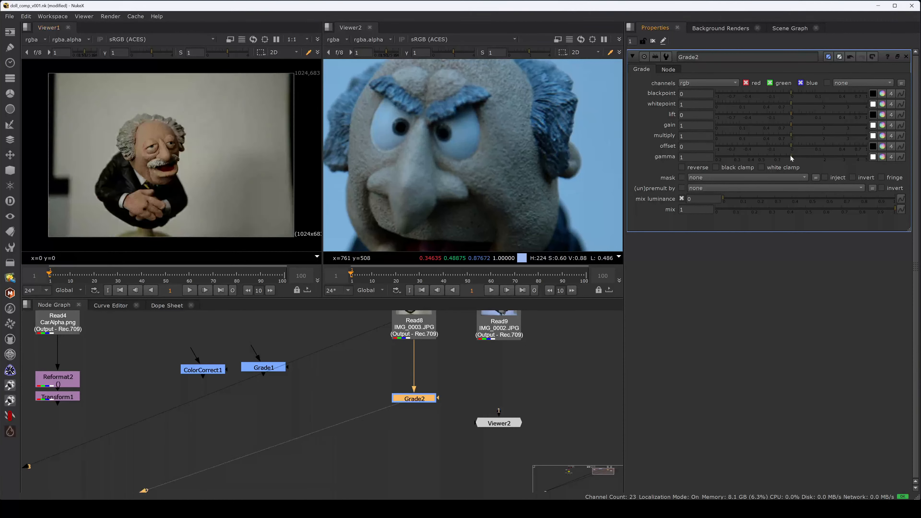
{"action": "left_click", "coordinate": [793, 155]}
{"action": "left_click_drag", "start_coordinate": [793, 156], "coordinate": [807, 155]}
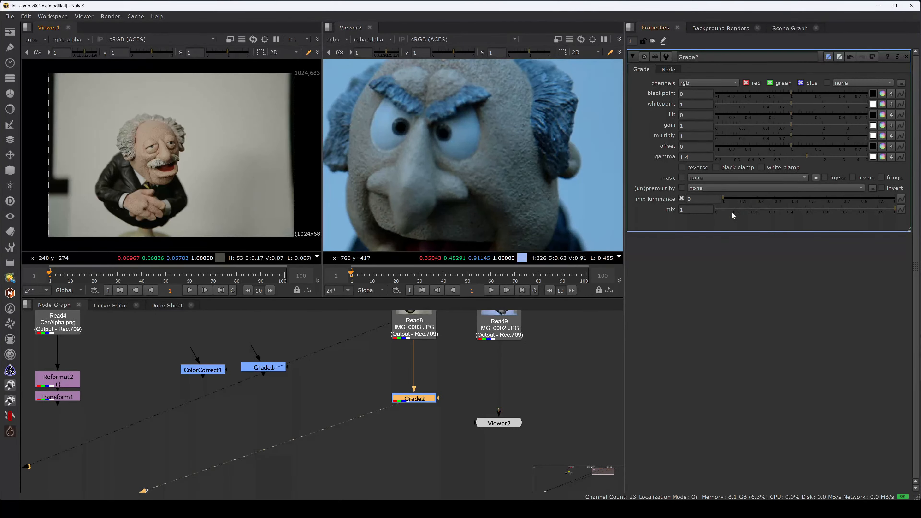
Add a RotoPaint node and paint a thin diagonal line across the frame with brush size 1, marking its lower end 0.
{"action": "left_click", "coordinate": [547, 373]}
{"action": "key", "text": "p"}
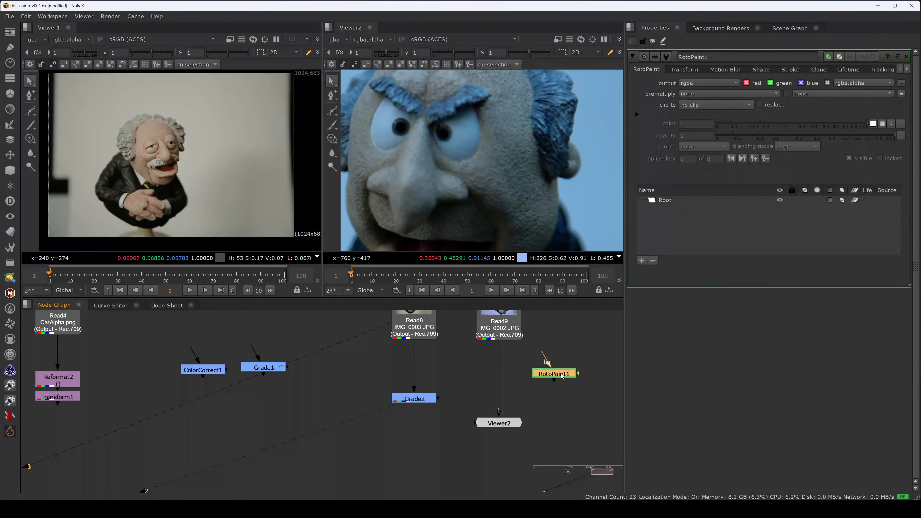
{"action": "key", "text": "space"}
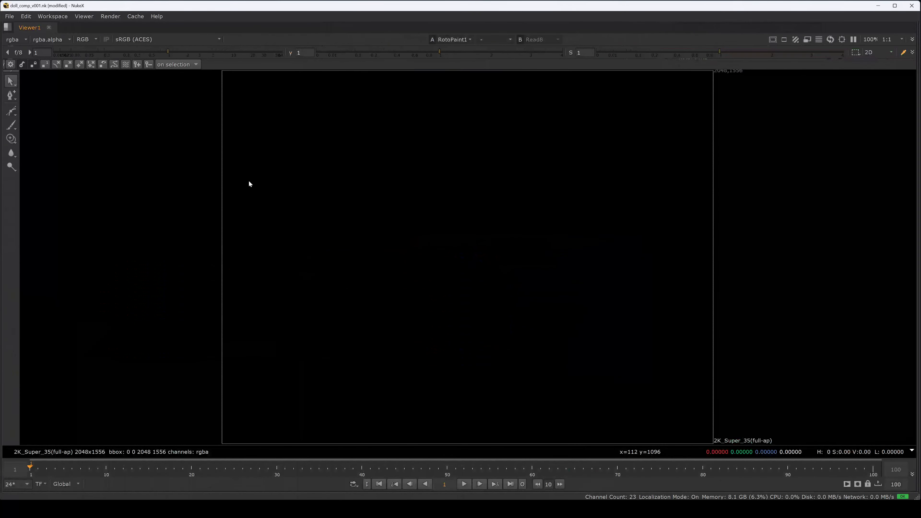
{"action": "left_click", "coordinate": [11, 125]}
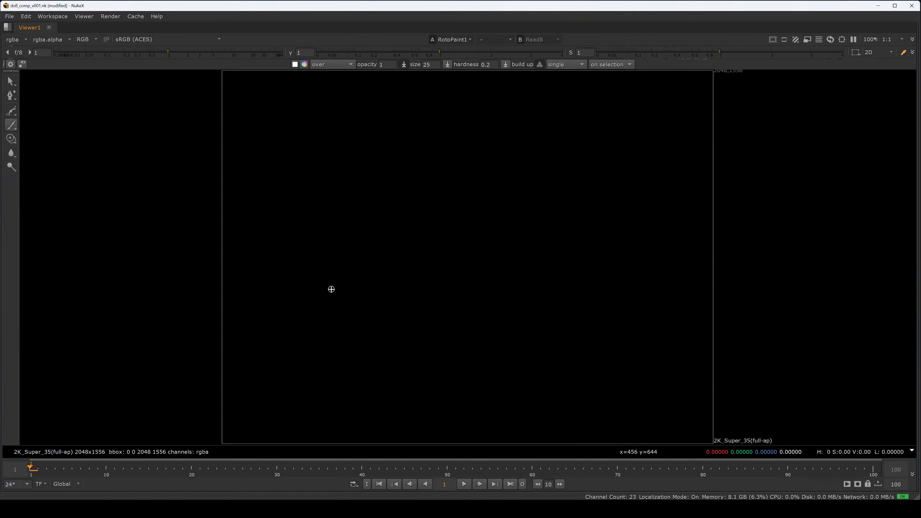
{"action": "mouse_move", "coordinate": [223, 443]}
{"action": "left_mouse_down"}
{"action": "mouse_move", "coordinate": [539, 160]}
{"action": "mouse_move", "coordinate": [686, 72]}
{"action": "mouse_move", "coordinate": [337, 369]}
{"action": "mouse_move", "coordinate": [222, 440]}
{"action": "mouse_move", "coordinate": [258, 433]}
{"action": "left_mouse_up"}
{"action": "key", "text": "ctrl+z"}
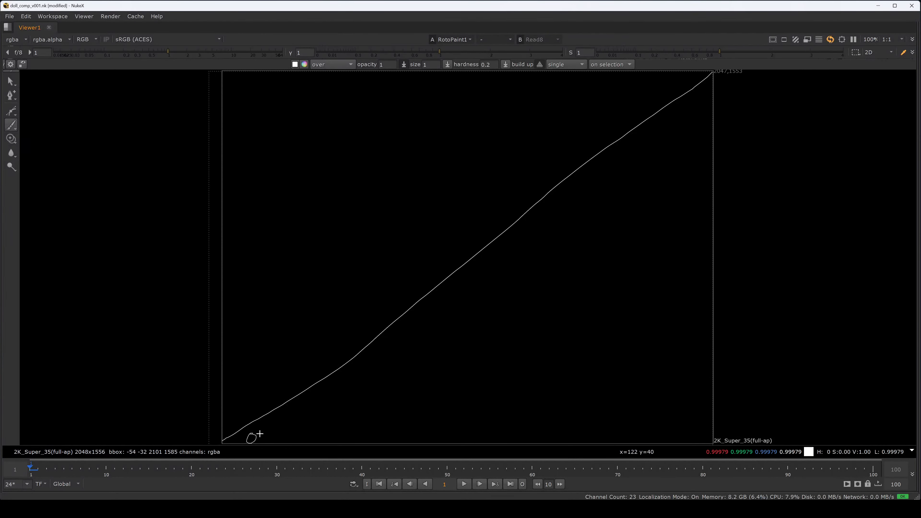
Label the diagonal graph with 1 and W at its white end and B at its black end.
{"action": "left_click_drag", "start_coordinate": [704, 442], "coordinate": [706, 425]}
{"action": "left_click_drag", "start_coordinate": [668, 351], "coordinate": [687, 353]}
{"action": "mouse_move", "coordinate": [281, 429]}
{"action": "left_mouse_down"}
{"action": "mouse_move", "coordinate": [289, 427]}
{"action": "mouse_move", "coordinate": [280, 430]}
{"action": "left_mouse_up"}
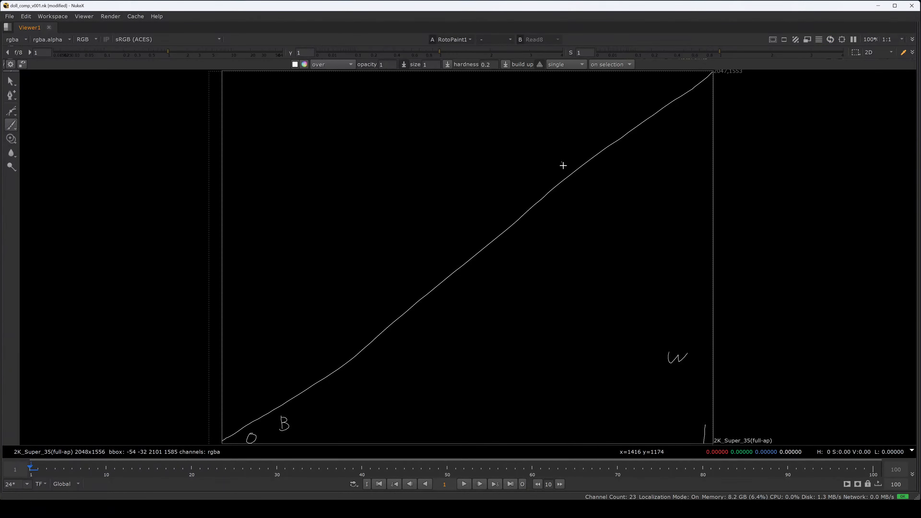
Paint an ellipse around the middle of the diagonal and hatch its inside to mark the midtones.
{"action": "mouse_move", "coordinate": [573, 185]}
{"action": "left_mouse_down"}
{"action": "mouse_move", "coordinate": [413, 211]}
{"action": "mouse_move", "coordinate": [479, 360]}
{"action": "mouse_move", "coordinate": [519, 189]}
{"action": "left_mouse_up"}
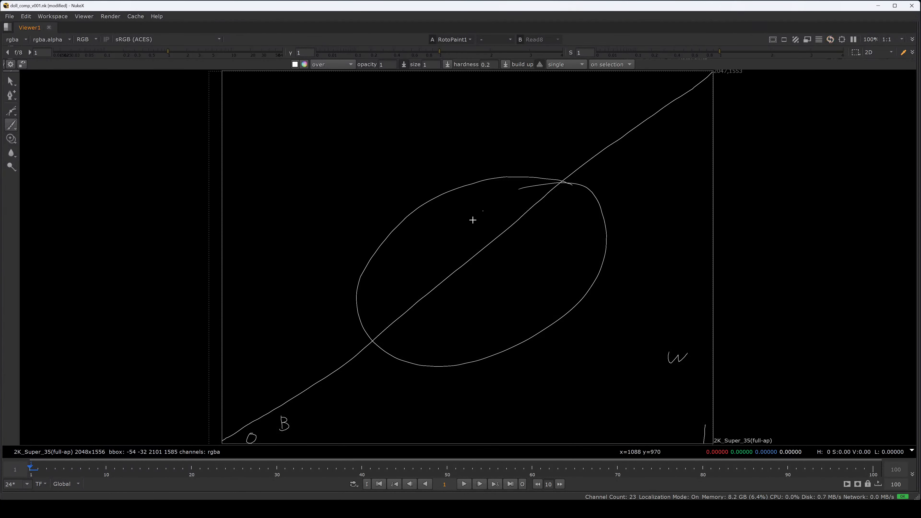
{"action": "mouse_move", "coordinate": [445, 212]}
{"action": "left_mouse_down"}
{"action": "mouse_move", "coordinate": [372, 322]}
{"action": "mouse_move", "coordinate": [406, 322]}
{"action": "left_mouse_up"}
{"action": "left_click_drag", "start_coordinate": [511, 206], "coordinate": [427, 342]}
{"action": "left_click_drag", "start_coordinate": [571, 207], "coordinate": [490, 320]}
{"action": "left_click_drag", "start_coordinate": [559, 240], "coordinate": [505, 335]}
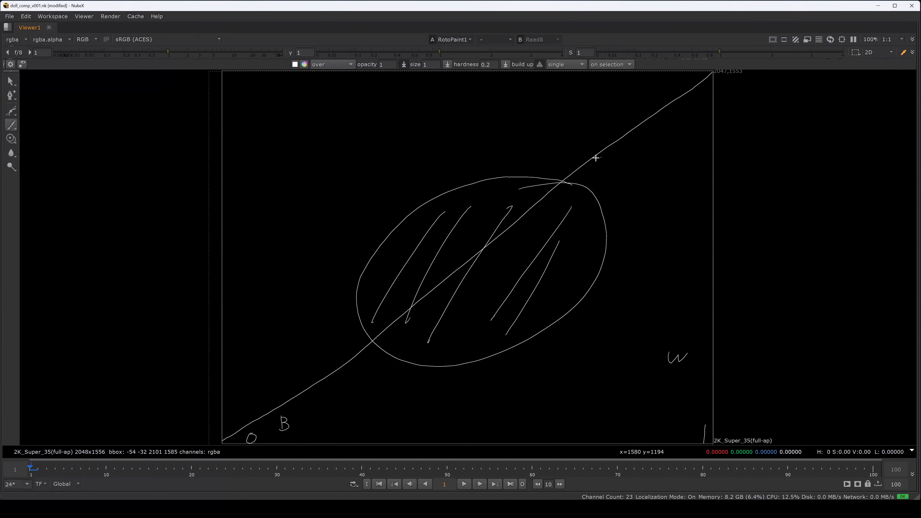
Paint three lines running from the ellipse towards the white end and three towards the black end.
{"action": "left_click_drag", "start_coordinate": [504, 178], "coordinate": [664, 71]}
{"action": "left_click_drag", "start_coordinate": [593, 197], "coordinate": [713, 109]}
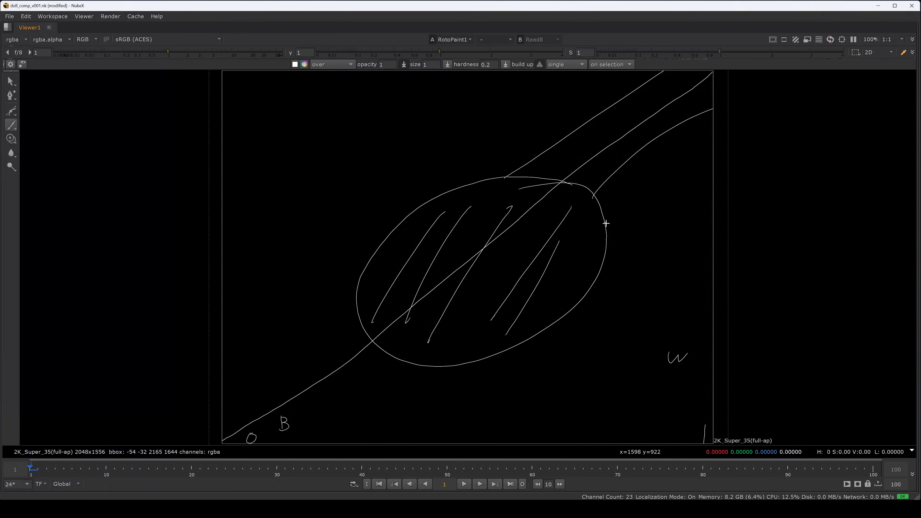
{"action": "left_click_drag", "start_coordinate": [606, 222], "coordinate": [700, 178]}
{"action": "left_click_drag", "start_coordinate": [358, 294], "coordinate": [241, 394]}
{"action": "left_click_drag", "start_coordinate": [357, 360], "coordinate": [260, 442]}
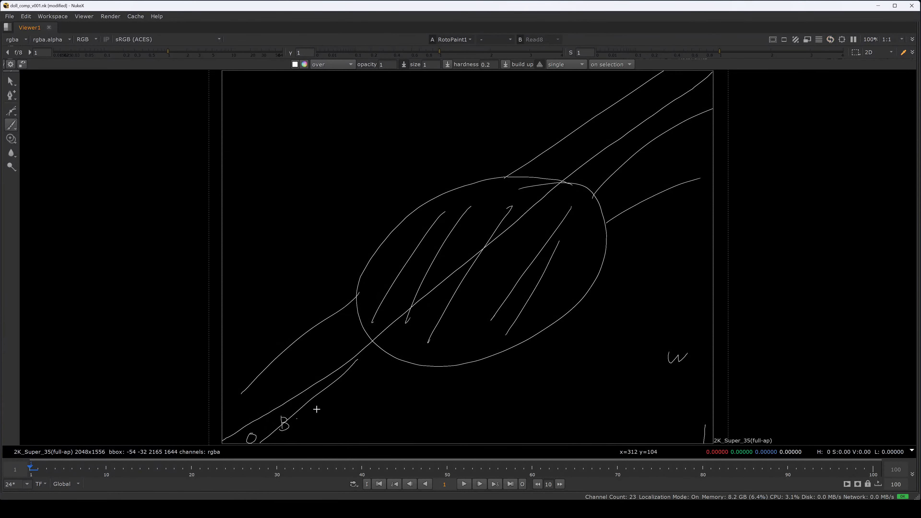
{"action": "left_click_drag", "start_coordinate": [388, 379], "coordinate": [311, 442]}
Write "Gamma" beside the lower edge of the midtone ellipse.
{"action": "mouse_move", "coordinate": [574, 325]}
{"action": "left_mouse_down"}
{"action": "mouse_move", "coordinate": [560, 340]}
{"action": "mouse_move", "coordinate": [575, 343]}
{"action": "left_mouse_up"}
{"action": "left_click_drag", "start_coordinate": [567, 338], "coordinate": [578, 337]}
{"action": "left_click_drag", "start_coordinate": [575, 338], "coordinate": [575, 349]}
{"action": "left_click_drag", "start_coordinate": [586, 337], "coordinate": [625, 340]}
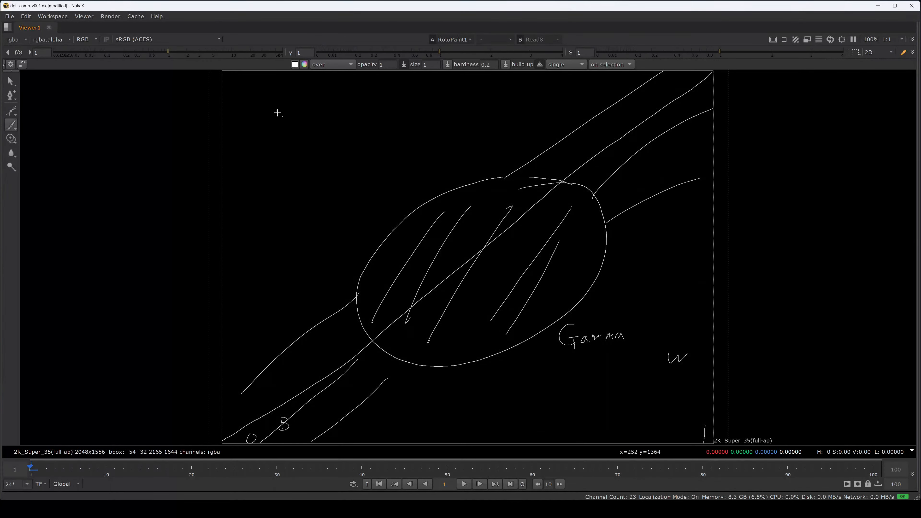
Write "Brigthness" above the graph and underline it.
{"action": "left_click_drag", "start_coordinate": [274, 98], "coordinate": [274, 129]}
{"action": "mouse_move", "coordinate": [291, 127]}
{"action": "left_mouse_down"}
{"action": "mouse_move", "coordinate": [305, 116]}
{"action": "mouse_move", "coordinate": [319, 135]}
{"action": "mouse_move", "coordinate": [341, 112]}
{"action": "mouse_move", "coordinate": [336, 130]}
{"action": "left_mouse_up"}
{"action": "left_click", "coordinate": [303, 110]}
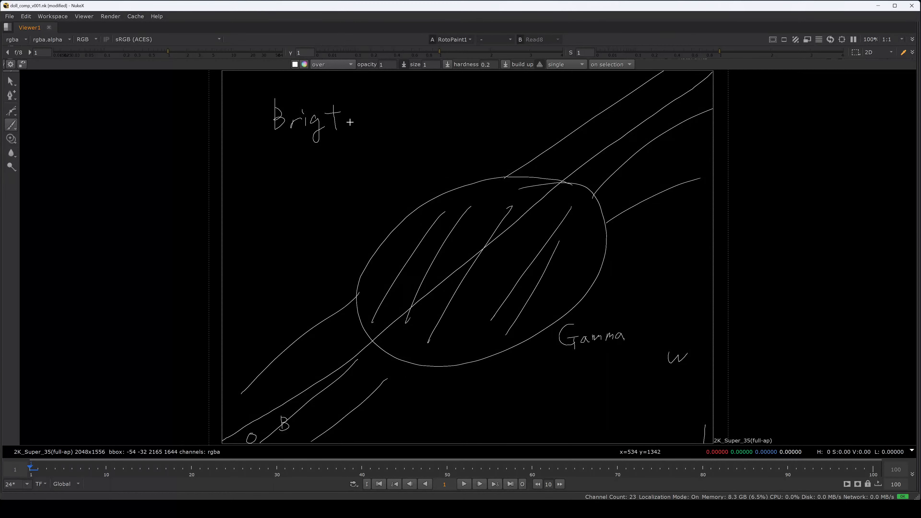
{"action": "mouse_move", "coordinate": [346, 99]}
{"action": "left_mouse_down"}
{"action": "mouse_move", "coordinate": [347, 128]}
{"action": "mouse_move", "coordinate": [373, 129]}
{"action": "left_mouse_up"}
{"action": "left_click_drag", "start_coordinate": [373, 121], "coordinate": [407, 137]}
{"action": "left_click_drag", "start_coordinate": [253, 155], "coordinate": [467, 146]}
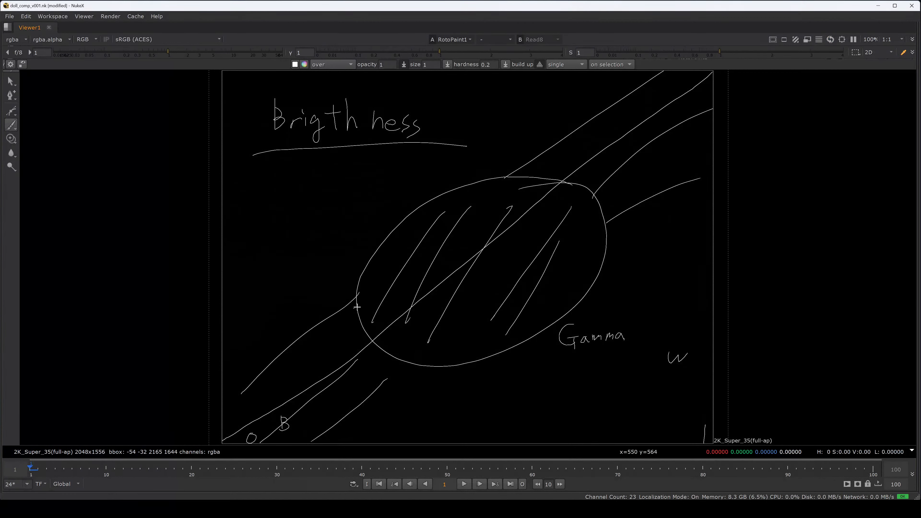
Switch the brush to red at size 51 and paint a thick line over the diagonal, thickening its upper end.
{"action": "left_click", "coordinate": [304, 64]}
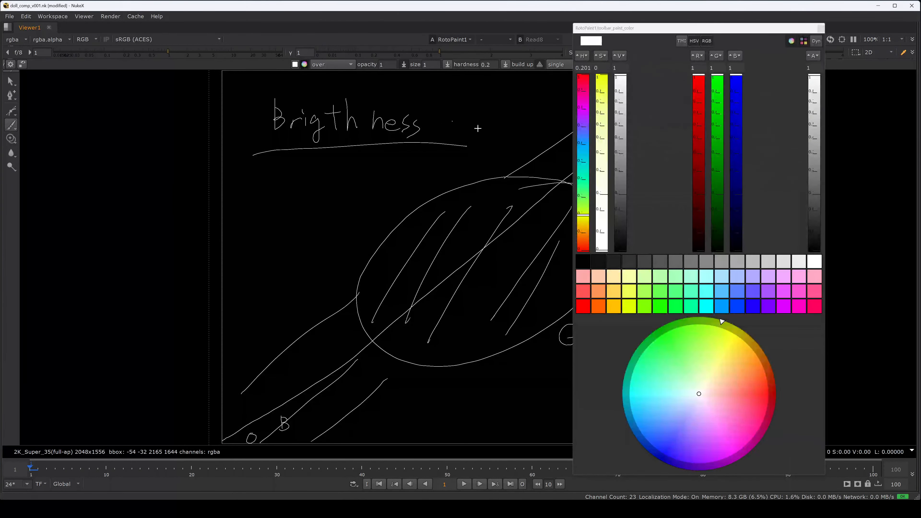
{"action": "left_click", "coordinate": [583, 306]}
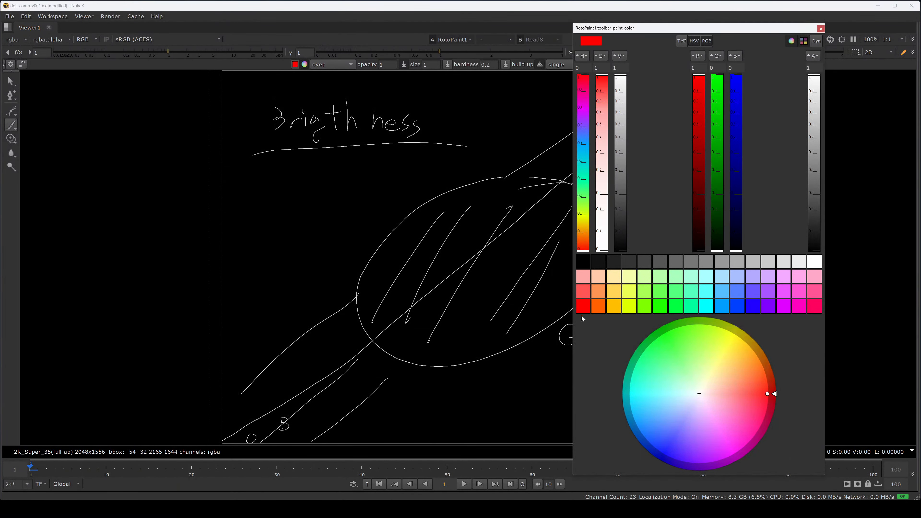
{"action": "left_click", "coordinate": [820, 28]}
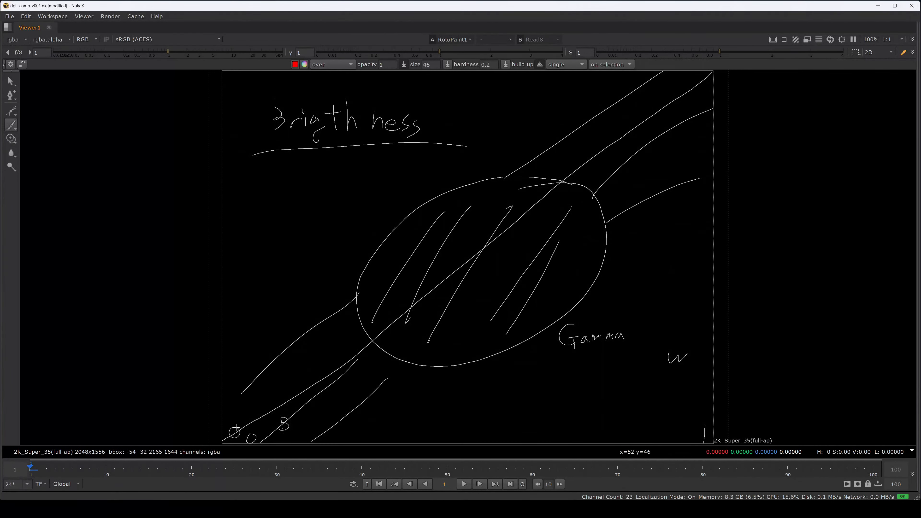
{"action": "mouse_move", "coordinate": [233, 433]}
{"action": "left_mouse_down", "text": "shift"}
{"action": "mouse_move", "coordinate": [223, 441]}
{"action": "mouse_move", "coordinate": [289, 390]}
{"action": "left_mouse_up", "text": "shift"}
{"action": "key", "text": "ctrl+z"}
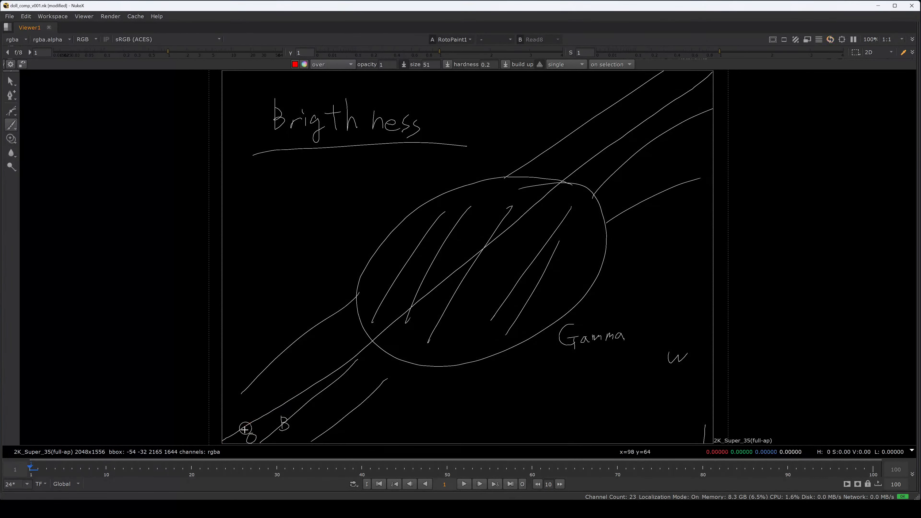
{"action": "mouse_move", "coordinate": [223, 441]}
{"action": "left_mouse_down"}
{"action": "mouse_move", "coordinate": [408, 309]}
{"action": "mouse_move", "coordinate": [659, 95]}
{"action": "mouse_move", "coordinate": [702, 74]}
{"action": "left_mouse_up"}
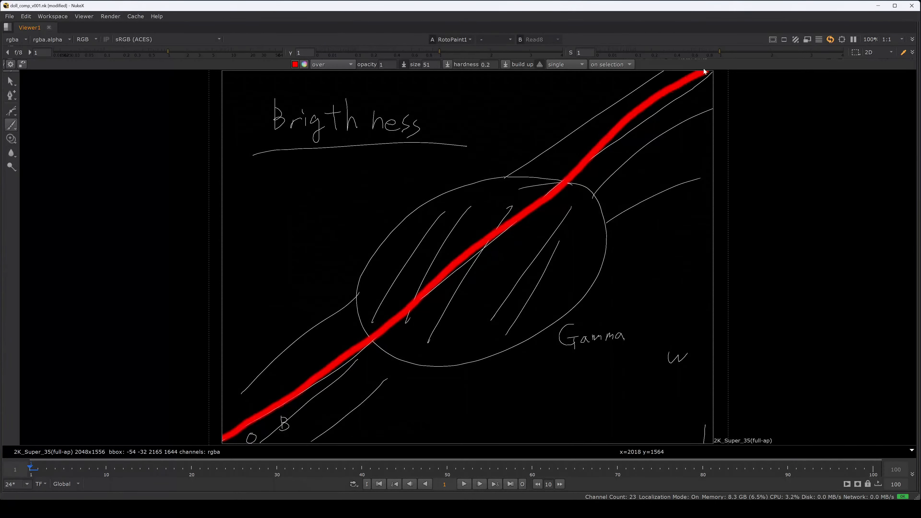
{"action": "left_click_drag", "start_coordinate": [591, 161], "coordinate": [602, 157]}
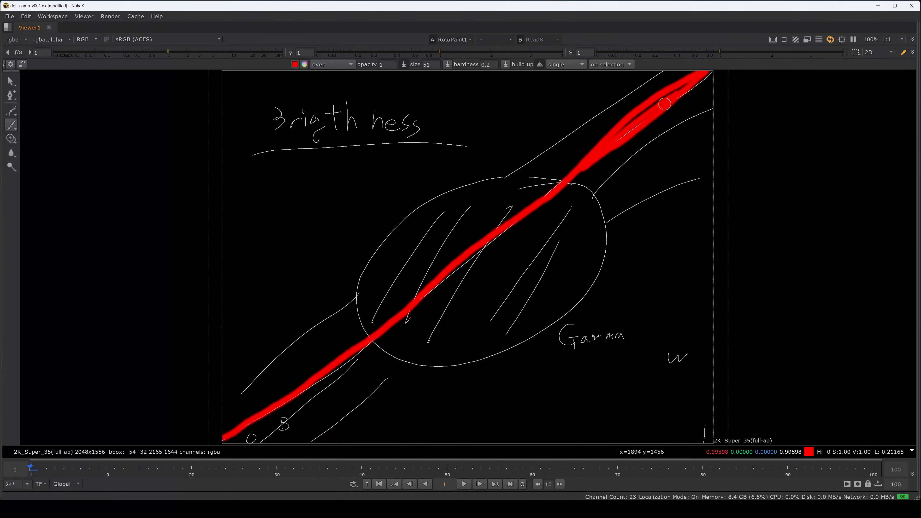
Switch the brush to bright green at size 23, try a line and a vertical stroke above the red diagonal, and undo both.
{"action": "left_click", "coordinate": [304, 65]}
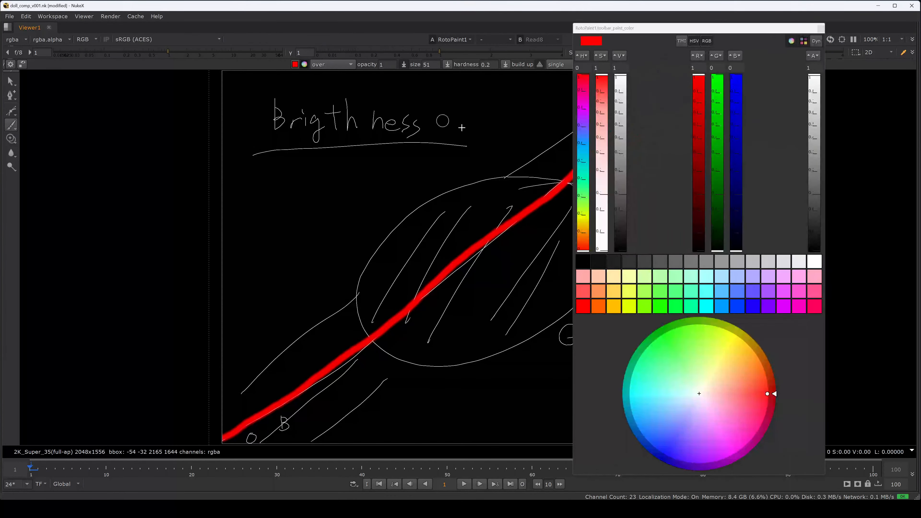
{"action": "left_click", "coordinate": [665, 310]}
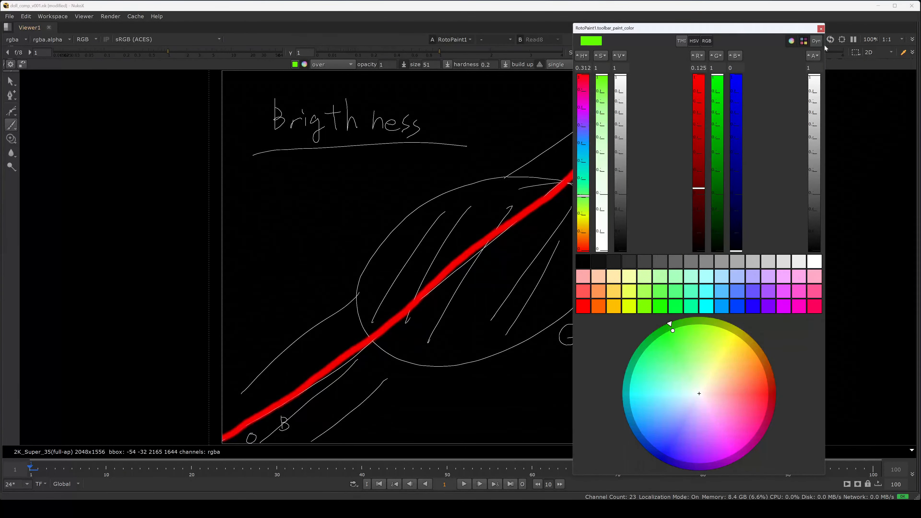
{"action": "left_click", "coordinate": [820, 27]}
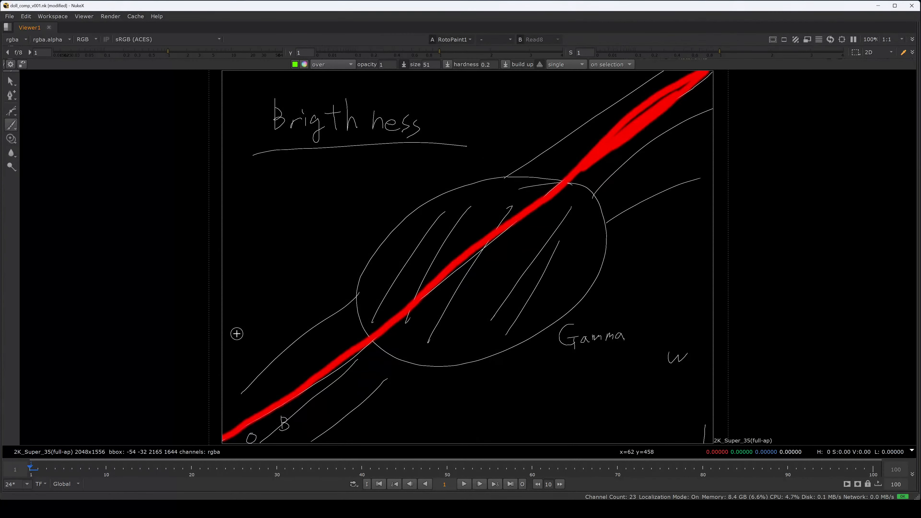
{"action": "mouse_move", "coordinate": [237, 334]}
{"action": "left_mouse_down", "text": "shift"}
{"action": "mouse_move", "coordinate": [463, 148]}
{"action": "mouse_move", "coordinate": [574, 71]}
{"action": "left_mouse_up", "text": "shift"}
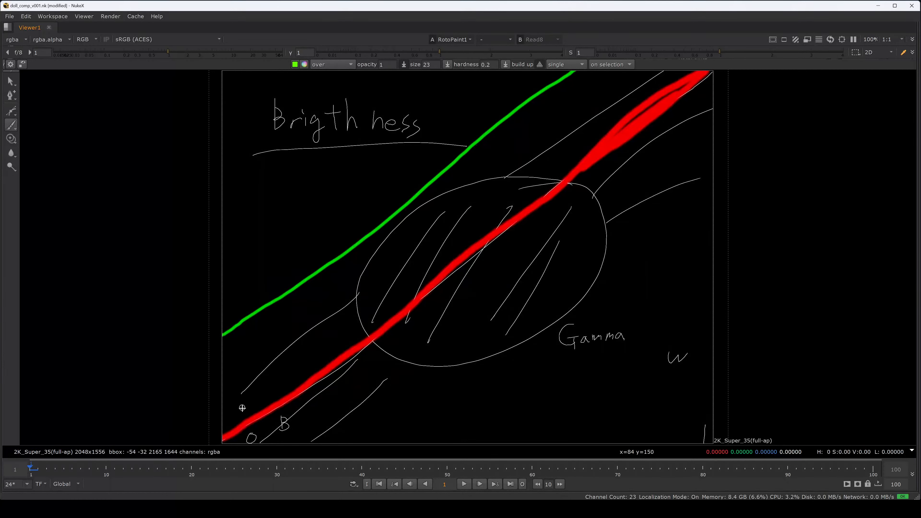
{"action": "left_click_drag", "start_coordinate": [243, 411], "coordinate": [241, 345]}
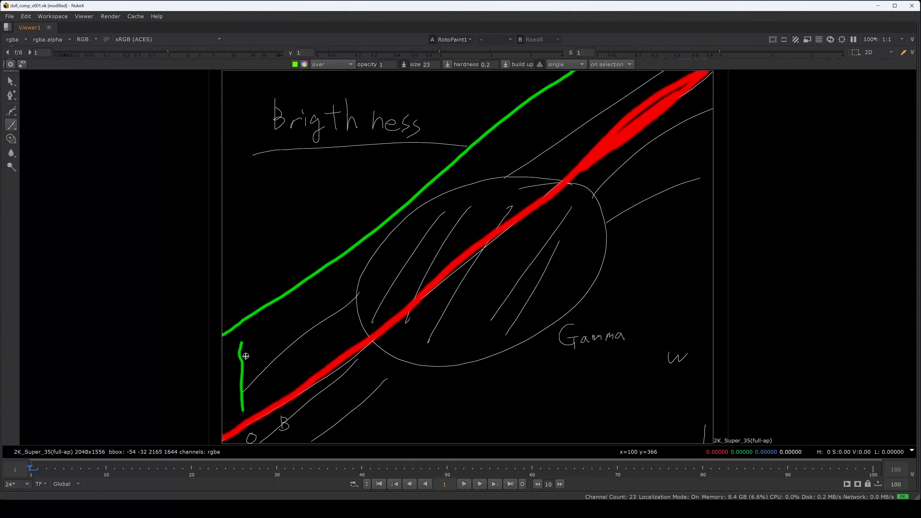
{"action": "key", "text": "ctrl+z"}
{"action": "key", "text": "ctrl+z"}
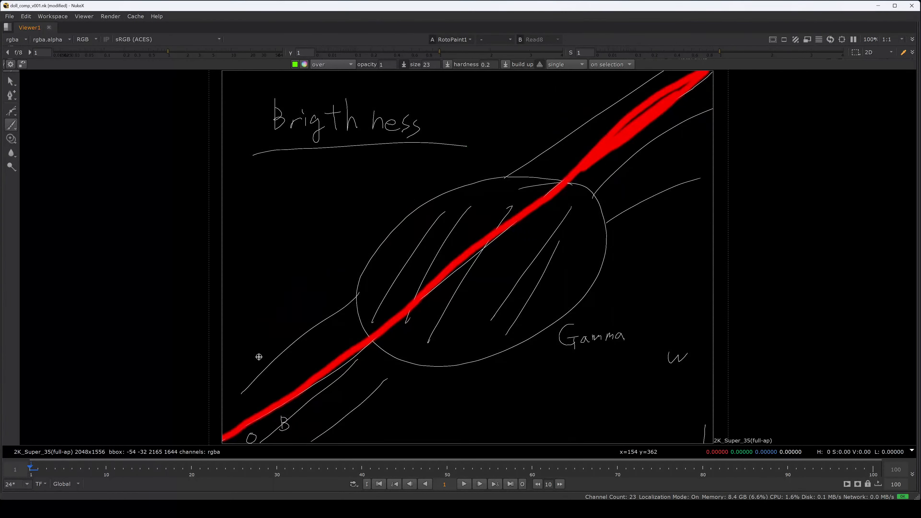
{"action": "mouse_move", "coordinate": [228, 349]}
{"action": "left_mouse_down"}
{"action": "mouse_move", "coordinate": [626, 98]}
{"action": "mouse_move", "coordinate": [690, 73]}
{"action": "left_mouse_up"}
{"action": "key", "text": "ctrl+z"}
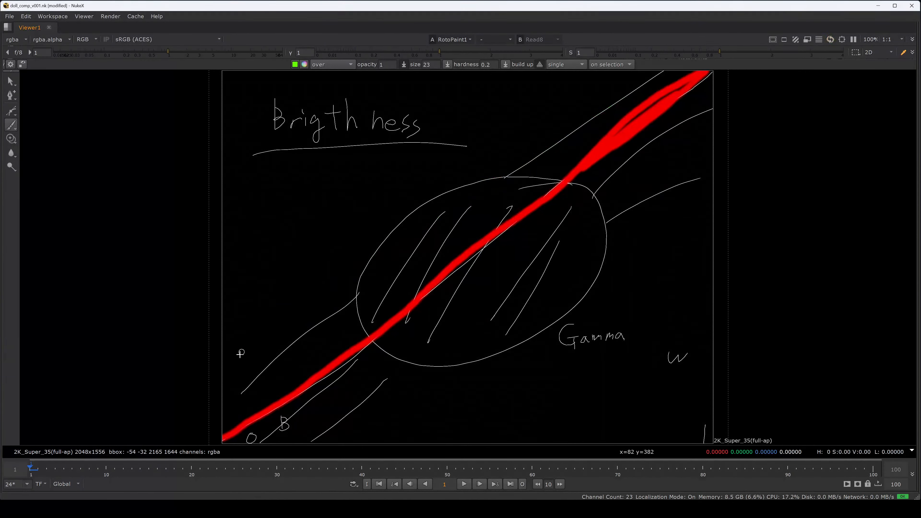
{"action": "mouse_move", "coordinate": [223, 353]}
{"action": "left_mouse_down"}
{"action": "mouse_move", "coordinate": [355, 260]}
{"action": "mouse_move", "coordinate": [687, 72]}
{"action": "left_mouse_up"}
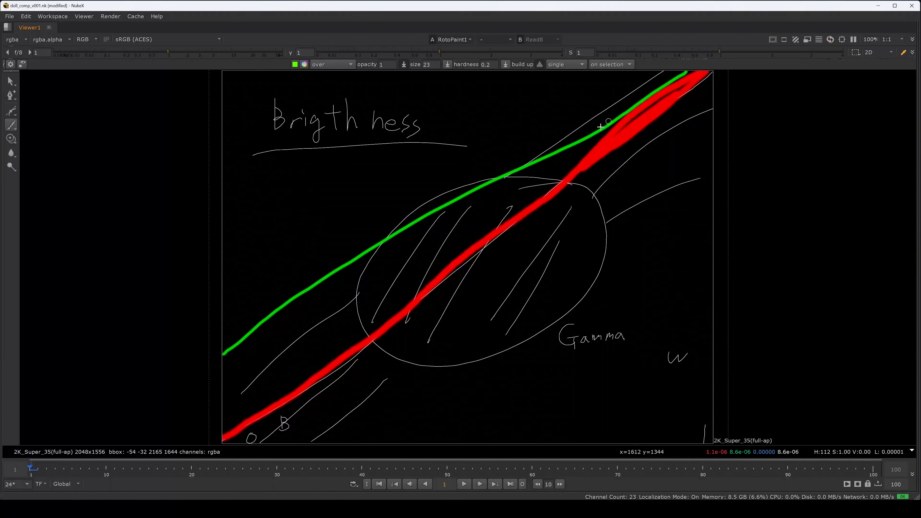
{"action": "key", "text": "ctrl+z"}
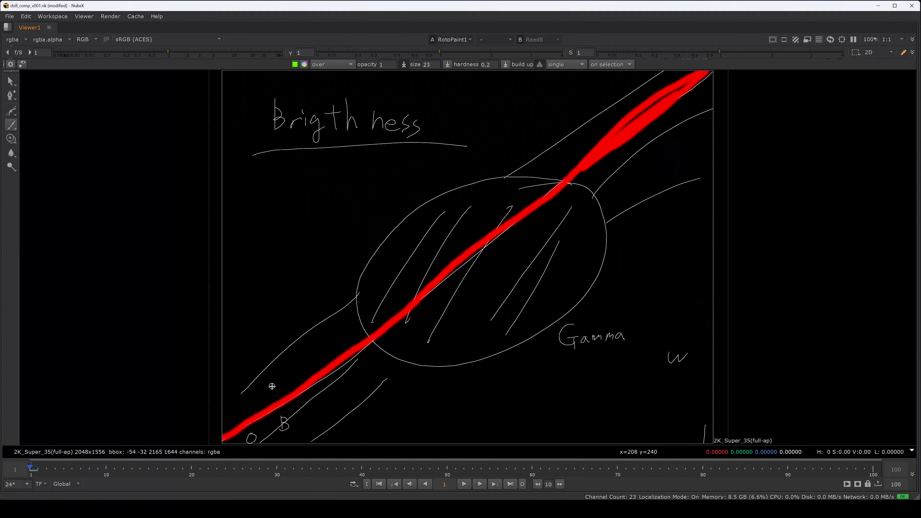
Paint a green line parallel to and above the red diagonal, with four upward arrows between the two lines.
{"action": "left_click_drag", "start_coordinate": [224, 365], "coordinate": [645, 71]}
{"action": "left_click_drag", "start_coordinate": [280, 384], "coordinate": [277, 337]}
{"action": "left_click_drag", "start_coordinate": [272, 355], "coordinate": [336, 300]}
{"action": "mouse_move", "coordinate": [327, 324]}
{"action": "left_mouse_down"}
{"action": "mouse_move", "coordinate": [336, 299]}
{"action": "mouse_move", "coordinate": [346, 309]}
{"action": "left_mouse_up"}
{"action": "left_click_drag", "start_coordinate": [450, 263], "coordinate": [445, 222]}
{"action": "left_click_drag", "start_coordinate": [446, 223], "coordinate": [459, 232]}
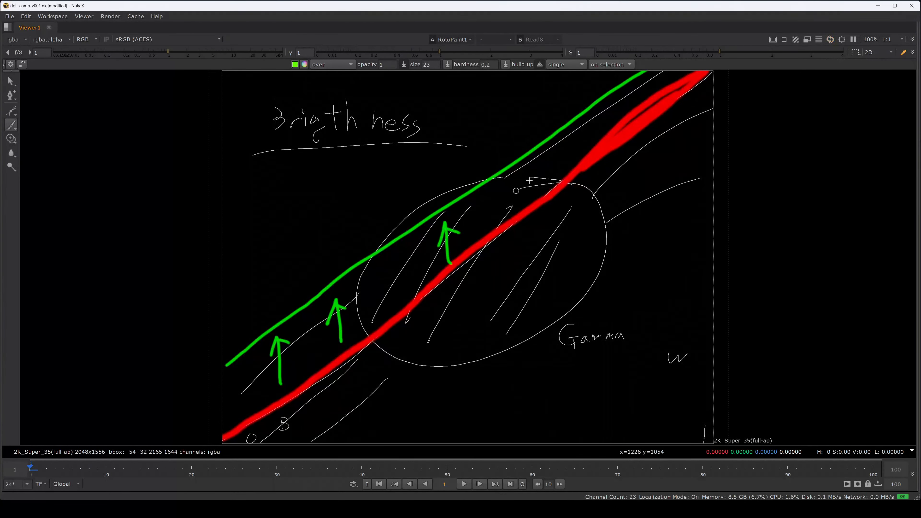
{"action": "left_click_drag", "start_coordinate": [566, 165], "coordinate": [565, 136]}
{"action": "left_click_drag", "start_coordinate": [566, 137], "coordinate": [572, 150]}
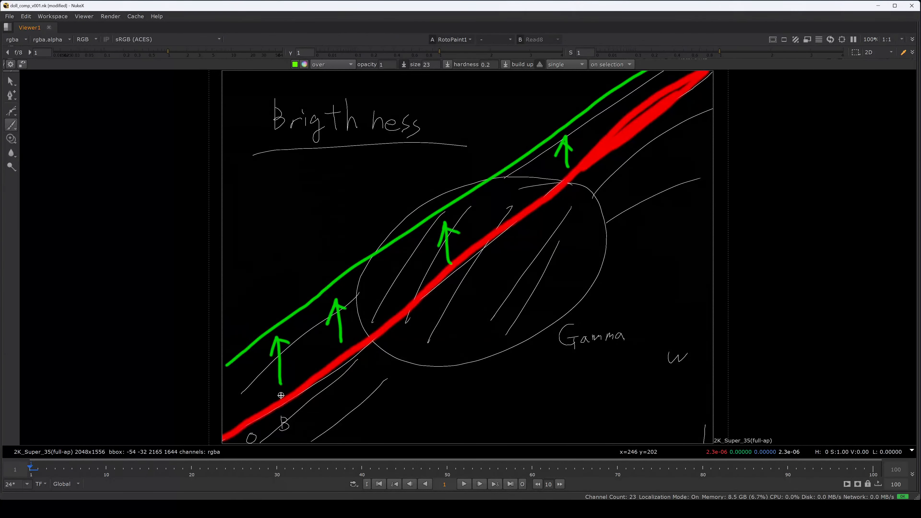
Return to the full layout, add the Ramp [Image] node in an empty part of the node graph, and view it in Viewer1.
{"action": "key", "text": "space"}
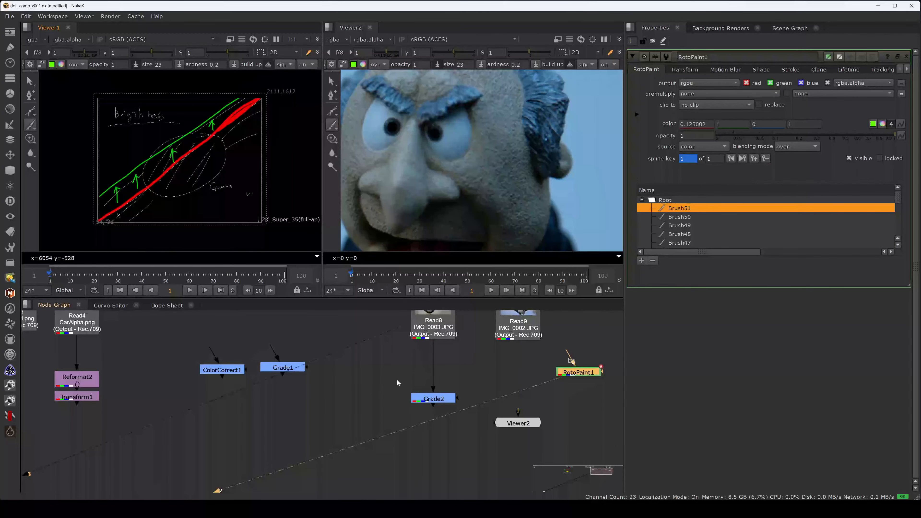
{"action": "middle_click_drag", "start_coordinate": [376, 393], "coordinate": [418, 356]}
{"action": "left_click", "coordinate": [356, 396]}
{"action": "middle_click_drag", "start_coordinate": [374, 467], "coordinate": [362, 411]}
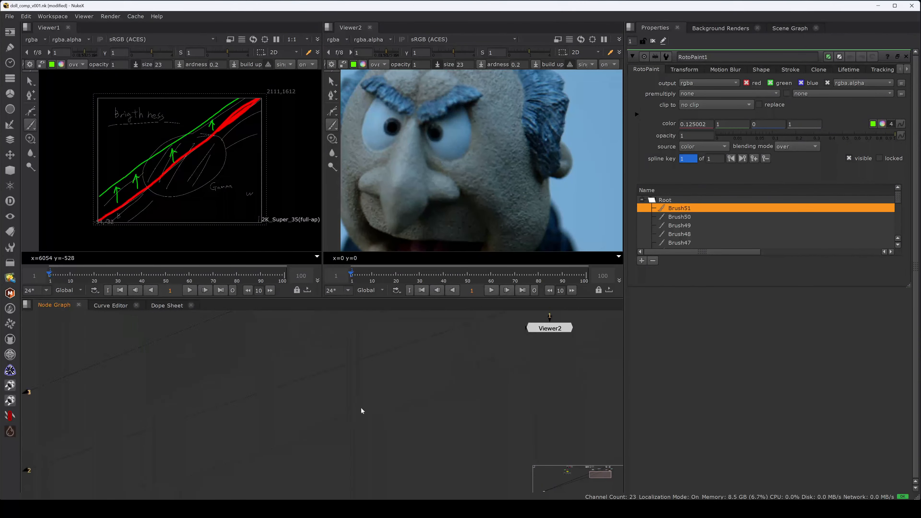
{"action": "key", "text": "Tab"}
{"action": "type", "text": "ramp"}
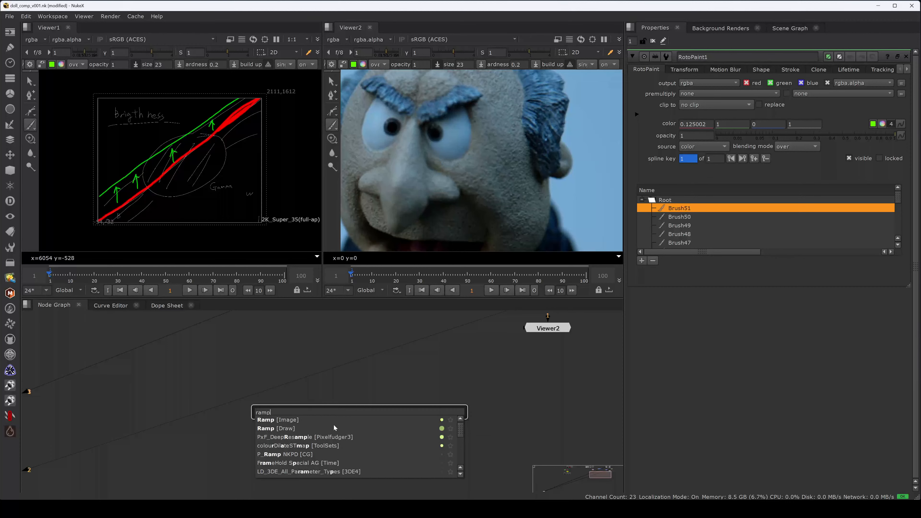
{"action": "left_click", "coordinate": [324, 420]}
{"action": "left_click_drag", "start_coordinate": [358, 414], "coordinate": [347, 414]}
{"action": "key", "text": "2"}
{"action": "left_click", "coordinate": [346, 384]}
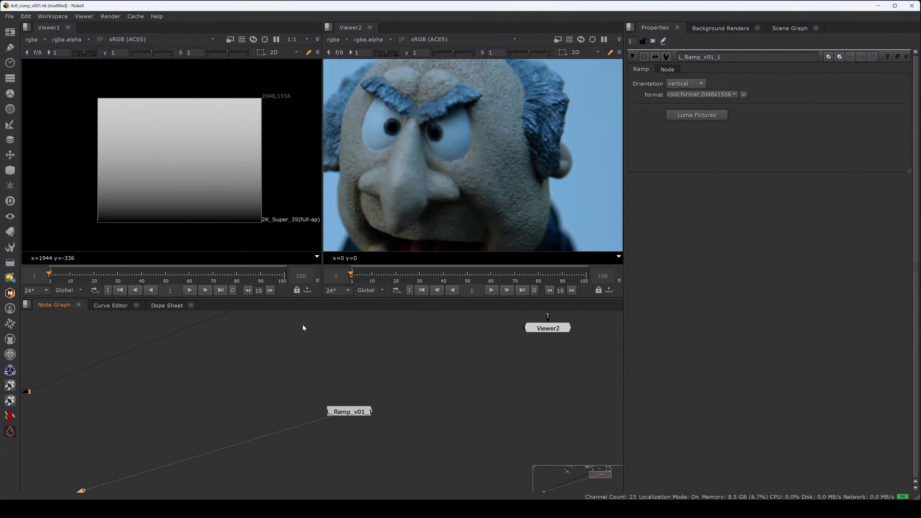
Set the ramp node's orientation to horizontal and shift the node slightly within the node graph.
{"action": "left_click", "coordinate": [348, 408]}
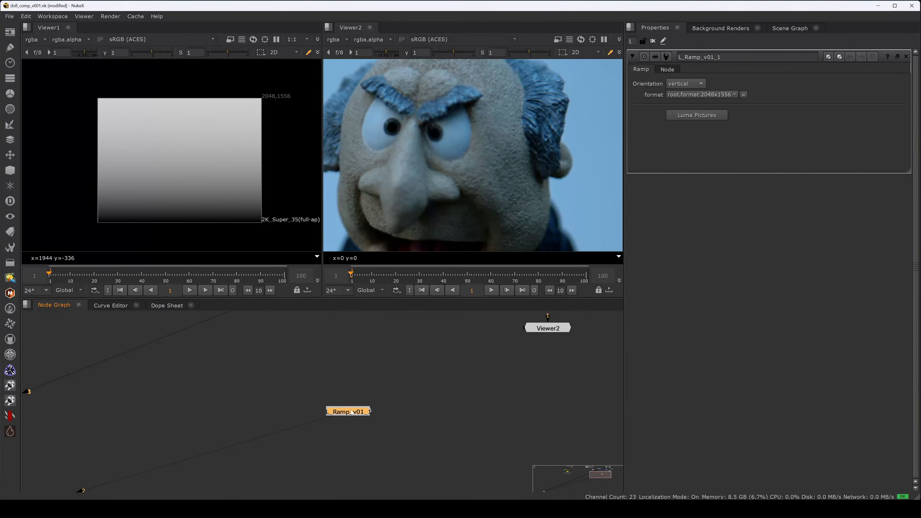
{"action": "left_click", "coordinate": [694, 83]}
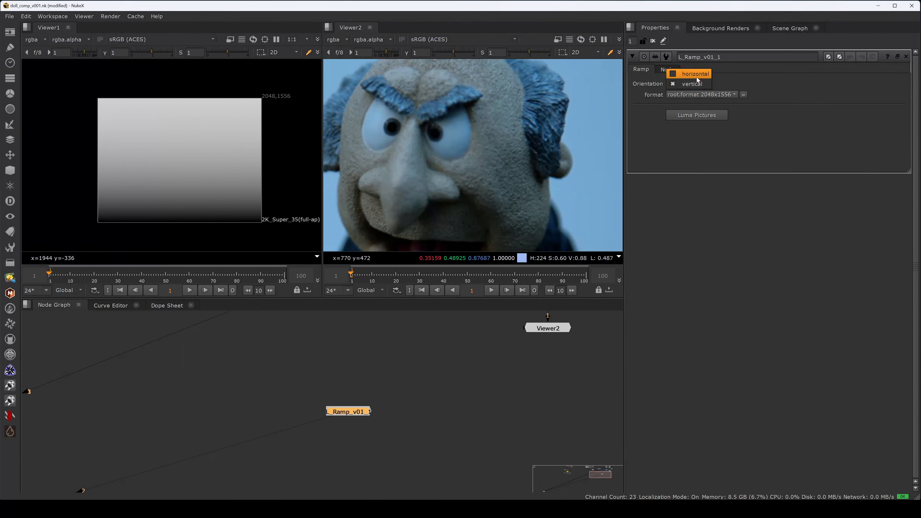
{"action": "left_click", "coordinate": [695, 74]}
{"action": "left_click_drag", "start_coordinate": [361, 413], "coordinate": [330, 384]}
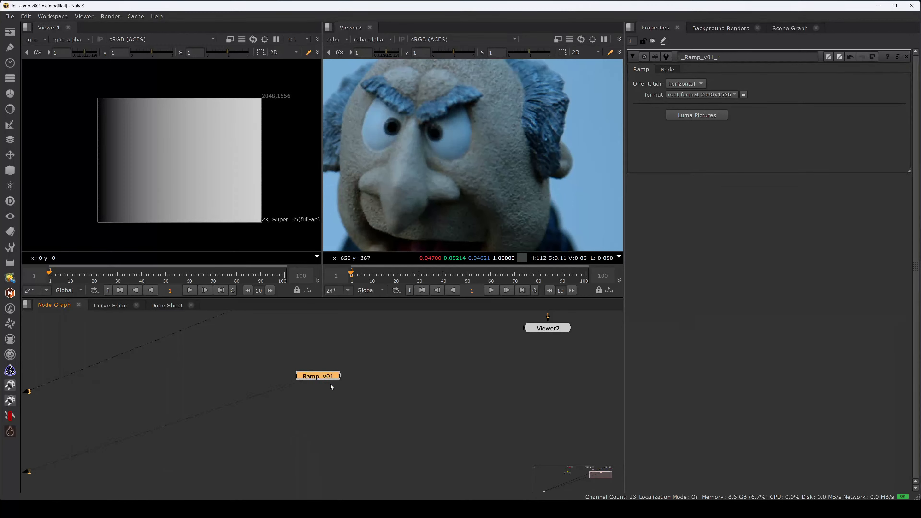
Add a ColorLookup node directly below the ramp node.
{"action": "left_click_drag", "start_coordinate": [358, 344], "coordinate": [244, 437]}
{"action": "key", "text": "Tab"}
{"action": "type", "text": "c"}
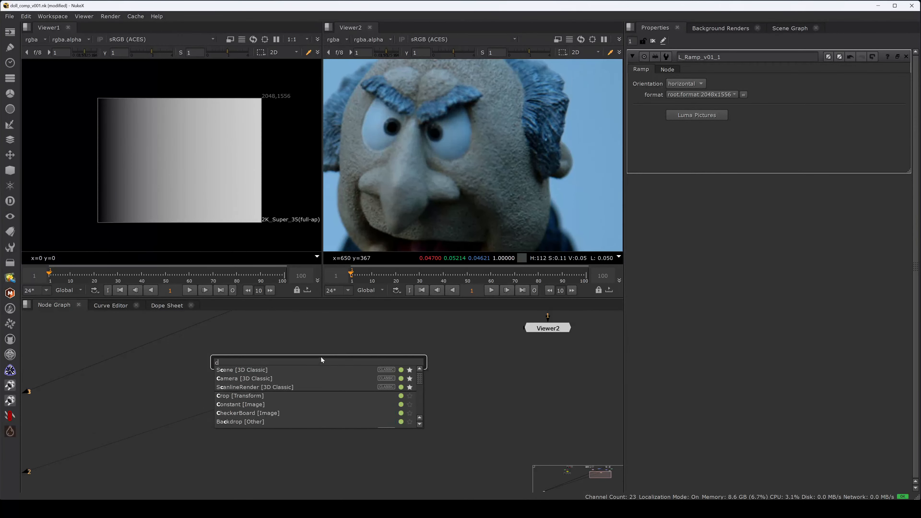
{"action": "type", "text": "ol"}
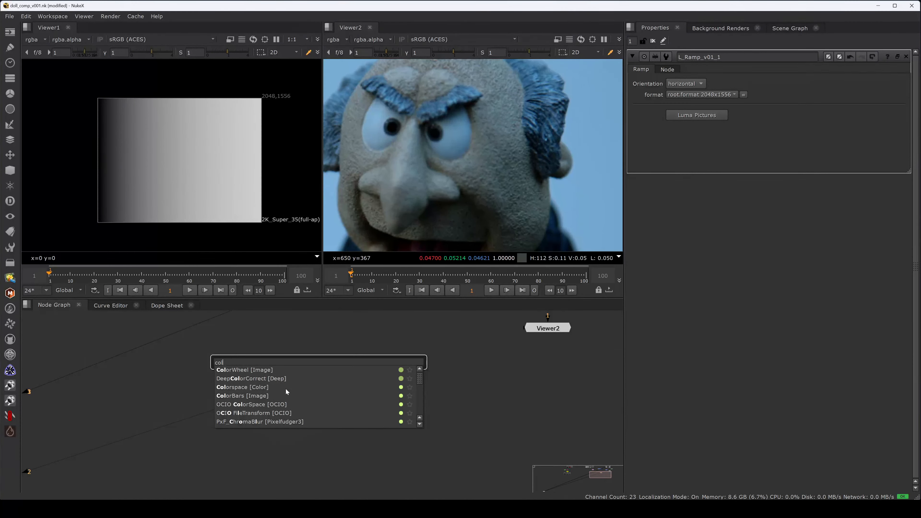
{"action": "type", "text": "sa"}
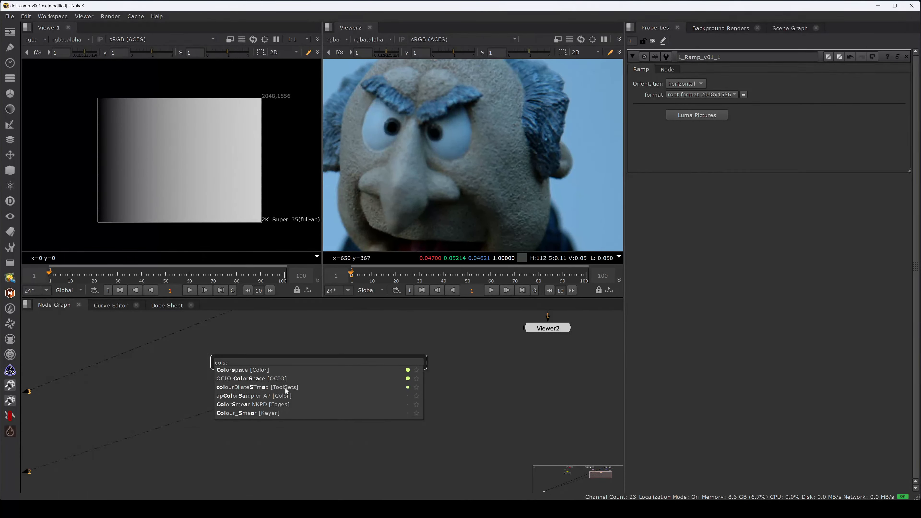
{"action": "key", "text": "BackSpace"}
{"action": "key", "text": "BackSpace"}
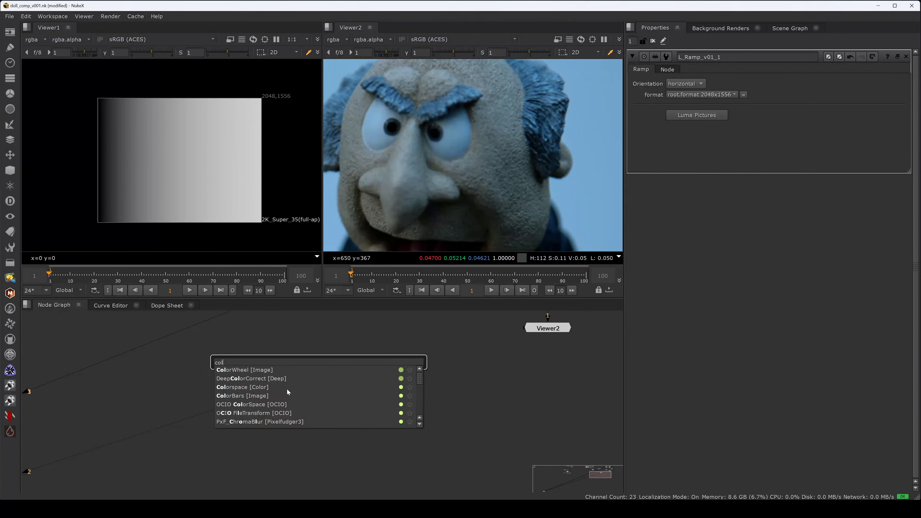
{"action": "type", "text": "ol"}
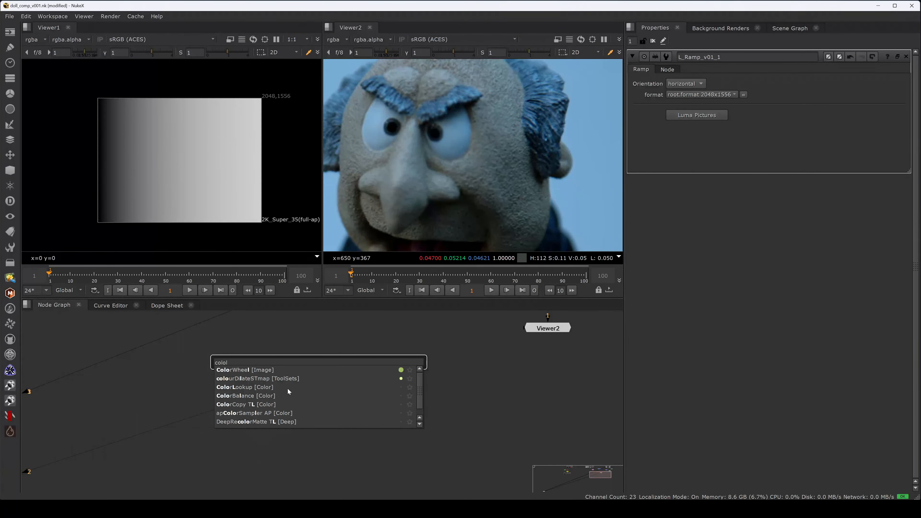
{"action": "key", "text": "BackSpace"}
{"action": "type", "text": "rlo"}
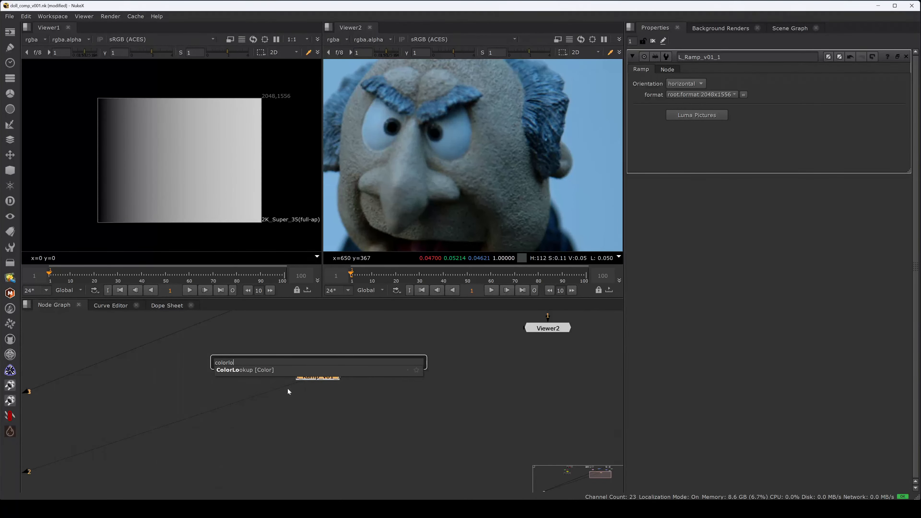
{"action": "key", "text": "Return"}
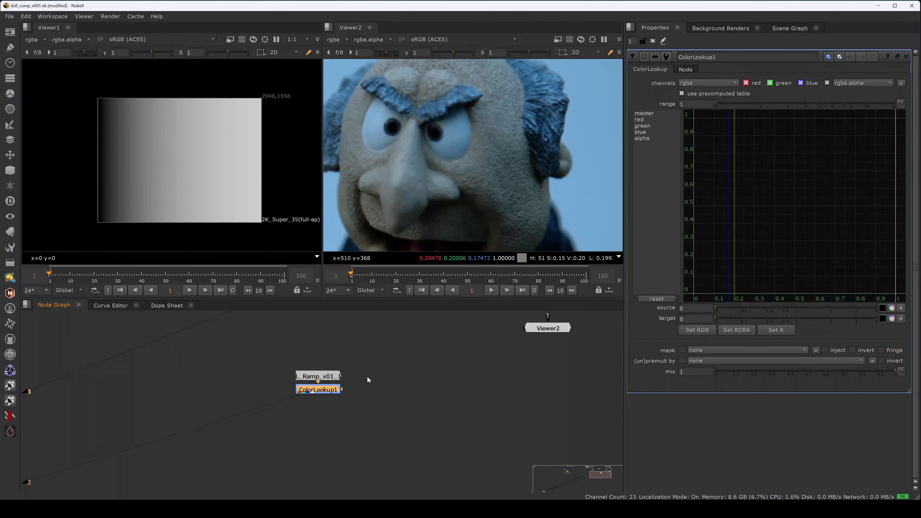
Move the ColorLookup node further below the ramp and display its master curve.
{"action": "left_click", "coordinate": [364, 379]}
{"action": "left_click", "coordinate": [326, 391]}
{"action": "left_click", "coordinate": [324, 392]}
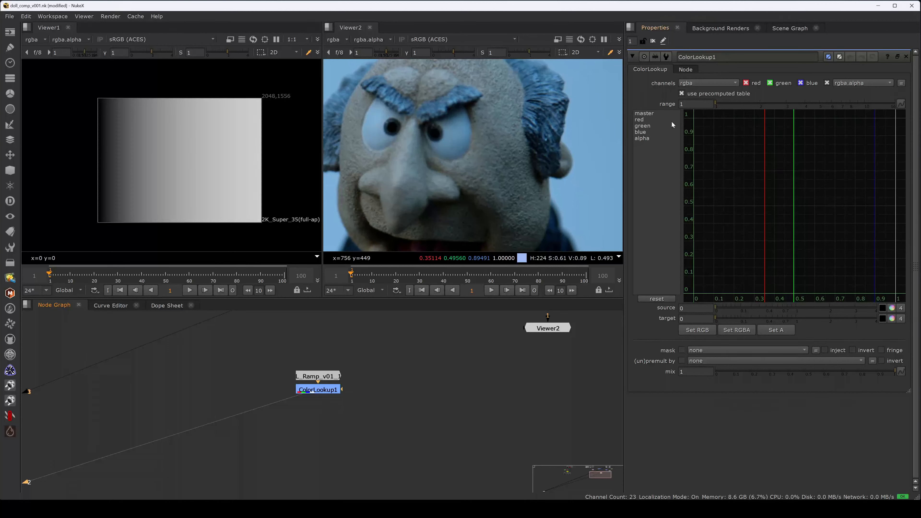
{"action": "left_click", "coordinate": [693, 330]}
{"action": "left_click_drag", "start_coordinate": [325, 392], "coordinate": [324, 410]}
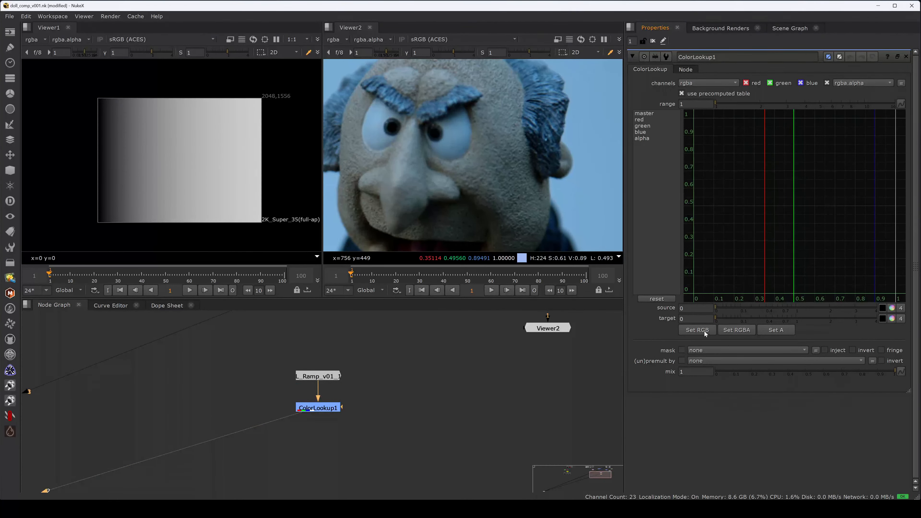
{"action": "left_click", "coordinate": [655, 113]}
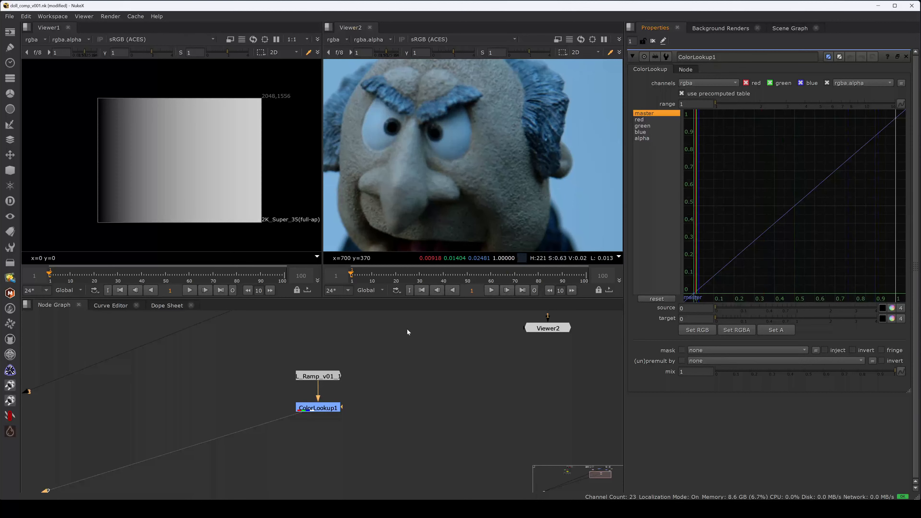
Discard the Grade node added below ColorLookup and insert one between the ramp and ColorLookup instead.
{"action": "key", "text": "g"}
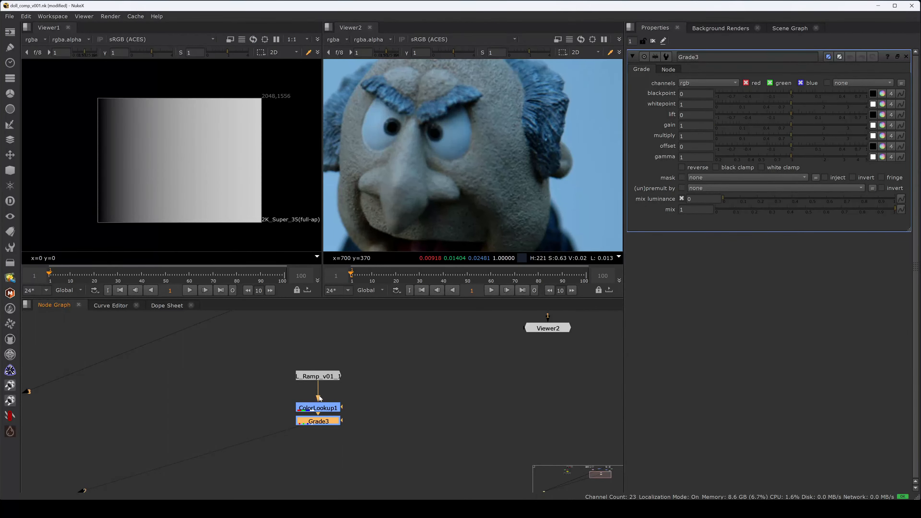
{"action": "key", "text": "Delete"}
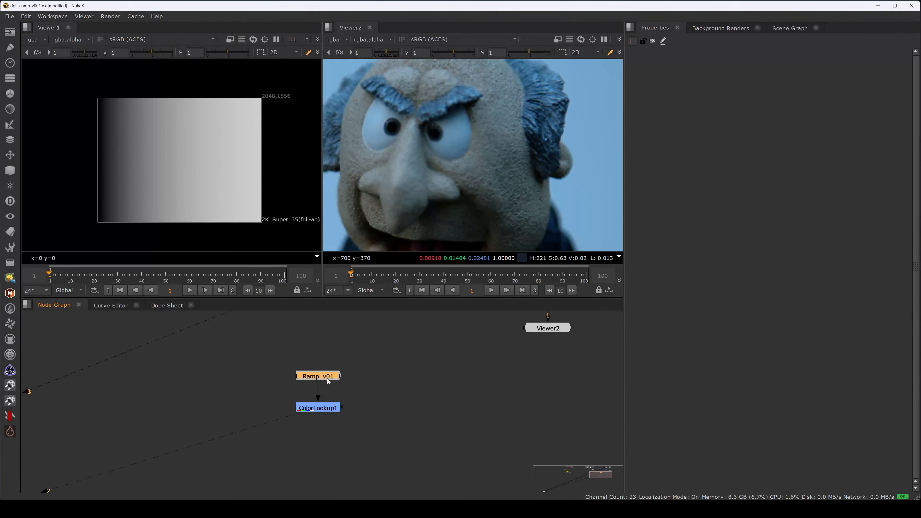
{"action": "key", "text": "g"}
Open the ColorLookup node's properties and show its master and red curves together.
{"action": "double_click", "coordinate": [329, 405]}
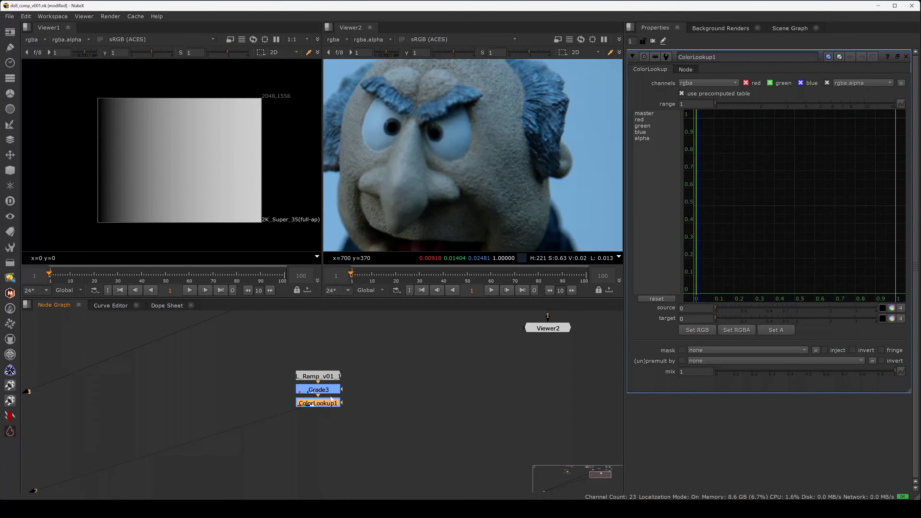
{"action": "left_click", "coordinate": [331, 397]}
{"action": "left_click", "coordinate": [648, 119]}
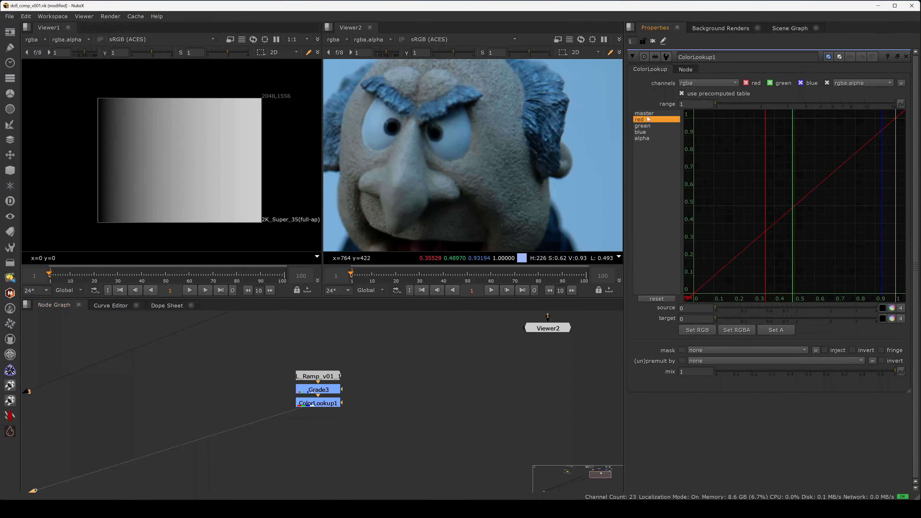
{"action": "left_click", "coordinate": [644, 113], "text": "shift"}
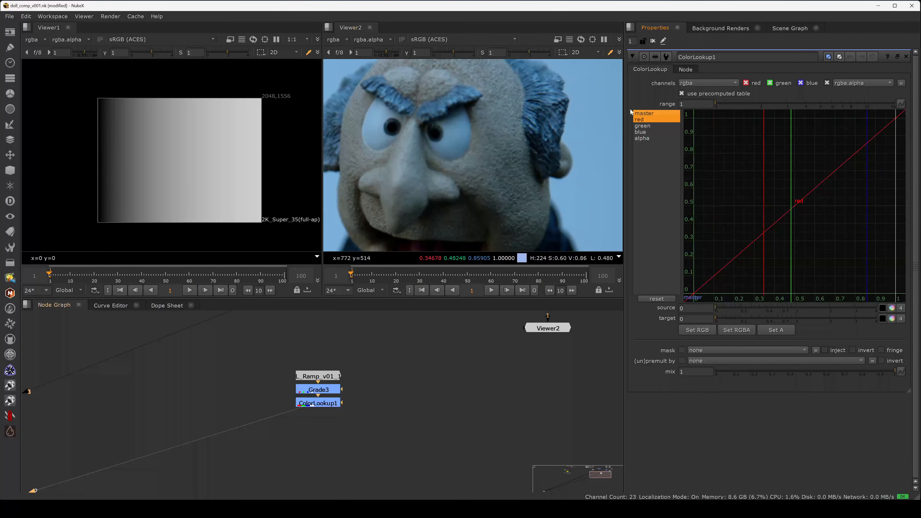
Float the Grade3 properties over Viewer2, fit the ramp in Viewer1, and show ColorLookup's properties alongside.
{"action": "left_click", "coordinate": [330, 390]}
{"action": "double_click", "coordinate": [330, 391]}
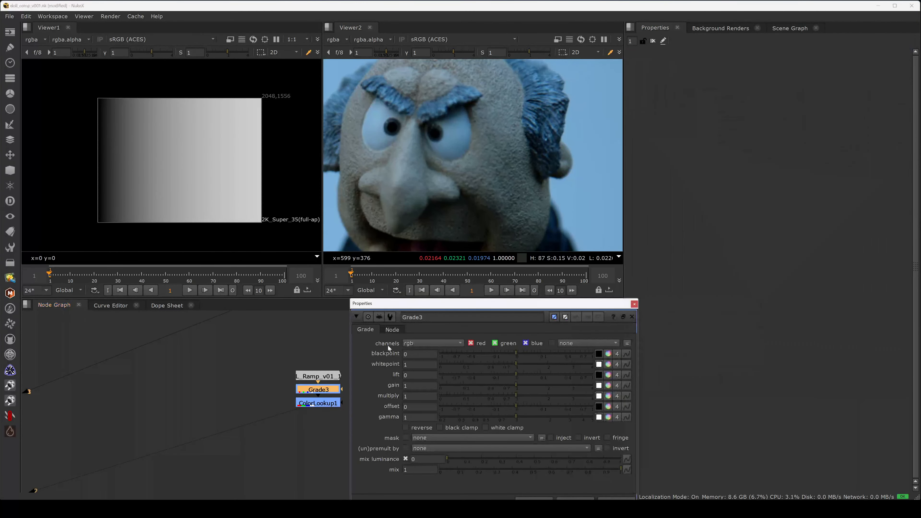
{"action": "left_click_drag", "start_coordinate": [435, 308], "coordinate": [177, 252]}
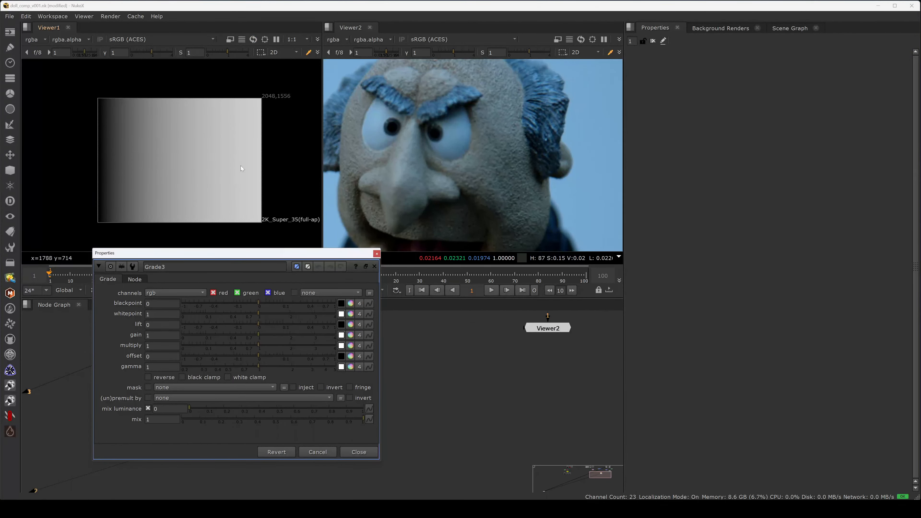
{"action": "key", "text": "f"}
{"action": "middle_click_drag", "start_coordinate": [484, 374], "coordinate": [643, 356]}
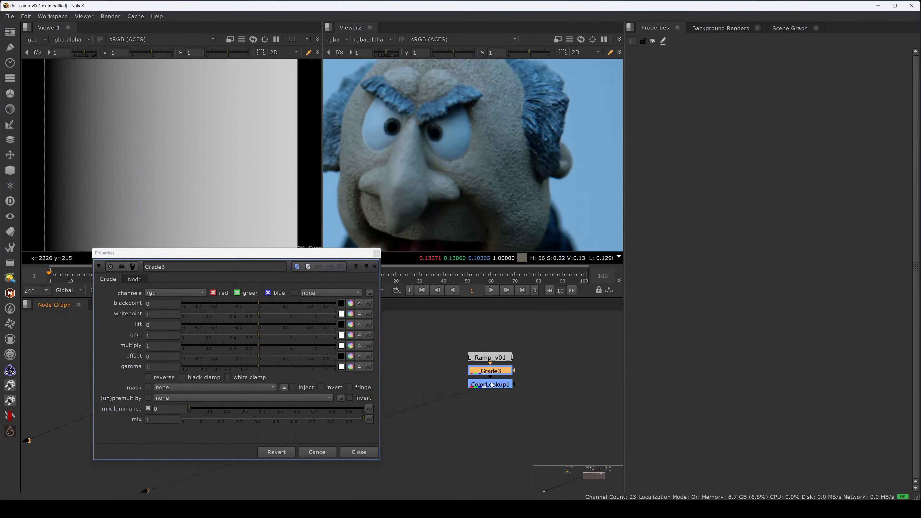
{"action": "double_click", "coordinate": [495, 385]}
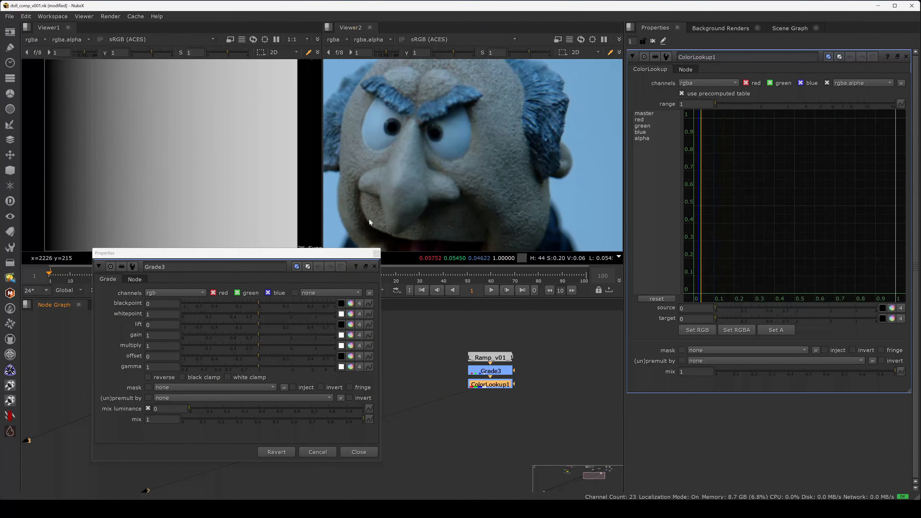
{"action": "left_click_drag", "start_coordinate": [315, 254], "coordinate": [546, 65]}
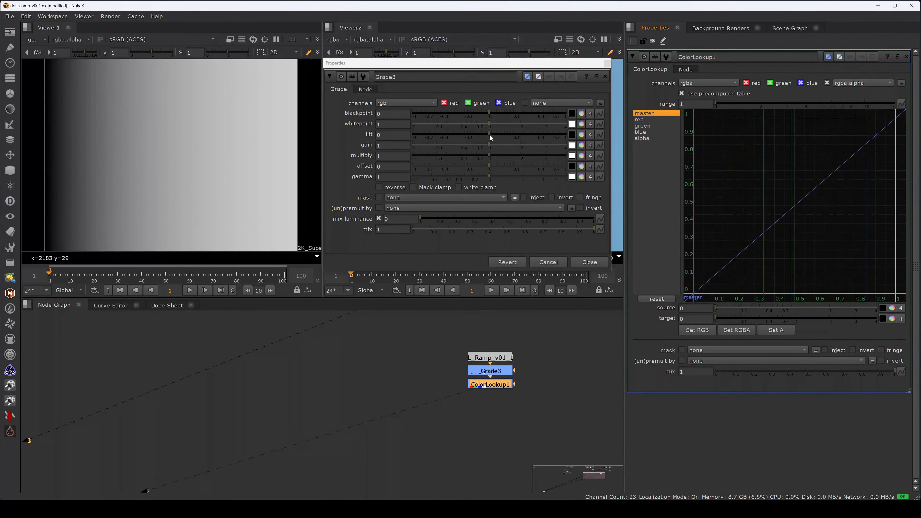
Raise Grade3's lift to 0.045 and reset the ColorLookup master curve.
{"action": "mouse_move", "coordinate": [490, 134]}
{"action": "left_mouse_down"}
{"action": "mouse_move", "coordinate": [518, 138]}
{"action": "mouse_move", "coordinate": [481, 138]}
{"action": "mouse_move", "coordinate": [504, 141]}
{"action": "mouse_move", "coordinate": [495, 147]}
{"action": "mouse_move", "coordinate": [492, 134]}
{"action": "mouse_move", "coordinate": [501, 134]}
{"action": "mouse_move", "coordinate": [484, 135]}
{"action": "mouse_move", "coordinate": [514, 136]}
{"action": "mouse_move", "coordinate": [506, 136]}
{"action": "left_mouse_up"}
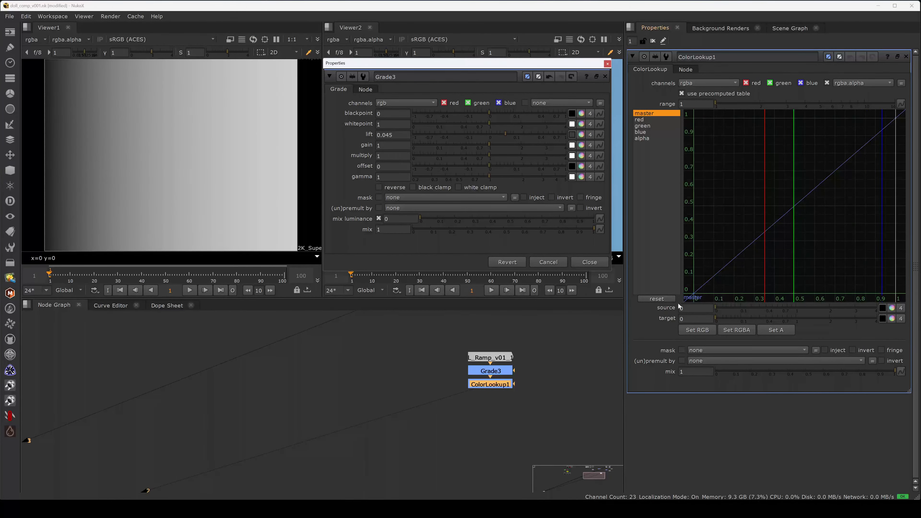
{"action": "left_click", "coordinate": [668, 300]}
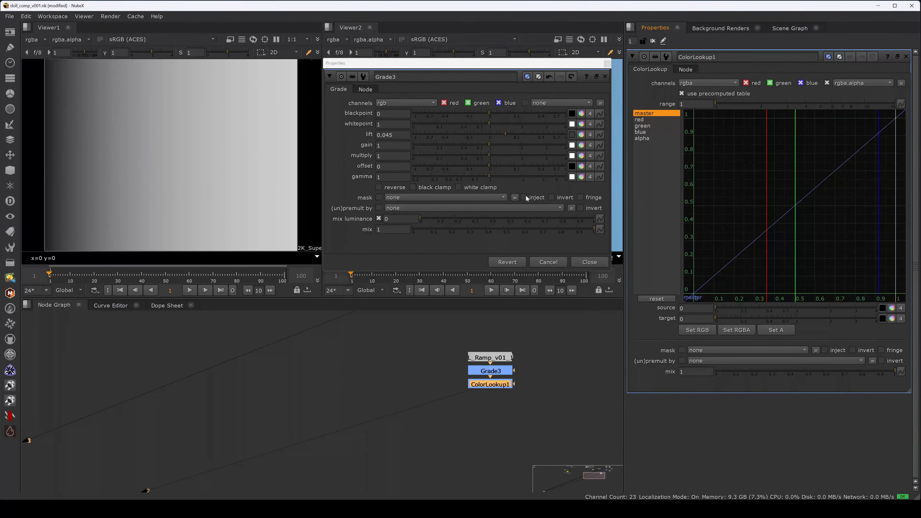
Add a Sampler node at the end of the ramp chain and delete the ColorLookup node above it.
{"action": "right_click", "coordinate": [370, 348]}
{"action": "mouse_move", "coordinate": [434, 120]}
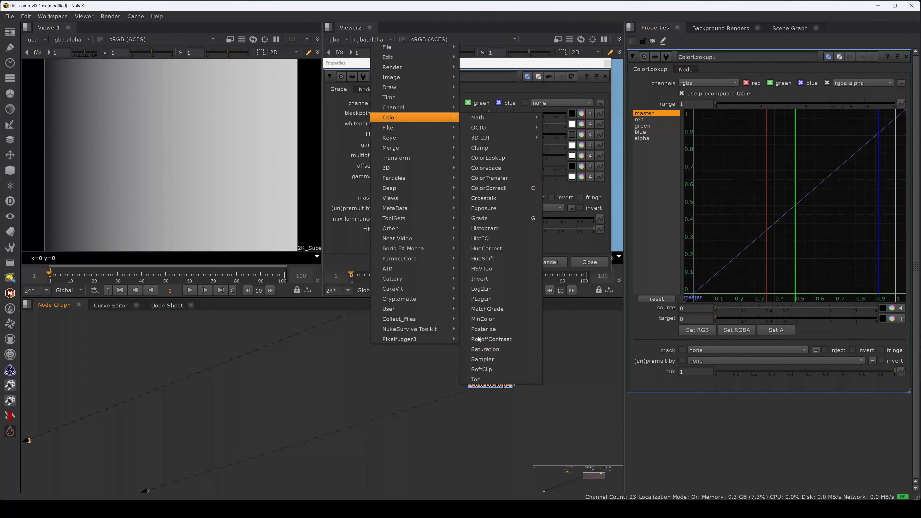
{"action": "left_click", "coordinate": [485, 359]}
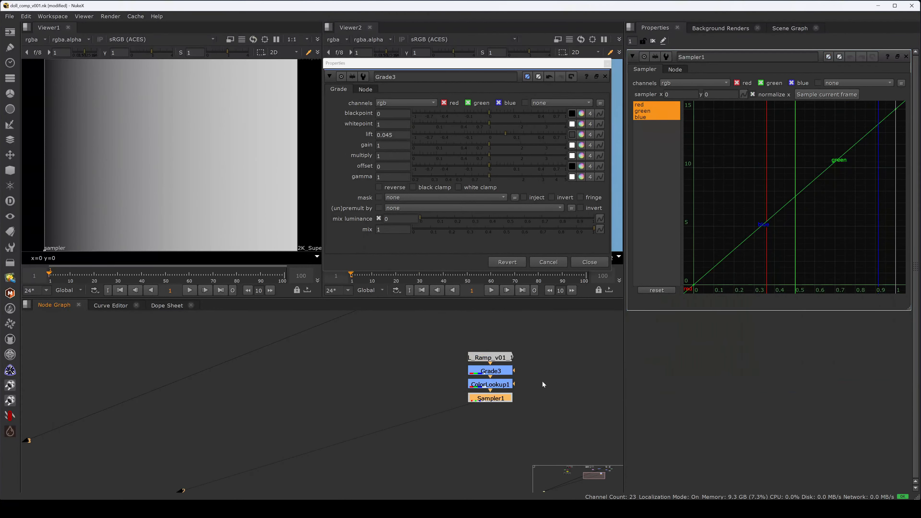
{"action": "left_click", "coordinate": [504, 385]}
{"action": "key", "text": "ctrl+shift+x"}
{"action": "left_click_drag", "start_coordinate": [531, 385], "coordinate": [507, 387]}
{"action": "key", "text": "Delete"}
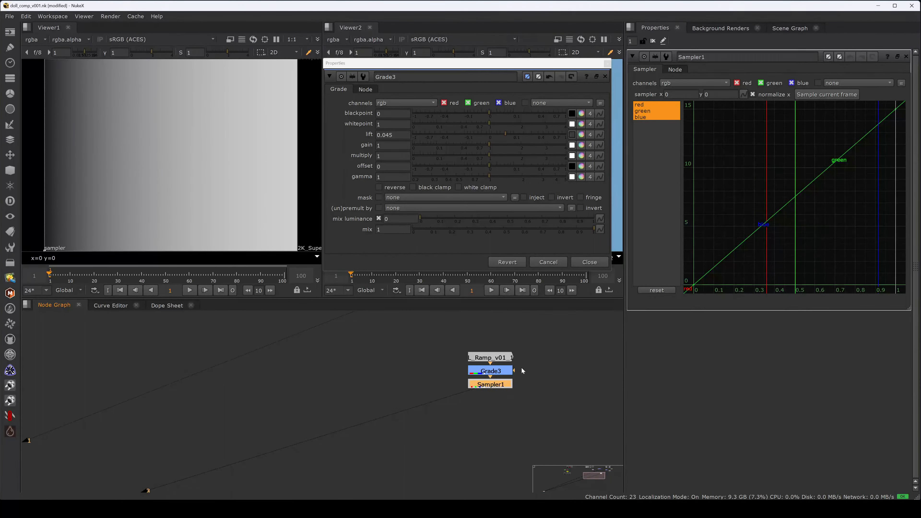
Raise Grade3's lift to about 0.155 and sample a large rectangular region of the ramp in Viewer1.
{"action": "left_click", "coordinate": [498, 371]}
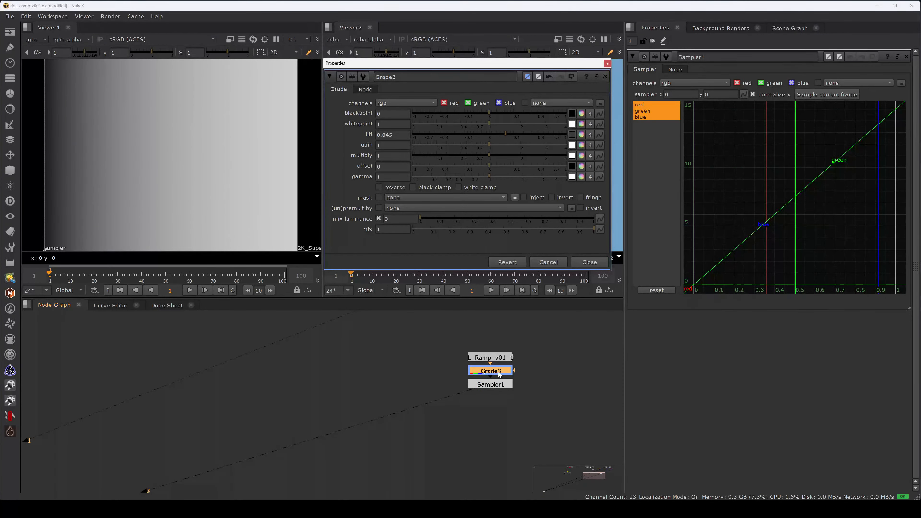
{"action": "left_click_drag", "start_coordinate": [478, 134], "coordinate": [518, 130]}
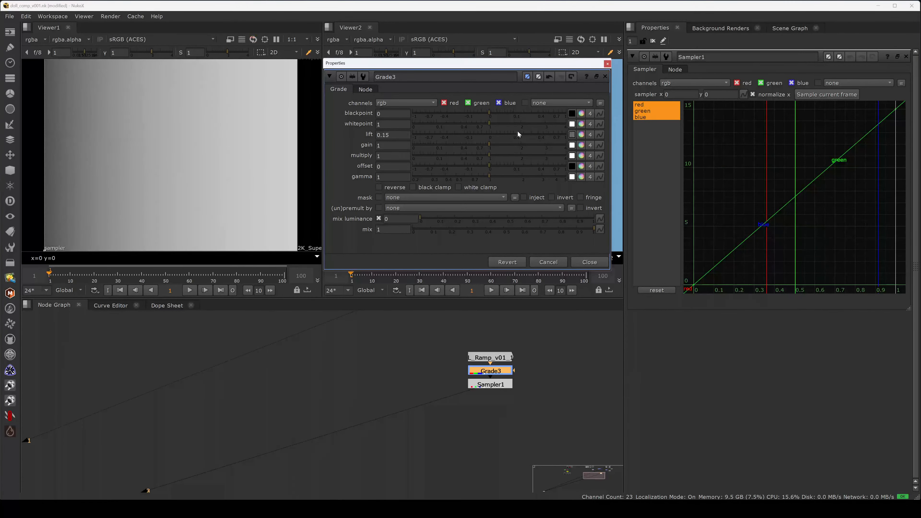
{"action": "left_click_drag", "start_coordinate": [241, 108], "coordinate": [109, 201], "text": "ctrl+shift"}
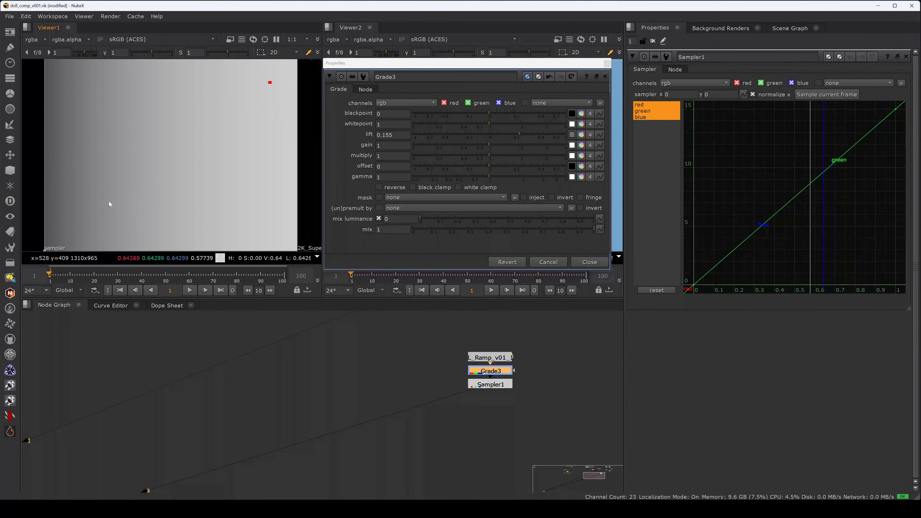
Reset Grade3's lift to 0, and try a higher gamma before returning it to 1.
{"action": "left_click_drag", "start_coordinate": [489, 134], "coordinate": [452, 121]}
{"action": "left_click", "coordinate": [483, 135], "text": "ctrl"}
{"action": "left_click", "coordinate": [454, 121], "text": "ctrl"}
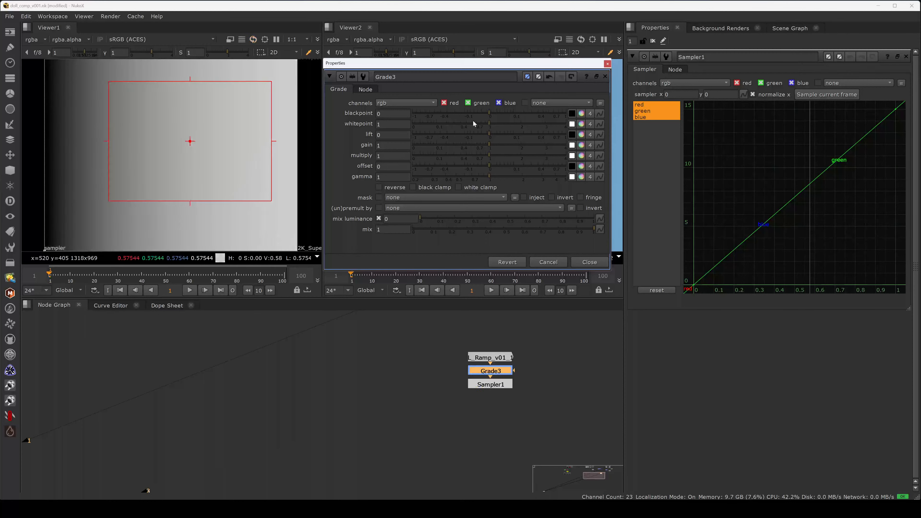
{"action": "mouse_move", "coordinate": [488, 176]}
{"action": "left_mouse_down"}
{"action": "mouse_move", "coordinate": [514, 175]}
{"action": "mouse_move", "coordinate": [503, 177]}
{"action": "left_mouse_up"}
{"action": "left_click", "coordinate": [502, 177], "text": "ctrl"}
Select the Sampler1 node and sample the current frame into its red, green and blue curves.
{"action": "left_click", "coordinate": [524, 377]}
{"action": "left_click", "coordinate": [499, 385]}
{"action": "left_click", "coordinate": [496, 372]}
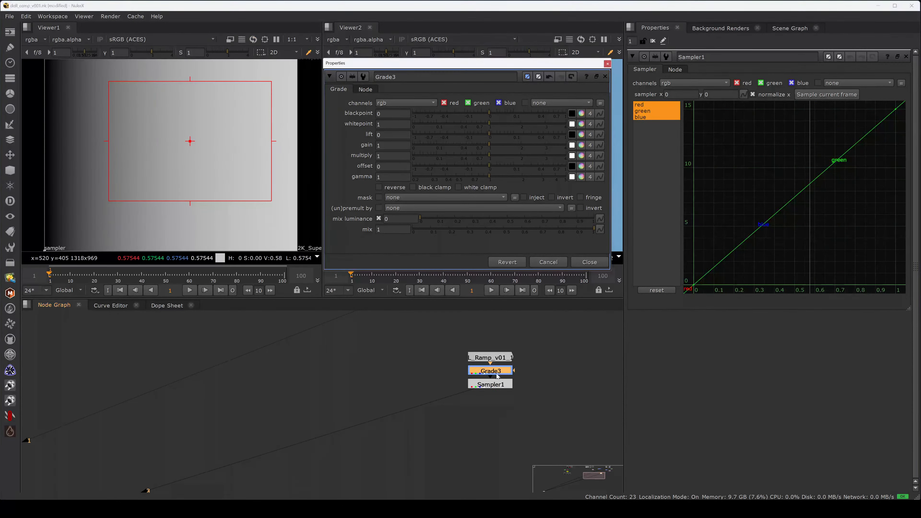
{"action": "left_click", "coordinate": [496, 387]}
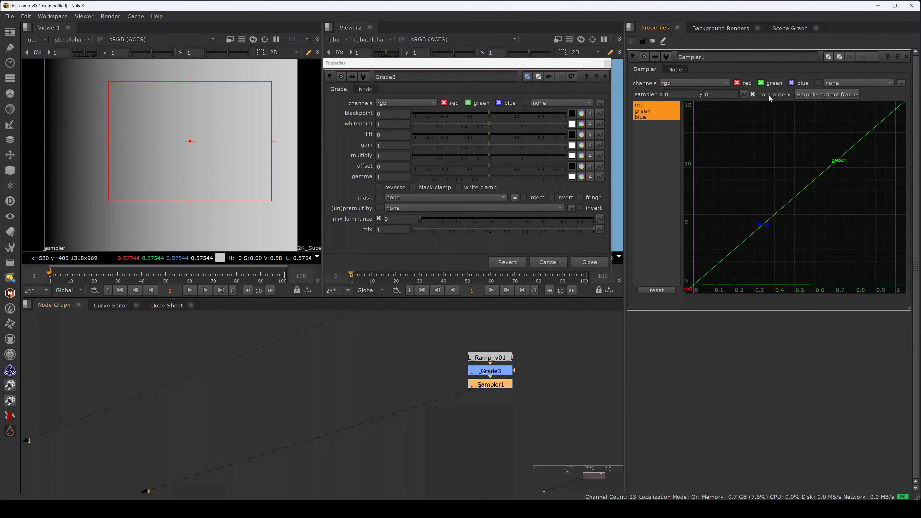
{"action": "left_click", "coordinate": [802, 95]}
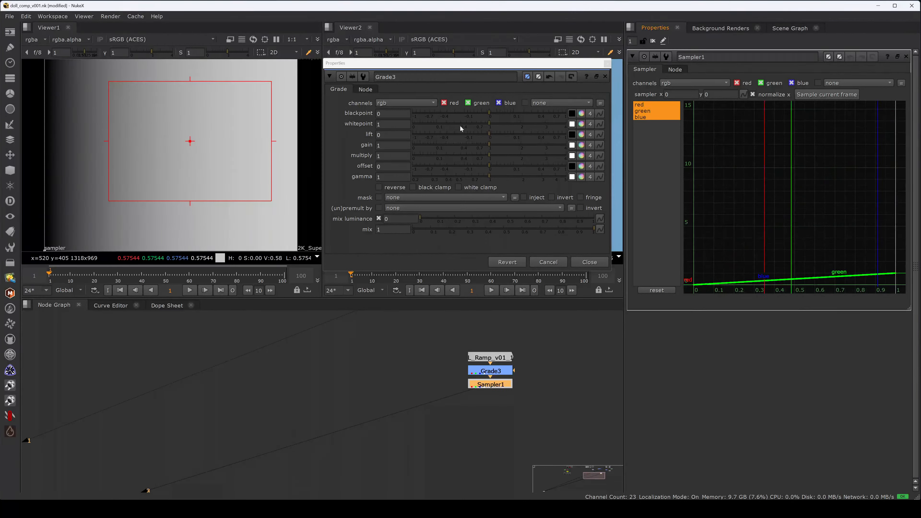
Raise Grade3's lift to 1 and resample the current frame in Sampler1 to plot its effect on the ramp.
{"action": "left_click_drag", "start_coordinate": [495, 137], "coordinate": [571, 134]}
{"action": "left_click", "coordinate": [831, 95]}
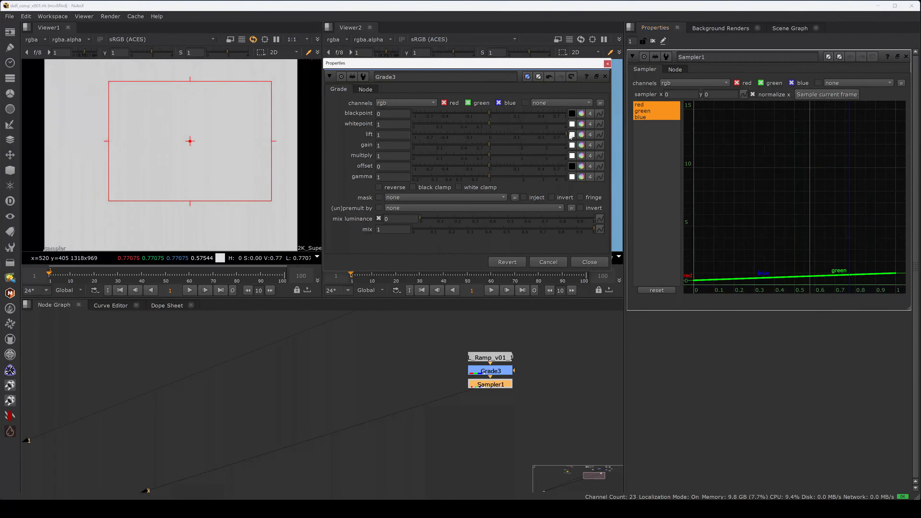
{"action": "left_click", "coordinate": [819, 95]}
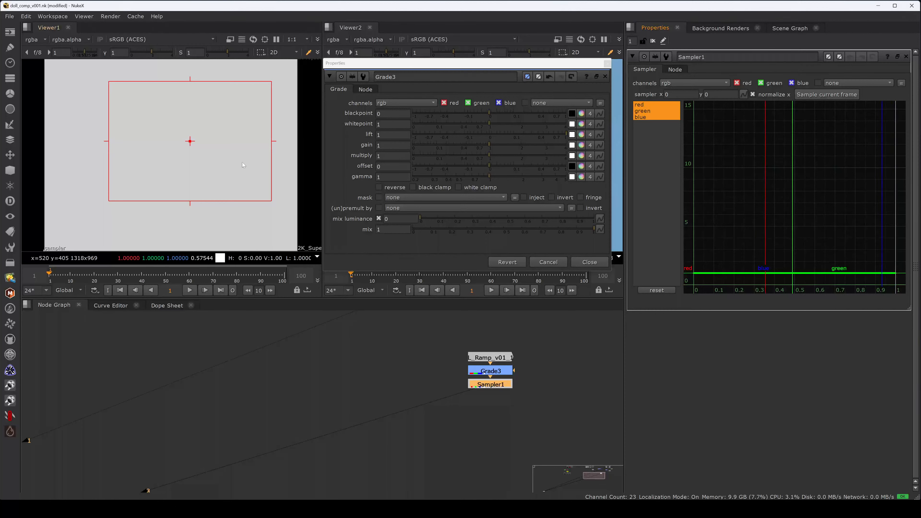
{"action": "scroll", "coordinate": [241, 173], "scroll_direction": "down", "scroll_amount": 1}
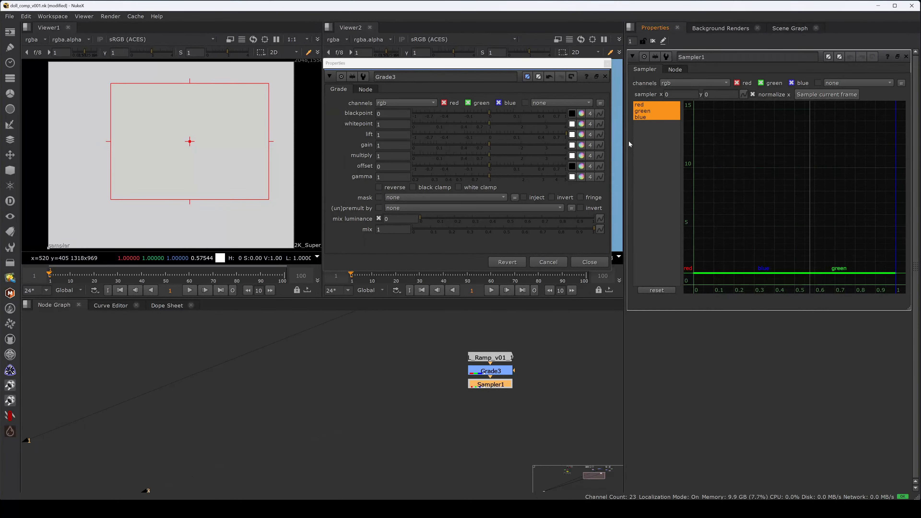
Reset Grade3's lift to 0, lower gamma to about 0.79, and plot the resampled frame fitted to Sampler1's graph.
{"action": "left_click", "coordinate": [488, 136]}
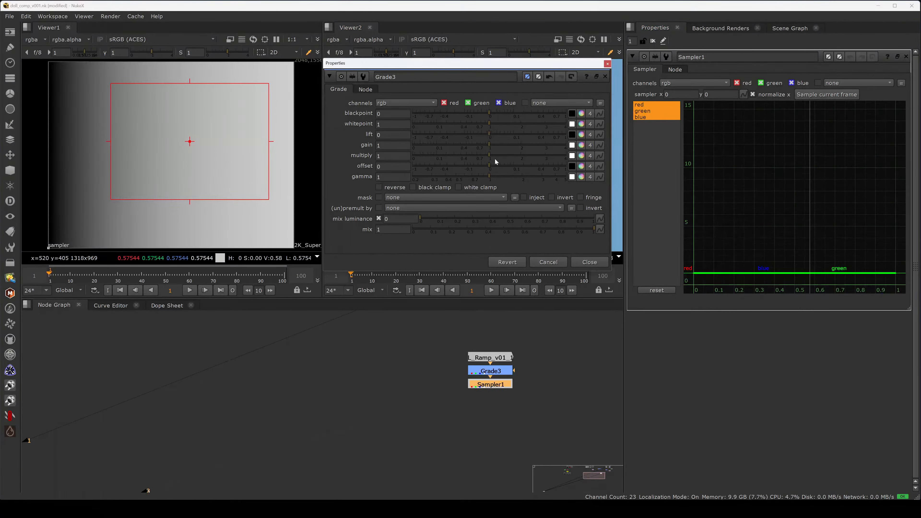
{"action": "left_click_drag", "start_coordinate": [500, 177], "coordinate": [478, 176]}
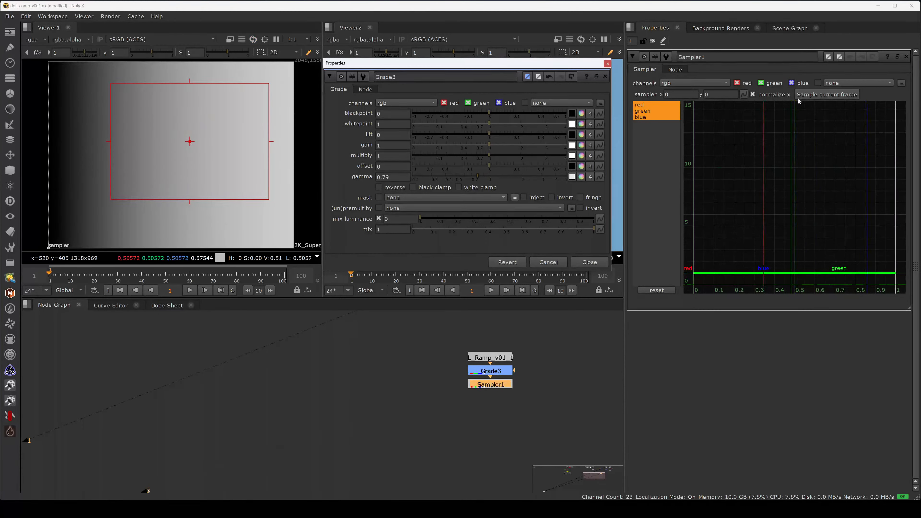
{"action": "left_click", "coordinate": [816, 95]}
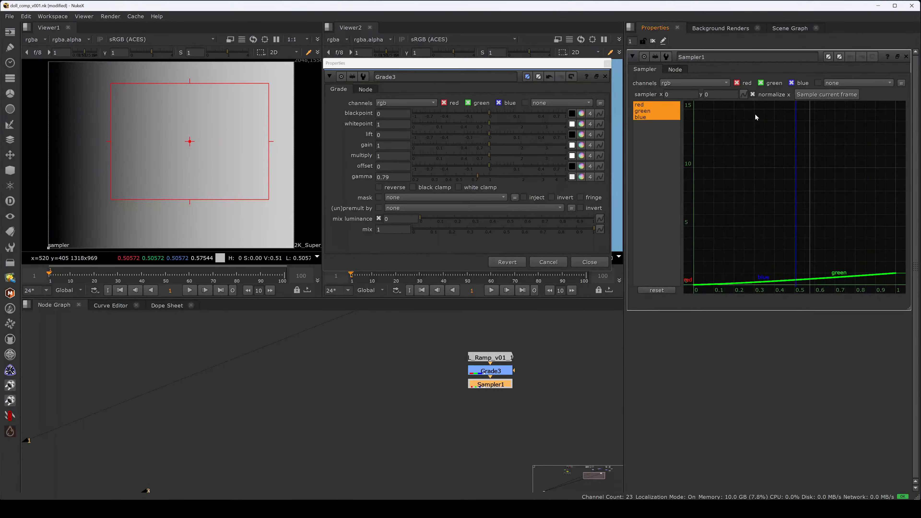
{"action": "key", "text": "f"}
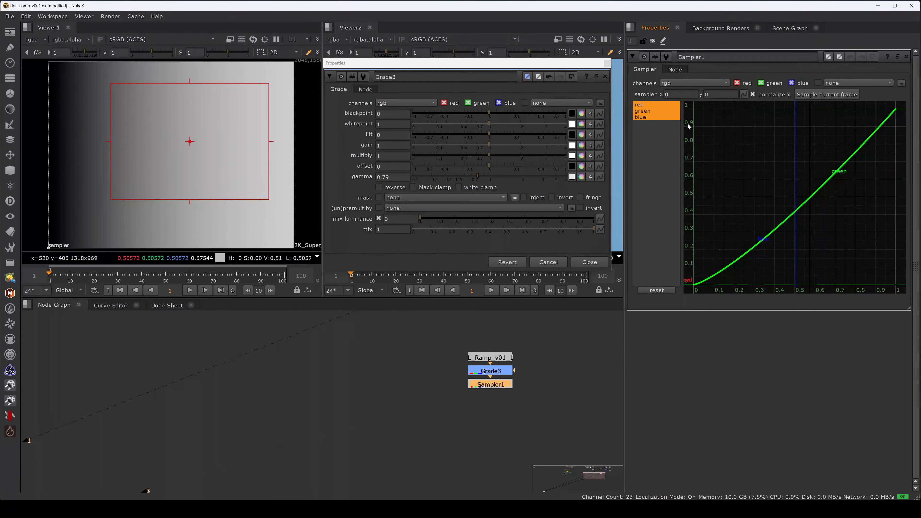
Lower Grade3's gamma to about 0.57 and resample the frame, then reduce gamma further to about 0.435.
{"action": "left_click_drag", "start_coordinate": [484, 178], "coordinate": [464, 177]}
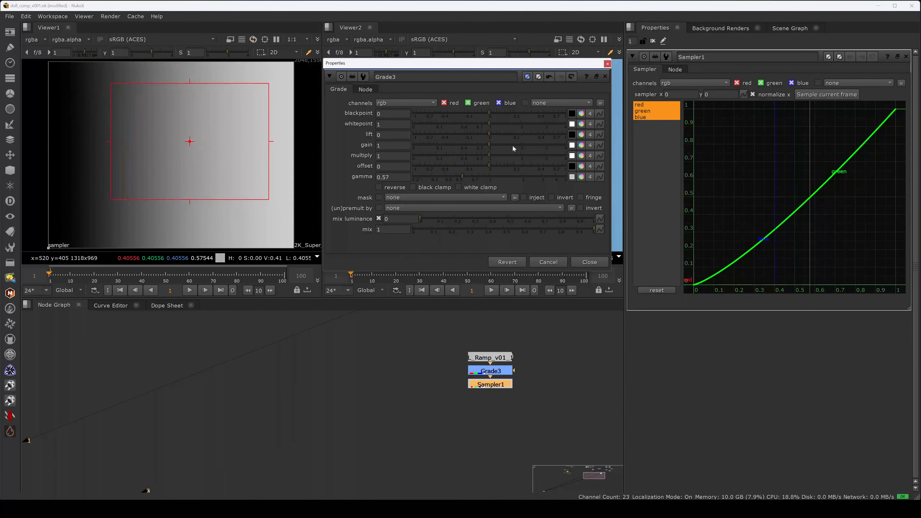
{"action": "left_click", "coordinate": [806, 97]}
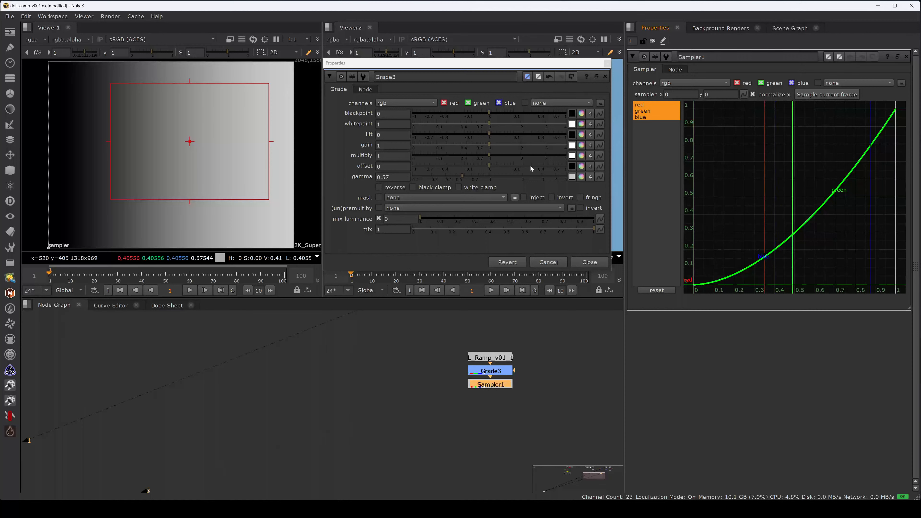
{"action": "left_click_drag", "start_coordinate": [462, 176], "coordinate": [449, 175]}
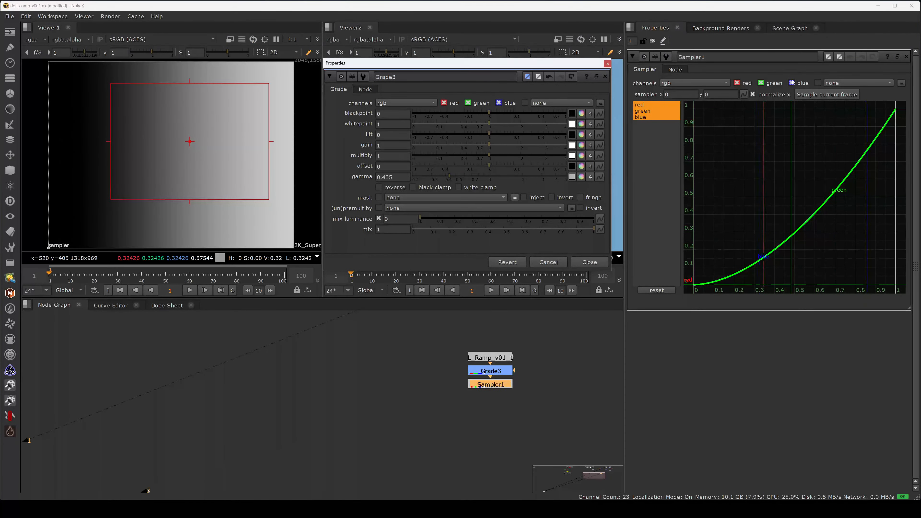
Redraw the sampled region in Viewer1 so that it encloses the entire ramp image.
{"action": "left_click", "coordinate": [295, 61]}
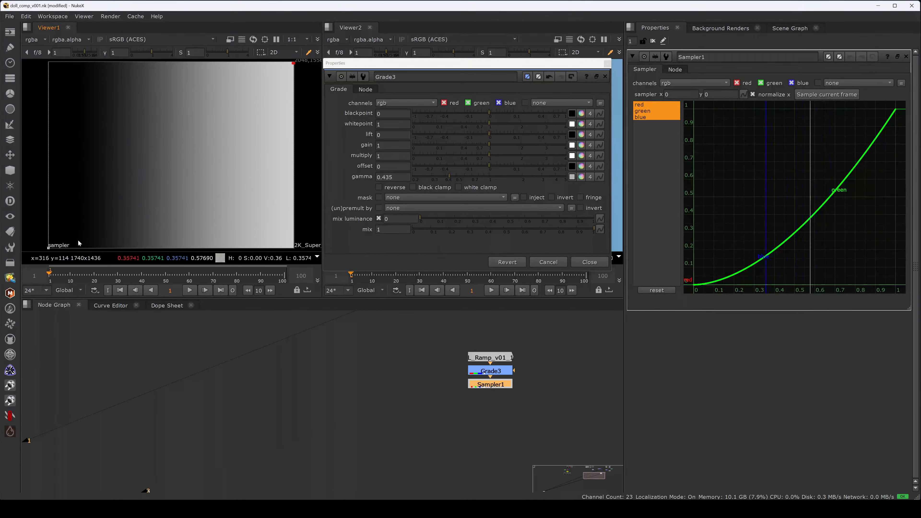
{"action": "left_click_drag", "start_coordinate": [78, 240], "coordinate": [44, 250], "text": "ctrl+shift"}
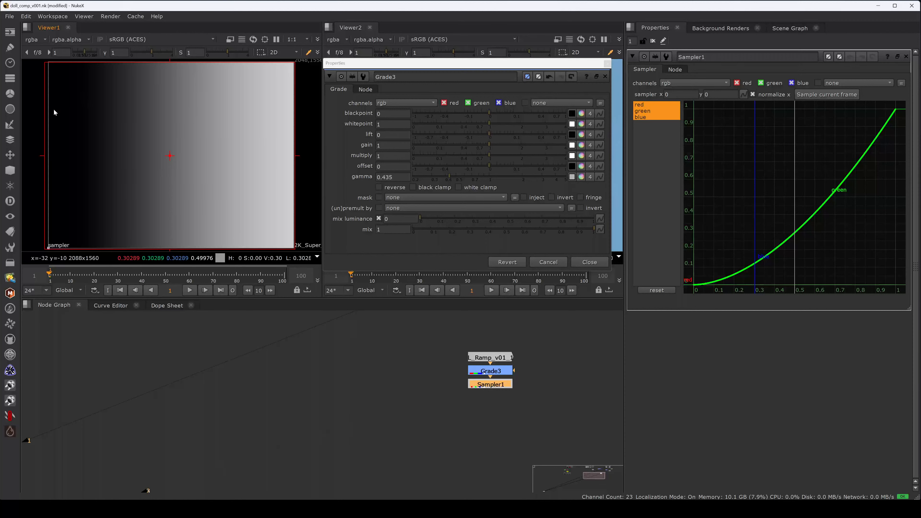
{"action": "scroll", "coordinate": [102, 124], "scroll_direction": "down", "scroll_amount": 1}
{"action": "left_click_drag", "start_coordinate": [57, 68], "coordinate": [265, 230], "text": "ctrl+shift"}
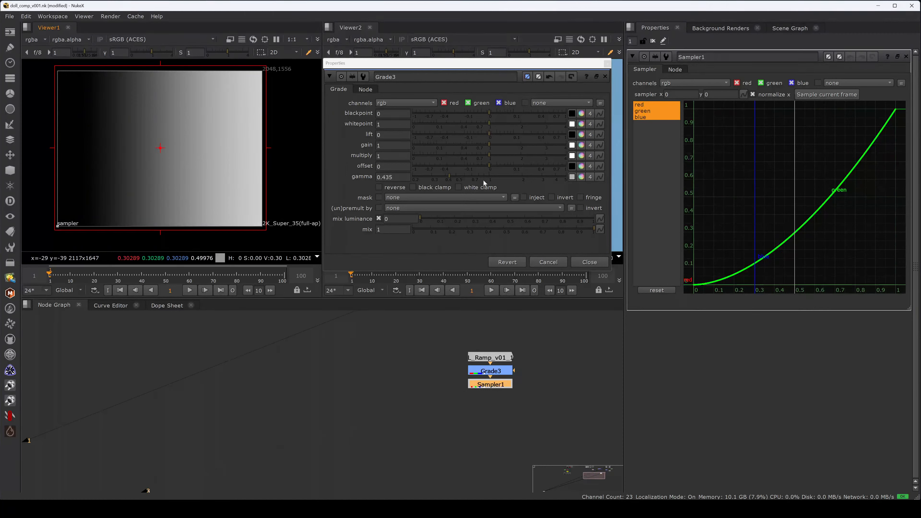
Return Grade3's gamma to 1 and resample the current frame in Sampler1.
{"action": "mouse_move", "coordinate": [489, 178]}
{"action": "left_mouse_down"}
{"action": "mouse_move", "coordinate": [502, 178]}
{"action": "mouse_move", "coordinate": [489, 183]}
{"action": "left_mouse_up"}
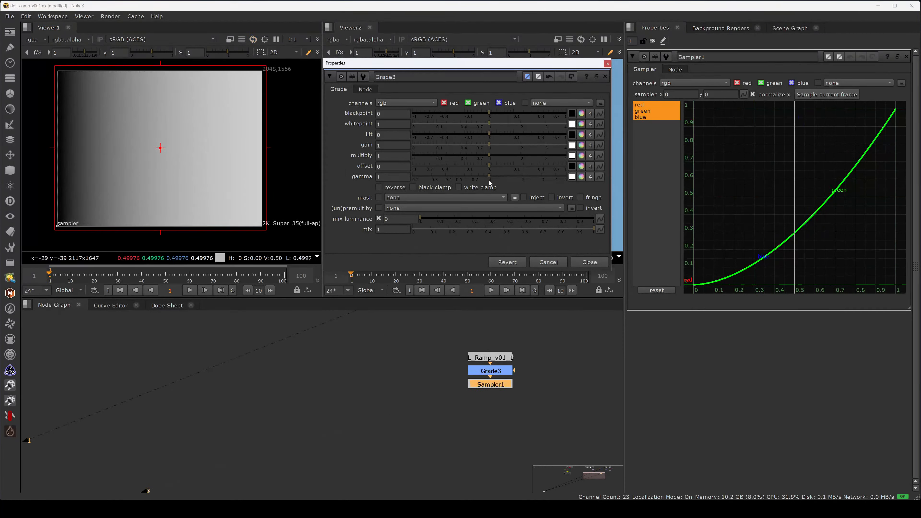
{"action": "left_click", "coordinate": [500, 373]}
{"action": "left_click", "coordinate": [501, 385]}
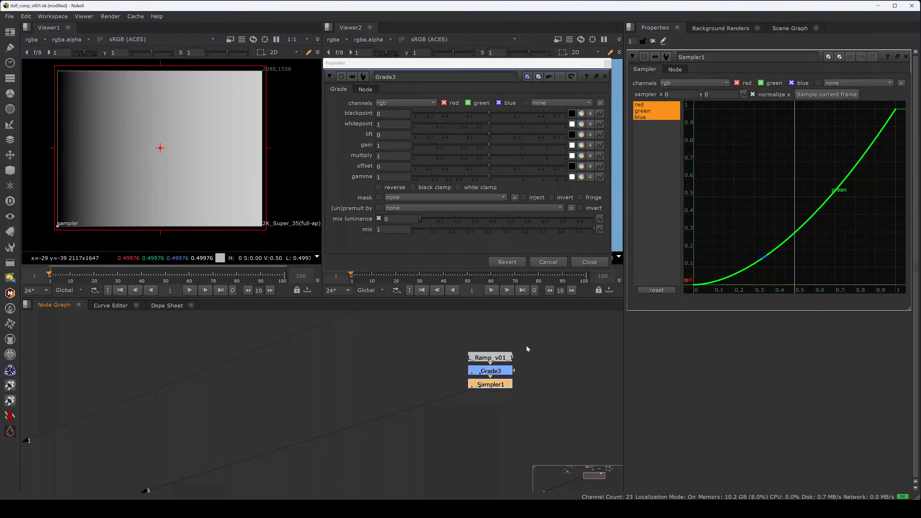
{"action": "left_click", "coordinate": [812, 95]}
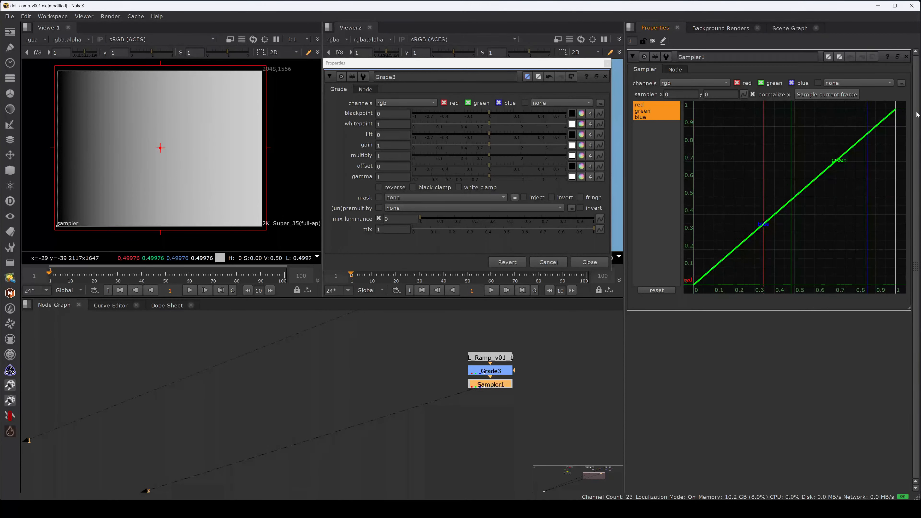
Try Grade3's gamma at 2, settle on 1.5, and resample the frame to plot the gamma curve.
{"action": "left_click", "coordinate": [498, 177]}
{"action": "left_click_drag", "start_coordinate": [390, 176], "coordinate": [356, 180]}
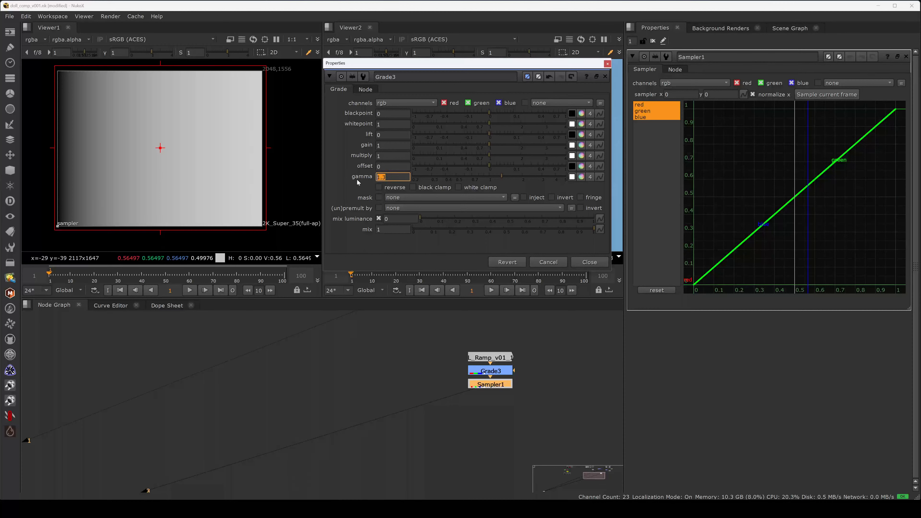
{"action": "type", "text": "2"}
{"action": "key", "text": "Return"}
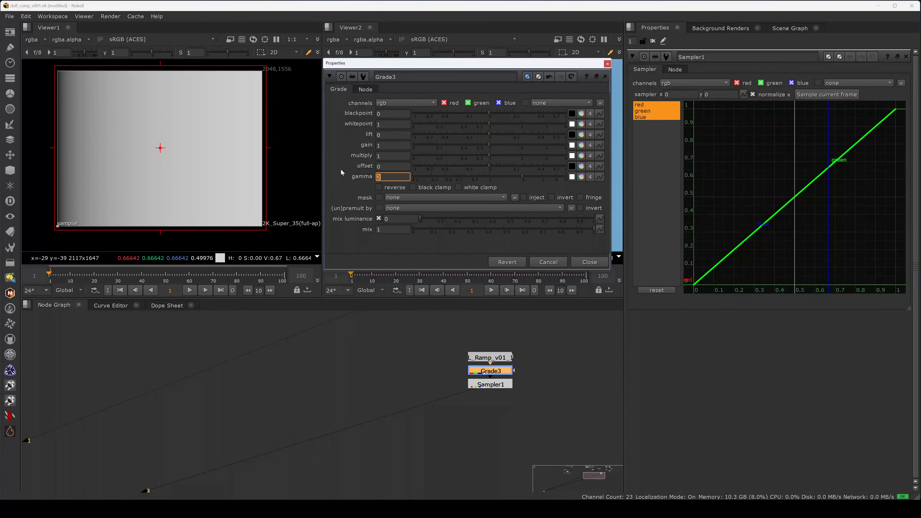
{"action": "type", "text": "1.5"}
{"action": "key", "text": "Return"}
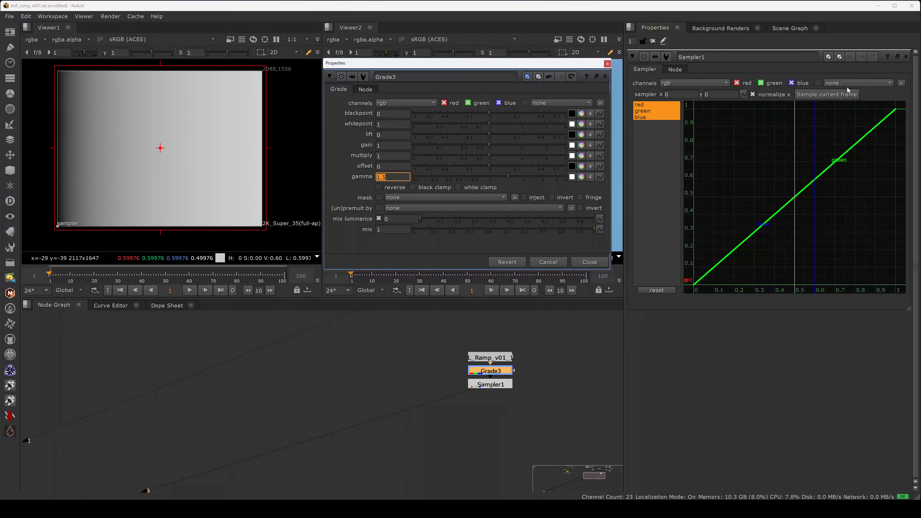
{"action": "left_click", "coordinate": [813, 98]}
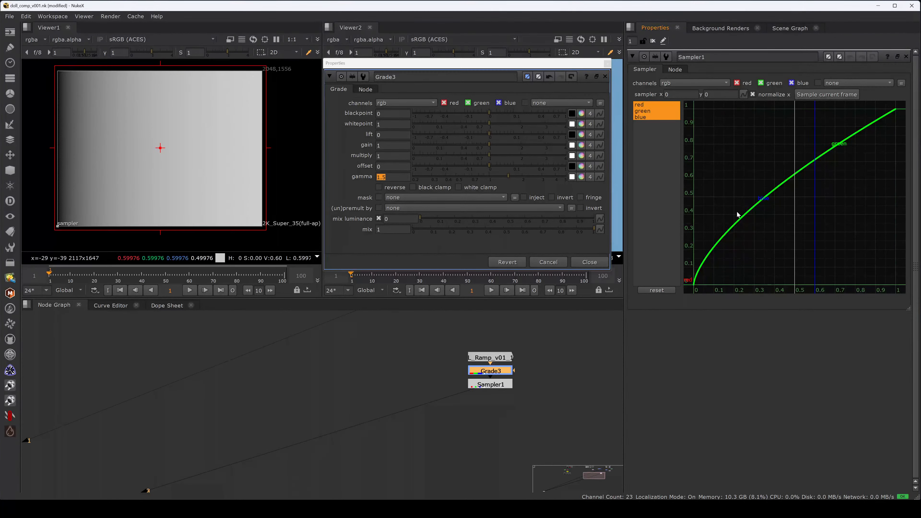
Reset Grade3's gamma to 1 and set its gain to 1.5.
{"action": "left_click", "coordinate": [487, 176]}
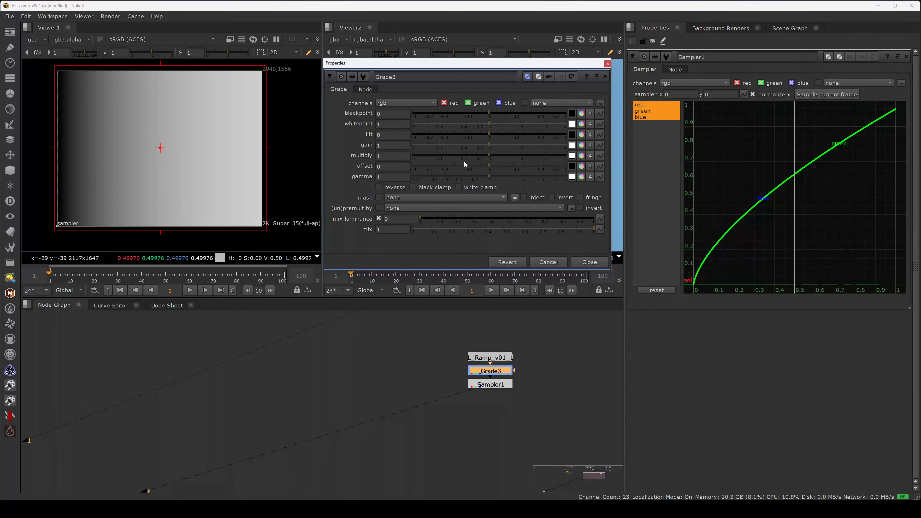
{"action": "left_click", "coordinate": [393, 146]}
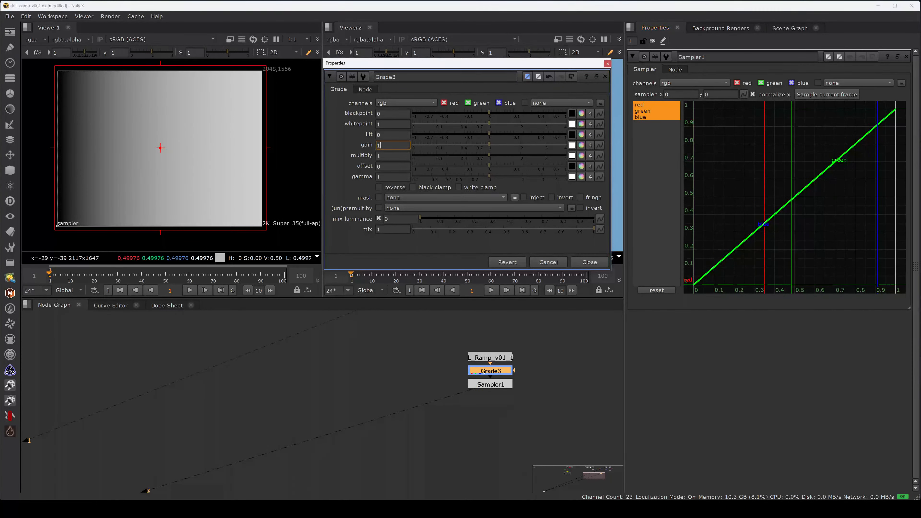
{"action": "type", "text": ".5"}
{"action": "key", "text": "Return"}
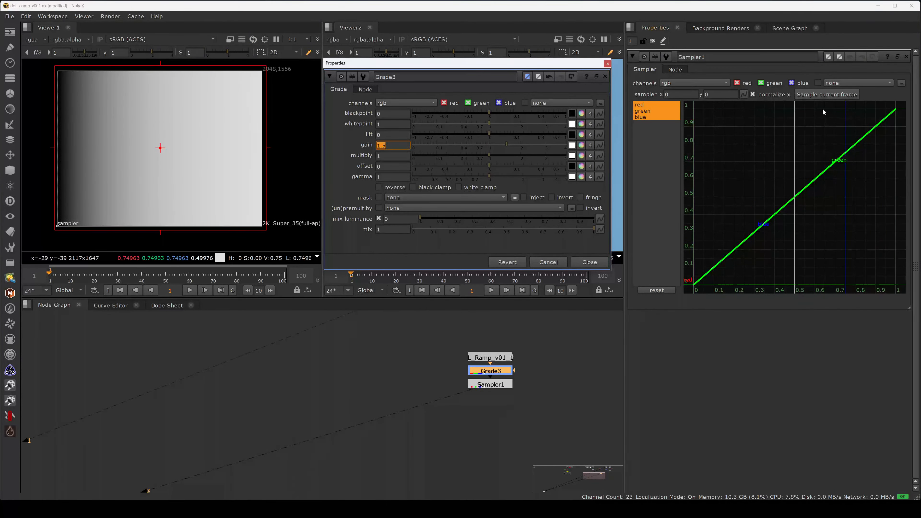
Reset Grade3's gain to 1 and resample the ramp's curve in Sampler1.
{"action": "left_click", "coordinate": [824, 95]}
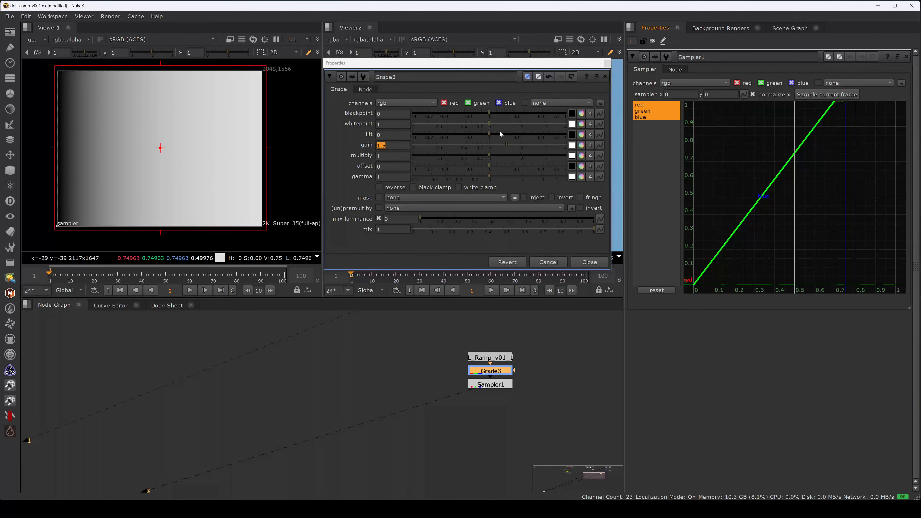
{"action": "left_click", "coordinate": [490, 147], "text": "ctrl"}
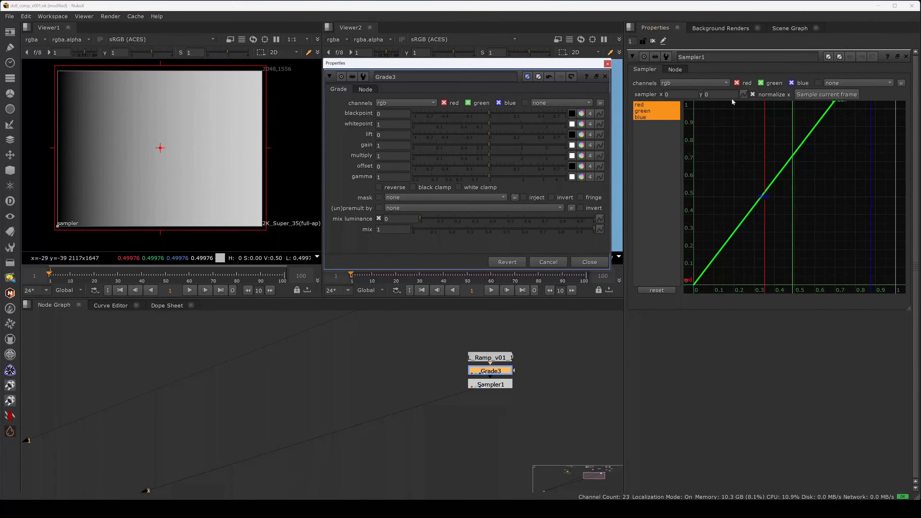
{"action": "left_click", "coordinate": [827, 95]}
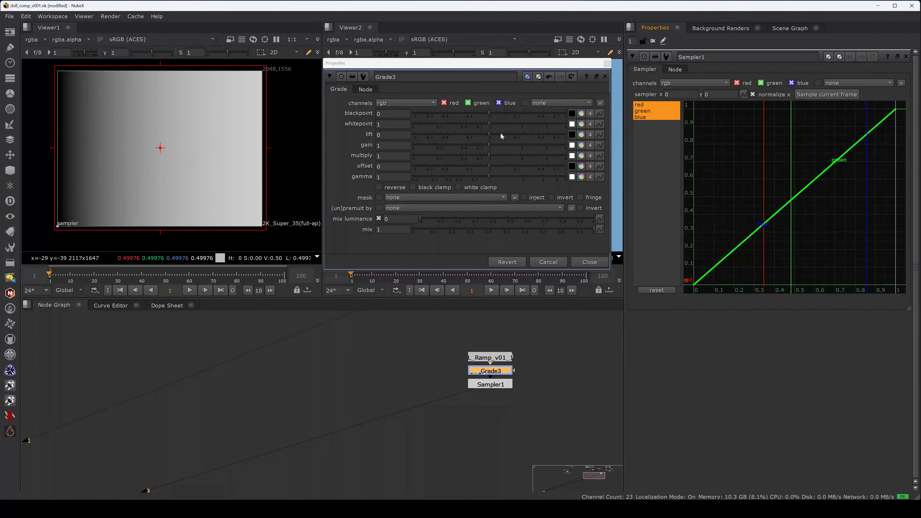
Set Grade3's lift to 0.1 and resample the ramp's curve in Sampler1.
{"action": "left_click_drag", "start_coordinate": [494, 135], "coordinate": [503, 135]}
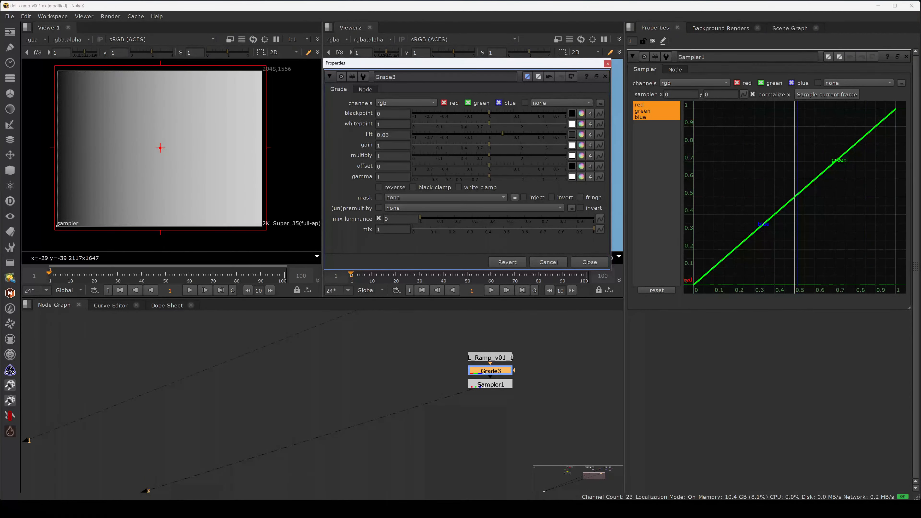
{"action": "left_click_drag", "start_coordinate": [390, 134], "coordinate": [382, 134]}
{"action": "type", "text": "1"}
{"action": "key", "text": "Return"}
{"action": "left_click", "coordinate": [812, 95]}
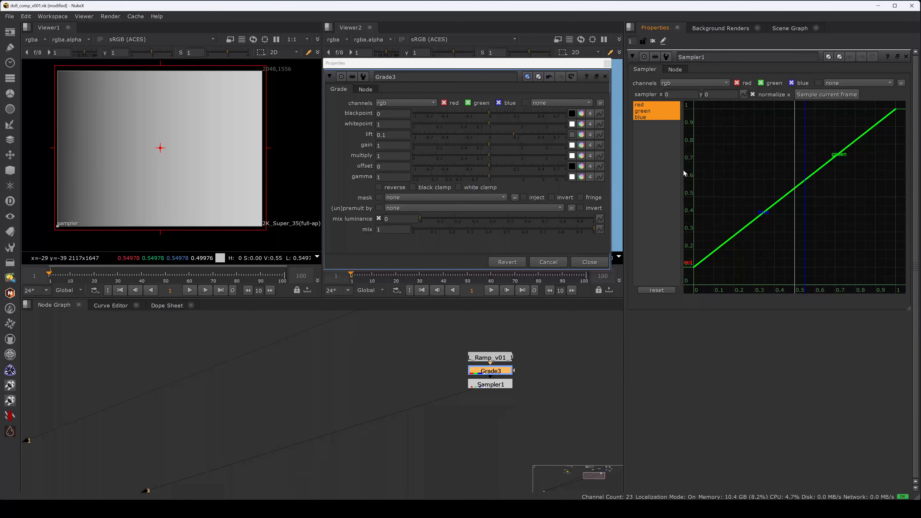
Reset Grade3's lift to 0, set its offset to 0.1, and resample the curve in Sampler1.
{"action": "left_click", "coordinate": [490, 134]}
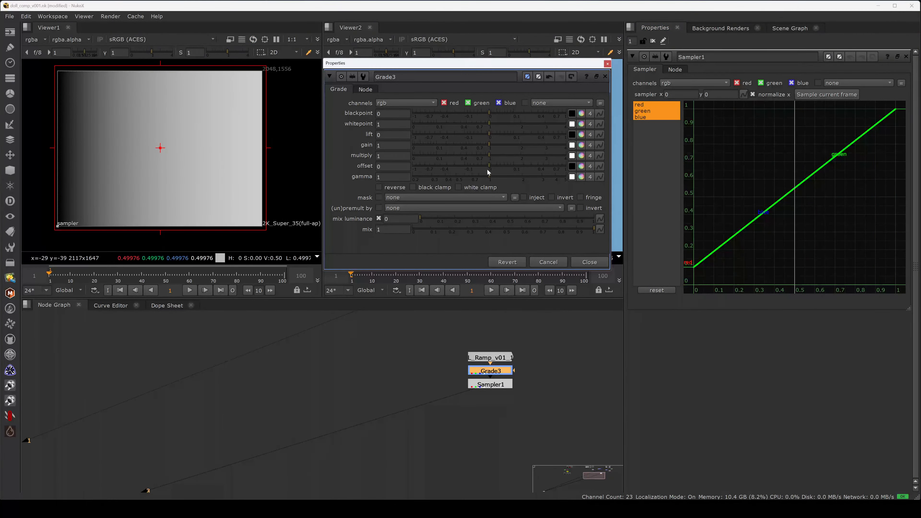
{"action": "left_click", "coordinate": [495, 167]}
{"action": "left_click_drag", "start_coordinate": [394, 167], "coordinate": [386, 166]}
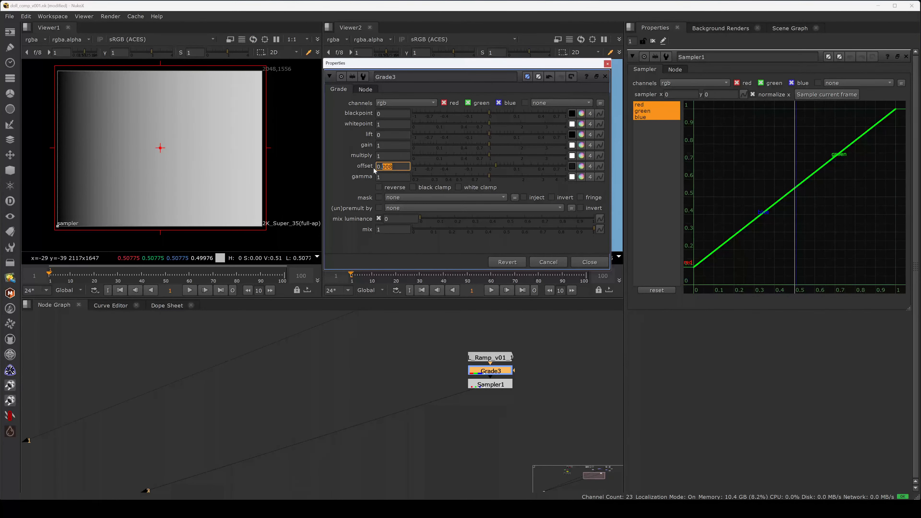
{"action": "type", "text": "1"}
{"action": "key", "text": "Return"}
{"action": "left_click", "coordinate": [811, 97]}
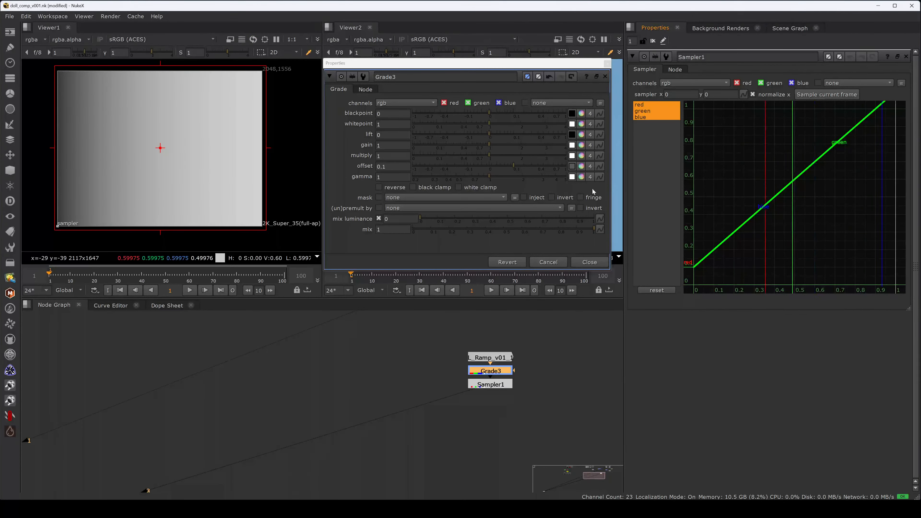
Add a second Sampler node beside Sampler1, fed from the ramp through a dot so that it bypasses Grade3.
{"action": "left_click_drag", "start_coordinate": [494, 384], "coordinate": [494, 406]}
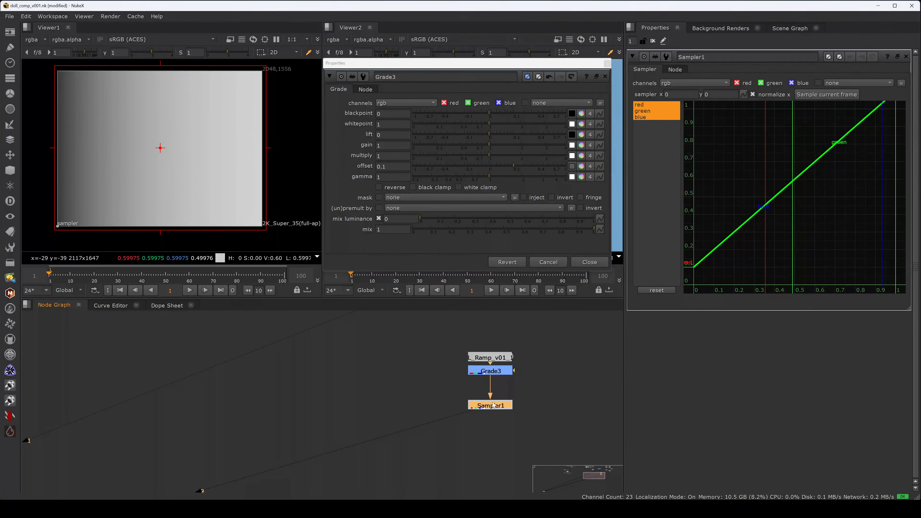
{"action": "left_click", "coordinate": [426, 406]}
{"action": "key", "text": "ctrl+v"}
{"action": "left_click_drag", "start_coordinate": [425, 393], "coordinate": [426, 357]}
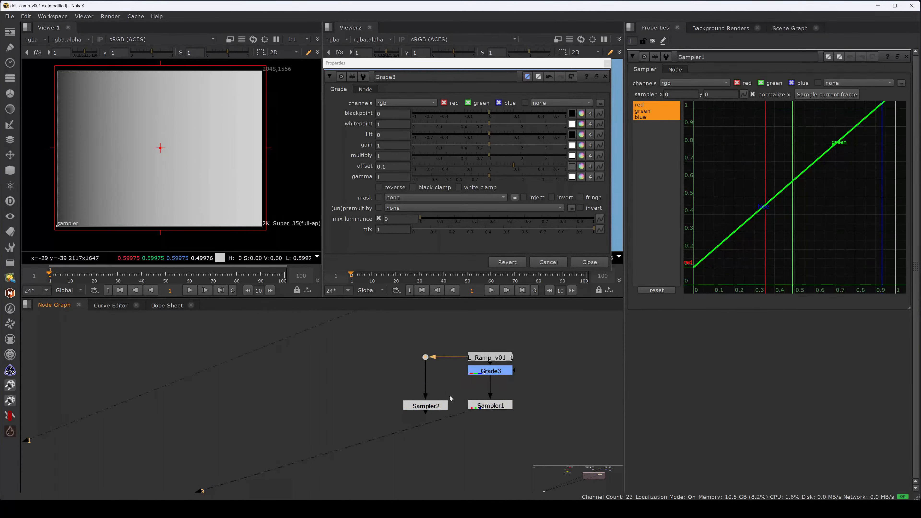
Show Sampler2 in the first viewer and sample the ungraded ramp's curve on the current frame.
{"action": "left_click", "coordinate": [432, 407]}
{"action": "key", "text": "1"}
{"action": "double_click", "coordinate": [433, 407]}
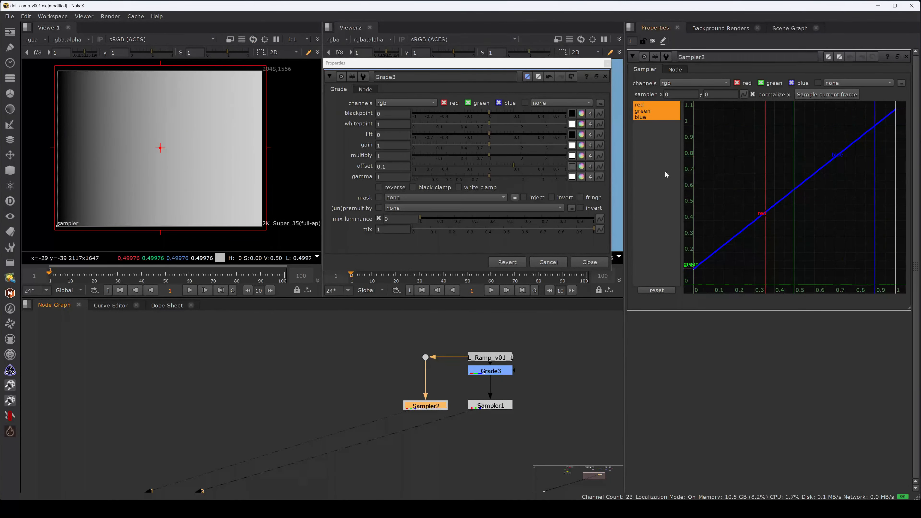
{"action": "left_click", "coordinate": [814, 94]}
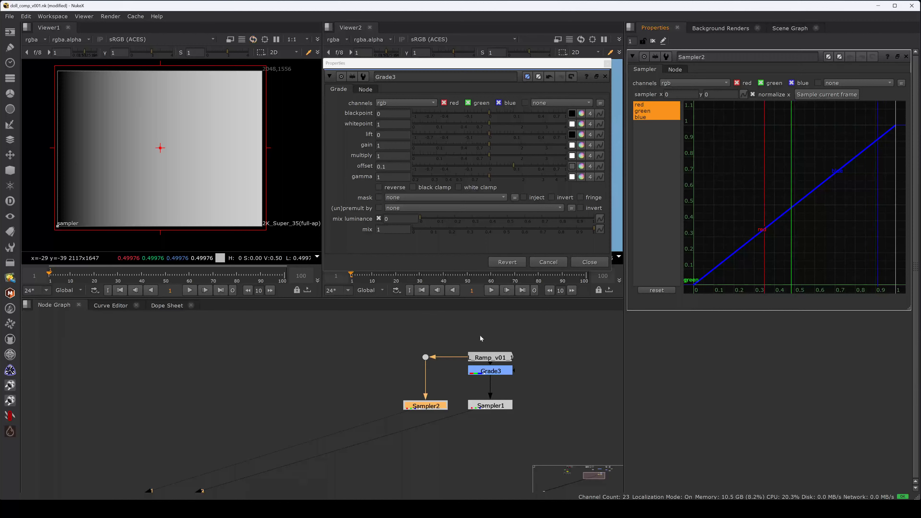
Show Sampler1 in the first viewer and open its properties to examine the offset curve.
{"action": "left_click", "coordinate": [481, 406]}
{"action": "key", "text": "1"}
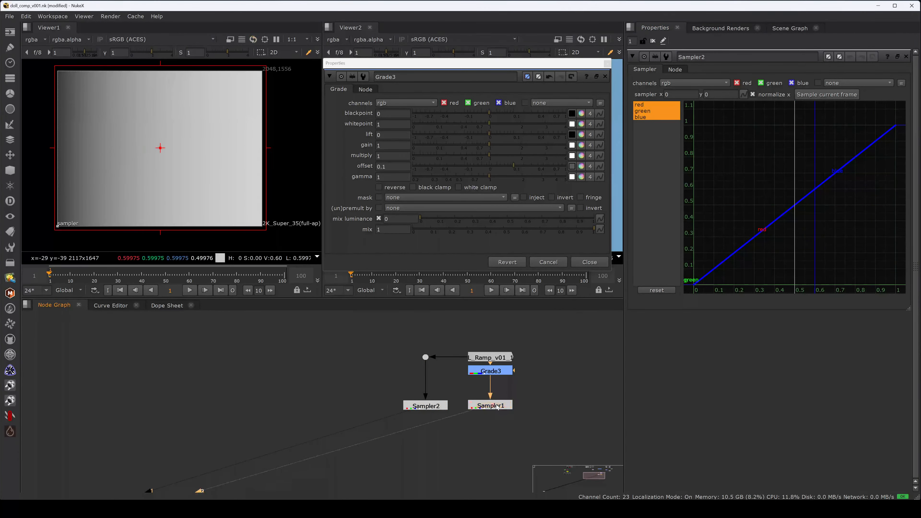
{"action": "double_click", "coordinate": [497, 406]}
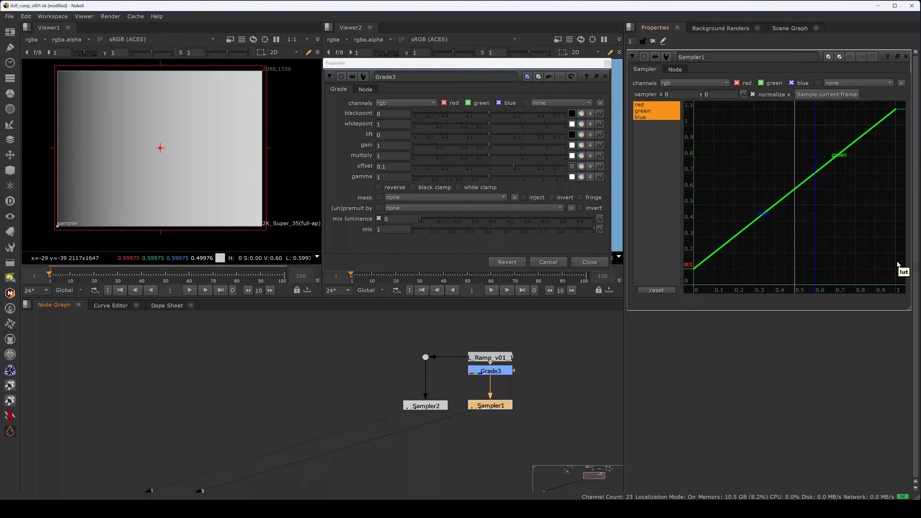
Disable and re-enable Grade3, resampling Sampler1's curve to compare the ramp with and without the offset.
{"action": "left_click", "coordinate": [491, 371]}
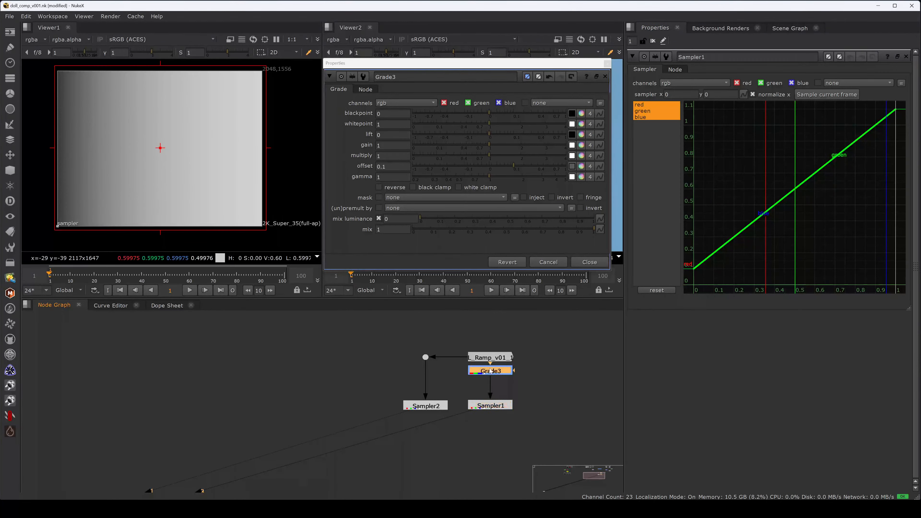
{"action": "key", "text": "d"}
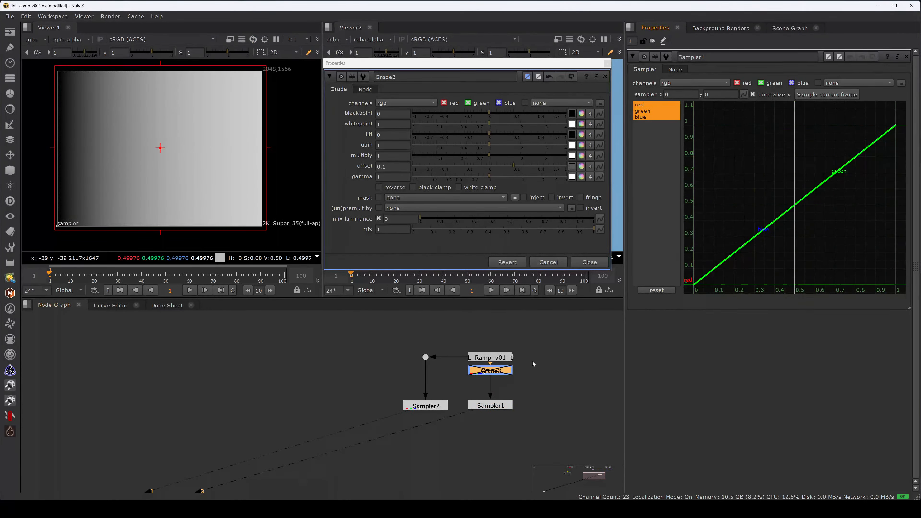
{"action": "key", "text": "d"}
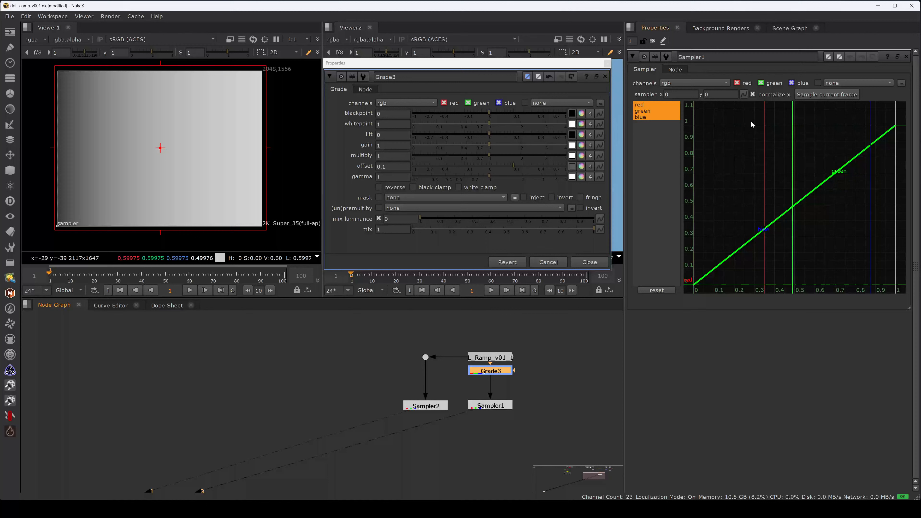
{"action": "left_click", "coordinate": [827, 96]}
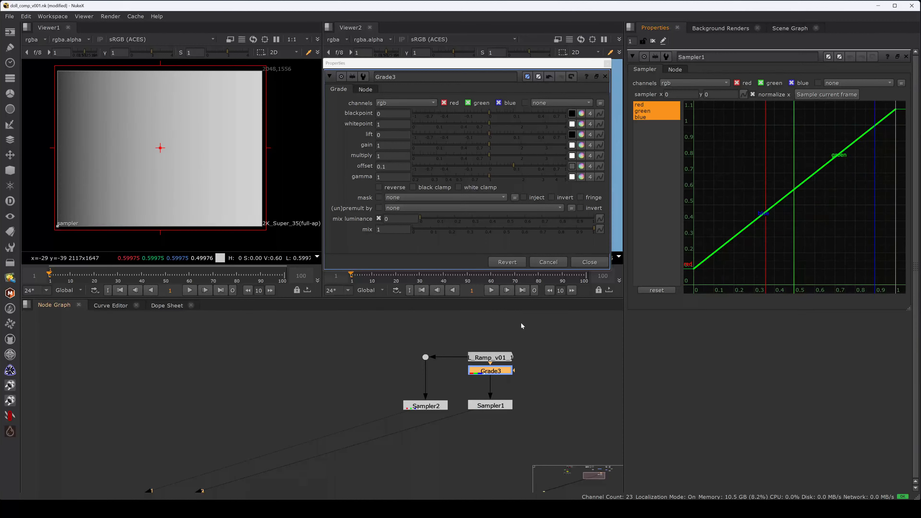
Move the RotoPaint1 node just above the ramp node and open it for painting in the first viewer.
{"action": "scroll", "coordinate": [391, 352], "scroll_direction": "down", "scroll_amount": 3}
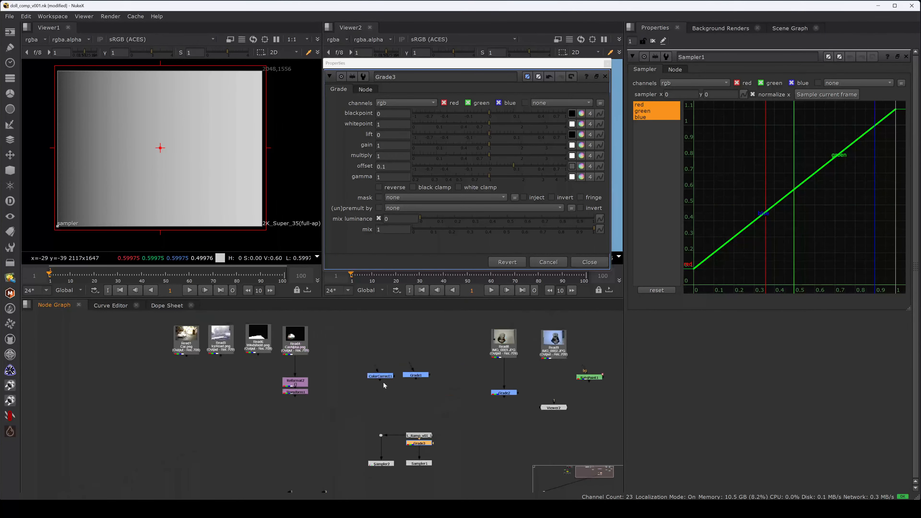
{"action": "mouse_move", "coordinate": [589, 377]}
{"action": "left_mouse_down"}
{"action": "mouse_move", "coordinate": [417, 437]}
{"action": "mouse_move", "coordinate": [431, 363]}
{"action": "mouse_move", "coordinate": [415, 365]}
{"action": "left_mouse_up"}
{"action": "key", "text": "1"}
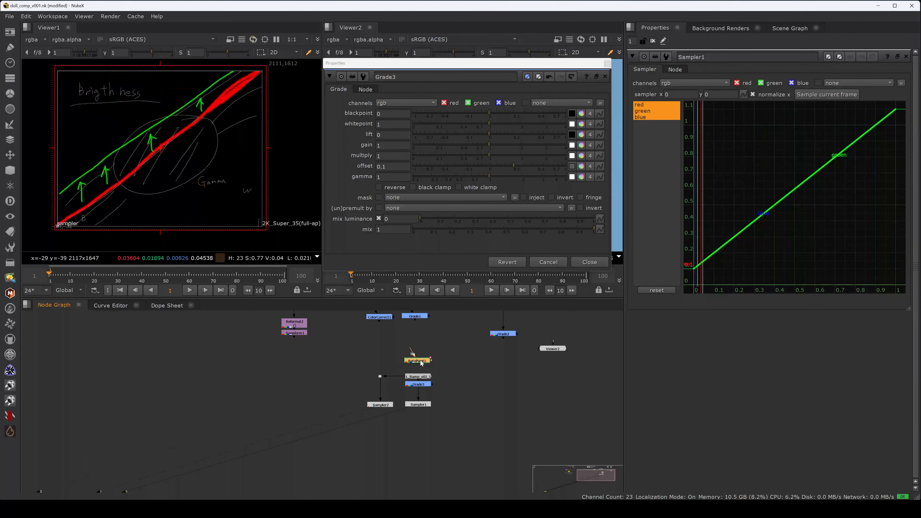
{"action": "double_click", "coordinate": [418, 361]}
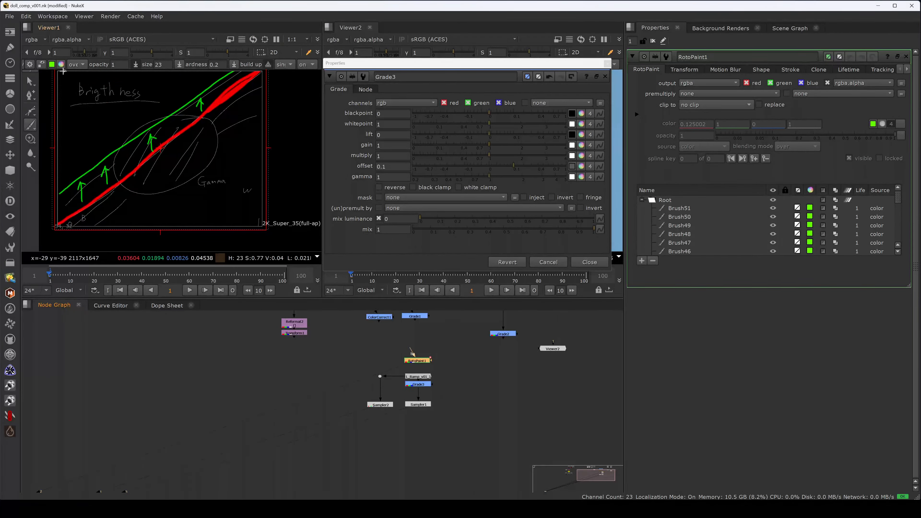
Dismiss the Grade3 properties and handwrite "offset" in green above the green line in the enlarged drawing.
{"action": "left_click", "coordinate": [62, 65]}
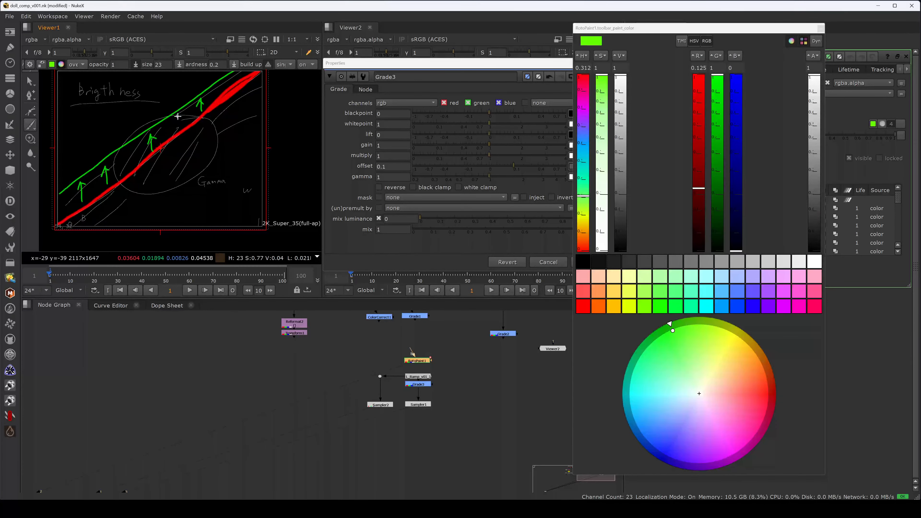
{"action": "key", "text": "space"}
{"action": "key", "text": "f"}
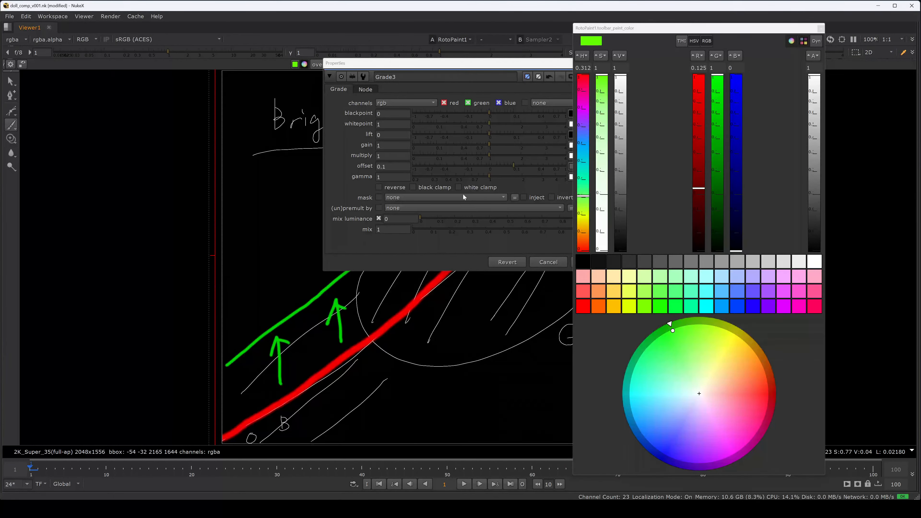
{"action": "left_click", "coordinate": [548, 262]}
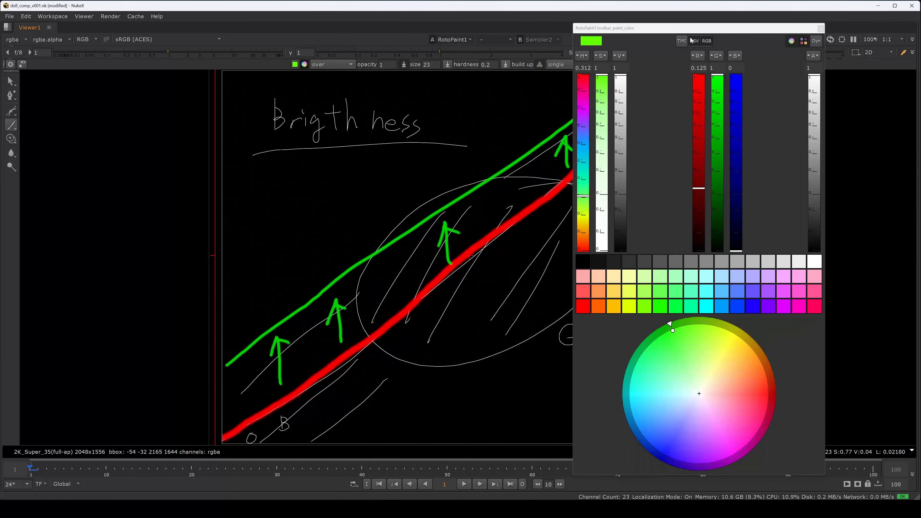
{"action": "left_click_drag", "start_coordinate": [689, 27], "coordinate": [810, 46]}
{"action": "mouse_move", "coordinate": [519, 114]}
{"action": "left_mouse_down"}
{"action": "mouse_move", "coordinate": [519, 125]}
{"action": "mouse_move", "coordinate": [546, 112]}
{"action": "mouse_move", "coordinate": [540, 123]}
{"action": "mouse_move", "coordinate": [580, 105]}
{"action": "mouse_move", "coordinate": [570, 119]}
{"action": "left_mouse_up"}
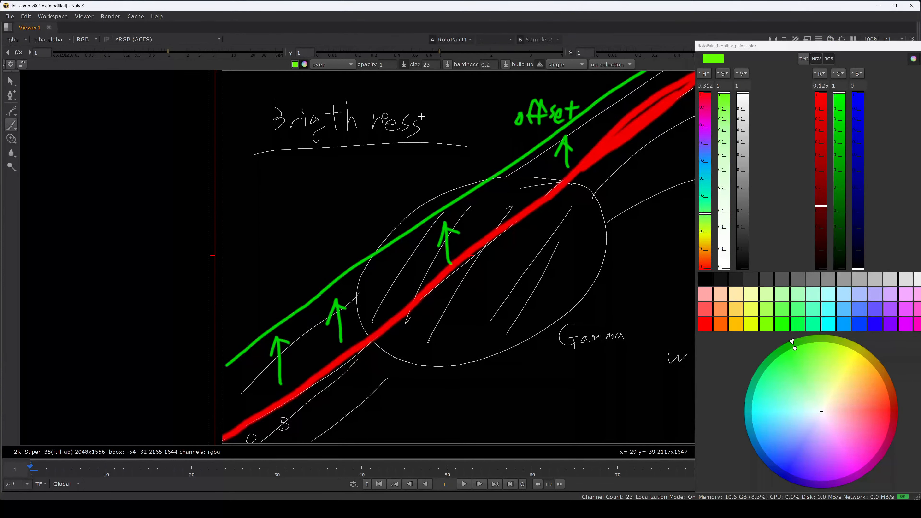
Set the paint brush colour to violet-blue (red 0.125, green 0, blue 1) and close the colour picker.
{"action": "left_click", "coordinate": [875, 323]}
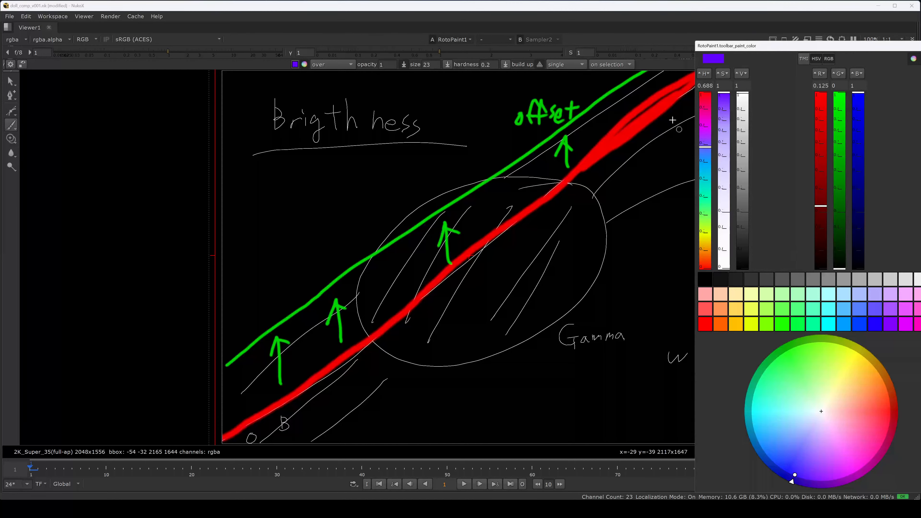
{"action": "middle_click_drag", "start_coordinate": [470, 228], "coordinate": [395, 232]}
{"action": "key", "text": "f"}
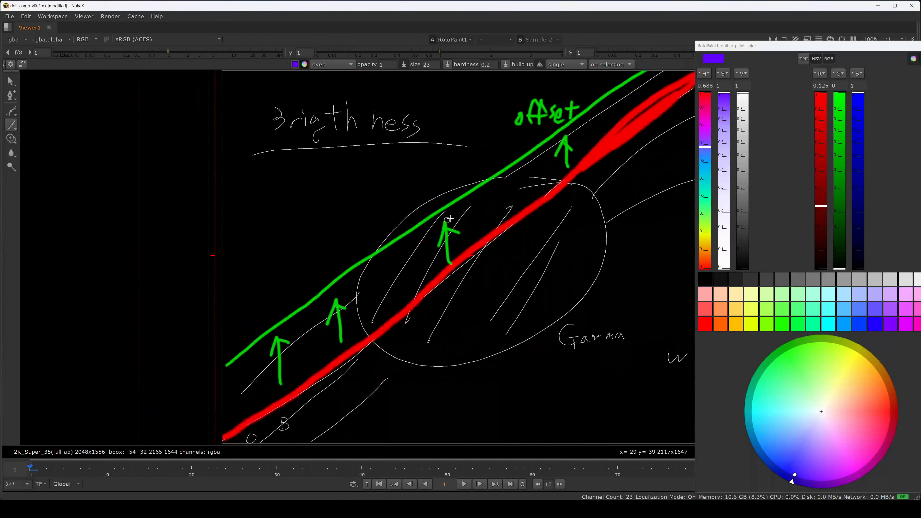
{"action": "scroll", "coordinate": [460, 195], "scroll_direction": "down", "scroll_amount": 3}
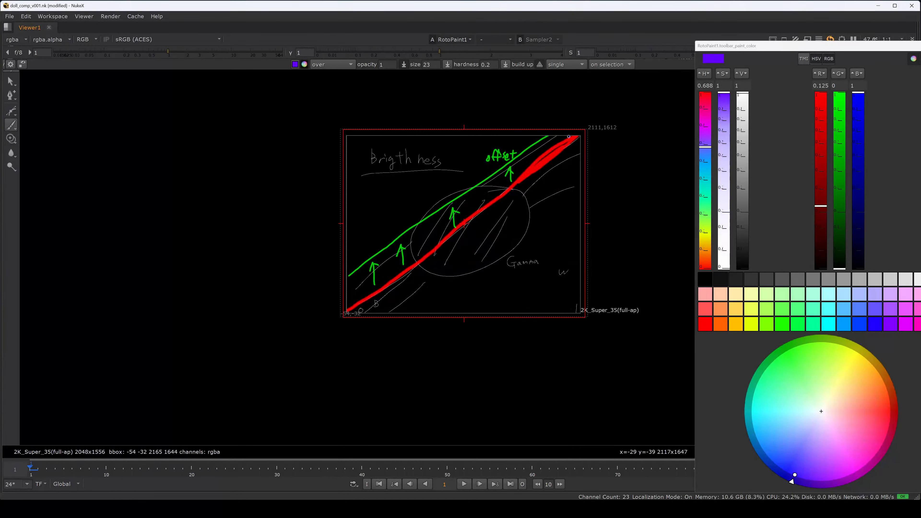
{"action": "key", "text": "ctrl+z"}
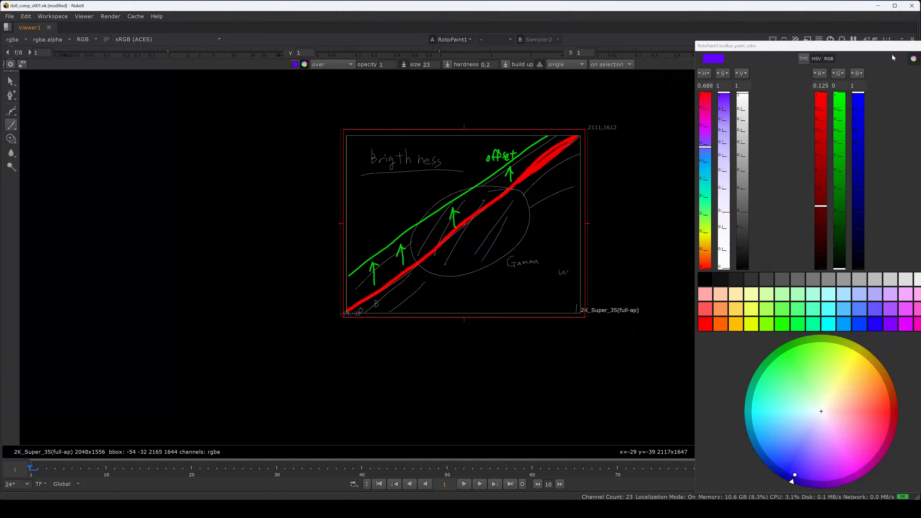
{"action": "left_click_drag", "start_coordinate": [894, 47], "coordinate": [808, 62]}
{"action": "left_click", "coordinate": [857, 62]}
Close the RotoPaint1 properties and inspect the annotated brightness drawing in the enlarged viewer without paint controls.
{"action": "key", "text": "space"}
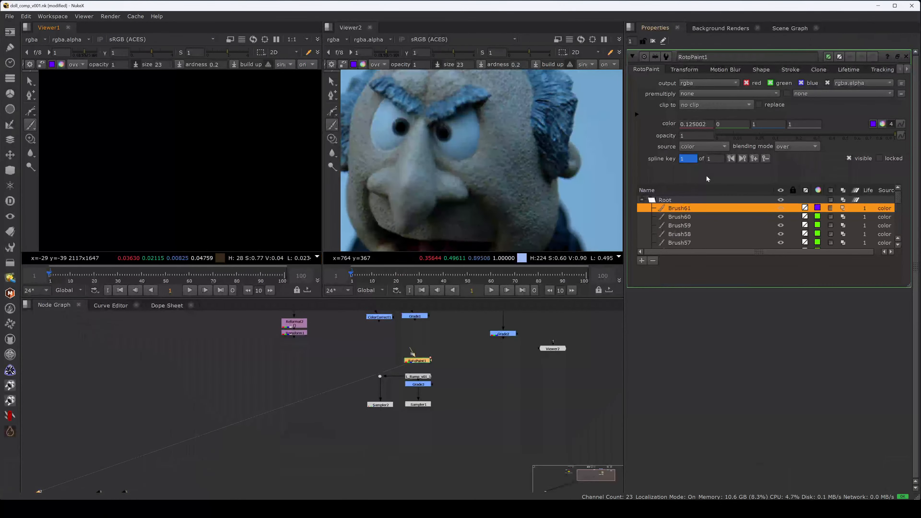
{"action": "left_click", "coordinate": [434, 337]}
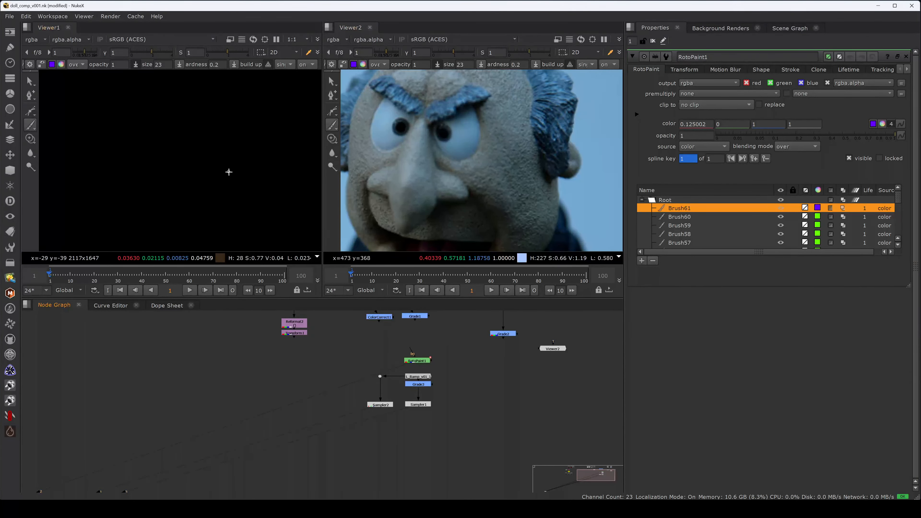
{"action": "left_click", "coordinate": [653, 42]}
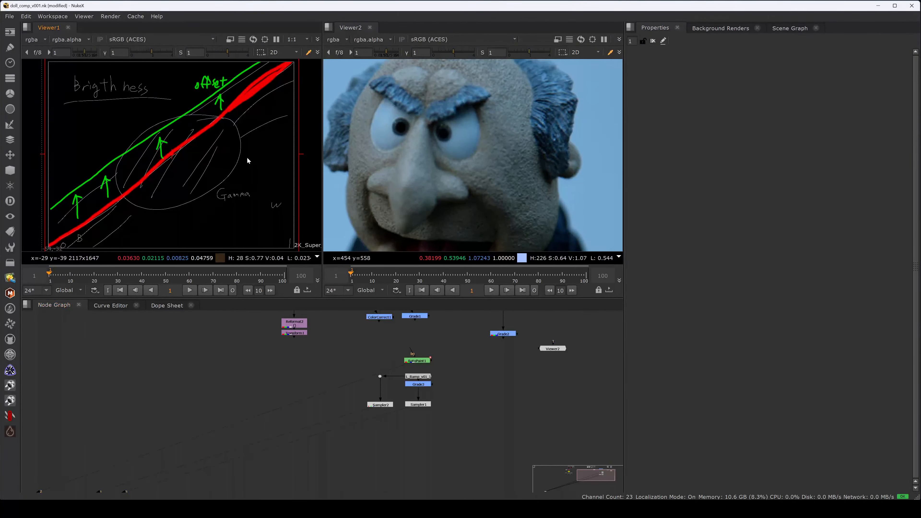
{"action": "key", "text": "space"}
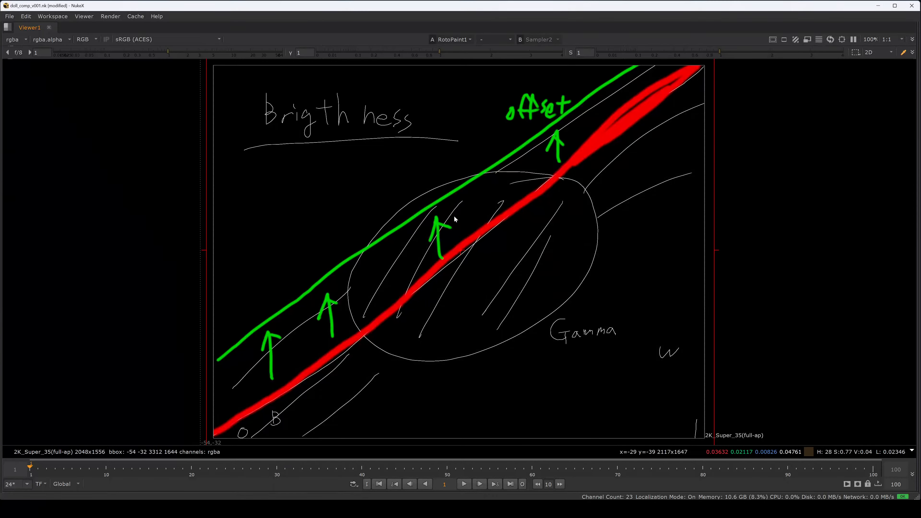
{"action": "key", "text": "space"}
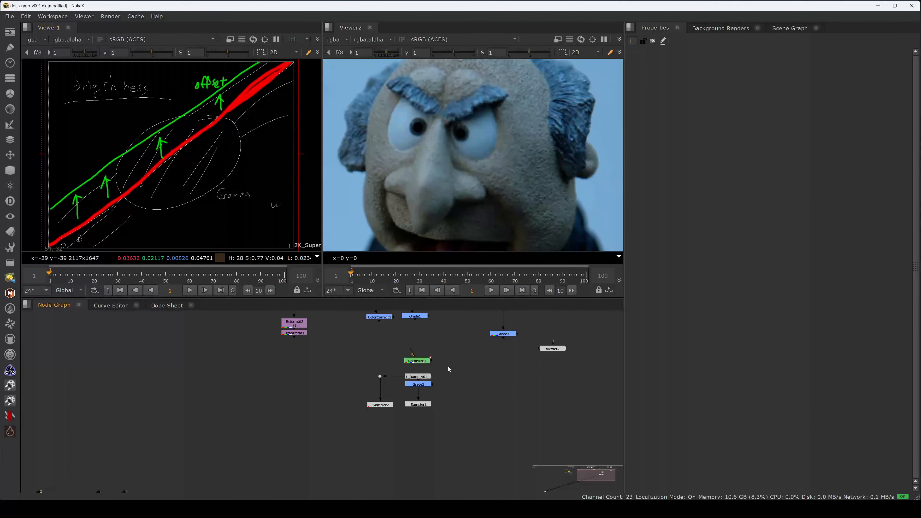
Reopen RotoPaint1 in the enlarged first viewer and paint a violet-blue line from the red line's upper end to the green line's lower end.
{"action": "double_click", "coordinate": [423, 362]}
{"action": "key", "text": "space"}
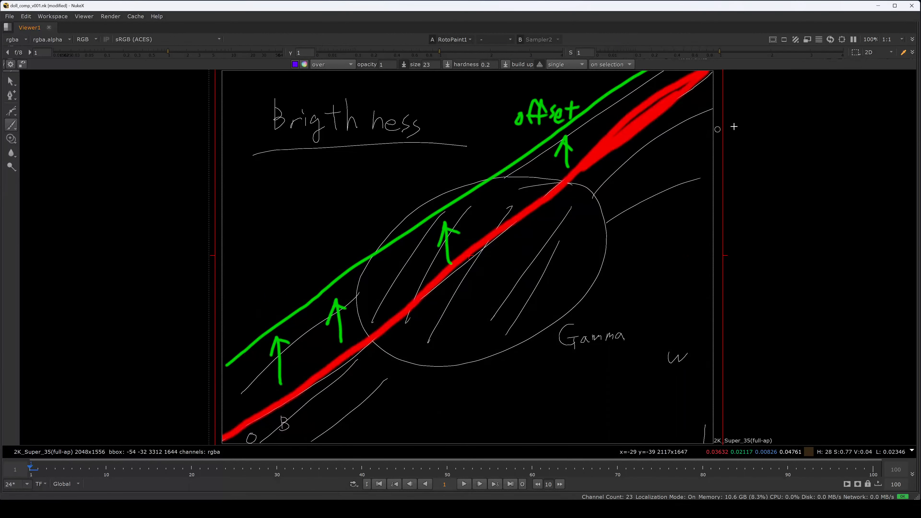
{"action": "right_click", "coordinate": [673, 183], "text": "ctrl"}
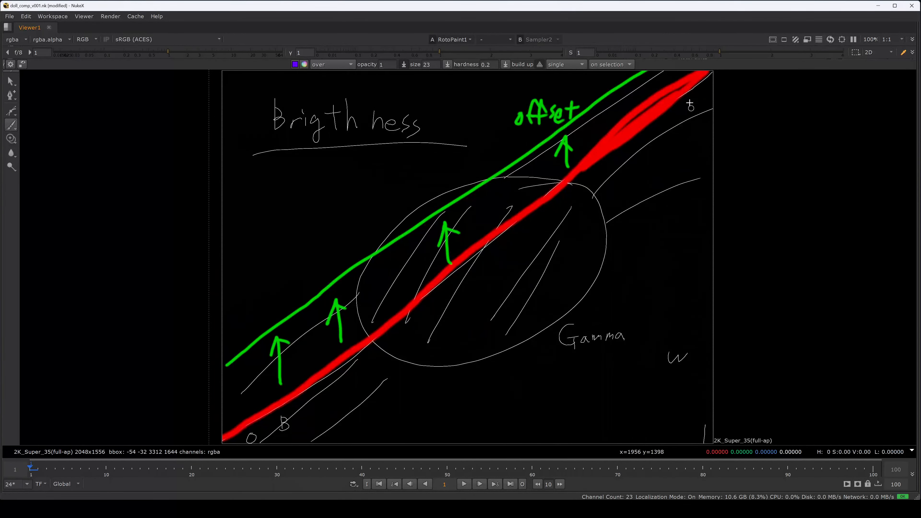
{"action": "middle_click_drag", "start_coordinate": [567, 207], "coordinate": [555, 234]}
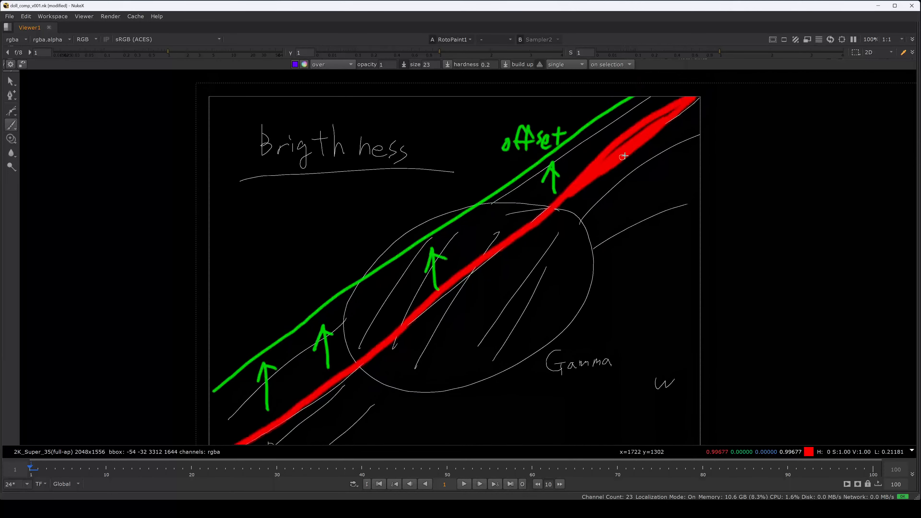
{"action": "mouse_move", "coordinate": [673, 99]}
{"action": "left_mouse_down"}
{"action": "mouse_move", "coordinate": [414, 278]}
{"action": "mouse_move", "coordinate": [215, 399]}
{"action": "left_mouse_up"}
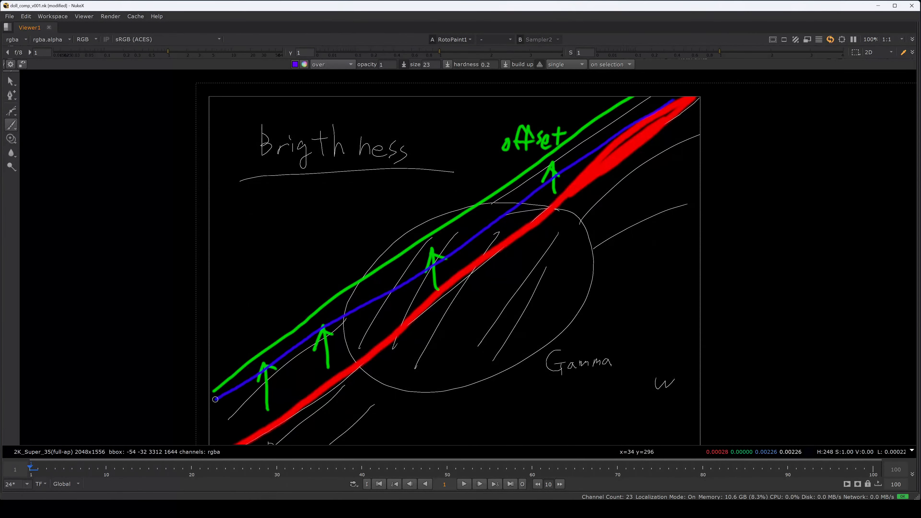
Circle the violet-blue line's upper end and the gap at its lower end, then restore the normal layout.
{"action": "left_click_drag", "start_coordinate": [691, 98], "coordinate": [661, 108]}
{"action": "left_click_drag", "start_coordinate": [687, 155], "coordinate": [700, 87]}
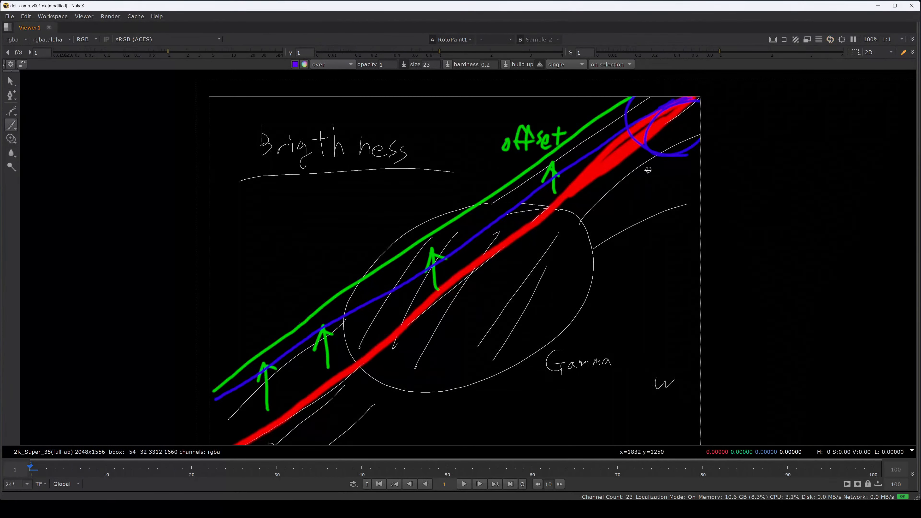
{"action": "middle_click_drag", "start_coordinate": [227, 400], "coordinate": [262, 292]}
{"action": "mouse_move", "coordinate": [261, 292]}
{"action": "left_mouse_down"}
{"action": "mouse_move", "coordinate": [276, 319]}
{"action": "mouse_move", "coordinate": [300, 308]}
{"action": "left_mouse_up"}
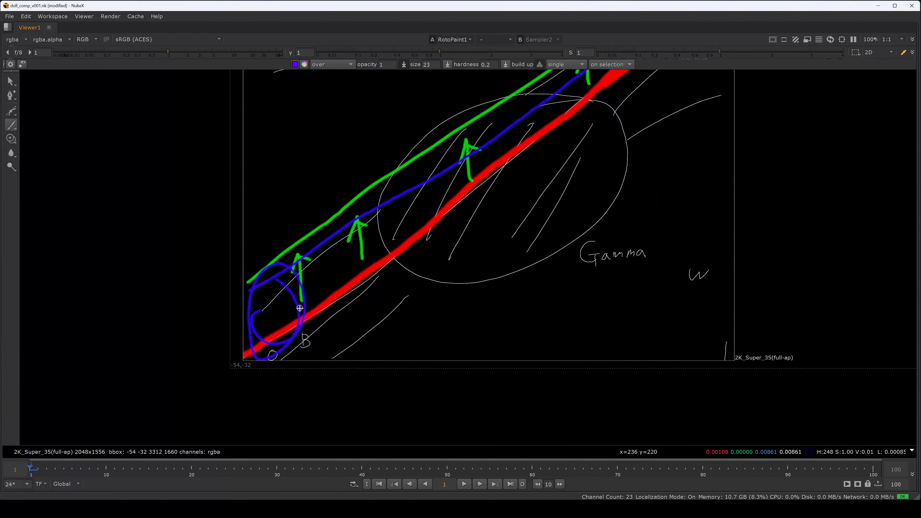
{"action": "scroll", "coordinate": [468, 240], "scroll_direction": "down", "scroll_amount": 3}
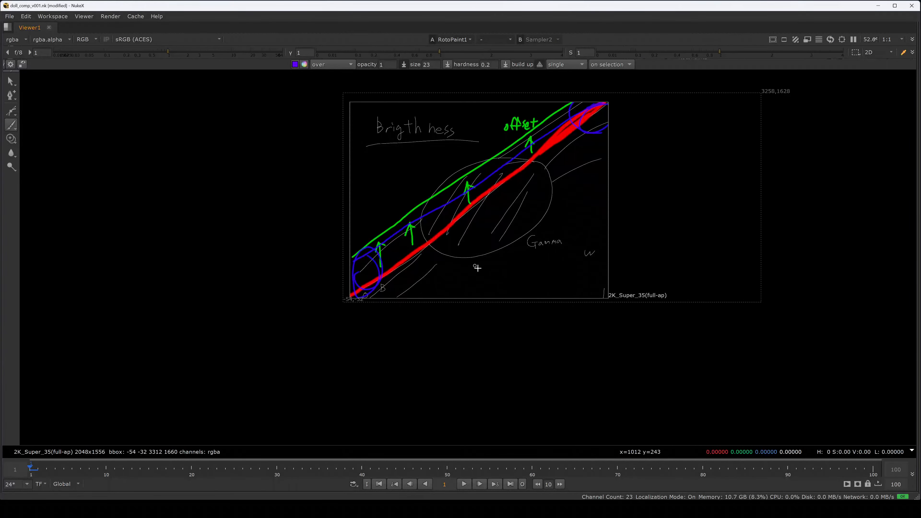
{"action": "scroll", "coordinate": [435, 254], "scroll_direction": "down", "scroll_amount": 1}
{"action": "key", "text": "space"}
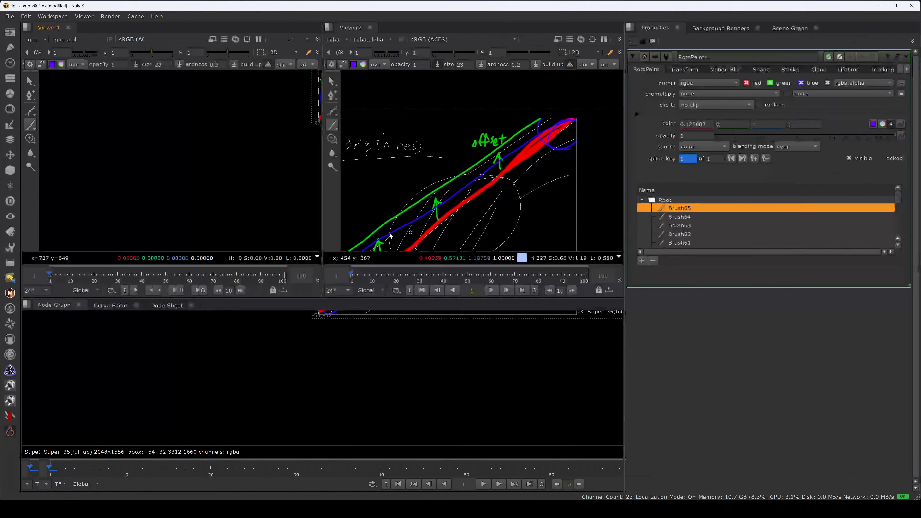
Display the Grade2 result in the first viewer and move the Viewer2 node further down in the node graph.
{"action": "left_click", "coordinate": [505, 394]}
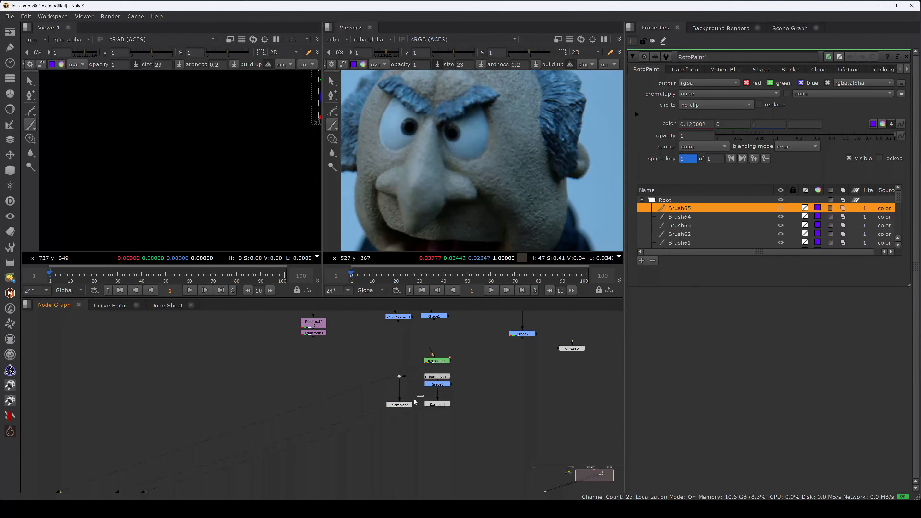
{"action": "key", "text": "f"}
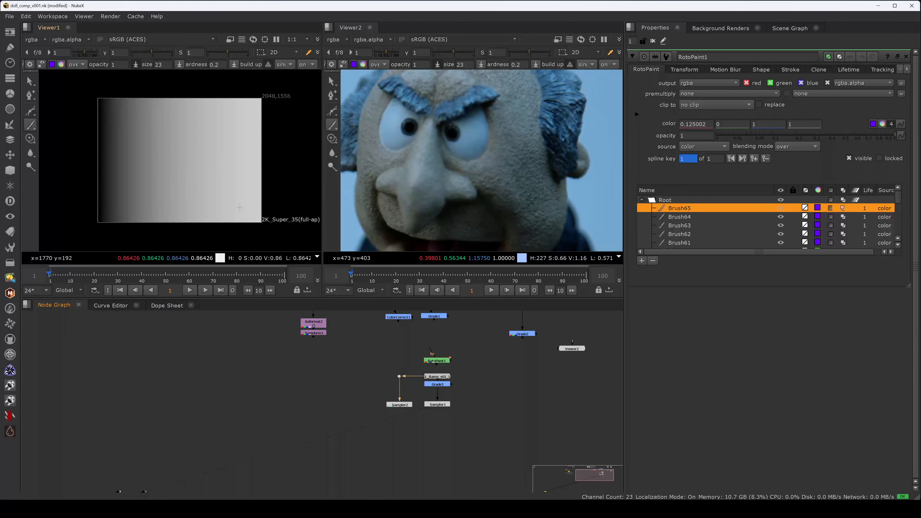
{"action": "left_click_drag", "start_coordinate": [466, 399], "coordinate": [421, 427]}
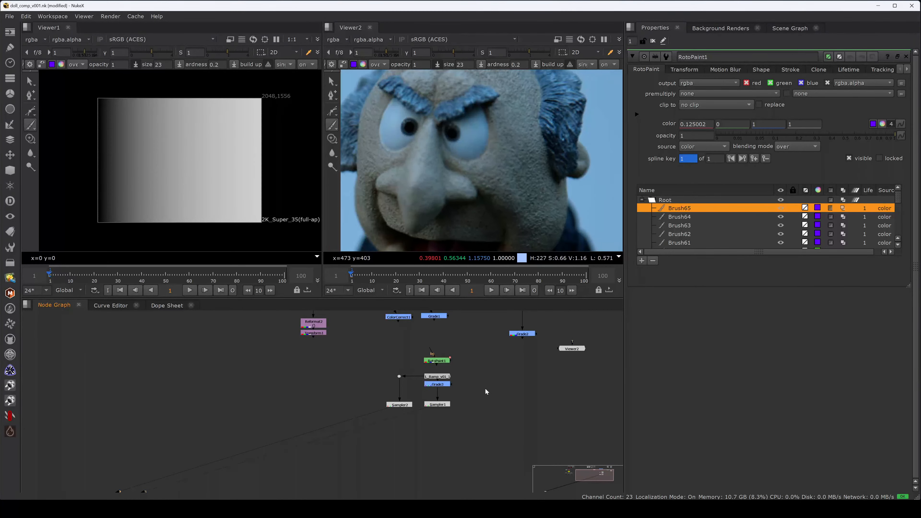
{"action": "middle_click_drag", "start_coordinate": [492, 388], "coordinate": [427, 400]}
{"action": "middle_click_drag", "start_coordinate": [466, 370], "coordinate": [448, 413]}
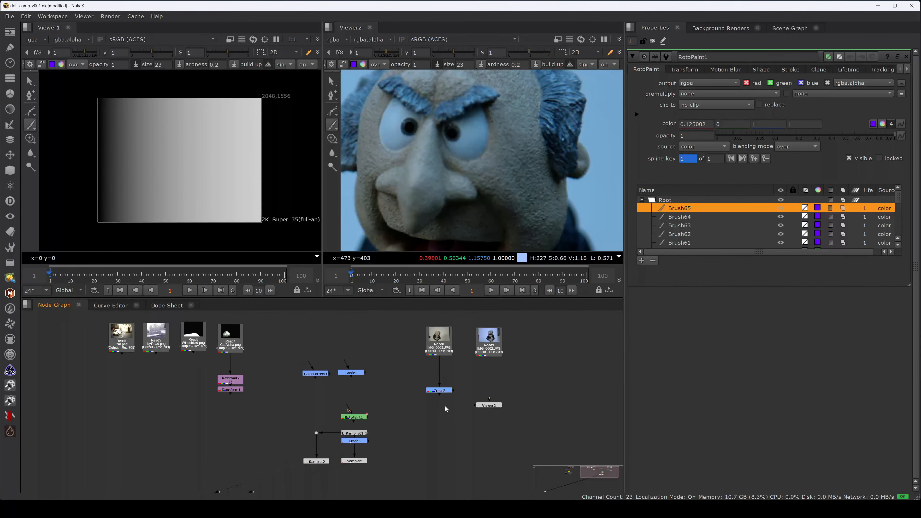
{"action": "left_click", "coordinate": [430, 389]}
{"action": "key", "text": "1"}
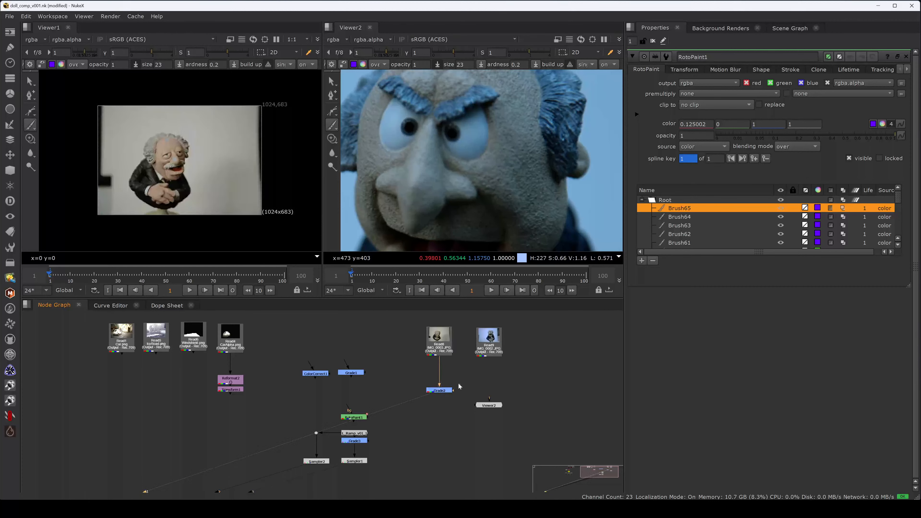
{"action": "left_click_drag", "start_coordinate": [488, 407], "coordinate": [488, 461]}
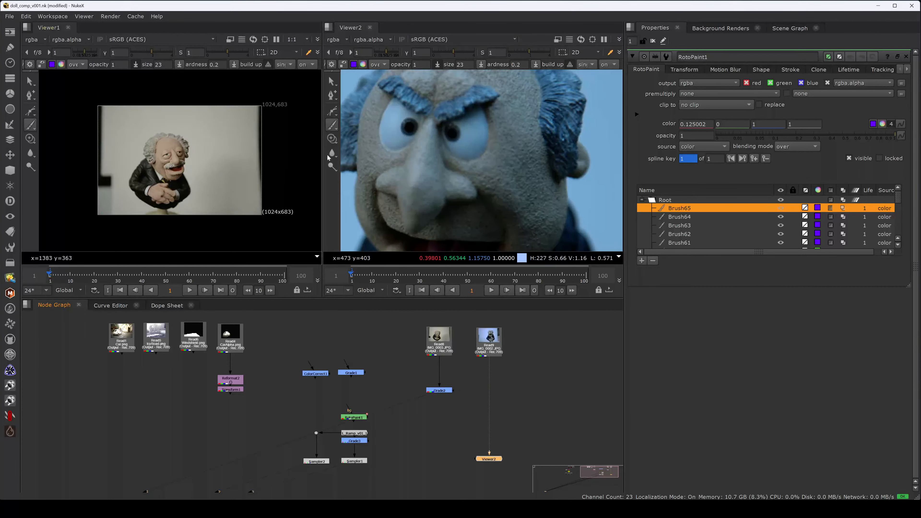
Close the RotoPaint1 properties and fit both puppet images to their viewers.
{"action": "left_click", "coordinate": [653, 41]}
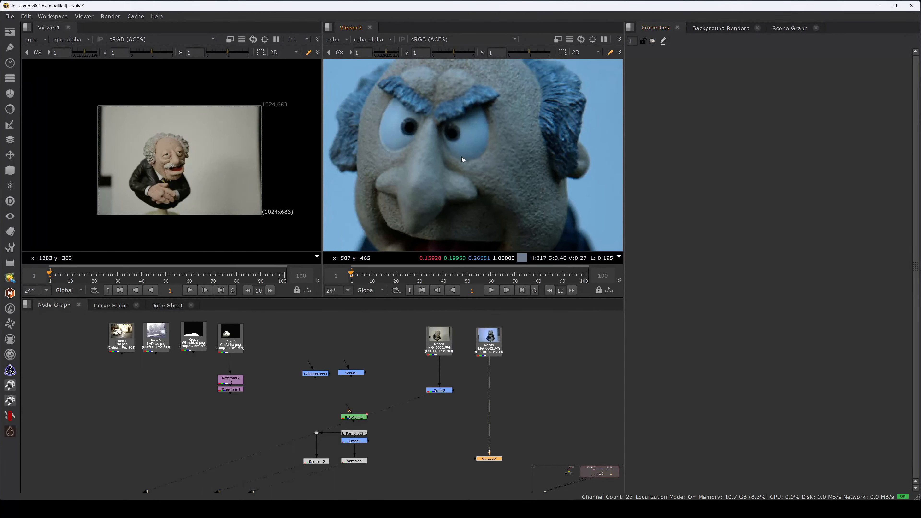
{"action": "key", "text": "f"}
{"action": "key", "text": "f"}
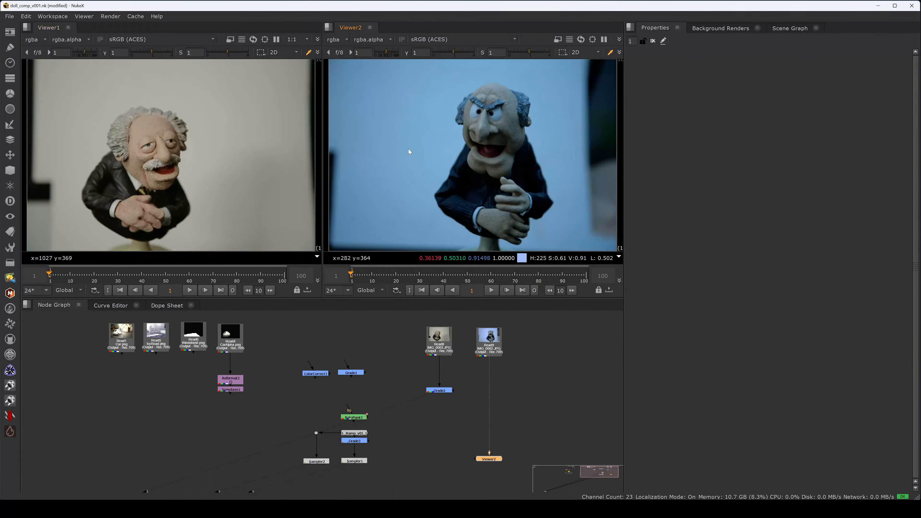
{"action": "key", "text": "f"}
Open the Grade2 properties to review its grading settings.
{"action": "left_click", "coordinate": [477, 363]}
{"action": "double_click", "coordinate": [445, 391]}
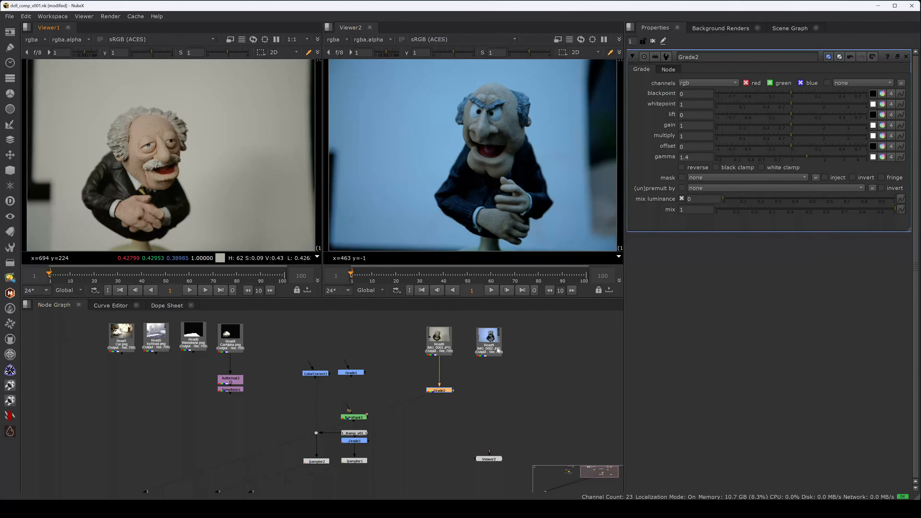
{"action": "left_click", "coordinate": [539, 358]}
Add a sticky note beside the puppet Read nodes listing "1. contrast.", "2. whitepoint / blackpoint", "3. saturation" and "4. midtone.".
{"action": "middle_click_drag", "start_coordinate": [563, 353], "coordinate": [520, 348]}
{"action": "key", "text": "alt+n"}
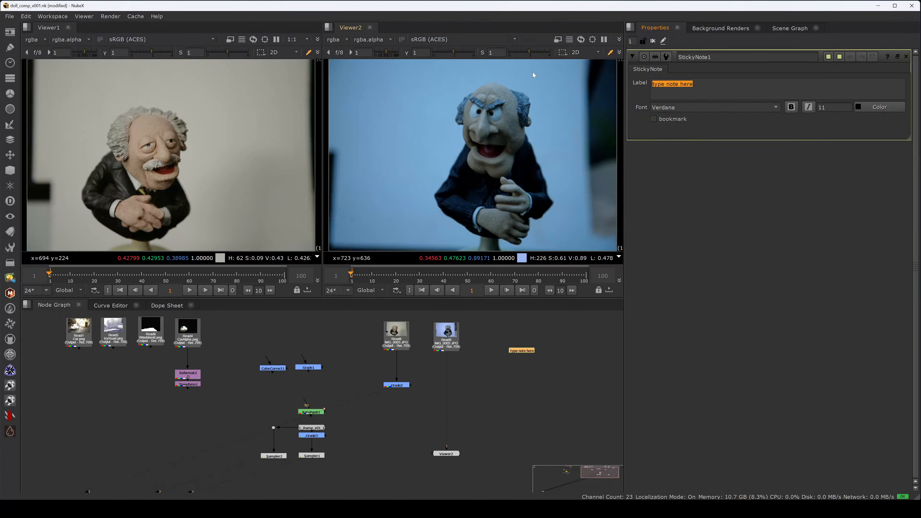
{"action": "type", "text": "1. contrak"}
{"action": "type", "text": "."}
{"action": "key", "text": "Return"}
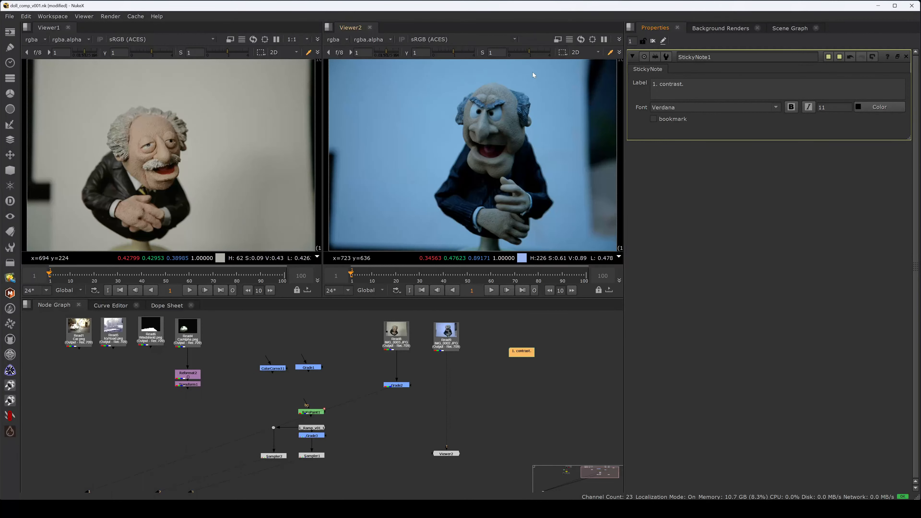
{"action": "type", "text": "2. whitepoint / blackpoint"}
{"action": "key", "text": "Return"}
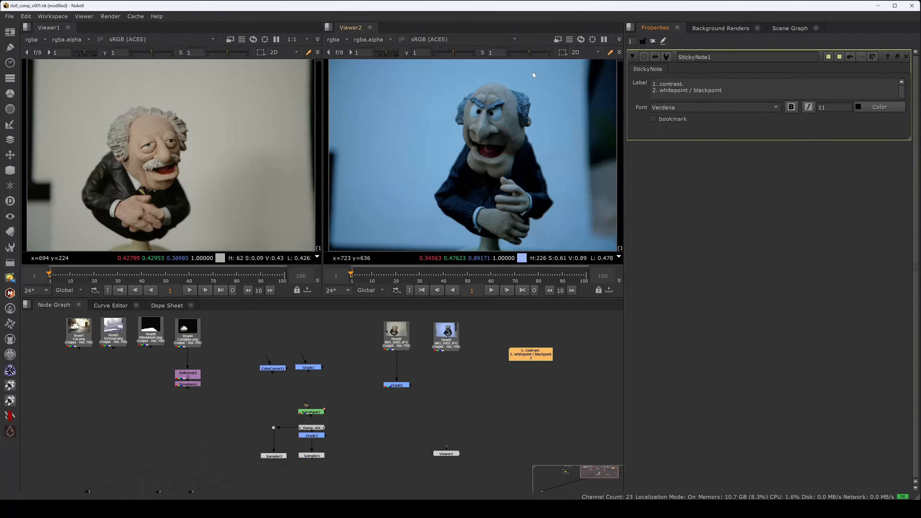
{"action": "type", "text": "3. saturation"}
{"action": "key", "text": "Return"}
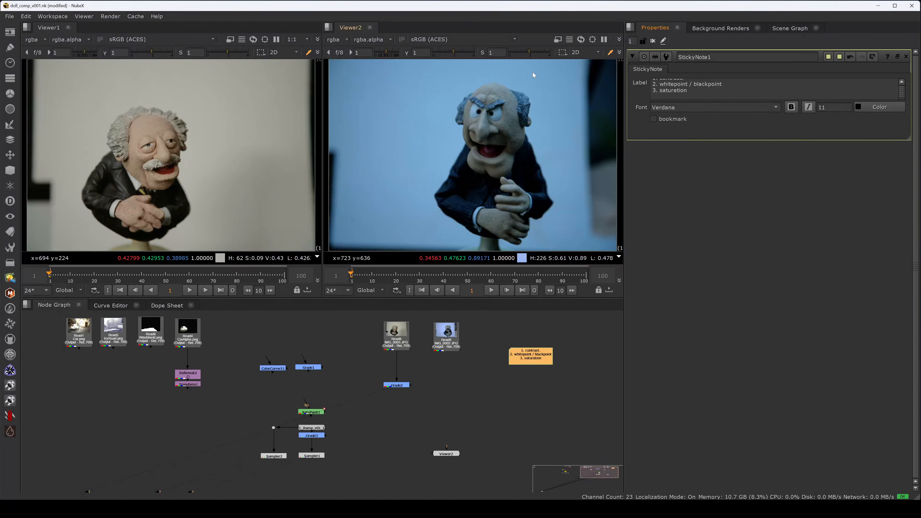
{"action": "type", "text": "4. midtone"}
Renumber the sticky note's saturation line as 4 and its midtone line as 5.
{"action": "key", "text": "Up"}
{"action": "key", "text": "Up"}
{"action": "key", "text": "Up"}
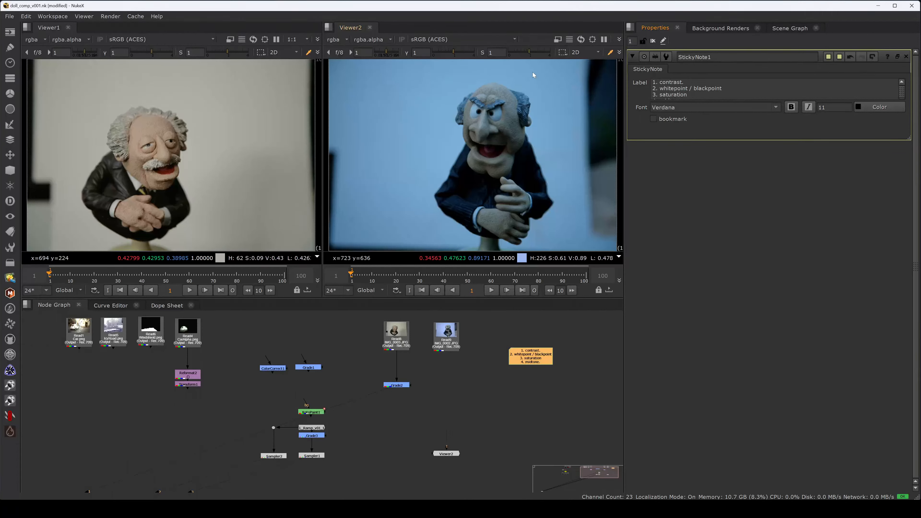
{"action": "key", "text": "Down"}
{"action": "key", "text": "Down"}
{"action": "key", "text": "Down"}
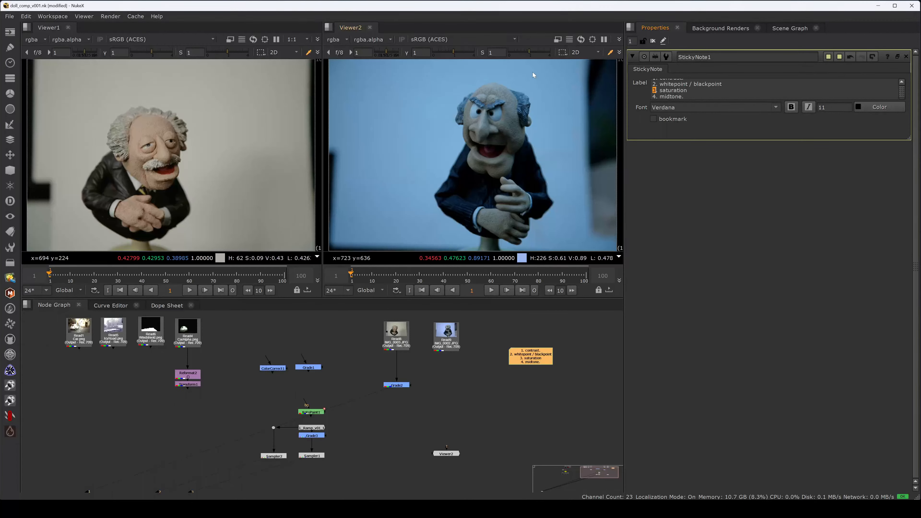
{"action": "type", "text": "4"}
{"action": "key", "text": "Down"}
{"action": "key", "text": "shift+Left"}
{"action": "type", "text": "5"}
Insert the line "3. brightness" above the saturation line in the sticky note.
{"action": "key", "text": "Return"}
{"action": "key", "text": "Up"}
{"action": "type", "text": "3"}
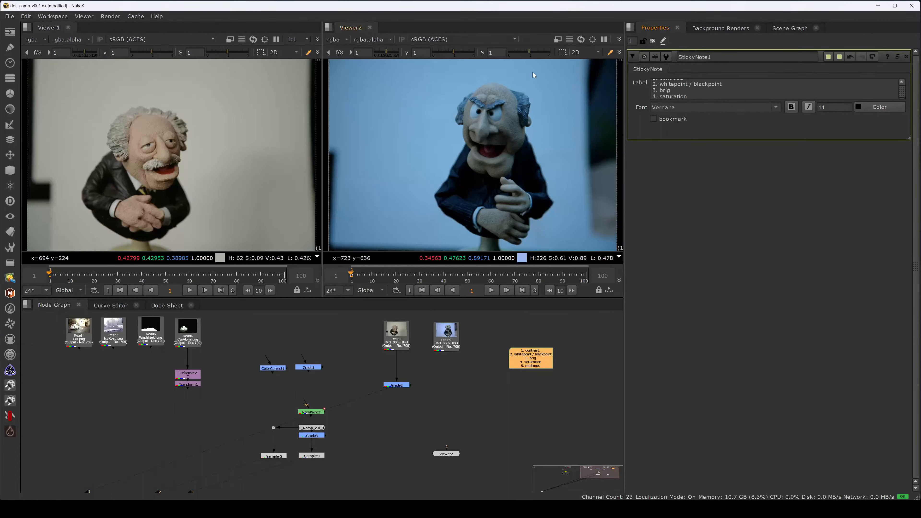
{"action": "type", "text": ". brightness"}
Add "<c>" as the sticky note's first line and set its font size to 44.
{"action": "key", "text": "Up"}
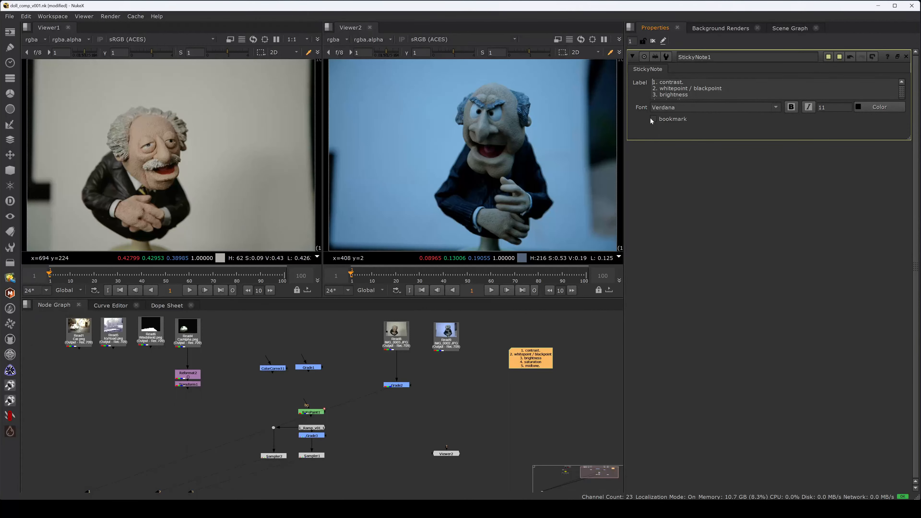
{"action": "key", "text": "Return"}
{"action": "type", "text": "<c>"}
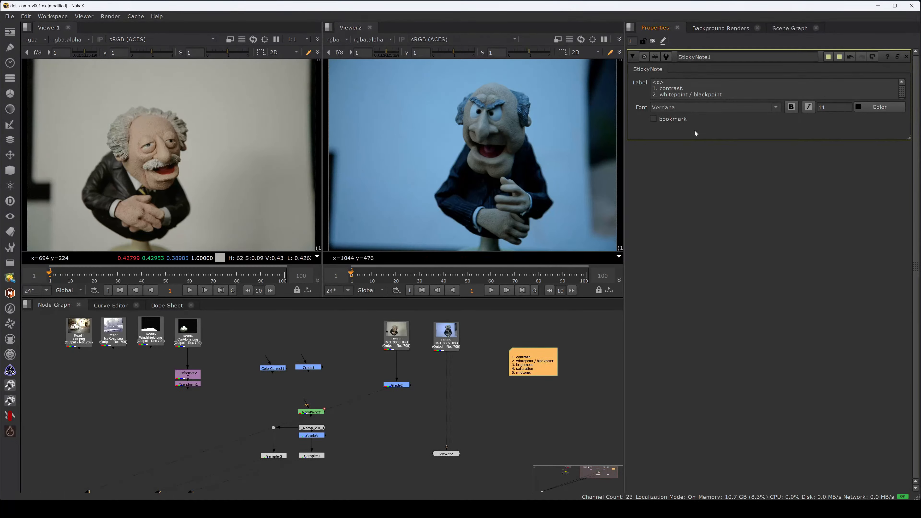
{"action": "left_click_drag", "start_coordinate": [833, 108], "coordinate": [813, 110]}
{"action": "type", "text": "44"}
{"action": "key", "text": "Return"}
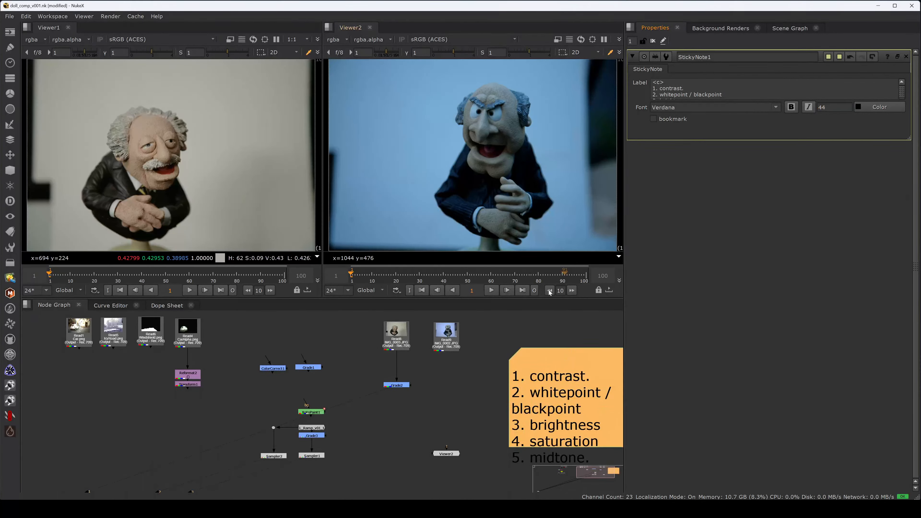
Add a "<br>" tag right after "<c>" in the sticky note's first line.
{"action": "middle_click_drag", "start_coordinate": [502, 399], "coordinate": [443, 357]}
{"action": "left_click", "coordinate": [708, 89]}
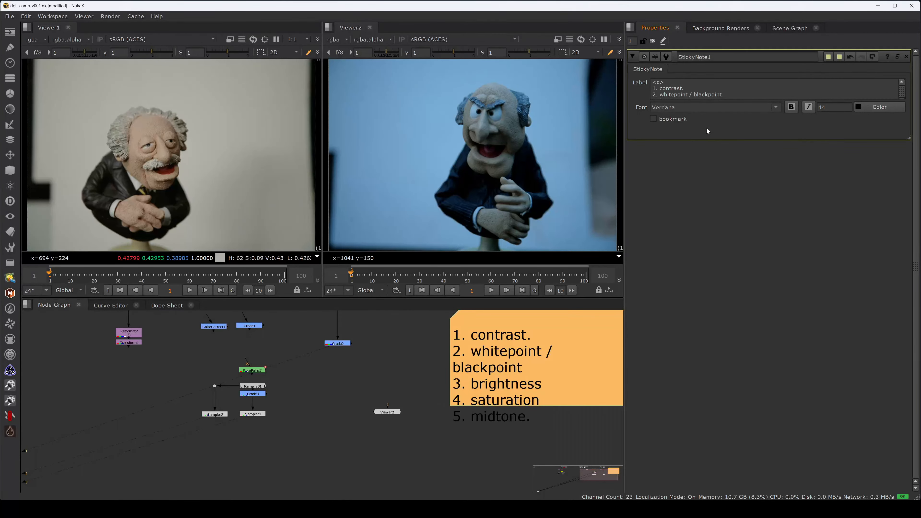
{"action": "type", "text": "</br?"}
{"action": "key", "text": "BackSpace"}
{"action": "type", "text": ">"}
{"action": "key", "text": "Right"}
{"action": "key", "text": "Delete"}
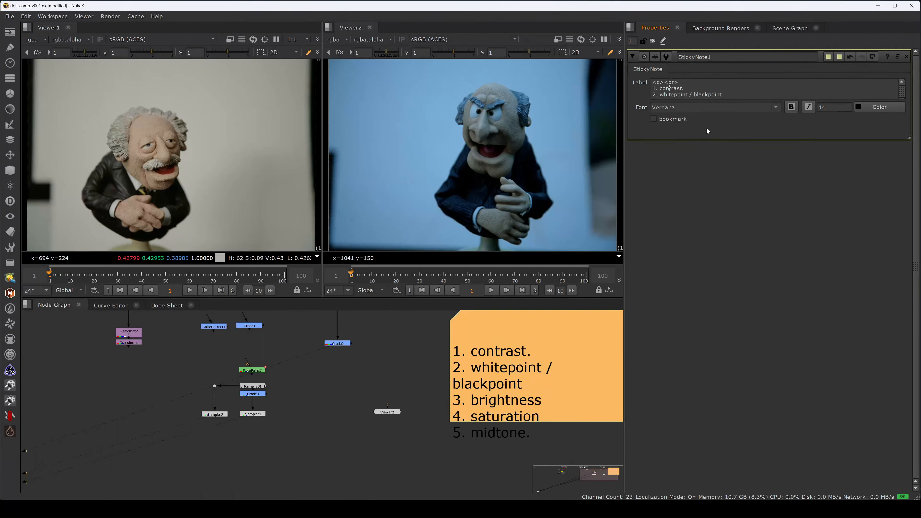
Add a closing "<br>" line below the midtone entry of the sticky note.
{"action": "key", "text": "Down"}
{"action": "key", "text": "Down"}
{"action": "key", "text": "Down"}
{"action": "key", "text": "Down"}
{"action": "key", "text": "Up"}
{"action": "key", "text": "Up"}
{"action": "key", "text": "Up"}
{"action": "key", "text": "Up"}
{"action": "key", "text": "Up"}
{"action": "key", "text": "shift+Right"}
{"action": "key", "text": "shift+Right"}
{"action": "key", "text": "Down"}
{"action": "key", "text": "Down"}
{"action": "key", "text": "Down"}
{"action": "key", "text": "Down"}
{"action": "key", "text": "Down"}
{"action": "key", "text": "Return"}
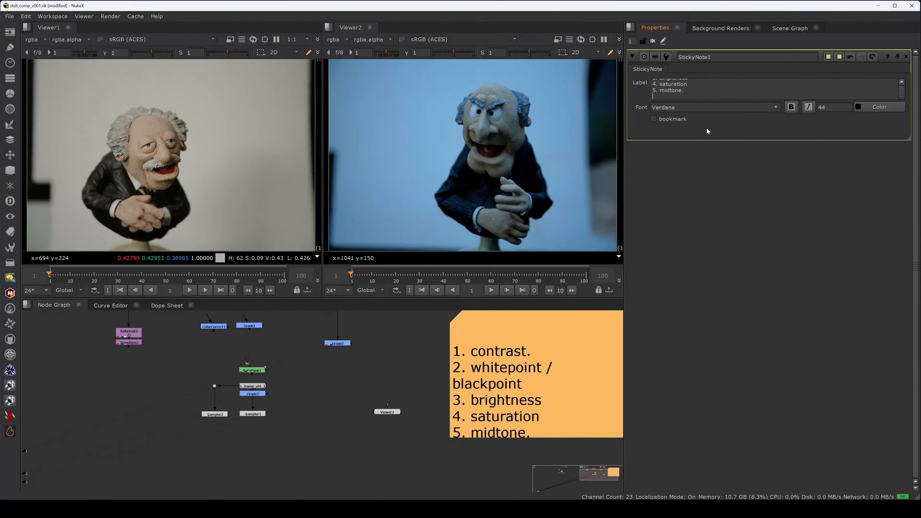
{"action": "type", "text": "<br>"}
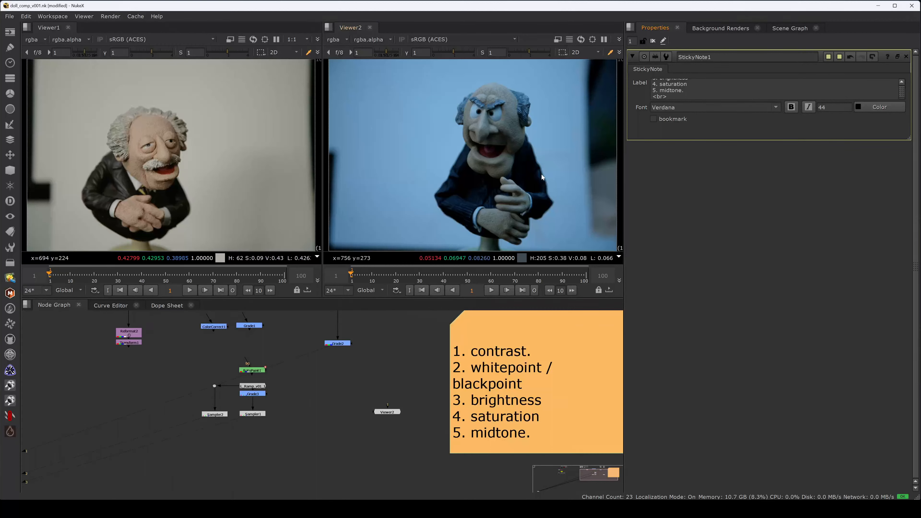
Examine the sticky note in the enlarged node graph, restore the normal layout and return to the note's label text.
{"action": "left_click", "coordinate": [417, 346]}
{"action": "key", "text": "space"}
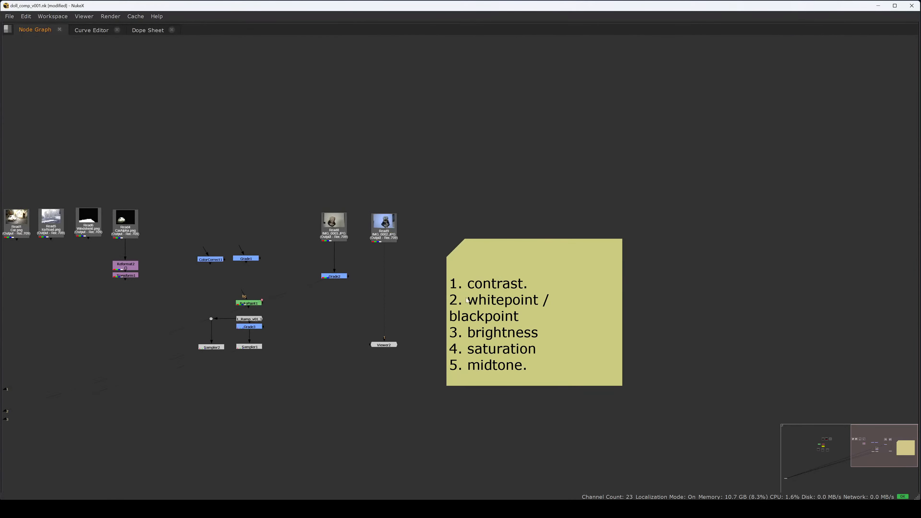
{"action": "left_click", "coordinate": [470, 255]}
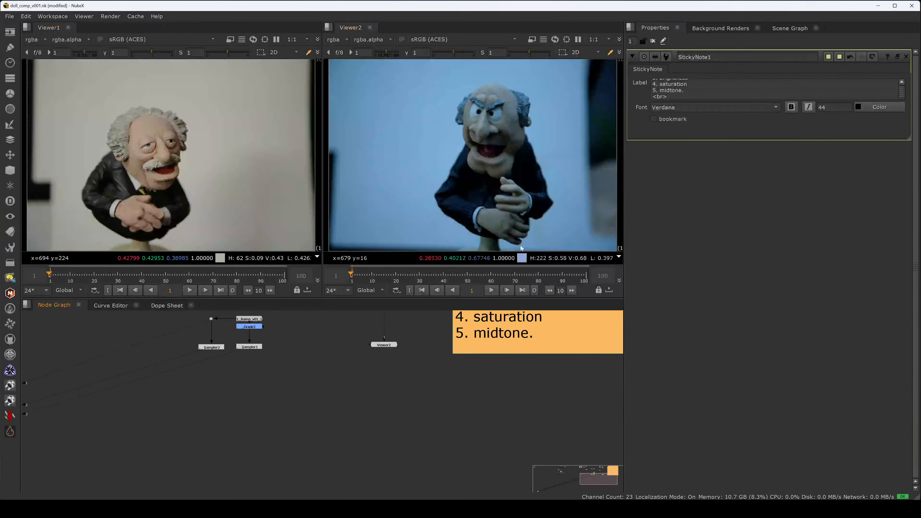
{"action": "key", "text": "space"}
{"action": "middle_click_drag", "start_coordinate": [516, 334], "coordinate": [472, 408]}
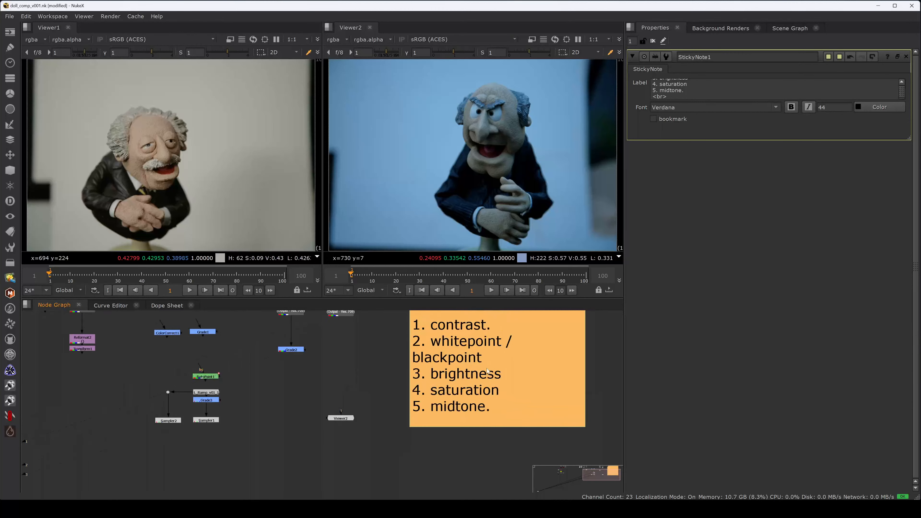
{"action": "left_click", "coordinate": [690, 80]}
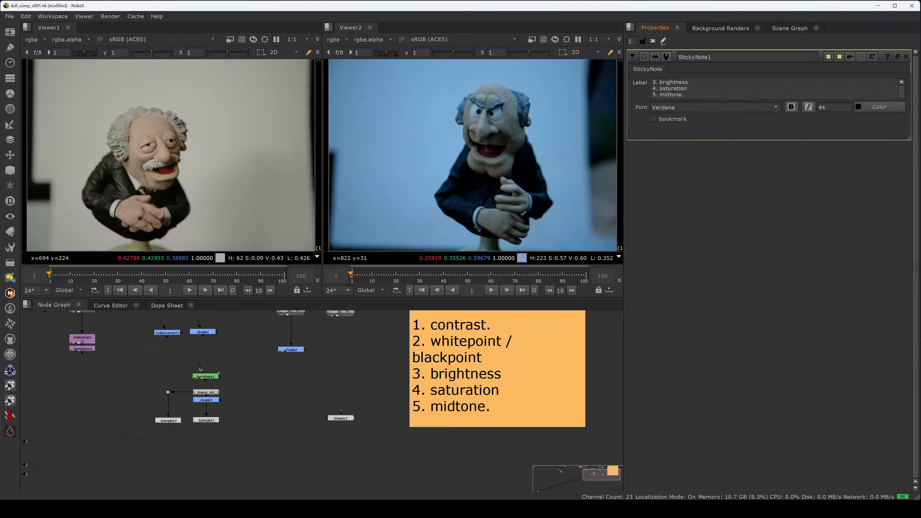
{"action": "key", "text": "Up"}
{"action": "key", "text": "Up"}
{"action": "key", "text": "Up"}
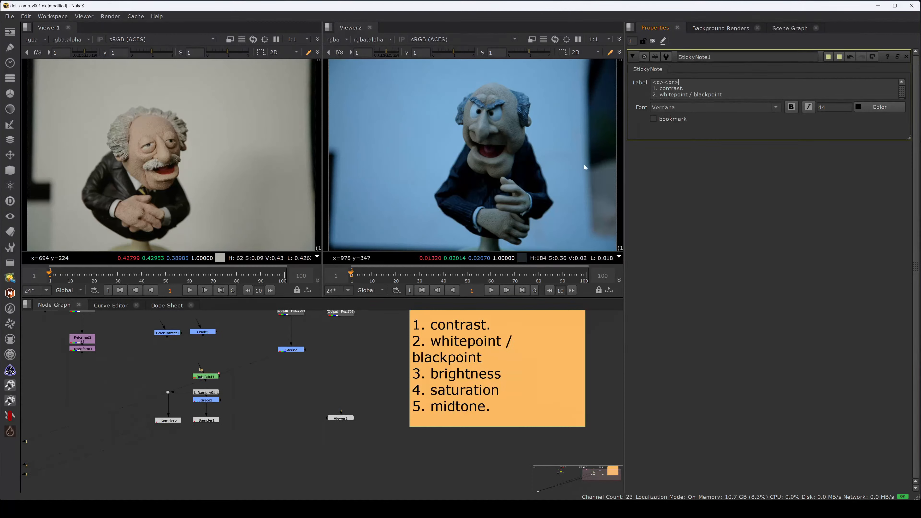
{"action": "left_click", "coordinate": [382, 343]}
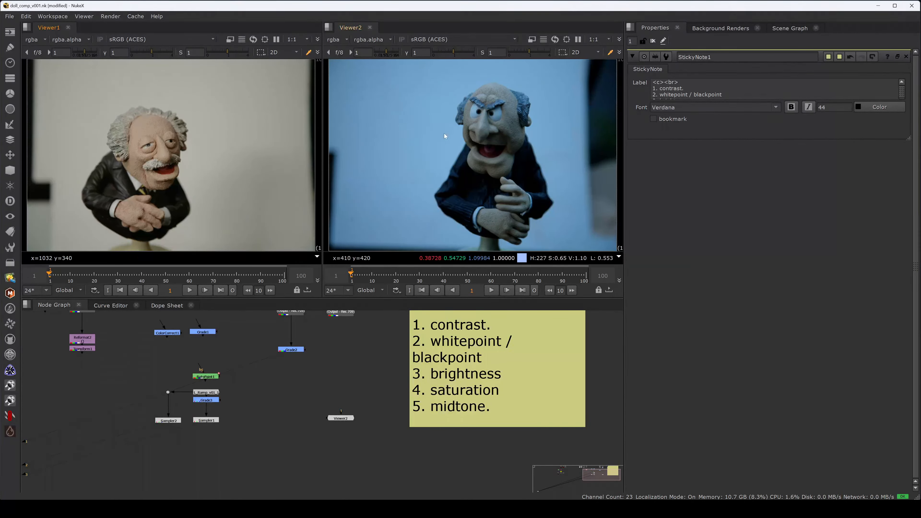
Compare the bright white backdrop areas behind the puppets in Viewer1 and Viewer2.
{"action": "left_click_drag", "start_coordinate": [187, 115], "coordinate": [107, 196], "text": "ctrl+shift"}
{"action": "left_click_drag", "start_coordinate": [418, 100], "coordinate": [374, 169]}
{"action": "left_click_drag", "start_coordinate": [213, 115], "coordinate": [114, 193]}
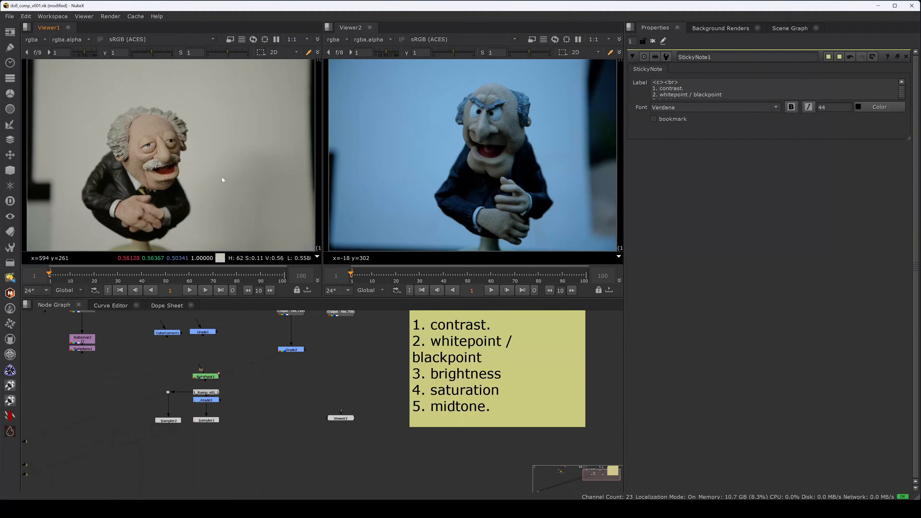
Inspect the dark jacket shadows of both puppets up close, with viewer gain raised to 20 in Viewer2 and 10 in Viewer1.
{"action": "scroll", "coordinate": [469, 178], "scroll_direction": "up", "scroll_amount": 8}
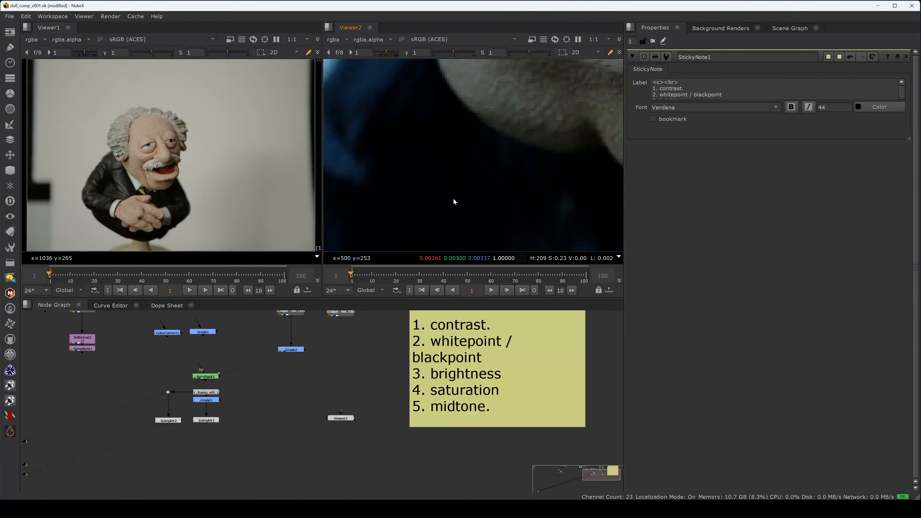
{"action": "scroll", "coordinate": [453, 196], "scroll_direction": "up", "scroll_amount": 2}
{"action": "left_click", "coordinate": [390, 53]}
{"action": "left_click_drag", "start_coordinate": [391, 53], "coordinate": [395, 52]}
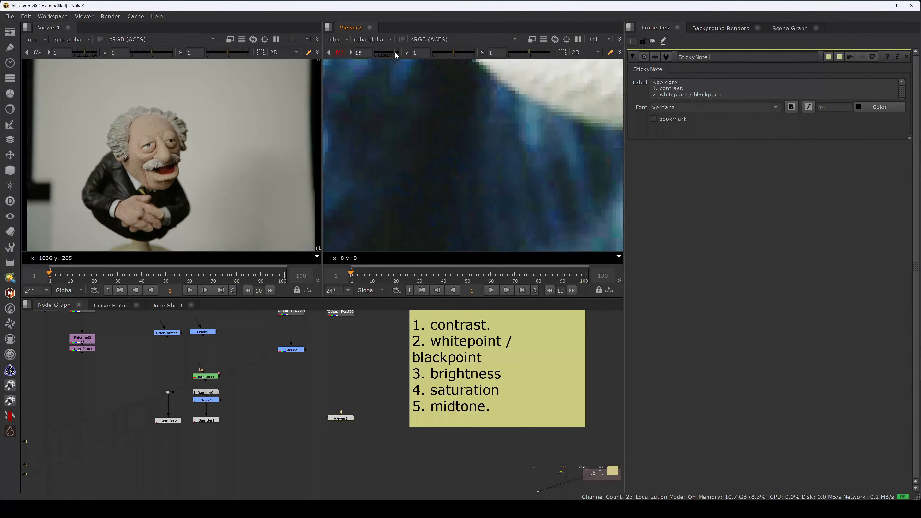
{"action": "left_click_drag", "start_coordinate": [432, 184], "coordinate": [414, 204]}
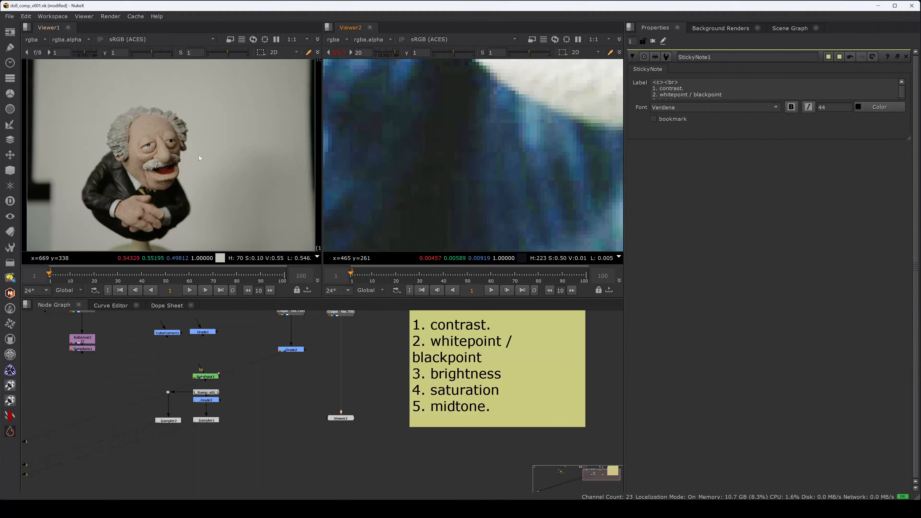
{"action": "scroll", "coordinate": [100, 180], "scroll_direction": "up", "scroll_amount": 6}
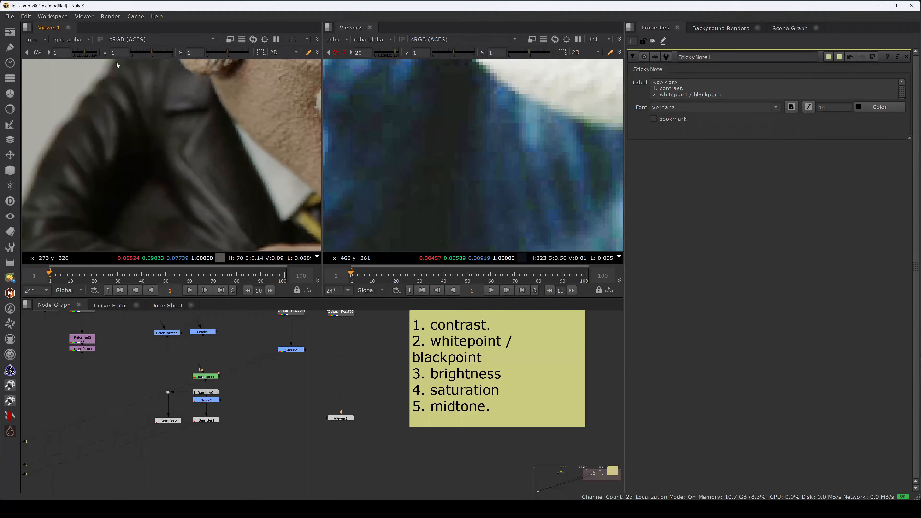
{"action": "left_click_drag", "start_coordinate": [86, 53], "coordinate": [92, 52]}
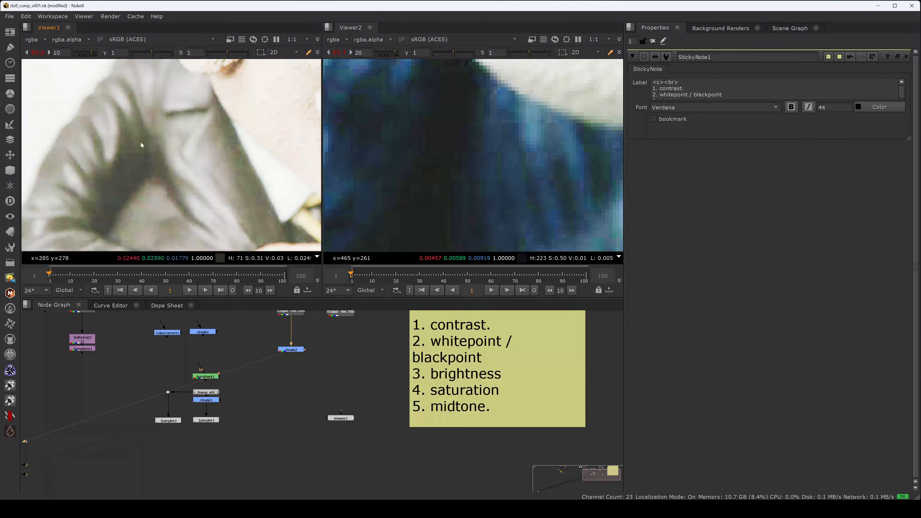
Sample the darkest jacket area in both viewers and reset both viewer gains to 1.
{"action": "left_click_drag", "start_coordinate": [141, 166], "coordinate": [131, 178], "text": "ctrl+shift"}
{"action": "left_click_drag", "start_coordinate": [450, 151], "coordinate": [436, 164], "text": "ctrl+shift"}
{"action": "left_click", "coordinate": [89, 54]}
{"action": "left_click", "coordinate": [385, 53]}
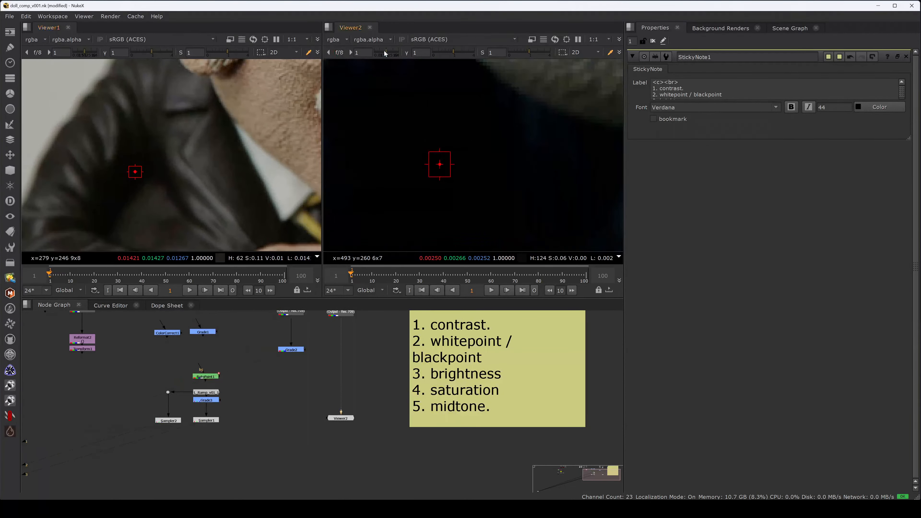
{"action": "key", "text": "f"}
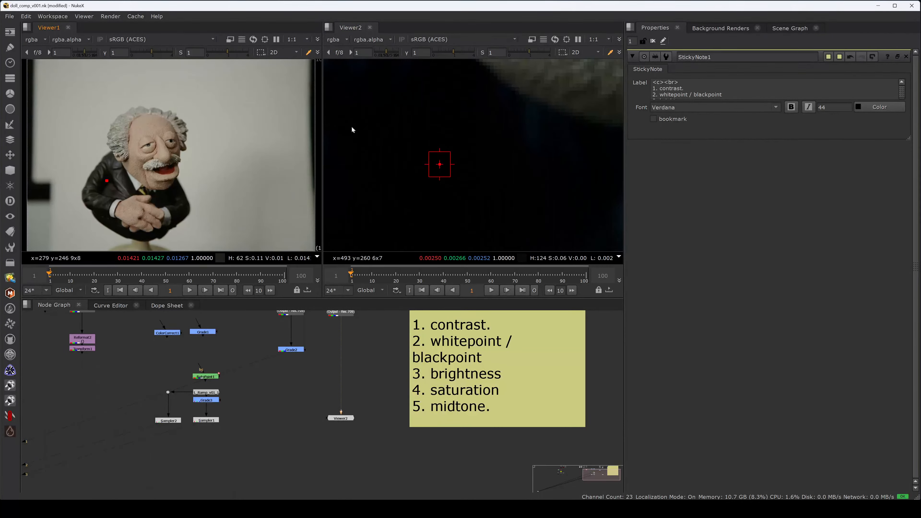
{"action": "key", "text": "f"}
{"action": "right_click", "coordinate": [409, 147], "text": "ctrl"}
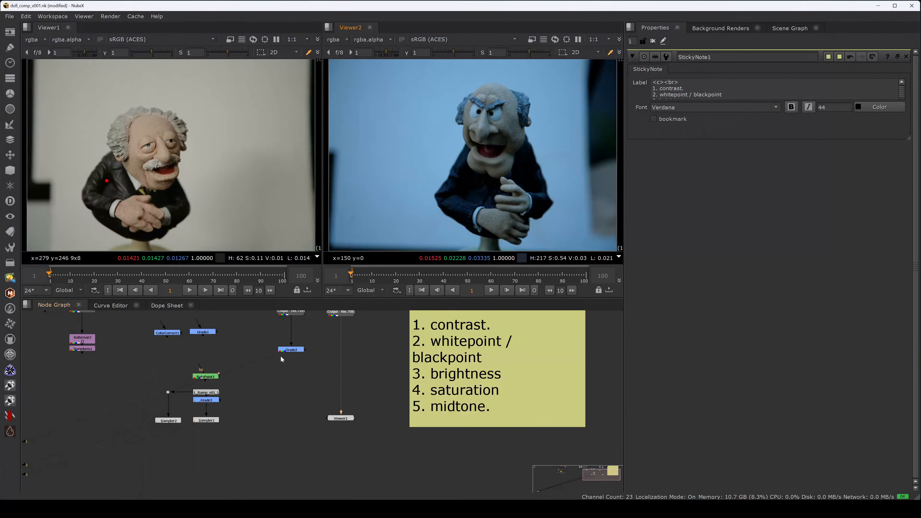
Open Grade2 under the IMG_0003 image and raise its whitepoint to 1.16.
{"action": "scroll", "coordinate": [280, 356], "scroll_direction": "up", "scroll_amount": 3}
{"action": "middle_click_drag", "start_coordinate": [316, 352], "coordinate": [353, 416]}
{"action": "double_click", "coordinate": [346, 409]}
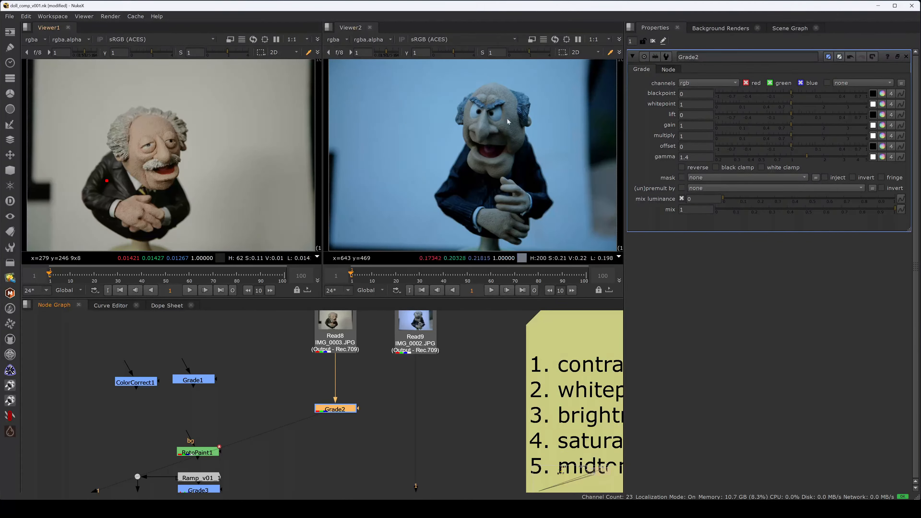
{"action": "left_click", "coordinate": [882, 105]}
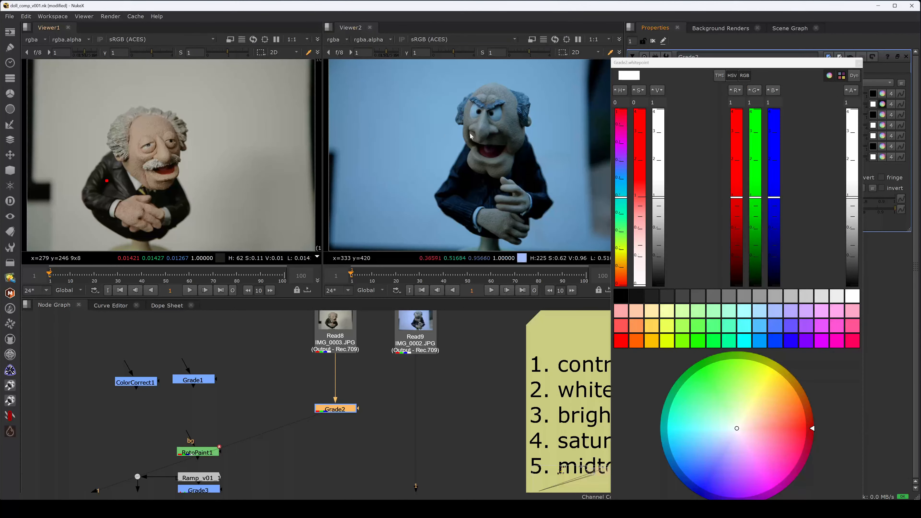
{"action": "mouse_move", "coordinate": [659, 201]}
{"action": "left_mouse_down"}
{"action": "mouse_move", "coordinate": [659, 219]}
{"action": "mouse_move", "coordinate": [660, 193]}
{"action": "left_mouse_up"}
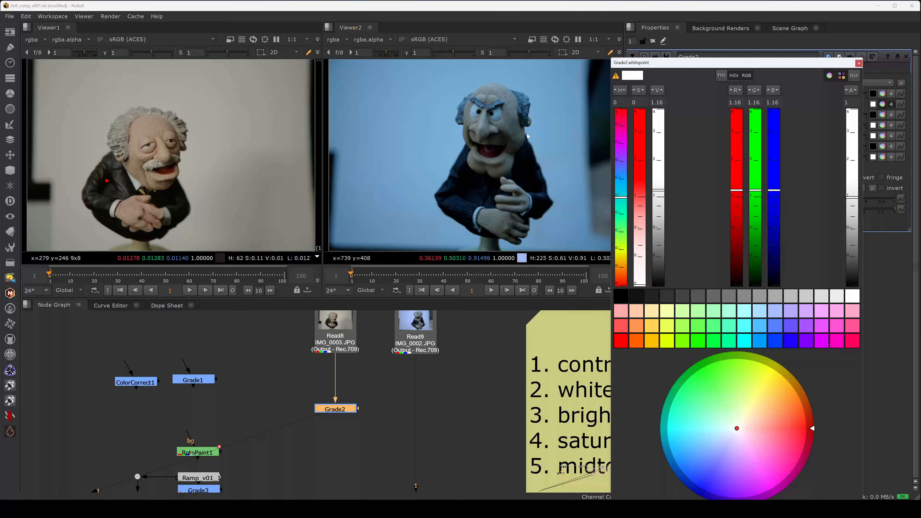
Sample the blue backdrop in Viewer2 and tint Grade2's whitepoint to about 1.16, 0.885, 0.457 to match it.
{"action": "left_click_drag", "start_coordinate": [427, 83], "coordinate": [358, 157], "text": "ctrl+shift"}
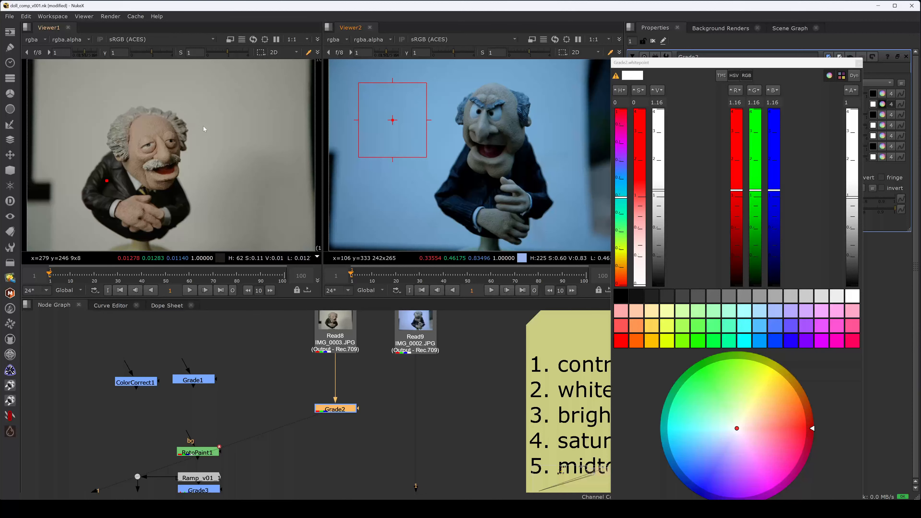
{"action": "mouse_move", "coordinate": [755, 406]}
{"action": "left_mouse_down"}
{"action": "mouse_move", "coordinate": [767, 378]}
{"action": "mouse_move", "coordinate": [774, 407]}
{"action": "left_mouse_up"}
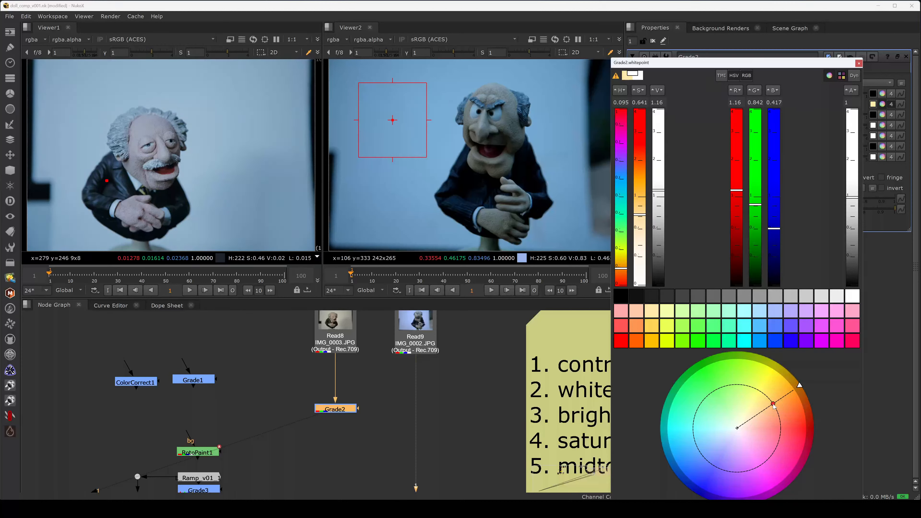
{"action": "mouse_move", "coordinate": [774, 406]}
{"action": "left_mouse_down"}
{"action": "mouse_move", "coordinate": [775, 397]}
{"action": "mouse_move", "coordinate": [770, 406]}
{"action": "left_mouse_up"}
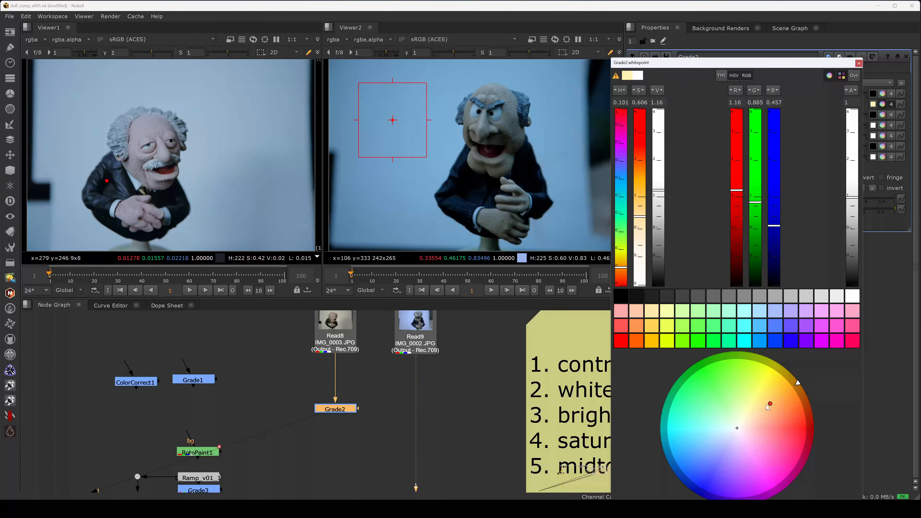
Compare the IMG_0003 image with and without the Grade2 correction.
{"action": "left_click", "coordinate": [334, 409]}
{"action": "key", "text": "d"}
{"action": "key", "text": "d"}
{"action": "key", "text": "d"}
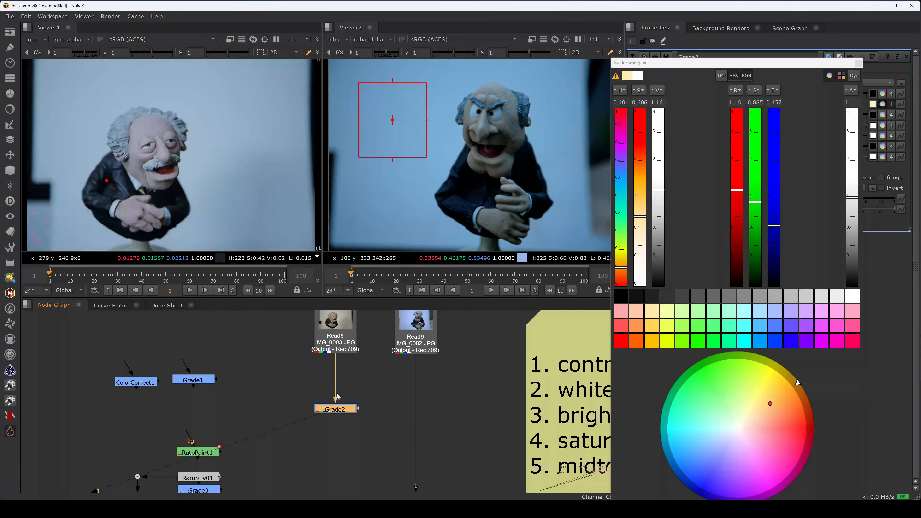
{"action": "key", "text": "d"}
Add a Grade node and insert it between the IMG_0002 image and its viewer.
{"action": "left_click", "coordinate": [399, 412]}
{"action": "key", "text": "g"}
{"action": "left_click_drag", "start_coordinate": [393, 398], "coordinate": [413, 341]}
{"action": "left_click_drag", "start_coordinate": [400, 418], "coordinate": [416, 417]}
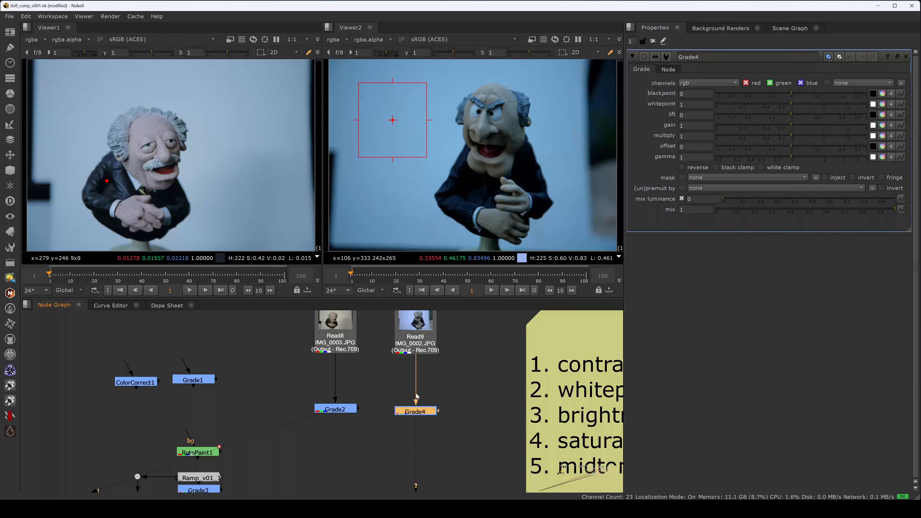
Set the new Grade's whitepoint from the sampled blue backdrop colour and reduce its saturation to about 0.372.
{"action": "left_click", "coordinate": [882, 104]}
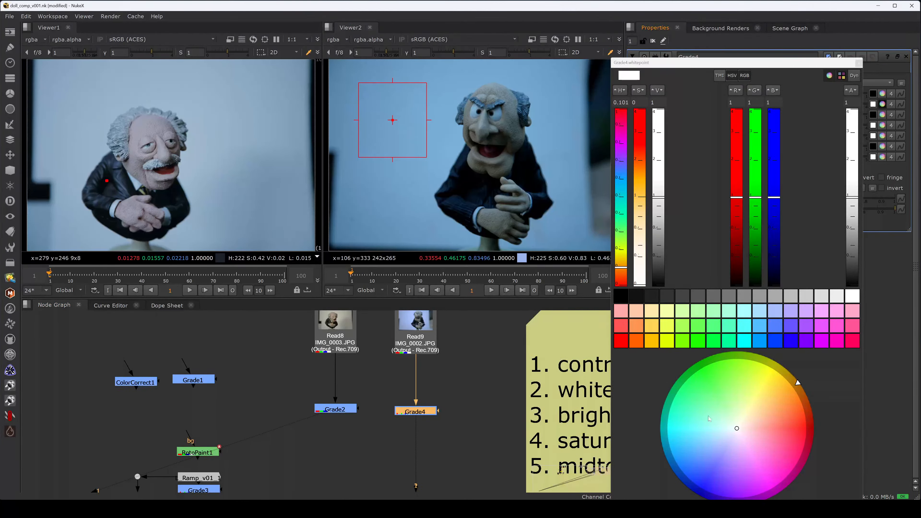
{"action": "left_click_drag", "start_coordinate": [521, 258], "coordinate": [629, 77]}
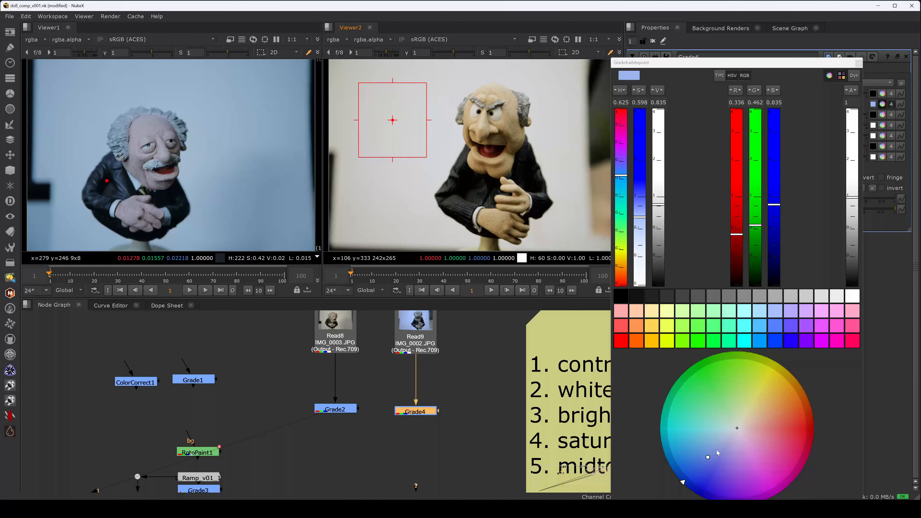
{"action": "left_click_drag", "start_coordinate": [714, 455], "coordinate": [721, 451]}
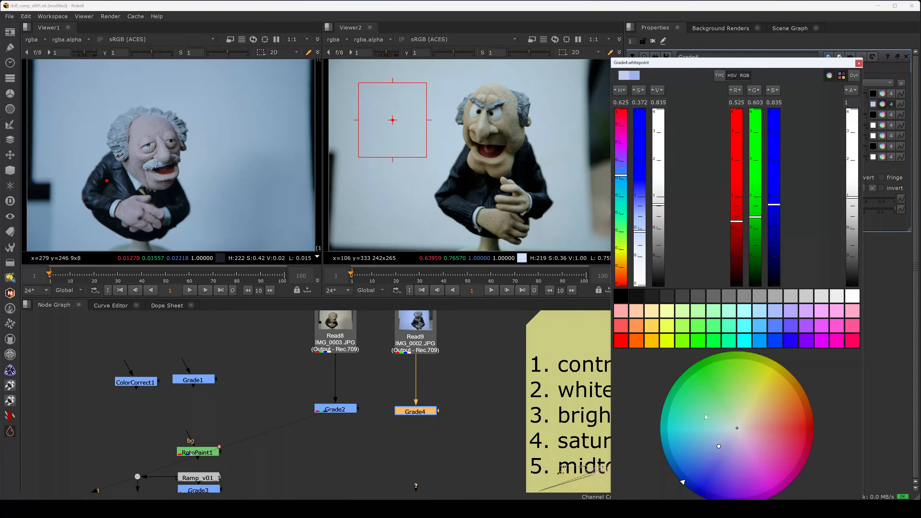
{"action": "left_click", "coordinate": [858, 66]}
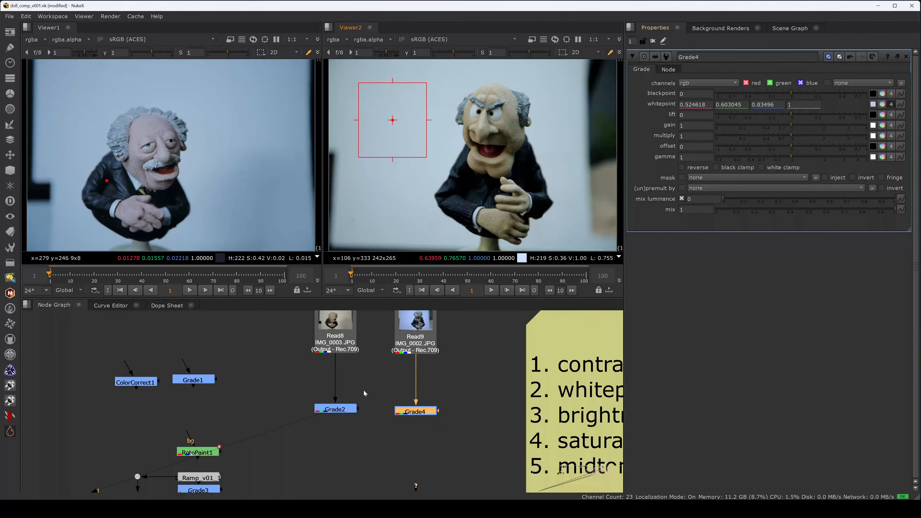
Show the ungraded IMG_0003 image in Viewer1 and the graded IMG_0002 image in Viewer2.
{"action": "left_click_drag", "start_coordinate": [365, 391], "coordinate": [298, 437]}
{"action": "key", "text": "2"}
{"action": "left_click", "coordinate": [338, 344]}
{"action": "key", "text": "1"}
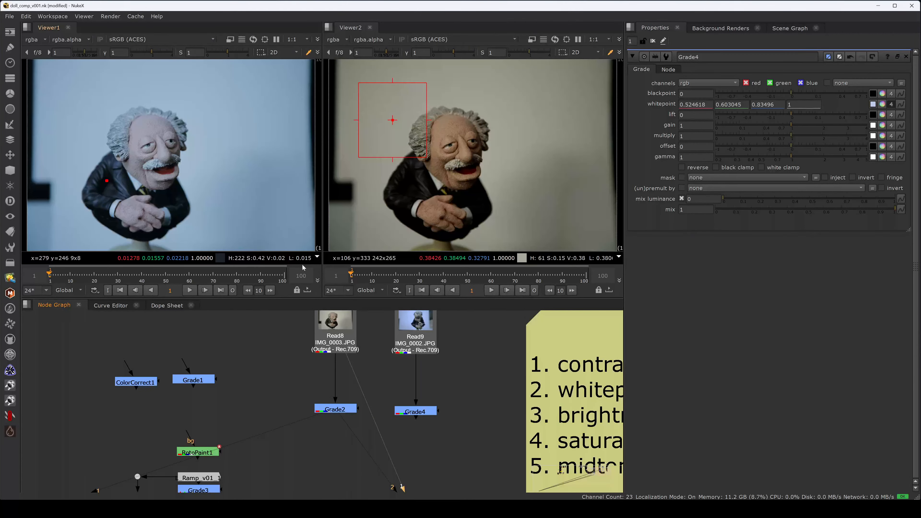
{"action": "left_click", "coordinate": [402, 409]}
{"action": "key", "text": "2"}
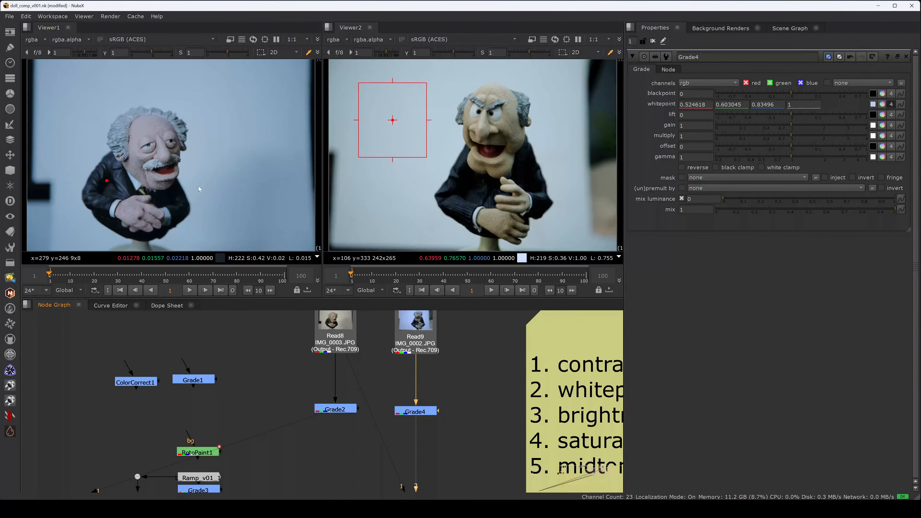
{"action": "left_click", "coordinate": [341, 341]}
{"action": "key", "text": "1"}
{"action": "left_click", "coordinate": [344, 347]}
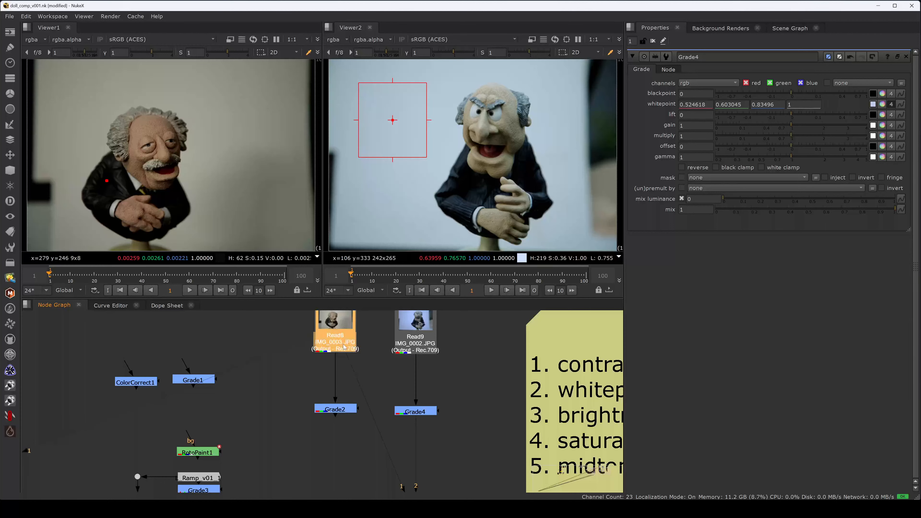
Sample the backdrop above the puppet in Viewer1, copy the sampled colour to Grade2's whitepoint and view Grade2.
{"action": "left_click_drag", "start_coordinate": [130, 104], "coordinate": [110, 76], "text": "ctrl+shift"}
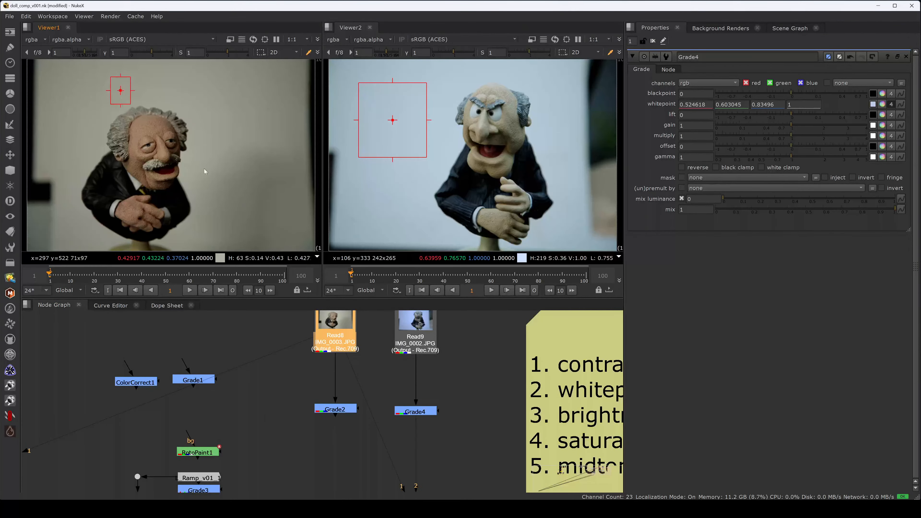
{"action": "double_click", "coordinate": [341, 412]}
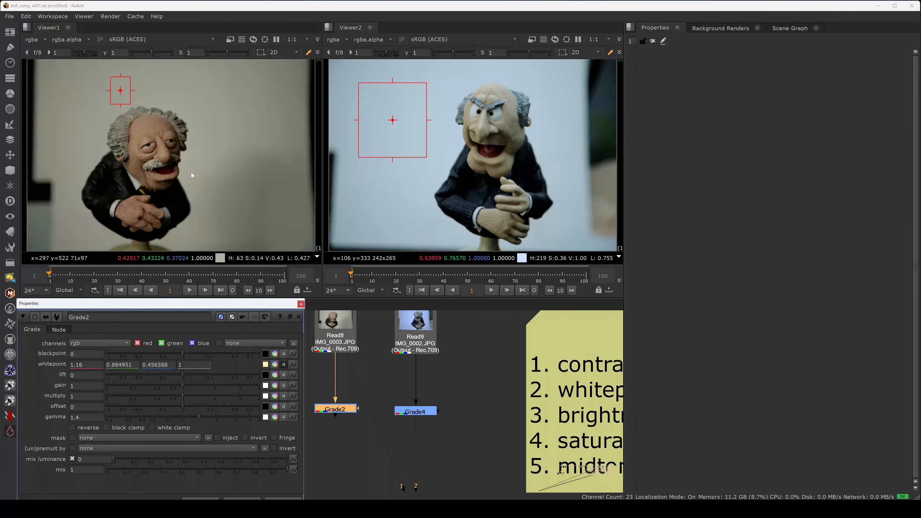
{"action": "left_click_drag", "start_coordinate": [220, 258], "coordinate": [266, 365]}
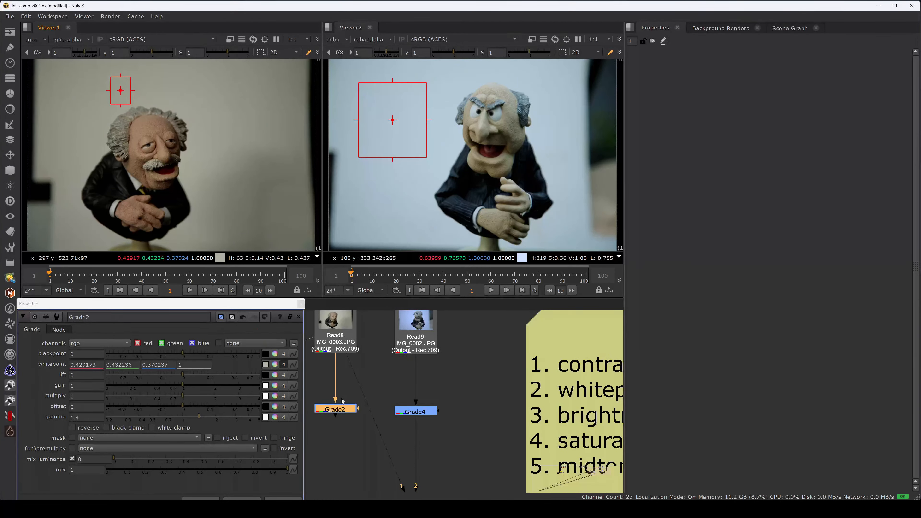
{"action": "key", "text": "1"}
Raise Grade2's whitepoint value to 1.5 and shift its hue towards orange, to about 0.132.
{"action": "left_click", "coordinate": [274, 364]}
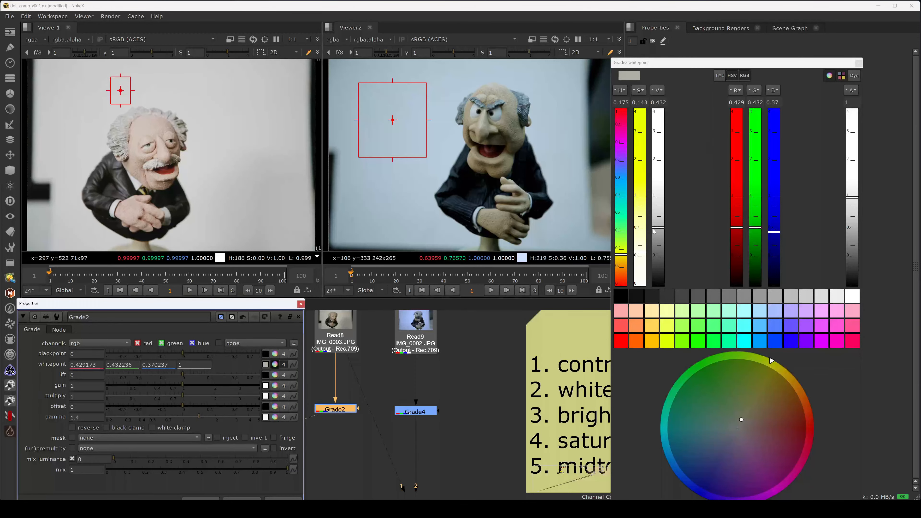
{"action": "left_click_drag", "start_coordinate": [662, 229], "coordinate": [664, 179]}
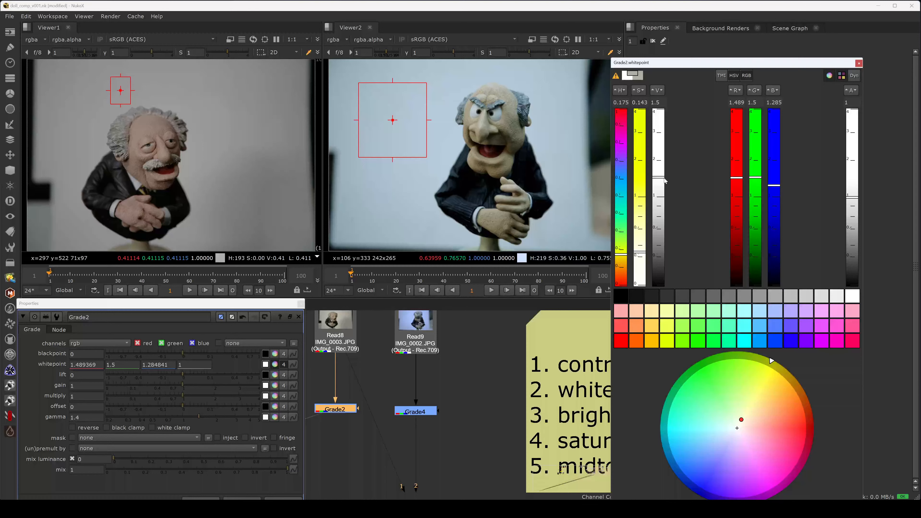
{"action": "left_click_drag", "start_coordinate": [772, 360], "coordinate": [790, 375]}
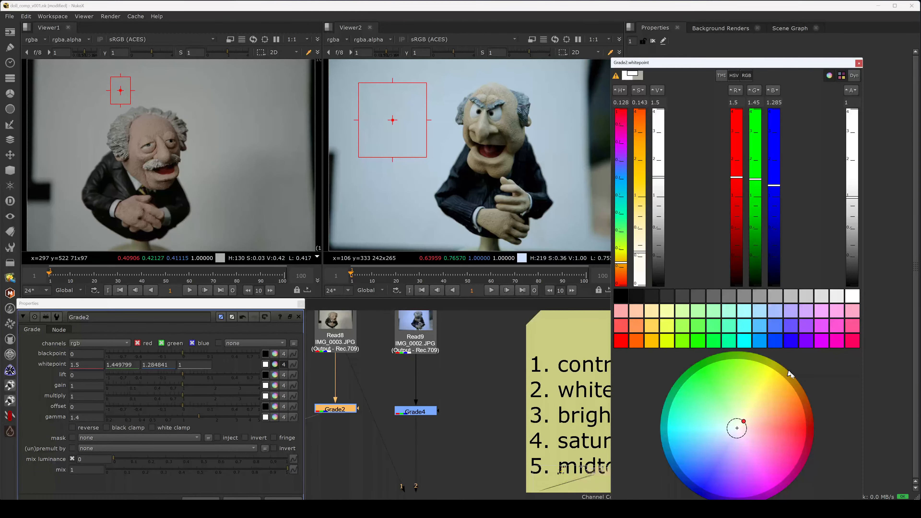
{"action": "mouse_move", "coordinate": [789, 371]}
{"action": "left_mouse_down"}
{"action": "mouse_move", "coordinate": [797, 381]}
{"action": "mouse_move", "coordinate": [788, 373]}
{"action": "left_mouse_up"}
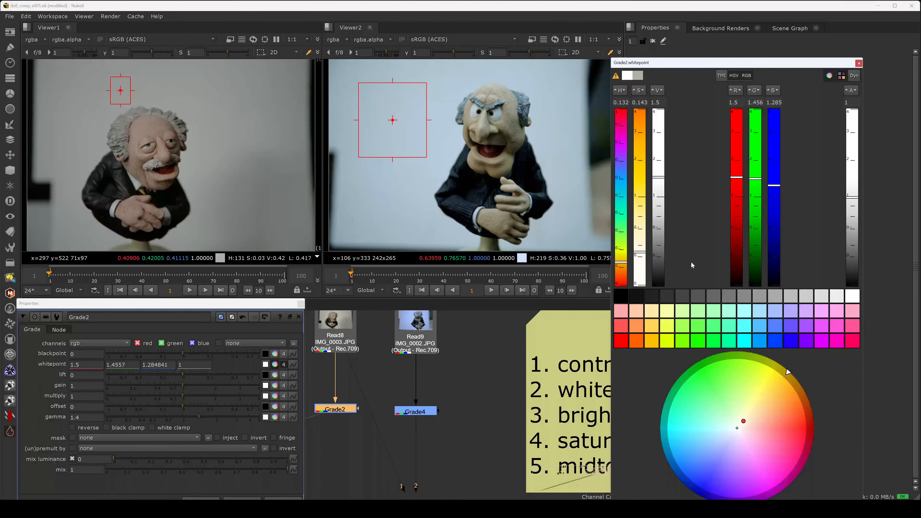
Fine-tune the hue and saturation of Grade2's whitepoint to about 1.481, 1.5, 1.312.
{"action": "left_click_drag", "start_coordinate": [746, 420], "coordinate": [750, 418]}
{"action": "mouse_move", "coordinate": [789, 374]}
{"action": "left_mouse_down"}
{"action": "mouse_move", "coordinate": [782, 368]}
{"action": "mouse_move", "coordinate": [793, 378]}
{"action": "left_mouse_up"}
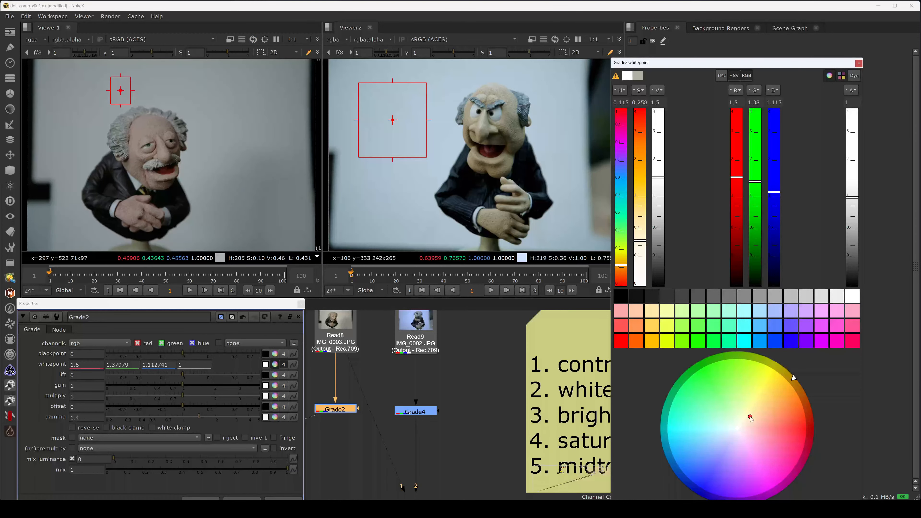
{"action": "left_click_drag", "start_coordinate": [750, 419], "coordinate": [745, 424]}
{"action": "left_click_drag", "start_coordinate": [797, 382], "coordinate": [766, 357]}
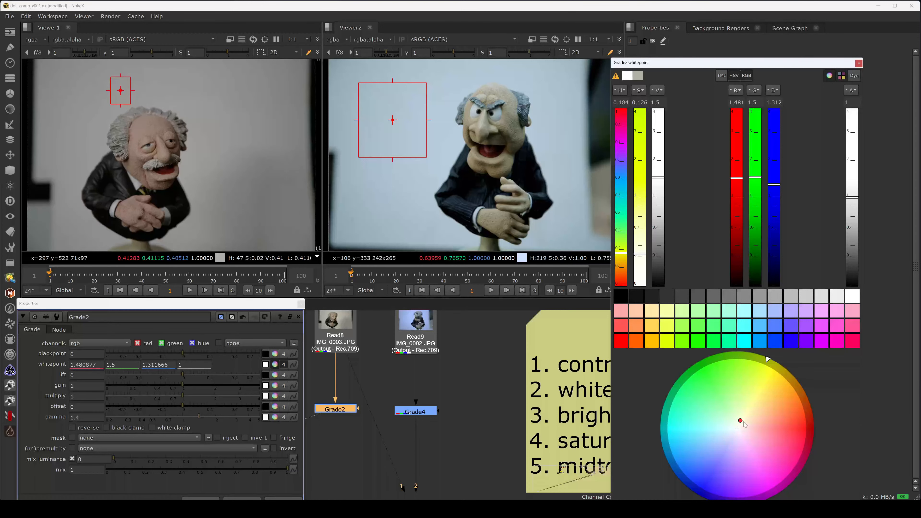
Fine-tune the hue and saturation of Grade2's whitepoint to about 1.49, 1.5, 1.281.
{"action": "left_click_drag", "start_coordinate": [743, 421], "coordinate": [742, 420]}
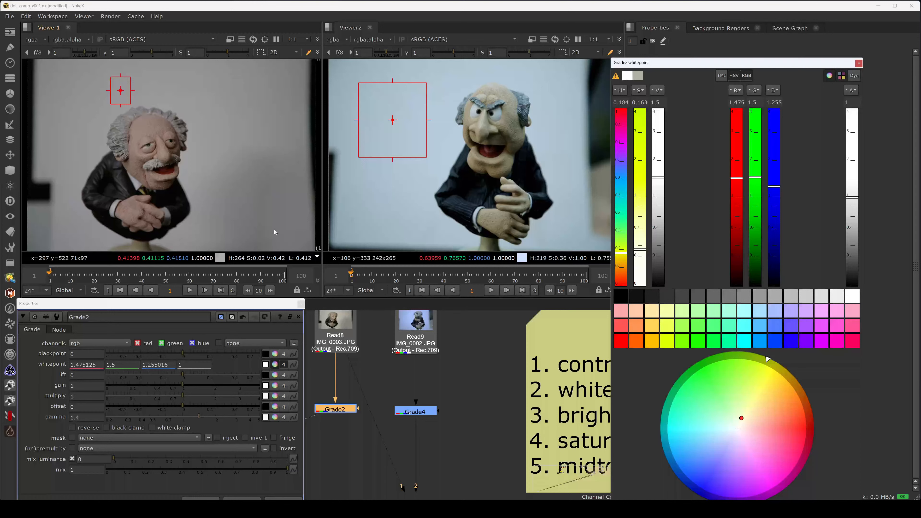
{"action": "left_click", "coordinate": [767, 359]}
{"action": "left_click_drag", "start_coordinate": [768, 359], "coordinate": [772, 361]}
{"action": "left_click_drag", "start_coordinate": [742, 420], "coordinate": [742, 420]}
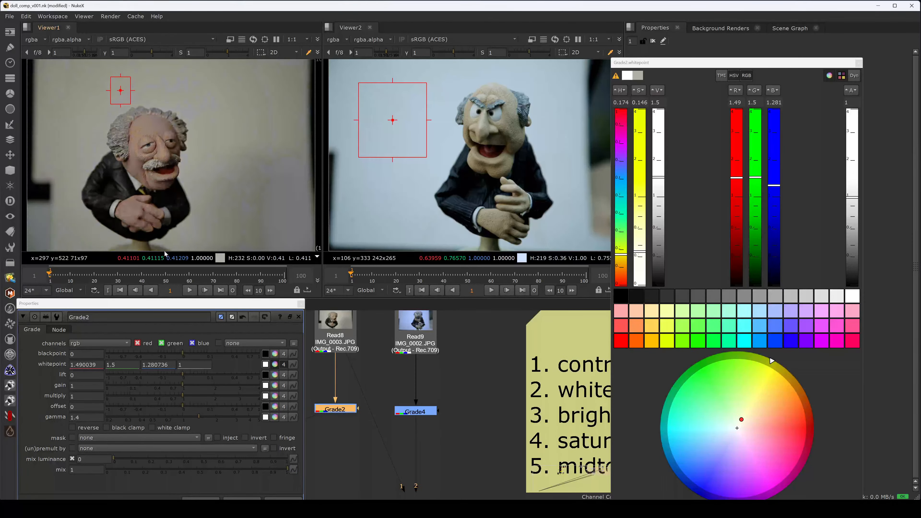
Compare Viewer1 with Grade2 disabled and enabled, resample the backdrop above and left of the puppet's head, and close Grade2's settings.
{"action": "key", "text": "d"}
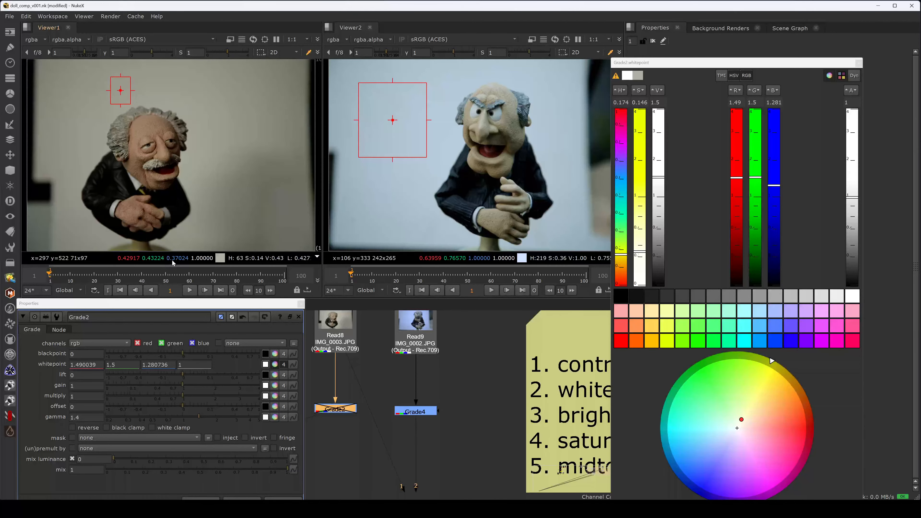
{"action": "key", "text": "d"}
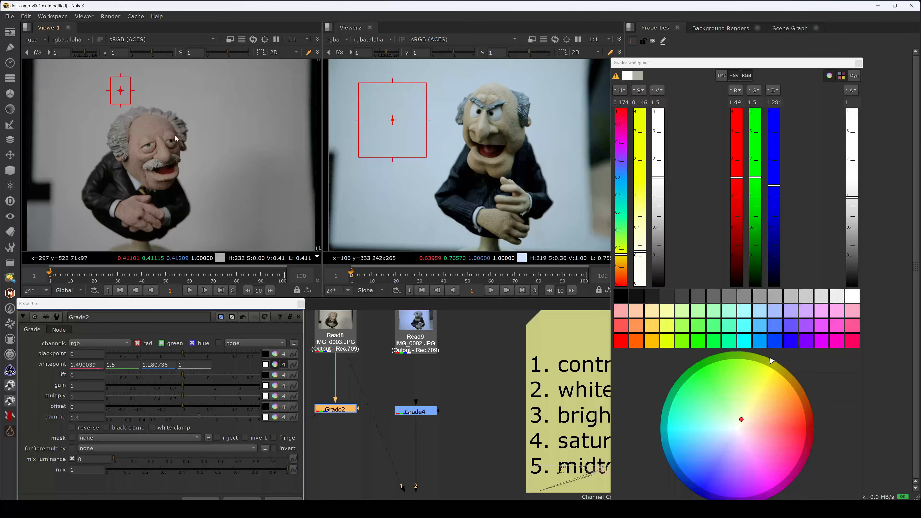
{"action": "right_click", "coordinate": [195, 130], "text": "ctrl"}
{"action": "left_click_drag", "start_coordinate": [95, 97], "coordinate": [110, 77], "text": "ctrl+shift"}
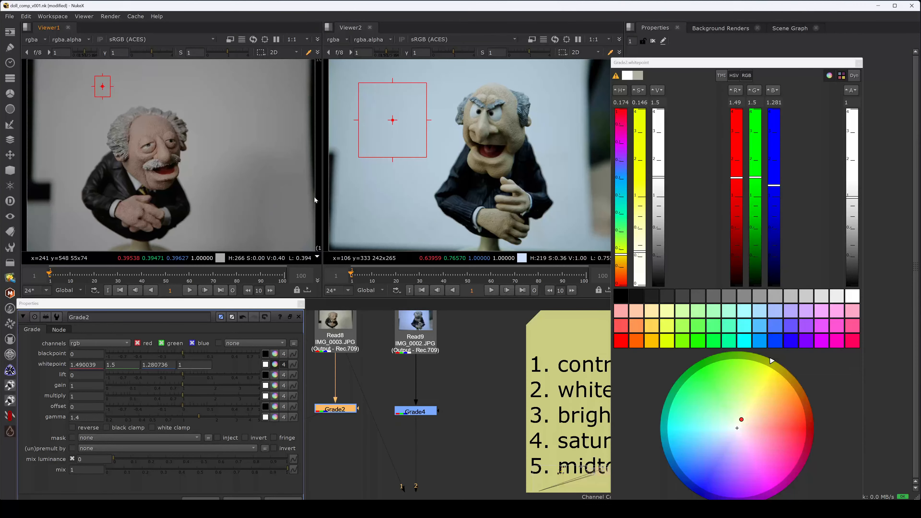
{"action": "left_click", "coordinate": [858, 62]}
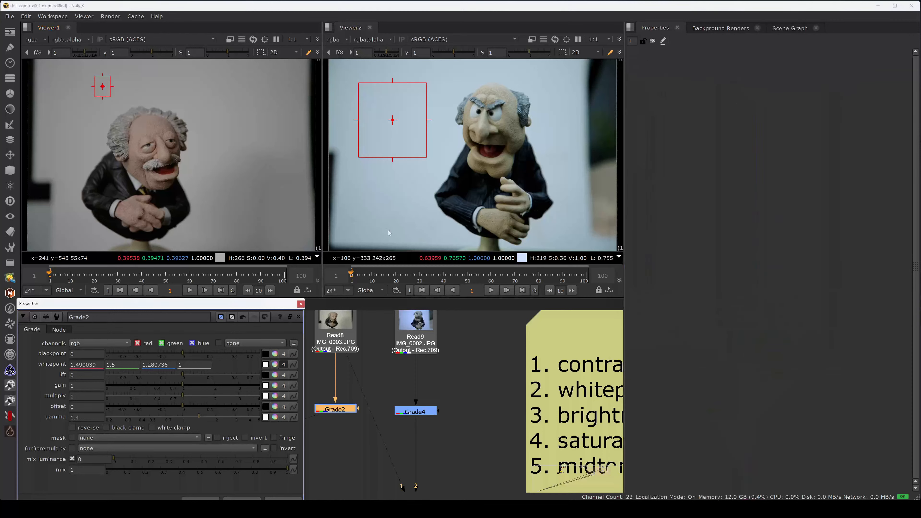
{"action": "left_click", "coordinate": [301, 305]}
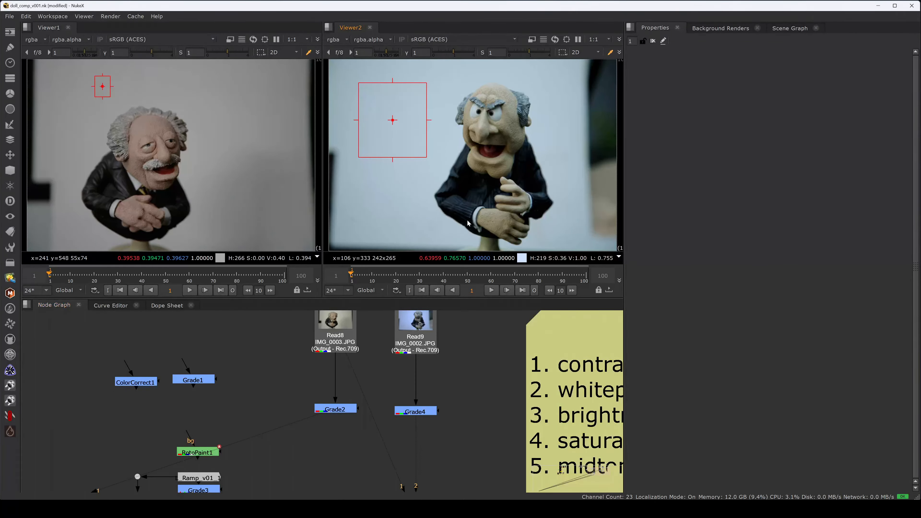
Resample a smaller backdrop area beside the puppet in Viewer2 and open the colour picker for Grade4's whitepoint.
{"action": "left_click_drag", "start_coordinate": [437, 72], "coordinate": [375, 131], "text": "ctrl"}
{"action": "double_click", "coordinate": [416, 410]}
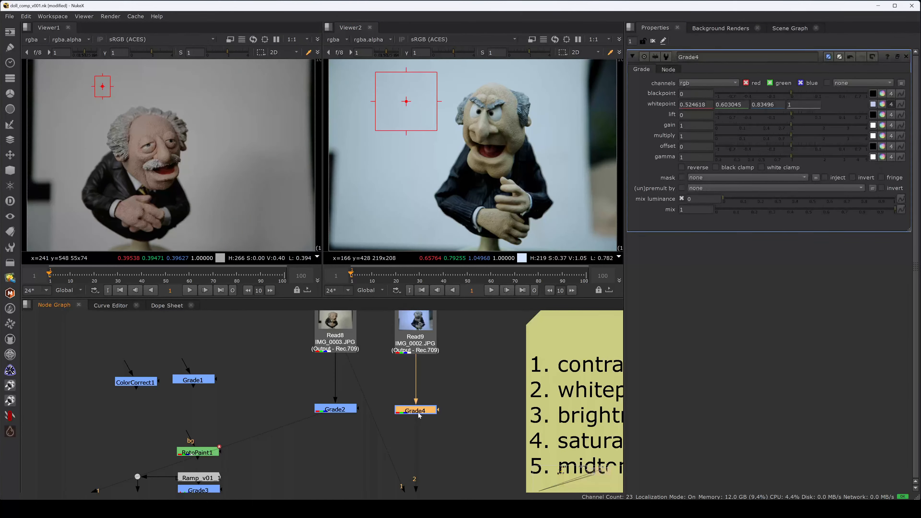
{"action": "left_click", "coordinate": [873, 106]}
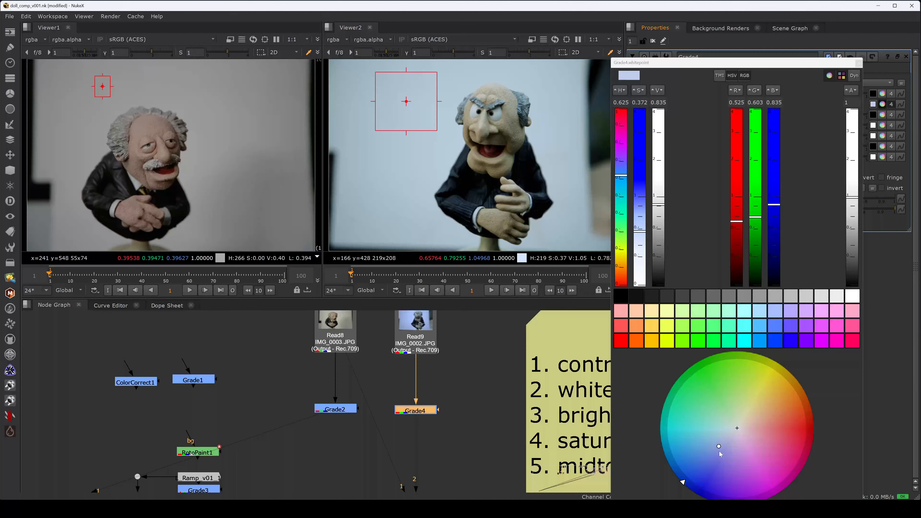
Try raising the saturation of Grade4's whitepoint to about 0.61 and shifting its hue to 0.594, and undo these changes.
{"action": "left_click_drag", "start_coordinate": [718, 449], "coordinate": [707, 460]}
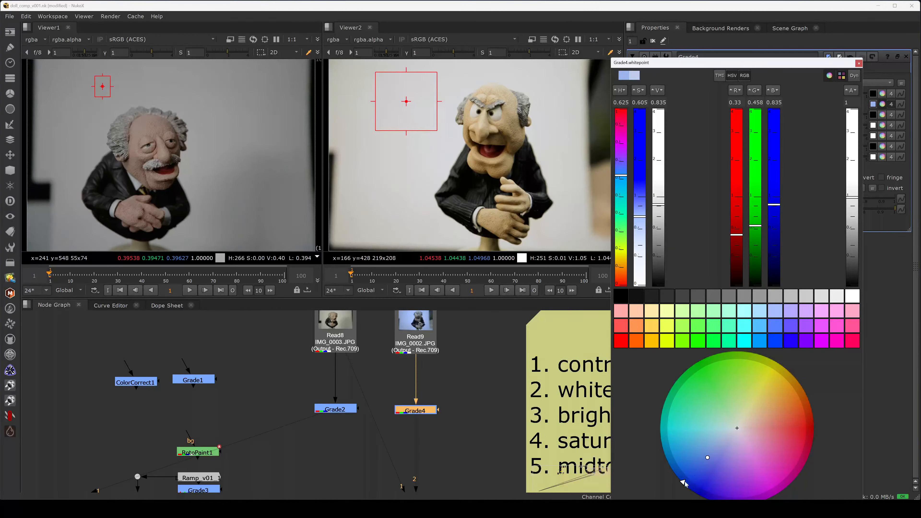
{"action": "mouse_move", "coordinate": [684, 483]}
{"action": "left_mouse_down"}
{"action": "mouse_move", "coordinate": [707, 458]}
{"action": "mouse_move", "coordinate": [682, 483]}
{"action": "left_mouse_up"}
{"action": "left_click_drag", "start_coordinate": [683, 483], "coordinate": [683, 468]}
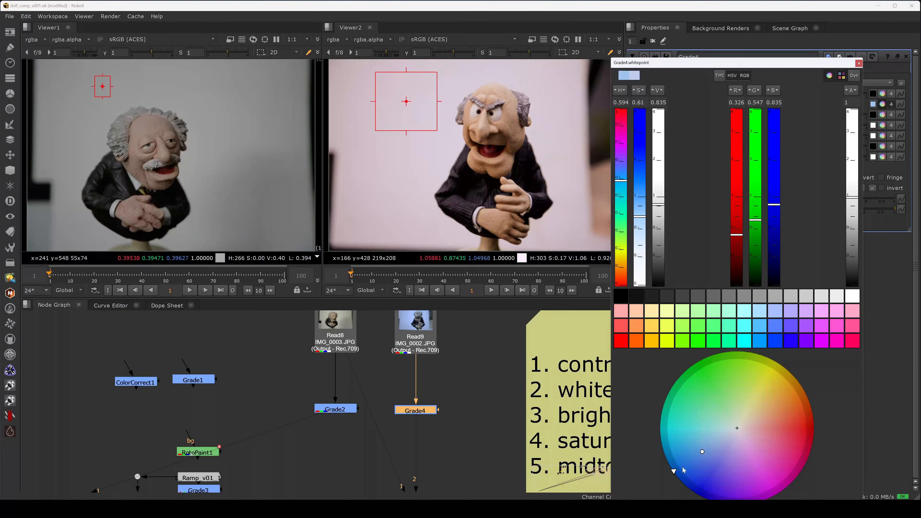
{"action": "left_click", "coordinate": [501, 398]}
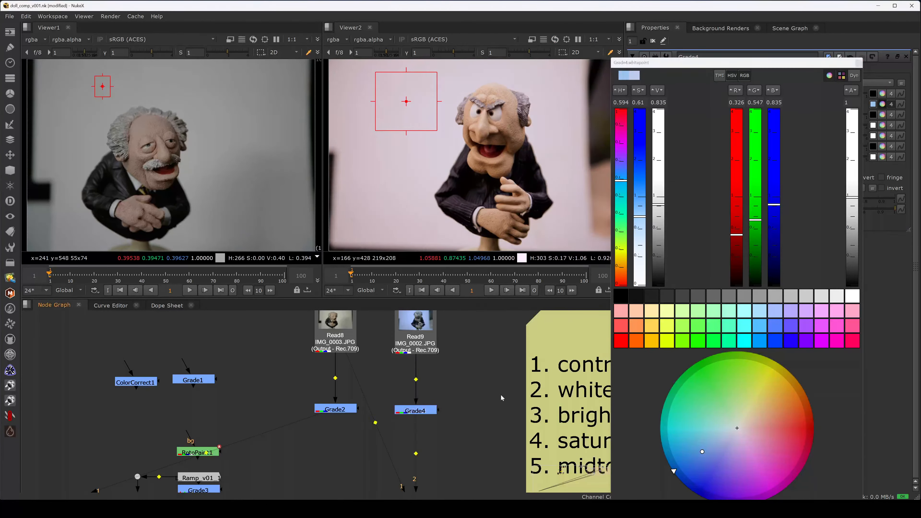
{"action": "key", "text": "ctrl+z"}
Raise the saturation of Grade4's whitepoint to about 0.61 at unchanged hue and fine-tune its green value to 0.455.
{"action": "left_click_drag", "start_coordinate": [719, 447], "coordinate": [706, 459]}
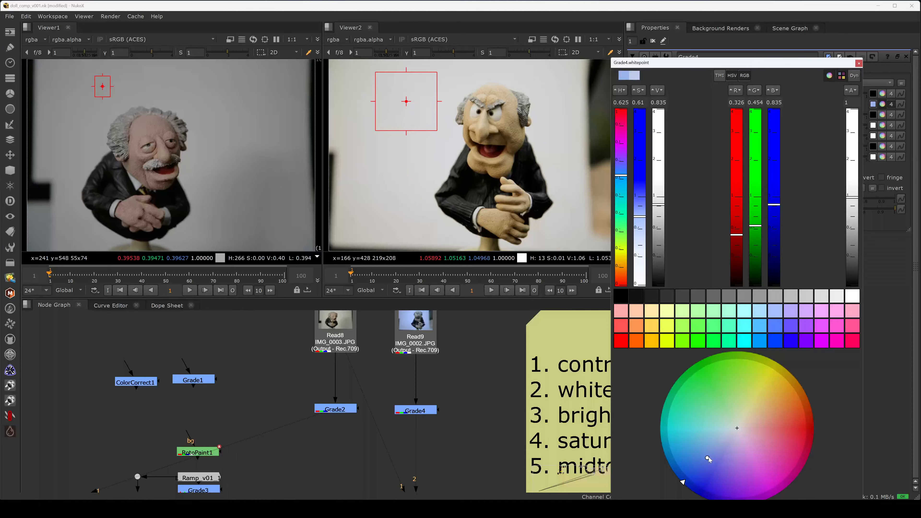
{"action": "left_click_drag", "start_coordinate": [708, 459], "coordinate": [707, 458]}
{"action": "left_click", "coordinate": [762, 102]}
{"action": "key", "text": "Up"}
{"action": "key", "text": "Up"}
{"action": "key", "text": "Down"}
{"action": "key", "text": "Right"}
{"action": "key", "text": "Right"}
{"action": "key", "text": "Up"}
{"action": "key", "text": "Up"}
{"action": "key", "text": "Up"}
{"action": "key", "text": "Up"}
Fine-tune the red value of Grade4's whitepoint to 0.329.
{"action": "left_click", "coordinate": [740, 102]}
{"action": "key", "text": "Up"}
{"action": "key", "text": "Up"}
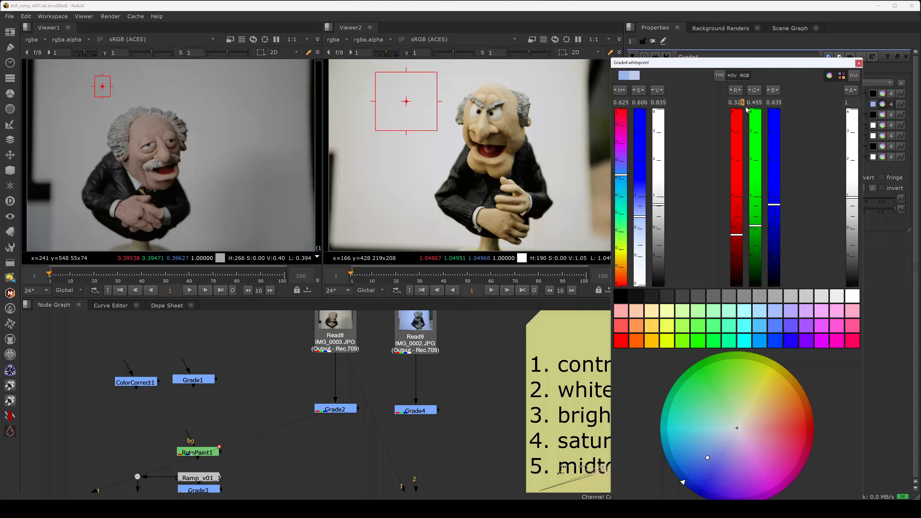
{"action": "key", "text": "Right"}
{"action": "key", "text": "Down"}
{"action": "key", "text": "Down"}
View the ungraded IMG_0002 image and then Grade4 in Viewer2, with the colour picker moved clear of the luminance read-out.
{"action": "left_click", "coordinate": [426, 341]}
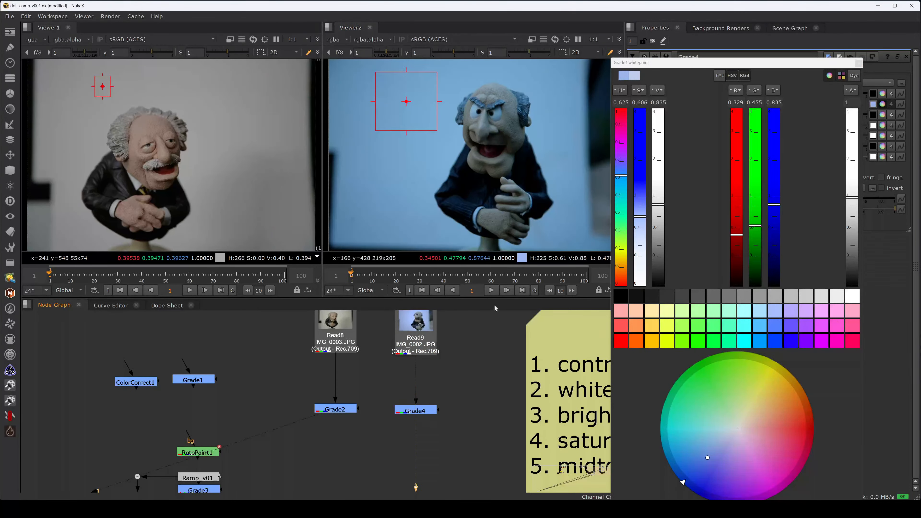
{"action": "mouse_move", "coordinate": [538, 237]}
{"action": "middle_mouse_down"}
{"action": "mouse_move", "coordinate": [510, 230]}
{"action": "mouse_move", "coordinate": [530, 233]}
{"action": "middle_mouse_up"}
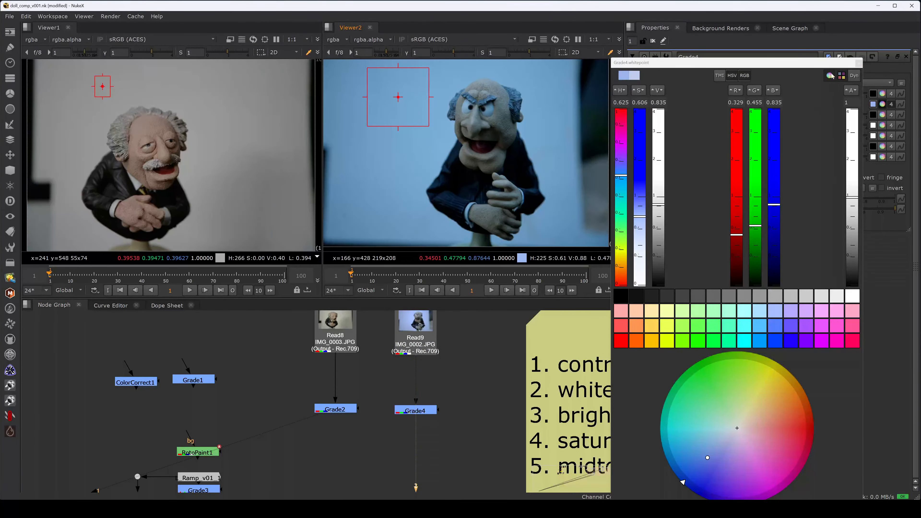
{"action": "left_click_drag", "start_coordinate": [808, 63], "coordinate": [861, 56]}
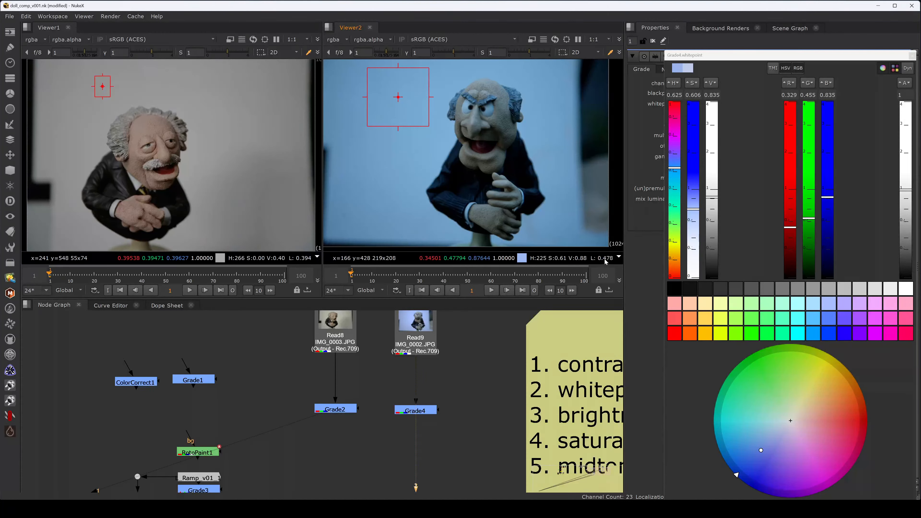
{"action": "key", "text": "2"}
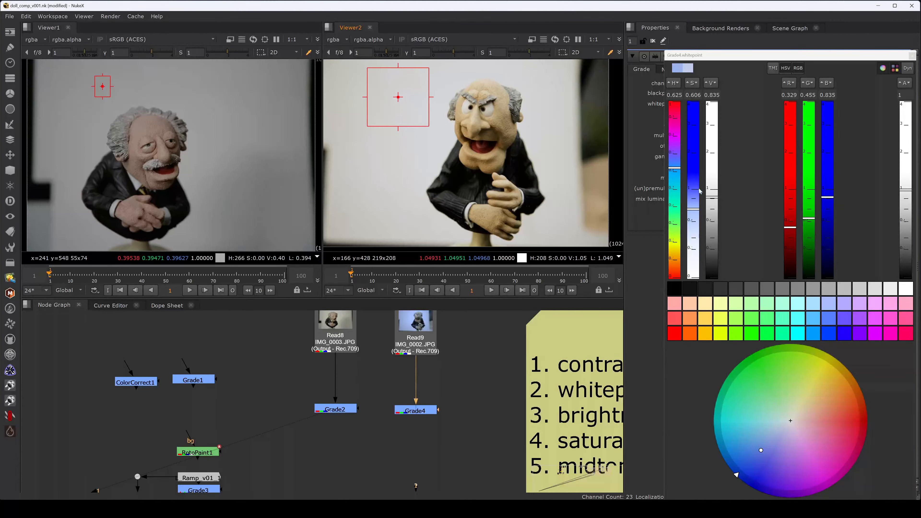
Raise the overall value of Grade4's whitepoint to 1.855 and compare the result with the ungraded IMG_0002 image.
{"action": "left_click_drag", "start_coordinate": [716, 177], "coordinate": [716, 160]}
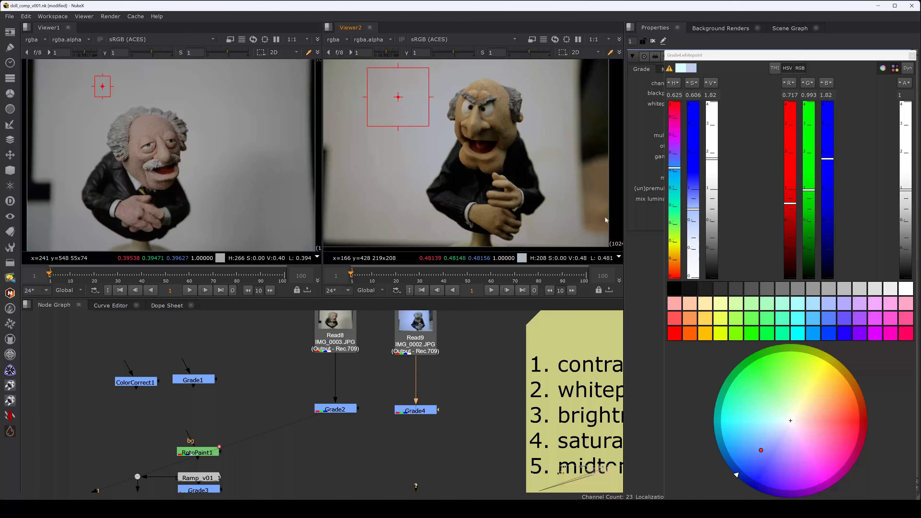
{"action": "left_click_drag", "start_coordinate": [716, 161], "coordinate": [715, 160]}
{"action": "left_click_drag", "start_coordinate": [715, 162], "coordinate": [715, 160]}
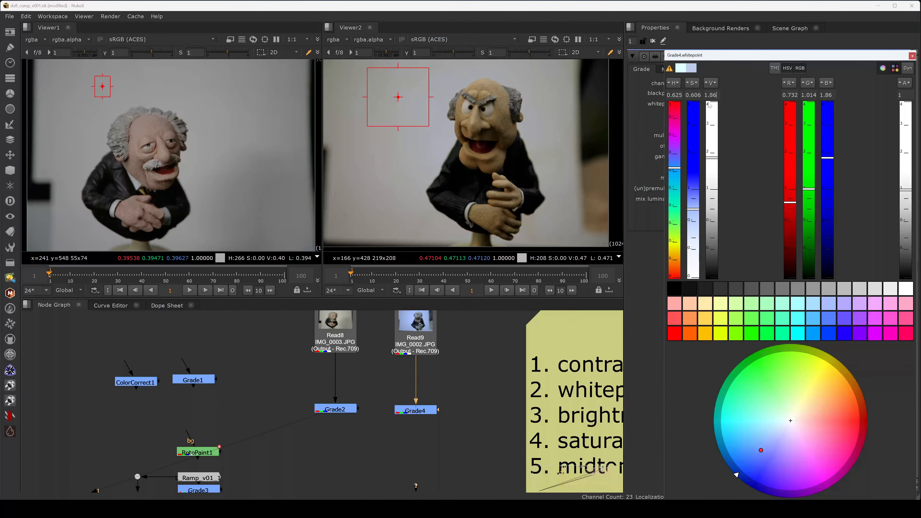
{"action": "key", "text": "Up"}
{"action": "left_click", "coordinate": [481, 166]}
{"action": "key", "text": "2"}
{"action": "key", "text": "1"}
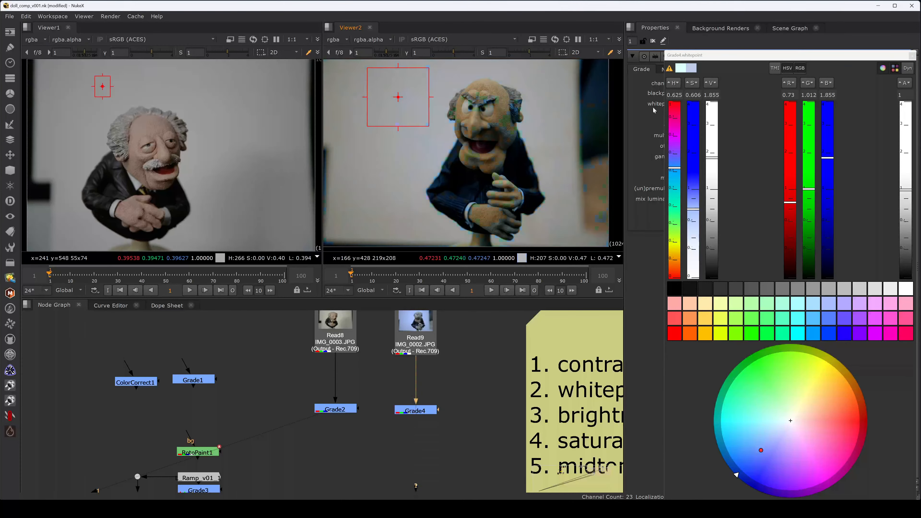
Lower the overall value of Grade4's whitepoint to 1.832 in small increments.
{"action": "left_click", "coordinate": [703, 102]}
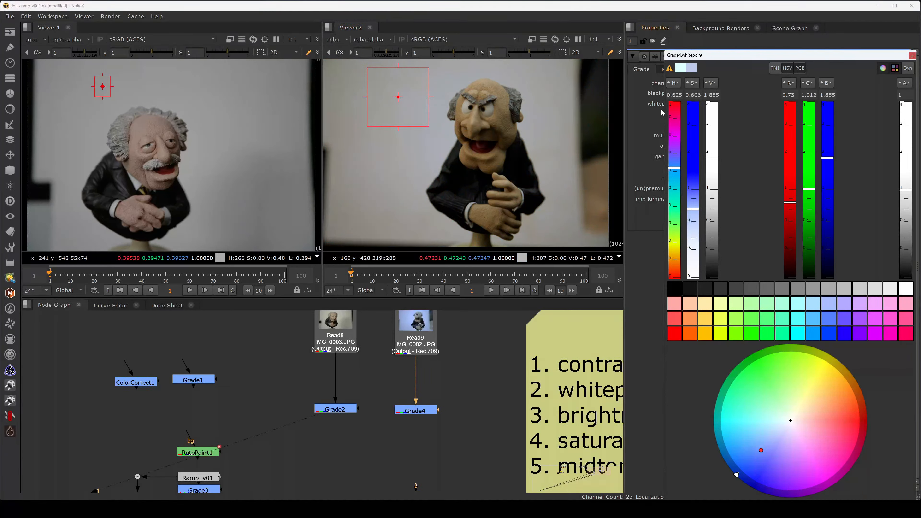
{"action": "key", "text": "Down"}
{"action": "key", "text": "Down"}
{"action": "key", "text": "Down"}
{"action": "key", "text": "Down"}
{"action": "key", "text": "Down"}
{"action": "key", "text": "Down"}
{"action": "key", "text": "Down"}
{"action": "key", "text": "Down"}
{"action": "key", "text": "Down"}
{"action": "key", "text": "Down"}
{"action": "key", "text": "Down"}
{"action": "key", "text": "Down"}
{"action": "key", "text": "Down"}
{"action": "key", "text": "Down"}
{"action": "key", "text": "Down"}
{"action": "key", "text": "Down"}
{"action": "key", "text": "Down"}
{"action": "key", "text": "Down"}
{"action": "key", "text": "Down"}
{"action": "key", "text": "Down"}
{"action": "key", "text": "Down"}
{"action": "key", "text": "Down"}
{"action": "key", "text": "Down"}
Compare the sampled luminance of the ungraded IMG_0002 image and Grade4 by alternating them in Viewer2, and close the whitepoint colour picker.
{"action": "left_click", "coordinate": [488, 176]}
{"action": "key", "text": "1"}
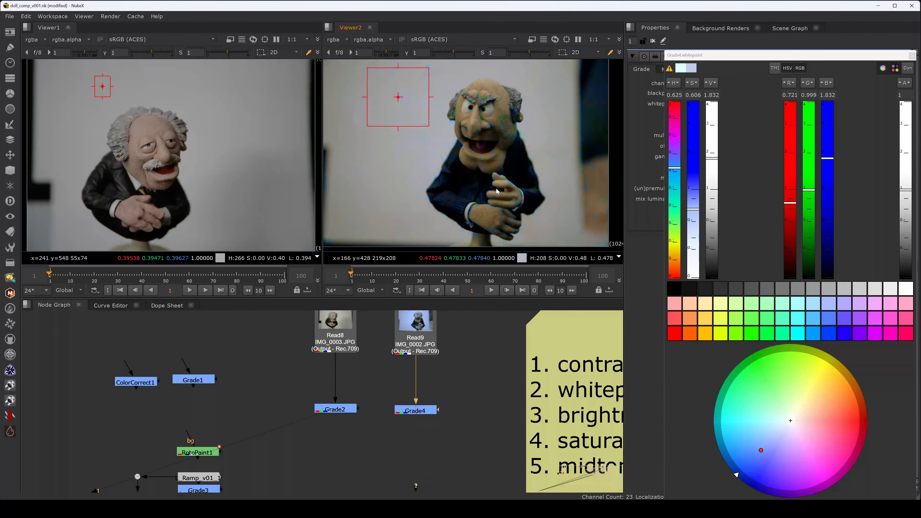
{"action": "key", "text": "2"}
{"action": "key", "text": "1"}
{"action": "key", "text": "2"}
{"action": "key", "text": "1"}
{"action": "key", "text": "2"}
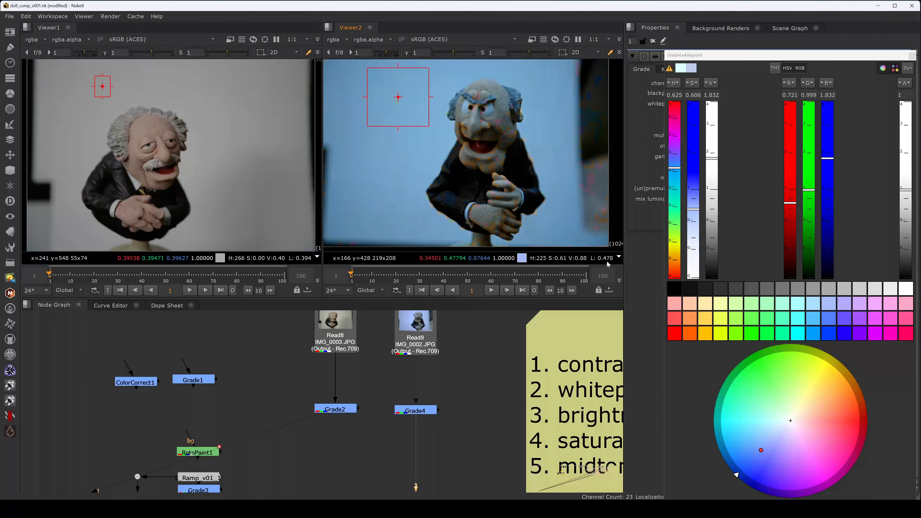
{"action": "key", "text": "1"}
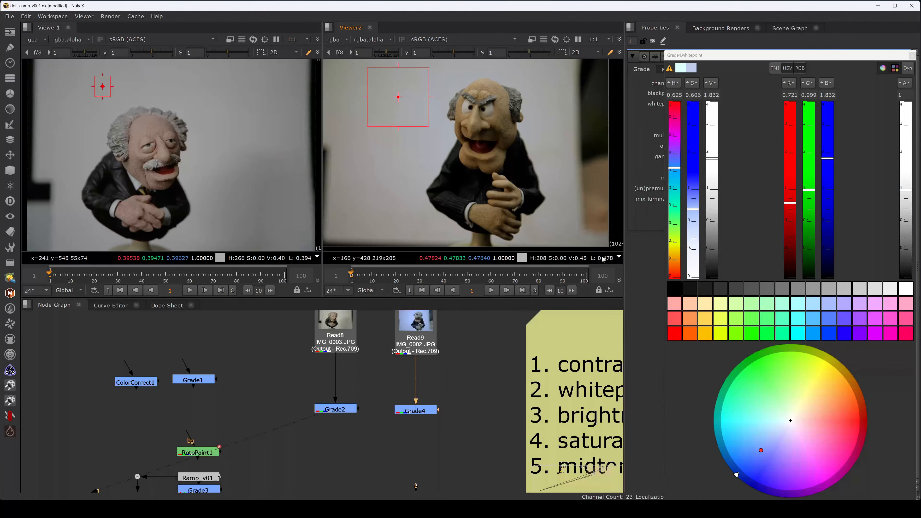
{"action": "key", "text": "1"}
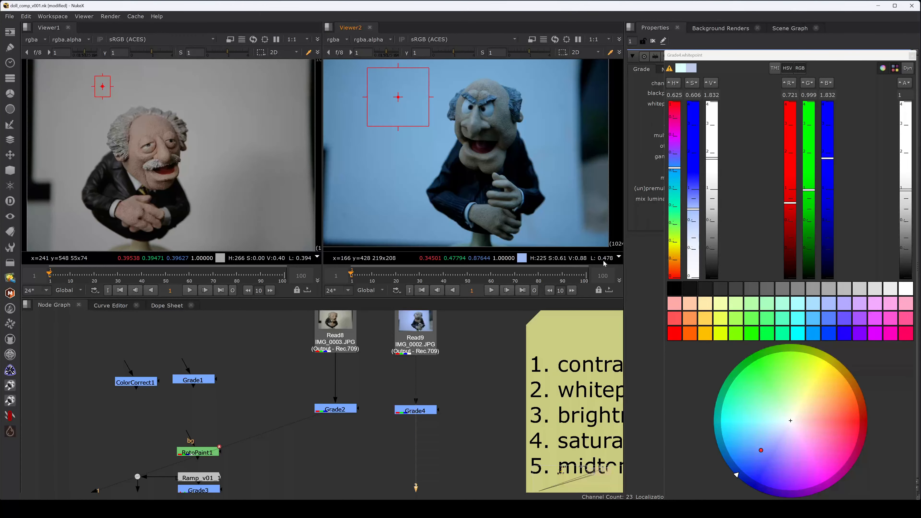
{"action": "key", "text": "2"}
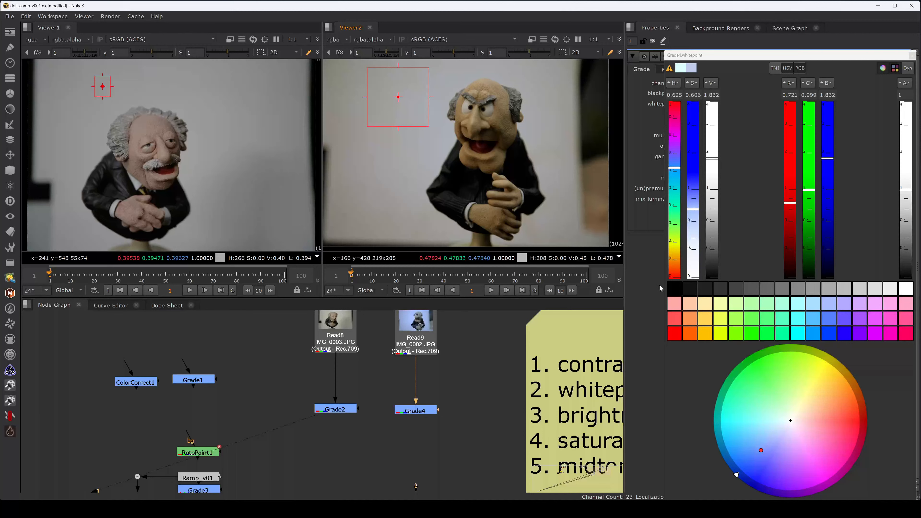
{"action": "key", "text": "1"}
{"action": "key", "text": "2"}
{"action": "key", "text": "1"}
{"action": "key", "text": "2"}
{"action": "key", "text": "1"}
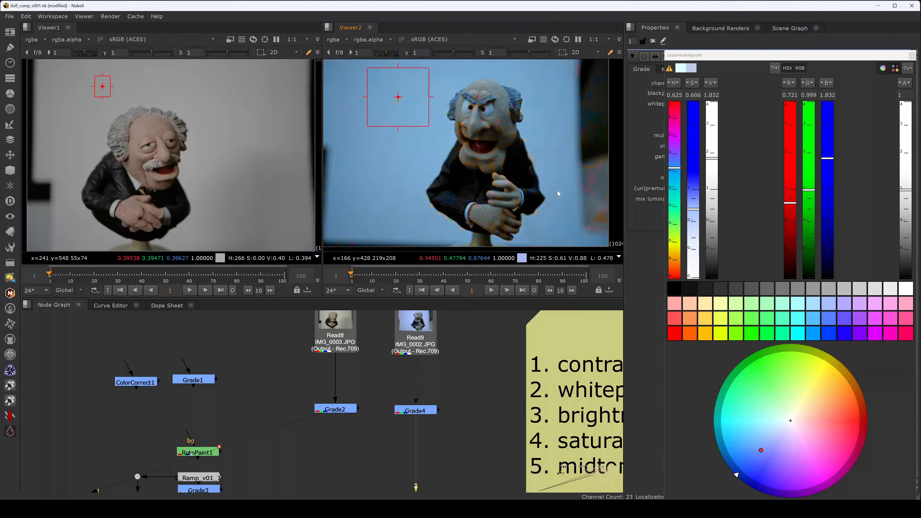
{"action": "key", "text": "2"}
{"action": "key", "text": "1"}
{"action": "key", "text": "2"}
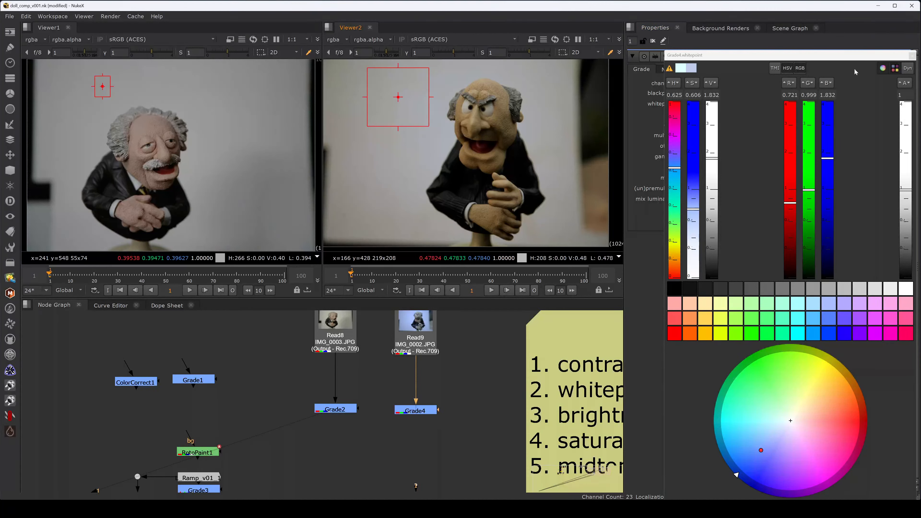
{"action": "left_click", "coordinate": [912, 55]}
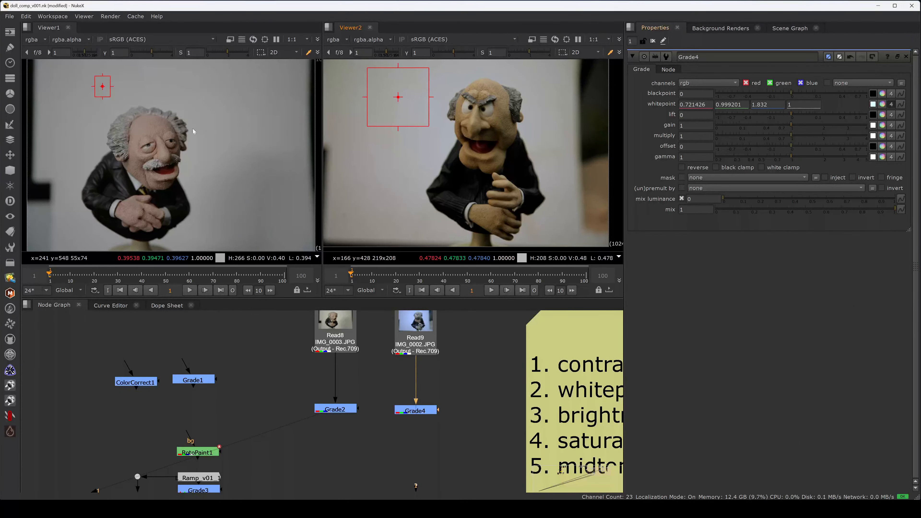
Sample the backdrop above and right of the puppet in Viewer1 and compare the luminance of the ungraded IMG_0003 image with Grade2.
{"action": "left_click_drag", "start_coordinate": [238, 79], "coordinate": [204, 120], "text": "ctrl+shift"}
{"action": "left_click", "coordinate": [326, 337]}
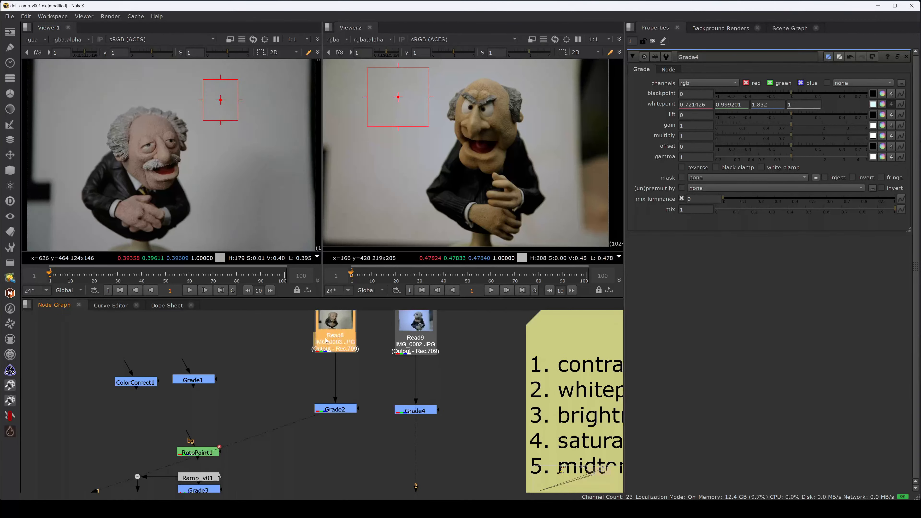
{"action": "key", "text": "1"}
{"action": "left_click", "coordinate": [308, 327]}
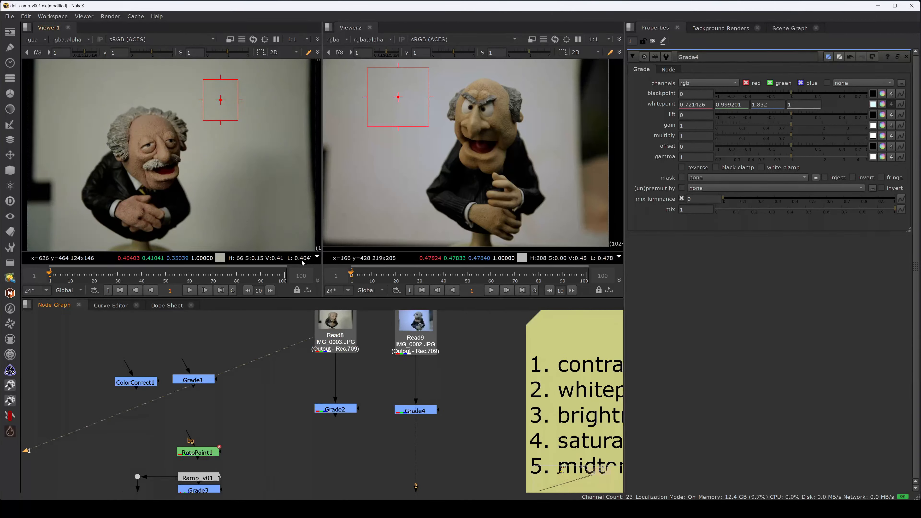
{"action": "left_click_drag", "start_coordinate": [365, 379], "coordinate": [281, 441]}
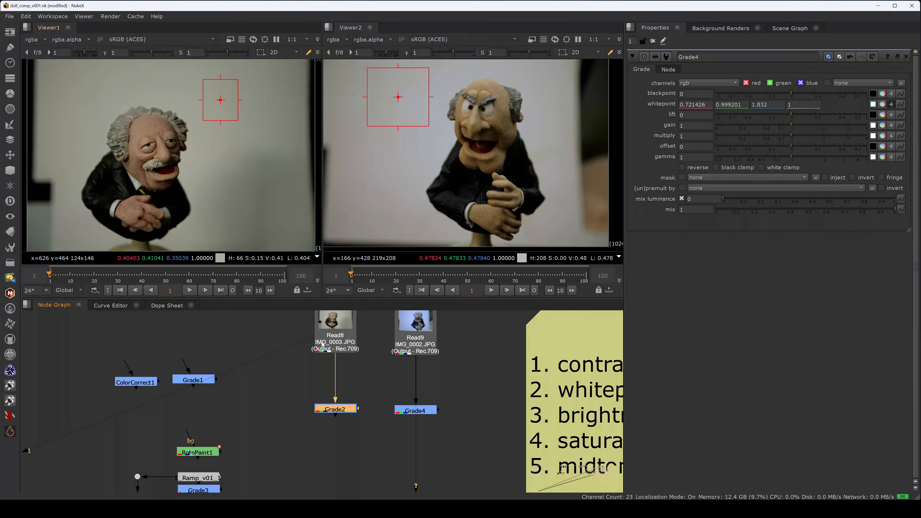
{"action": "left_click_drag", "start_coordinate": [368, 383], "coordinate": [293, 435]}
{"action": "key", "text": "2"}
{"action": "left_click", "coordinate": [299, 393]}
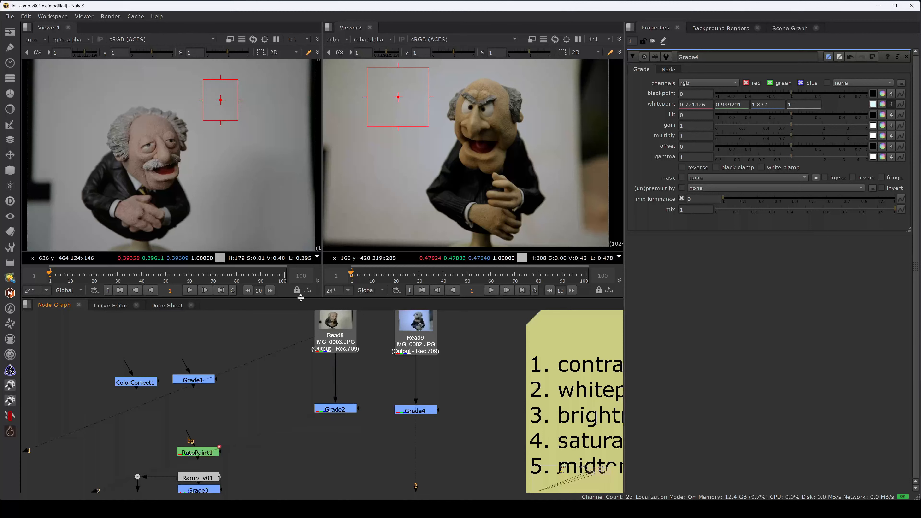
{"action": "key", "text": "1"}
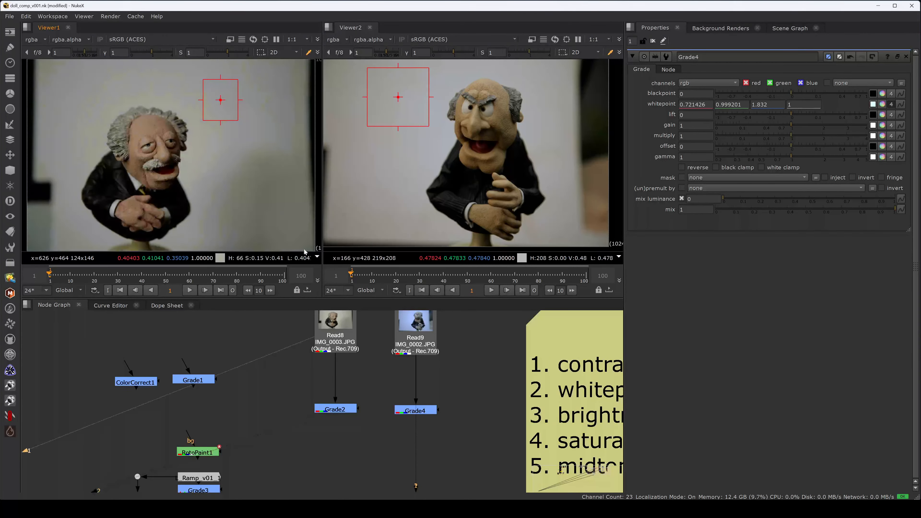
Reset Grade2's gamma to 1 and compare its sampled luminance with the ungraded IMG_0003 image in Viewer1.
{"action": "key", "text": "2"}
{"action": "key", "text": "1"}
{"action": "key", "text": "2"}
{"action": "key", "text": "1"}
{"action": "key", "text": "2"}
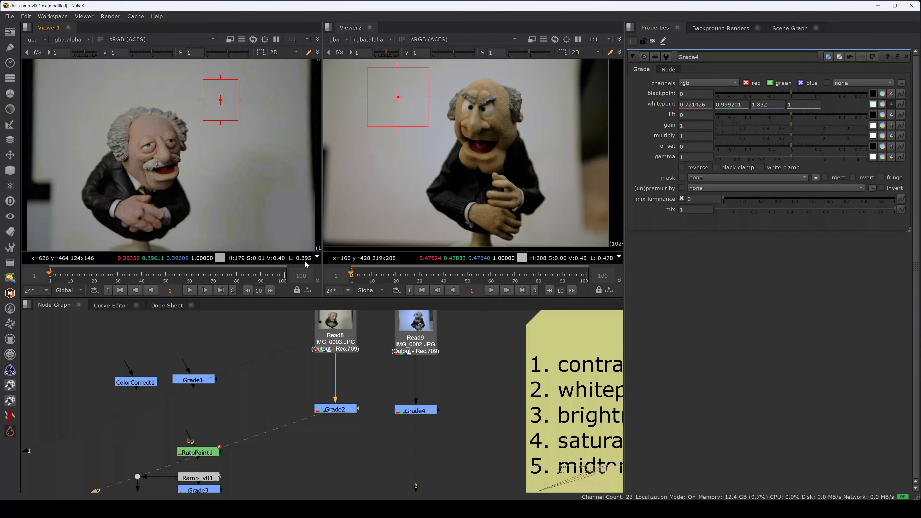
{"action": "double_click", "coordinate": [343, 410]}
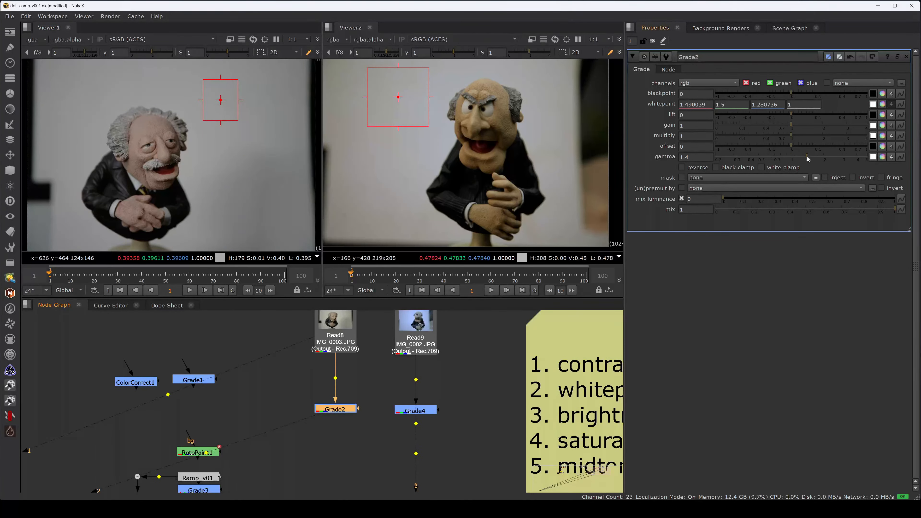
{"action": "left_click", "coordinate": [798, 159], "text": "ctrl"}
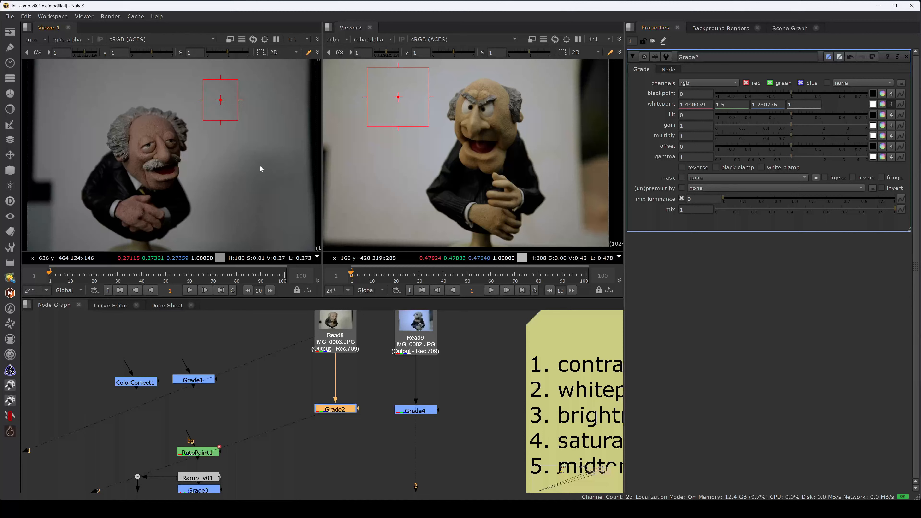
{"action": "key", "text": "1"}
{"action": "key", "text": "2"}
{"action": "key", "text": "1"}
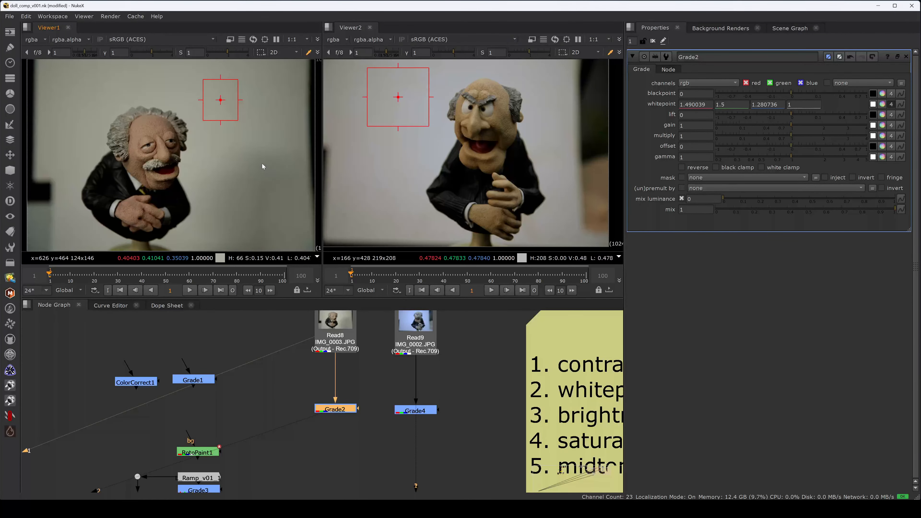
{"action": "key", "text": "2"}
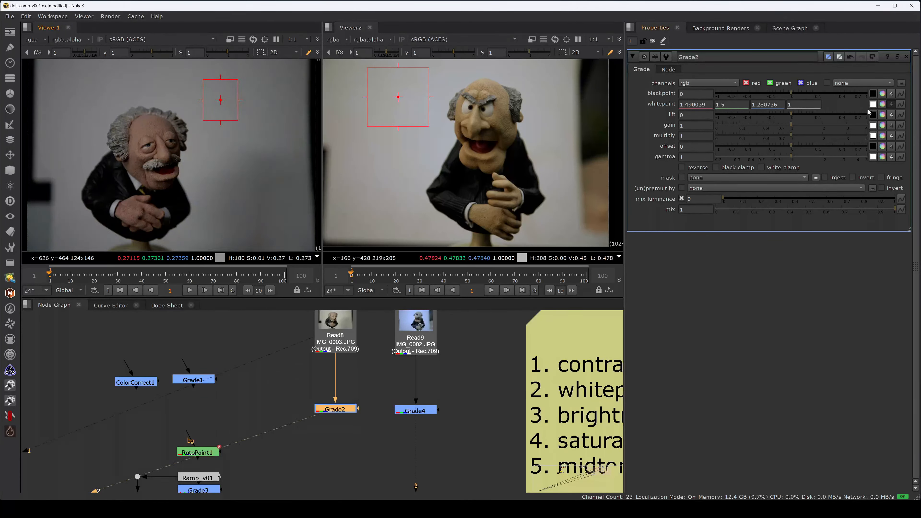
Lower the overall value of Grade2's whitepoint to 1 and compare it with the ungraded IMG_0003 image.
{"action": "left_click", "coordinate": [882, 105]}
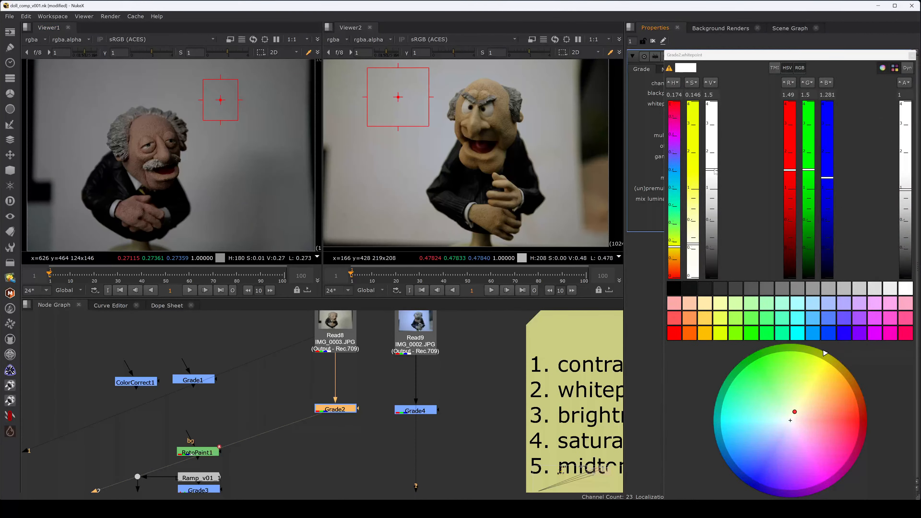
{"action": "left_click_drag", "start_coordinate": [714, 172], "coordinate": [712, 194]}
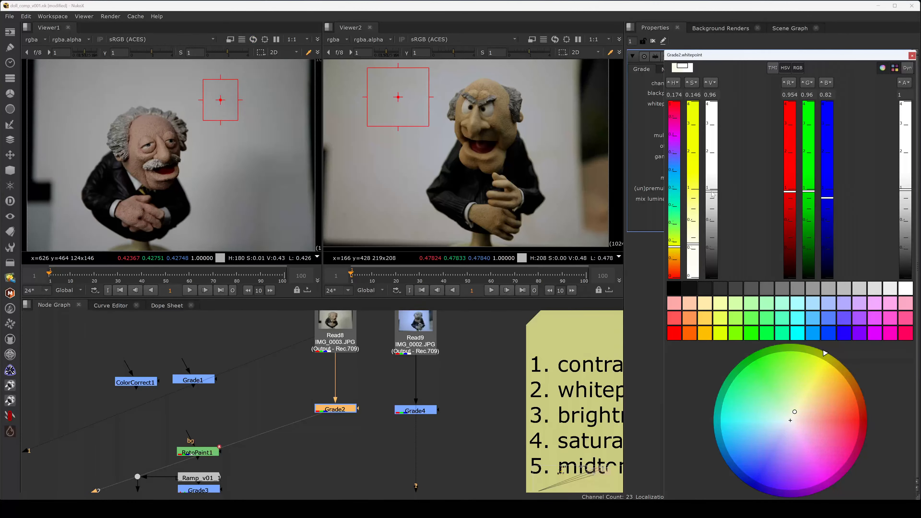
{"action": "left_click", "coordinate": [276, 196]}
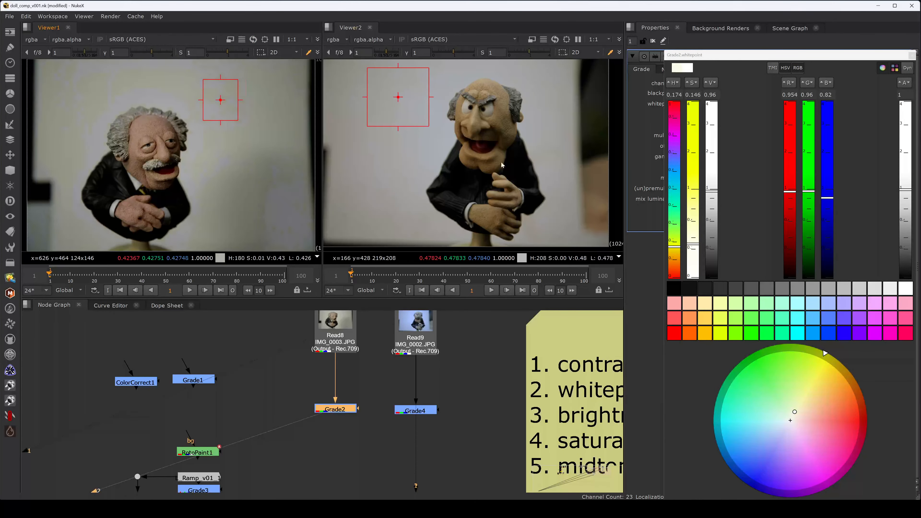
{"action": "left_click_drag", "start_coordinate": [714, 193], "coordinate": [713, 189]}
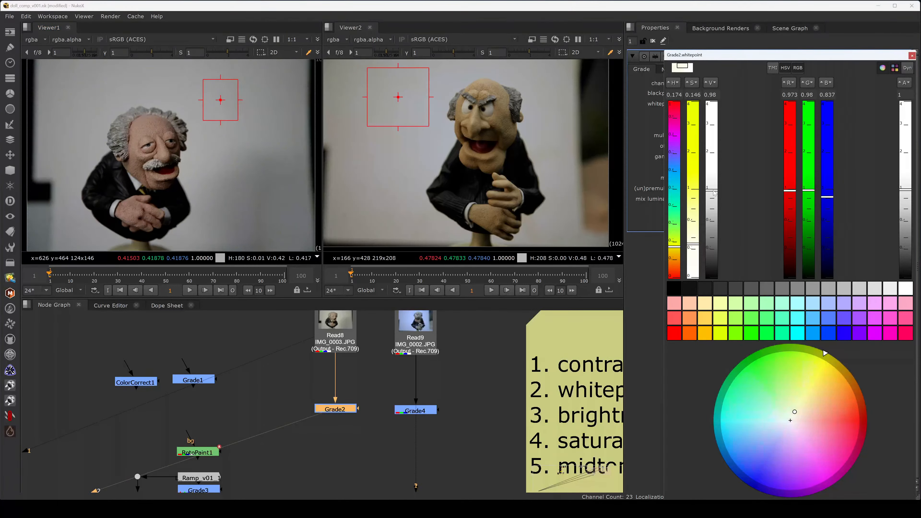
{"action": "left_click", "coordinate": [283, 203]}
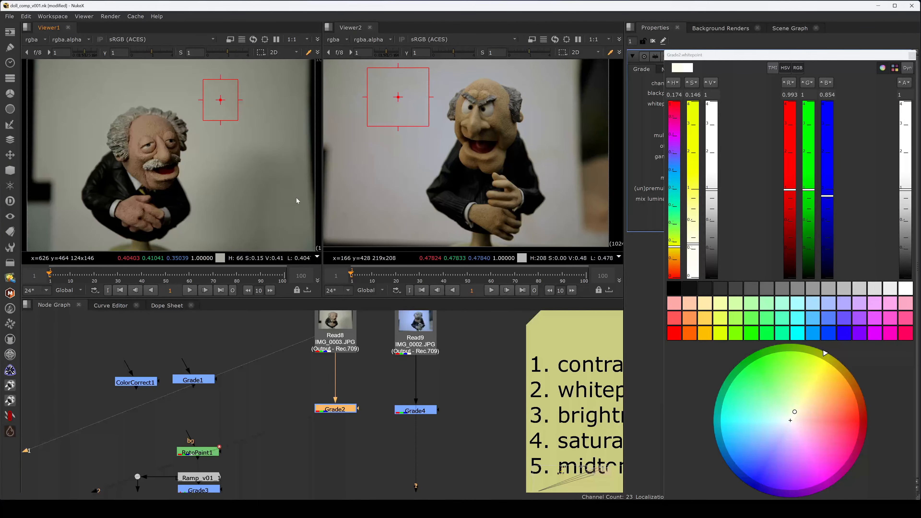
Fine-tune the overall value of Grade2's whitepoint to 1.022 and compare the sampled luminance with the ungraded image.
{"action": "left_click", "coordinate": [701, 101]}
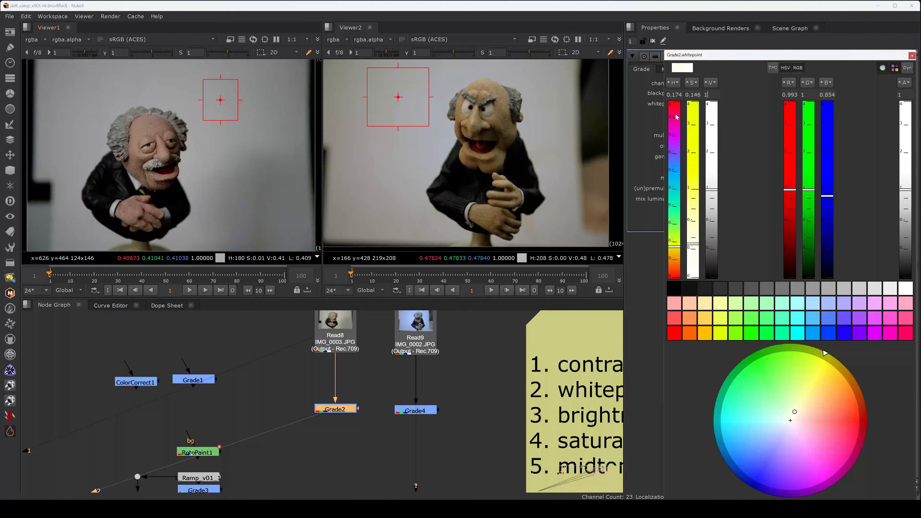
{"action": "key", "text": "Up"}
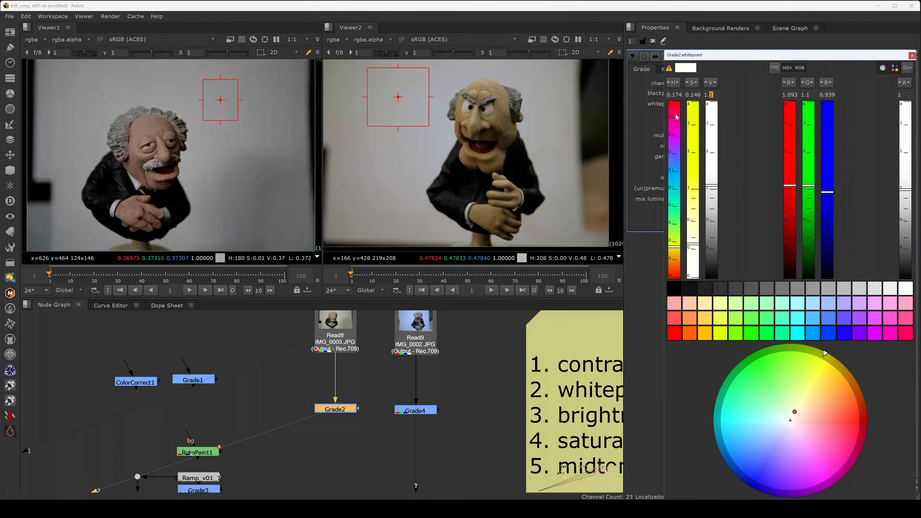
{"action": "key", "text": "Down"}
{"action": "key", "text": "Right"}
{"action": "key", "text": "Up"}
{"action": "key", "text": "Up"}
{"action": "key", "text": "Up"}
{"action": "key", "text": "Down"}
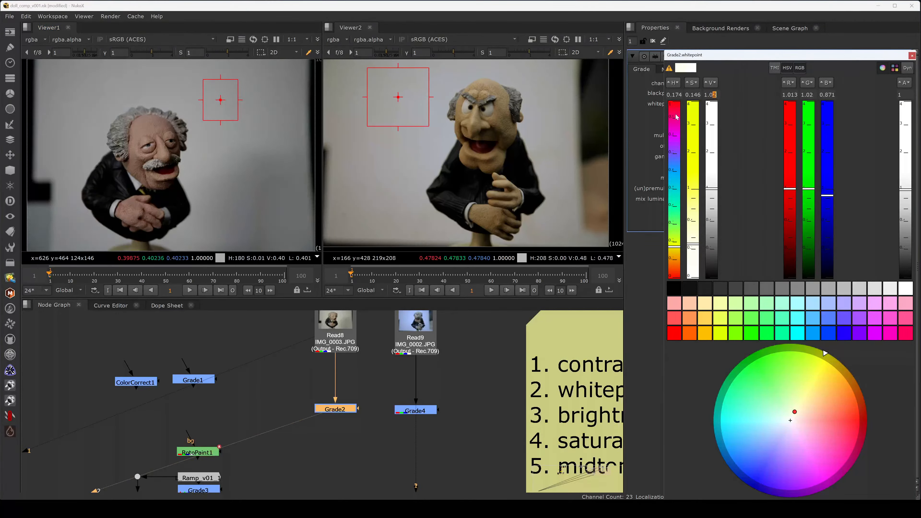
{"action": "key", "text": "Right"}
{"action": "key", "text": "Up"}
{"action": "key", "text": "Up"}
{"action": "left_click", "coordinate": [273, 179]}
{"action": "key", "text": "1"}
{"action": "key", "text": "2"}
{"action": "key", "text": "1"}
{"action": "key", "text": "2"}
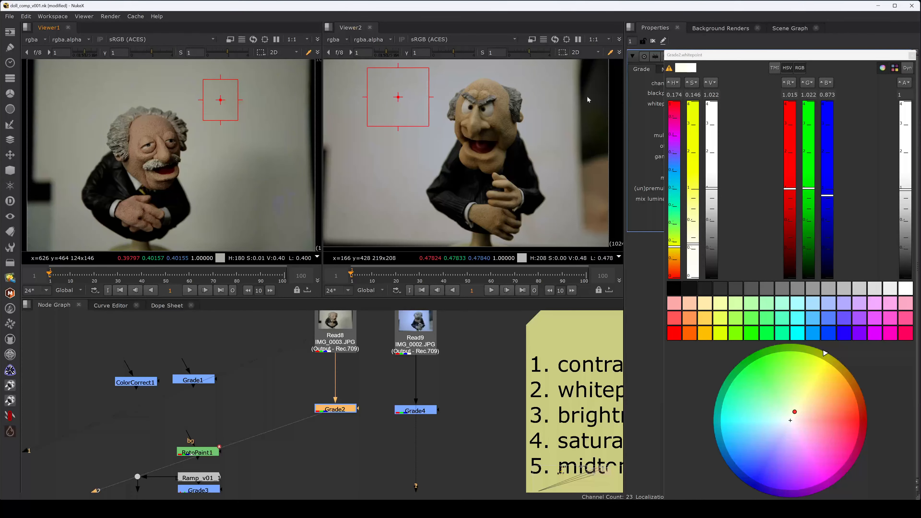
Lower the overall value of Grade2's whitepoint to 1.013 in small increments and check its luminance against the ungraded image.
{"action": "left_click", "coordinate": [718, 95]}
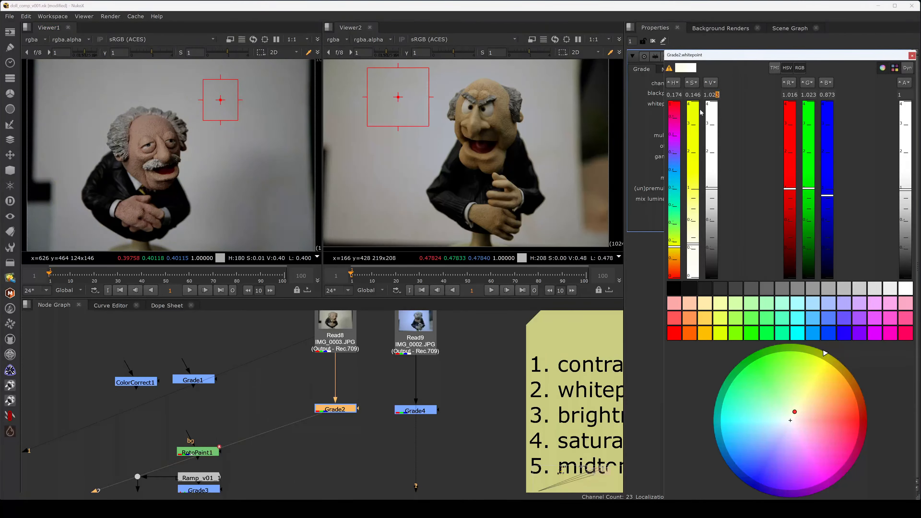
{"action": "key", "text": "Up"}
{"action": "key", "text": "Up"}
{"action": "key", "text": "Up"}
{"action": "key", "text": "Down"}
{"action": "key", "text": "Down"}
{"action": "key", "text": "Down"}
{"action": "key", "text": "Down"}
{"action": "key", "text": "Down"}
{"action": "key", "text": "Down"}
{"action": "key", "text": "Down"}
{"action": "key", "text": "Down"}
{"action": "key", "text": "Down"}
{"action": "key", "text": "Down"}
{"action": "key", "text": "Down"}
{"action": "key", "text": "Down"}
{"action": "left_click", "coordinate": [265, 143]}
{"action": "key", "text": "1"}
{"action": "key", "text": "2"}
{"action": "key", "text": "1"}
{"action": "key", "text": "2"}
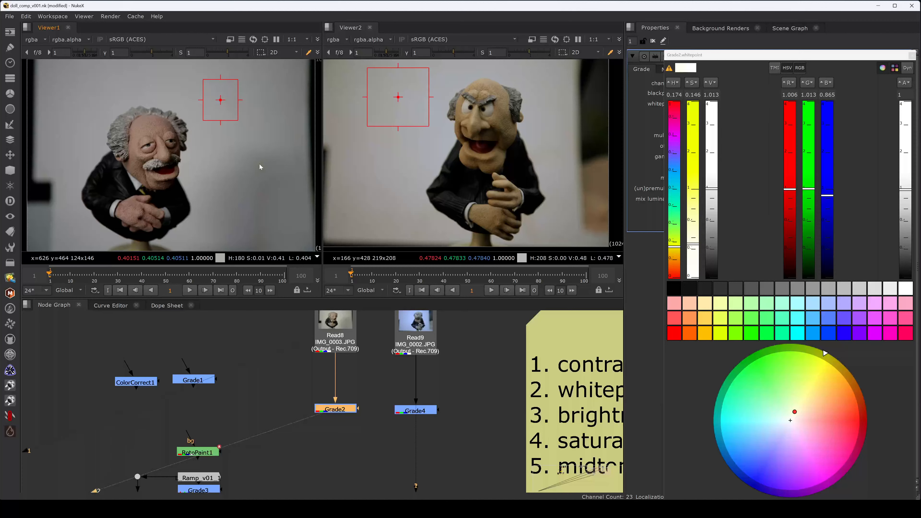
Alternate repeatedly between the ungraded IMG_0003 image and Grade2 in Viewer1 to judge brightness, and close the whitepoint colour picker.
{"action": "key", "text": "1"}
{"action": "key", "text": "2"}
{"action": "key", "text": "1"}
{"action": "key", "text": "2"}
{"action": "key", "text": "1"}
{"action": "key", "text": "2"}
{"action": "key", "text": "1"}
{"action": "key", "text": "2"}
{"action": "key", "text": "1"}
{"action": "key", "text": "2"}
{"action": "key", "text": "1"}
{"action": "key", "text": "2"}
{"action": "key", "text": "1"}
{"action": "key", "text": "2"}
{"action": "left_click", "coordinate": [909, 57]}
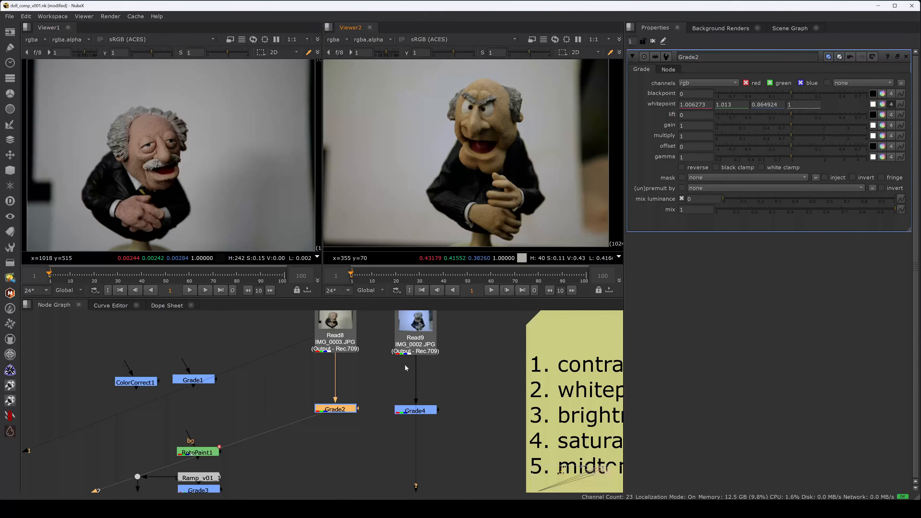
Review the neutralised images against their sources and show the ungraded blue IMG_0002 image in Viewer2 as the reference.
{"action": "left_click", "coordinate": [446, 387]}
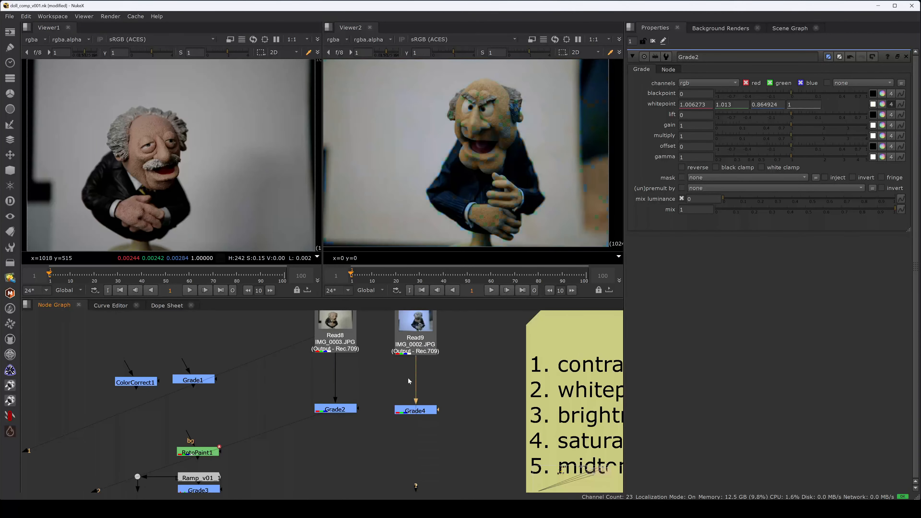
{"action": "key", "text": "2"}
{"action": "key", "text": "1"}
{"action": "key", "text": "2"}
{"action": "middle_click_drag", "start_coordinate": [462, 387], "coordinate": [455, 410]}
{"action": "left_click", "coordinate": [343, 370]}
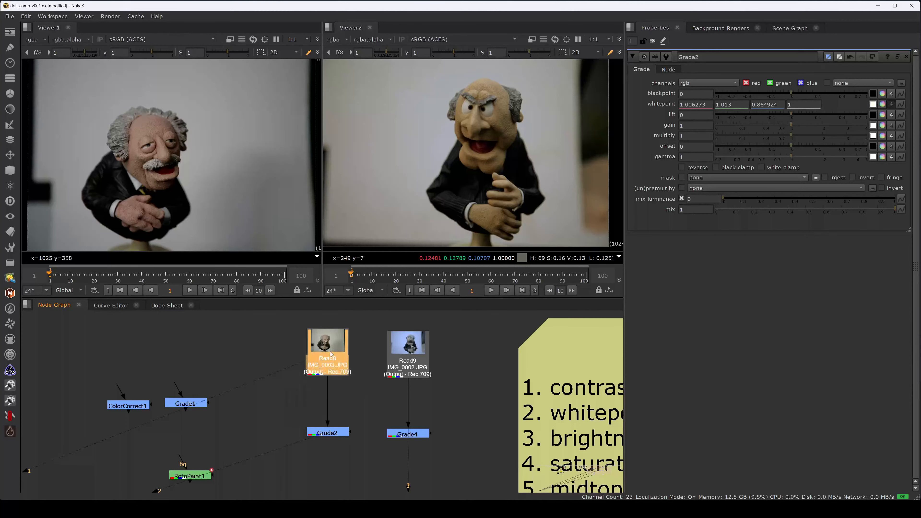
{"action": "key", "text": "1"}
{"action": "key", "text": "2"}
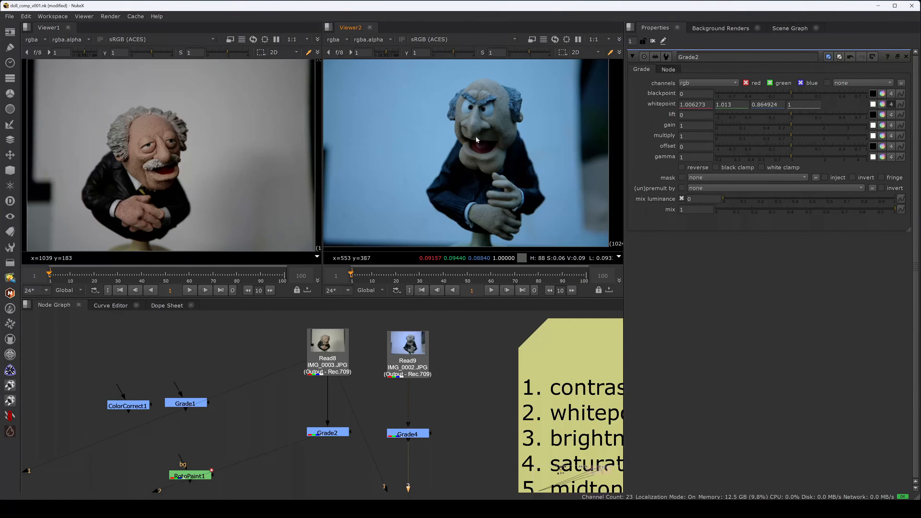
Tint Grade2's gain towards blue with saturation 0.389, and raise the gain's overall value to 1.26.
{"action": "middle_click_drag", "start_coordinate": [355, 394], "coordinate": [360, 369]}
{"action": "left_click_drag", "start_coordinate": [362, 391], "coordinate": [320, 419]}
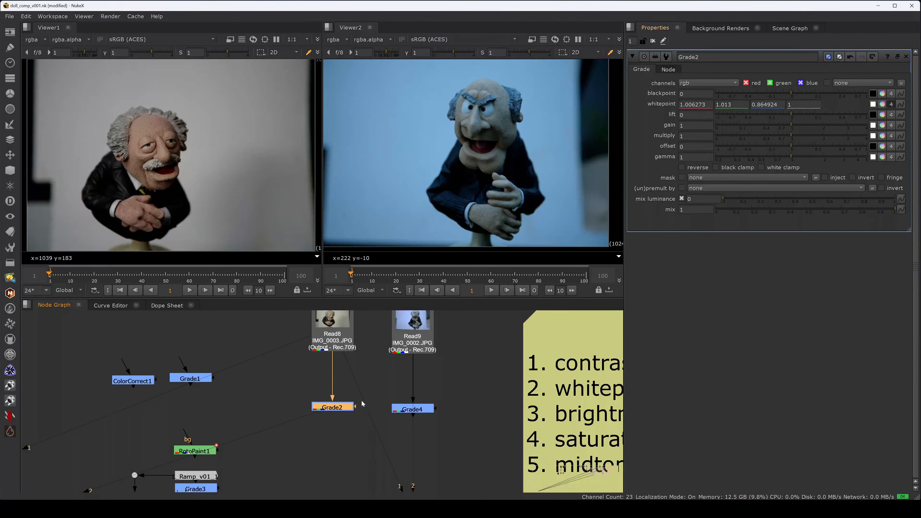
{"action": "left_click_drag", "start_coordinate": [350, 379], "coordinate": [342, 409]}
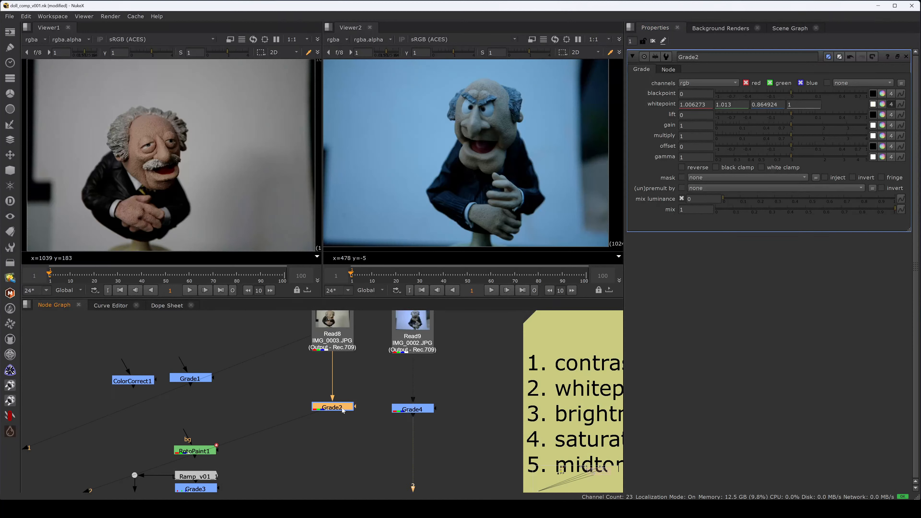
{"action": "left_click", "coordinate": [882, 125]}
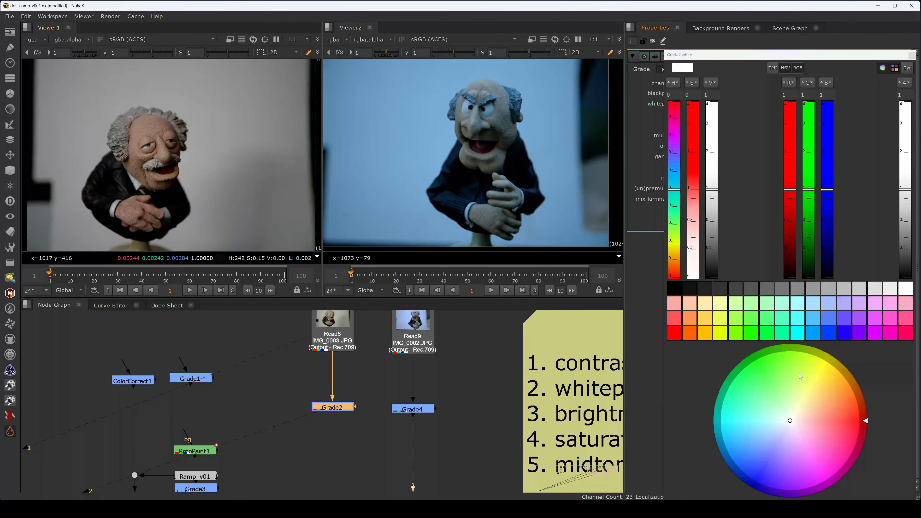
{"action": "left_click_drag", "start_coordinate": [783, 427], "coordinate": [770, 438]}
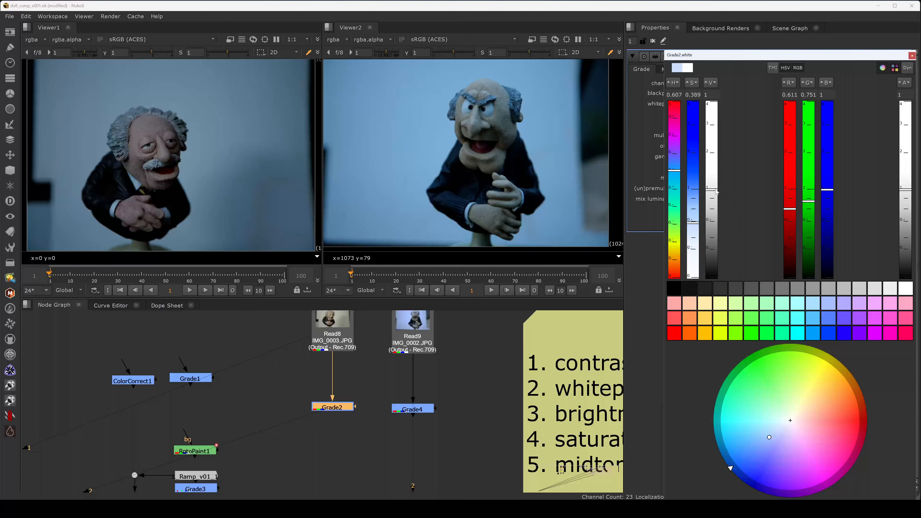
{"action": "left_click_drag", "start_coordinate": [716, 192], "coordinate": [716, 181]}
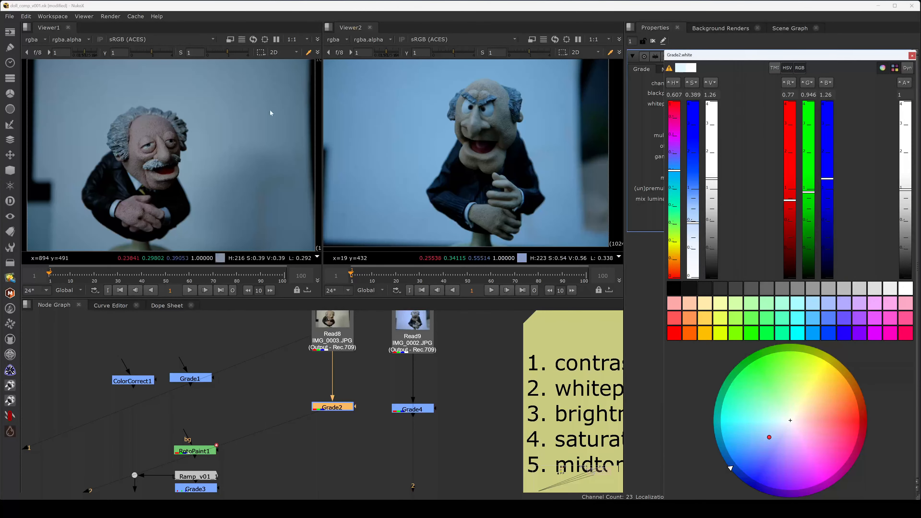
Sample the backdrop beside the puppet in Viewer1 and refine Grade2's gain to hue 0.61, saturation 0.476 and value 1.44.
{"action": "left_click_drag", "start_coordinate": [214, 79], "coordinate": [255, 119], "text": "ctrl+shift"}
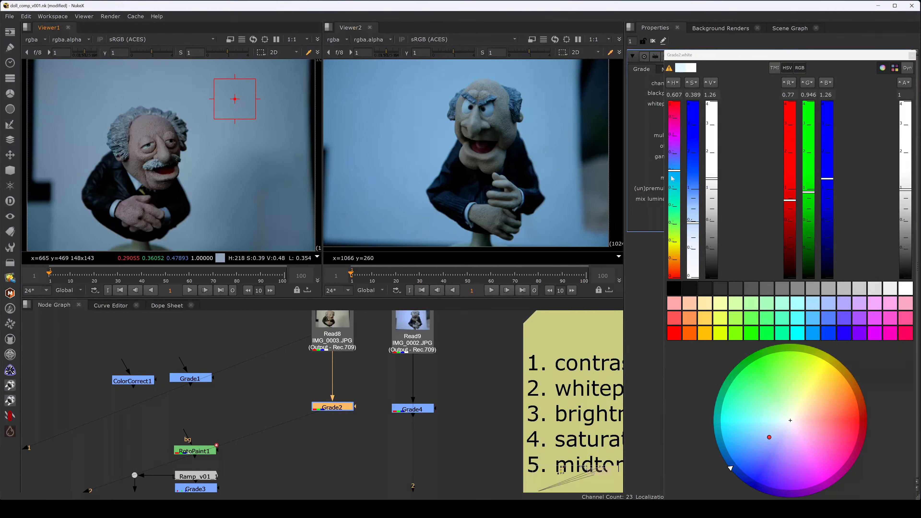
{"action": "left_click_drag", "start_coordinate": [717, 179], "coordinate": [716, 174]}
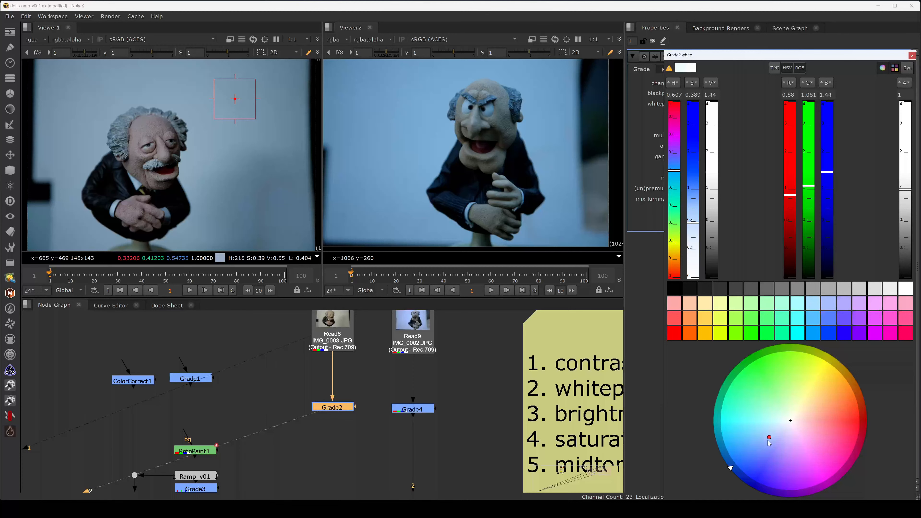
{"action": "left_click_drag", "start_coordinate": [768, 441], "coordinate": [733, 470]}
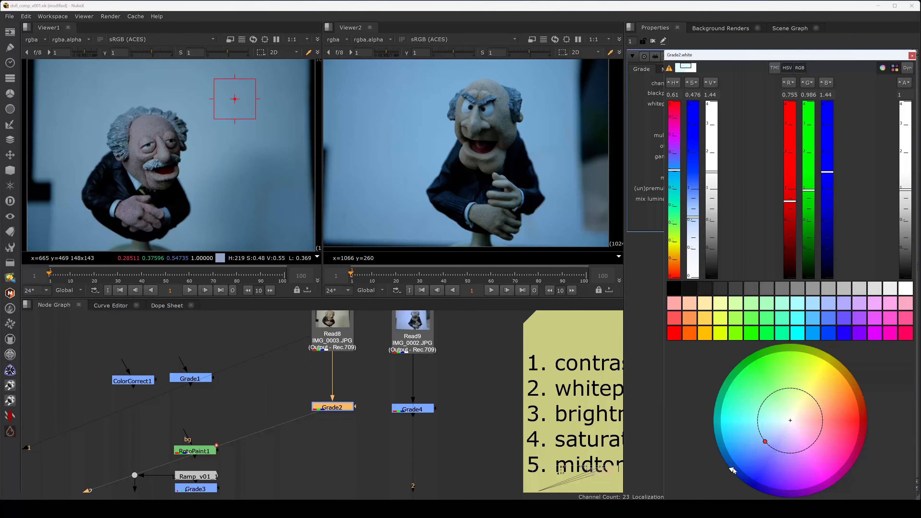
{"action": "left_click_drag", "start_coordinate": [733, 468], "coordinate": [733, 468]}
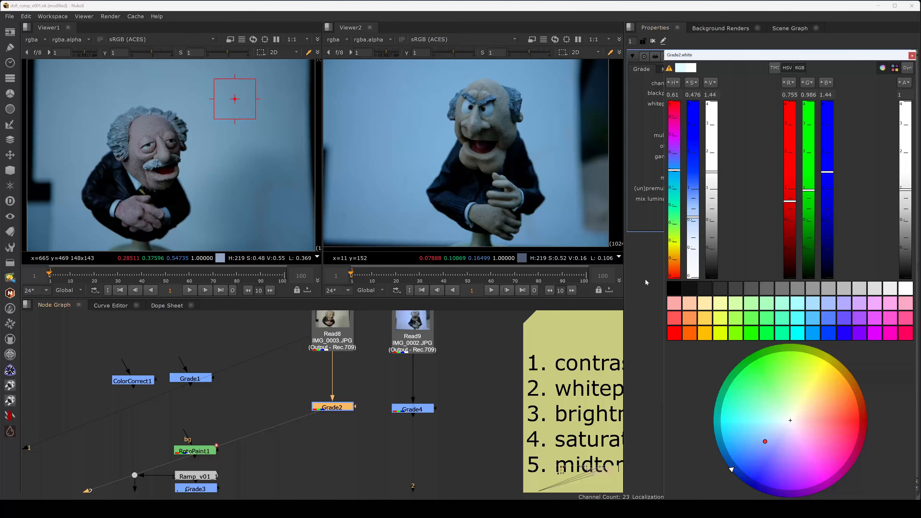
Move the gain colour picker clear of the properties and raise the gain's overall value to 1.58.
{"action": "left_click_drag", "start_coordinate": [895, 58], "coordinate": [827, 74]}
{"action": "left_click_drag", "start_coordinate": [650, 189], "coordinate": [650, 183]}
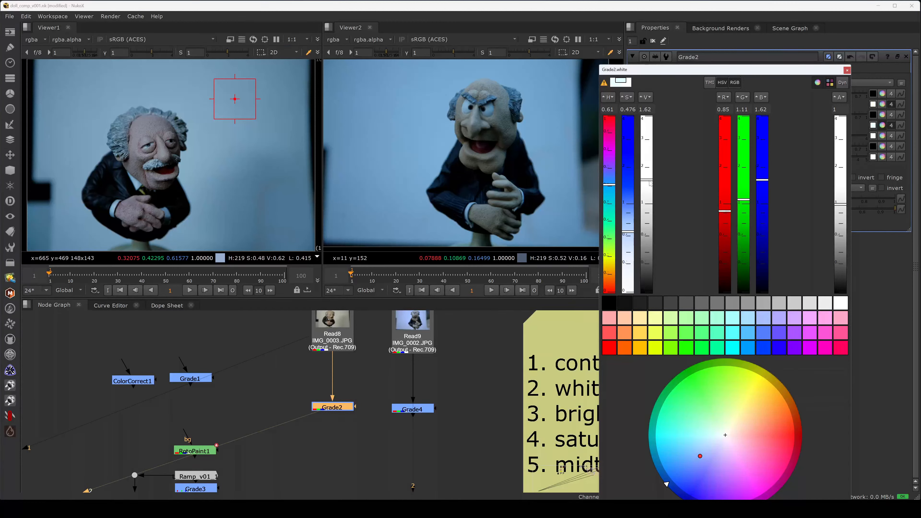
{"action": "left_click_drag", "start_coordinate": [650, 183], "coordinate": [650, 184]}
Fine-tune Grade2's red gain to 0.809, close the colour picker and clear the sampling area in Viewer1.
{"action": "key", "text": "Down"}
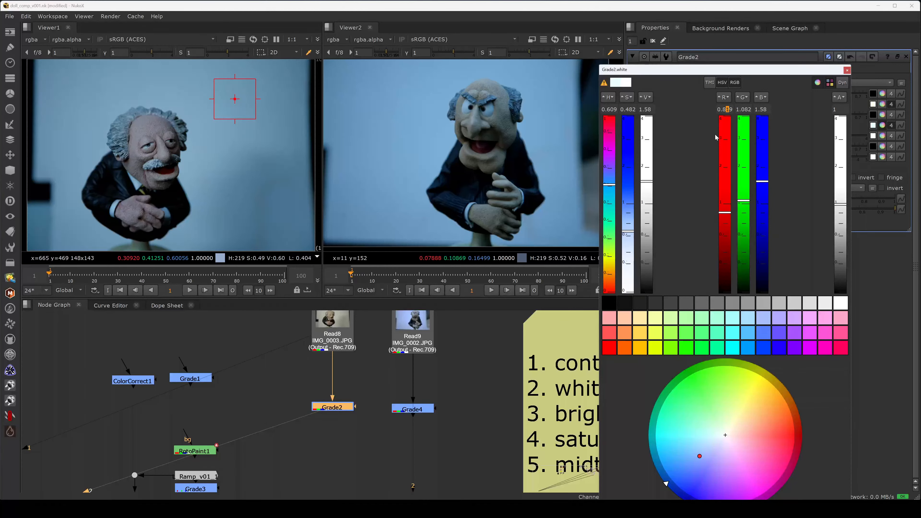
{"action": "key", "text": "Down"}
{"action": "key", "text": "Down"}
{"action": "key", "text": "Down"}
{"action": "key", "text": "Down"}
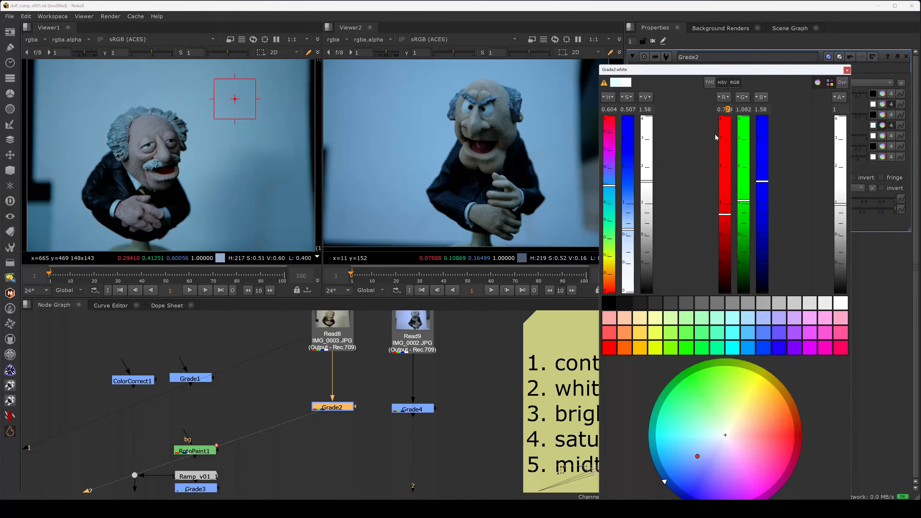
{"action": "key", "text": "Down"}
{"action": "key", "text": "Down"}
{"action": "key", "text": "Up"}
{"action": "key", "text": "Up"}
{"action": "key", "text": "Up"}
{"action": "key", "text": "Down"}
{"action": "key", "text": "Down"}
{"action": "key", "text": "Up"}
{"action": "key", "text": "Up"}
{"action": "key", "text": "Up"}
{"action": "key", "text": "Up"}
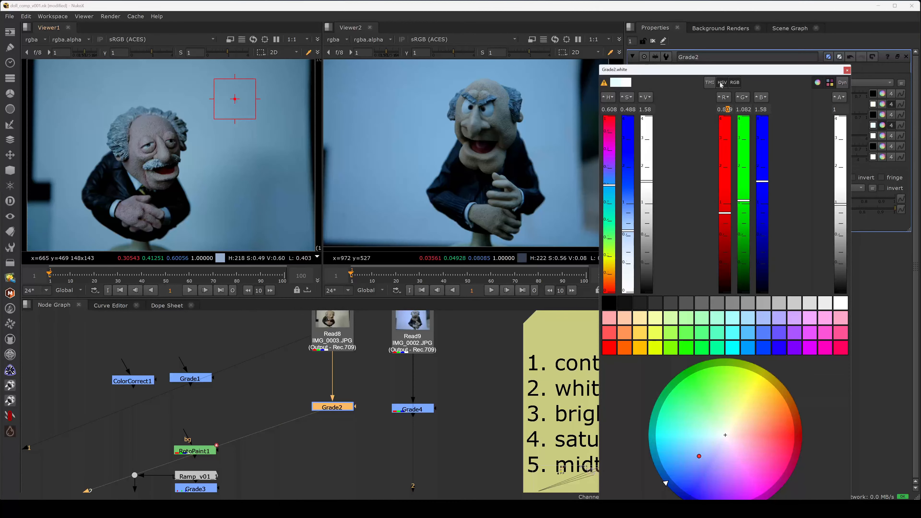
{"action": "left_click", "coordinate": [846, 70]}
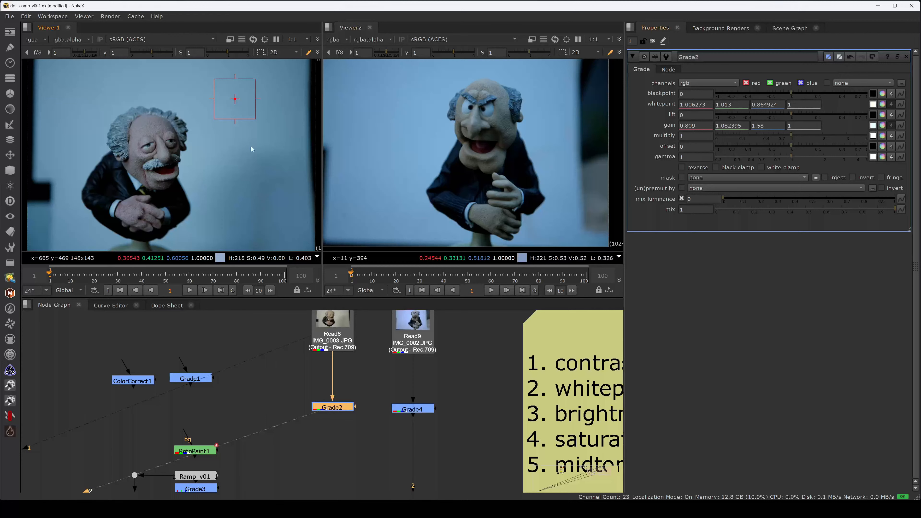
{"action": "right_click", "coordinate": [235, 175], "text": "ctrl"}
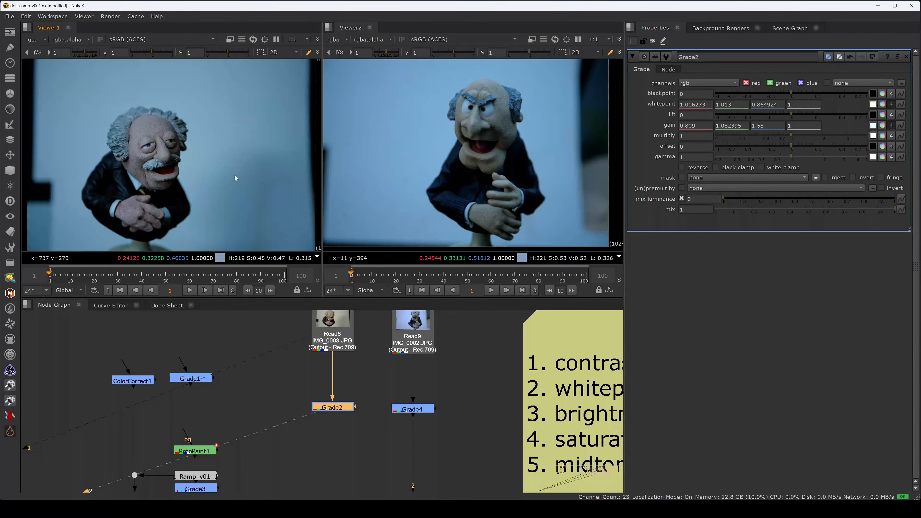
Sample matching backdrop areas beside the puppets in Viewer1 and Viewer2, keeping Grade2's properties docked.
{"action": "mouse_move", "coordinate": [217, 93]}
{"action": "left_mouse_down", "text": "ctrl+shift"}
{"action": "mouse_move", "coordinate": [227, 124]}
{"action": "mouse_move", "coordinate": [257, 136]}
{"action": "left_mouse_up", "text": "ctrl+shift"}
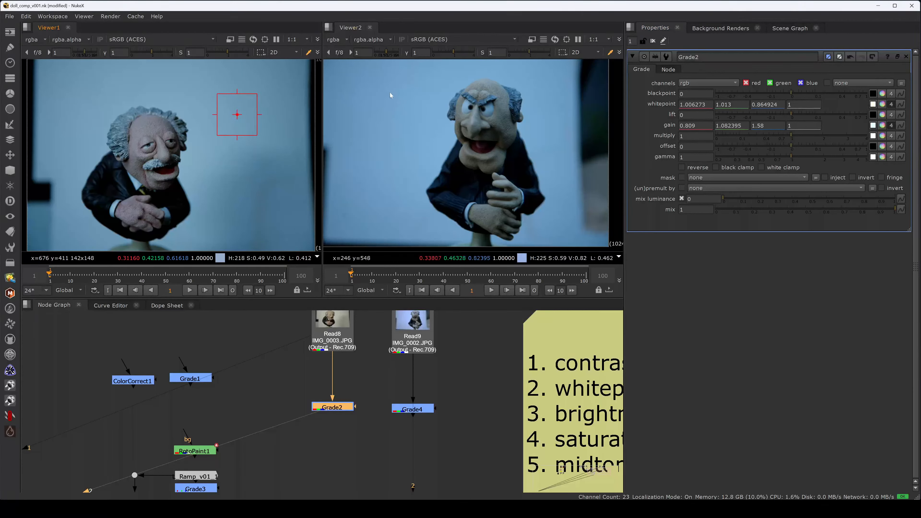
{"action": "left_click_drag", "start_coordinate": [392, 90], "coordinate": [352, 132], "text": "ctrl+shift"}
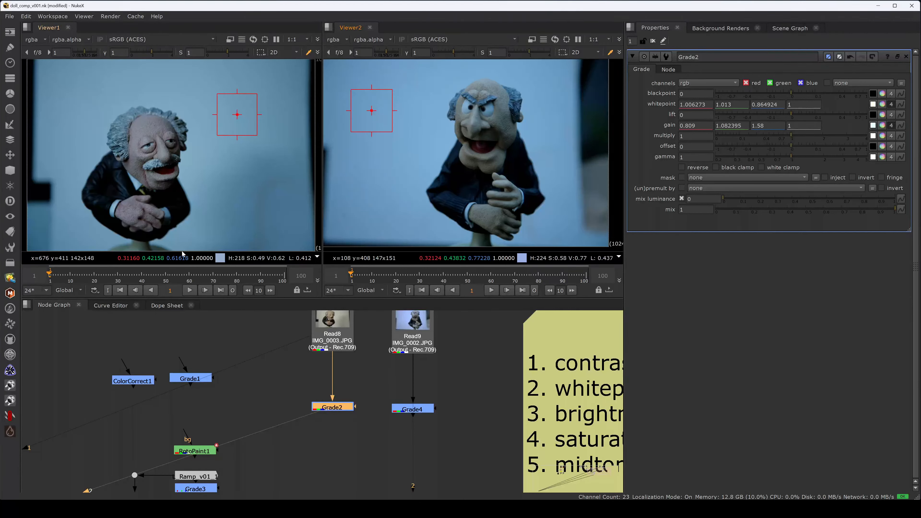
{"action": "double_click", "coordinate": [346, 409], "text": "ctrl"}
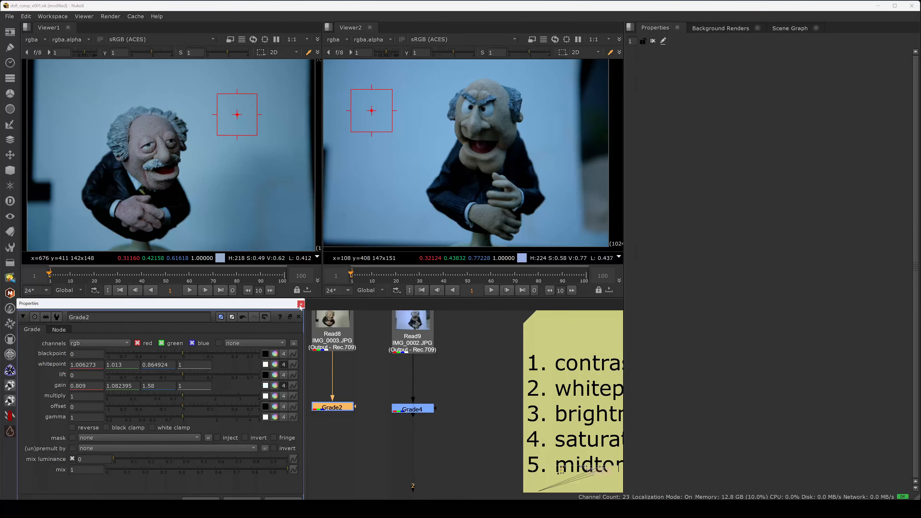
{"action": "left_click", "coordinate": [301, 305]}
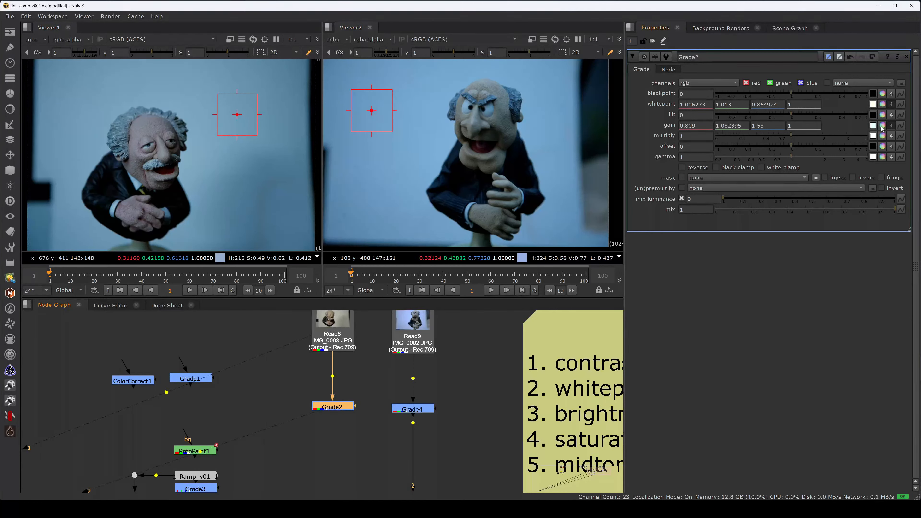
Deepen Grade2's blue gain tint to saturation 0.564 at hue 0.608, and close the gain colour picker.
{"action": "left_click", "coordinate": [873, 125]}
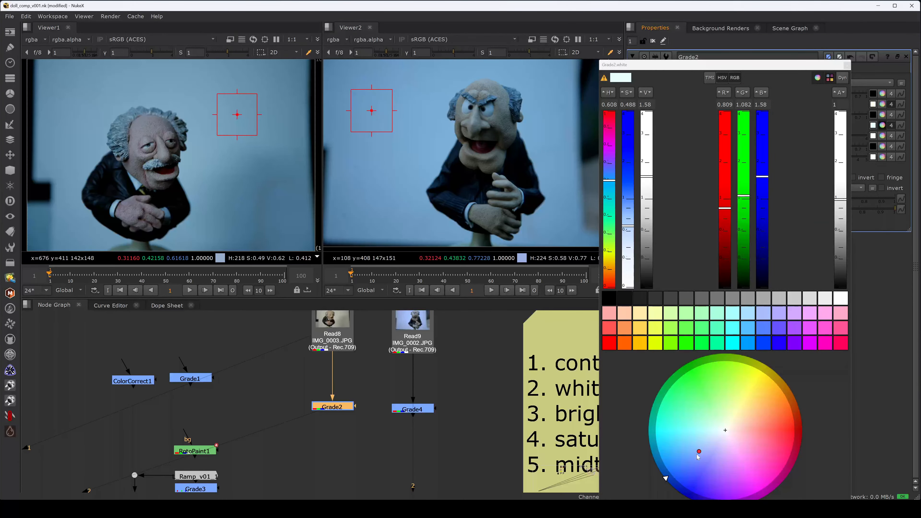
{"action": "left_click_drag", "start_coordinate": [698, 456], "coordinate": [699, 455]}
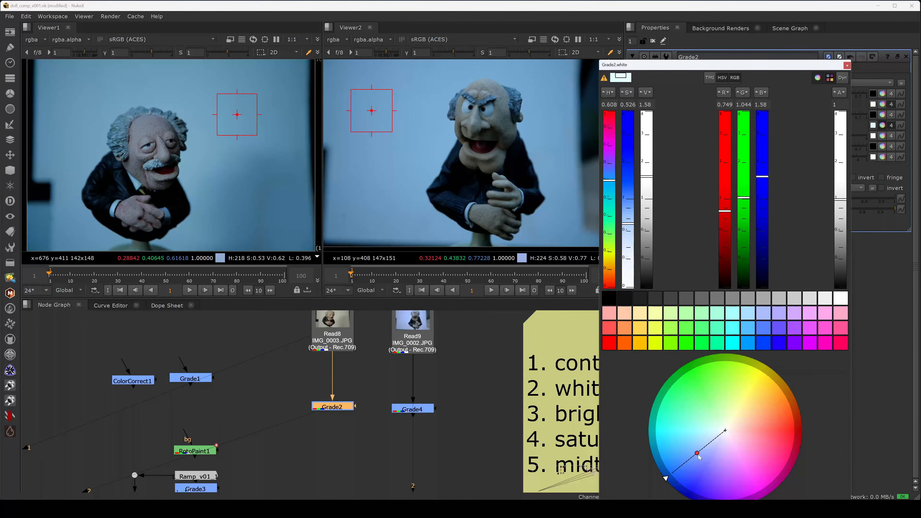
{"action": "left_click_drag", "start_coordinate": [699, 458], "coordinate": [697, 460]}
{"action": "left_click_drag", "start_coordinate": [697, 459], "coordinate": [697, 460]}
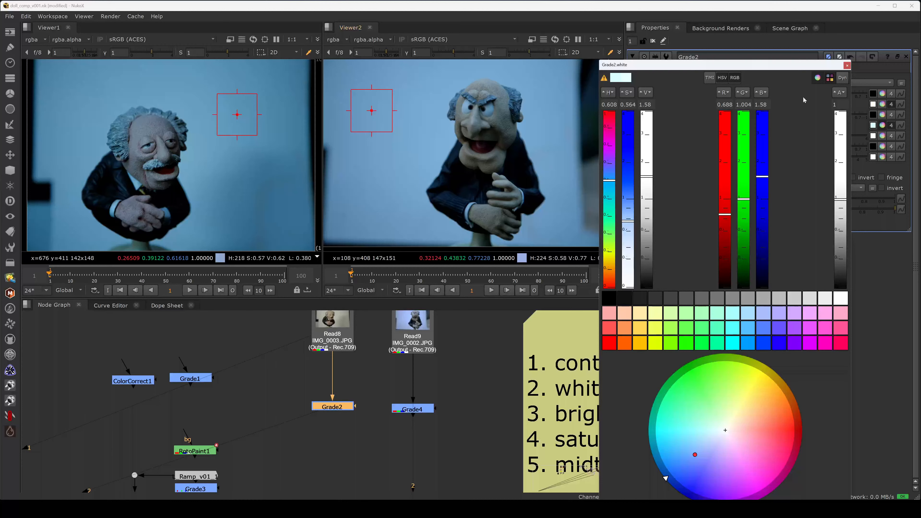
{"action": "left_click", "coordinate": [847, 65]}
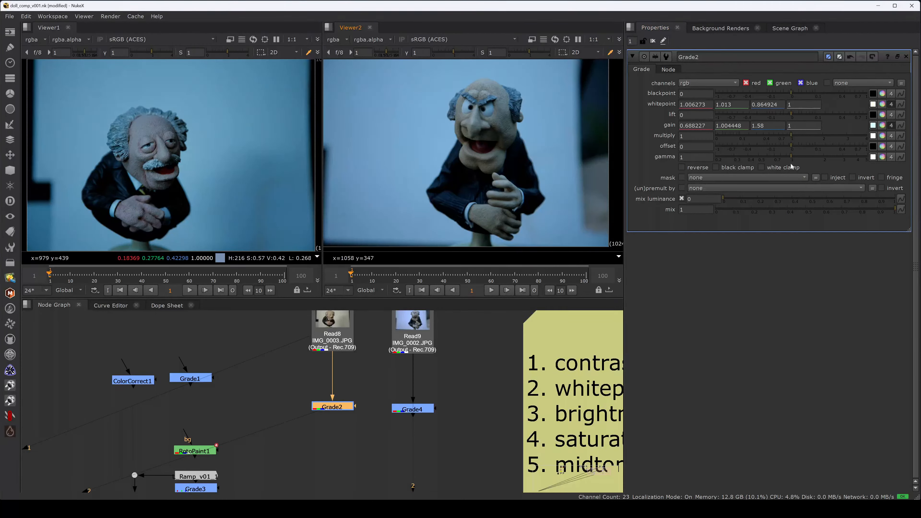
Try raising Grade2's gamma to 1.08 and return it to its default.
{"action": "mouse_move", "coordinate": [791, 157]}
{"action": "left_mouse_down"}
{"action": "mouse_move", "coordinate": [801, 156]}
{"action": "mouse_move", "coordinate": [791, 156]}
{"action": "left_mouse_up"}
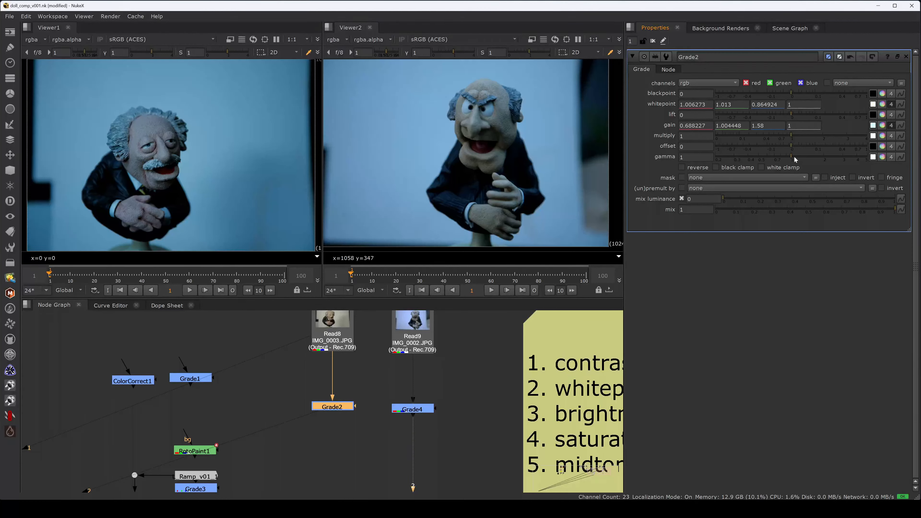
{"action": "left_click_drag", "start_coordinate": [795, 157], "coordinate": [796, 158]}
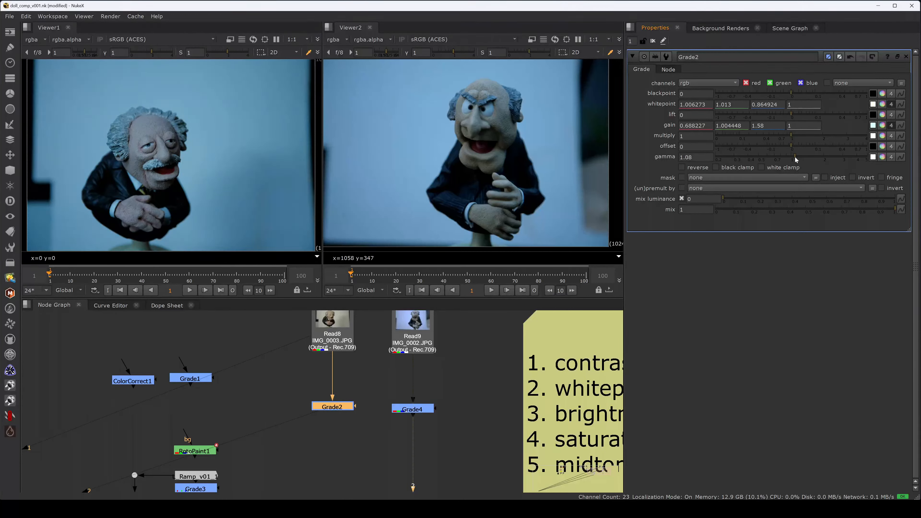
{"action": "left_click", "coordinate": [794, 157], "text": "ctrl"}
{"action": "left_click", "coordinate": [795, 157]}
{"action": "left_click", "coordinate": [795, 158], "text": "ctrl"}
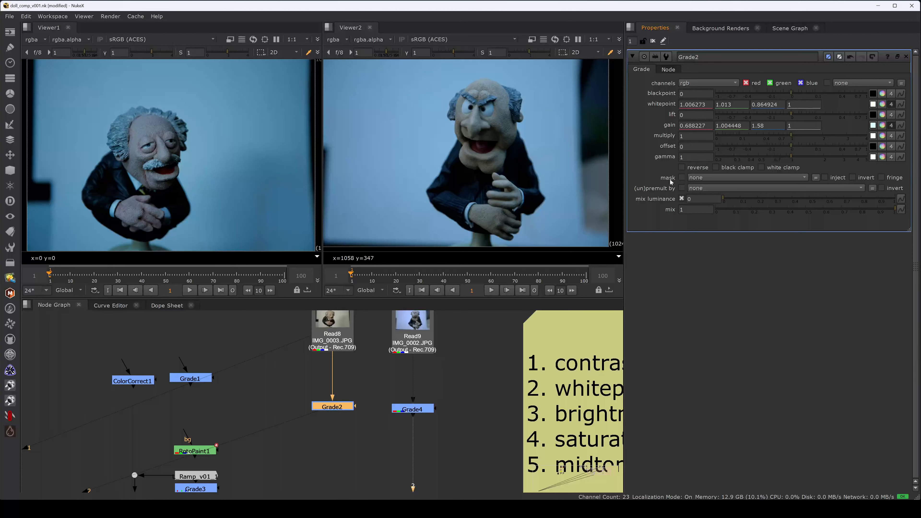
Raise the saturation of Grade2's whitepoint colour to 0.215 at hue 0.174, and close its colour picker.
{"action": "left_click", "coordinate": [877, 108], "text": "ctrl"}
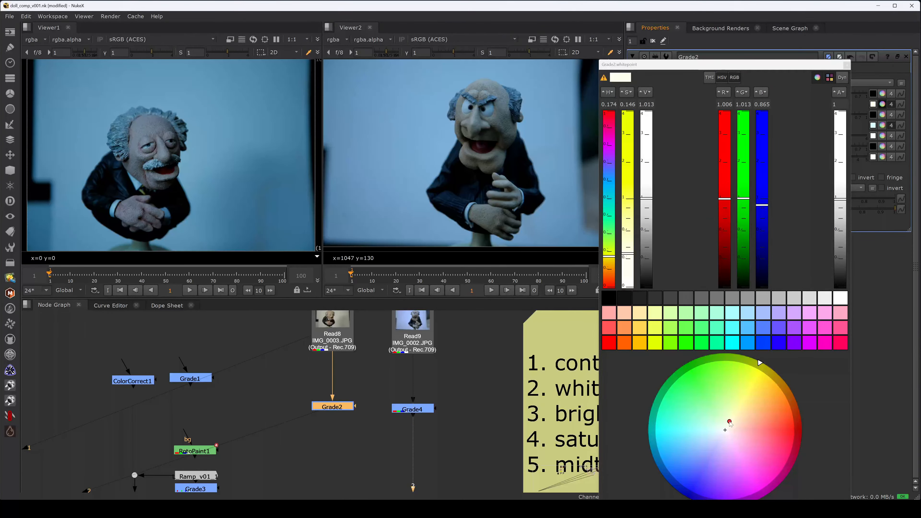
{"action": "left_click_drag", "start_coordinate": [730, 423], "coordinate": [735, 422]}
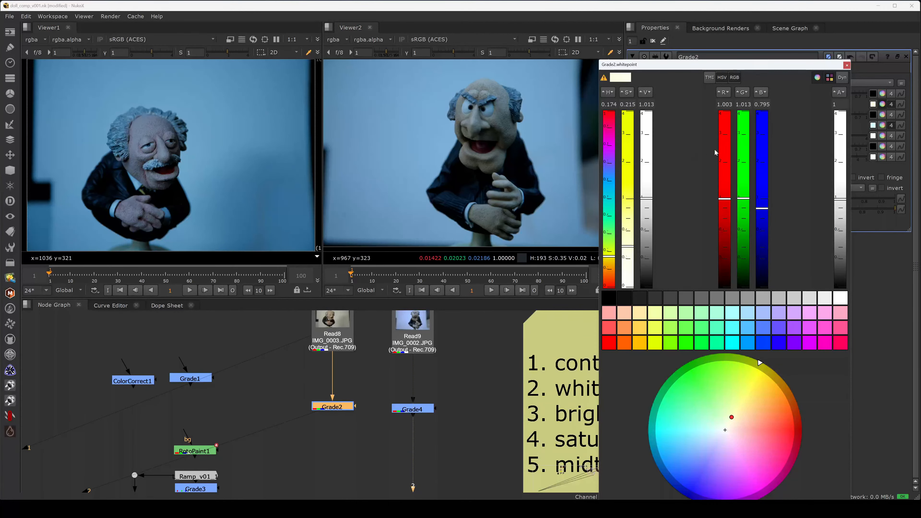
{"action": "left_click", "coordinate": [847, 65]}
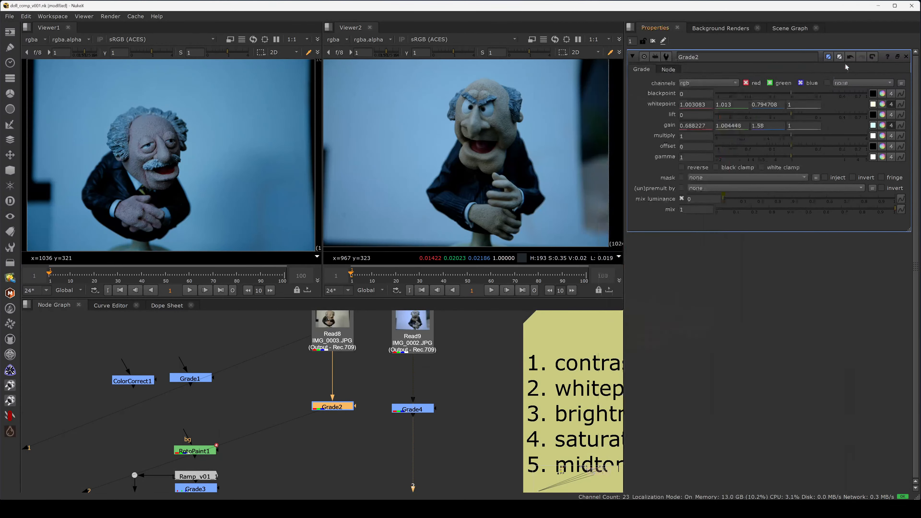
Ease Grade2's gain saturation to 0.55 at the same hue and value, and close the gain colour picker.
{"action": "left_click", "coordinate": [882, 126]}
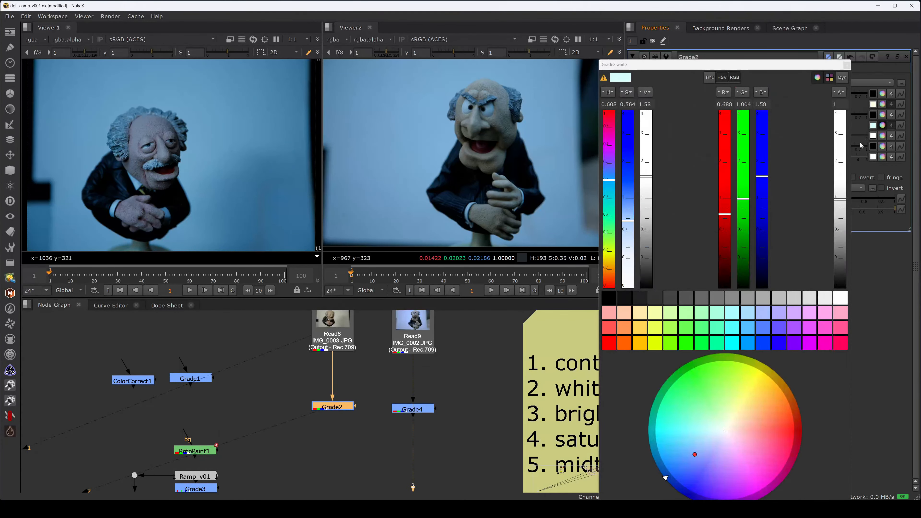
{"action": "left_click", "coordinate": [696, 455]}
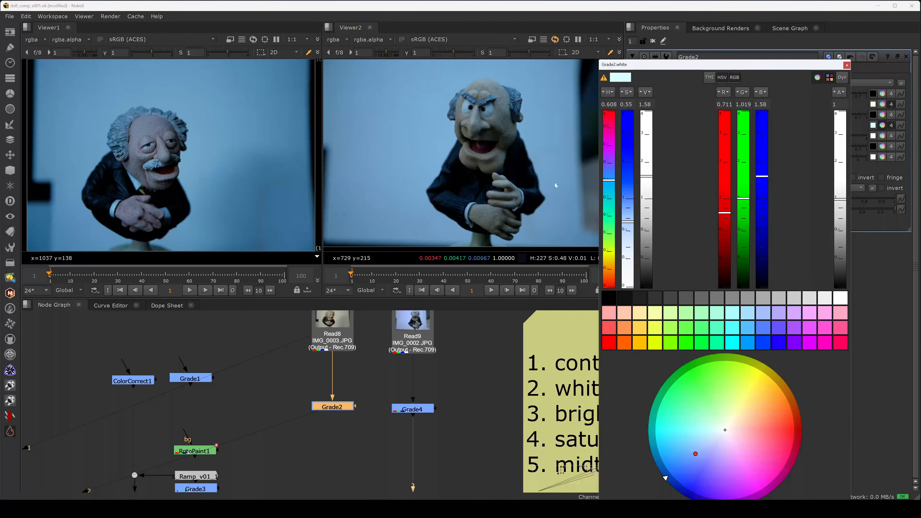
{"action": "left_click", "coordinate": [847, 65]}
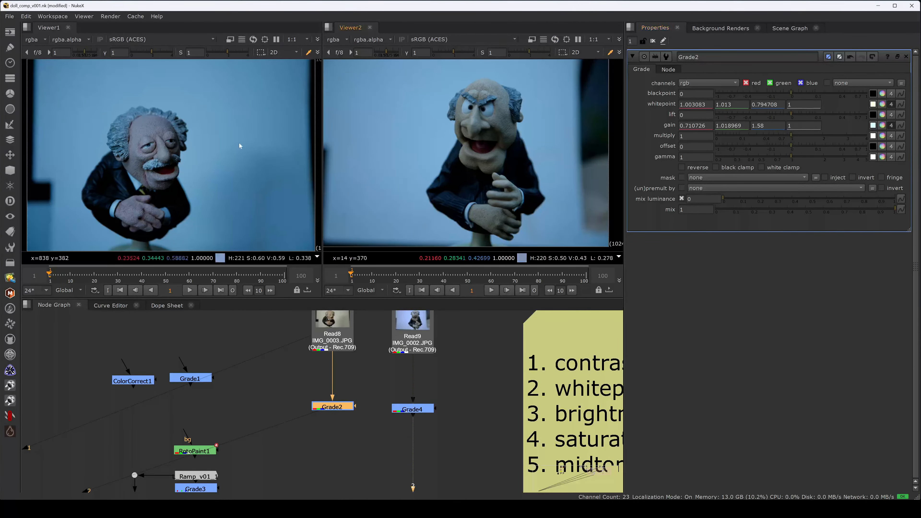
Move the ColorCorrect1 node across the node graph to sit beneath the Car.png Read node.
{"action": "left_click", "coordinate": [279, 399]}
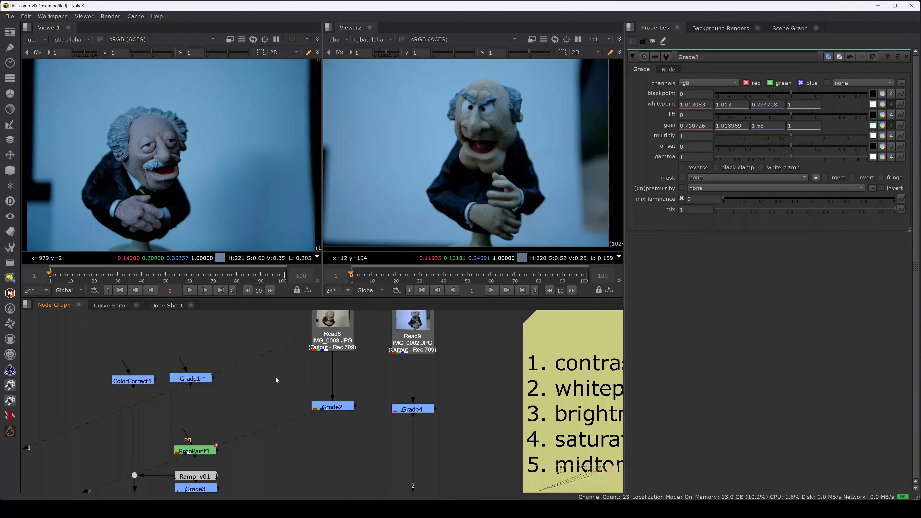
{"action": "middle_click_drag", "start_coordinate": [229, 387], "coordinate": [305, 373]}
{"action": "left_click_drag", "start_coordinate": [213, 370], "coordinate": [186, 388]}
{"action": "scroll", "coordinate": [347, 392], "scroll_direction": "down", "scroll_amount": 3}
{"action": "middle_click_drag", "start_coordinate": [186, 388], "coordinate": [403, 383]}
{"action": "left_click_drag", "start_coordinate": [404, 382], "coordinate": [298, 388]}
Display Car.png in Viewer1 and the snowy road image in Viewer2 for side-by-side comparison.
{"action": "left_click", "coordinate": [303, 334]}
{"action": "key", "text": "2"}
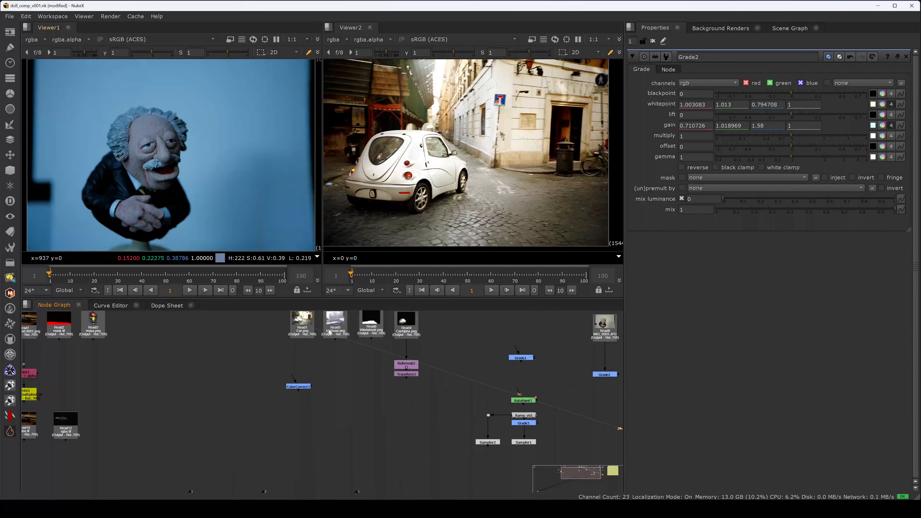
{"action": "left_click", "coordinate": [332, 321]}
{"action": "key", "text": "2"}
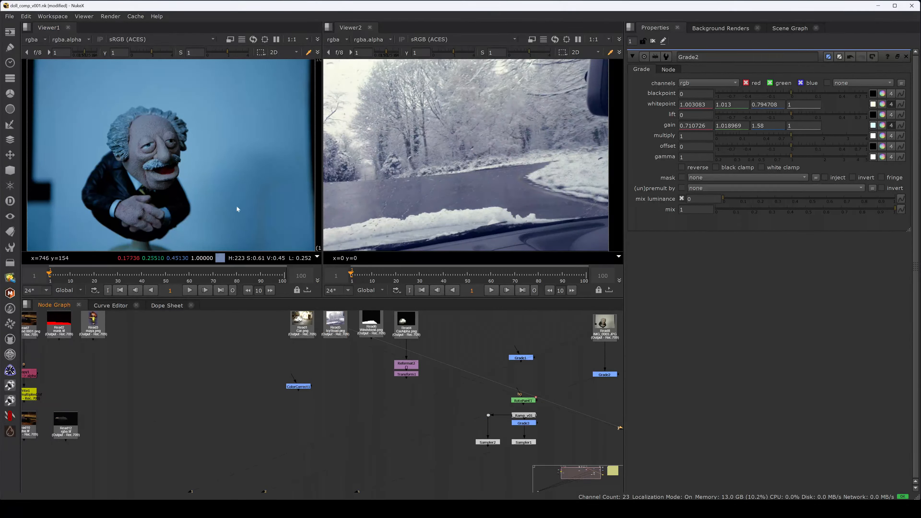
{"action": "left_click", "coordinate": [300, 326]}
{"action": "key", "text": "1"}
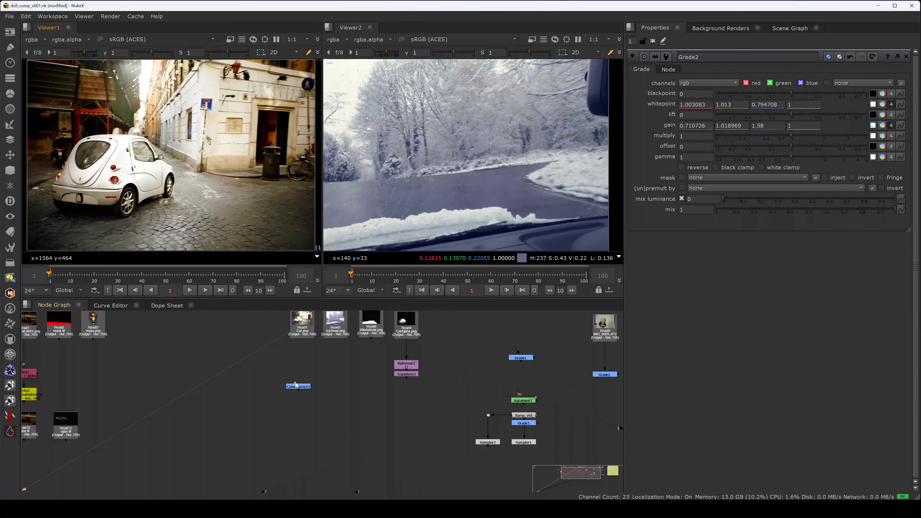
Connect ColorCorrect1's input to the Car.png Read node and open ColorCorrect1's properties.
{"action": "left_click_drag", "start_coordinate": [294, 381], "coordinate": [299, 331]}
{"action": "left_click_drag", "start_coordinate": [303, 388], "coordinate": [308, 387]}
{"action": "double_click", "coordinate": [308, 387]}
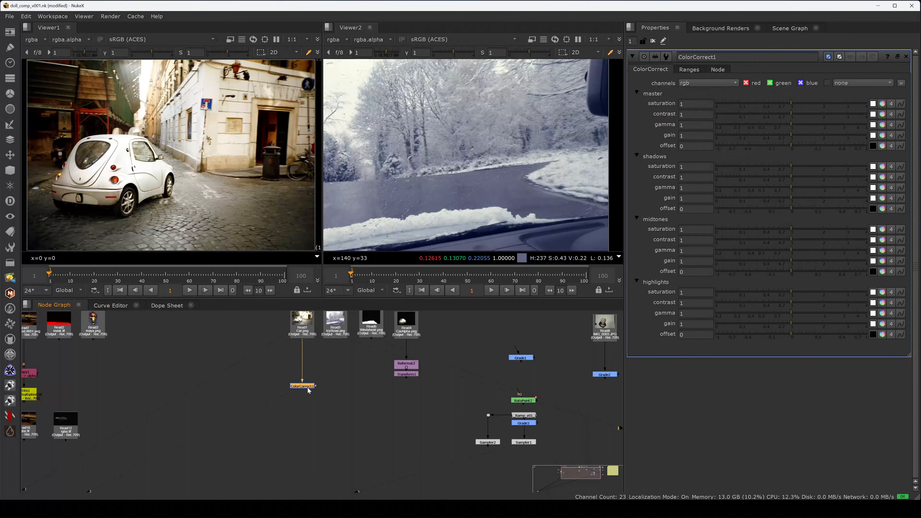
Open ColorCorrect1's tonal ranges and compare the car image with the range test off and on, leaving it enabled.
{"action": "left_click", "coordinate": [689, 71]}
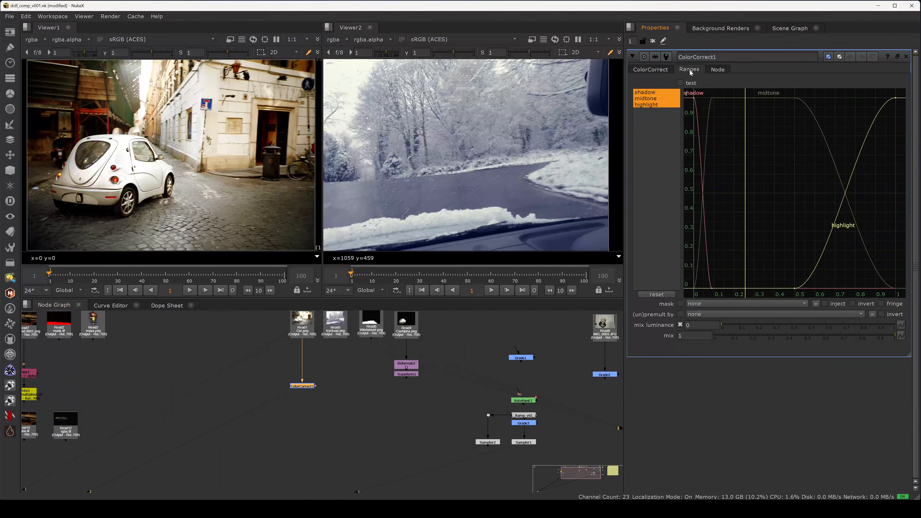
{"action": "left_click", "coordinate": [690, 84]}
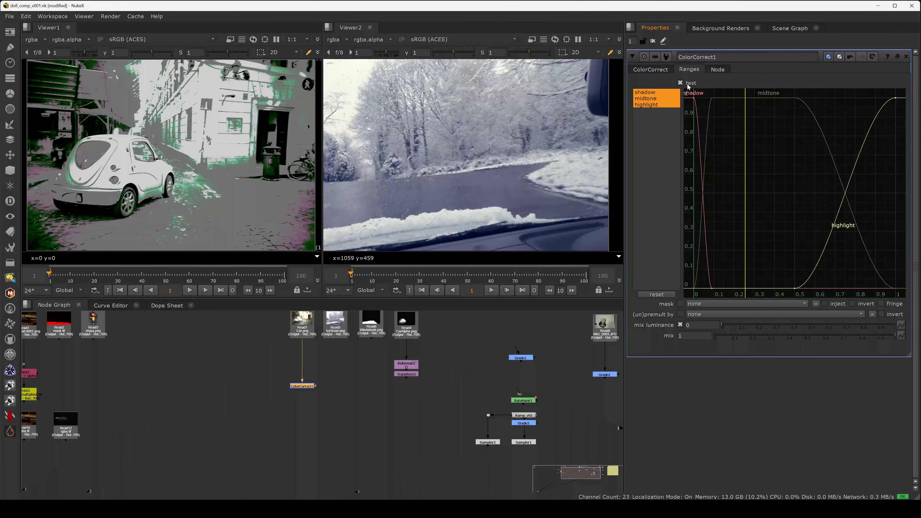
{"action": "left_click", "coordinate": [687, 85]}
{"action": "left_click", "coordinate": [688, 85]}
{"action": "left_click", "coordinate": [688, 85]}
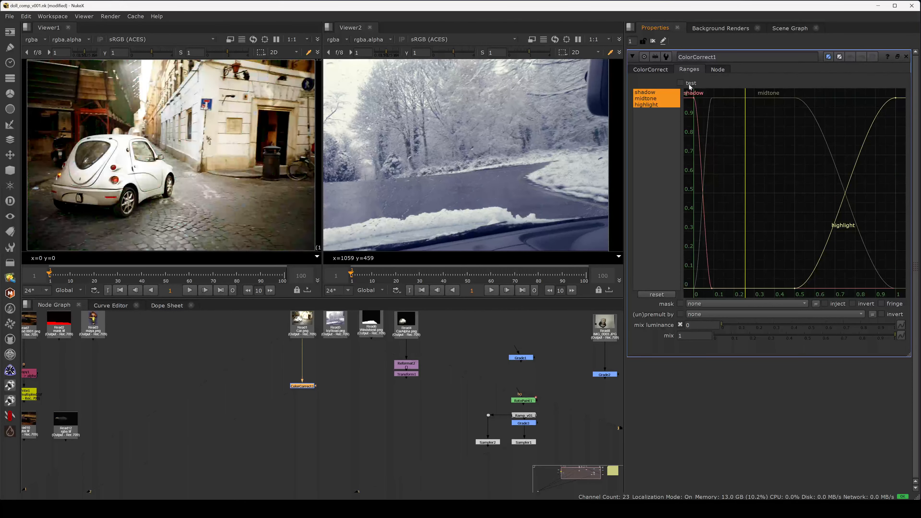
{"action": "left_click", "coordinate": [688, 85]}
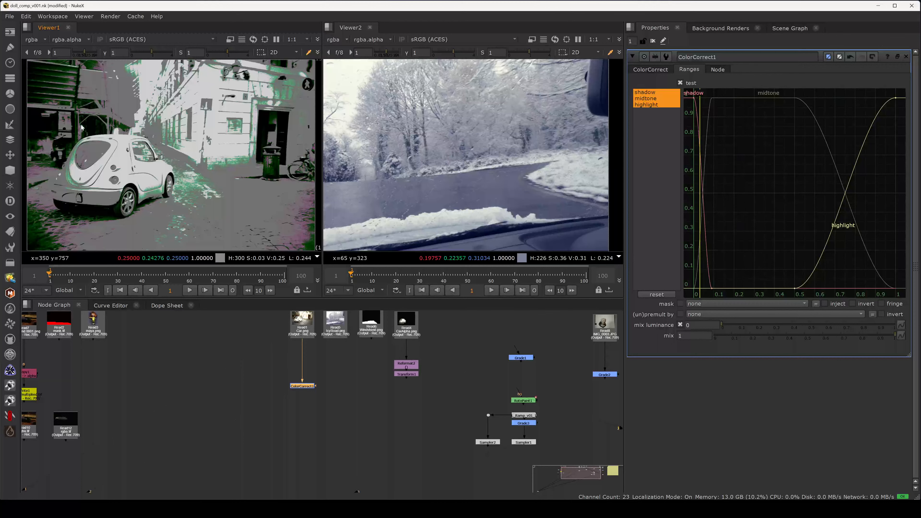
{"action": "left_click", "coordinate": [680, 83]}
{"action": "left_click", "coordinate": [681, 83]}
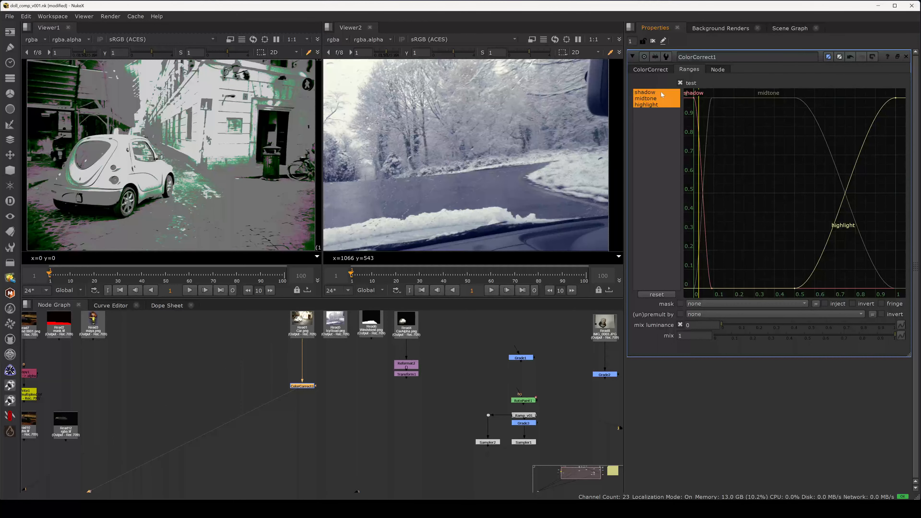
Isolate ColorCorrect1's shadow range curve, compare it with the test display, and bring back the midtone and highlight curves.
{"action": "left_click", "coordinate": [655, 93]}
{"action": "left_click", "coordinate": [680, 83]}
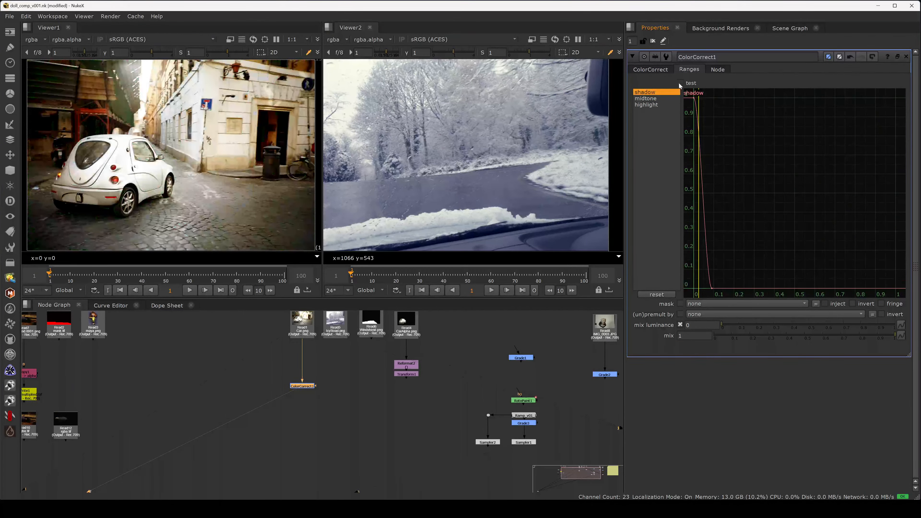
{"action": "left_click", "coordinate": [680, 83]}
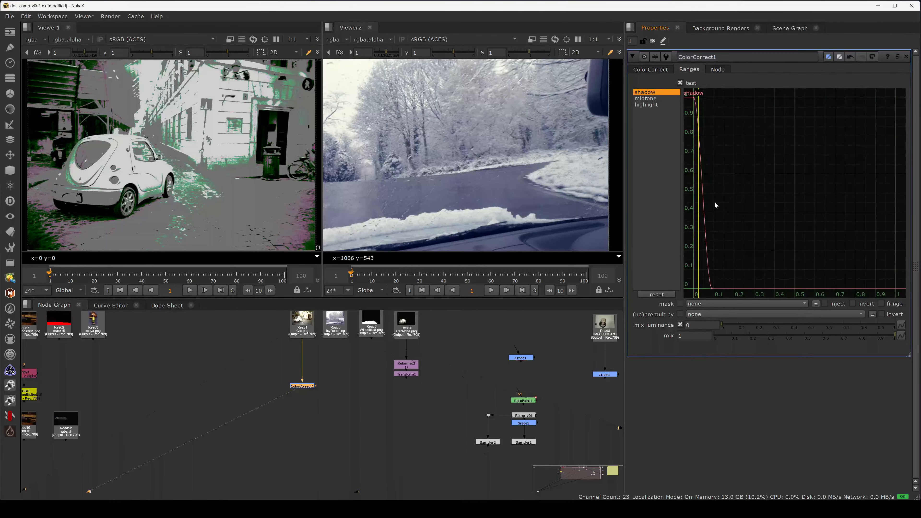
{"action": "left_click", "coordinate": [658, 99], "text": "shift"}
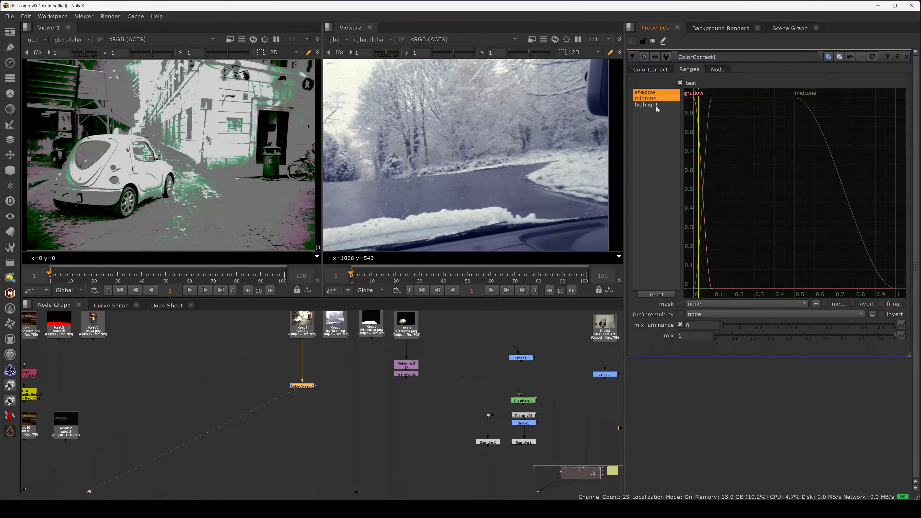
{"action": "left_click", "coordinate": [655, 106], "text": "shift"}
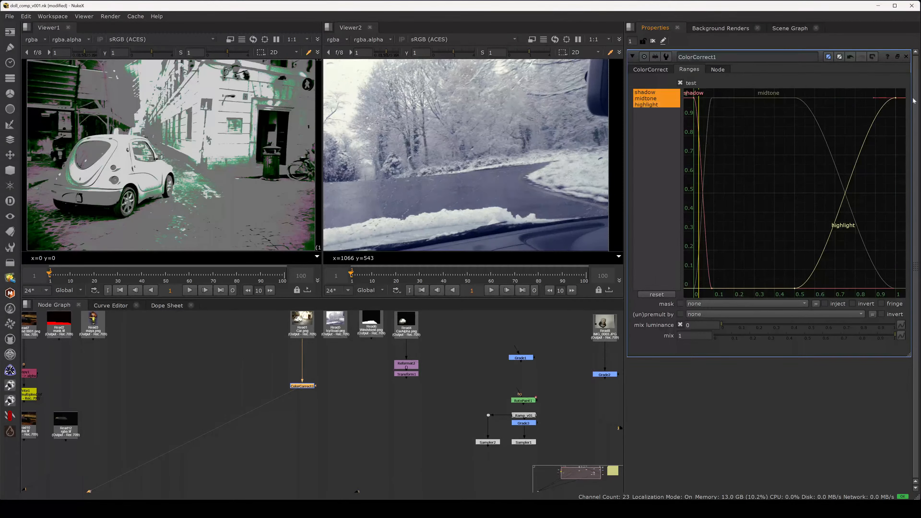
Widen ColorCorrect1's shadow range by extending the end of its curve to about 0.25.
{"action": "left_click", "coordinate": [855, 164]}
{"action": "left_click_drag", "start_coordinate": [798, 193], "coordinate": [743, 196]}
{"action": "key", "text": "ctrl+z"}
{"action": "left_click", "coordinate": [753, 143]}
{"action": "left_click_drag", "start_coordinate": [725, 125], "coordinate": [689, 92]}
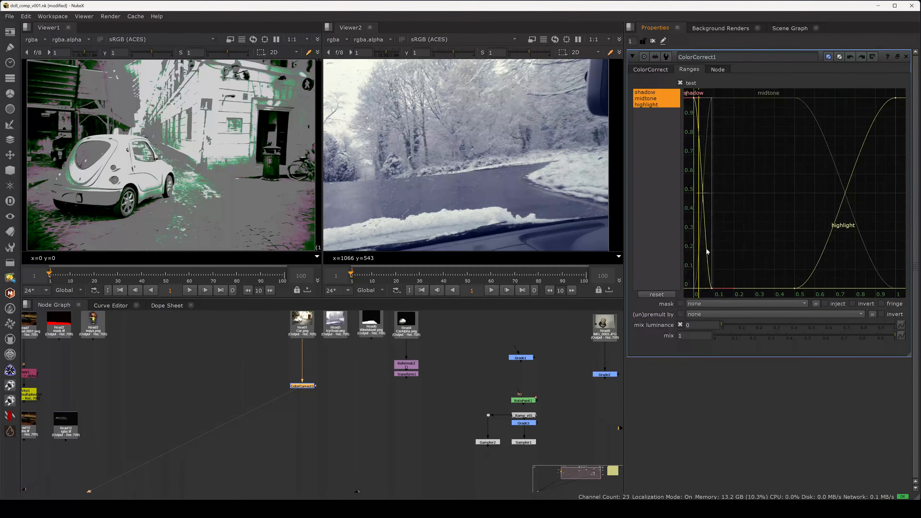
{"action": "left_click_drag", "start_coordinate": [711, 188], "coordinate": [746, 189]}
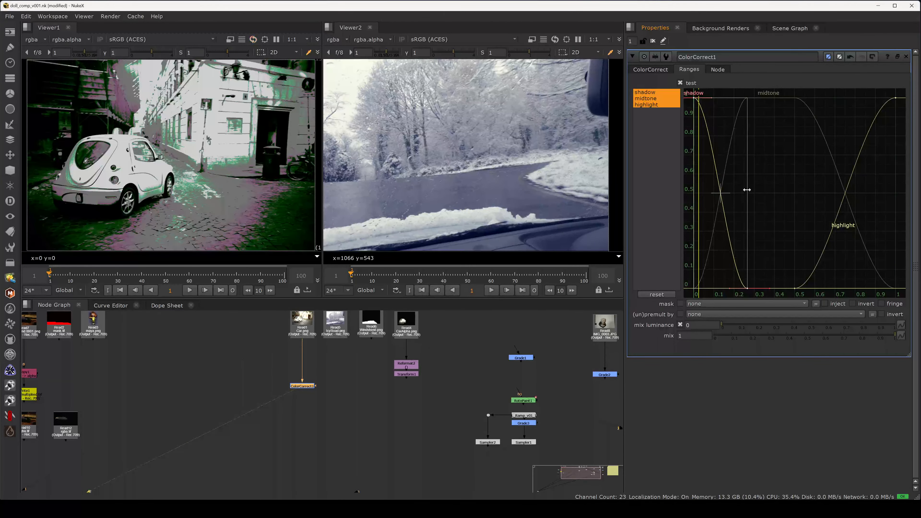
{"action": "left_click", "coordinate": [661, 70]}
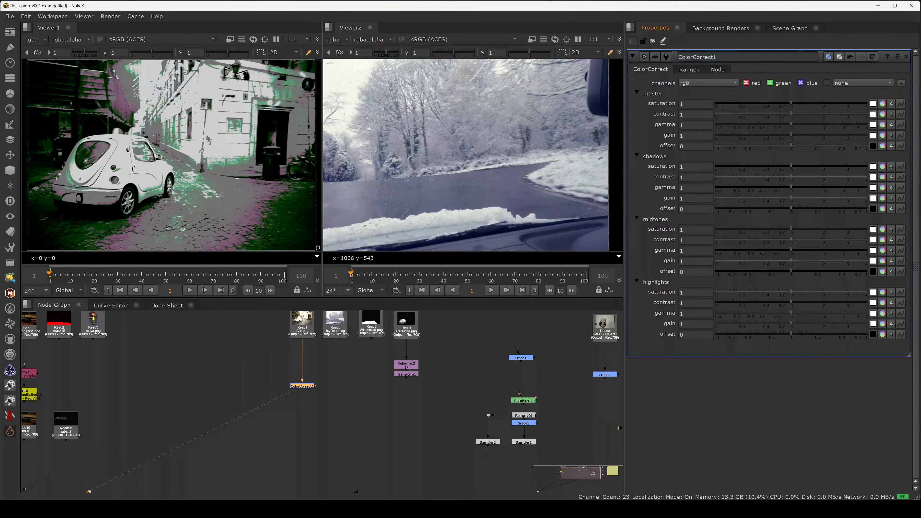
{"action": "left_click", "coordinate": [691, 69]}
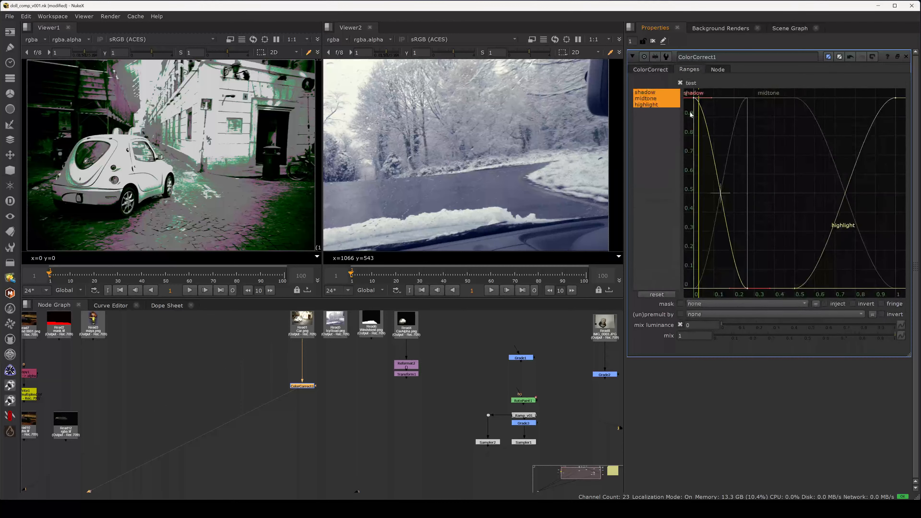
Turn off the range test display and raise ColorCorrect1's highlights gain to 1.56 in the main correction controls.
{"action": "left_click", "coordinate": [657, 70]}
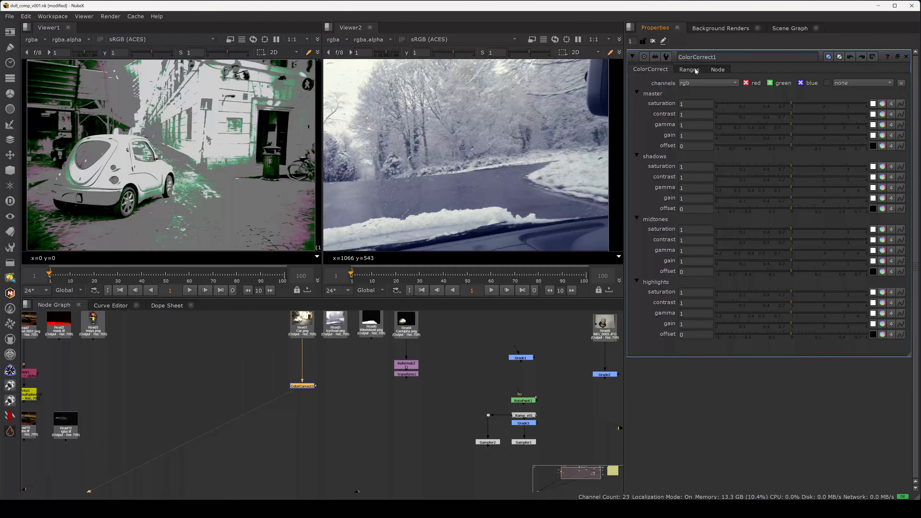
{"action": "left_click", "coordinate": [688, 70]}
{"action": "left_click", "coordinate": [650, 69]}
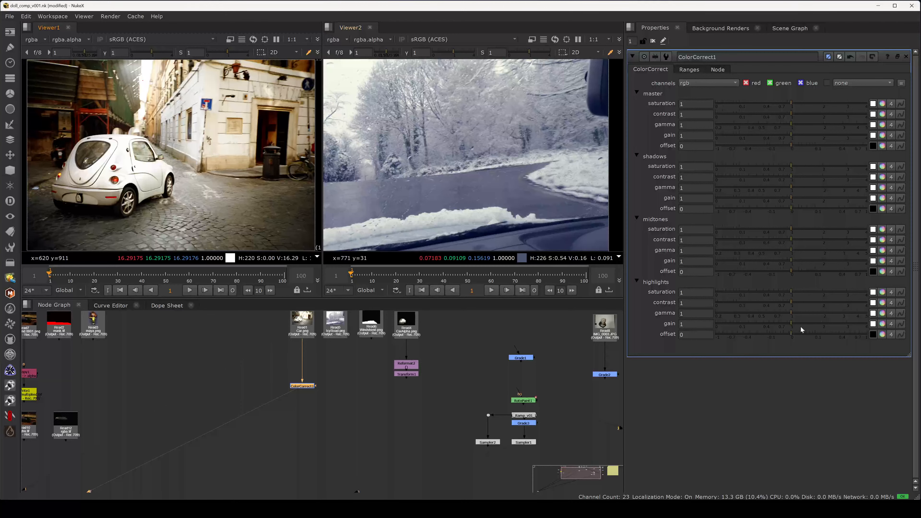
{"action": "left_click_drag", "start_coordinate": [795, 321], "coordinate": [855, 323]}
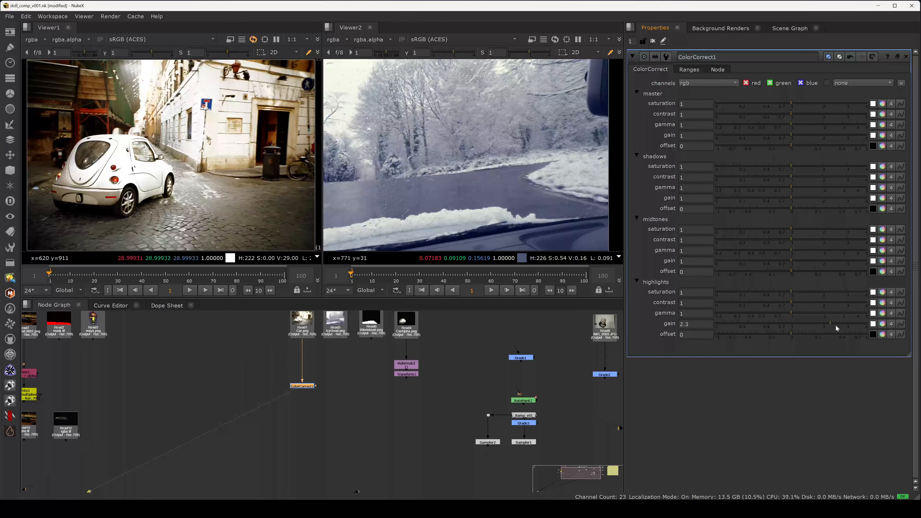
{"action": "left_click", "coordinate": [802, 323], "text": "ctrl"}
{"action": "left_click_drag", "start_coordinate": [799, 325], "coordinate": [816, 325]}
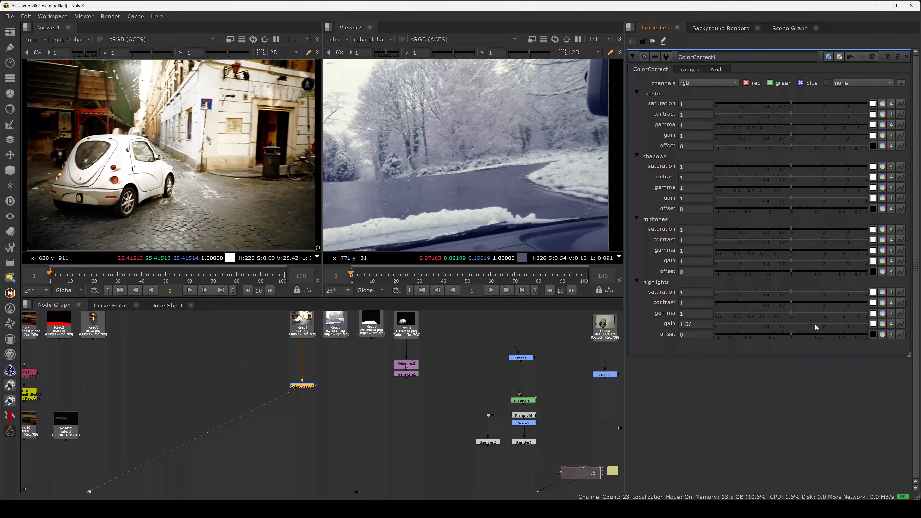
Tint ColorCorrect1's highlights gain a soft warm orange at about red 1.56, green 1.356 and blue 0.982.
{"action": "left_click", "coordinate": [883, 324]}
{"action": "mouse_move", "coordinate": [750, 408]}
{"action": "left_mouse_down"}
{"action": "mouse_move", "coordinate": [763, 410]}
{"action": "mouse_move", "coordinate": [755, 406]}
{"action": "left_mouse_up"}
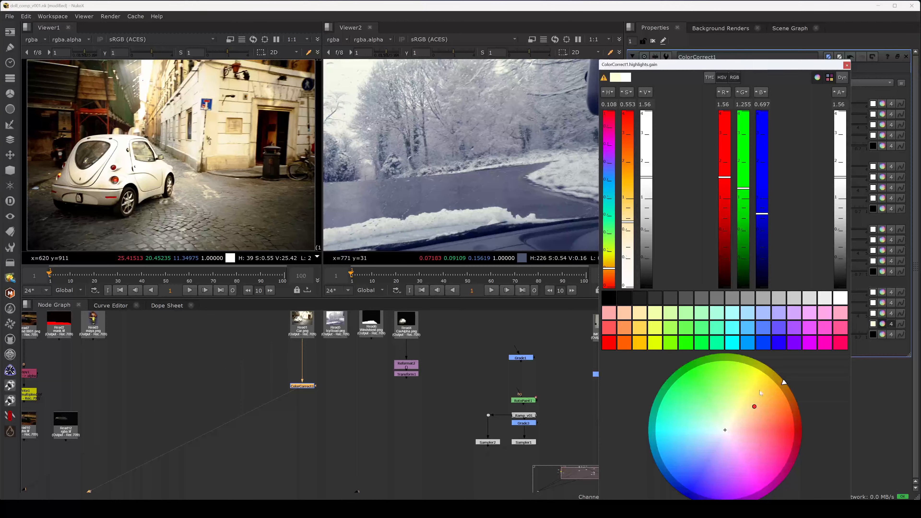
{"action": "left_click", "coordinate": [847, 65]}
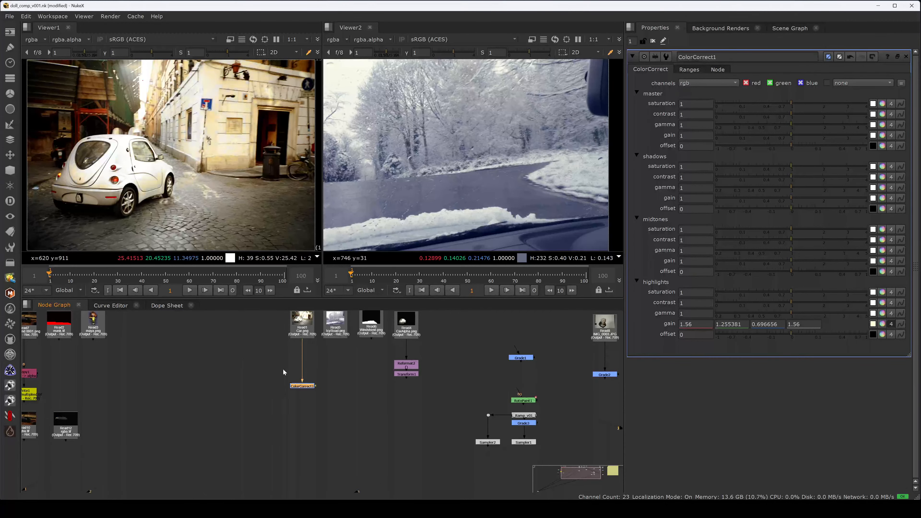
{"action": "left_click", "coordinate": [882, 324]}
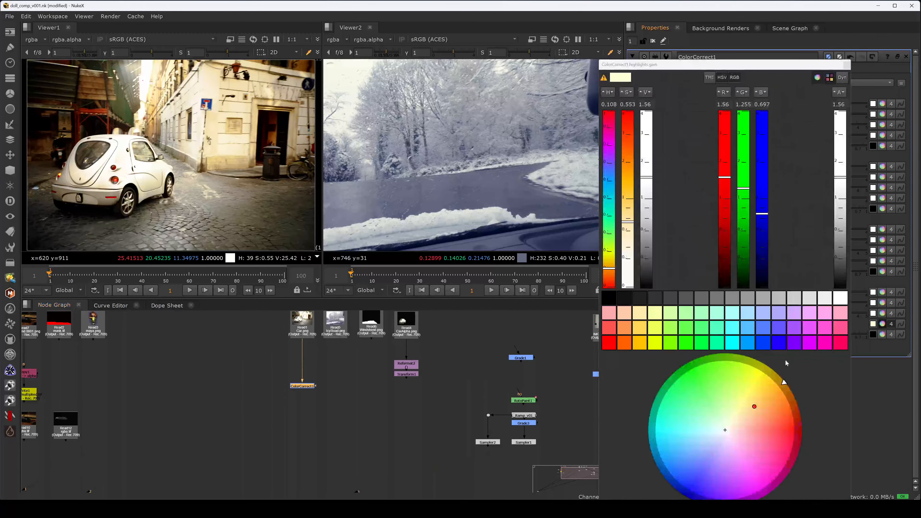
{"action": "left_click_drag", "start_coordinate": [737, 424], "coordinate": [744, 414]}
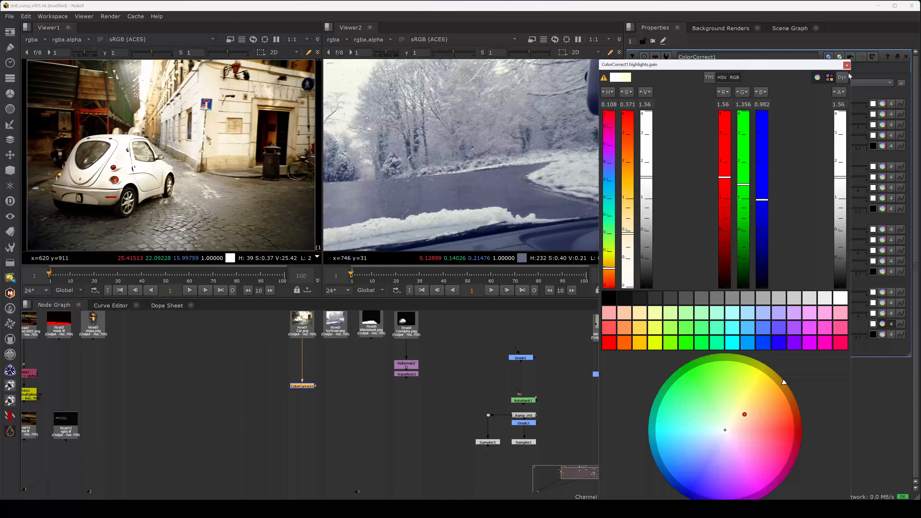
{"action": "left_click", "coordinate": [847, 65]}
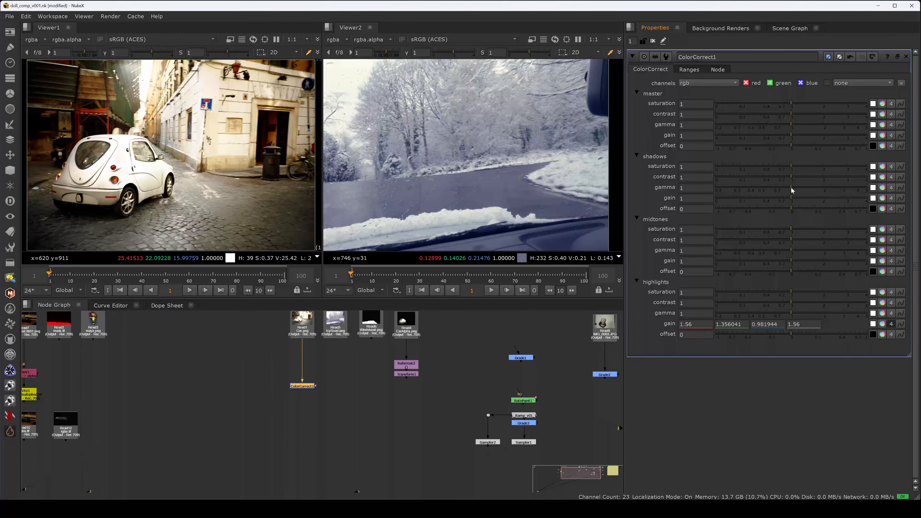
Set ColorCorrect1's shadows gamma to 1.18 and inspect the car image up close before framing it again.
{"action": "left_click_drag", "start_coordinate": [791, 187], "coordinate": [800, 188]}
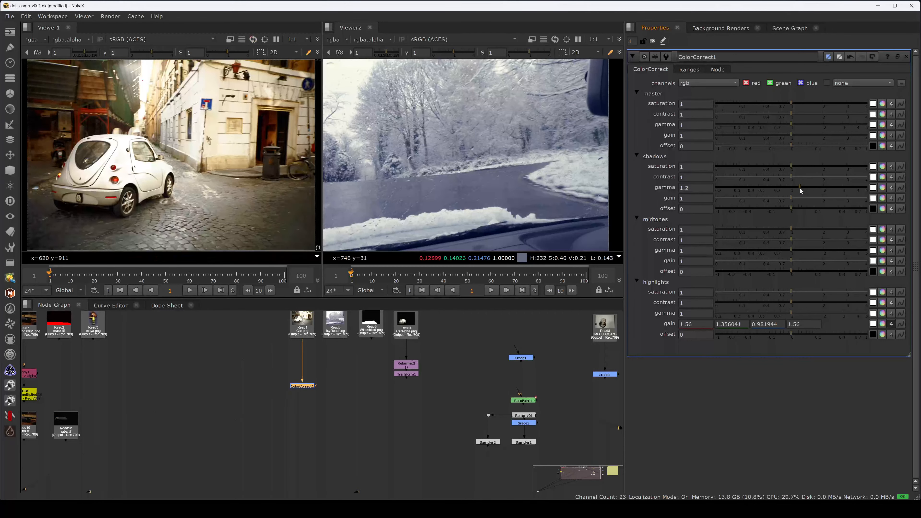
{"action": "mouse_move", "coordinate": [803, 193]}
{"action": "left_mouse_down"}
{"action": "mouse_move", "coordinate": [790, 192]}
{"action": "mouse_move", "coordinate": [809, 193]}
{"action": "mouse_move", "coordinate": [798, 190]}
{"action": "left_mouse_up"}
{"action": "scroll", "coordinate": [287, 126], "scroll_direction": "up", "scroll_amount": 5}
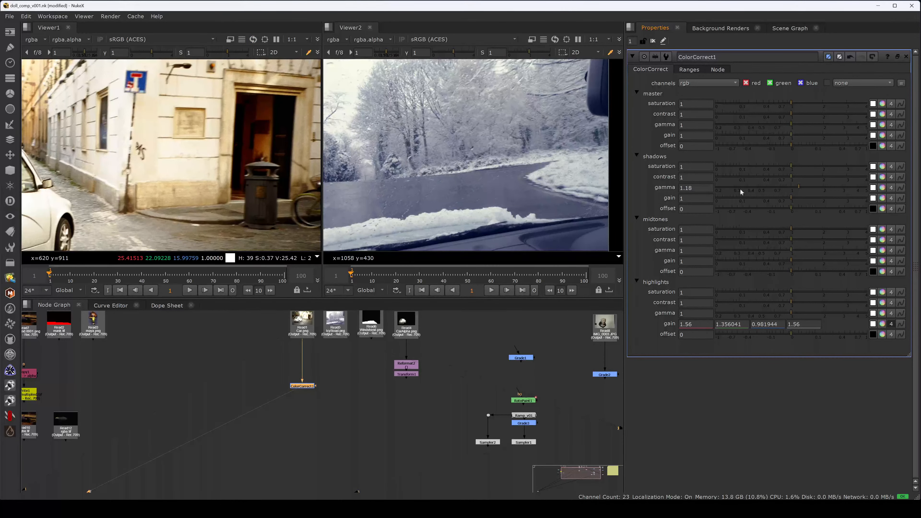
{"action": "key", "text": "f"}
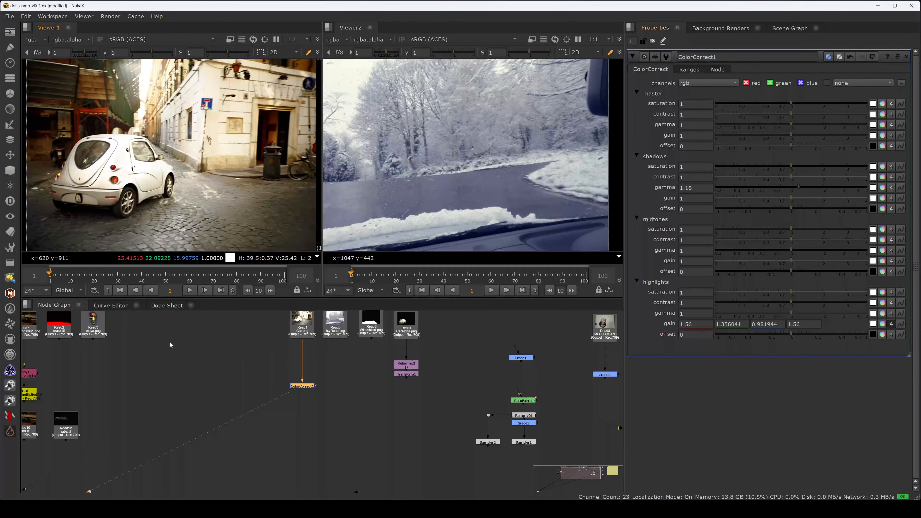
Try raising ColorCorrect1's midtones gamma to 1.16 and reset the midtones to their default values.
{"action": "left_click", "coordinate": [328, 390]}
{"action": "left_click", "coordinate": [304, 388]}
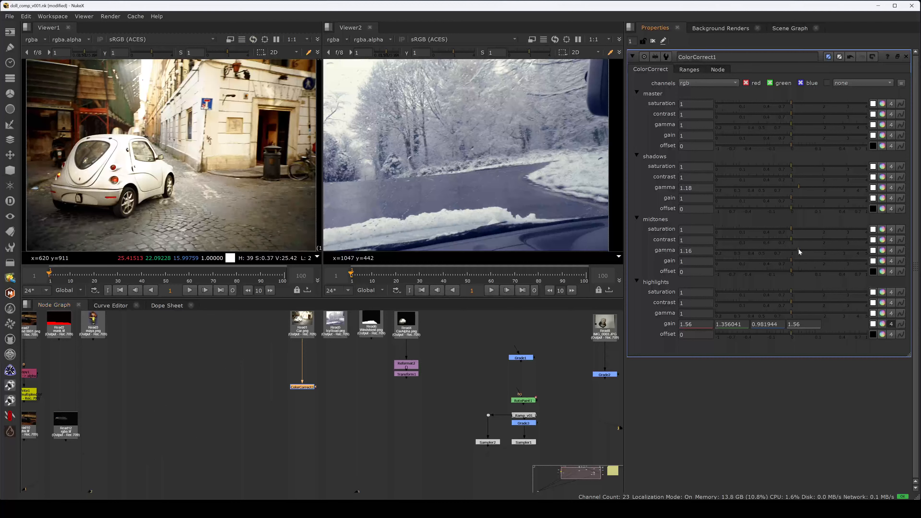
{"action": "left_click_drag", "start_coordinate": [796, 259], "coordinate": [813, 241]}
{"action": "left_click", "coordinate": [812, 242], "text": "ctrl"}
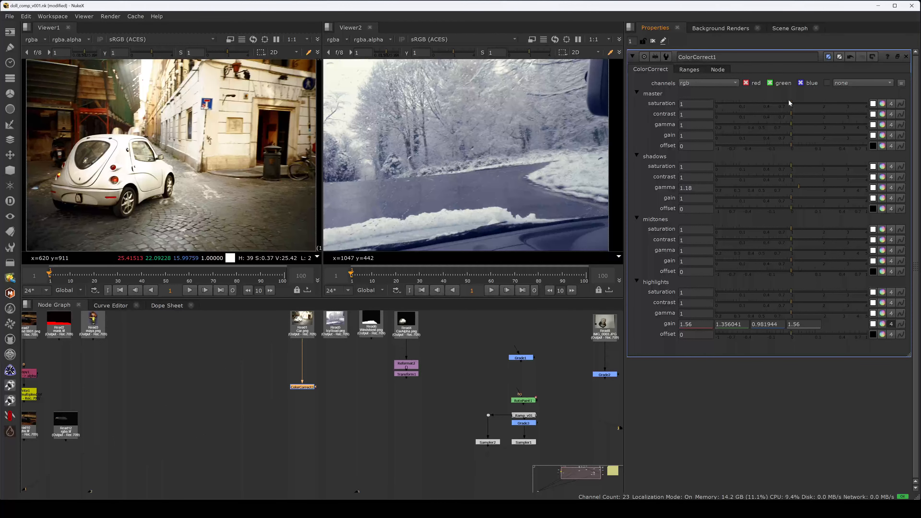
Adjust ColorCorrect1's master controls to contrast 0.58, gamma 0.68 and gain 1.34, keeping saturation at 1.
{"action": "left_click_drag", "start_coordinate": [793, 101], "coordinate": [781, 124]}
{"action": "left_click", "coordinate": [819, 103], "text": "ctrl"}
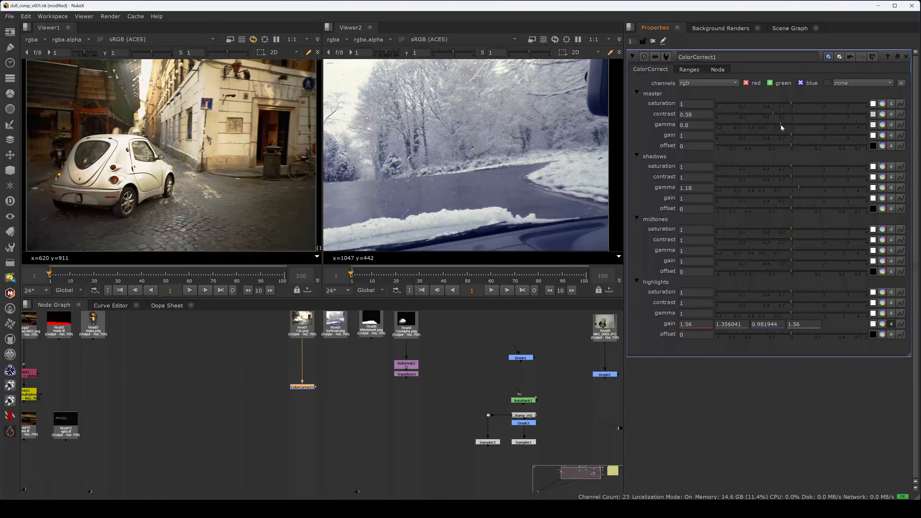
{"action": "left_click_drag", "start_coordinate": [781, 124], "coordinate": [769, 124]}
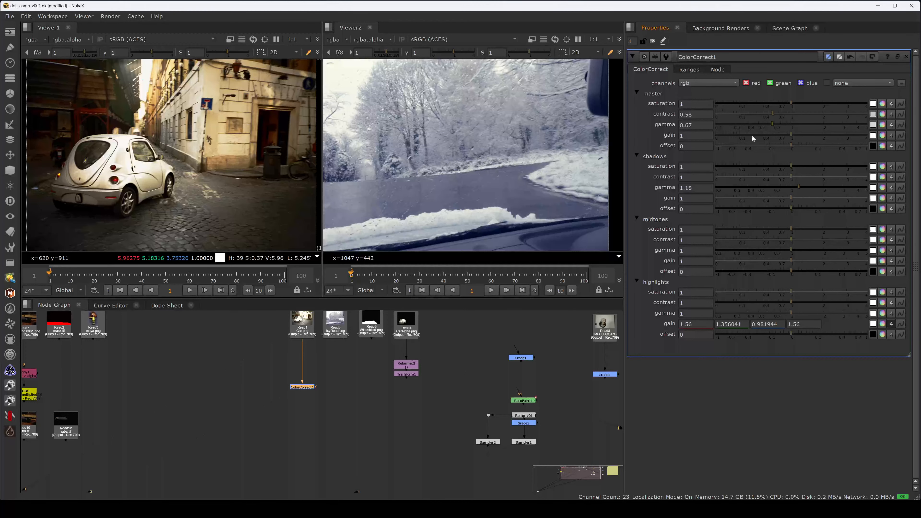
{"action": "left_click", "coordinate": [773, 124]}
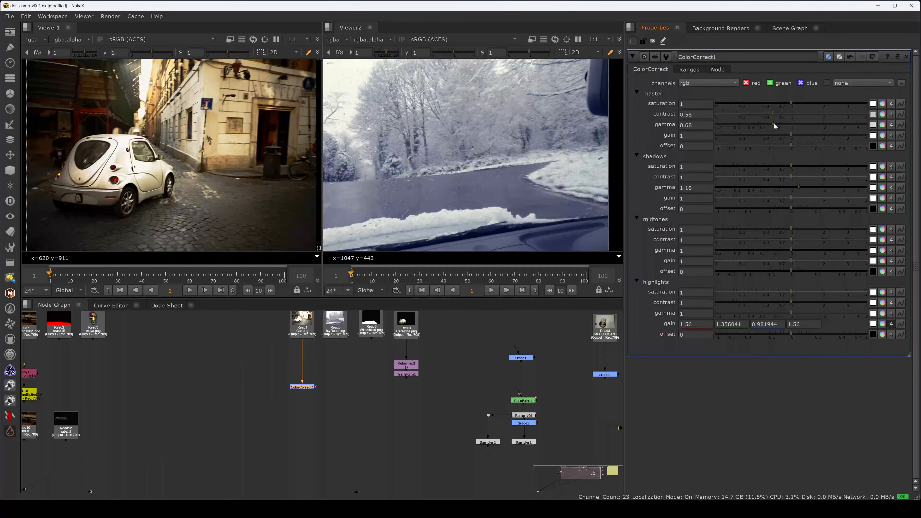
{"action": "mouse_move", "coordinate": [793, 136]}
{"action": "left_mouse_down"}
{"action": "mouse_move", "coordinate": [802, 136]}
{"action": "mouse_move", "coordinate": [788, 143]}
{"action": "left_mouse_up"}
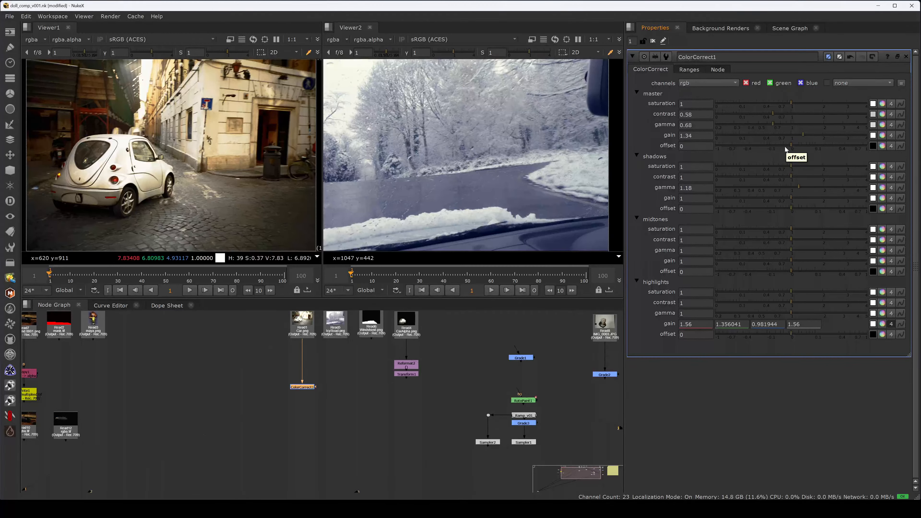
Move ColorCorrect1 aside and add a second ColorCorrect node below the Car.png Read node, connected to it and viewed.
{"action": "left_click", "coordinate": [291, 393]}
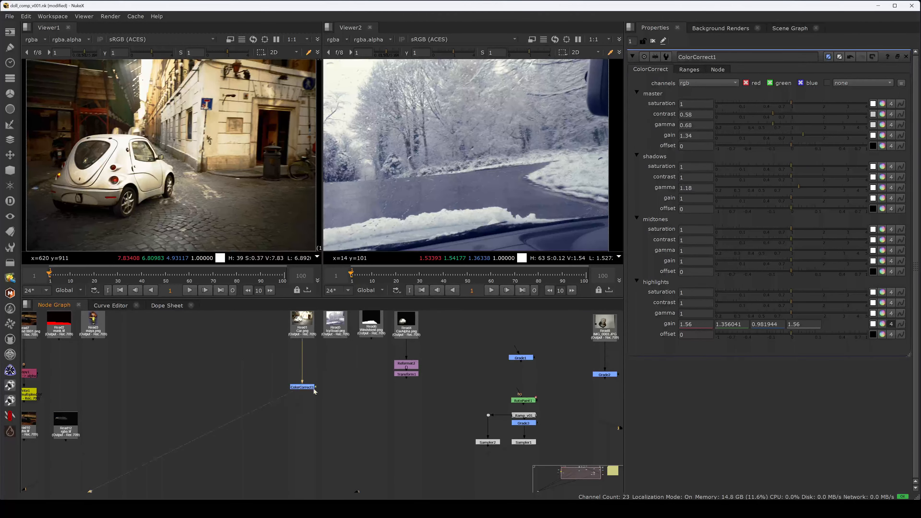
{"action": "left_click_drag", "start_coordinate": [306, 386], "coordinate": [228, 325]}
{"action": "left_click", "coordinate": [291, 378]}
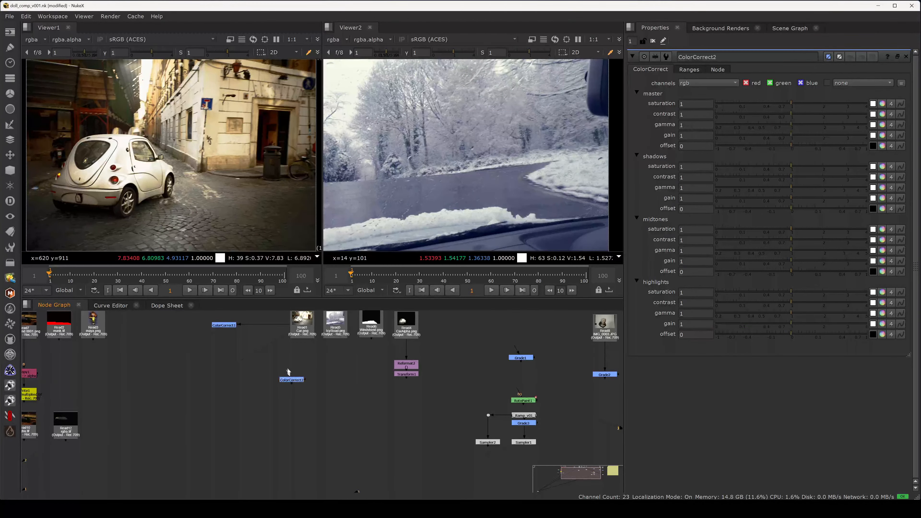
{"action": "key", "text": "c"}
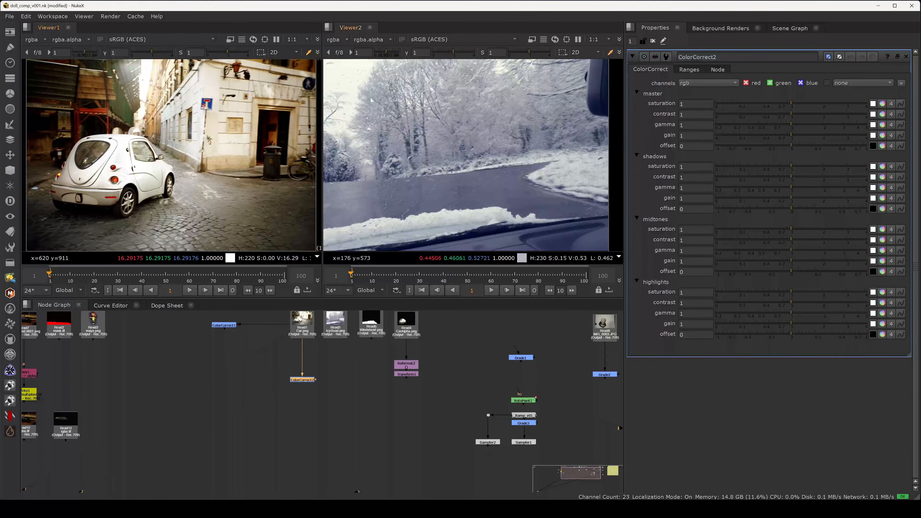
Lower ColorCorrect2's master contrast to 0.66.
{"action": "left_click_drag", "start_coordinate": [788, 113], "coordinate": [777, 114]}
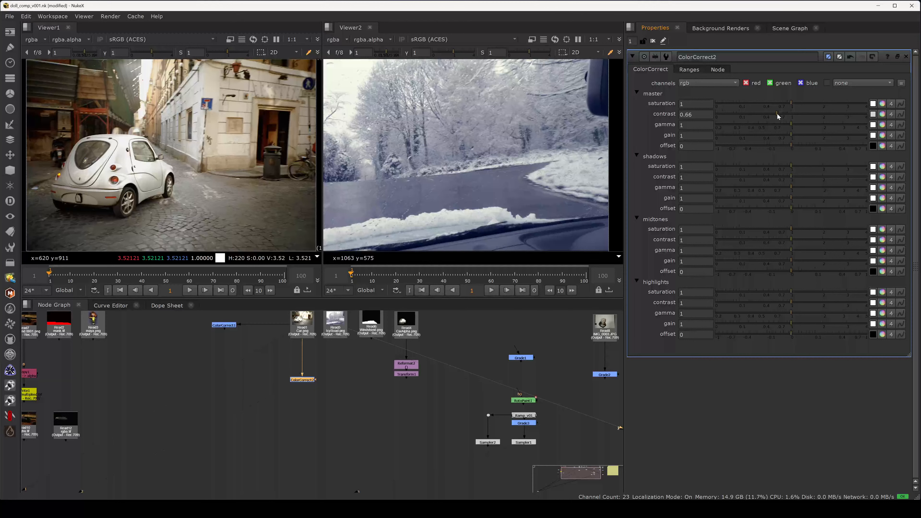
{"action": "left_click", "coordinate": [779, 114]}
{"action": "left_click_drag", "start_coordinate": [779, 114], "coordinate": [777, 114]}
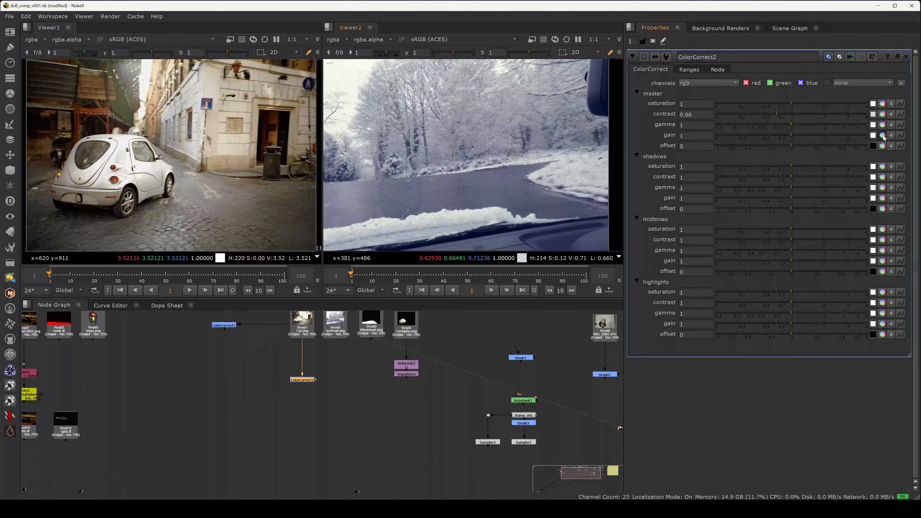
Tint ColorCorrect2's master gain blue at about red 0.528, green 0.575 and blue 1 to match the snowy road image.
{"action": "left_click", "coordinate": [874, 135]}
{"action": "left_click_drag", "start_coordinate": [689, 65], "coordinate": [491, 35]}
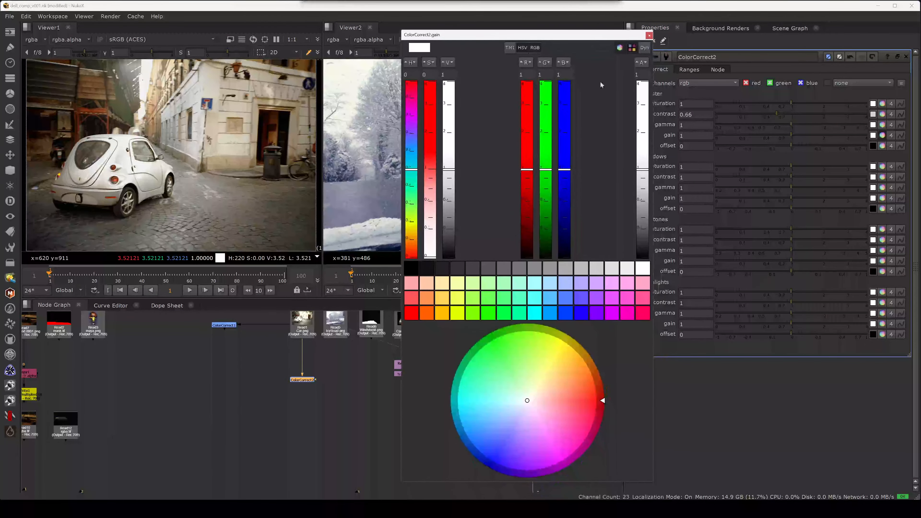
{"action": "left_click_drag", "start_coordinate": [517, 407], "coordinate": [510, 407]}
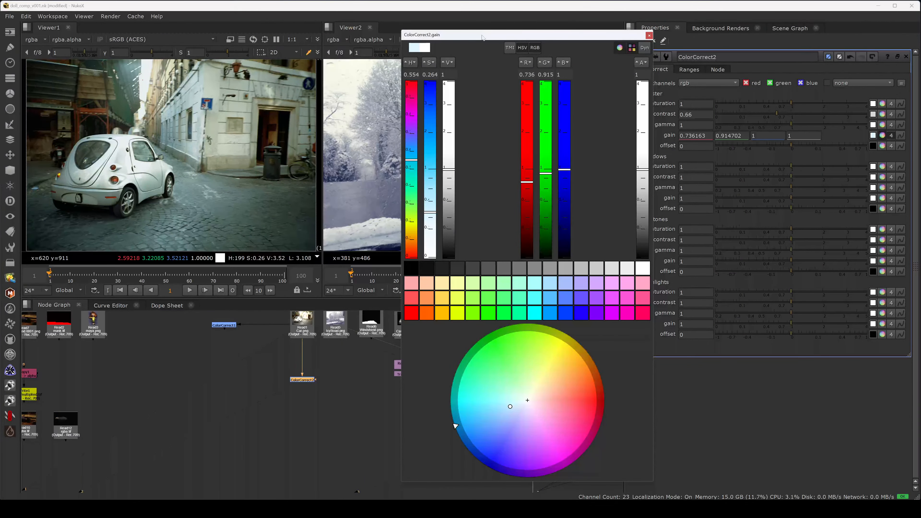
{"action": "left_click_drag", "start_coordinate": [482, 38], "coordinate": [732, 30]}
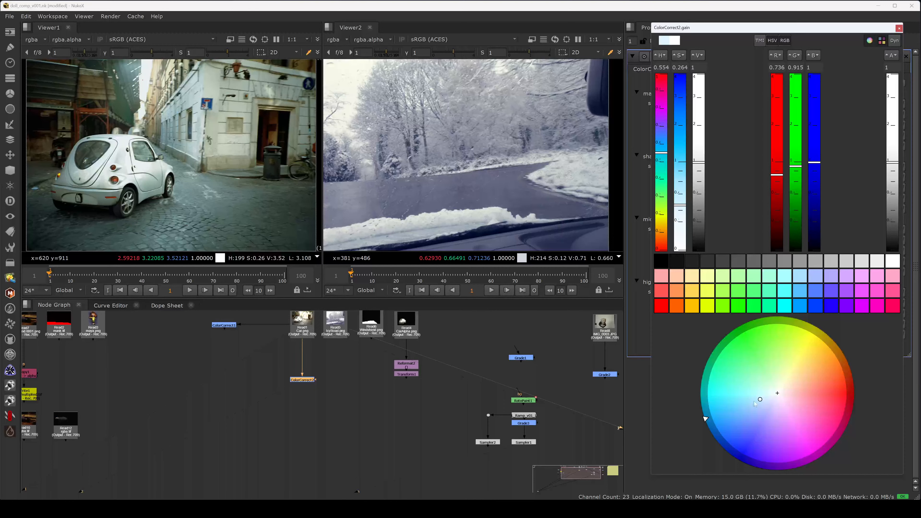
{"action": "left_click_drag", "start_coordinate": [759, 411], "coordinate": [758, 421]}
{"action": "left_click", "coordinate": [899, 28]}
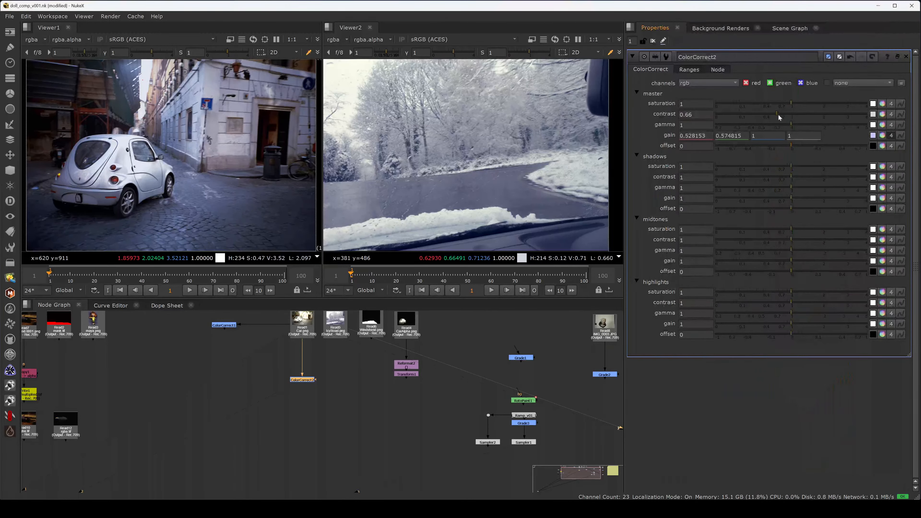
Set ColorCorrect2's master contrast to 0.55 and its master gamma to 1.16.
{"action": "left_click_drag", "start_coordinate": [779, 113], "coordinate": [771, 110]}
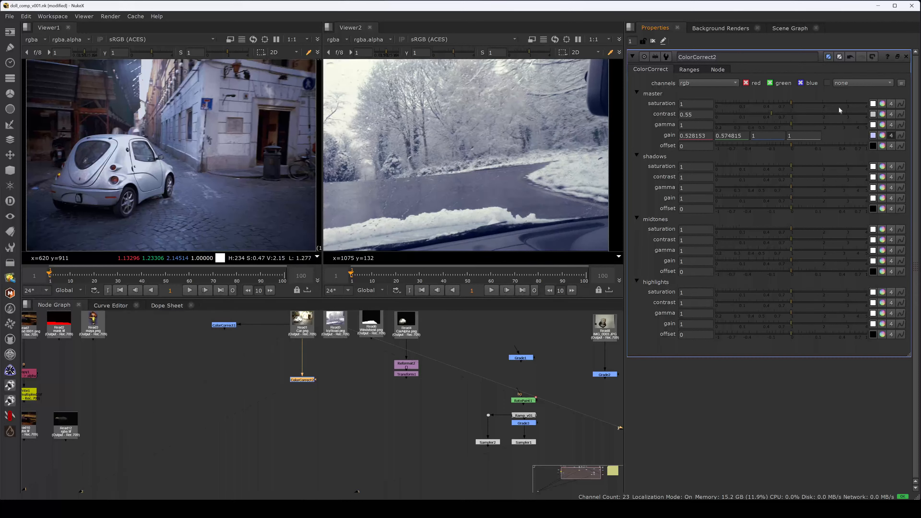
{"action": "left_click", "coordinate": [797, 124]}
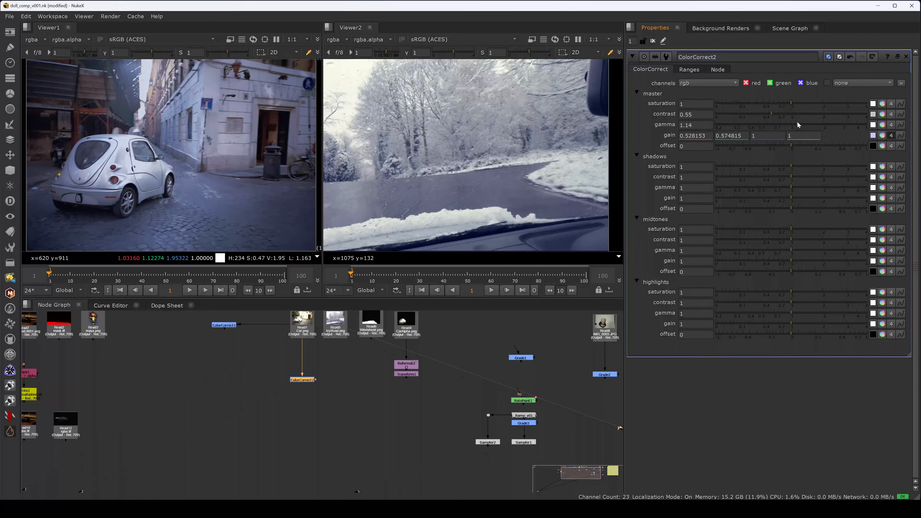
{"action": "left_click_drag", "start_coordinate": [798, 123], "coordinate": [799, 123]}
{"action": "left_click_drag", "start_coordinate": [799, 123], "coordinate": [791, 121]}
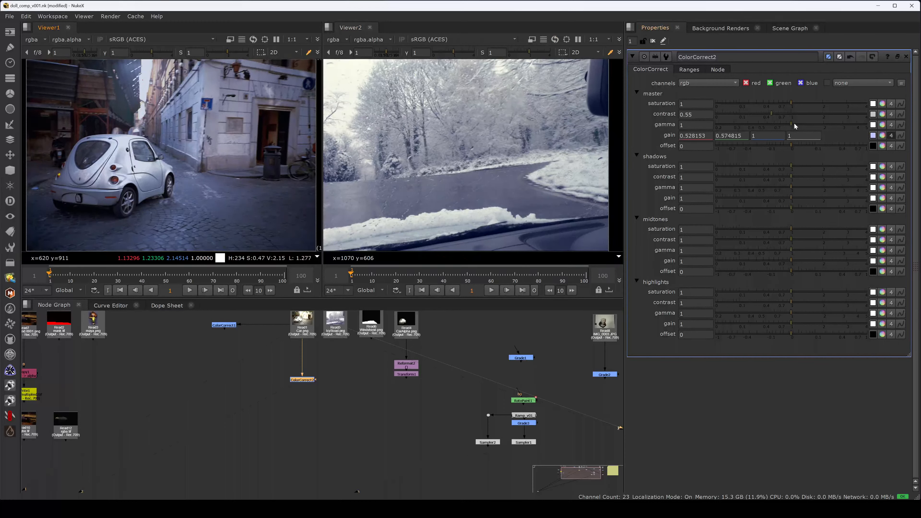
{"action": "left_click_drag", "start_coordinate": [793, 122], "coordinate": [797, 123]}
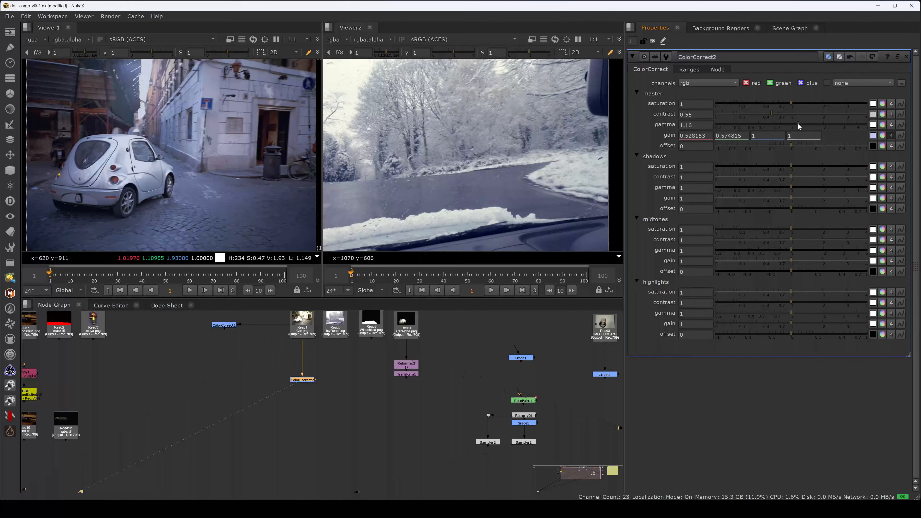
Tint ColorCorrect2's master gamma slightly blue at about red 1.133, green 1.129 and blue 1.16.
{"action": "left_click", "coordinate": [882, 124]}
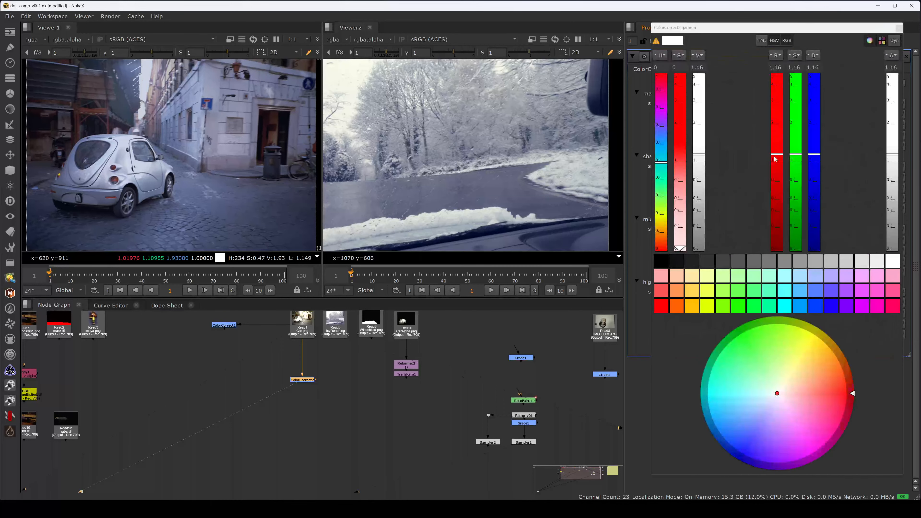
{"action": "left_click_drag", "start_coordinate": [777, 393], "coordinate": [777, 397]}
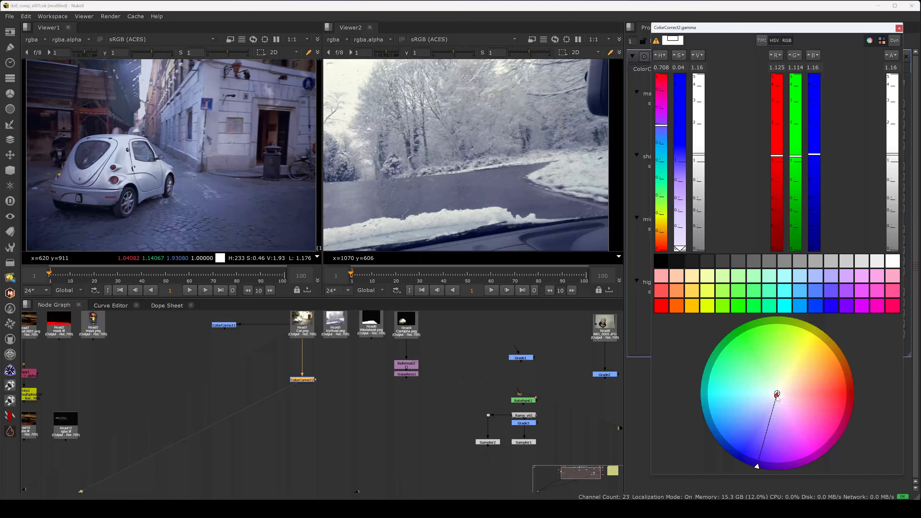
{"action": "left_click_drag", "start_coordinate": [777, 398], "coordinate": [778, 397]}
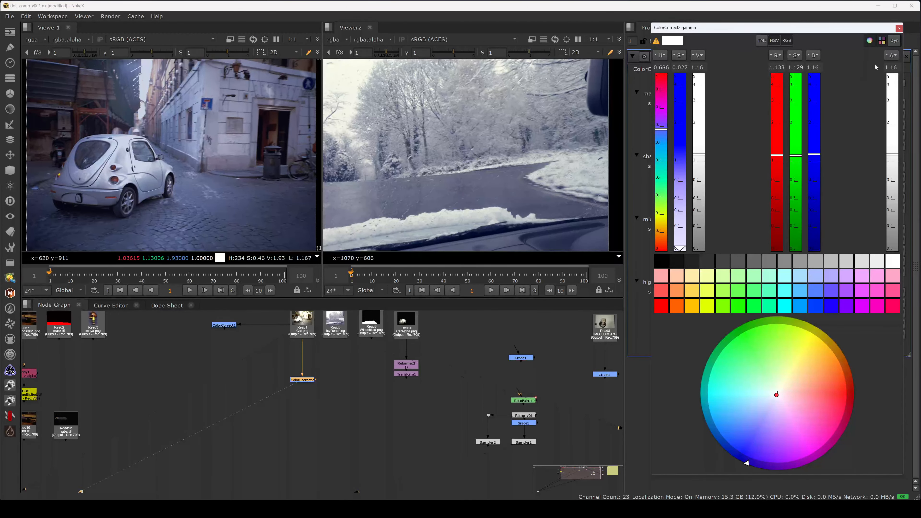
{"action": "left_click", "coordinate": [899, 27]}
Reduce ColorCorrect2's master gain tint to about red 0.573, green 0.613 and blue 1, and set its master contrast to 0.66.
{"action": "left_click", "coordinate": [882, 135]}
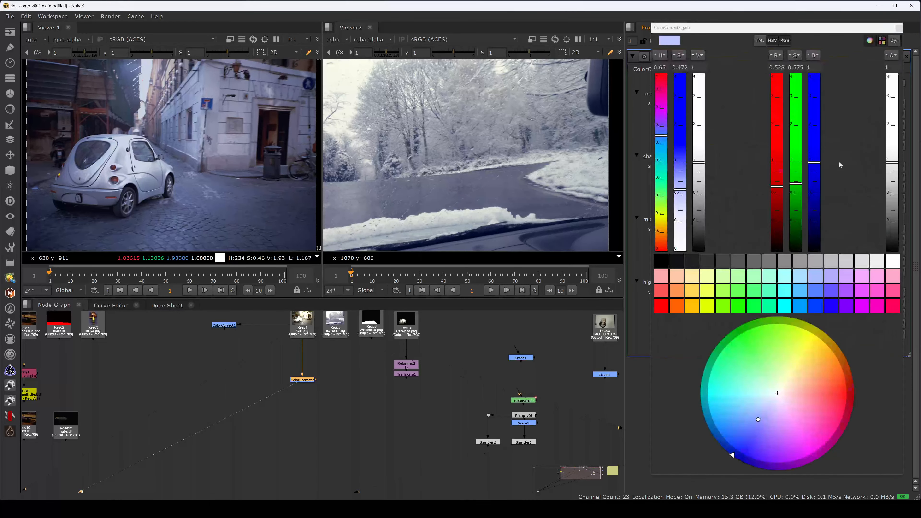
{"action": "left_click_drag", "start_coordinate": [762, 420], "coordinate": [762, 416]}
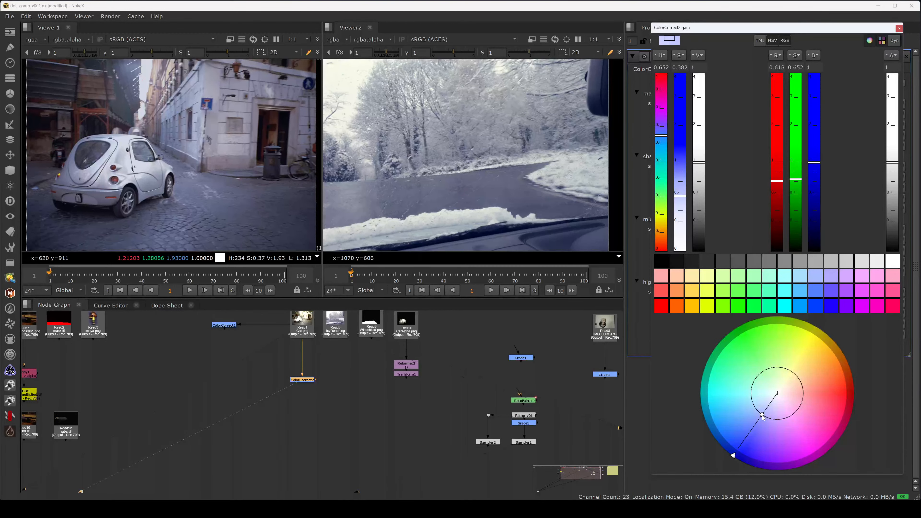
{"action": "left_click_drag", "start_coordinate": [763, 417], "coordinate": [761, 420]}
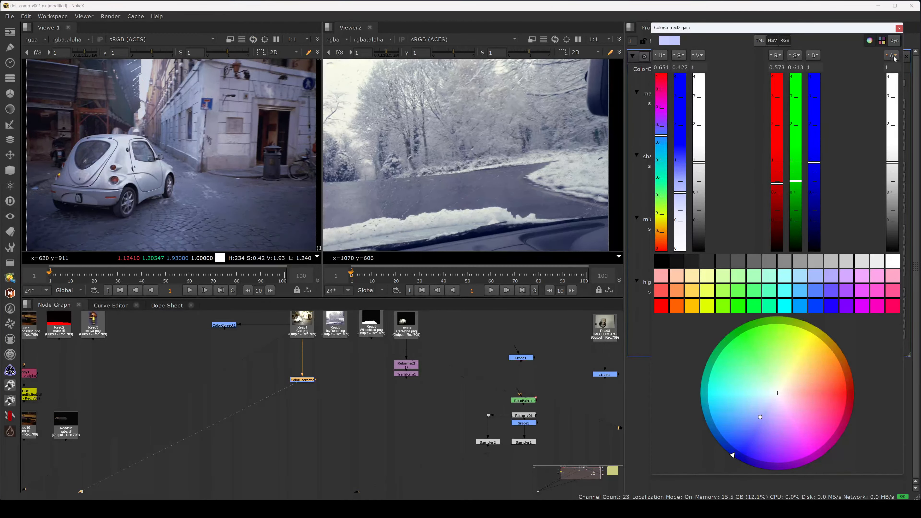
{"action": "left_click", "coordinate": [899, 28]}
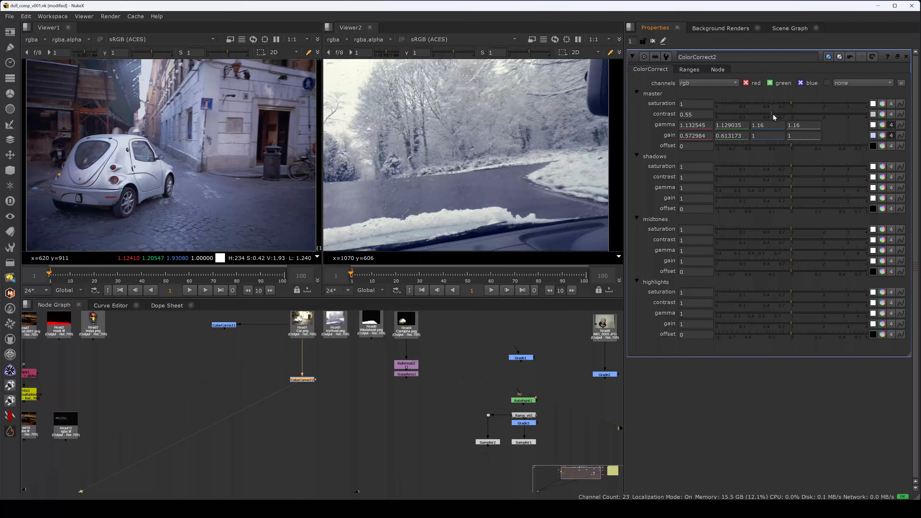
{"action": "left_click_drag", "start_coordinate": [773, 114], "coordinate": [777, 115]}
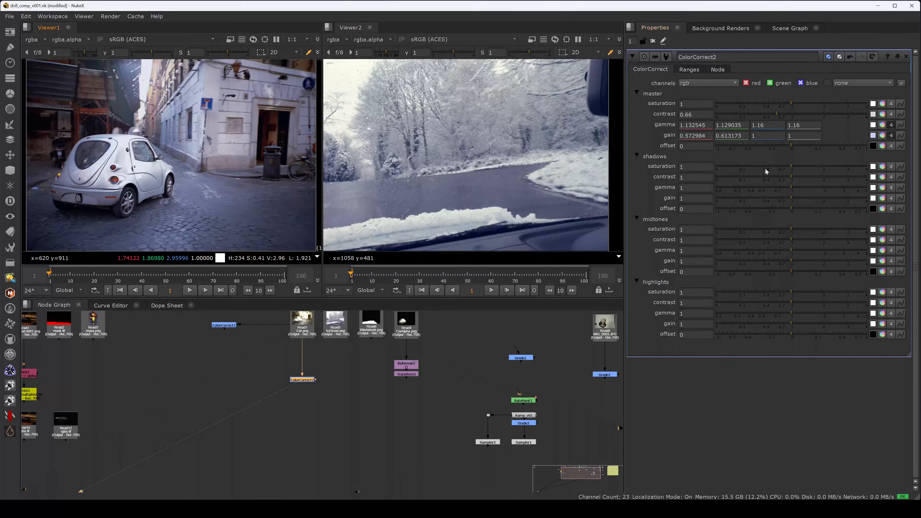
Try a master offset of 0.008 on ColorCorrect2 and return it to 0.
{"action": "mouse_move", "coordinate": [791, 148]}
{"action": "left_mouse_down"}
{"action": "mouse_move", "coordinate": [812, 149]}
{"action": "mouse_move", "coordinate": [790, 150]}
{"action": "left_mouse_up"}
{"action": "left_click", "coordinate": [796, 146]}
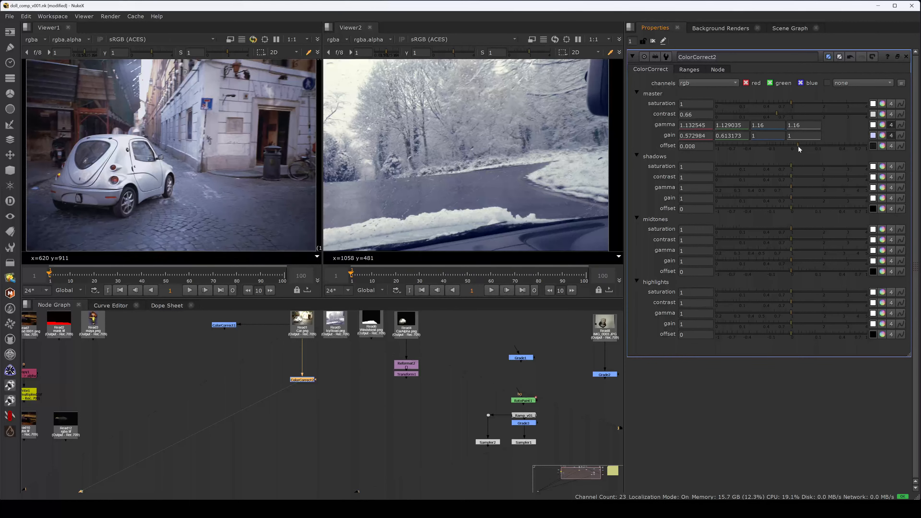
{"action": "left_click_drag", "start_coordinate": [797, 149], "coordinate": [791, 150]}
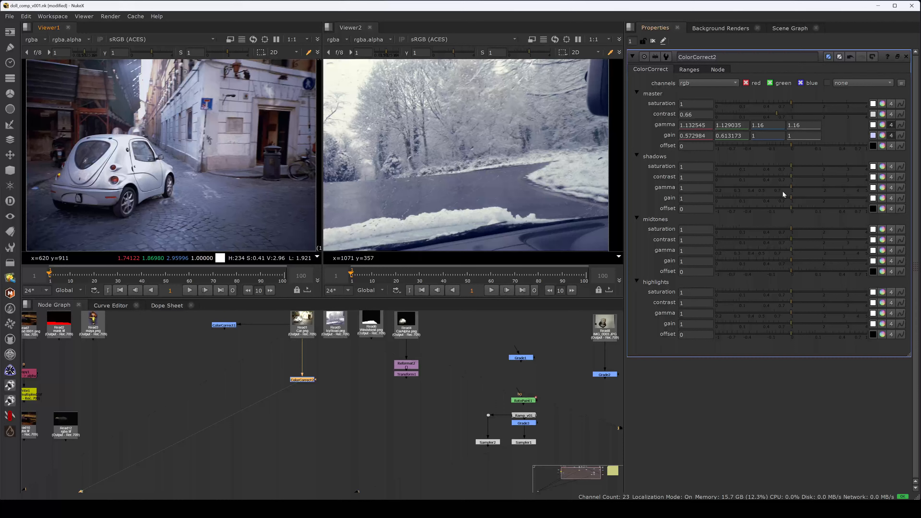
Set ColorCorrect2's shadows gamma to 1.14.
{"action": "left_click_drag", "start_coordinate": [794, 187], "coordinate": [795, 185]}
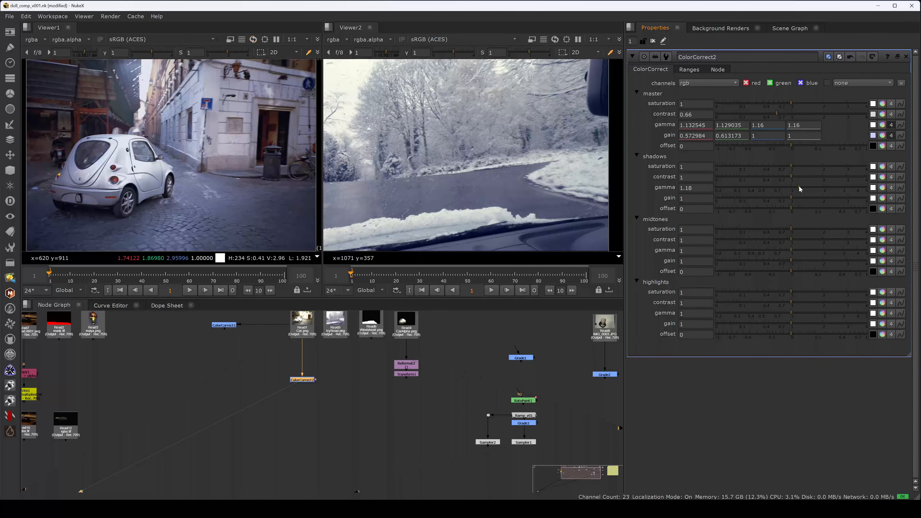
{"action": "left_click_drag", "start_coordinate": [795, 186], "coordinate": [796, 186]}
{"action": "left_click_drag", "start_coordinate": [799, 191], "coordinate": [799, 191]}
View the puppet images IMG_0003.JPG from Read8 and IMG_0002.JPG from Read9 in Viewer1.
{"action": "left_click", "coordinate": [378, 391]}
{"action": "scroll", "coordinate": [495, 354], "scroll_direction": "down", "scroll_amount": 3}
{"action": "middle_click_drag", "start_coordinate": [515, 366], "coordinate": [418, 358]}
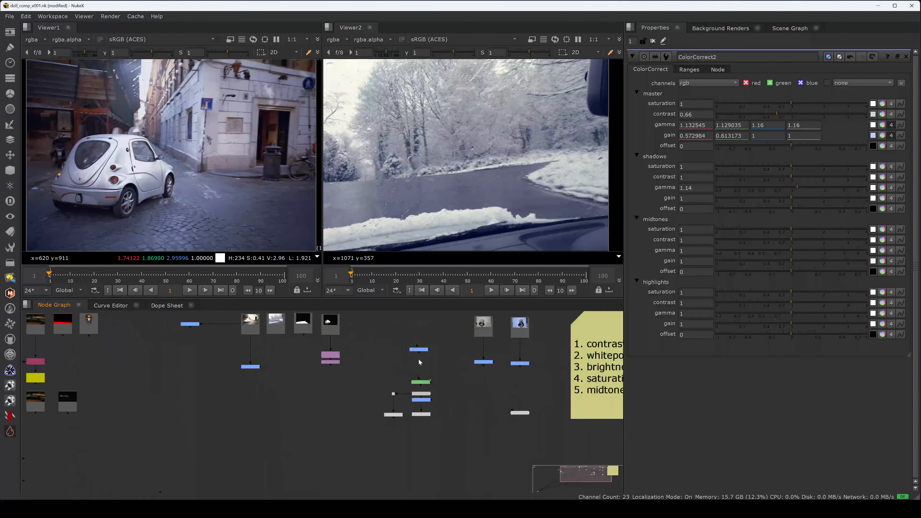
{"action": "middle_click_drag", "start_coordinate": [480, 354], "coordinate": [403, 358]}
{"action": "scroll", "coordinate": [421, 338], "scroll_direction": "up", "scroll_amount": 2}
{"action": "left_click", "coordinate": [399, 328]}
{"action": "key", "text": "1"}
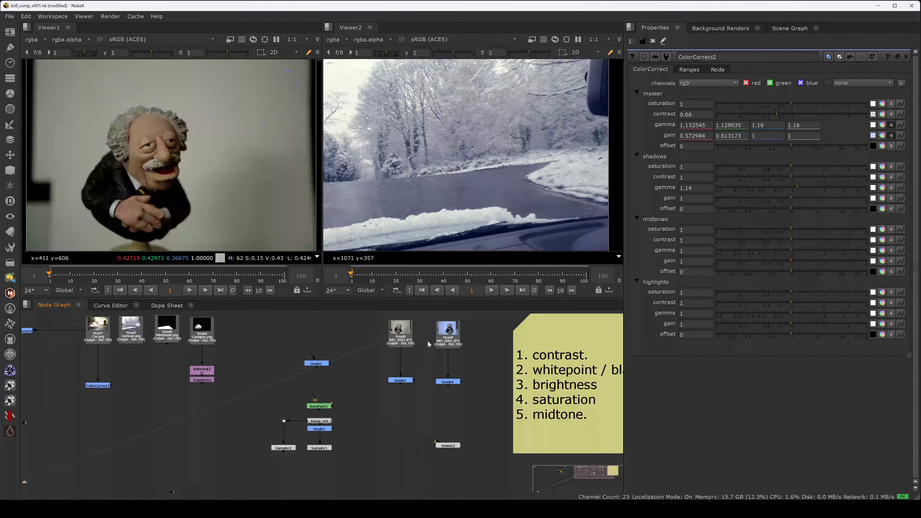
{"action": "left_click", "coordinate": [408, 341]}
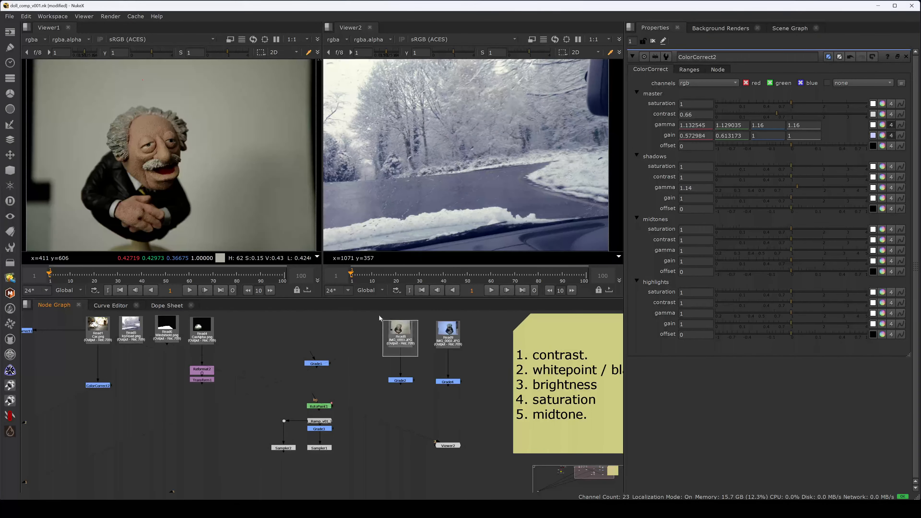
{"action": "scroll", "coordinate": [418, 346], "scroll_direction": "up", "scroll_amount": 2}
{"action": "left_click", "coordinate": [430, 347]}
{"action": "middle_click_drag", "start_coordinate": [434, 358], "coordinate": [413, 385]}
{"action": "left_click_drag", "start_coordinate": [418, 391], "coordinate": [363, 327]}
{"action": "left_click", "coordinate": [428, 347]}
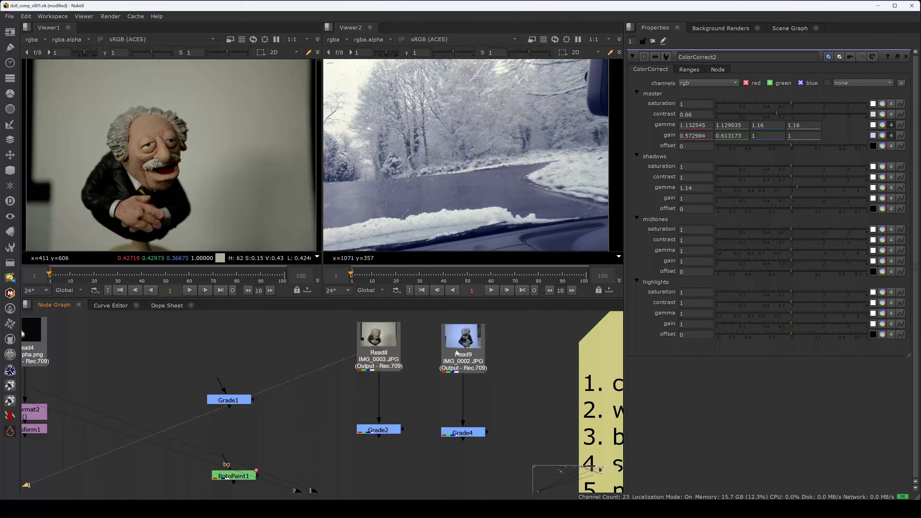
{"action": "key", "text": "2"}
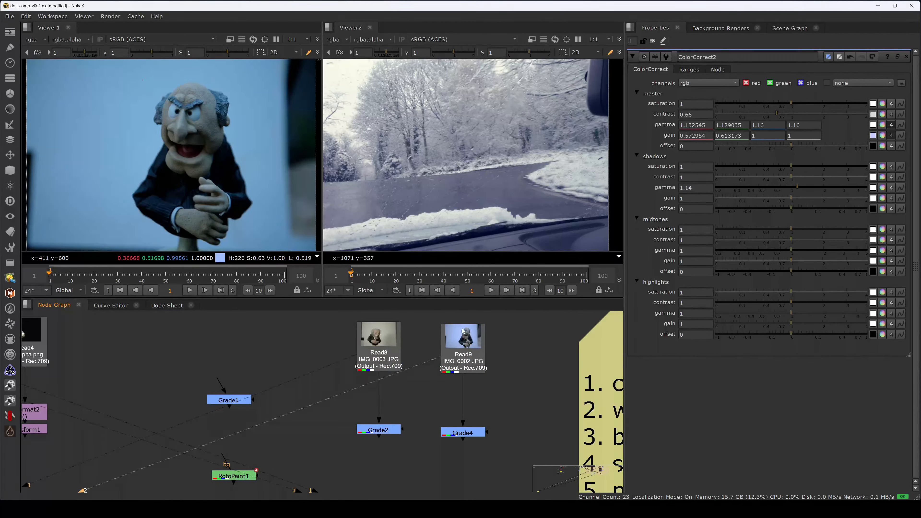
Display Read7's background.0001.png in Viewer1.
{"action": "middle_click_drag", "start_coordinate": [210, 364], "coordinate": [468, 389]}
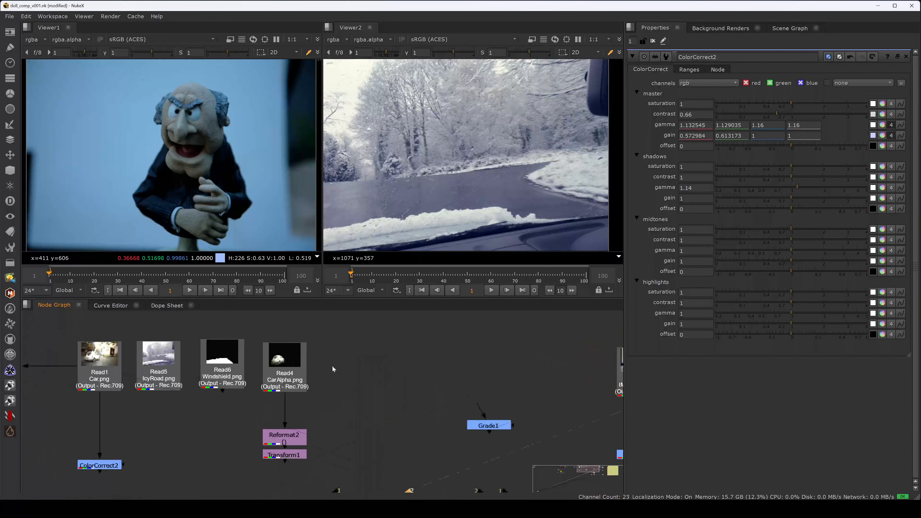
{"action": "middle_click_drag", "start_coordinate": [332, 365], "coordinate": [479, 360]}
{"action": "middle_click_drag", "start_coordinate": [164, 346], "coordinate": [284, 351]}
{"action": "scroll", "coordinate": [319, 376], "scroll_direction": "down", "scroll_amount": 2}
{"action": "scroll", "coordinate": [320, 375], "scroll_direction": "down", "scroll_amount": 1}
{"action": "middle_click_drag", "start_coordinate": [275, 383], "coordinate": [414, 369]}
{"action": "middle_click_drag", "start_coordinate": [238, 370], "coordinate": [344, 371]}
{"action": "scroll", "coordinate": [306, 373], "scroll_direction": "up", "scroll_amount": 2}
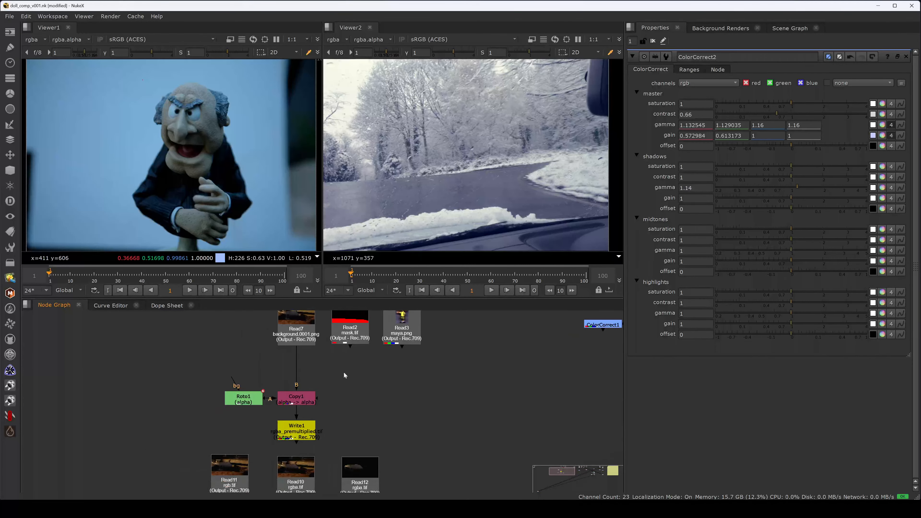
{"action": "key", "text": "1"}
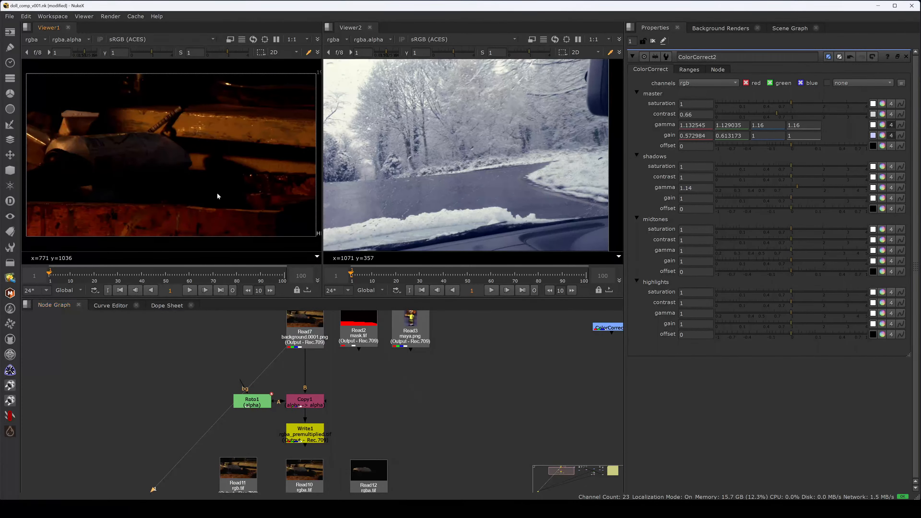
Close Viewer2 and its empty pane so that Viewer1 fills the viewer area.
{"action": "left_click", "coordinate": [369, 27]}
{"action": "left_click", "coordinate": [329, 26]}
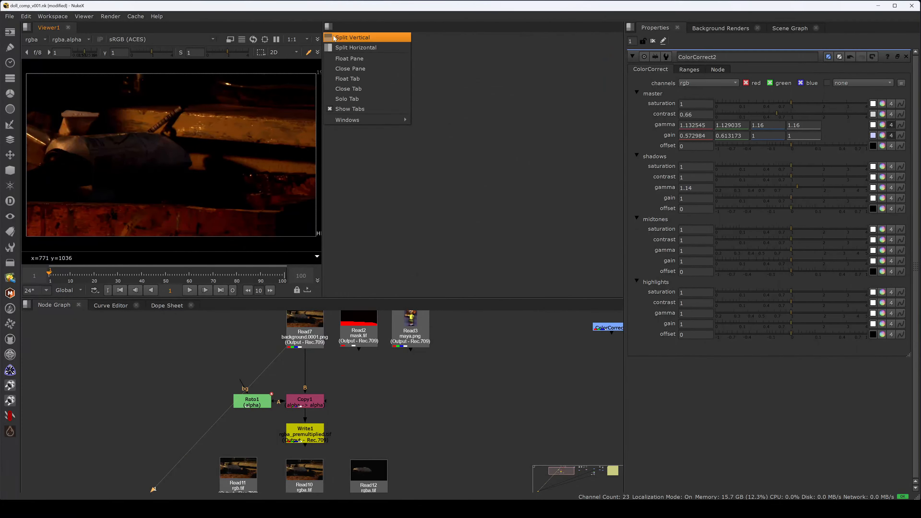
{"action": "left_click", "coordinate": [357, 69]}
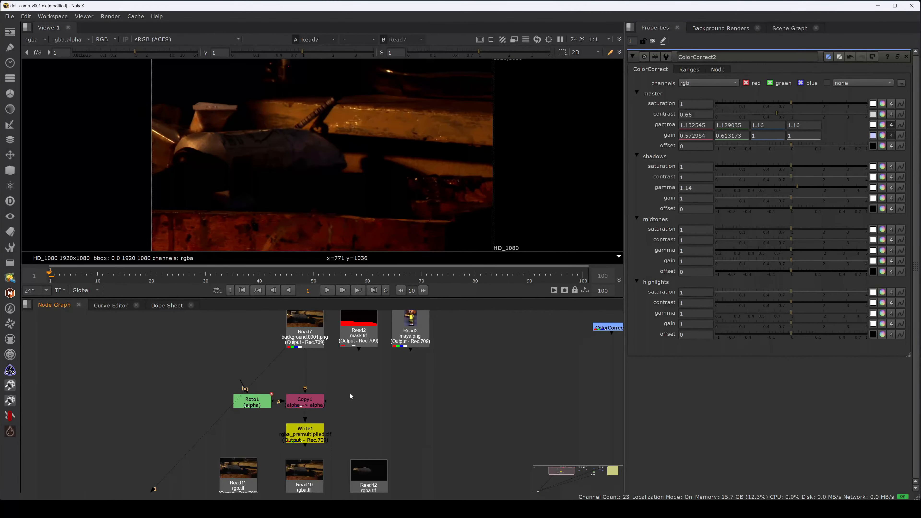
Move the Copy1 branch and its rendered Read nodes away from Read7, route its link through a Dot, and save the script.
{"action": "key", "text": "space"}
{"action": "middle_click_drag", "start_coordinate": [359, 407], "coordinate": [425, 277]}
{"action": "left_click_drag", "start_coordinate": [505, 264], "coordinate": [284, 335]}
{"action": "left_click_drag", "start_coordinate": [480, 239], "coordinate": [288, 337]}
{"action": "left_click_drag", "start_coordinate": [373, 280], "coordinate": [99, 269]}
{"action": "left_click_drag", "start_coordinate": [233, 227], "coordinate": [95, 187], "text": "ctrl"}
{"action": "left_click", "coordinate": [176, 250]}
{"action": "key", "text": "ctrl+s"}
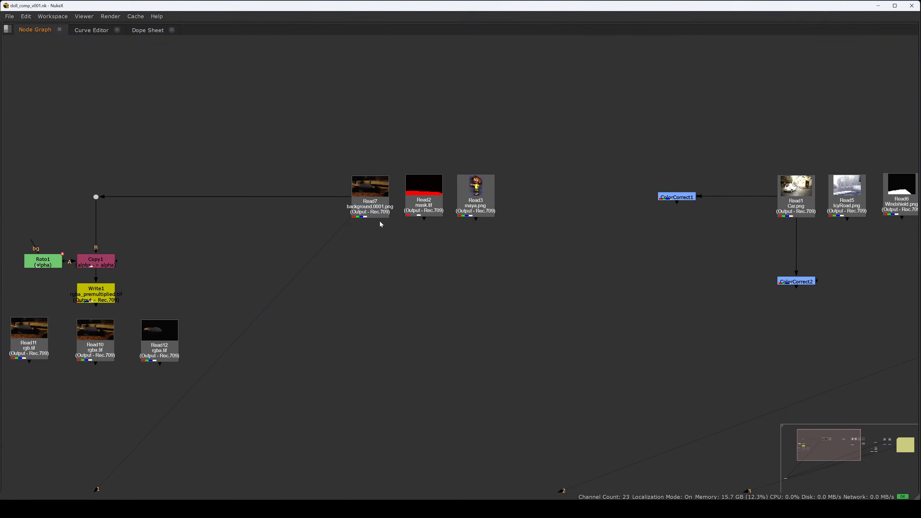
Set the project's full size format to HD_1080 1920x1080 in the Project Settings.
{"action": "left_click", "coordinate": [370, 217]}
{"action": "double_click", "coordinate": [370, 216]}
{"action": "key", "text": "space"}
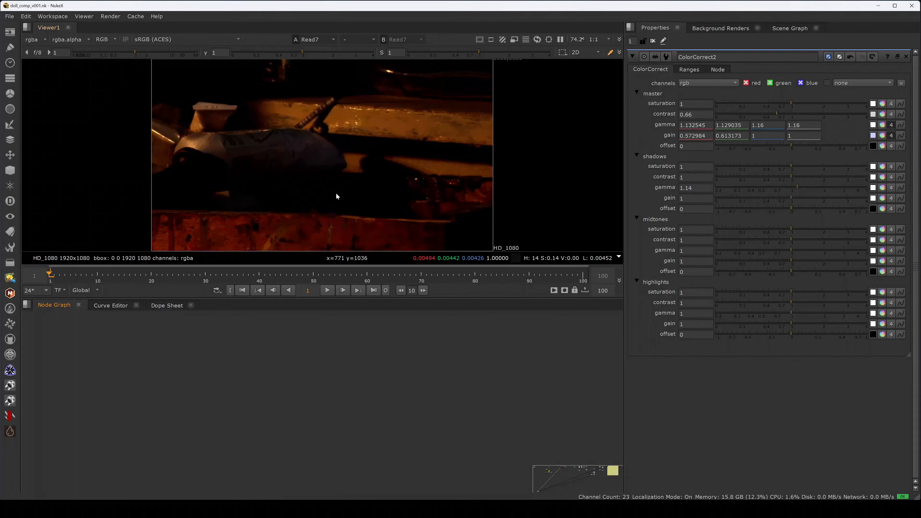
{"action": "key", "text": "s"}
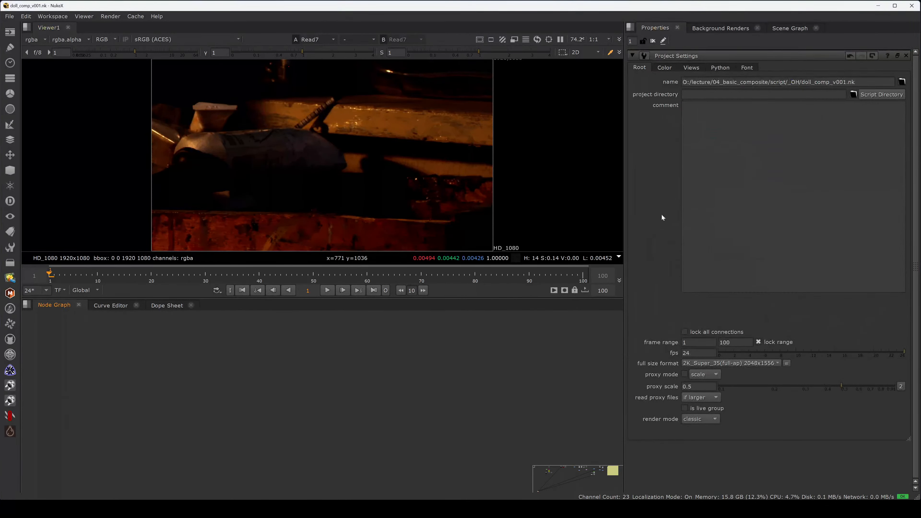
{"action": "left_click", "coordinate": [763, 364]}
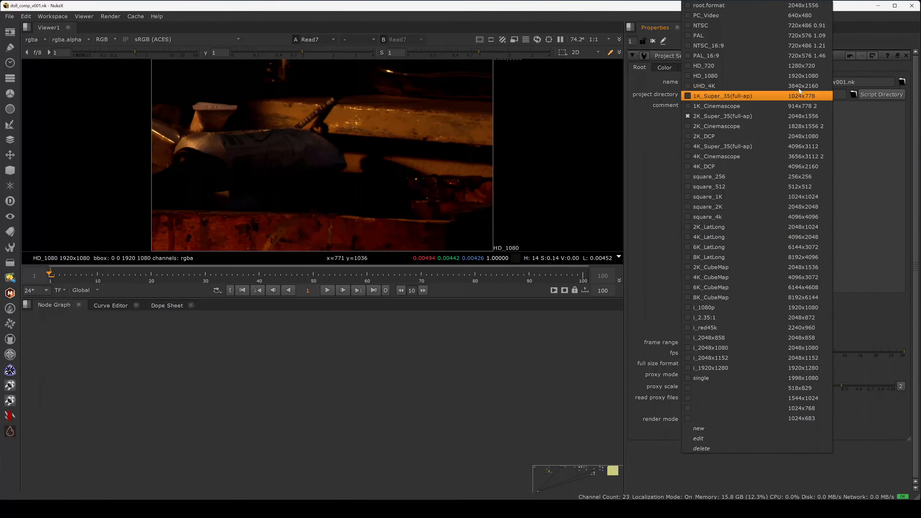
{"action": "left_click", "coordinate": [763, 77]}
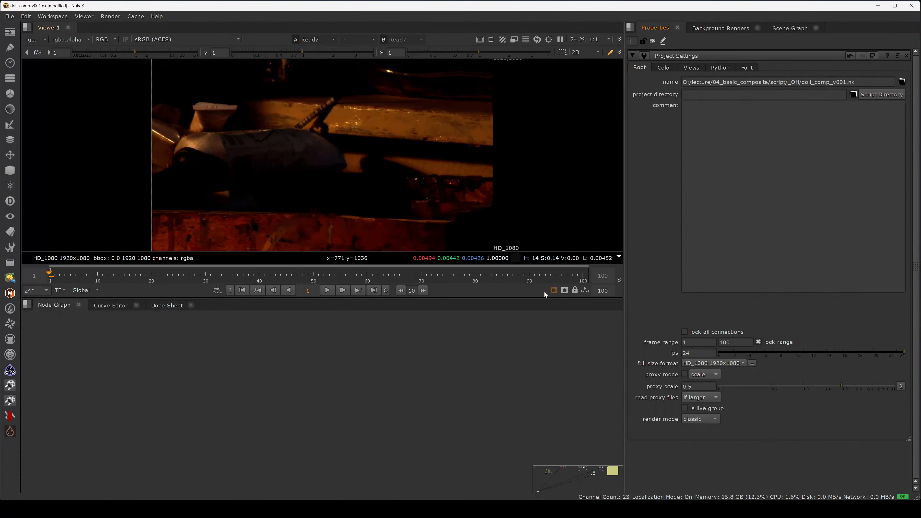
View Read2's mask.tif in the viewer and inspect its alpha channel.
{"action": "middle_click_drag", "start_coordinate": [340, 357], "coordinate": [301, 454]}
{"action": "middle_click_drag", "start_coordinate": [327, 330], "coordinate": [268, 435]}
{"action": "middle_click_drag", "start_coordinate": [363, 410], "coordinate": [181, 432]}
{"action": "middle_click_drag", "start_coordinate": [463, 334], "coordinate": [339, 391]}
{"action": "middle_click_drag", "start_coordinate": [435, 345], "coordinate": [332, 399]}
{"action": "left_click", "coordinate": [350, 356]}
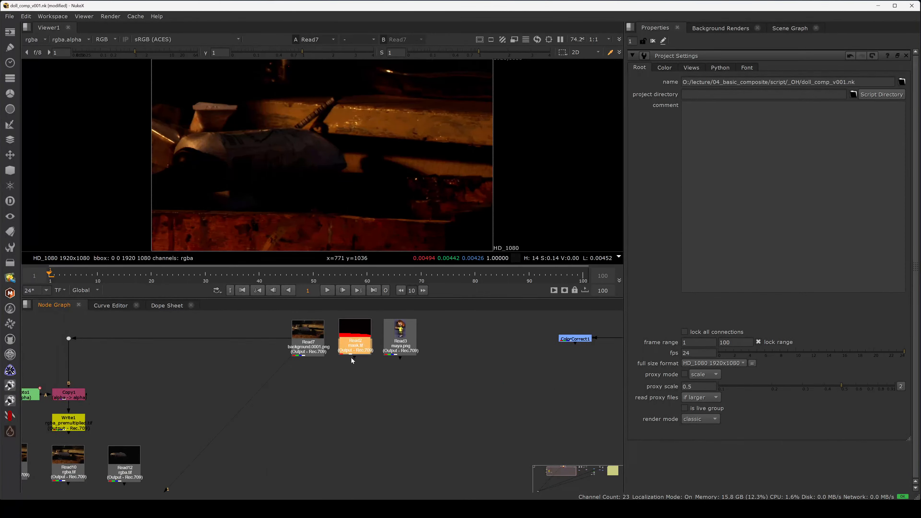
{"action": "left_click", "coordinate": [336, 374]}
{"action": "key", "text": "2"}
{"action": "key", "text": "a"}
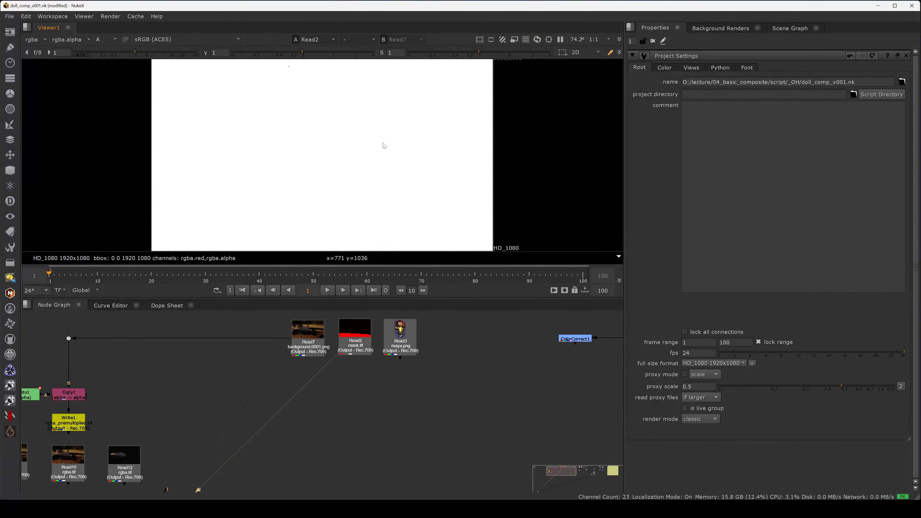
{"action": "key", "text": "a"}
Add a Shuffle node below Read2, route rgba.red into rgba.alpha, and display the resulting alpha channel.
{"action": "left_click", "coordinate": [357, 347]}
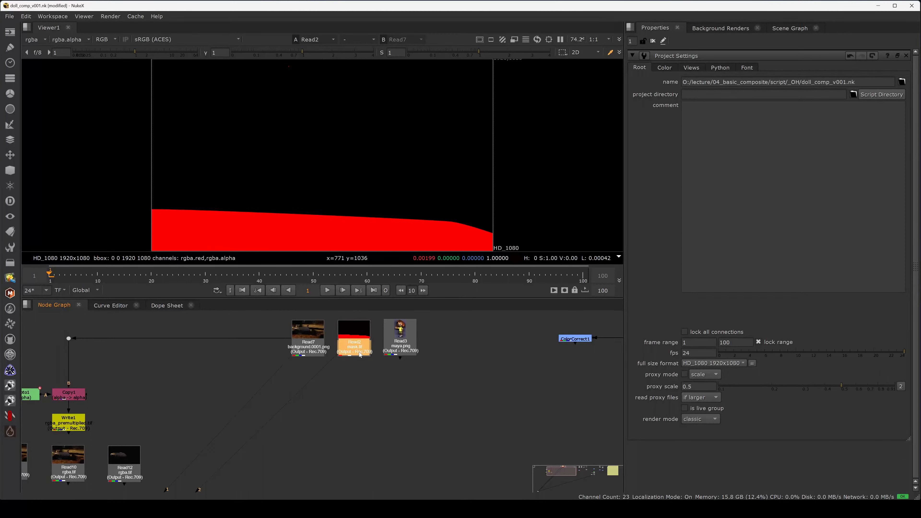
{"action": "key", "text": "Tab"}
{"action": "type", "text": "shuf"}
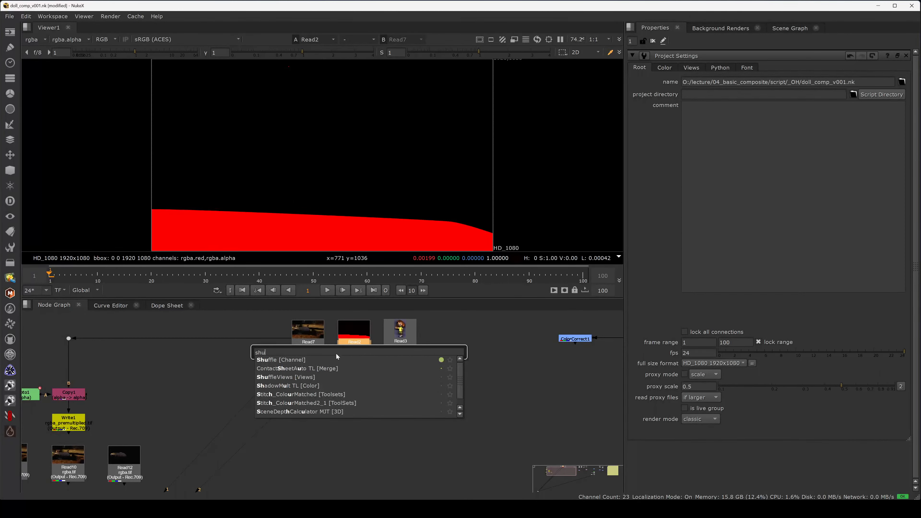
{"action": "key", "text": "Return"}
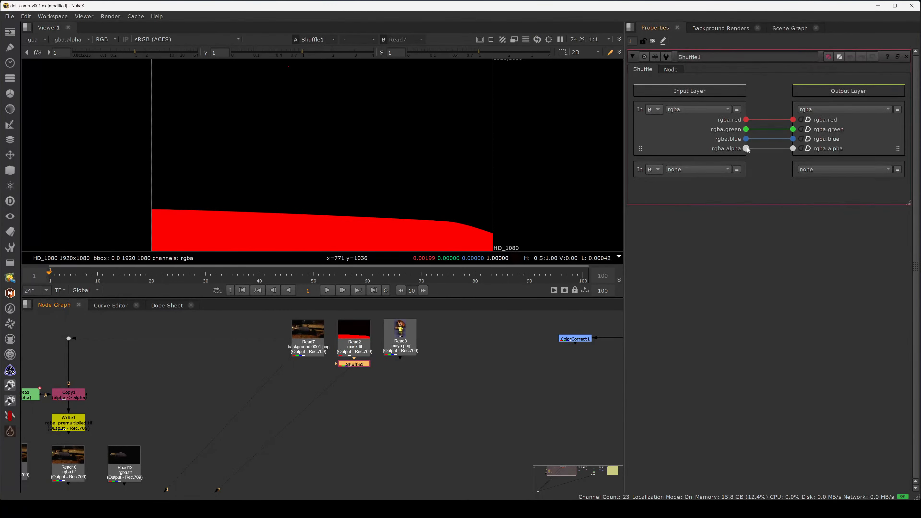
{"action": "left_click_drag", "start_coordinate": [746, 148], "coordinate": [742, 117]}
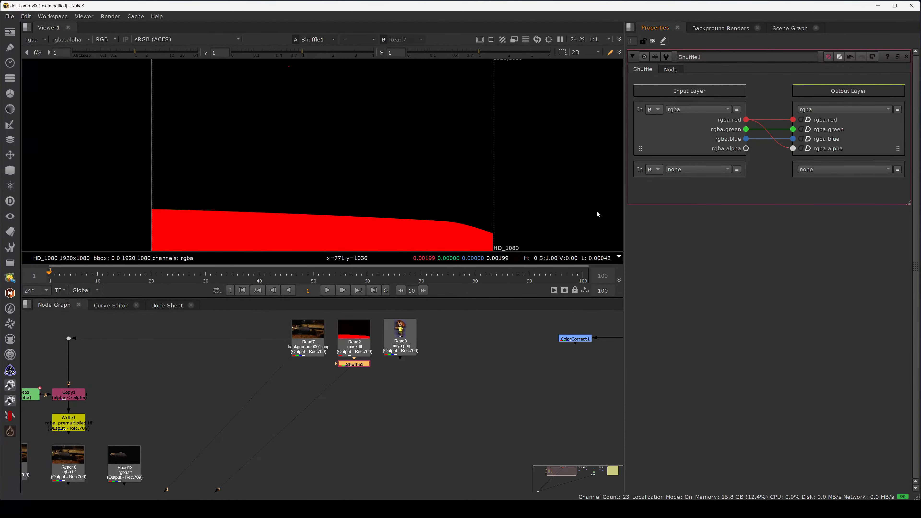
{"action": "key", "text": "a"}
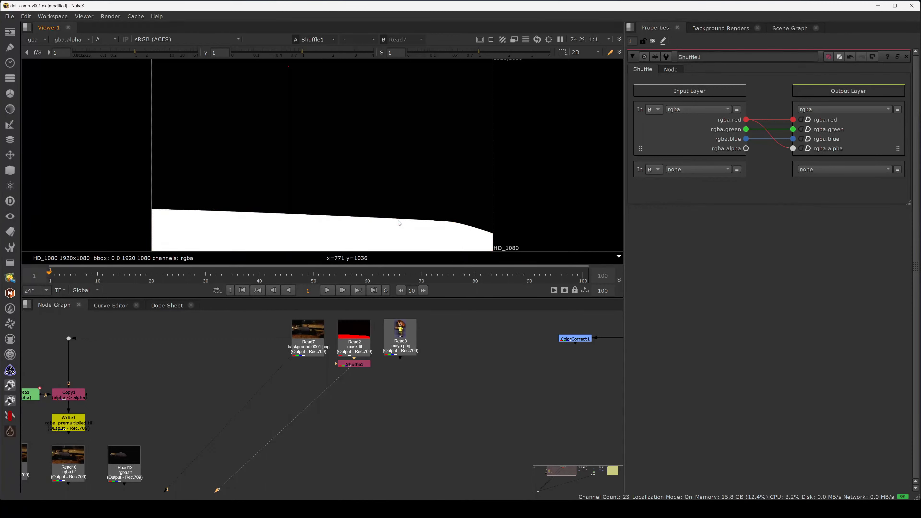
Create a Merge (over) node with Read7's background as input B and Read3's maya.png as input A.
{"action": "middle_click_drag", "start_coordinate": [397, 390], "coordinate": [370, 378]}
{"action": "left_click", "coordinate": [355, 389]}
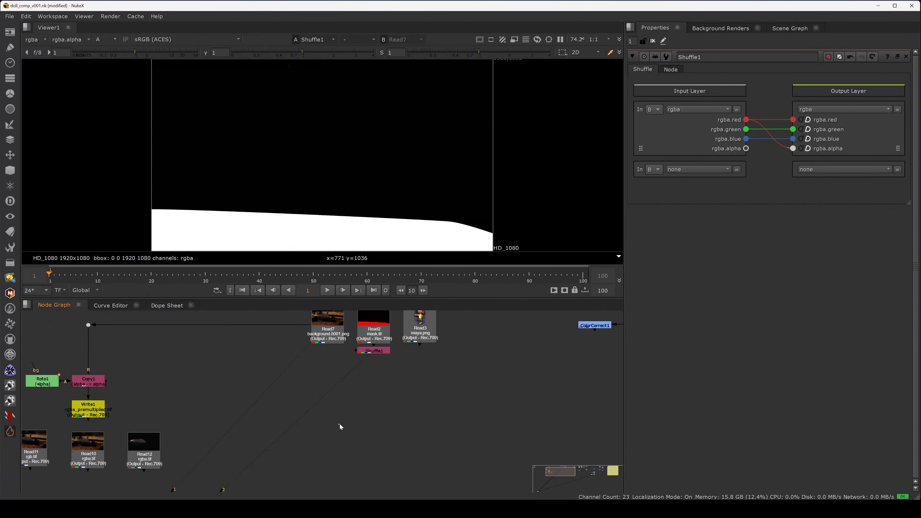
{"action": "key", "text": "m"}
{"action": "left_click_drag", "start_coordinate": [345, 423], "coordinate": [333, 328]}
{"action": "left_click_drag", "start_coordinate": [336, 434], "coordinate": [327, 464]}
{"action": "left_click", "coordinate": [398, 380]}
{"action": "left_click_drag", "start_coordinate": [420, 335], "coordinate": [243, 428]}
{"action": "left_click_drag", "start_coordinate": [317, 445], "coordinate": [263, 424]}
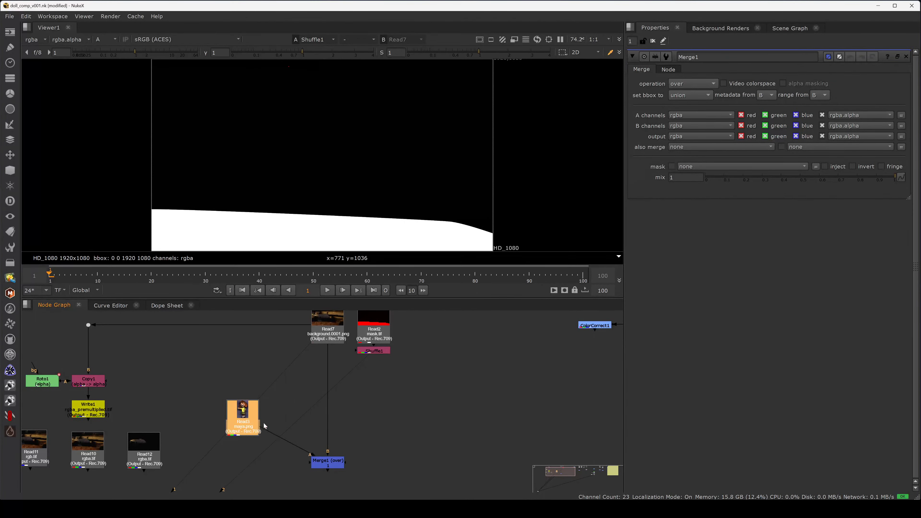
Compare the image formats of Read7's background plate and Read3's maya.png in their node properties.
{"action": "left_click", "coordinate": [265, 426]}
{"action": "key", "text": "space"}
{"action": "left_click", "coordinate": [411, 263]}
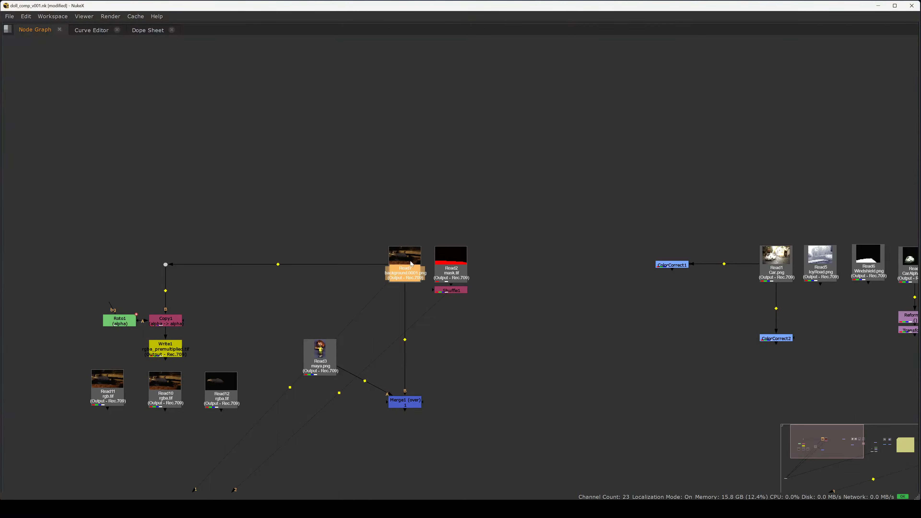
{"action": "double_click", "coordinate": [394, 256]}
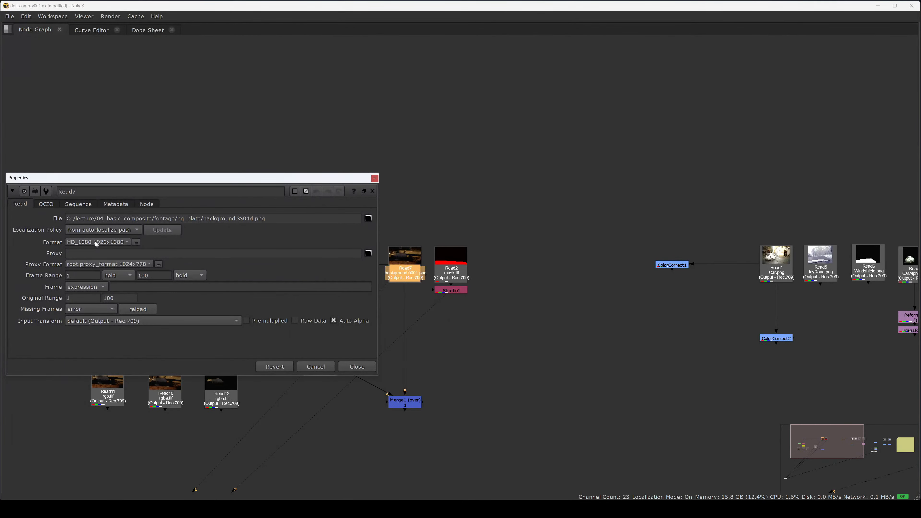
{"action": "key", "text": "Escape"}
{"action": "double_click", "coordinate": [317, 358], "text": "ctrl"}
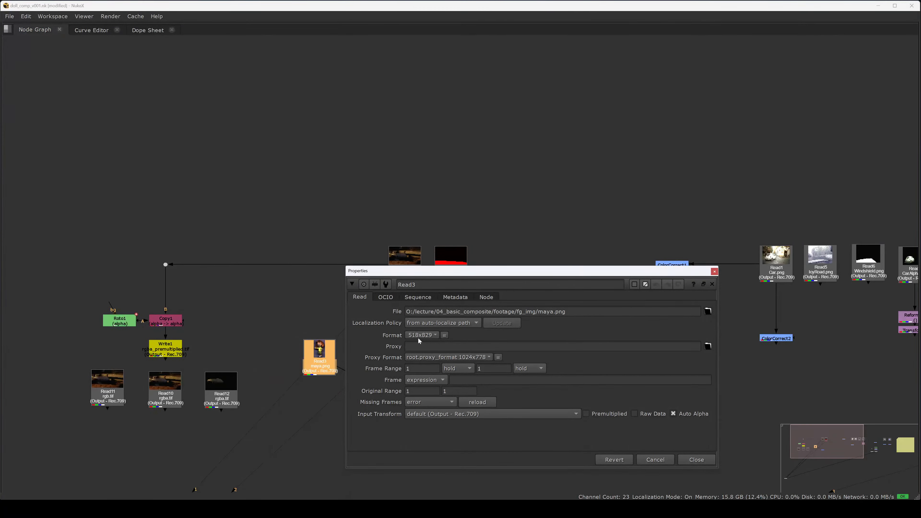
Add a Reformat node directly below Read3's maya.png on its branch to Merge1.
{"action": "key", "text": "Escape"}
{"action": "middle_click_drag", "start_coordinate": [362, 344], "coordinate": [368, 268]}
{"action": "left_click", "coordinate": [304, 305]}
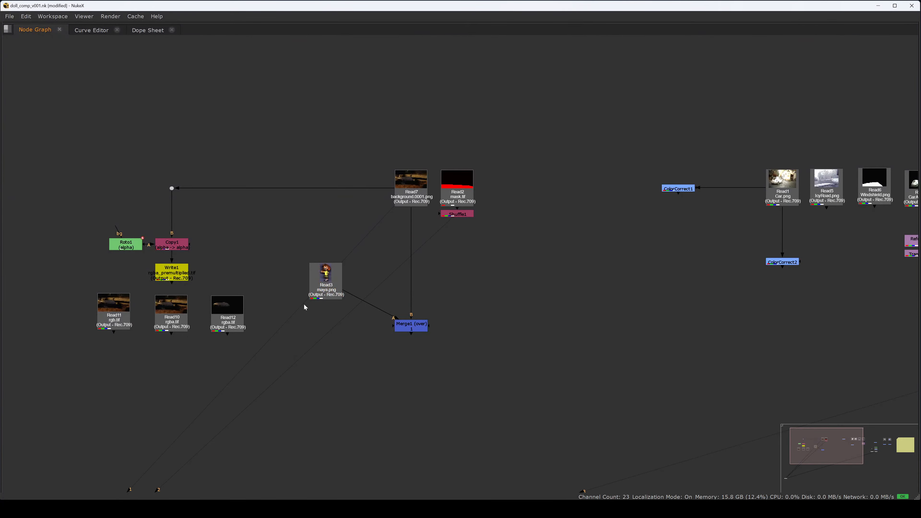
{"action": "key", "text": "space"}
{"action": "middle_click_drag", "start_coordinate": [349, 347], "coordinate": [389, 456]}
{"action": "left_click_drag", "start_coordinate": [373, 393], "coordinate": [355, 359]}
{"action": "key", "text": "Tab"}
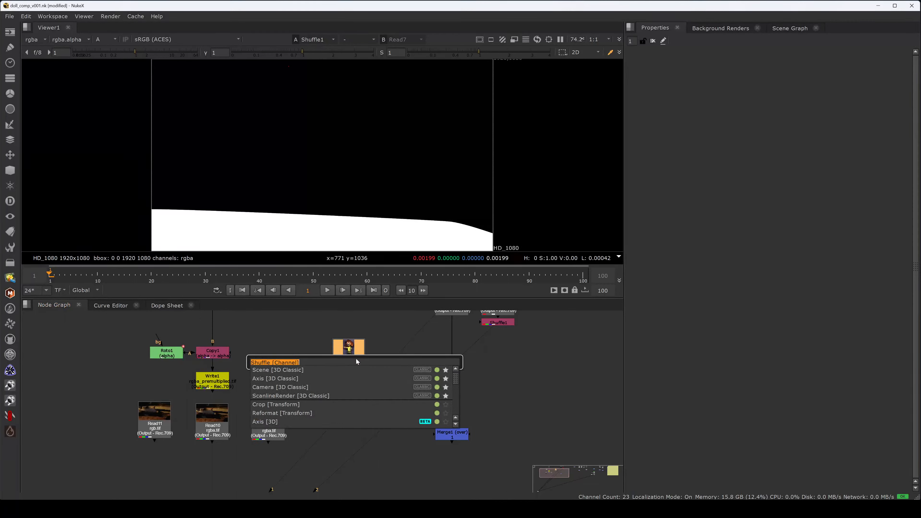
{"action": "type", "text": "ref"}
{"action": "key", "text": "Return"}
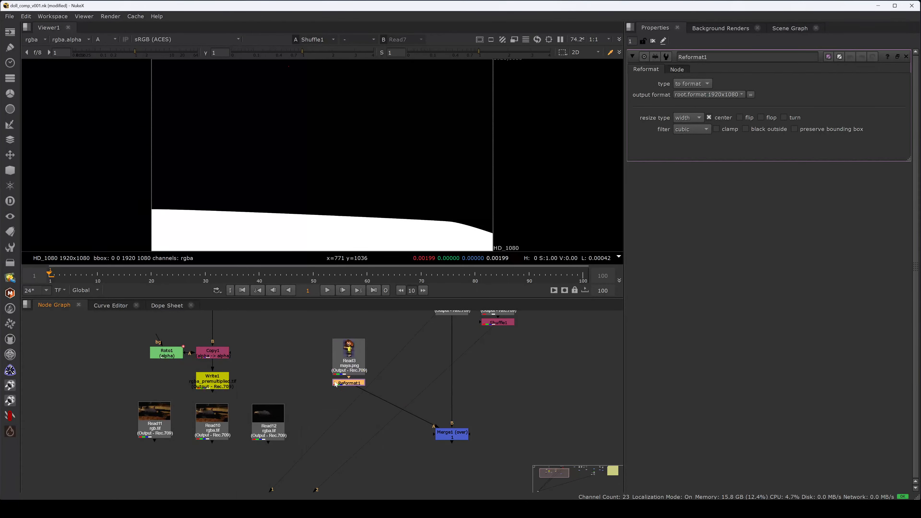
View the Reformat1 result in full colour and compare its framing with the original Read3 image, checking the resize type options.
{"action": "left_click", "coordinate": [342, 382], "text": "ctrl+shift"}
{"action": "key", "text": "f"}
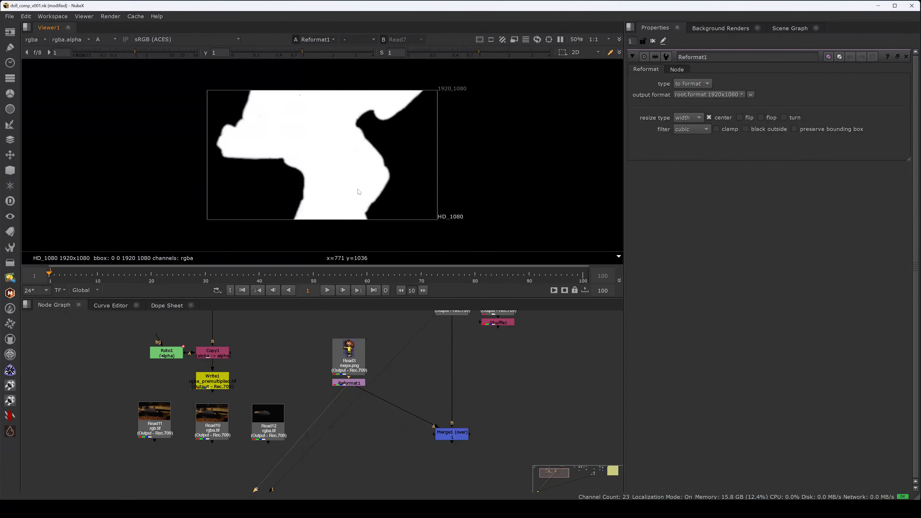
{"action": "key", "text": "q"}
{"action": "key", "text": "a"}
{"action": "left_click", "coordinate": [352, 383]}
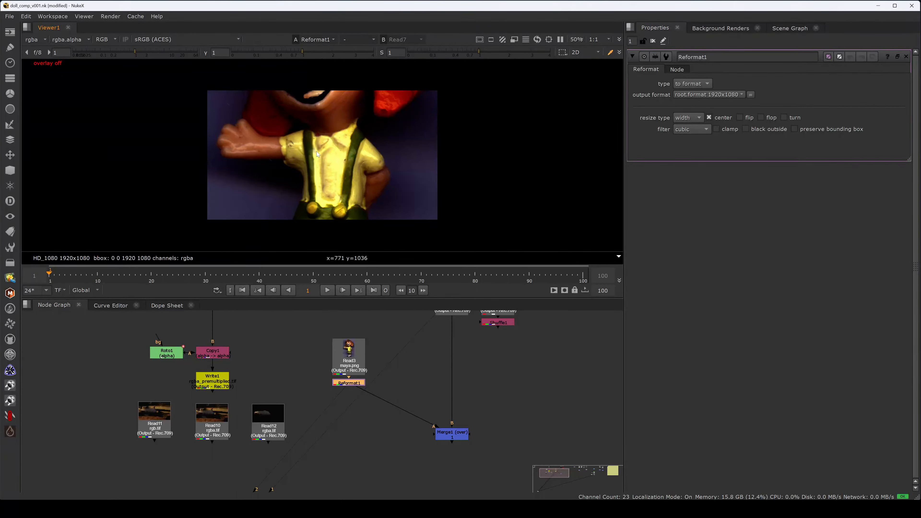
{"action": "left_click", "coordinate": [690, 118]}
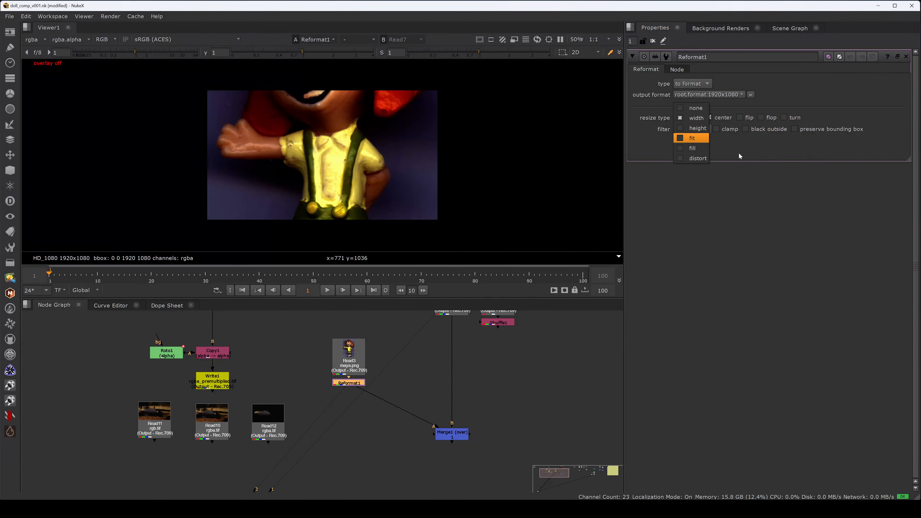
{"action": "left_click", "coordinate": [701, 117]}
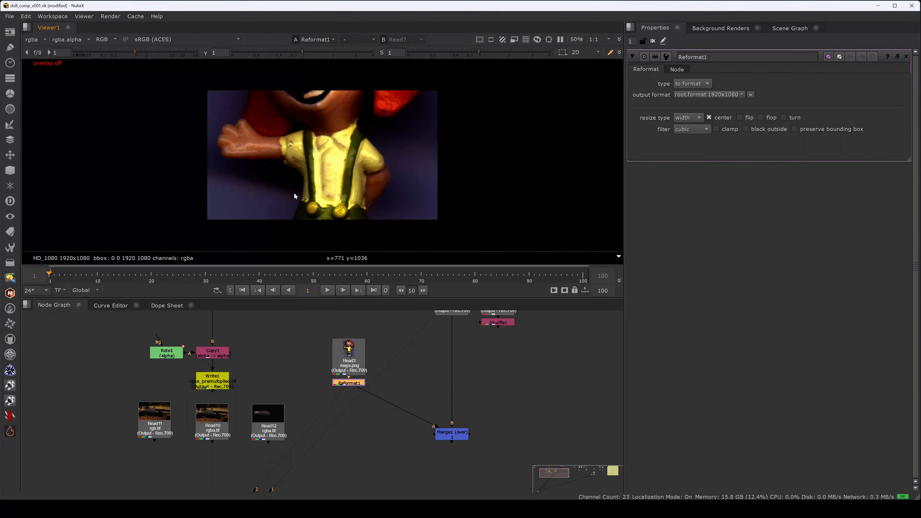
{"action": "double_click", "coordinate": [356, 368]}
{"action": "key", "text": "1"}
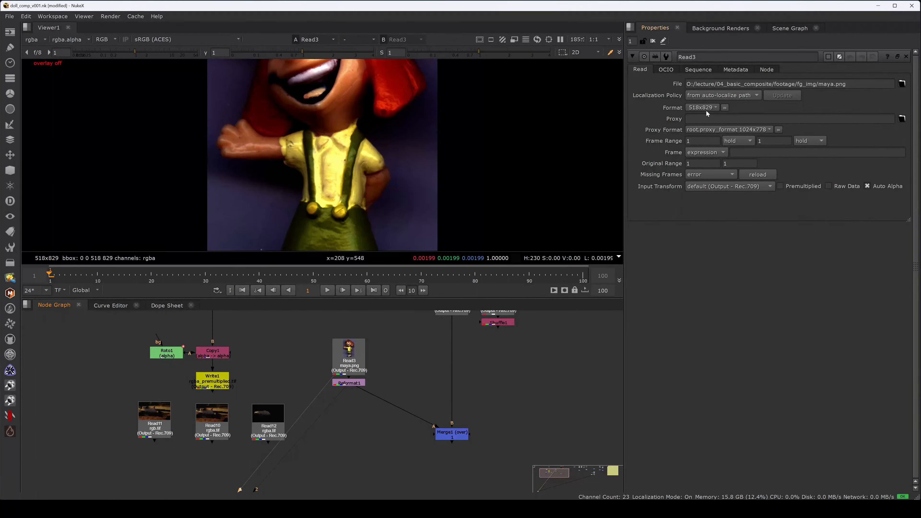
{"action": "left_click", "coordinate": [352, 383]}
{"action": "key", "text": "1"}
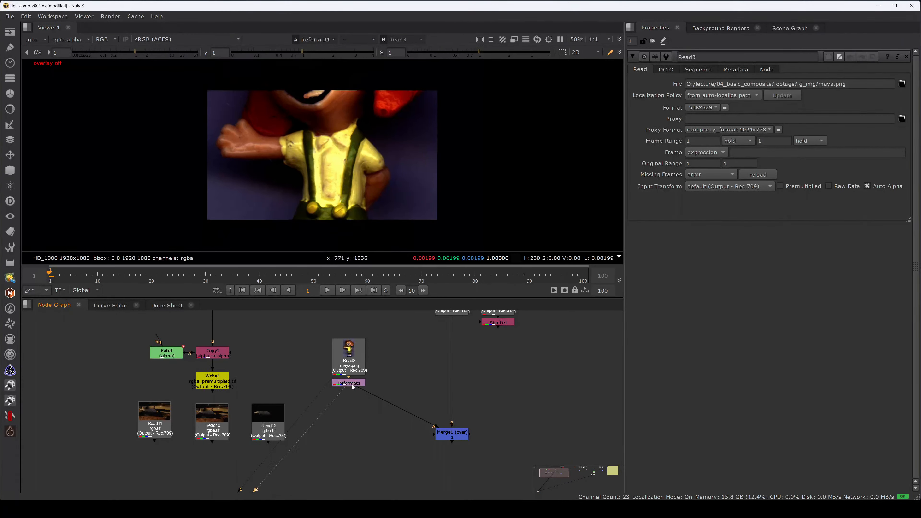
Set Reformat1's resize type to none and enable black outside.
{"action": "double_click", "coordinate": [354, 384]}
{"action": "left_click", "coordinate": [693, 118]}
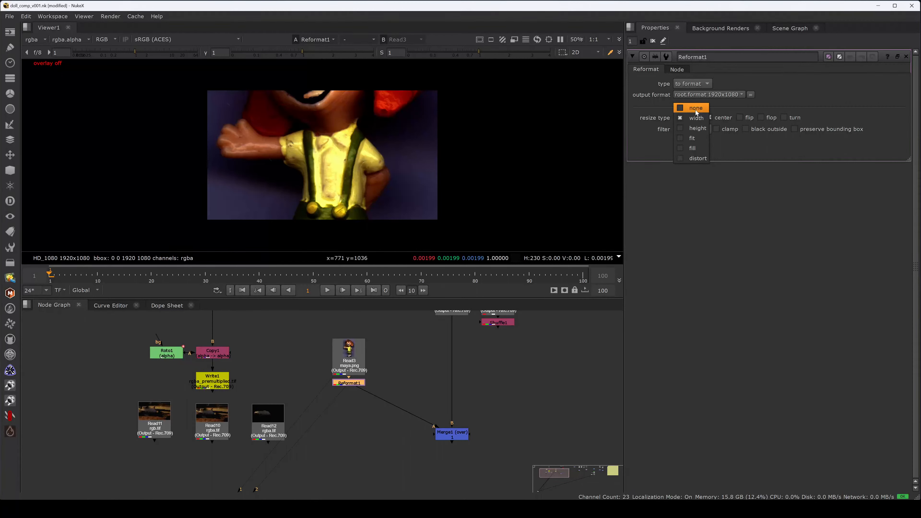
{"action": "left_click", "coordinate": [695, 108]}
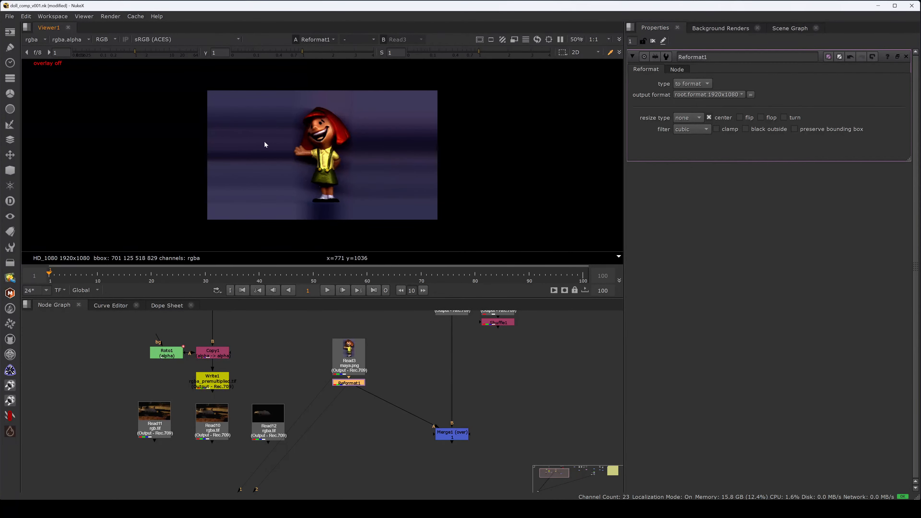
{"action": "left_click_drag", "start_coordinate": [243, 118], "coordinate": [275, 196]}
{"action": "left_click_drag", "start_coordinate": [372, 123], "coordinate": [397, 175]}
{"action": "left_click", "coordinate": [755, 129]}
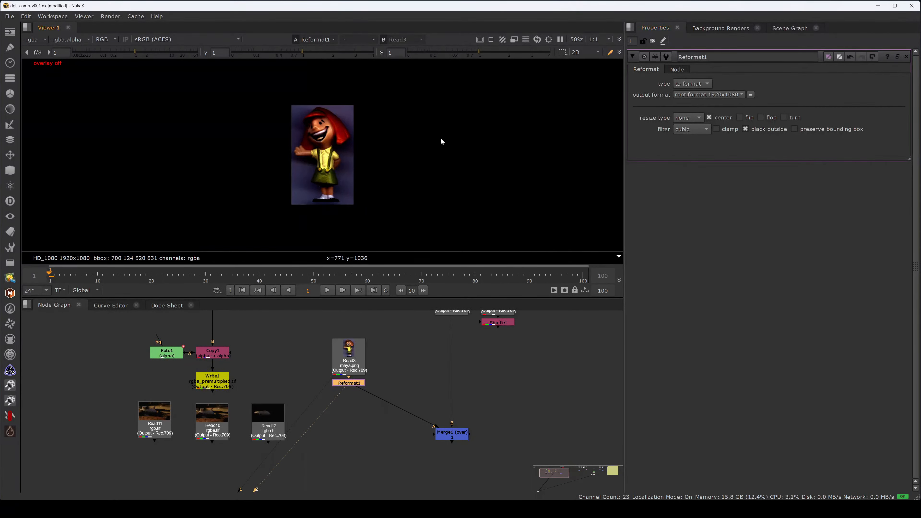
Show the viewer overlay and try Reformat1 with the center option disabled, restoring it after the comparison.
{"action": "key", "text": "o"}
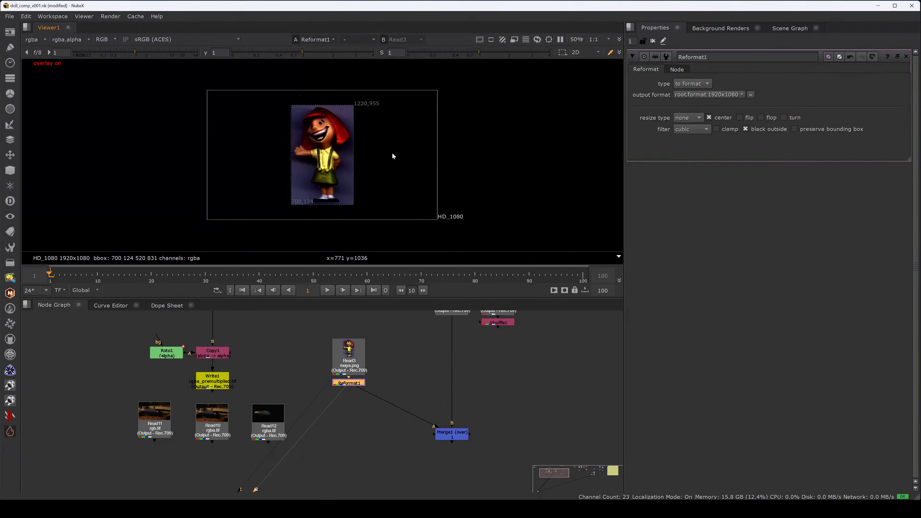
{"action": "middle_click_drag", "start_coordinate": [434, 332], "coordinate": [425, 362]}
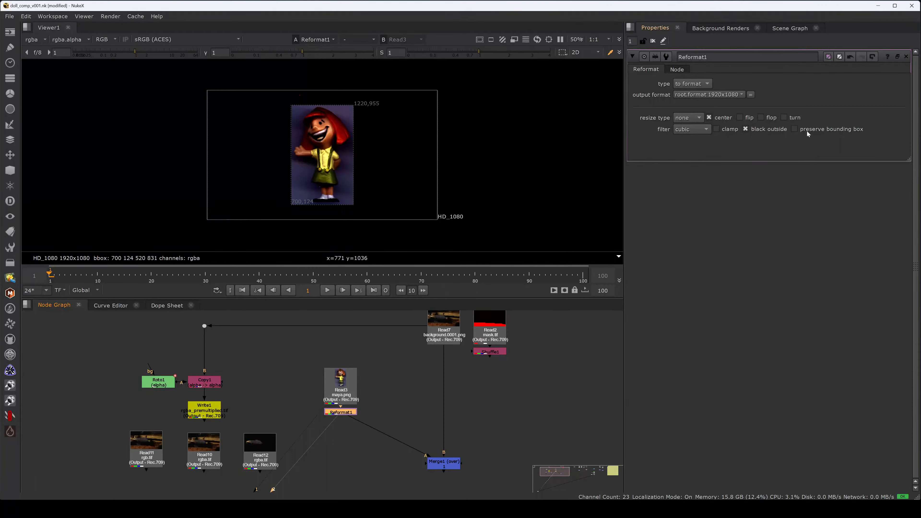
{"action": "left_click", "coordinate": [709, 117]}
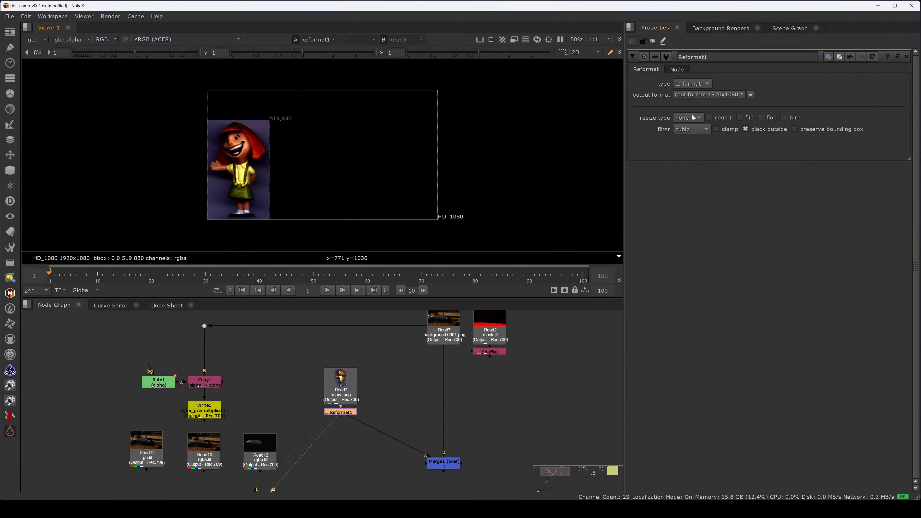
{"action": "left_click", "coordinate": [709, 118]}
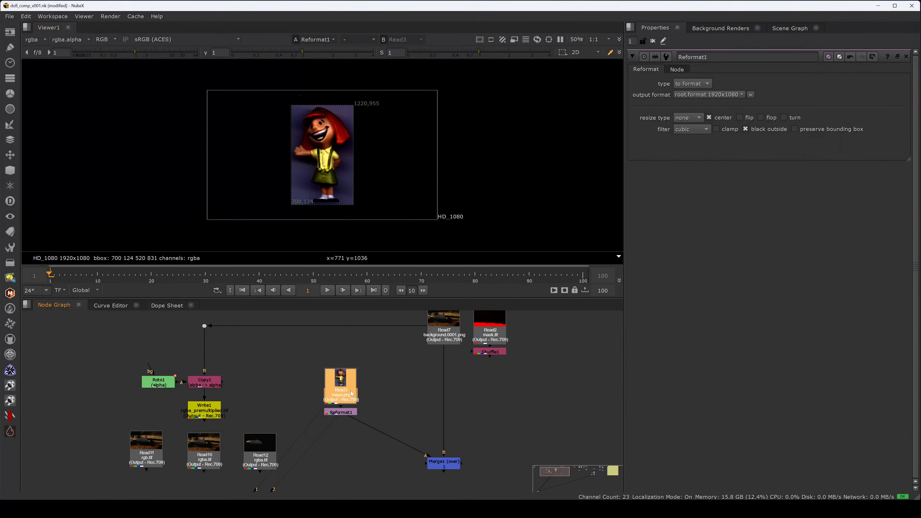
Add a Transform node below Reformat1 and check the doll's alpha channel in the viewer.
{"action": "middle_click_drag", "start_coordinate": [383, 393], "coordinate": [379, 360]}
{"action": "key", "text": "t"}
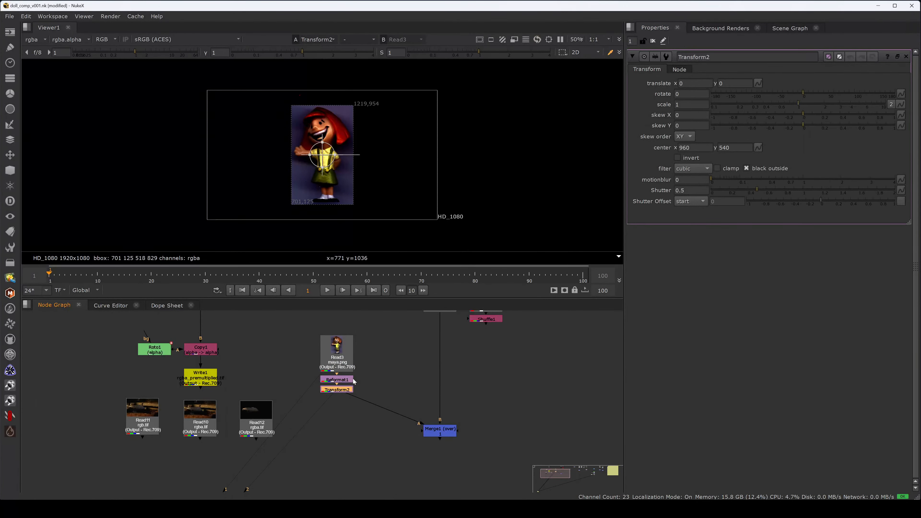
{"action": "left_click", "coordinate": [439, 430]}
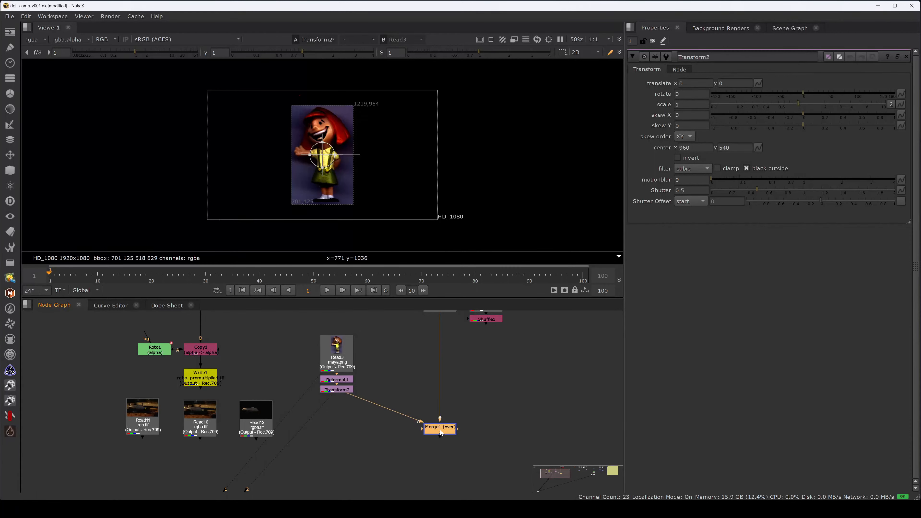
{"action": "middle_click_drag", "start_coordinate": [386, 354], "coordinate": [420, 392]}
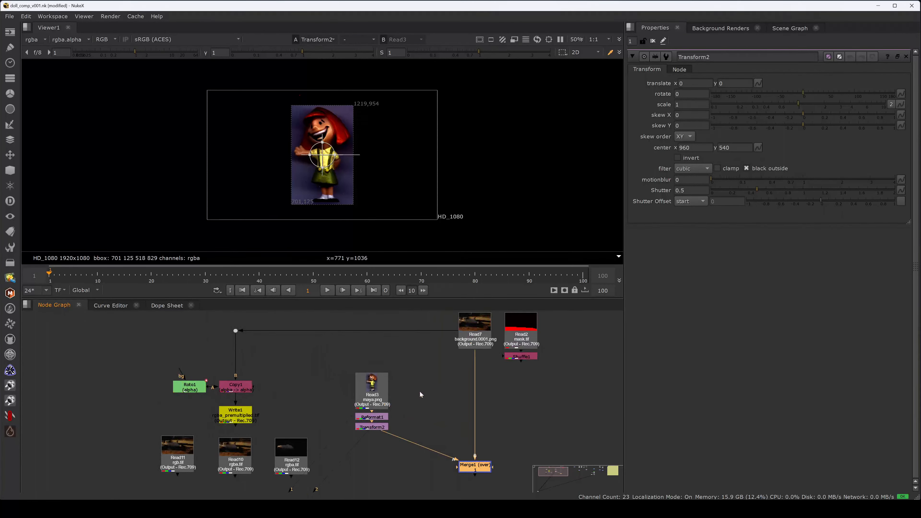
{"action": "left_click", "coordinate": [372, 426]}
{"action": "key", "text": "a"}
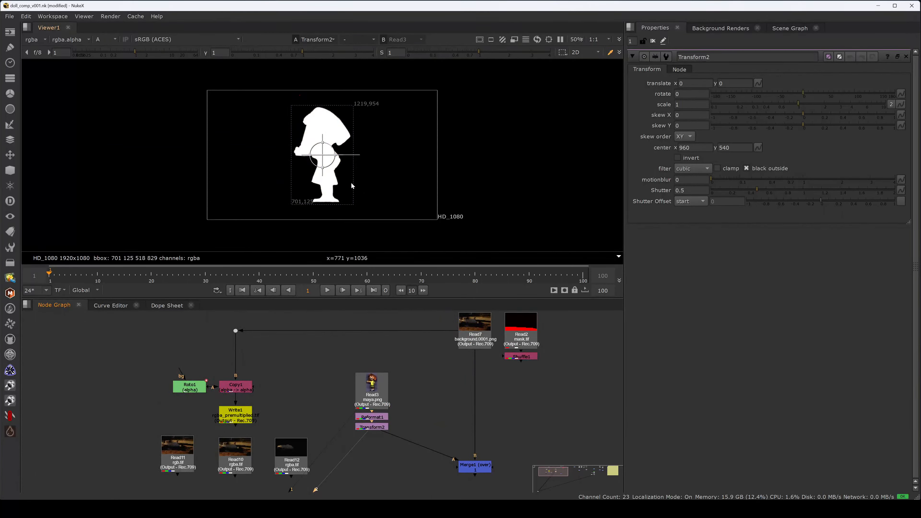
{"action": "key", "text": "a"}
Add a Premult node below Transform2 and route its connection to Merge1 at a right angle through a Dot.
{"action": "middle_click_drag", "start_coordinate": [410, 429], "coordinate": [408, 377]}
{"action": "key", "text": "Tab"}
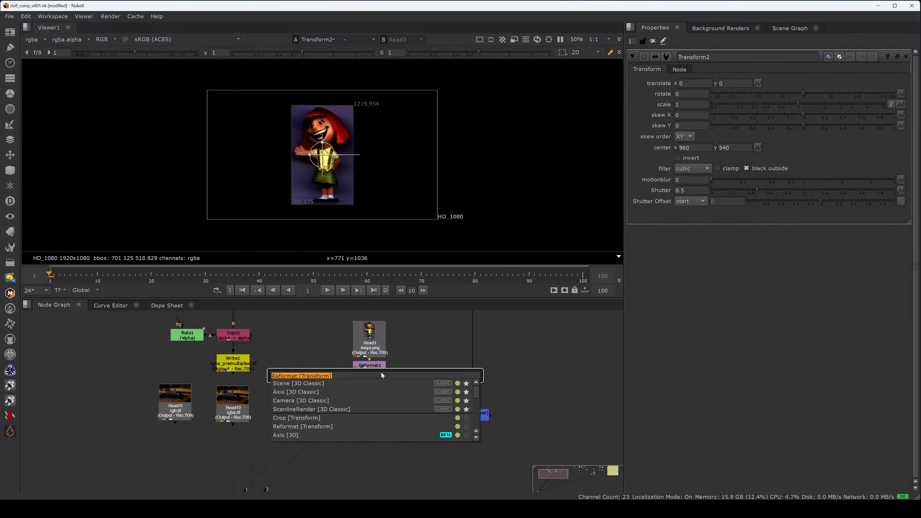
{"action": "type", "text": "premult"}
{"action": "key", "text": "Return"}
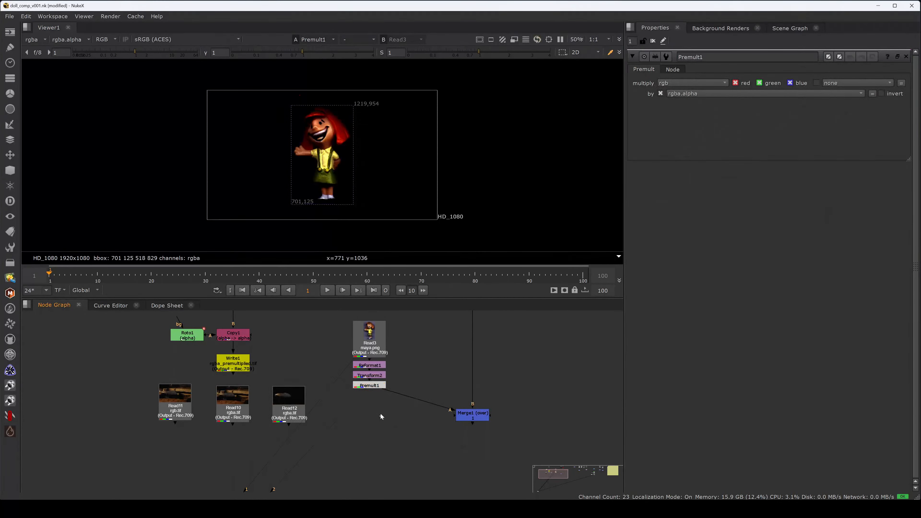
{"action": "left_click_drag", "start_coordinate": [419, 400], "coordinate": [383, 421], "text": "ctrl"}
Display Merge1's output and move Transform2's pivot to the doll's feet, at about x 1000, y 152.
{"action": "left_click", "coordinate": [464, 410]}
{"action": "key", "text": "3"}
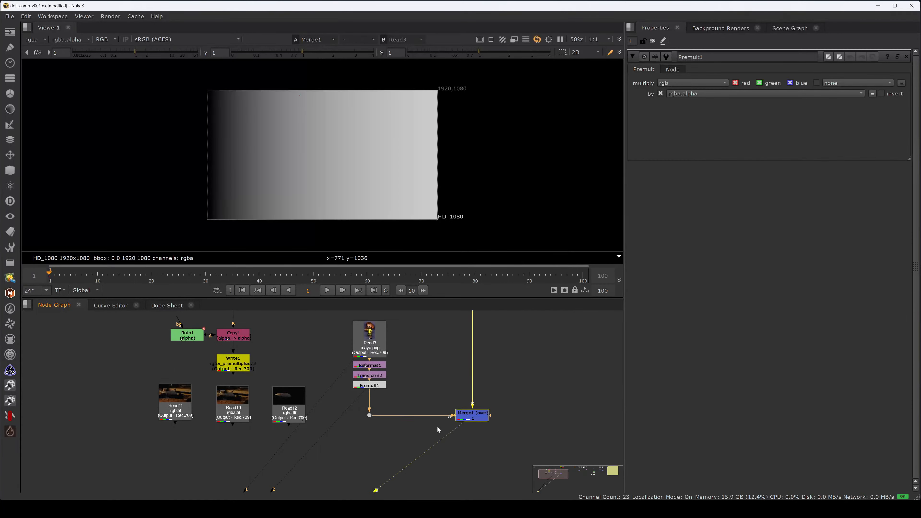
{"action": "left_click", "coordinate": [399, 372]}
{"action": "double_click", "coordinate": [373, 377]}
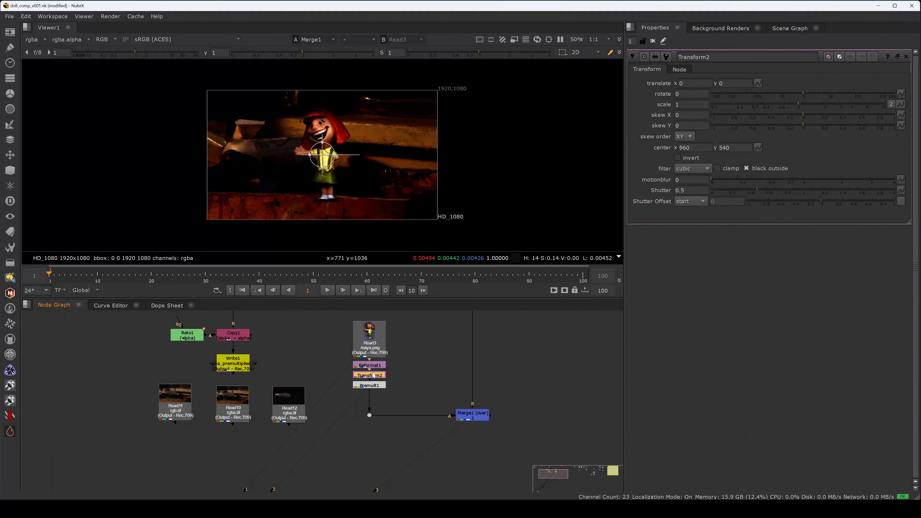
{"action": "left_click_drag", "start_coordinate": [325, 154], "coordinate": [335, 197], "text": "ctrl"}
Place the doll on the right end of the wooden ledge with translate about x 595, y -13 and scale about 0.89.
{"action": "scroll", "coordinate": [353, 207], "scroll_direction": "up", "scroll_amount": 3}
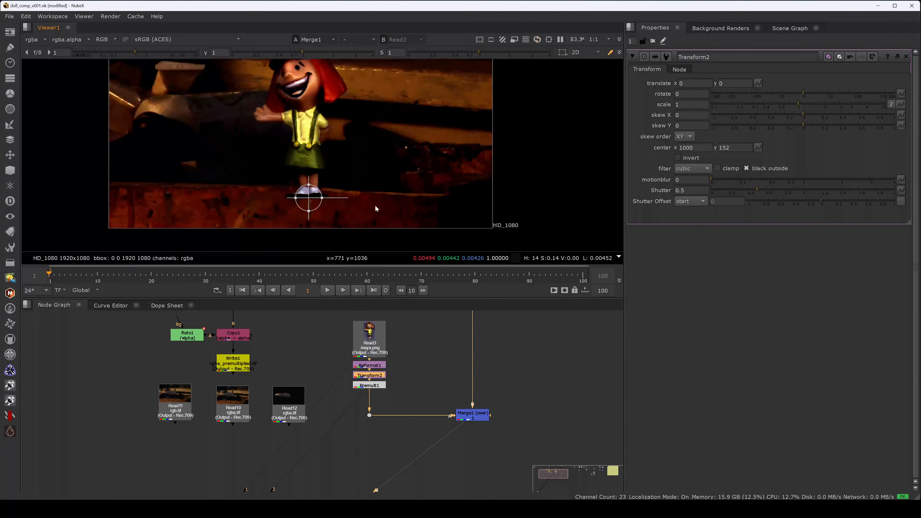
{"action": "key", "text": "space"}
{"action": "scroll", "coordinate": [365, 215], "scroll_direction": "up", "scroll_amount": 2}
{"action": "middle_click_drag", "start_coordinate": [339, 260], "coordinate": [340, 224]}
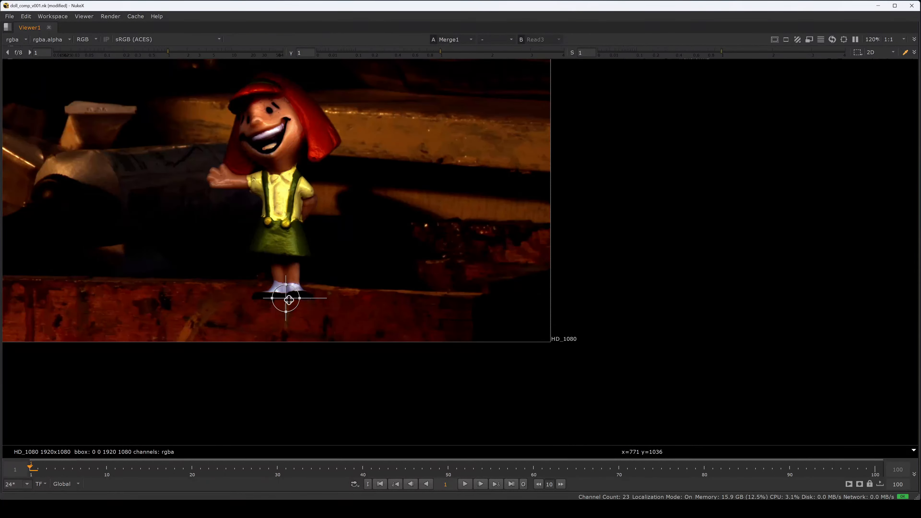
{"action": "left_click_drag", "start_coordinate": [289, 300], "coordinate": [469, 299]}
{"action": "key", "text": "f"}
{"action": "key", "text": "f"}
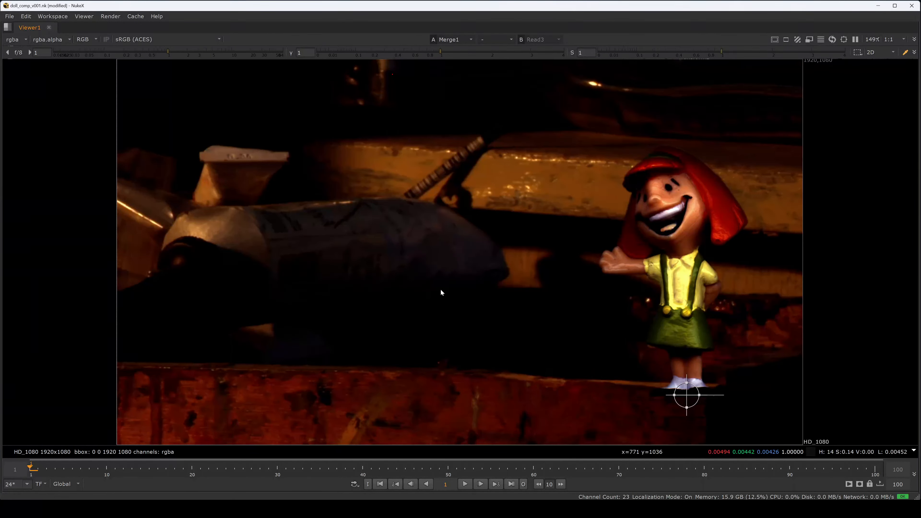
Examine Merge1's composite without the overlay, focusing on how the doll's feet meet the ledge.
{"action": "key", "text": "space"}
{"action": "scroll", "coordinate": [443, 398], "scroll_direction": "up", "scroll_amount": 4}
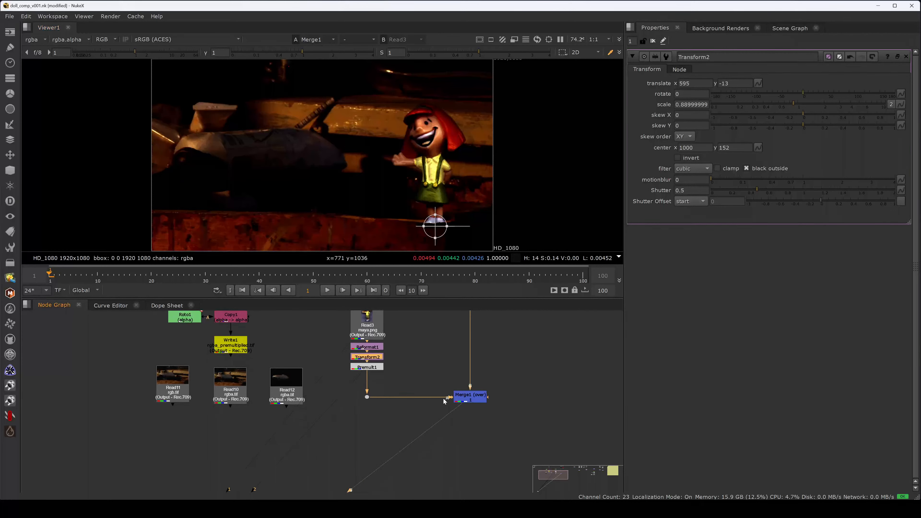
{"action": "left_click_drag", "start_coordinate": [517, 380], "coordinate": [419, 433]}
{"action": "left_click", "coordinate": [454, 409]}
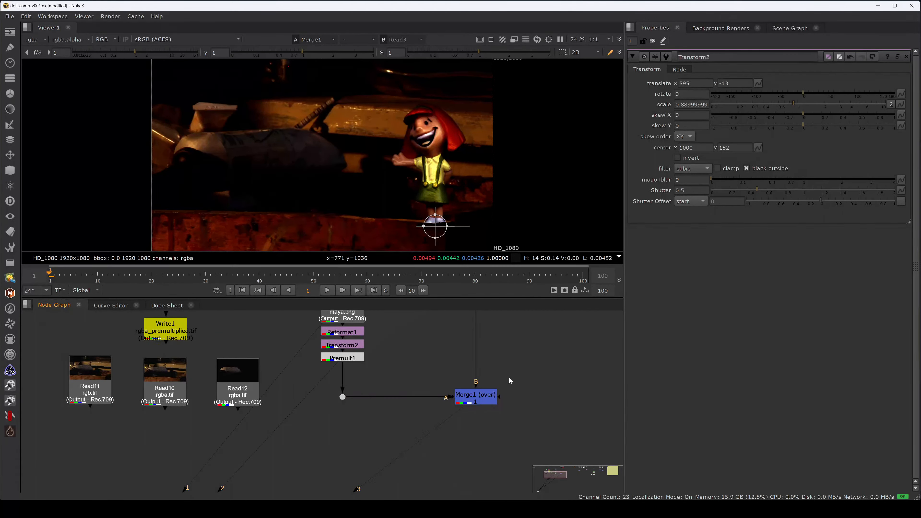
{"action": "left_click_drag", "start_coordinate": [519, 376], "coordinate": [432, 427]}
{"action": "key", "text": "o"}
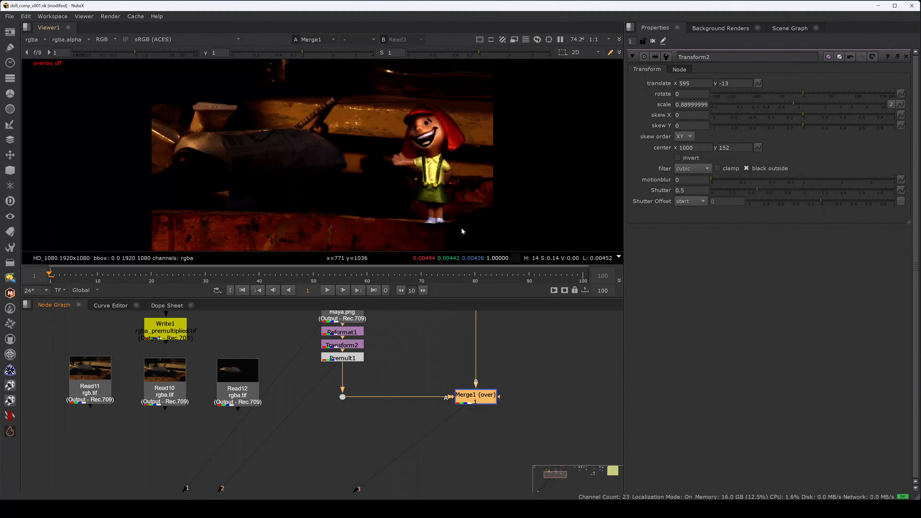
{"action": "scroll", "coordinate": [445, 228], "scroll_direction": "up", "scroll_amount": 3}
{"action": "scroll", "coordinate": [445, 228], "scroll_direction": "up", "scroll_amount": 3}
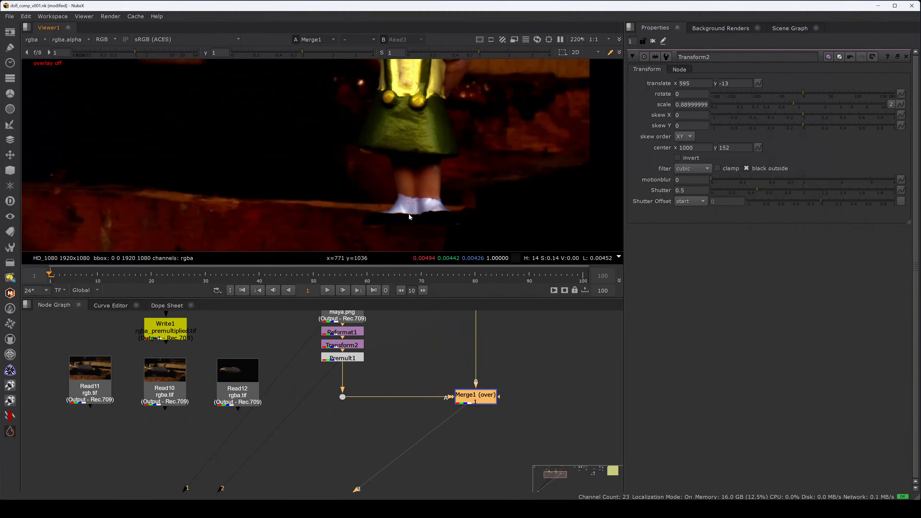
{"action": "scroll", "coordinate": [409, 217], "scroll_direction": "down", "scroll_amount": 3}
Move Read2's mask.tif and Shuffle1 together from beside the background plate to below the maya.png branch.
{"action": "key", "text": "space"}
{"action": "middle_click_drag", "start_coordinate": [497, 260], "coordinate": [436, 462]}
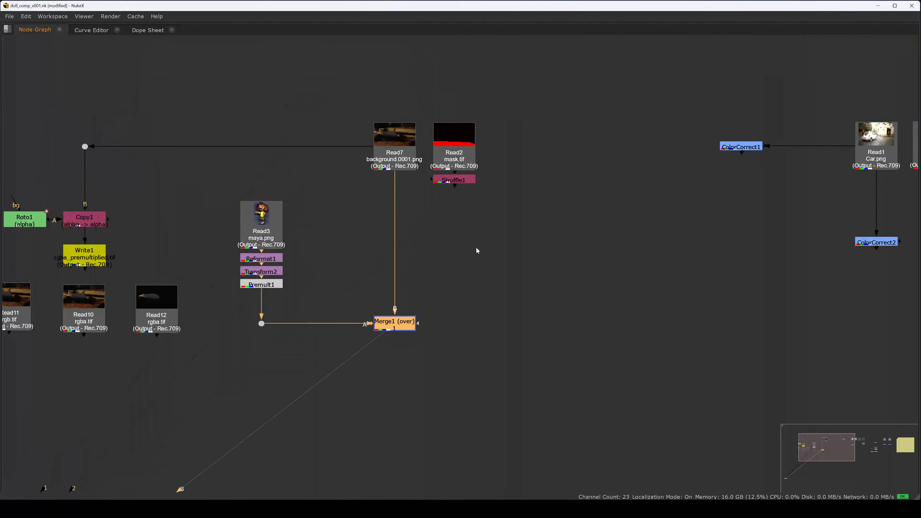
{"action": "left_click_drag", "start_coordinate": [493, 220], "coordinate": [423, 109]}
{"action": "left_click_drag", "start_coordinate": [447, 148], "coordinate": [459, 378]}
{"action": "middle_click_drag", "start_coordinate": [379, 344], "coordinate": [435, 222]}
{"action": "left_click_drag", "start_coordinate": [545, 250], "coordinate": [313, 265]}
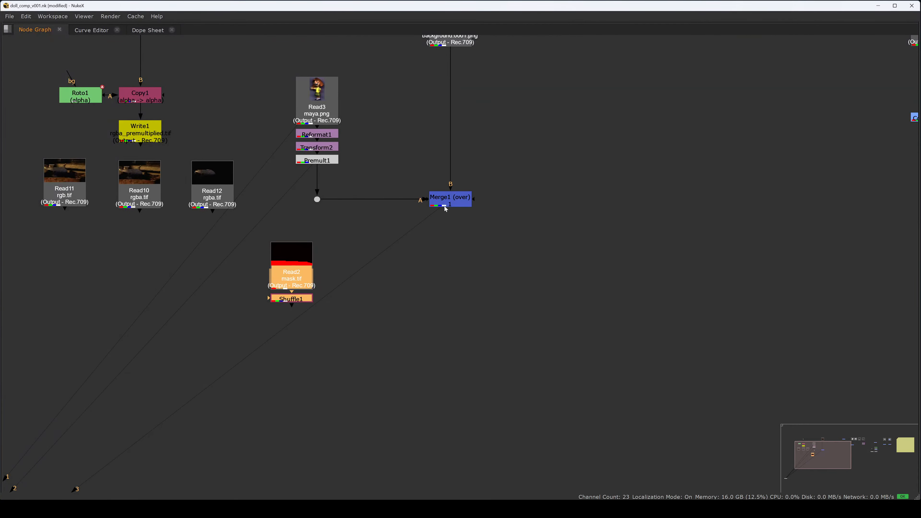
Move Merge1 lower in the graph and route its A connection at a right angle through a second Dot.
{"action": "left_click_drag", "start_coordinate": [446, 209], "coordinate": [445, 371]}
{"action": "left_click", "coordinate": [378, 282], "text": "ctrl"}
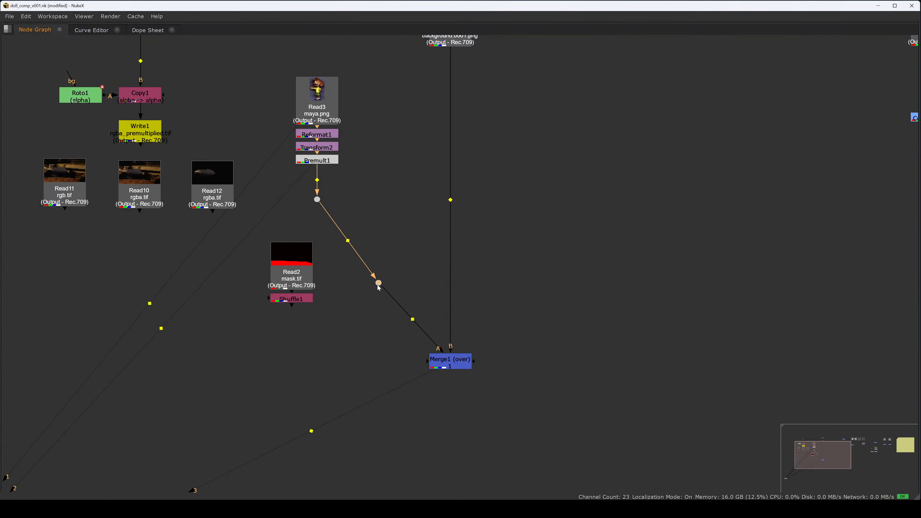
{"action": "left_click_drag", "start_coordinate": [378, 285], "coordinate": [317, 363], "text": "ctrl"}
{"action": "left_click", "coordinate": [336, 344]}
{"action": "middle_click_drag", "start_coordinate": [329, 322], "coordinate": [393, 335]}
{"action": "left_click_drag", "start_coordinate": [411, 338], "coordinate": [328, 248]}
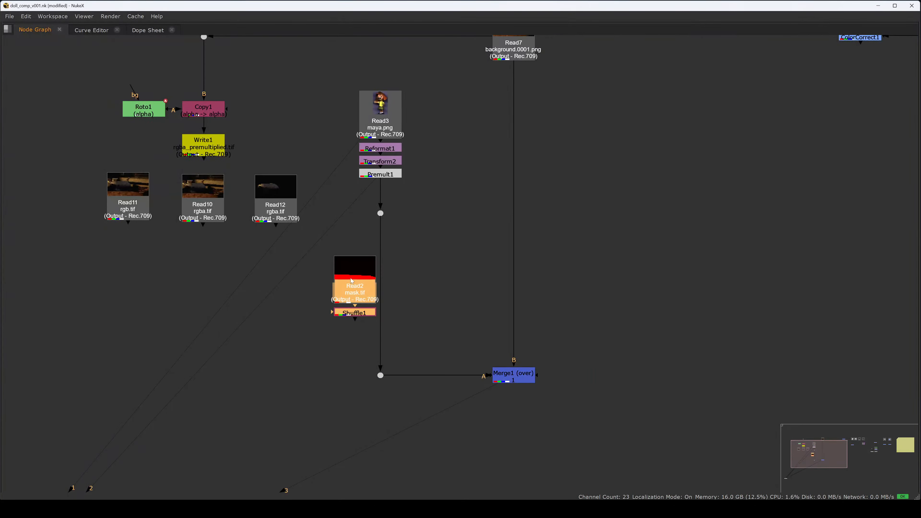
Insert a Merge node into the doll branch between the two Dots, with Read2's mask through Shuffle1 feeding its A input.
{"action": "key", "text": "ctrl+z"}
{"action": "key", "text": "m"}
{"action": "left_click_drag", "start_coordinate": [408, 300], "coordinate": [304, 334]}
{"action": "left_click", "coordinate": [345, 350]}
{"action": "left_click", "coordinate": [388, 335]}
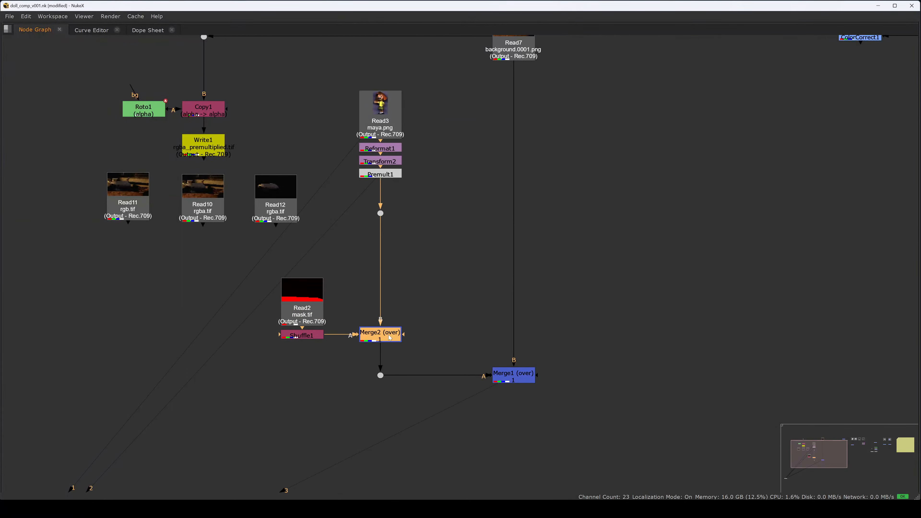
Set the Merge2 operation to stencil so the foreground mask cuts away the doll's feet.
{"action": "key", "text": "space"}
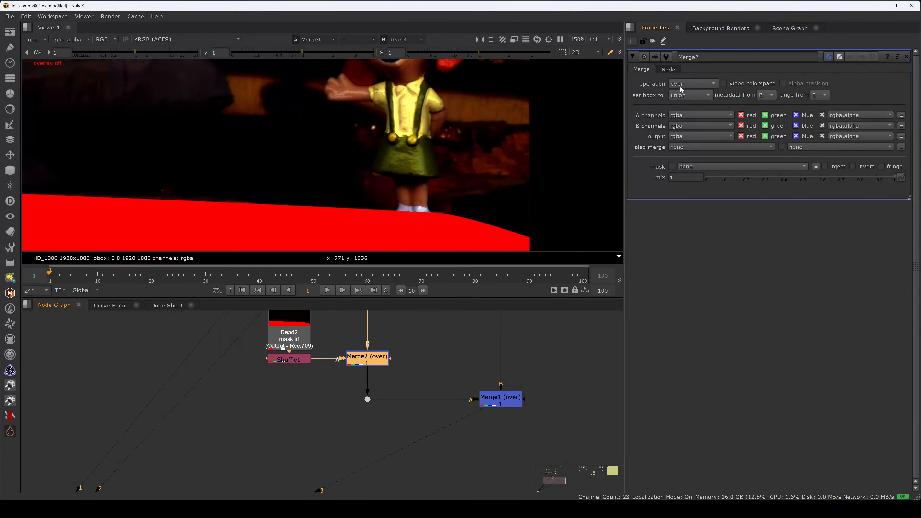
{"action": "left_click", "coordinate": [681, 89]}
{"action": "left_click", "coordinate": [689, 274]}
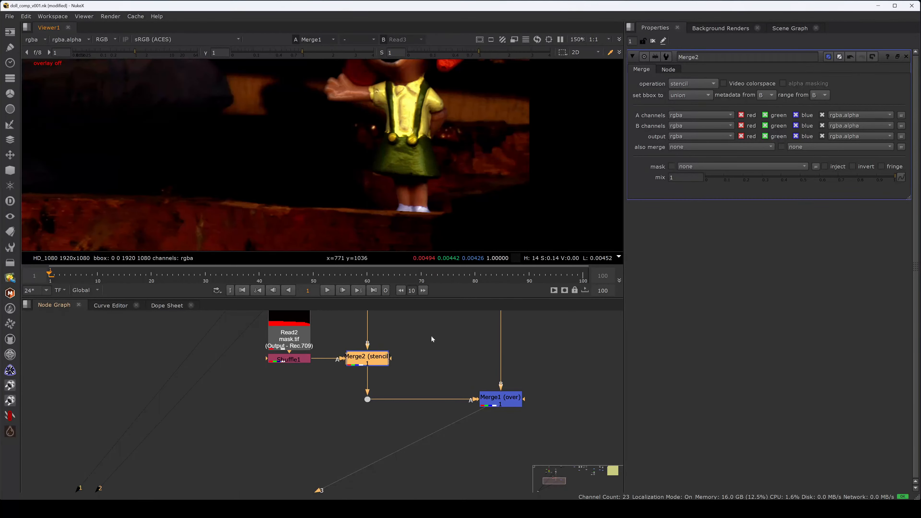
Compare the Read7 background plate with Merge1's full composite in an enlarged viewer.
{"action": "middle_click_drag", "start_coordinate": [431, 337], "coordinate": [399, 423]}
{"action": "mouse_move", "coordinate": [429, 339]}
{"action": "middle_mouse_down"}
{"action": "mouse_move", "coordinate": [394, 413]}
{"action": "mouse_move", "coordinate": [381, 481]}
{"action": "middle_mouse_up"}
{"action": "middle_click_drag", "start_coordinate": [414, 323], "coordinate": [393, 449]}
{"action": "left_click", "coordinate": [432, 454]}
{"action": "left_click", "coordinate": [402, 431]}
{"action": "key", "text": "1"}
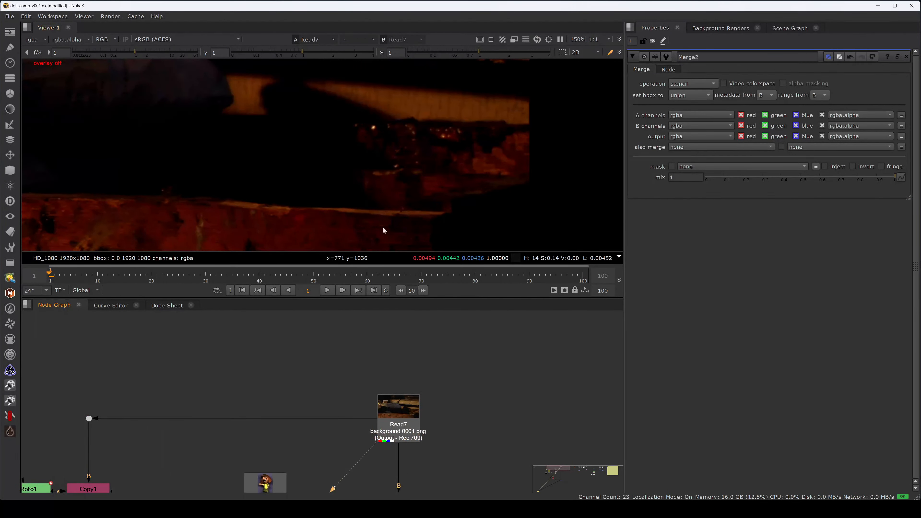
{"action": "key", "text": "space"}
{"action": "key", "text": "2"}
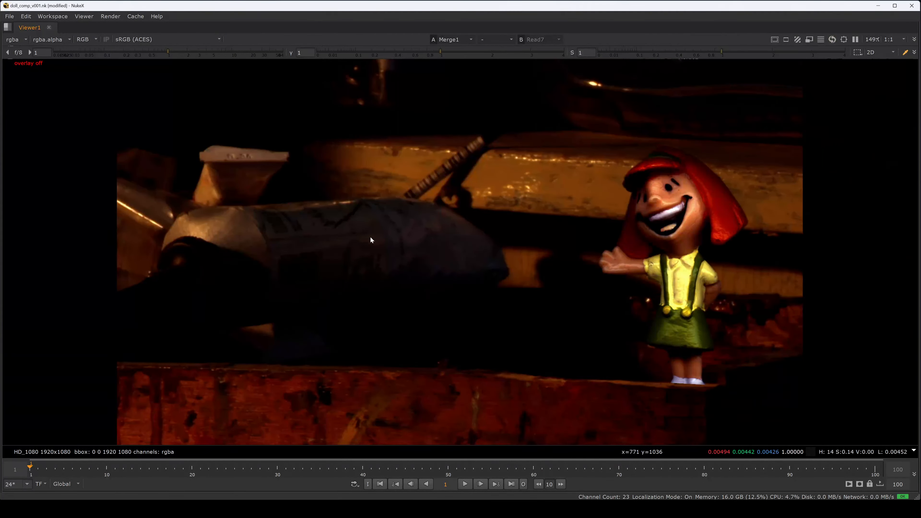
Play the Merge1 composite and step between frames 41 and 44 to examine how the plate's lighting changes behind the doll.
{"action": "key", "text": "l"}
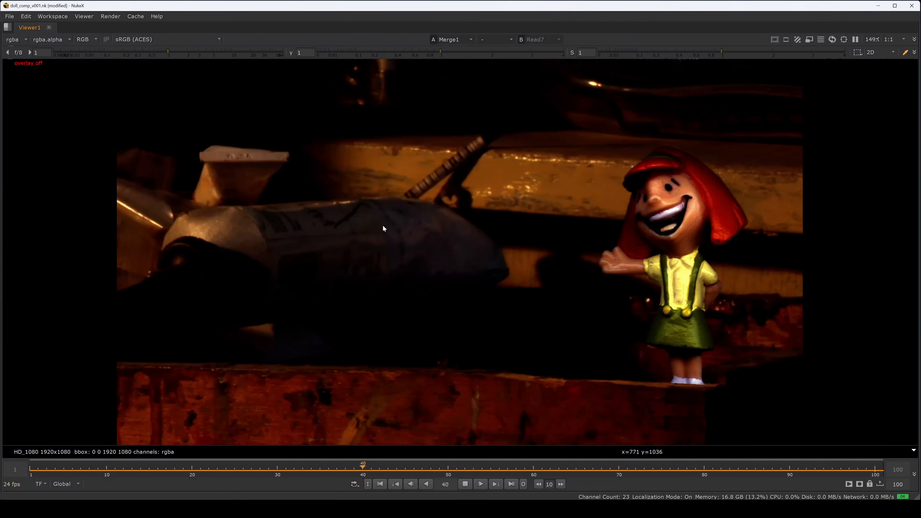
{"action": "key", "text": "k"}
{"action": "key", "text": "Left"}
{"action": "key", "text": "Left"}
{"action": "key", "text": "Left"}
{"action": "key", "text": "Left"}
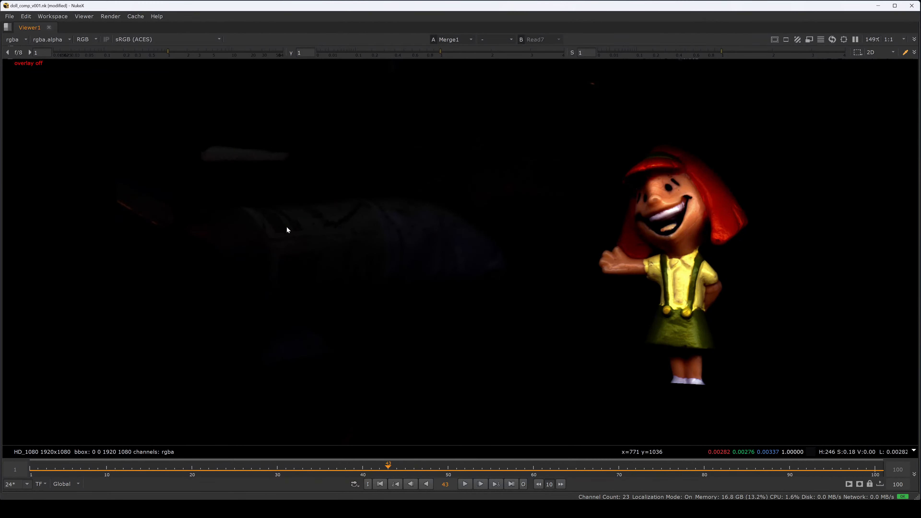
{"action": "key", "text": "Left"}
{"action": "key", "text": "Left"}
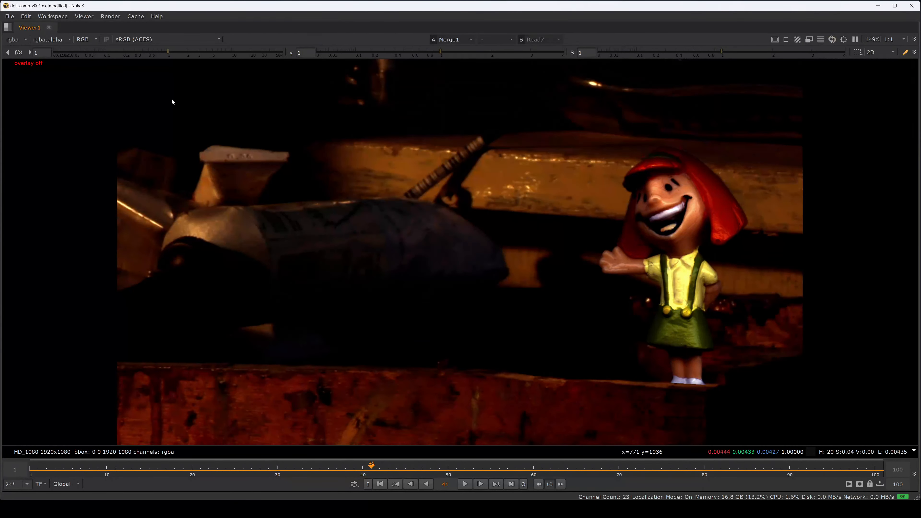
{"action": "key", "text": "Right"}
{"action": "key", "text": "Right"}
{"action": "key", "text": "Right"}
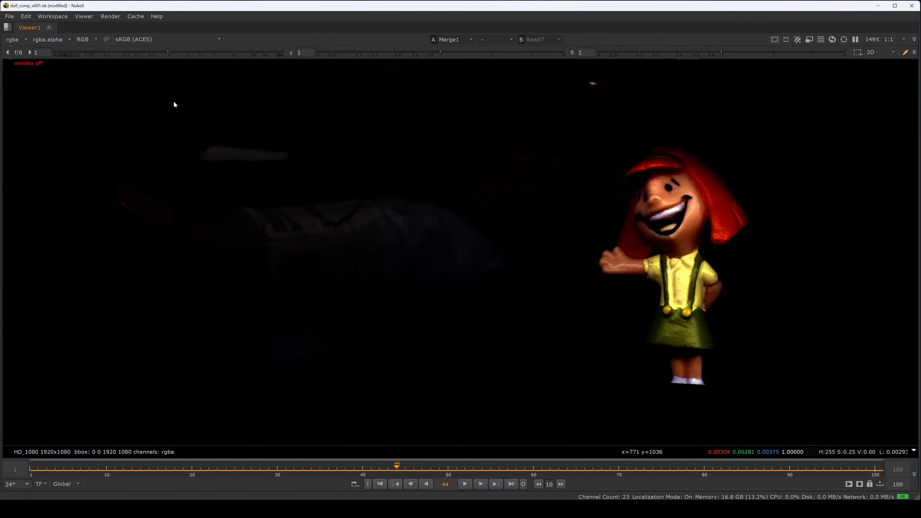
{"action": "key", "text": "Left"}
{"action": "key", "text": "Right"}
{"action": "key", "text": "Right"}
{"action": "key", "text": "Left"}
{"action": "key", "text": "Left"}
{"action": "key", "text": "space"}
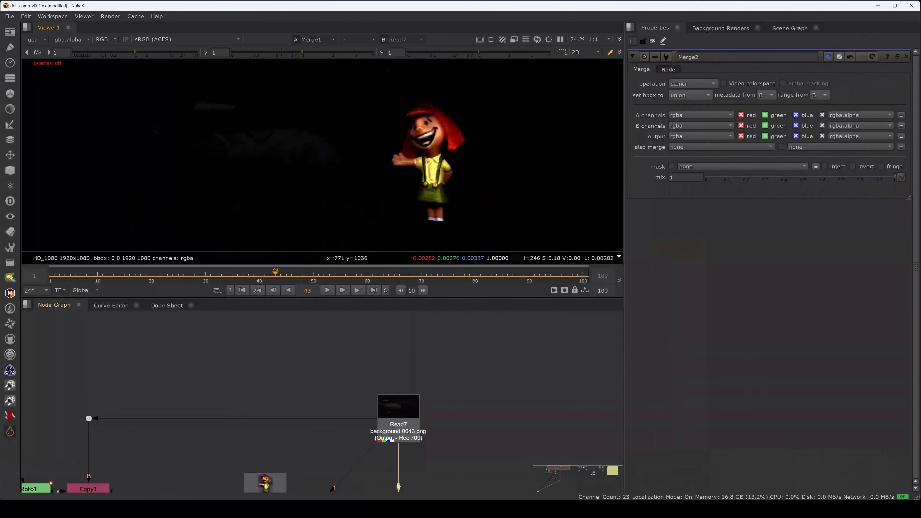
Step back and forth through about frames 38 to 42 to compare the plate's brightness against the doll.
{"action": "key", "text": "Left"}
{"action": "key", "text": "Left"}
{"action": "key", "text": "Left"}
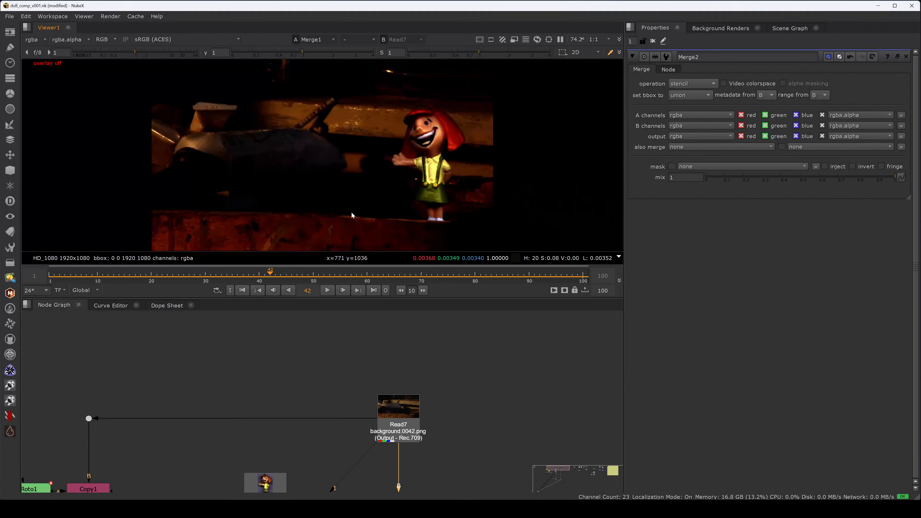
{"action": "key", "text": "Left"}
{"action": "key", "text": "Left"}
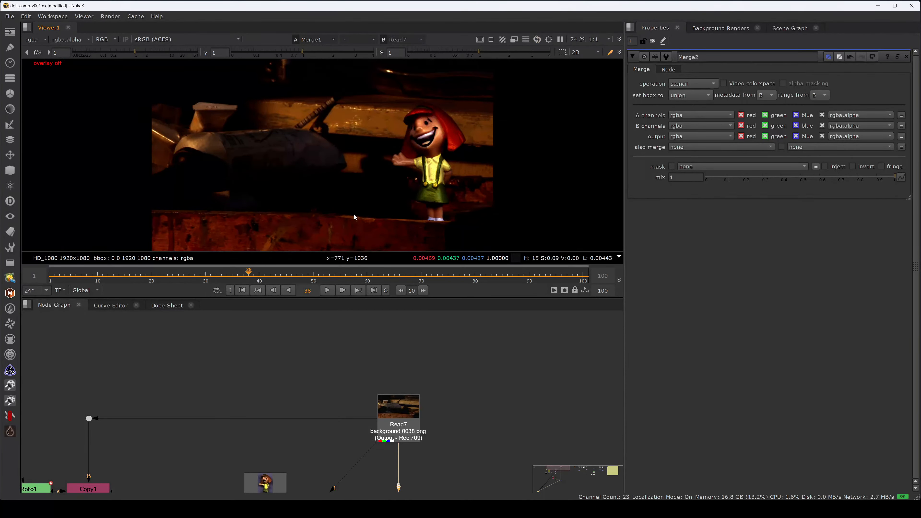
{"action": "key", "text": "Right"}
{"action": "key", "text": "Right"}
{"action": "key", "text": "Right"}
{"action": "key", "text": "Right"}
{"action": "key", "text": "Left"}
{"action": "key", "text": "Left"}
{"action": "key", "text": "Left"}
{"action": "key", "text": "Right"}
{"action": "key", "text": "Right"}
{"action": "key", "text": "Left"}
{"action": "key", "text": "Right"}
{"action": "key", "text": "Left"}
{"action": "key", "text": "Right"}
Turn on the viewer overlay and sample an area of about 53 x 39 pixels on the yellow beam beside the doll.
{"action": "scroll", "coordinate": [268, 136], "scroll_direction": "up", "scroll_amount": 3}
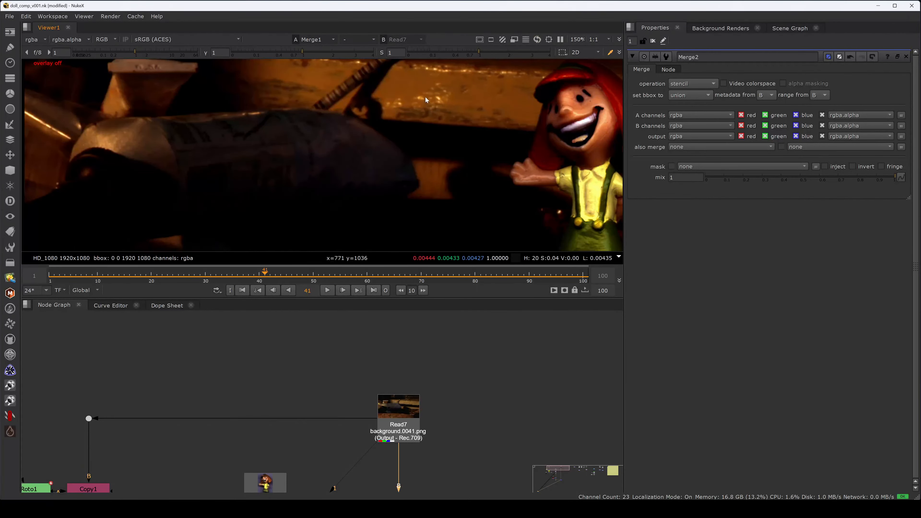
{"action": "scroll", "coordinate": [413, 106], "scroll_direction": "up", "scroll_amount": 2}
{"action": "key", "text": "space"}
{"action": "middle_click_drag", "start_coordinate": [371, 246], "coordinate": [400, 199]}
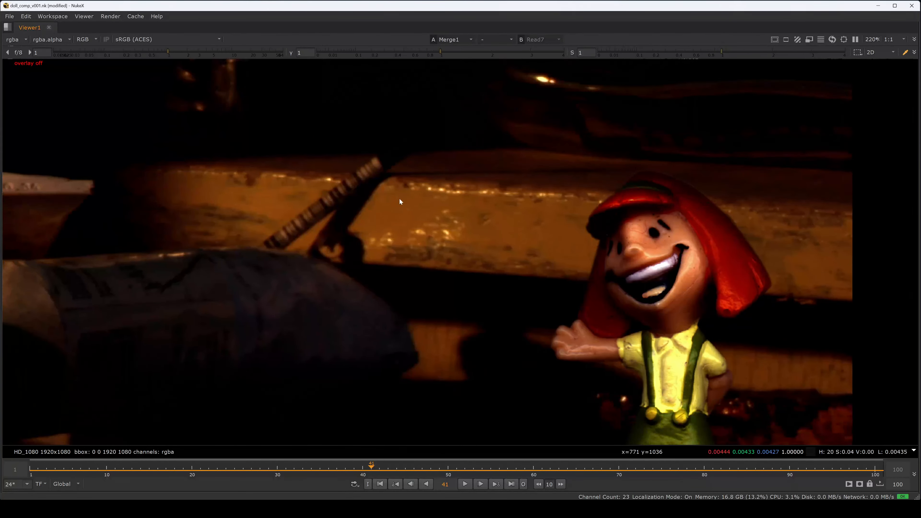
{"action": "key", "text": "o"}
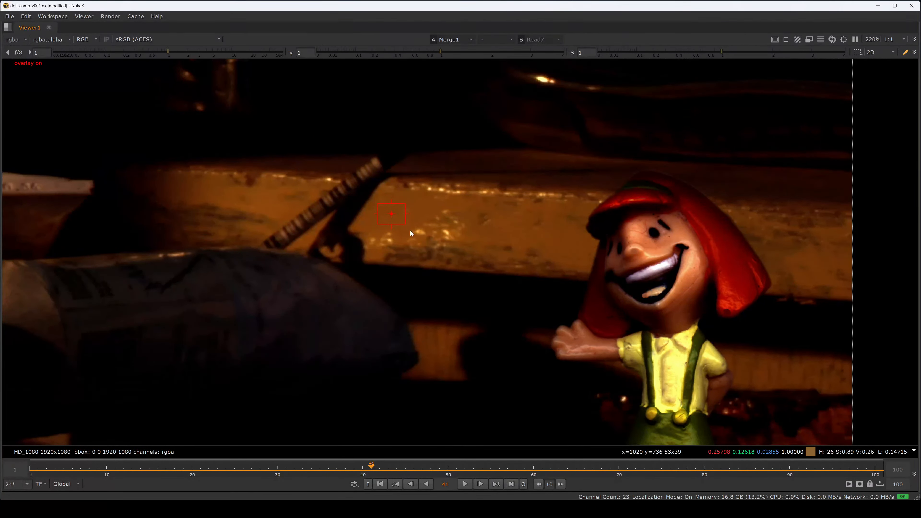
Alternate between frames 40 and 41 to compare the sampled color values and light flicker on the yellow beam.
{"action": "key", "text": "Right"}
{"action": "key", "text": "Left"}
{"action": "key", "text": "Right"}
{"action": "key", "text": "Left"}
{"action": "key", "text": "Left"}
{"action": "key", "text": "Right"}
{"action": "key", "text": "Left"}
{"action": "key", "text": "Right"}
{"action": "key", "text": "Left"}
{"action": "key", "text": "Right"}
{"action": "key", "text": "Left"}
{"action": "key", "text": "Right"}
{"action": "key", "text": "Left"}
{"action": "key", "text": "Right"}
{"action": "key", "text": "Left"}
{"action": "key", "text": "Left"}
{"action": "key", "text": "Right"}
{"action": "key", "text": "Left"}
{"action": "key", "text": "Left"}
{"action": "key", "text": "Right"}
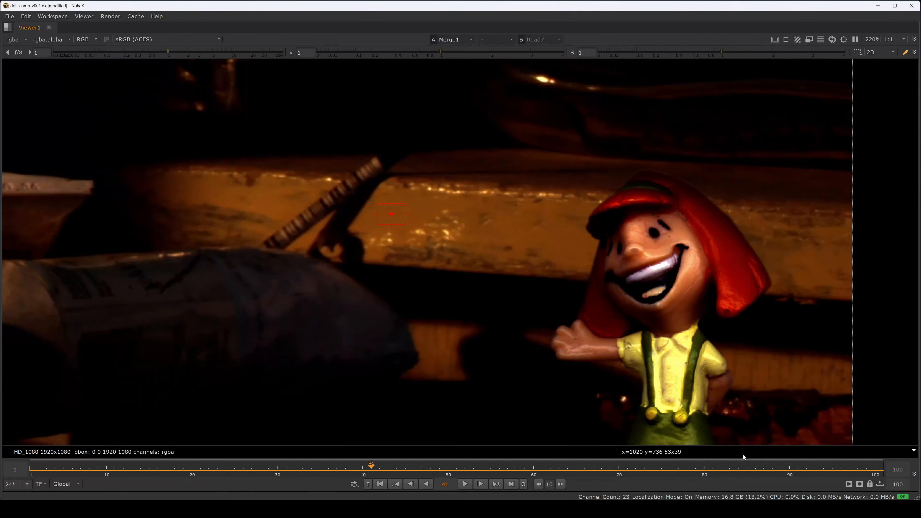
{"action": "key", "text": "Left"}
{"action": "key", "text": "Right"}
{"action": "key", "text": "Left"}
{"action": "key", "text": "Right"}
{"action": "key", "text": "Left"}
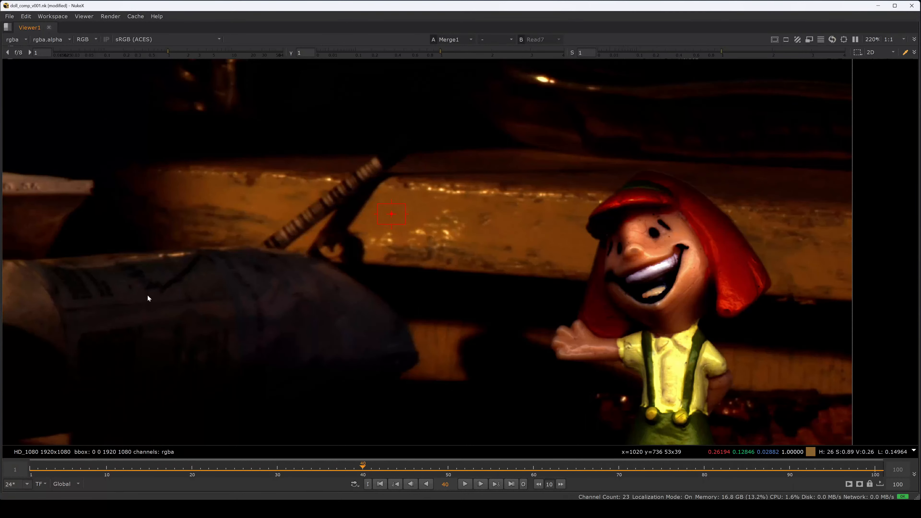
Compare frames 40 and 41 of the composite to examine how the lighting on the background changes against the doll.
{"action": "key", "text": "Right"}
{"action": "key", "text": "Left"}
{"action": "key", "text": "Right"}
{"action": "key", "text": "Left"}
{"action": "key", "text": "Right"}
{"action": "key", "text": "Left"}
{"action": "key", "text": "Right"}
{"action": "key", "text": "Left"}
{"action": "key", "text": "Right"}
{"action": "key", "text": "Left"}
{"action": "key", "text": "Right"}
{"action": "key", "text": "Left"}
{"action": "key", "text": "Right"}
{"action": "key", "text": "Left"}
{"action": "key", "text": "Right"}
{"action": "scroll", "coordinate": [428, 260], "scroll_direction": "down", "scroll_amount": 5}
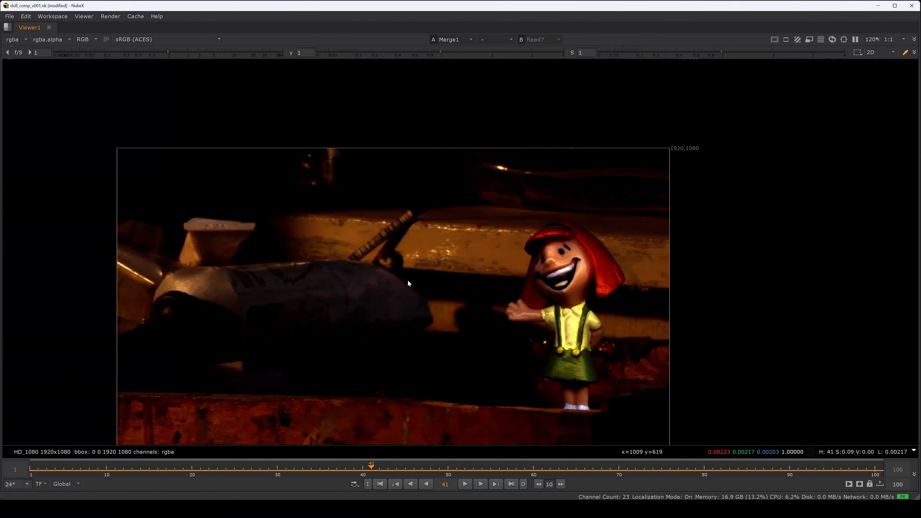
{"action": "key", "text": "Left"}
{"action": "key", "text": "Right"}
{"action": "key", "text": "Left"}
{"action": "key", "text": "Right"}
{"action": "key", "text": "Left"}
{"action": "key", "text": "Right"}
Move the Premult1 node, the mask branch and both merges further down the node graph, leaving a gap below Transform2.
{"action": "key", "text": "space"}
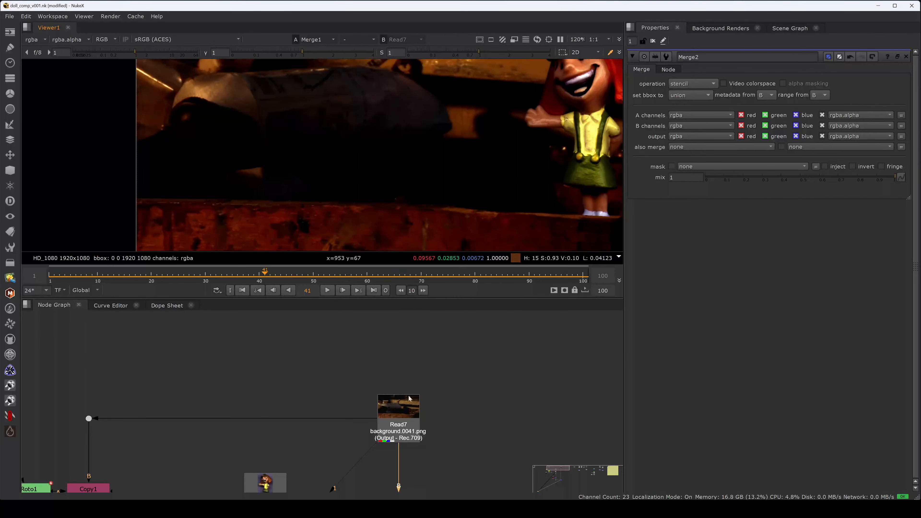
{"action": "middle_click_drag", "start_coordinate": [294, 411], "coordinate": [383, 232]}
{"action": "left_click", "coordinate": [325, 379]}
{"action": "key", "text": "space"}
{"action": "scroll", "coordinate": [261, 228], "scroll_direction": "down", "scroll_amount": 3}
{"action": "left_click_drag", "start_coordinate": [267, 234], "coordinate": [123, 91]}
{"action": "left_click_drag", "start_coordinate": [198, 161], "coordinate": [71, 161]}
{"action": "left_click", "coordinate": [189, 196]}
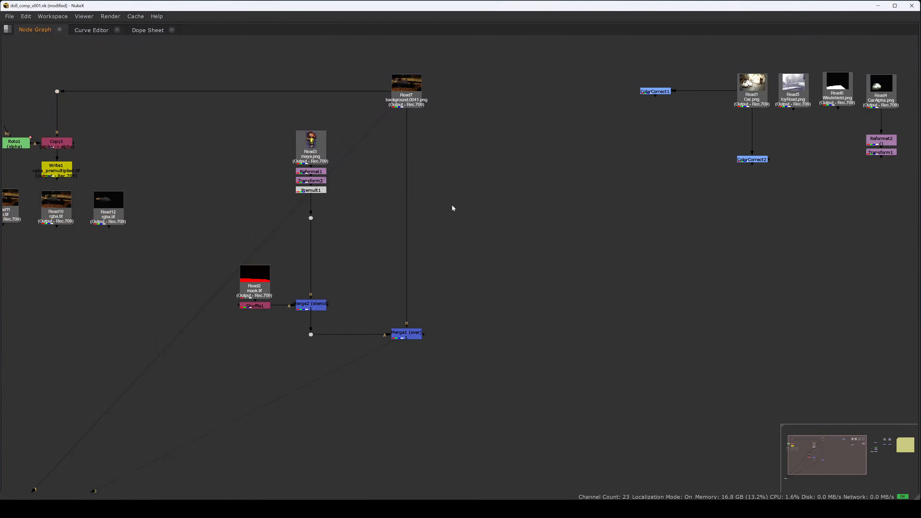
{"action": "left_click_drag", "start_coordinate": [487, 191], "coordinate": [214, 376]}
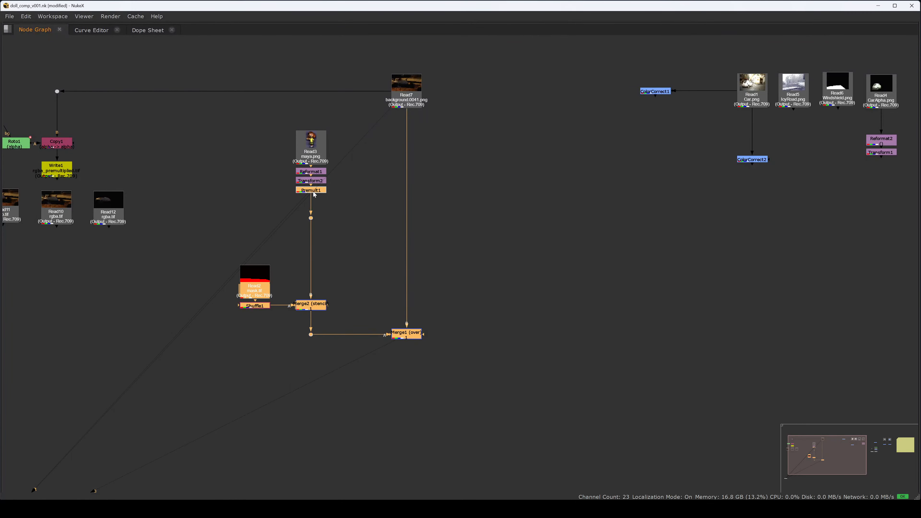
{"action": "left_click_drag", "start_coordinate": [314, 195], "coordinate": [314, 336]}
{"action": "left_click", "coordinate": [304, 267]}
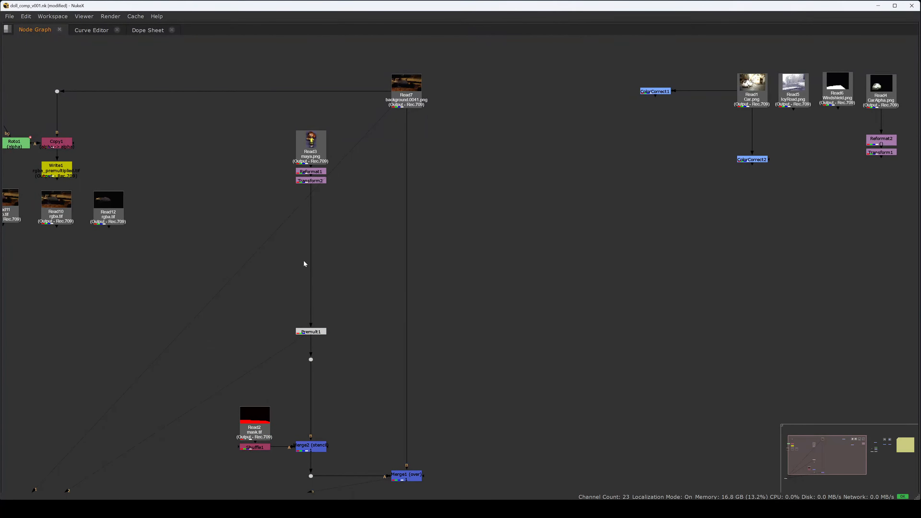
Insert a Grade node between Transform2 and Premult1 in the doll's branch.
{"action": "left_click_drag", "start_coordinate": [306, 263], "coordinate": [313, 262]}
{"action": "key", "text": "space"}
{"action": "middle_click_drag", "start_coordinate": [339, 312], "coordinate": [297, 403]}
{"action": "key", "text": "space"}
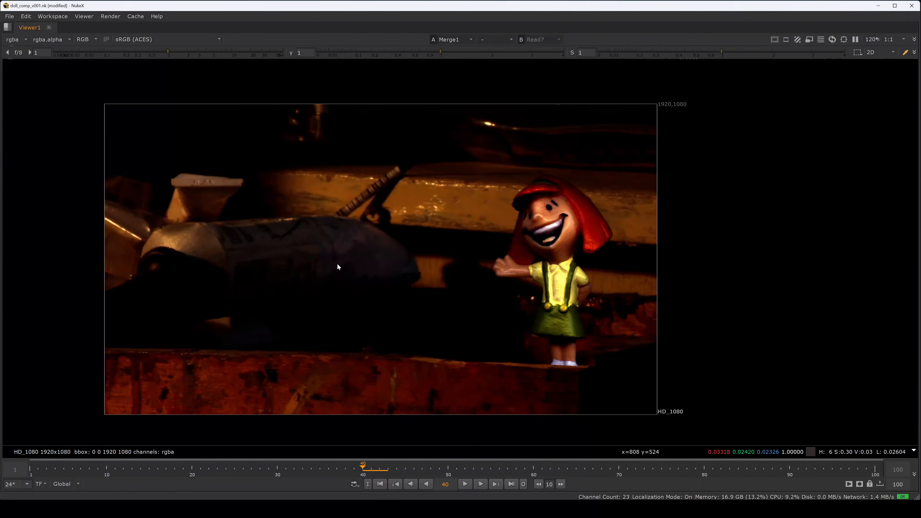
{"action": "key", "text": "space"}
{"action": "key", "text": "f"}
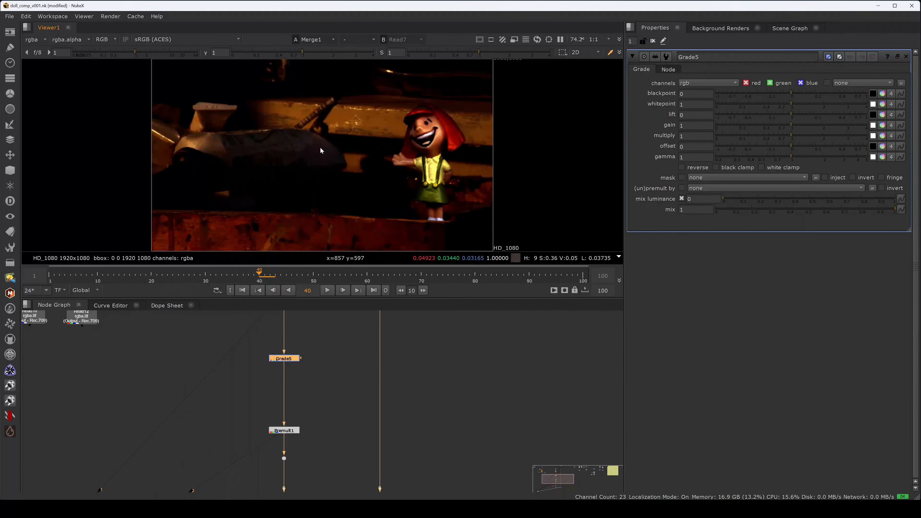
Open the Grade node's properties in a floating window and place it over the enlarged viewer, clear of the doll.
{"action": "double_click", "coordinate": [293, 359], "text": "ctrl"}
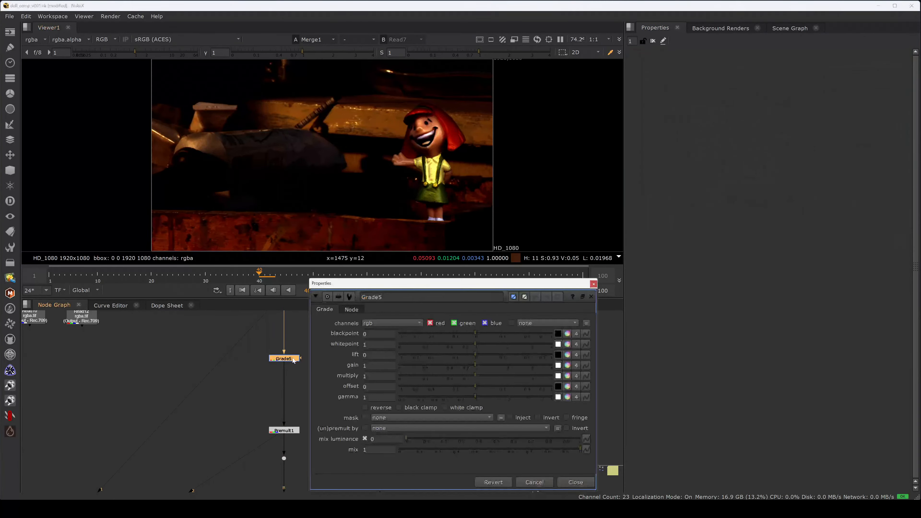
{"action": "key", "text": "space"}
{"action": "left_click_drag", "start_coordinate": [412, 285], "coordinate": [162, 226]}
{"action": "scroll", "coordinate": [382, 175], "scroll_direction": "down", "scroll_amount": 4}
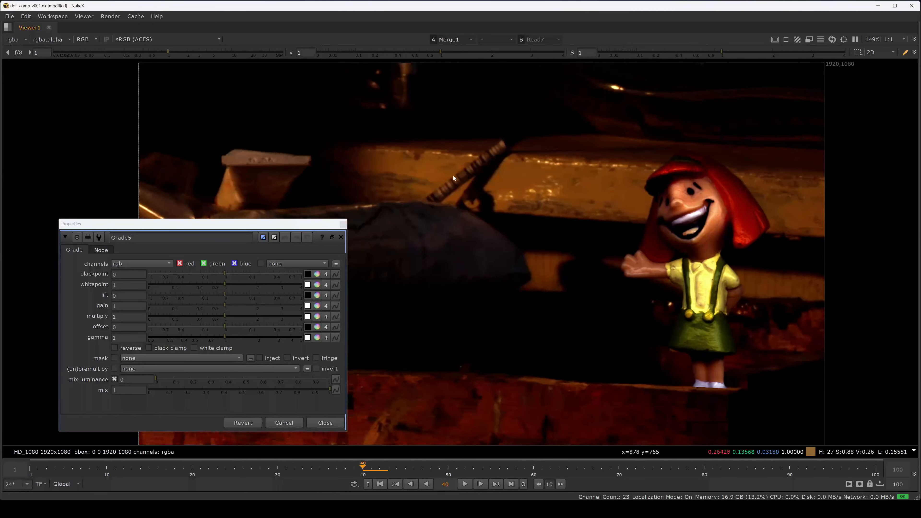
{"action": "left_click_drag", "start_coordinate": [305, 226], "coordinate": [245, 159]}
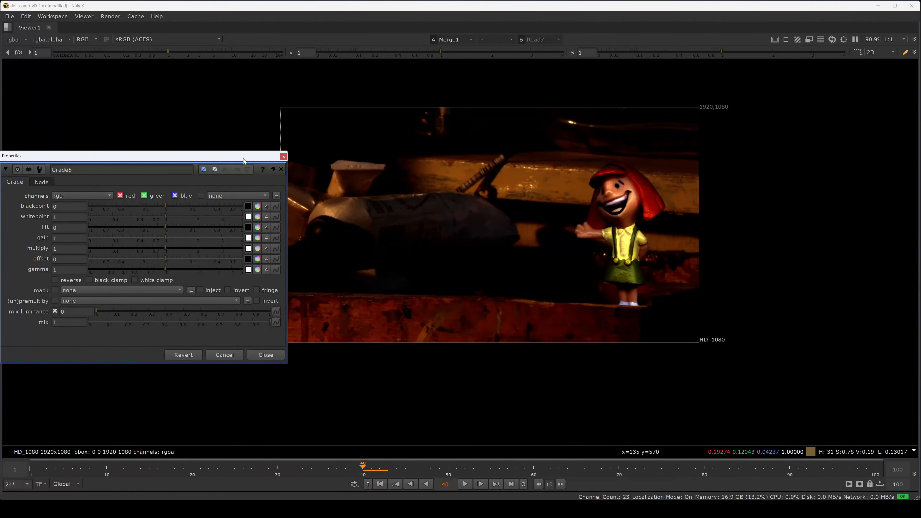
Set keyframes on the Grade's whitepoint and gain at frame 40.
{"action": "right_click", "coordinate": [80, 220]}
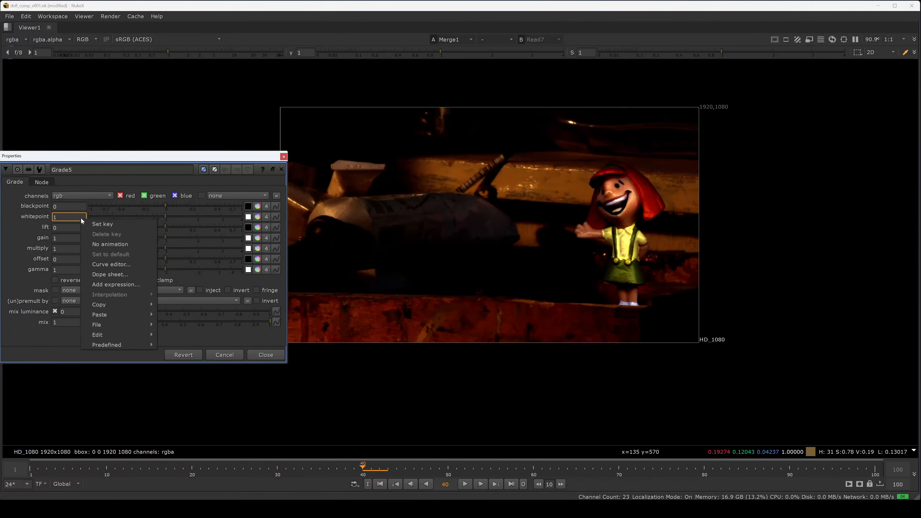
{"action": "left_click", "coordinate": [90, 224]}
{"action": "right_click", "coordinate": [75, 238]}
{"action": "left_click", "coordinate": [86, 243]}
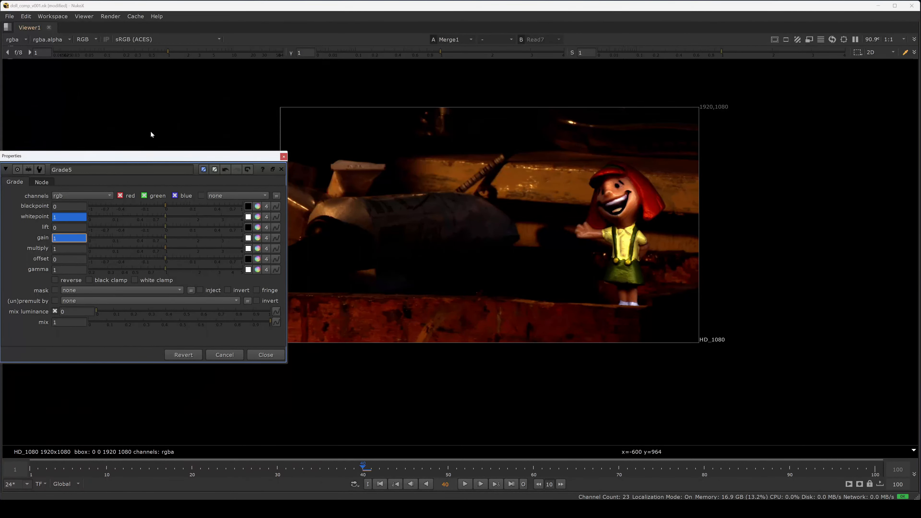
{"action": "left_click", "coordinate": [147, 139]}
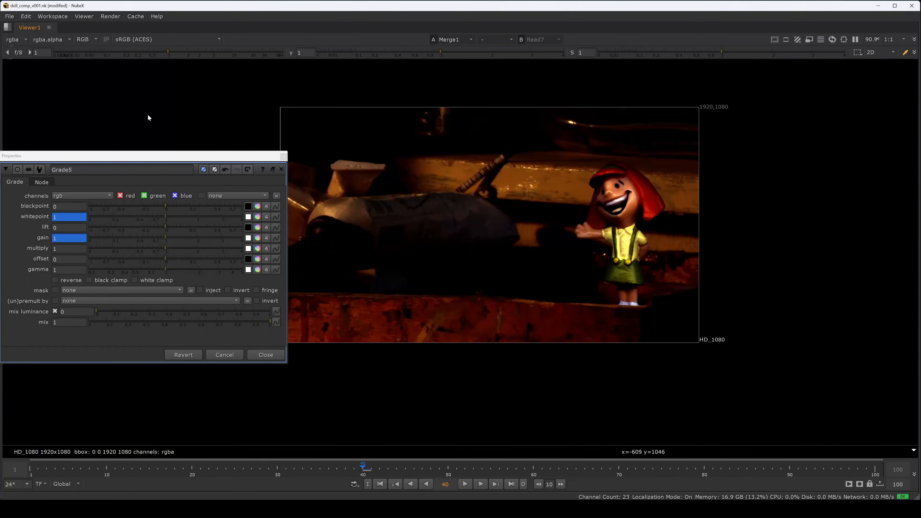
Compare frames 40 and 41, and key the Grade's whitepoint at 1.1 on frame 41.
{"action": "key", "text": "Right"}
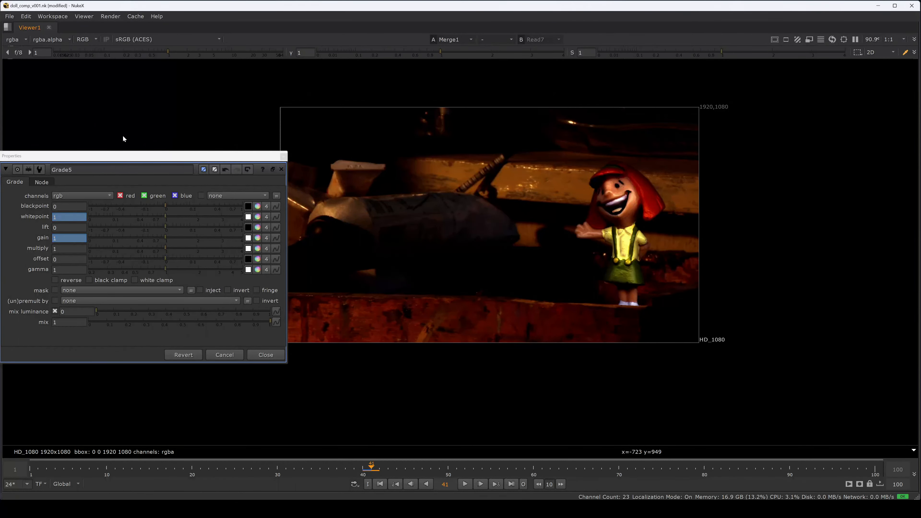
{"action": "key", "text": "Left"}
{"action": "key", "text": "Right"}
{"action": "key", "text": "Left"}
{"action": "key", "text": "Right"}
{"action": "left_click", "coordinate": [66, 217]}
{"action": "type", "text": ".1"}
Compare the doll's brightness against the background on frames 40 and 41, and go on to frame 43.
{"action": "key", "text": "Left"}
{"action": "key", "text": "Right"}
{"action": "key", "text": "Left"}
{"action": "key", "text": "Right"}
{"action": "key", "text": "Left"}
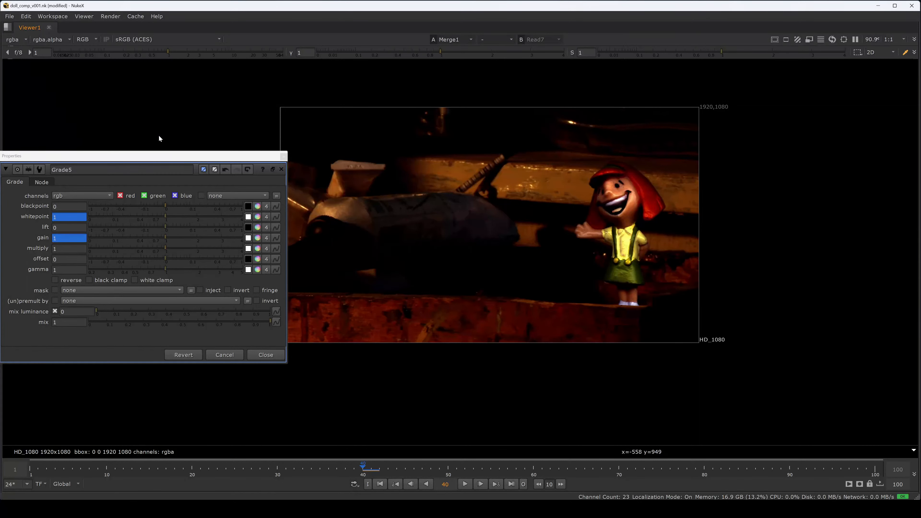
{"action": "key", "text": "Right"}
{"action": "key", "text": "Left"}
{"action": "key", "text": "Right"}
{"action": "key", "text": "Left"}
{"action": "key", "text": "Right"}
{"action": "key", "text": "Left"}
{"action": "key", "text": "Right"}
{"action": "key", "text": "Left"}
{"action": "key", "text": "Right"}
{"action": "key", "text": "Right"}
{"action": "key", "text": "Right"}
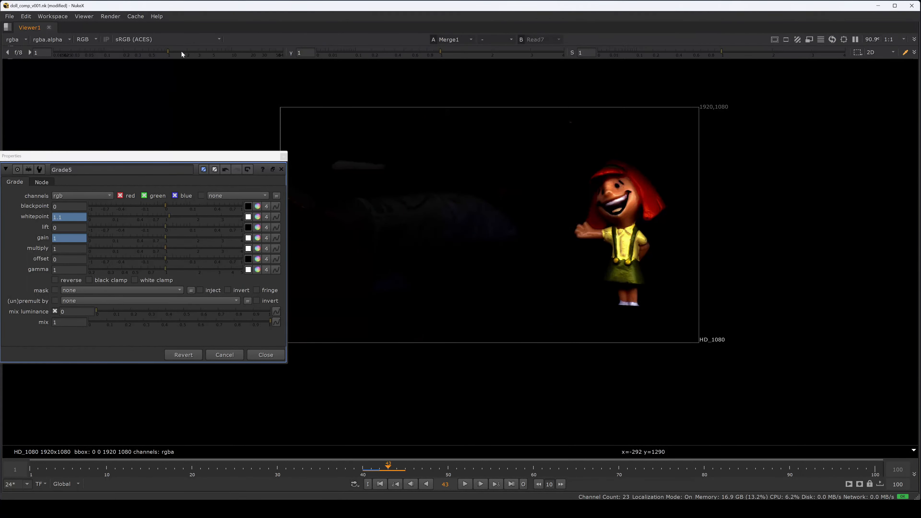
Examine the dark areas of frame 43 with a raised viewer gain, and reset the gain.
{"action": "left_click_drag", "start_coordinate": [180, 51], "coordinate": [226, 54]}
{"action": "left_click", "coordinate": [218, 52], "text": "ctrl"}
{"action": "left_click_drag", "start_coordinate": [173, 49], "coordinate": [222, 53]}
{"action": "left_click", "coordinate": [181, 54], "text": "ctrl"}
Raise the viewer gain to 3.6 on frame 40 and sample the blacks under the doll's skirt and in the background.
{"action": "key", "text": "alt+Left"}
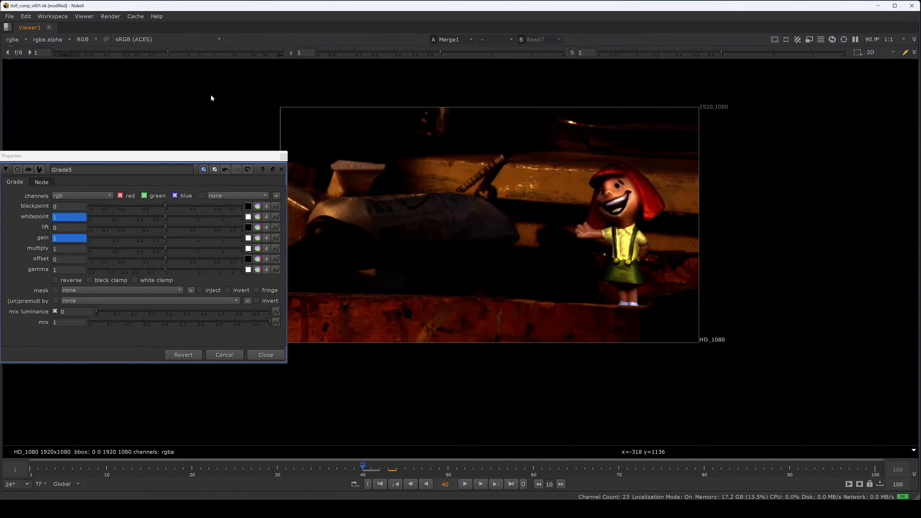
{"action": "left_click_drag", "start_coordinate": [177, 52], "coordinate": [204, 54]}
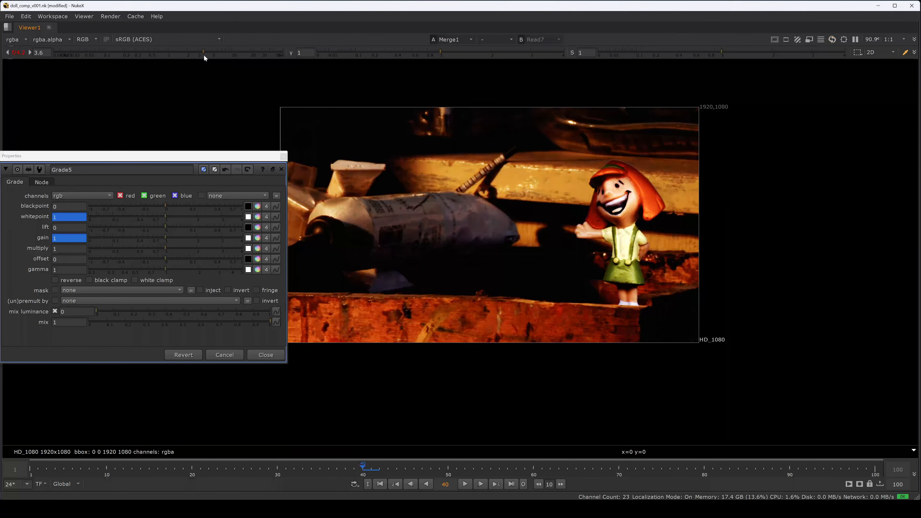
{"action": "scroll", "coordinate": [528, 265], "scroll_direction": "up", "scroll_amount": 3}
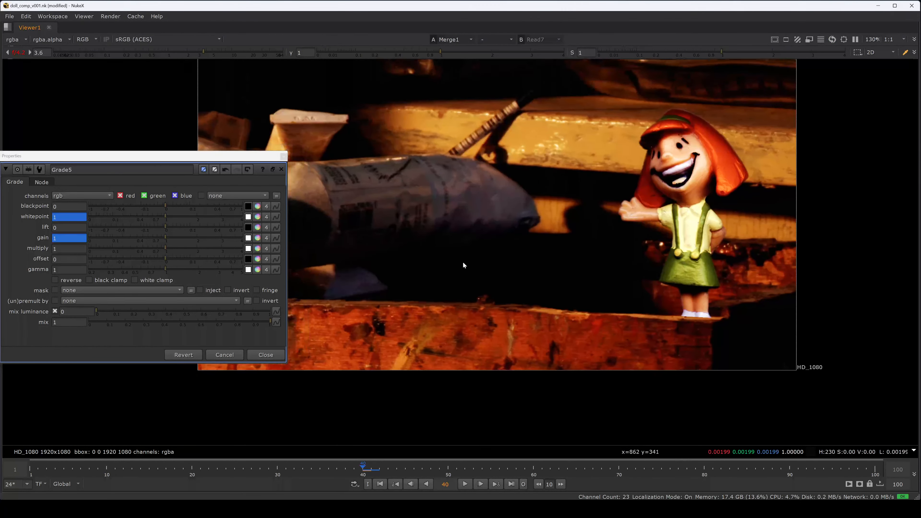
{"action": "scroll", "coordinate": [686, 292], "scroll_direction": "up", "scroll_amount": 3}
{"action": "left_click_drag", "start_coordinate": [700, 287], "coordinate": [693, 289], "text": "ctrl"}
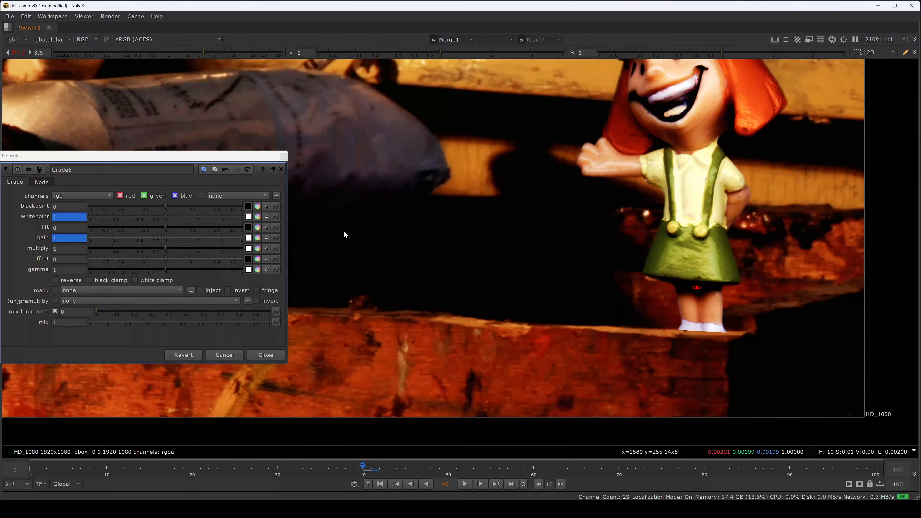
{"action": "left_click_drag", "start_coordinate": [538, 217], "coordinate": [525, 225], "text": "ctrl"}
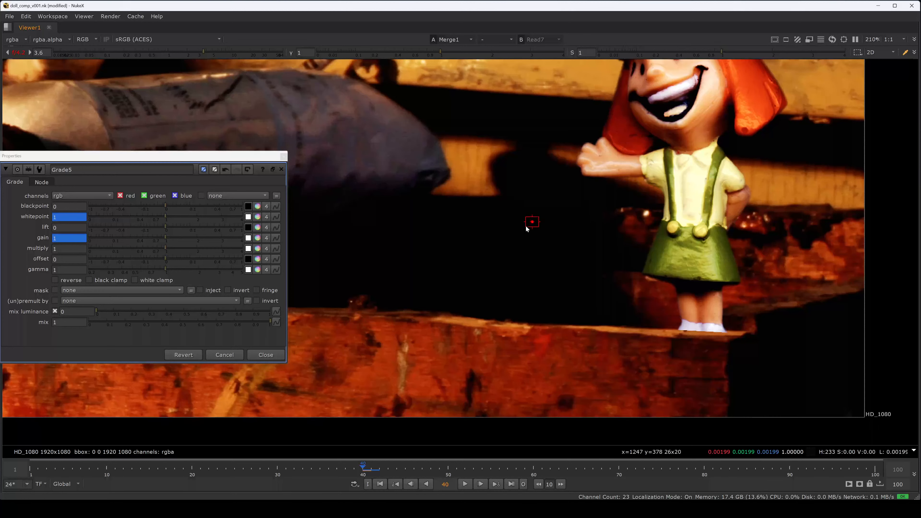
{"action": "left_click_drag", "start_coordinate": [701, 286], "coordinate": [692, 290], "text": "ctrl"}
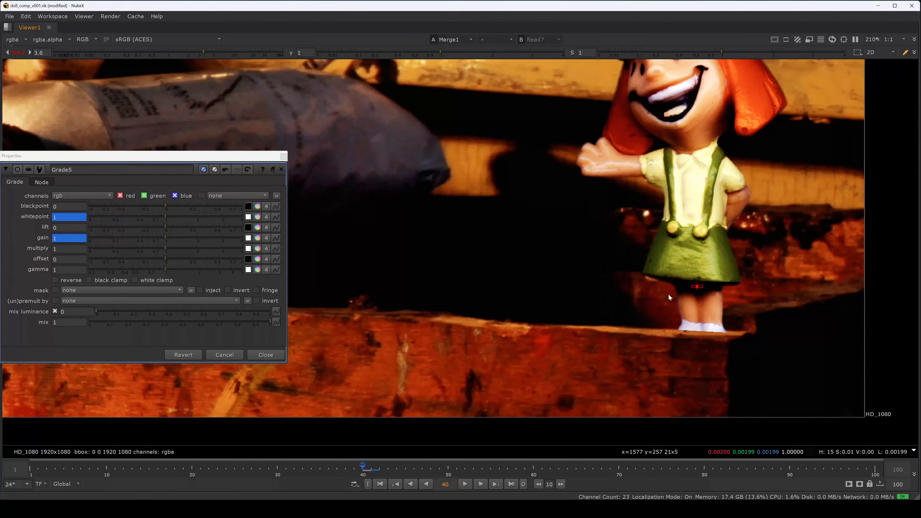
{"action": "right_click", "coordinate": [539, 275], "text": "ctrl"}
{"action": "key", "text": "ctrl+1"}
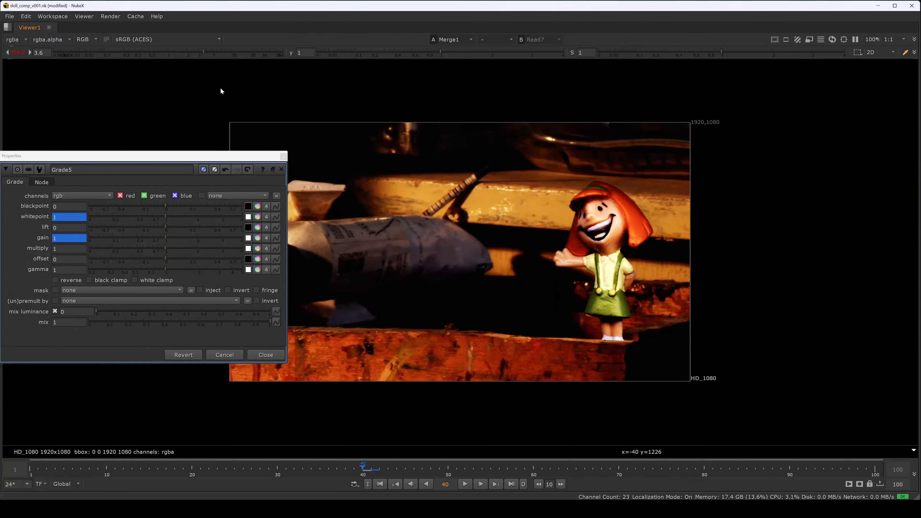
Key the Grade's whitepoint at 1.68 on frame 43 and close its properties.
{"action": "key", "text": "Right"}
{"action": "key", "text": "Right"}
{"action": "key", "text": "Right"}
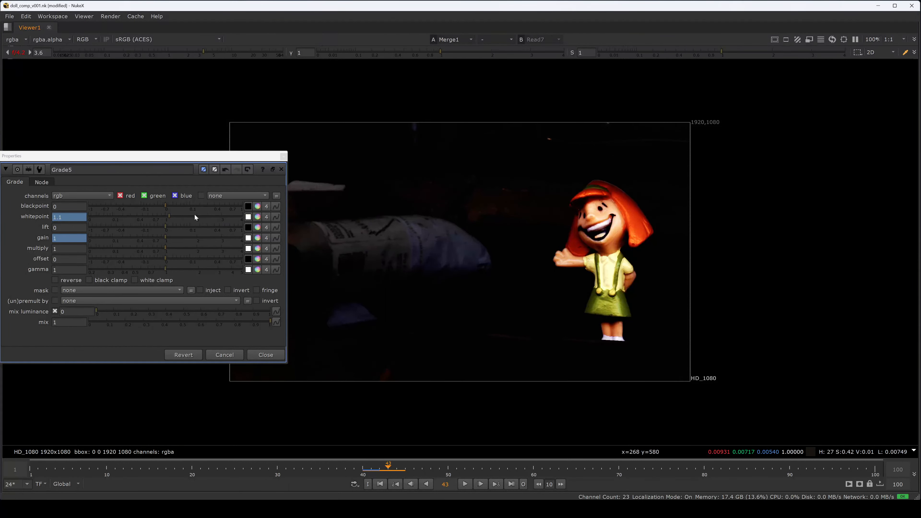
{"action": "left_click_drag", "start_coordinate": [174, 215], "coordinate": [200, 218]}
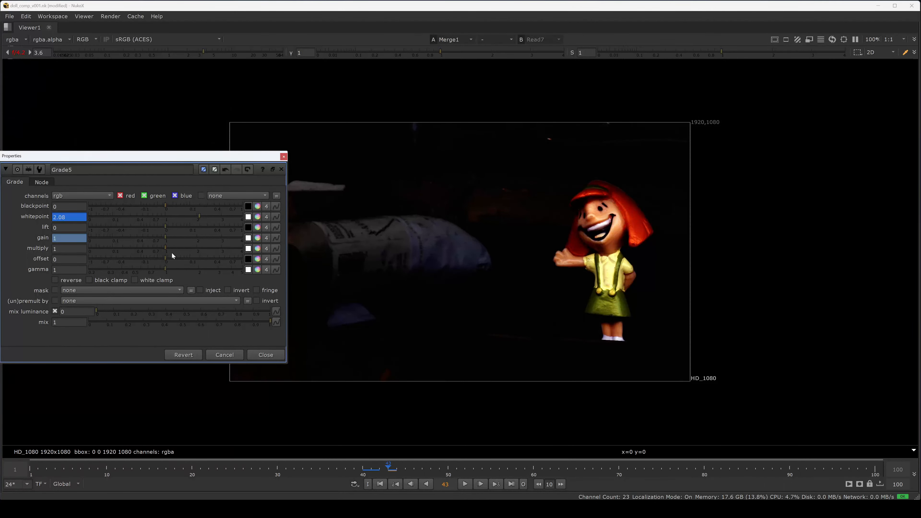
{"action": "left_click_drag", "start_coordinate": [190, 220], "coordinate": [188, 218]}
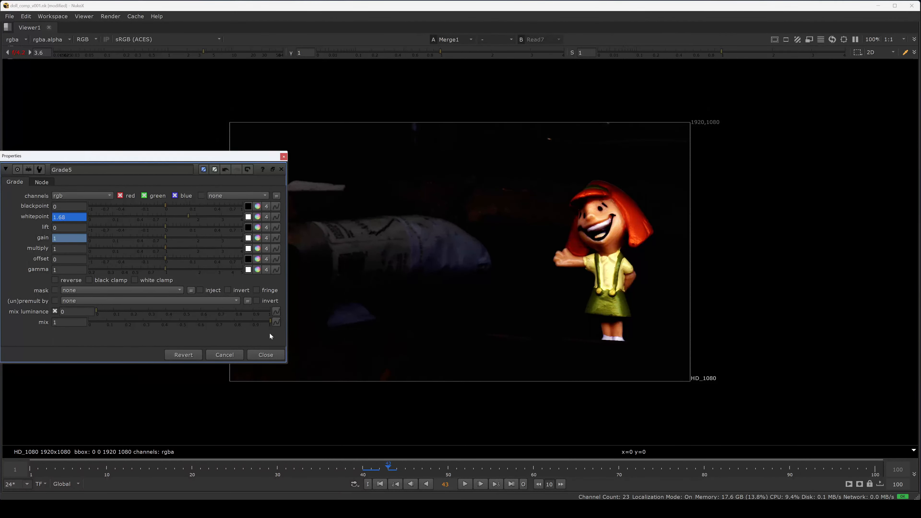
{"action": "left_click", "coordinate": [265, 355]}
Insert a ColorCorrect node between Transform2 and the Grade node.
{"action": "key", "text": "space"}
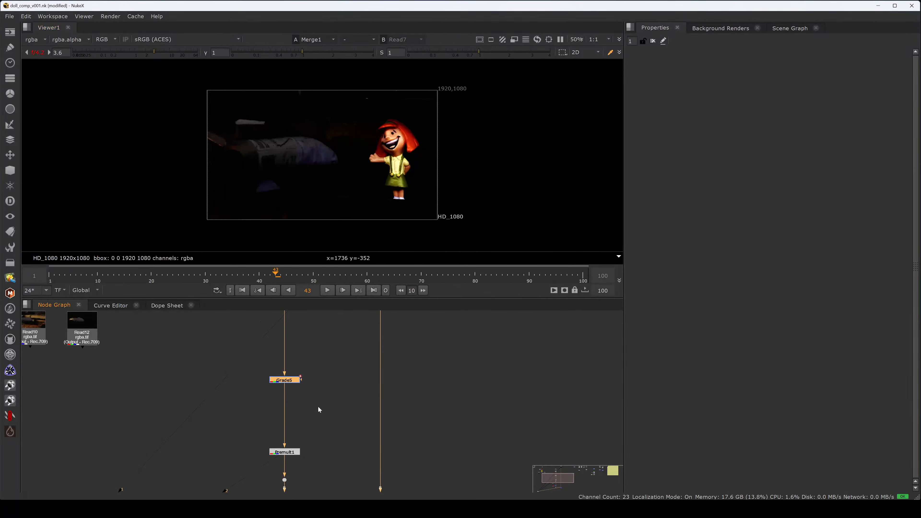
{"action": "middle_click_drag", "start_coordinate": [318, 407], "coordinate": [316, 422]}
{"action": "left_click", "coordinate": [310, 377]}
{"action": "key", "text": "c"}
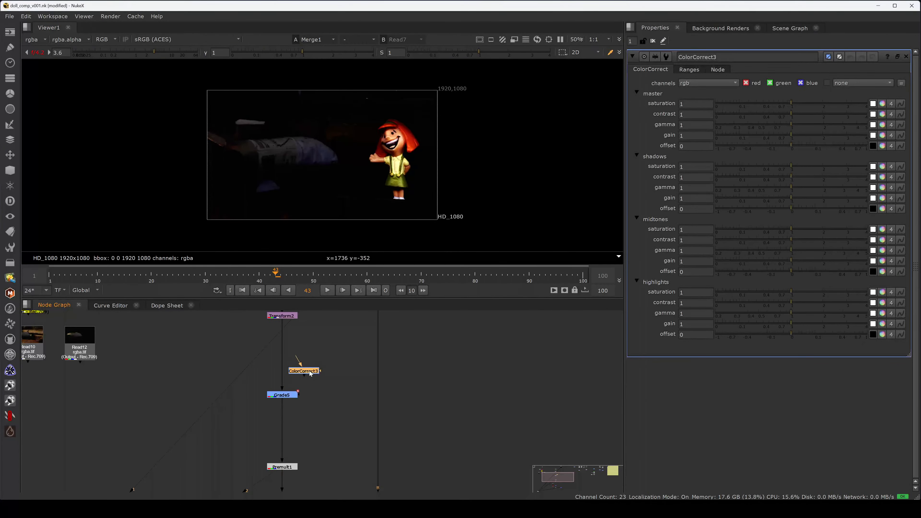
{"action": "left_click_drag", "start_coordinate": [303, 370], "coordinate": [283, 386]}
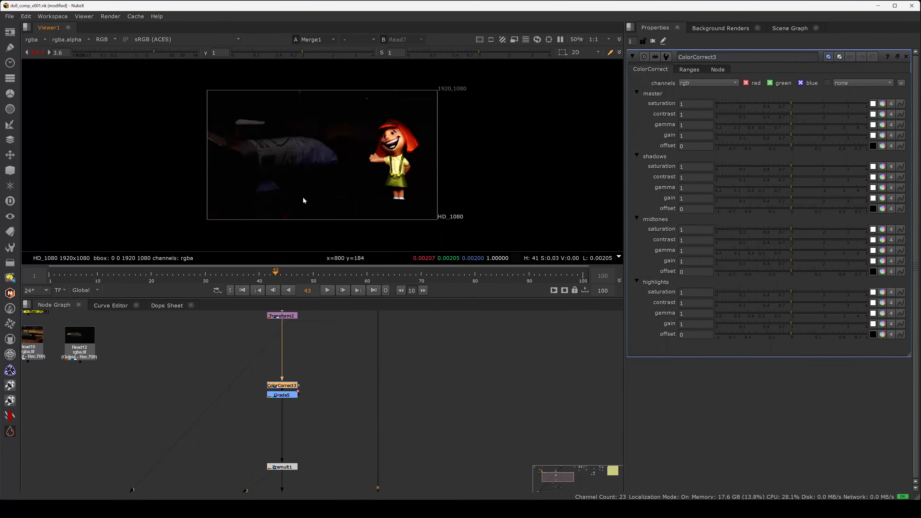
Set a keyframe on the ColorCorrect's master contrast at frame 40.
{"action": "key", "text": "Left"}
{"action": "left_click", "coordinate": [313, 365]}
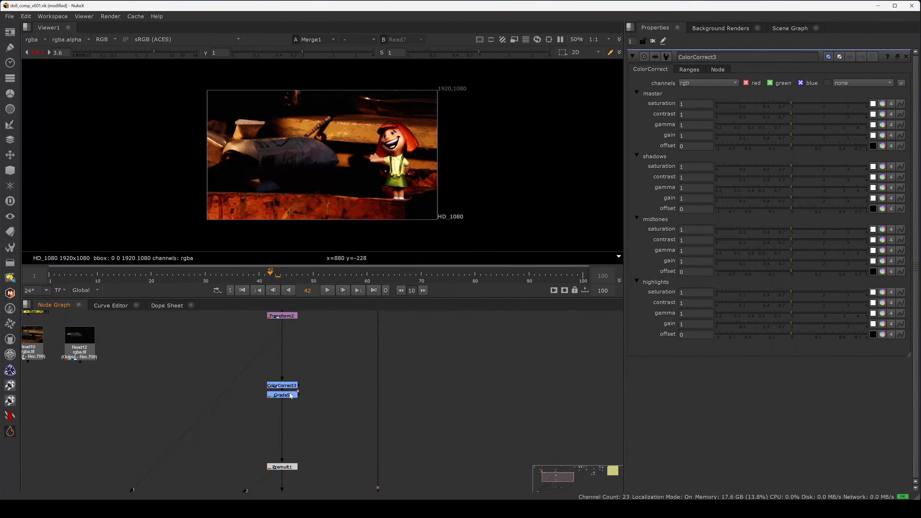
{"action": "key", "text": "Left"}
{"action": "key", "text": "Left"}
{"action": "key", "text": "Left"}
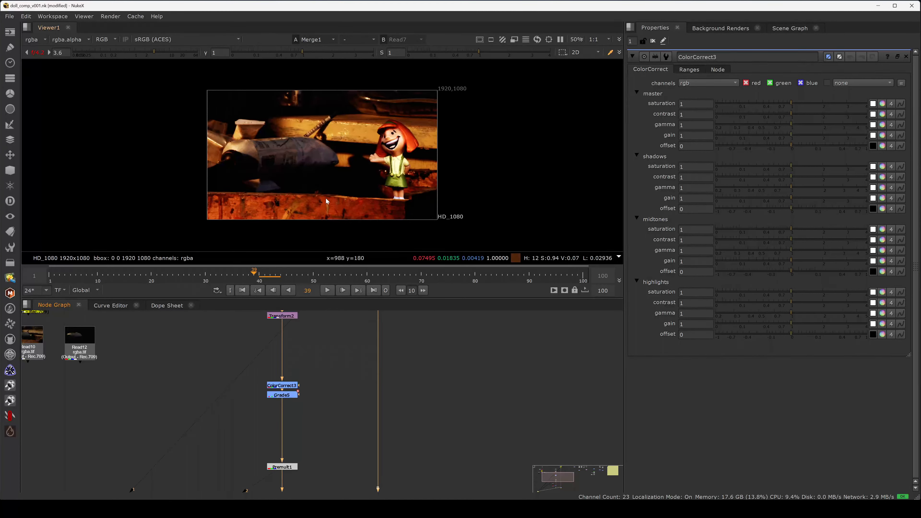
{"action": "key", "text": "Right"}
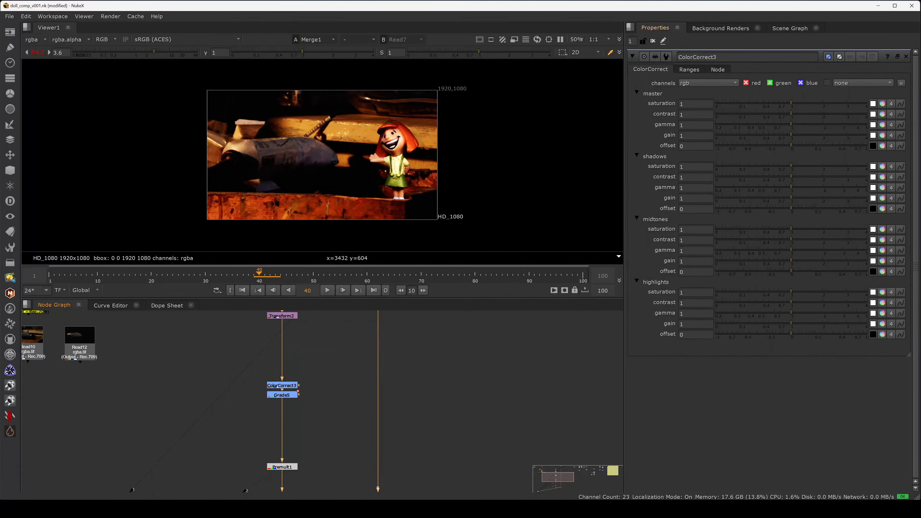
{"action": "right_click", "coordinate": [697, 115]}
{"action": "left_click", "coordinate": [705, 119]}
Key the ColorCorrect's master contrast at 0.46 on frame 43.
{"action": "key", "text": "Right"}
{"action": "key", "text": "Right"}
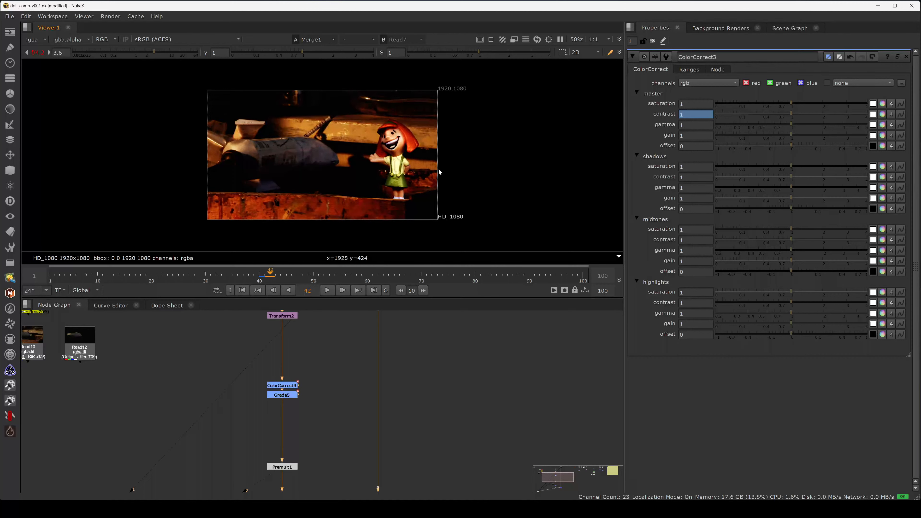
{"action": "key", "text": "Right"}
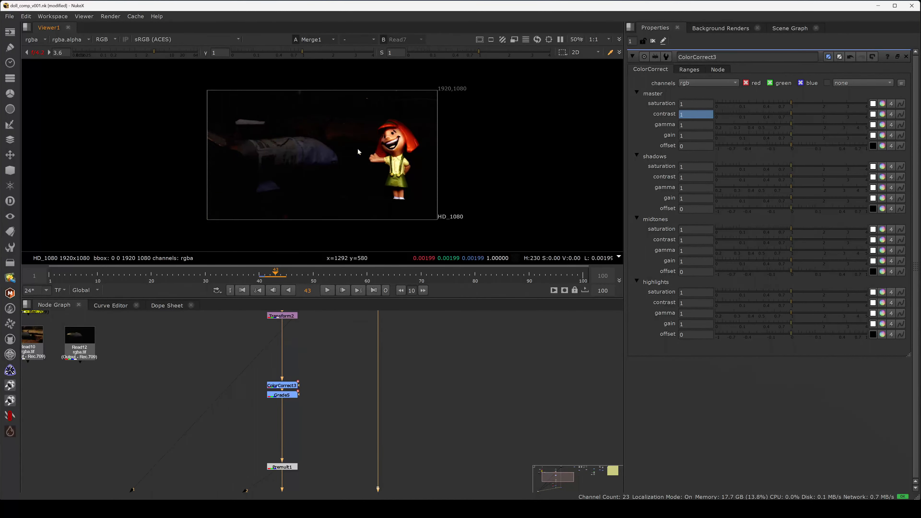
{"action": "left_click_drag", "start_coordinate": [787, 115], "coordinate": [774, 112]}
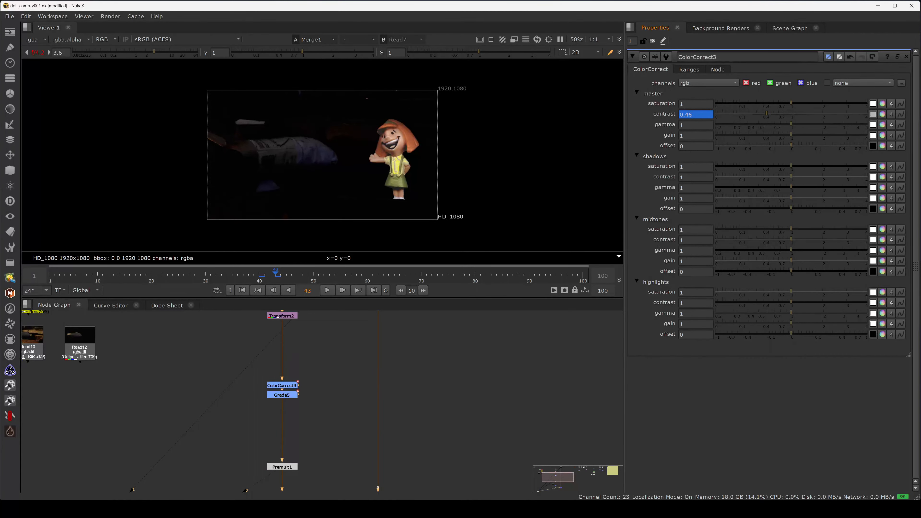
Set the ColorCorrect's master contrast to 0.5 on frame 43.
{"action": "left_click", "coordinate": [692, 114]}
{"action": "left_click_drag", "start_coordinate": [692, 115], "coordinate": [685, 114]}
{"action": "type", "text": "5"}
Set the Grade's whitepoint to 5 and its gain to 0.3 on frame 43.
{"action": "double_click", "coordinate": [292, 395]}
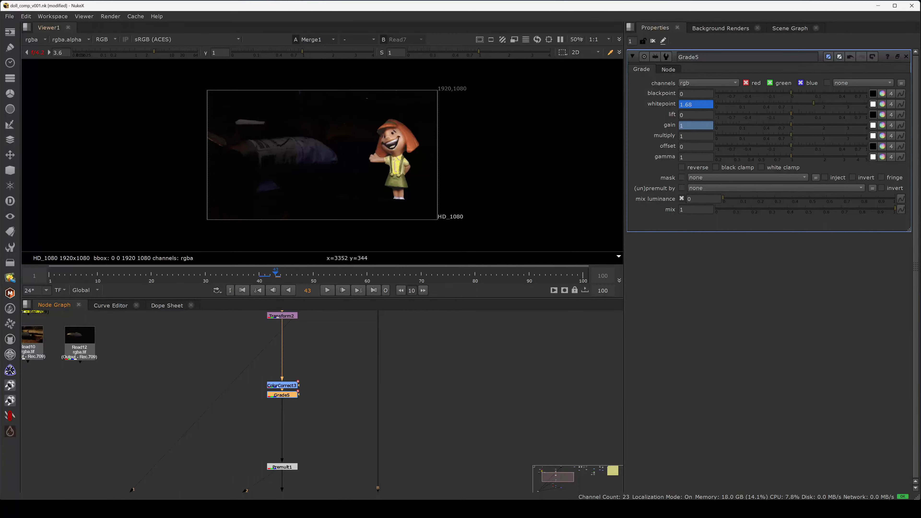
{"action": "left_click_drag", "start_coordinate": [830, 103], "coordinate": [872, 109]}
{"action": "type", "text": "5"}
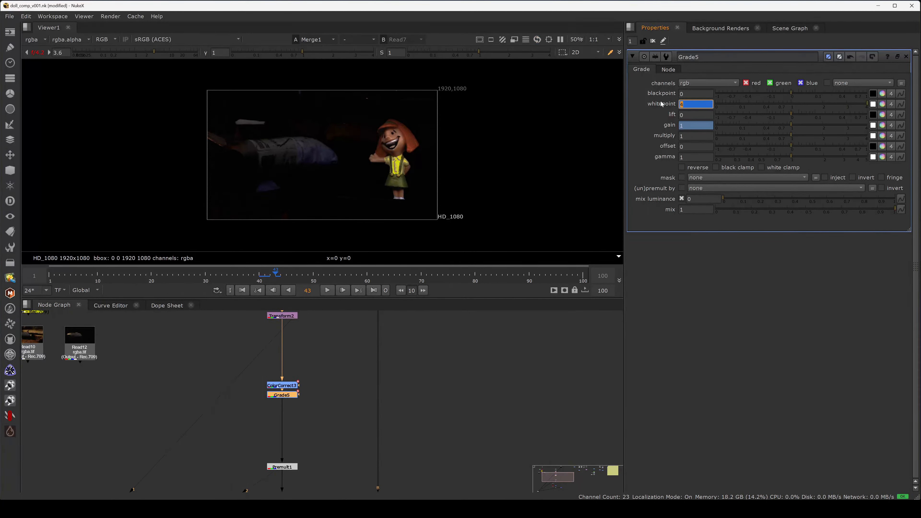
{"action": "double_click", "coordinate": [683, 126]}
{"action": "type", "text": ".9"}
{"action": "key", "text": "Return"}
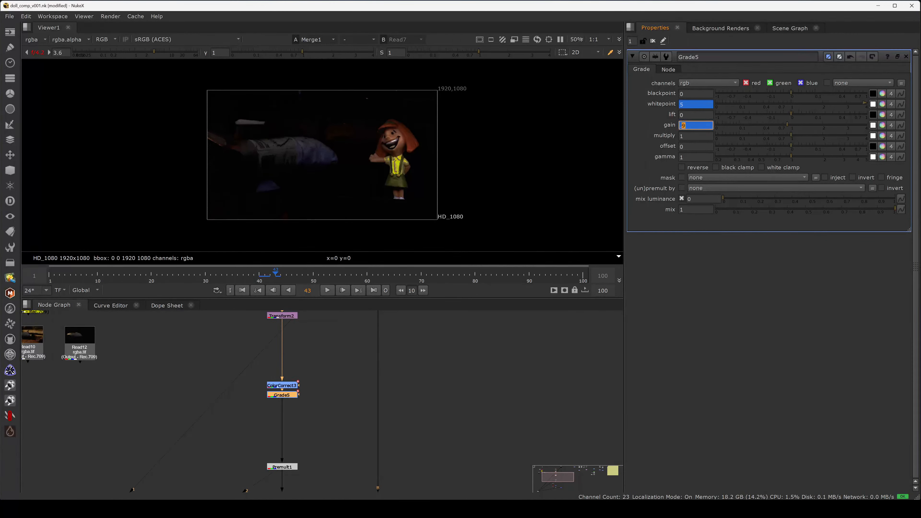
{"action": "key", "text": "Down"}
{"action": "key", "text": "Down"}
{"action": "key", "text": "Down"}
{"action": "key", "text": "Down"}
{"action": "key", "text": "Down"}
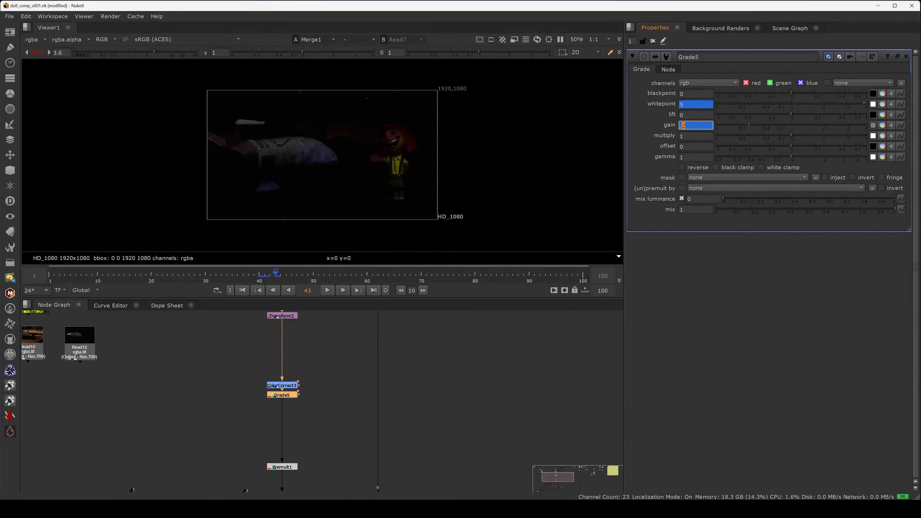
{"action": "key", "text": "Up"}
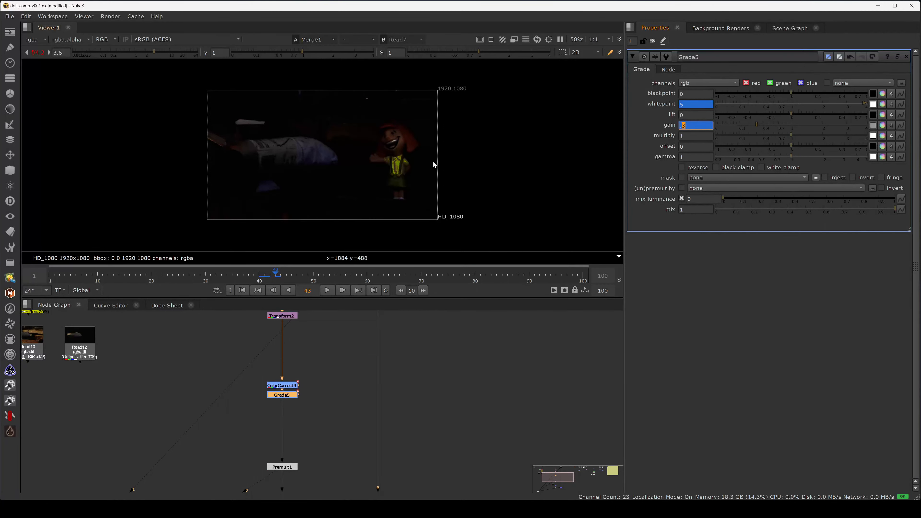
Compare the doll with the background in the individual colour channels and set the Grade's whitepoint to 8 on frame 43.
{"action": "scroll", "coordinate": [369, 174], "scroll_direction": "up", "scroll_amount": 1}
{"action": "key", "text": "r"}
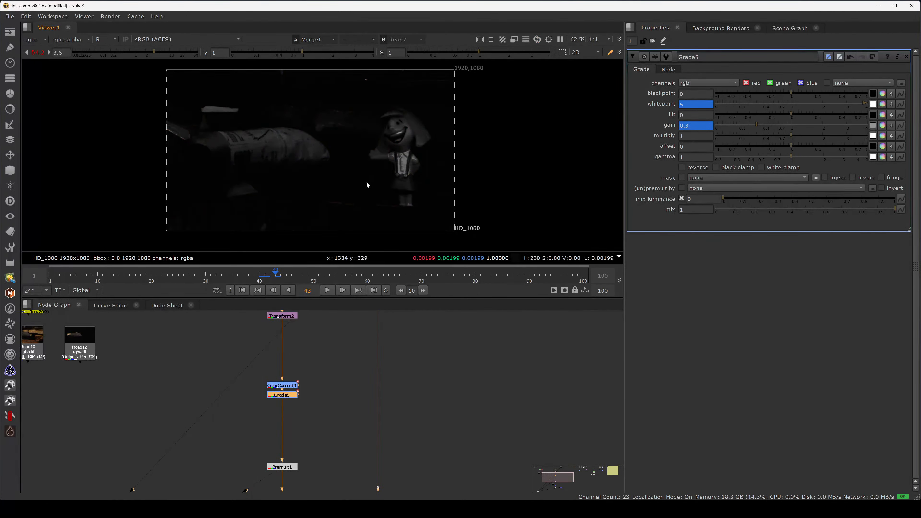
{"action": "key", "text": "g"}
{"action": "key", "text": "b"}
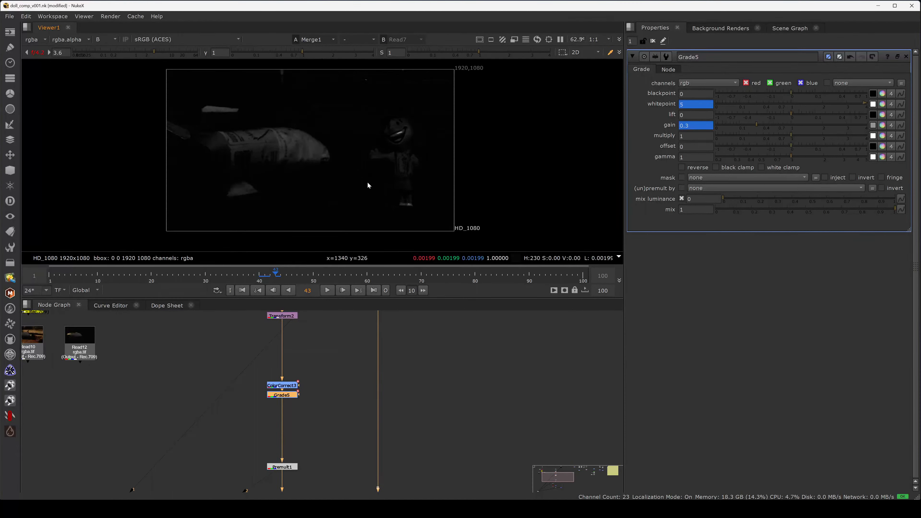
{"action": "key", "text": "r"}
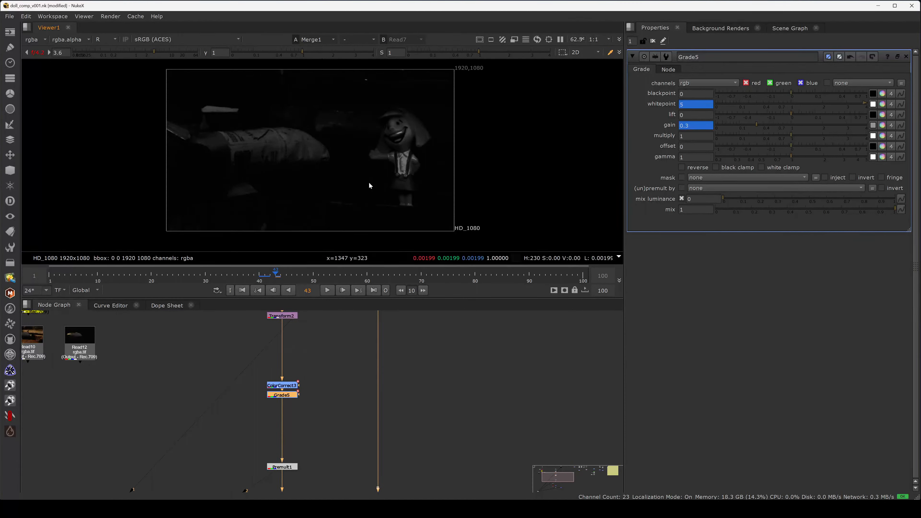
{"action": "left_click", "coordinate": [692, 104]}
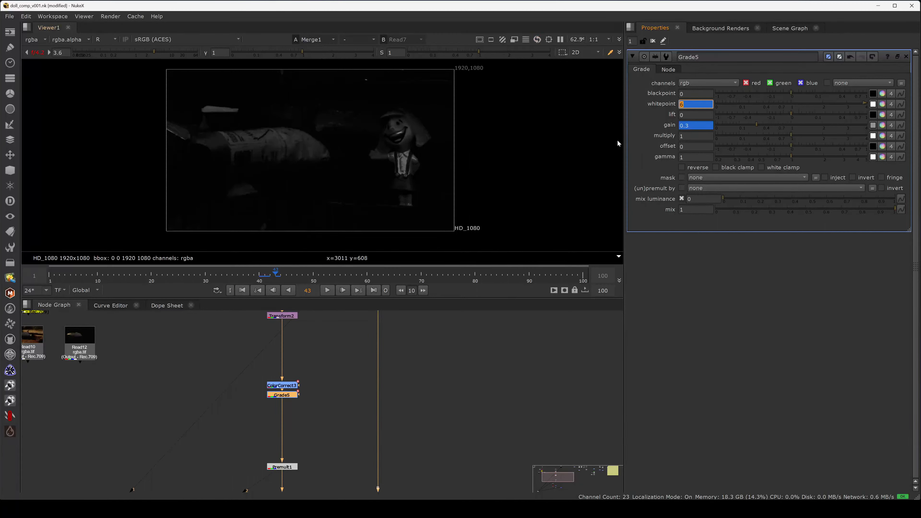
{"action": "type", "text": "7gr"}
{"action": "left_click_drag", "start_coordinate": [688, 105], "coordinate": [627, 102]}
{"action": "left_click", "coordinate": [344, 161]}
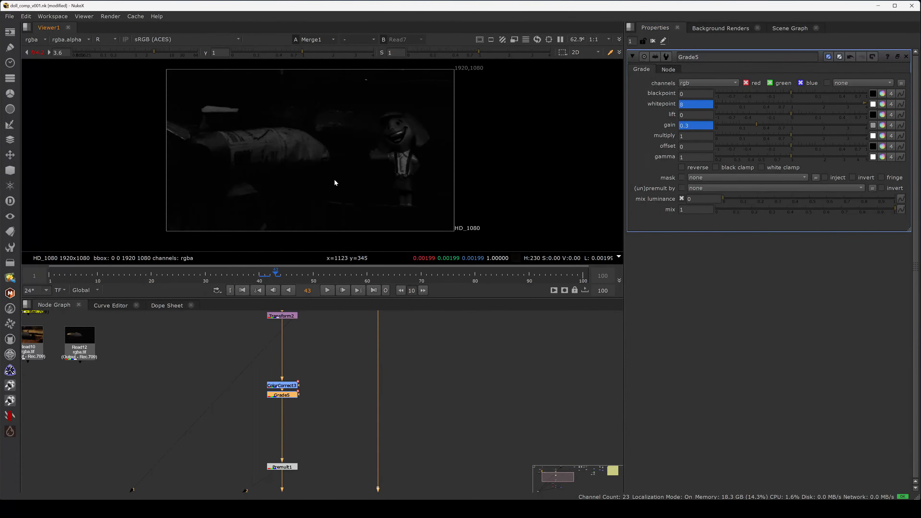
{"action": "key", "text": "b"}
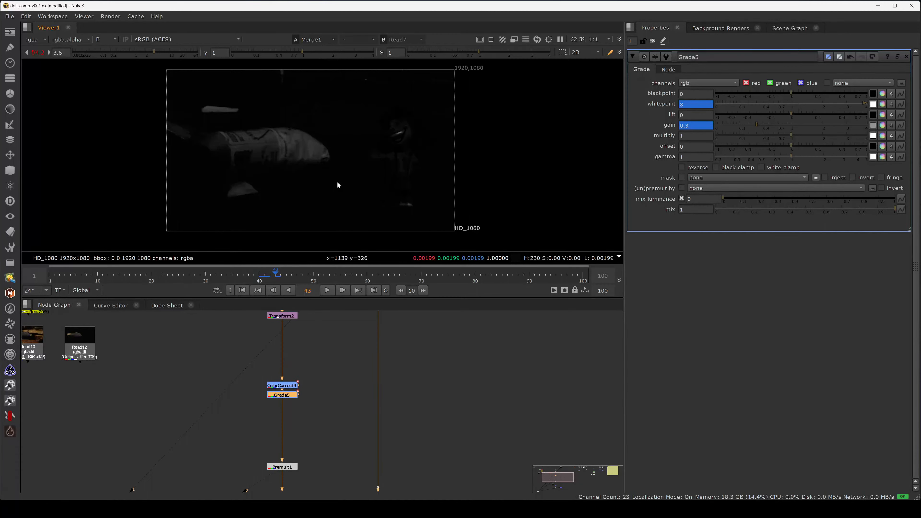
{"action": "key", "text": "b"}
{"action": "left_click", "coordinate": [318, 359]}
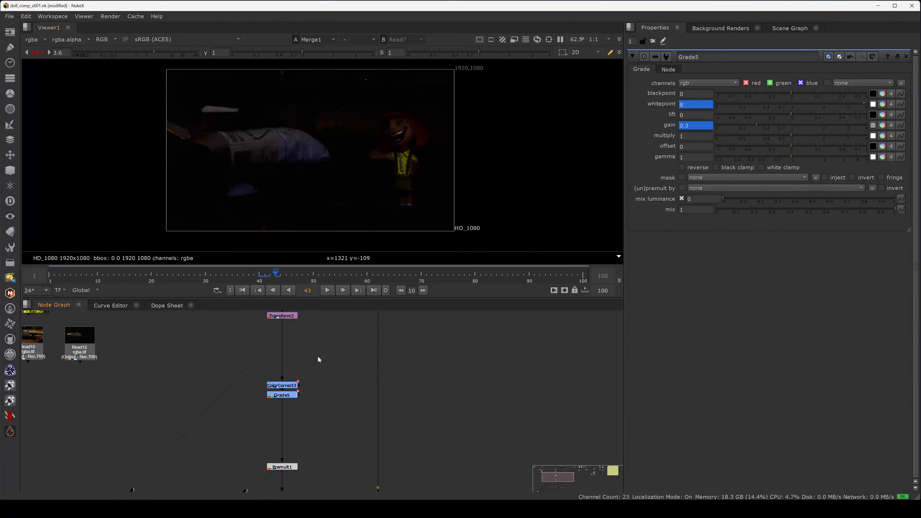
Key the ColorCorrect's highlights contrast at 0.25 on frame 43.
{"action": "left_click", "coordinate": [282, 386]}
{"action": "double_click", "coordinate": [281, 385]}
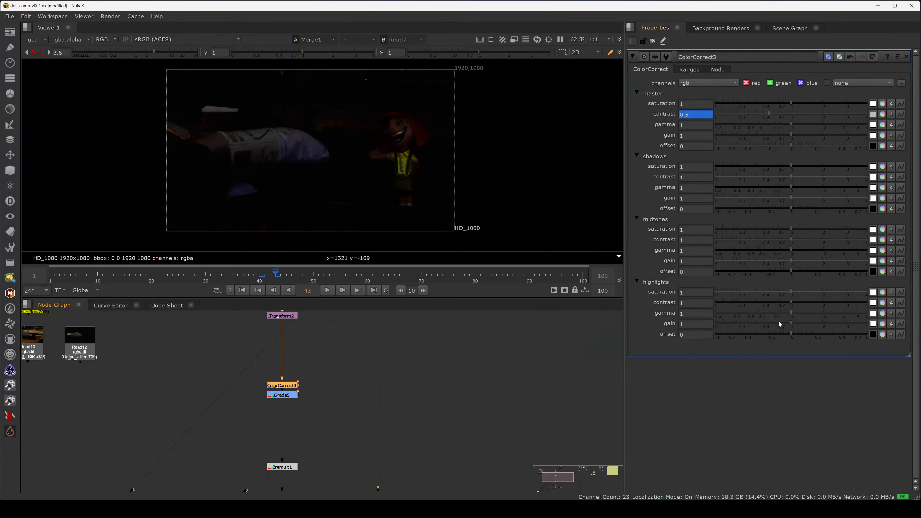
{"action": "left_click_drag", "start_coordinate": [774, 321], "coordinate": [758, 302]}
{"action": "key", "text": "ctrl+z"}
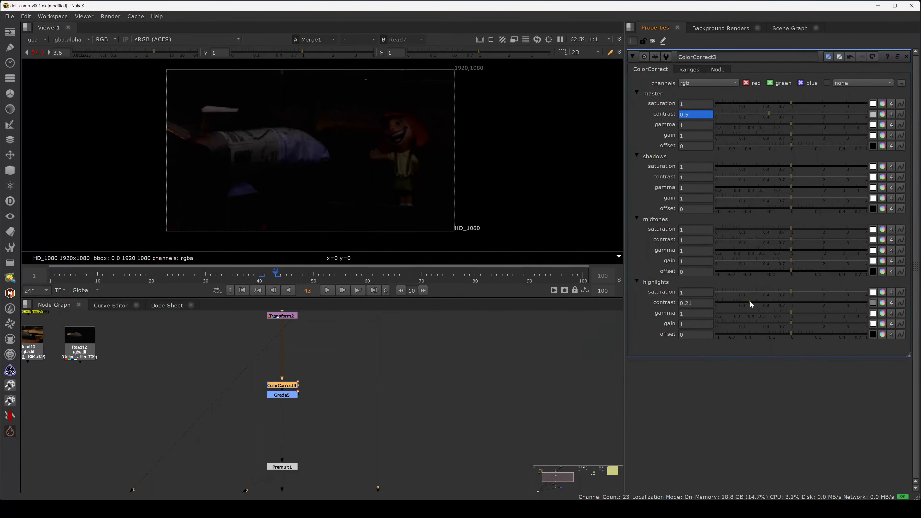
{"action": "right_click", "coordinate": [703, 303]}
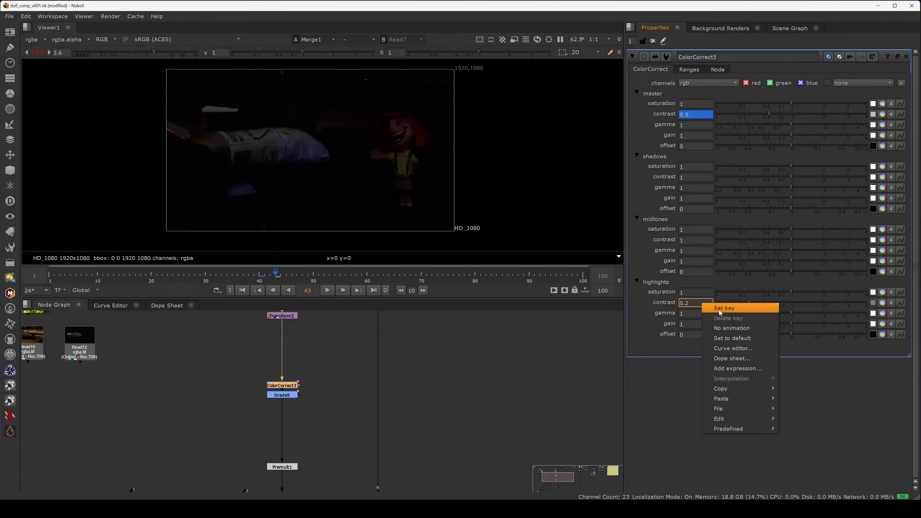
{"action": "left_click", "coordinate": [719, 309]}
{"action": "mouse_move", "coordinate": [749, 303]}
{"action": "left_mouse_down"}
{"action": "mouse_move", "coordinate": [789, 302]}
{"action": "mouse_move", "coordinate": [754, 305]}
{"action": "left_mouse_up"}
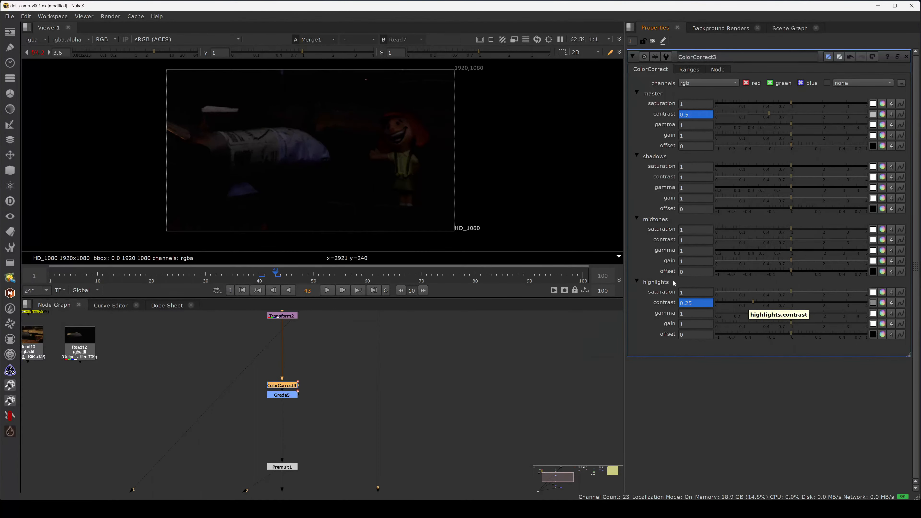
Compare the neighbouring frames and set the ColorCorrect's highlights contrast to 0.62 on frame 44.
{"action": "scroll", "coordinate": [406, 159], "scroll_direction": "up", "scroll_amount": 4}
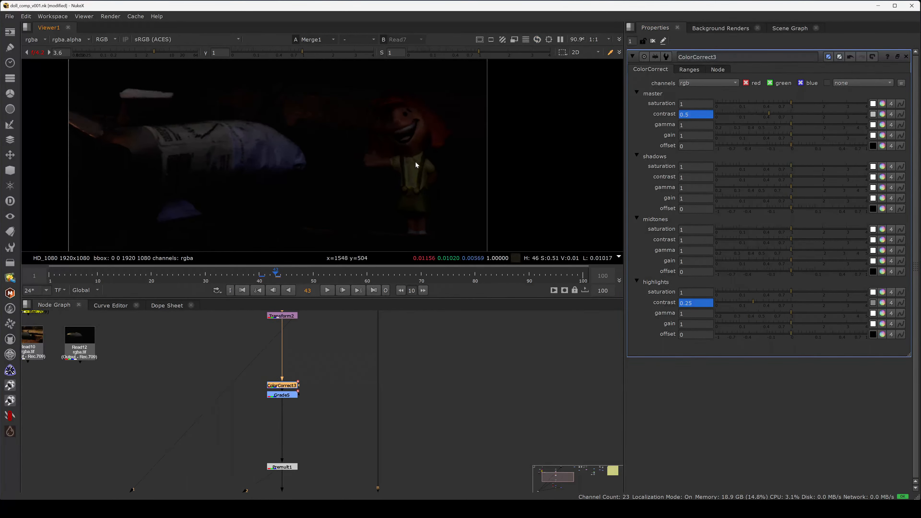
{"action": "left_click", "coordinate": [270, 275]}
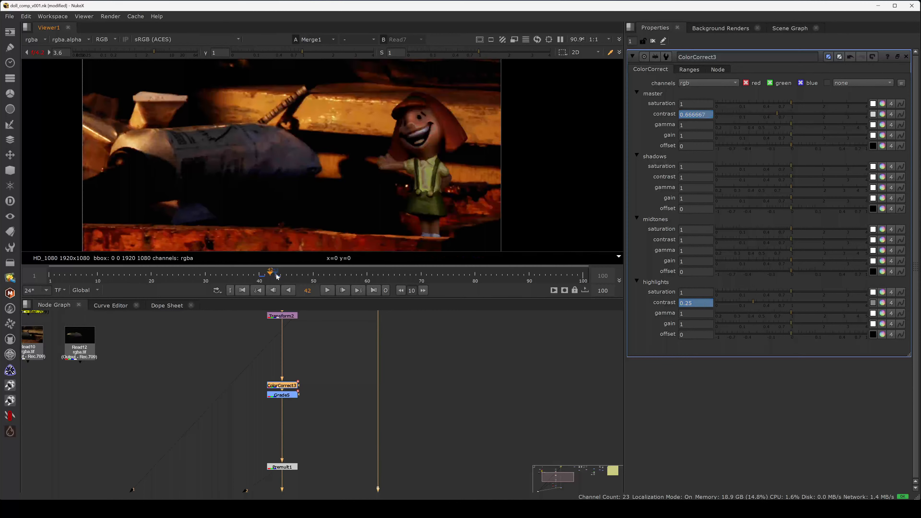
{"action": "left_click", "coordinate": [282, 277]}
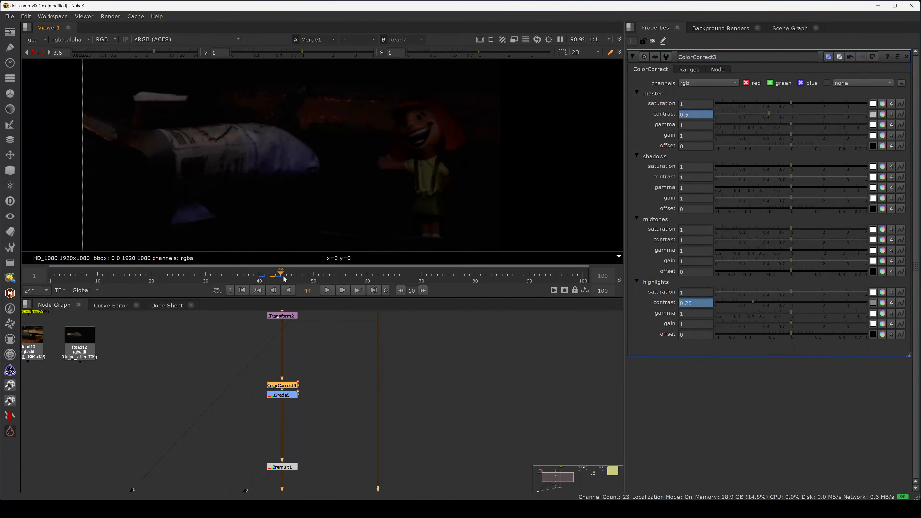
{"action": "left_click_drag", "start_coordinate": [283, 276], "coordinate": [282, 280]}
{"action": "left_click_drag", "start_coordinate": [760, 302], "coordinate": [775, 303]}
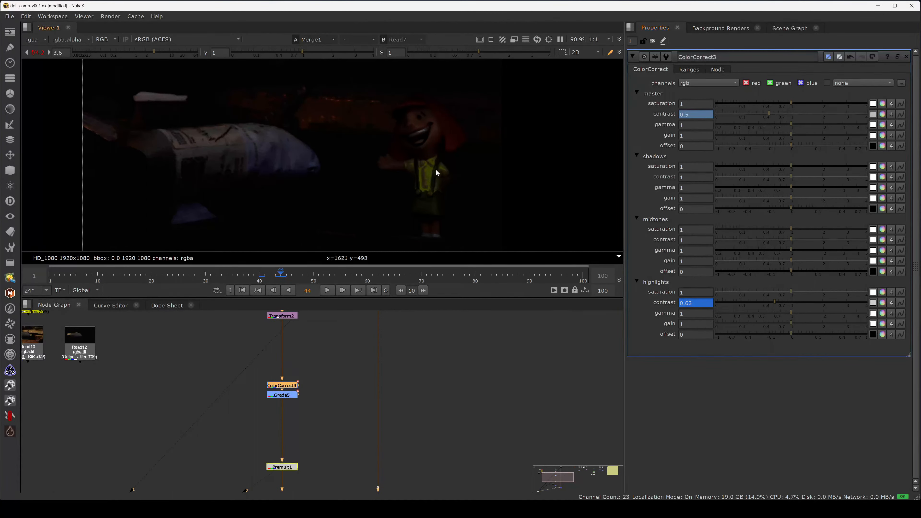
{"action": "key", "text": "ctrl+z"}
Step back and forth between frames 43 and 47 to compare the doll's brightness with the flickering background.
{"action": "key", "text": "Left"}
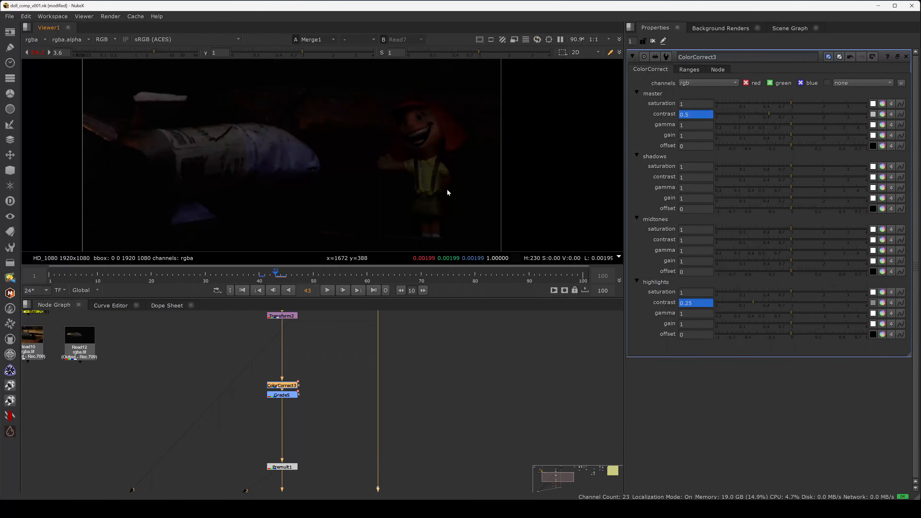
{"action": "key", "text": "Right"}
{"action": "key", "text": "Left"}
{"action": "key", "text": "Right"}
{"action": "key", "text": "Left"}
{"action": "key", "text": "Right"}
{"action": "key", "text": "Left"}
{"action": "key", "text": "Right"}
{"action": "key", "text": "Right"}
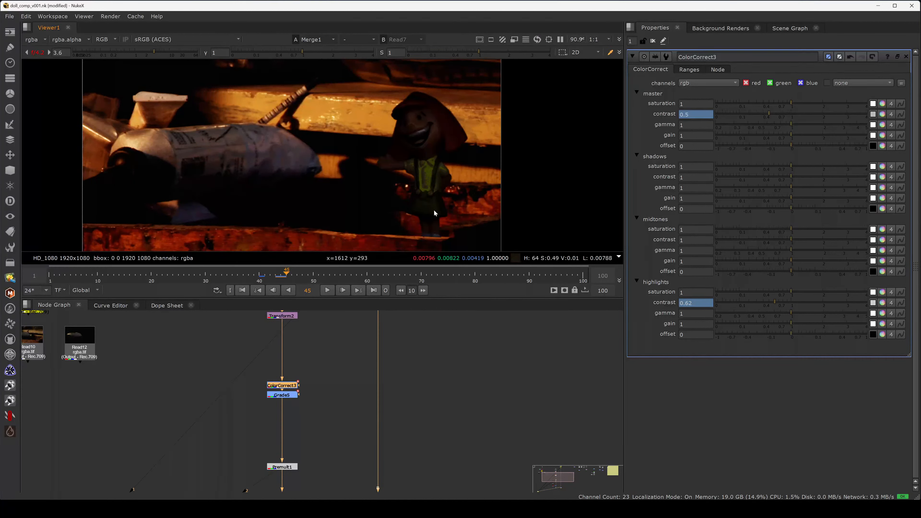
{"action": "key", "text": "Right"}
{"action": "key", "text": "Right"}
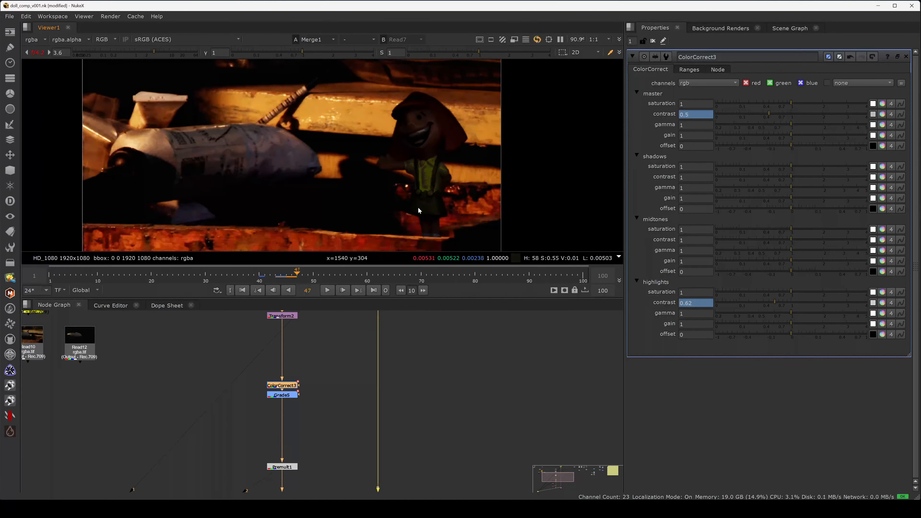
{"action": "key", "text": "Left"}
{"action": "key", "text": "Left"}
{"action": "key", "text": "Right"}
{"action": "key", "text": "Left"}
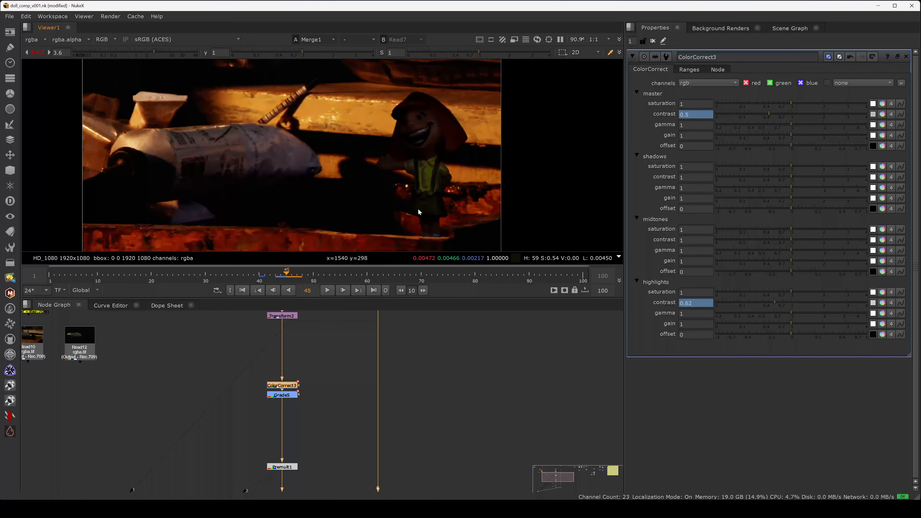
{"action": "key", "text": "Left"}
{"action": "key", "text": "Right"}
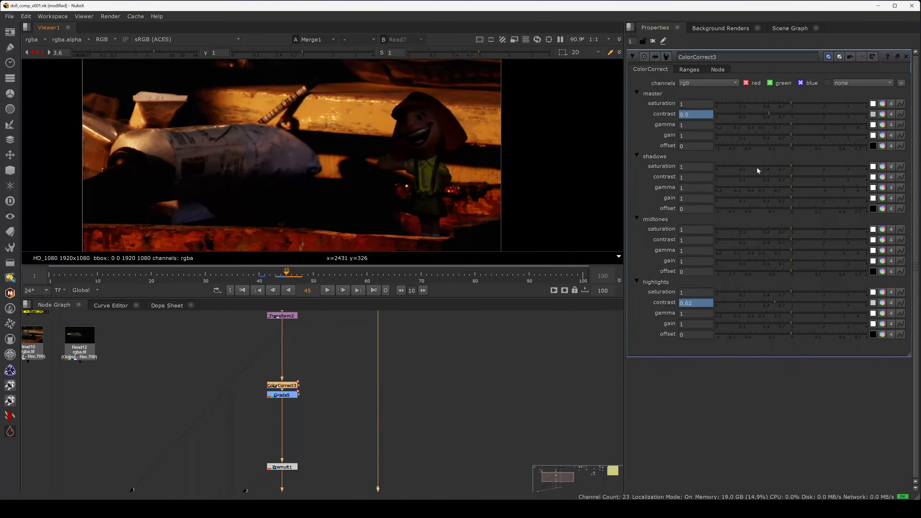
Set the ColorCorrect's highlights contrast and master contrast to 1 on frame 45.
{"action": "left_click_drag", "start_coordinate": [705, 303], "coordinate": [651, 293]}
{"action": "type", "text": "1"}
{"action": "key", "text": "Return"}
{"action": "type", "text": "1"}
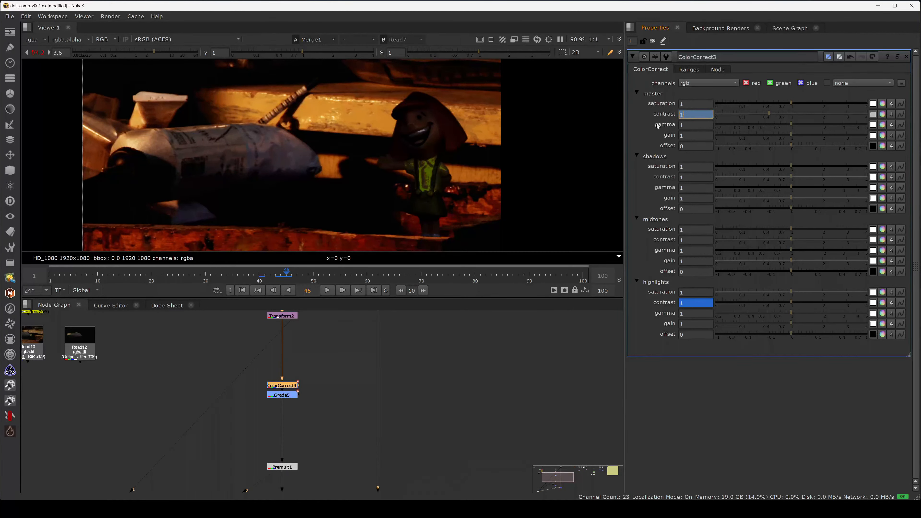
{"action": "key", "text": "Return"}
Set the Grade's whitepoint to 2 on frame 45, using the neighbouring frames for comparison.
{"action": "double_click", "coordinate": [282, 395]}
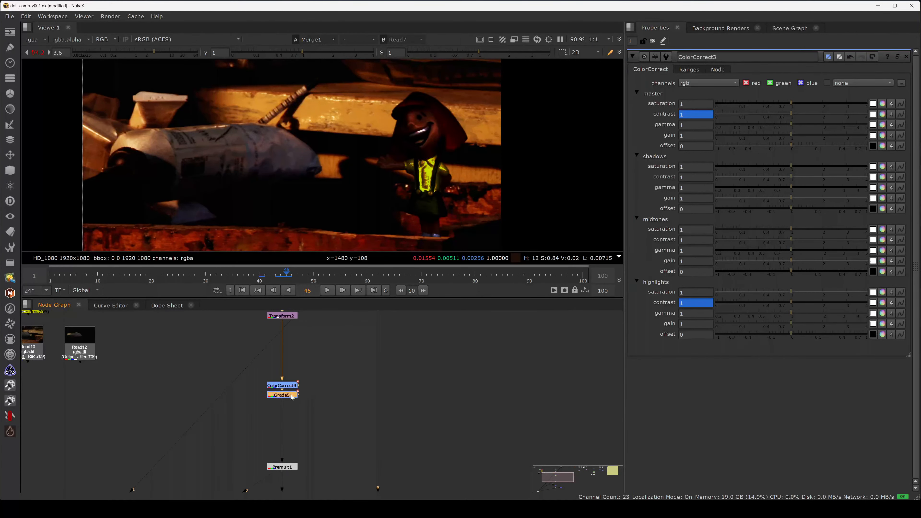
{"action": "key", "text": "Left"}
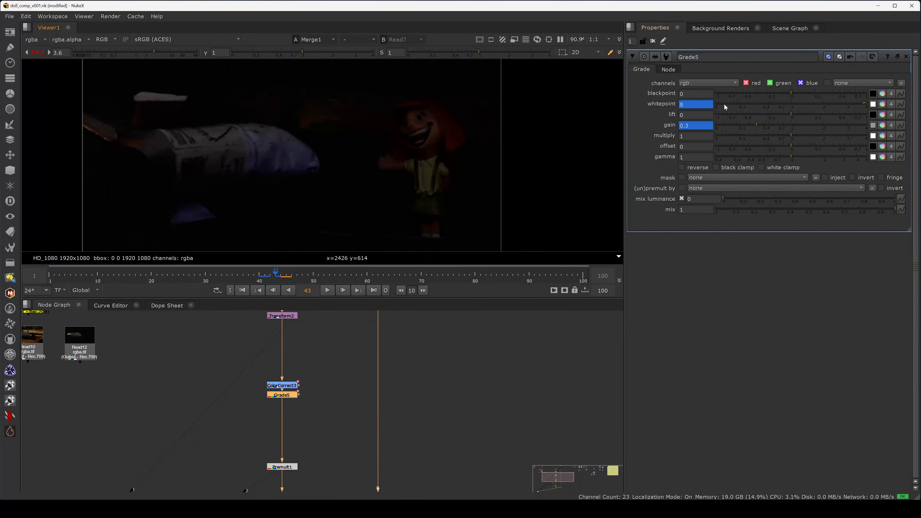
{"action": "key", "text": "Right"}
{"action": "key", "text": "Right"}
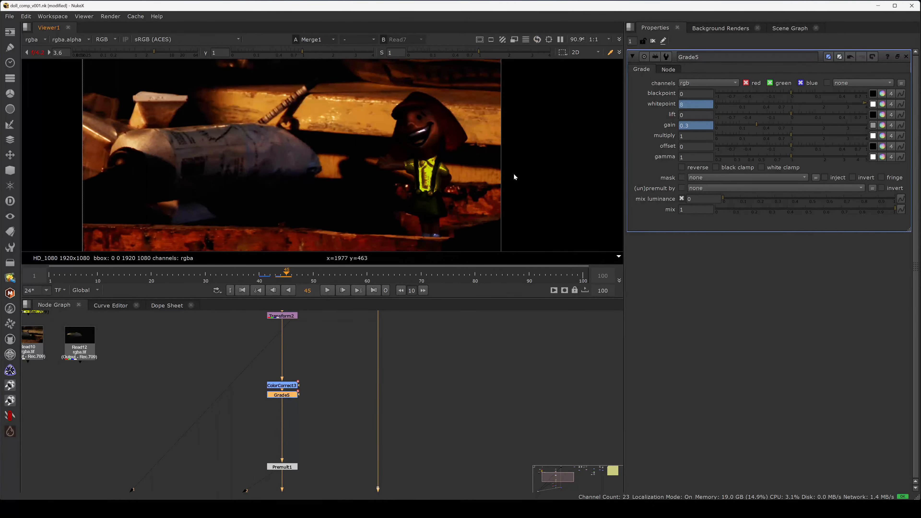
{"action": "type", "text": "1"}
{"action": "key", "text": "Return"}
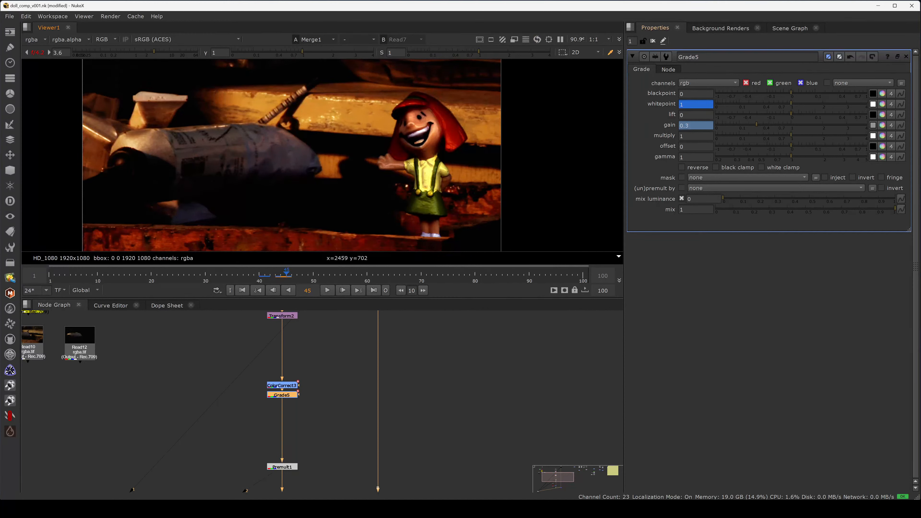
{"action": "key", "text": "Up"}
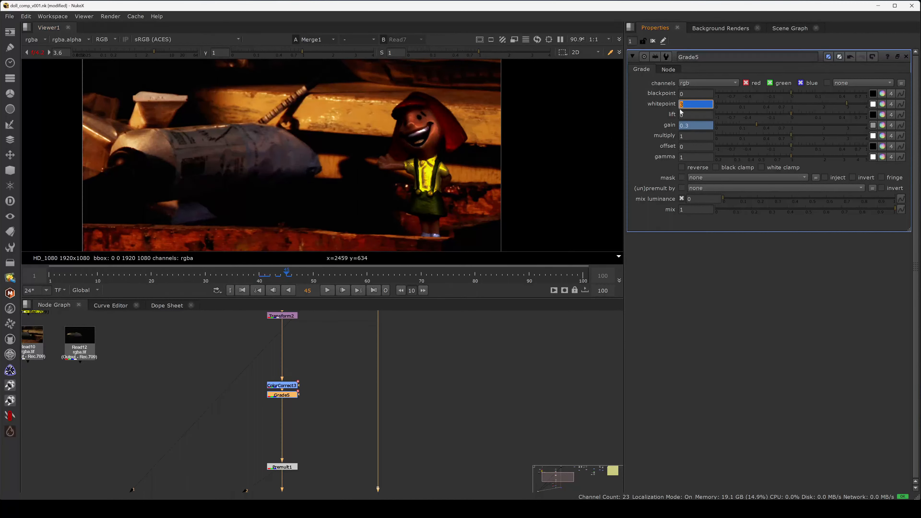
{"action": "key", "text": "Down"}
{"action": "key", "text": "Down"}
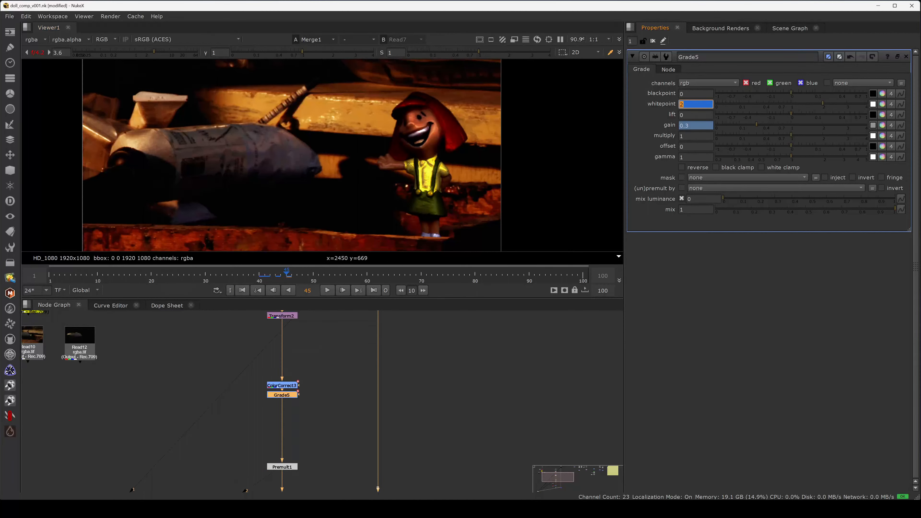
{"action": "key", "text": "Up"}
Check the doll's look on frames 46 and 39 and go to frame 40.
{"action": "key", "text": "Right"}
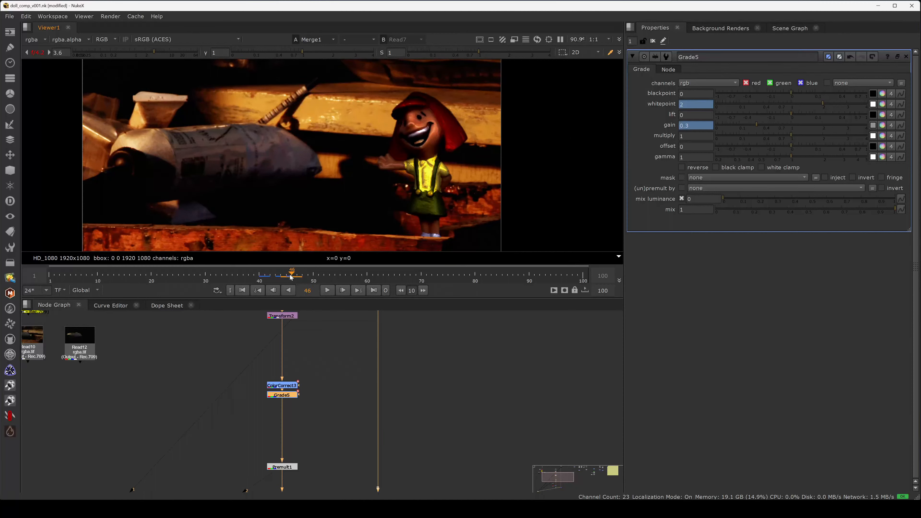
{"action": "left_click", "coordinate": [257, 279]}
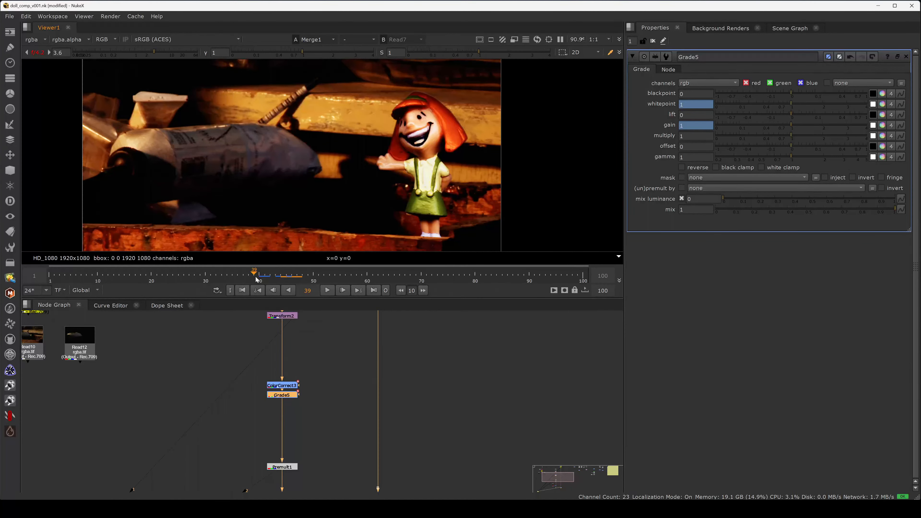
{"action": "left_click", "coordinate": [258, 281]}
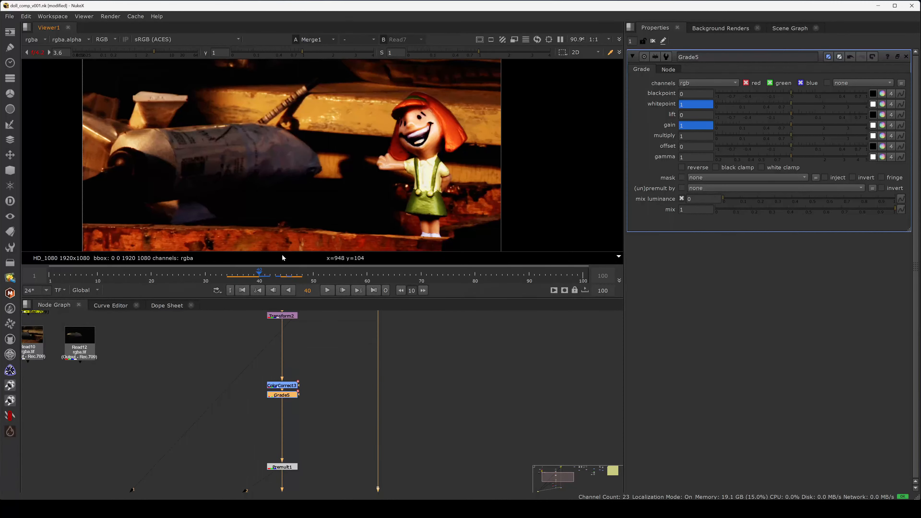
Reset the viewer gain to 1 and deselect the nodes in the node graph.
{"action": "left_click", "coordinate": [139, 54], "text": "ctrl"}
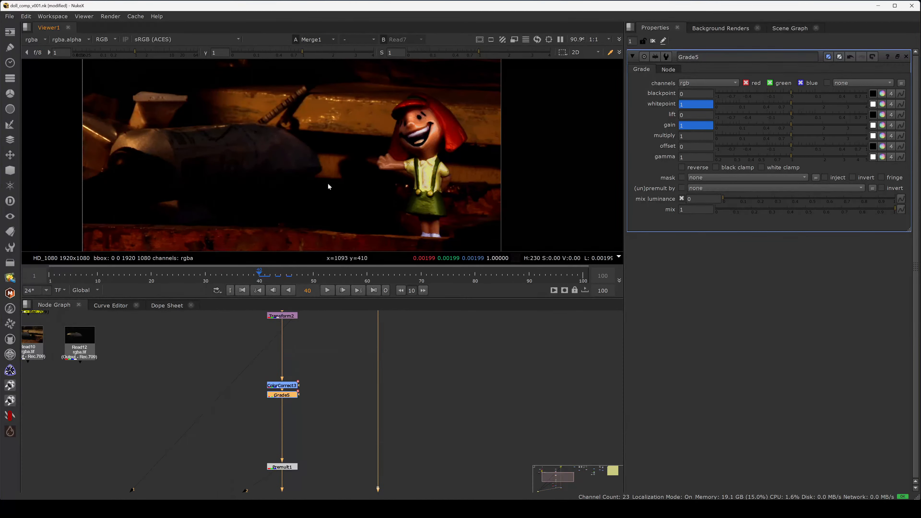
{"action": "middle_click_drag", "start_coordinate": [336, 348], "coordinate": [351, 389]}
{"action": "left_click", "coordinate": [335, 390]}
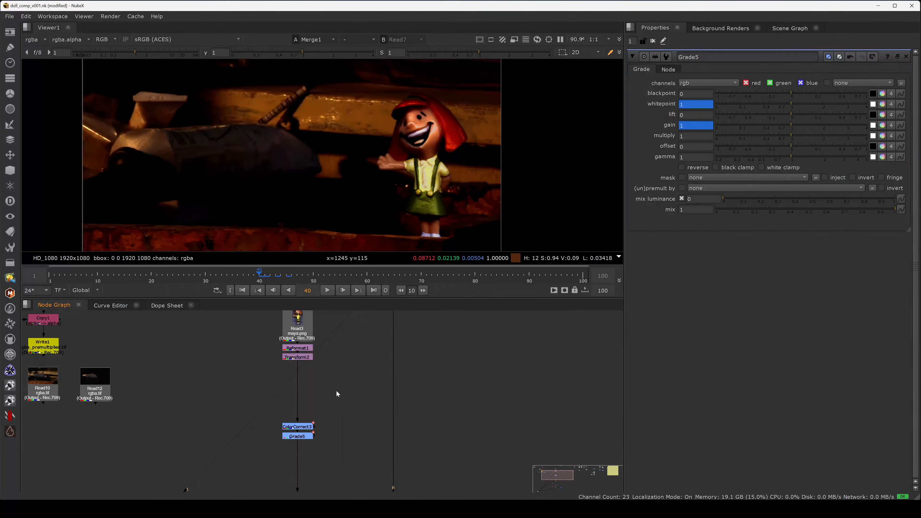
{"action": "key", "text": "g"}
{"action": "key", "text": "ctrl+z"}
{"action": "scroll", "coordinate": [319, 212], "scroll_direction": "down", "scroll_amount": 2}
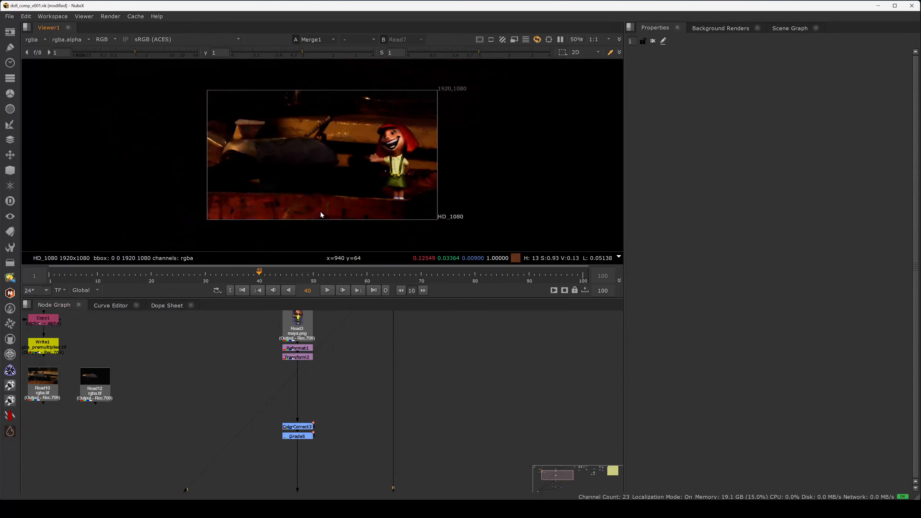
{"action": "scroll", "coordinate": [366, 189], "scroll_direction": "up", "scroll_amount": 1}
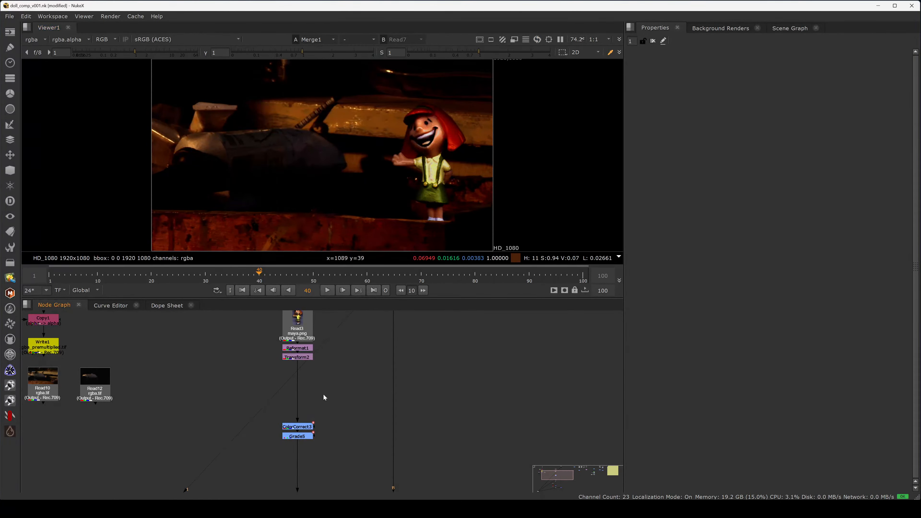
{"action": "key", "text": "g"}
{"action": "left_click_drag", "start_coordinate": [325, 391], "coordinate": [299, 418]}
{"action": "key", "text": "Delete"}
Insert a ColorCorrect above ColorCorrect3 with master contrast 0.88, gamma 0.93 and gain 0.56, and highlights contrast 0.9.
{"action": "key", "text": "c"}
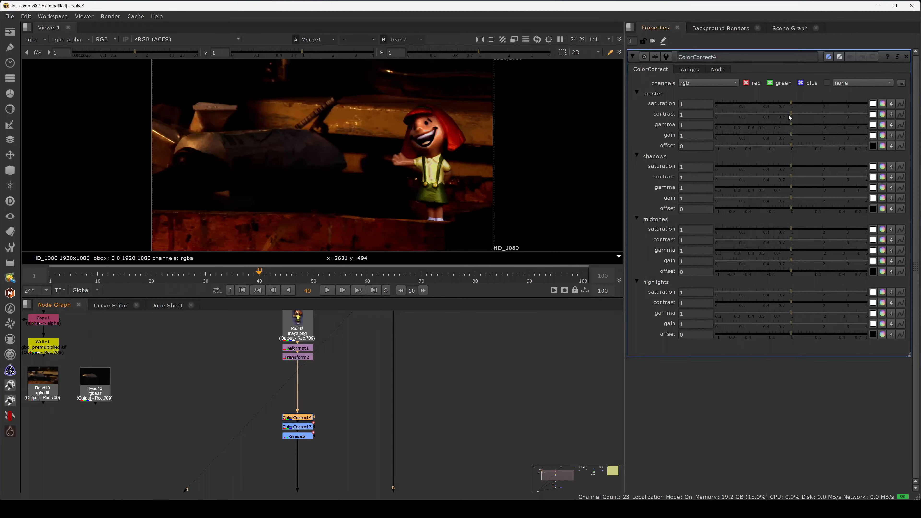
{"action": "mouse_move", "coordinate": [789, 114]}
{"action": "left_mouse_down"}
{"action": "mouse_move", "coordinate": [785, 134]}
{"action": "mouse_move", "coordinate": [788, 123]}
{"action": "left_mouse_up"}
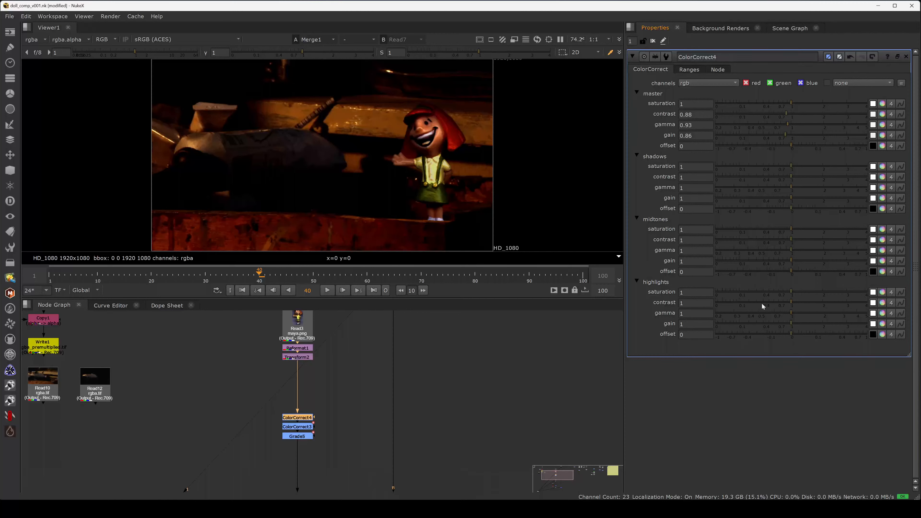
{"action": "left_click_drag", "start_coordinate": [790, 303], "coordinate": [789, 304]}
{"action": "mouse_move", "coordinate": [788, 322]}
{"action": "left_mouse_down"}
{"action": "mouse_move", "coordinate": [766, 320]}
{"action": "mouse_move", "coordinate": [787, 319]}
{"action": "left_mouse_up"}
{"action": "left_click_drag", "start_coordinate": [786, 135], "coordinate": [772, 135]}
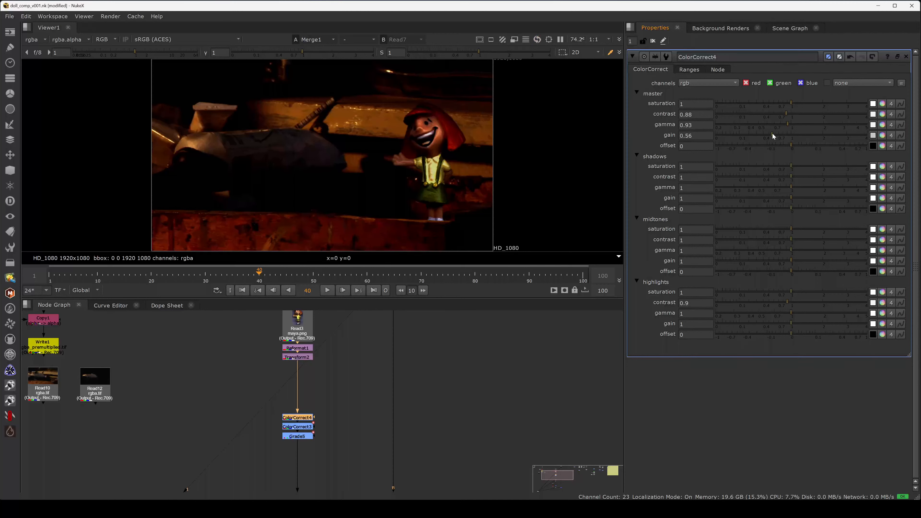
Compare the doll at a raised viewer gain, reset the gain, and set ColorCorrect4's master gain to 0.59 and contrast to 0.74.
{"action": "left_click_drag", "start_coordinate": [135, 53], "coordinate": [157, 53]}
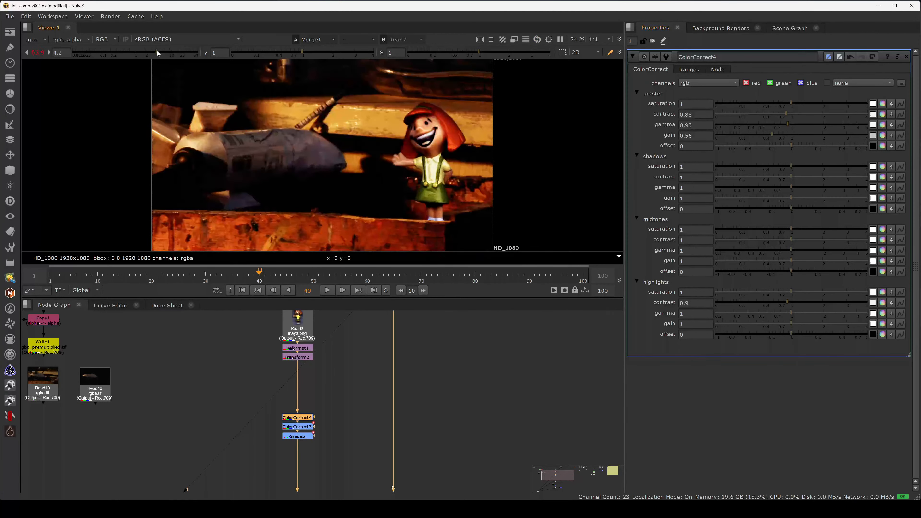
{"action": "left_click", "coordinate": [159, 53], "text": "ctrl"}
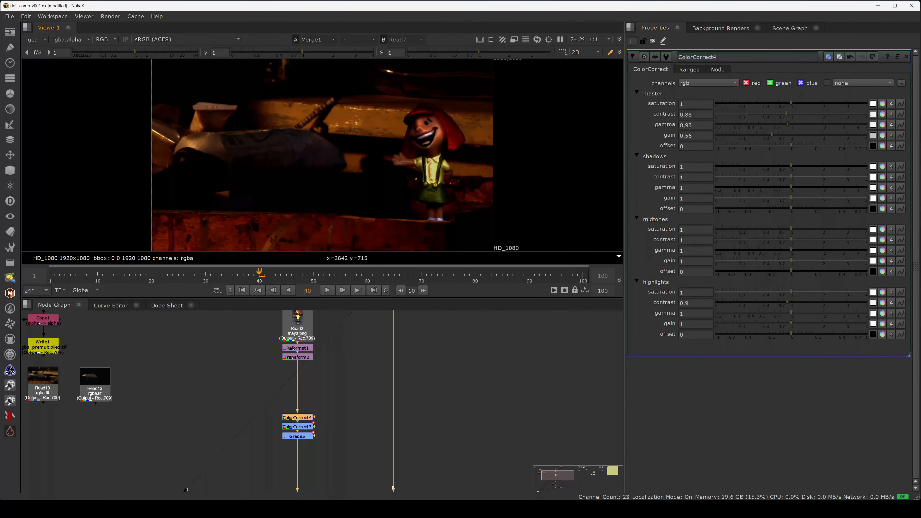
{"action": "left_click_drag", "start_coordinate": [772, 135], "coordinate": [771, 135]}
{"action": "key", "text": "minus"}
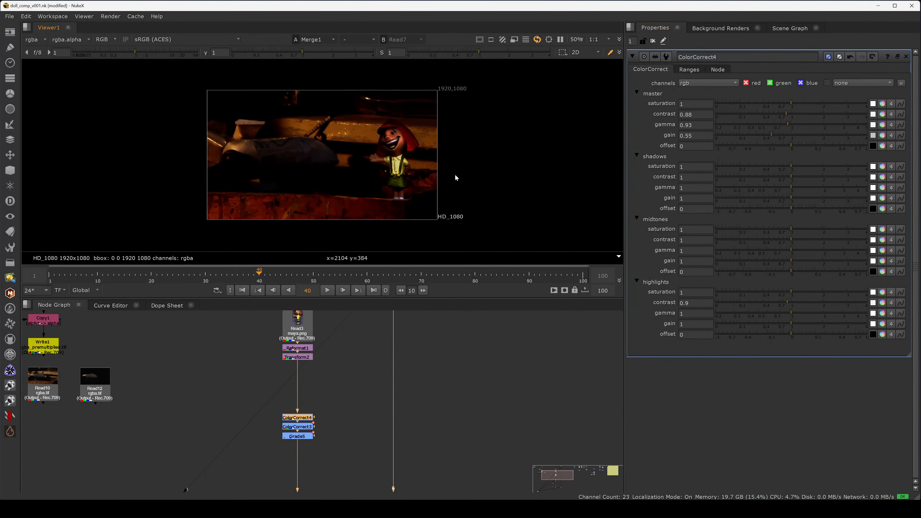
{"action": "left_click", "coordinate": [774, 134]}
Compare the doll with the background in the red, green and blue channels, also with the viewer maximized.
{"action": "key", "text": "r"}
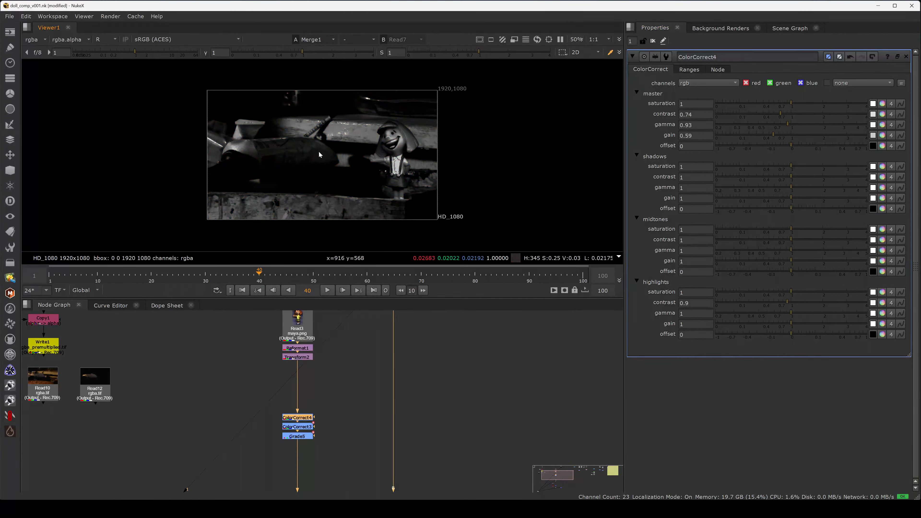
{"action": "key", "text": "g"}
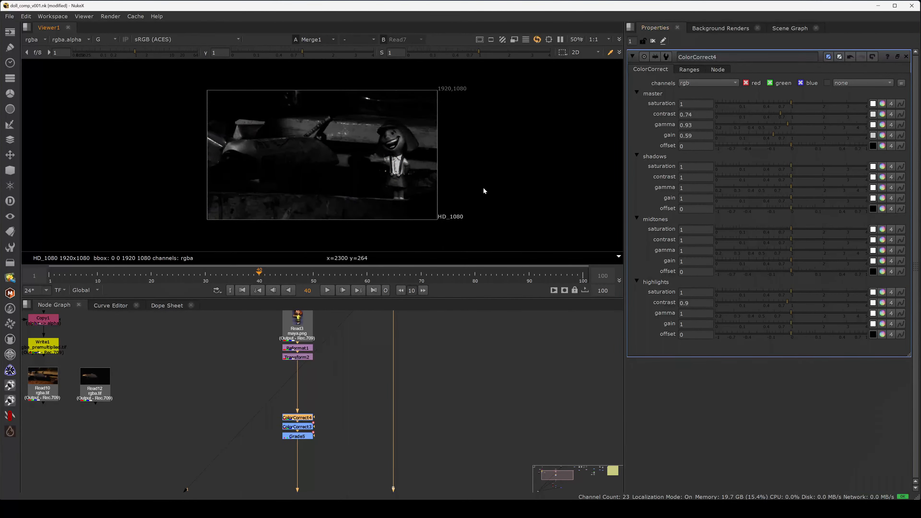
{"action": "key", "text": "b"}
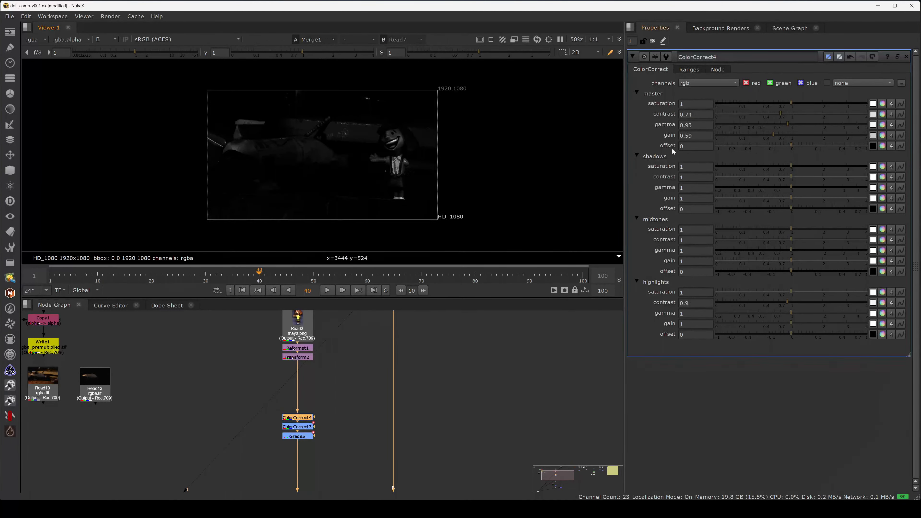
{"action": "key", "text": "b"}
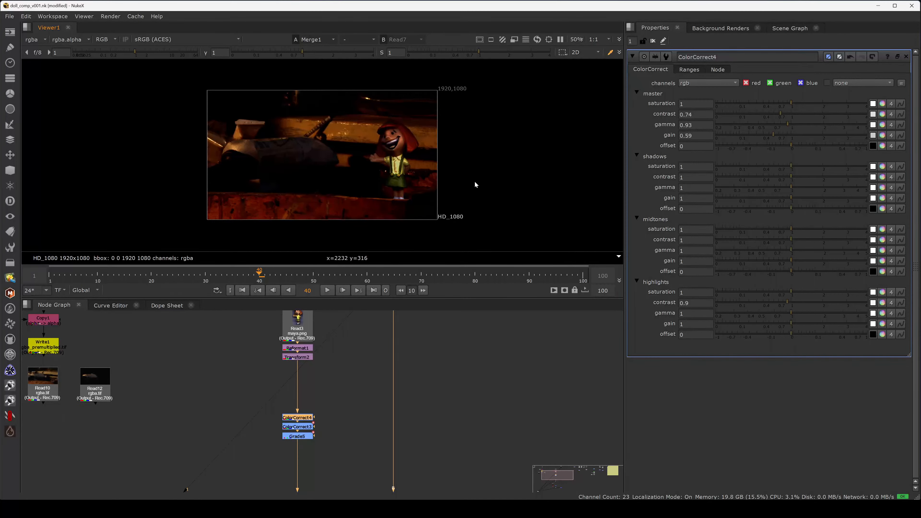
{"action": "key", "text": "space"}
{"action": "key", "text": "f"}
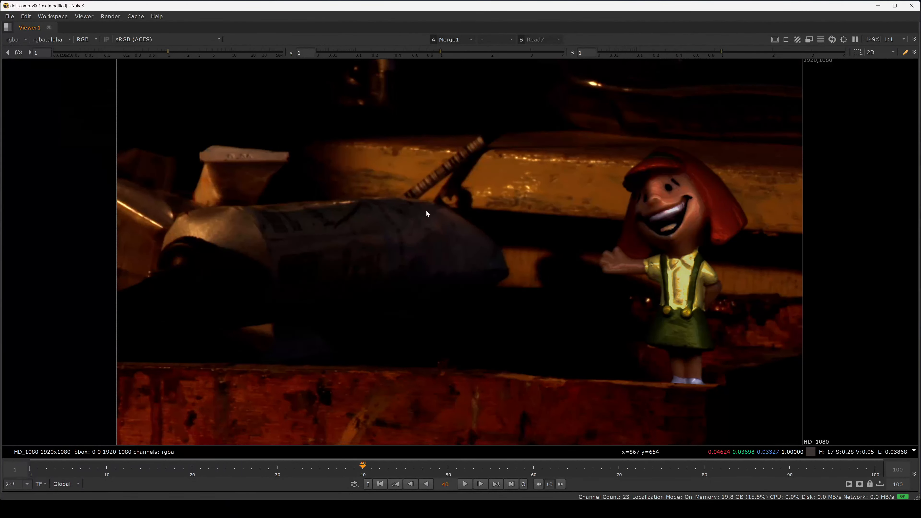
{"action": "key", "text": "g"}
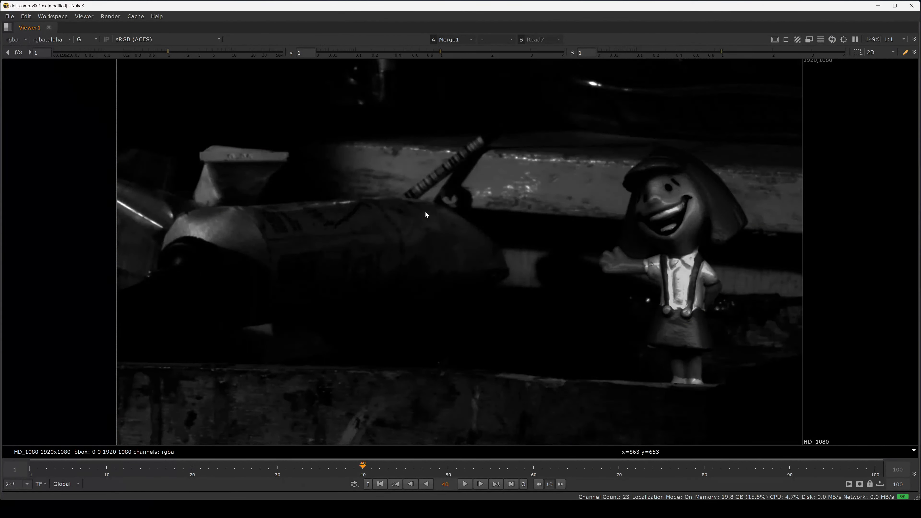
{"action": "key", "text": "r"}
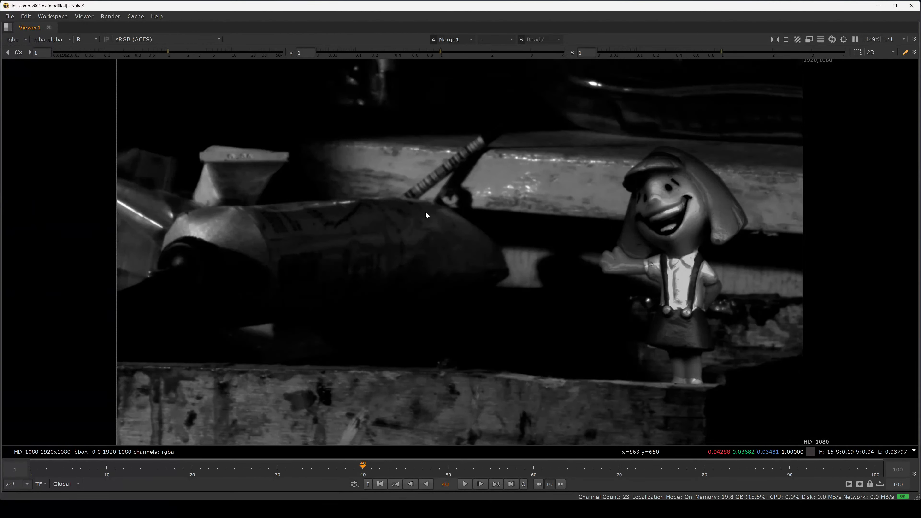
{"action": "key", "text": "g"}
{"action": "key", "text": "b"}
{"action": "key", "text": "b"}
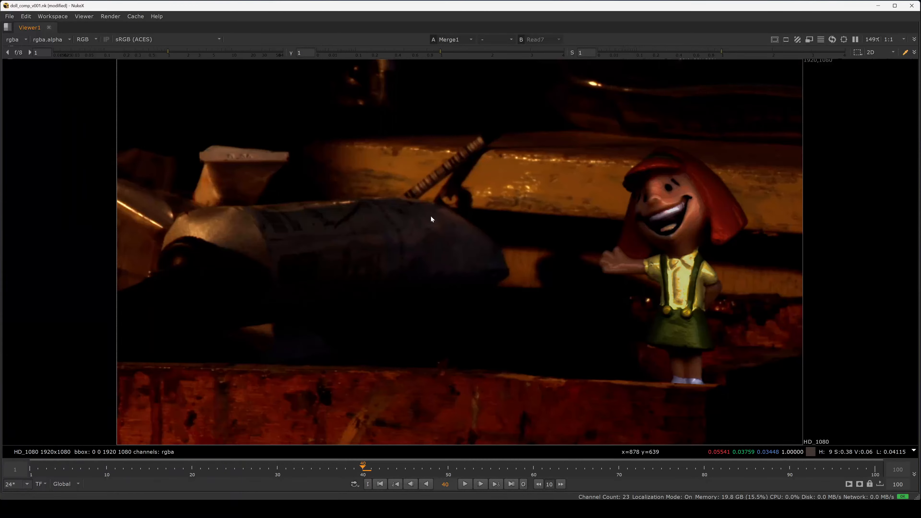
{"action": "key", "text": "f"}
{"action": "key", "text": "space"}
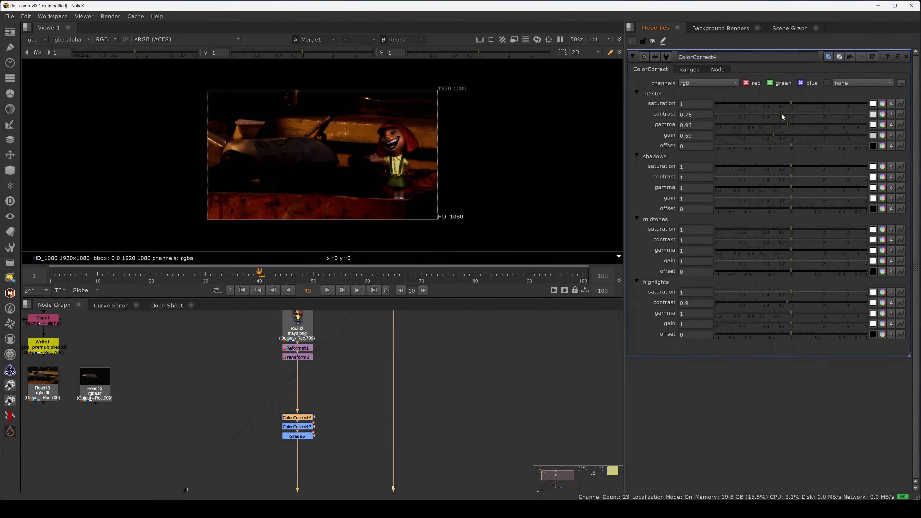
Set ColorCorrect4's master contrast to 0.82 and check the doll in the red, green and blue channels.
{"action": "left_click_drag", "start_coordinate": [782, 113], "coordinate": [784, 114]}
{"action": "key", "text": "space"}
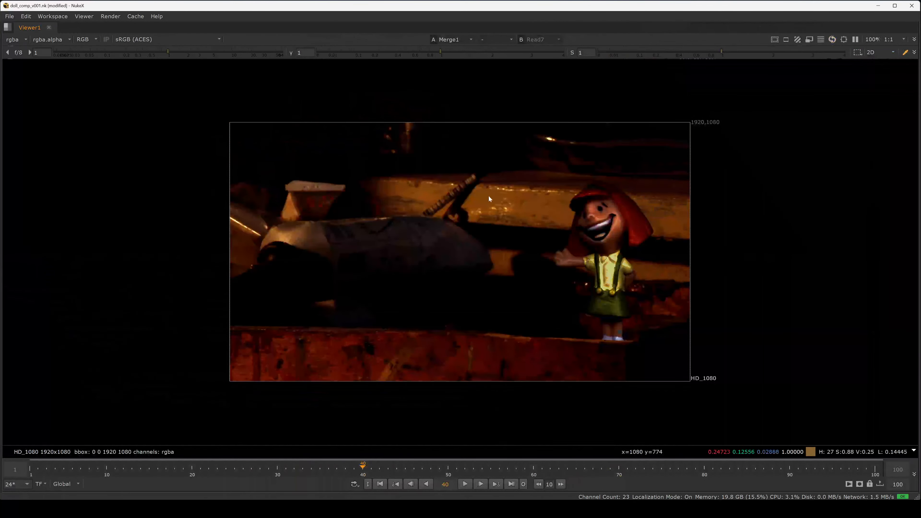
{"action": "key", "text": "r"}
{"action": "key", "text": "g"}
{"action": "key", "text": "b"}
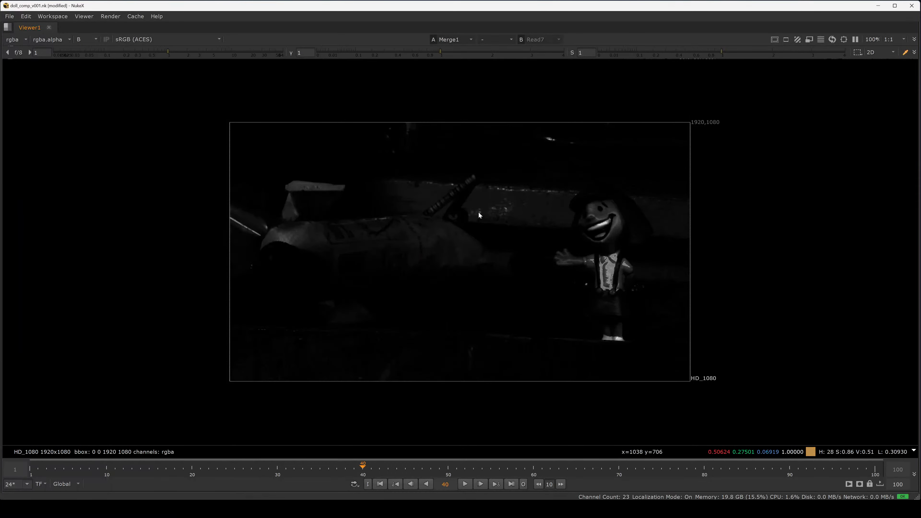
{"action": "key", "text": "b"}
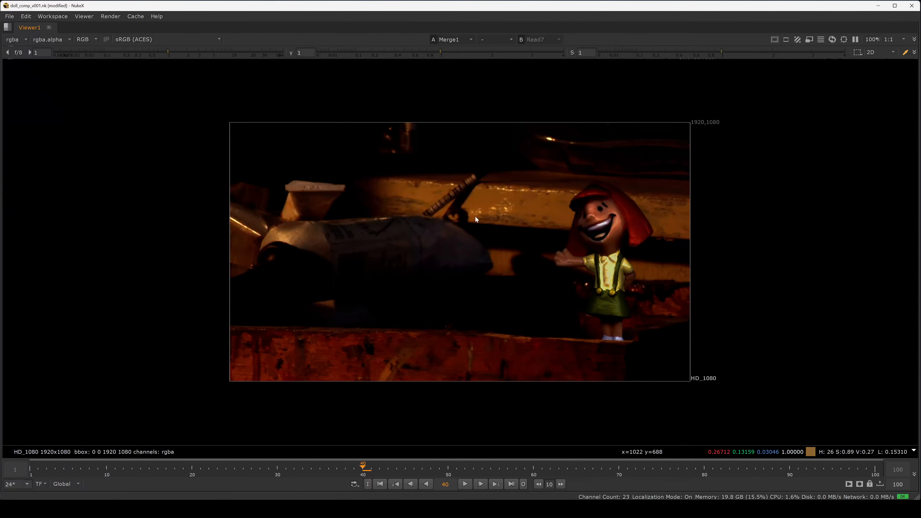
Examine the doll up close against the background, then in the full frame in individual colour channels.
{"action": "scroll", "coordinate": [509, 248], "scroll_direction": "up", "scroll_amount": 3}
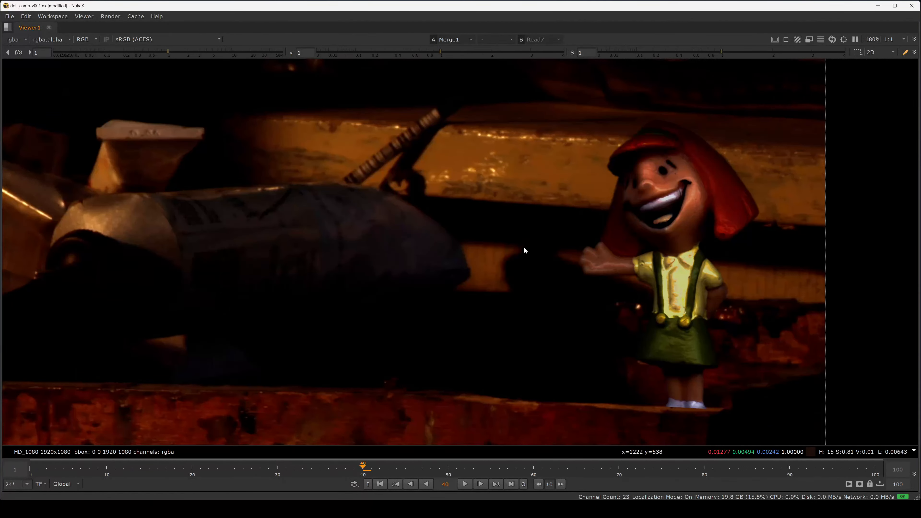
{"action": "middle_click_drag", "start_coordinate": [528, 286], "coordinate": [533, 233]}
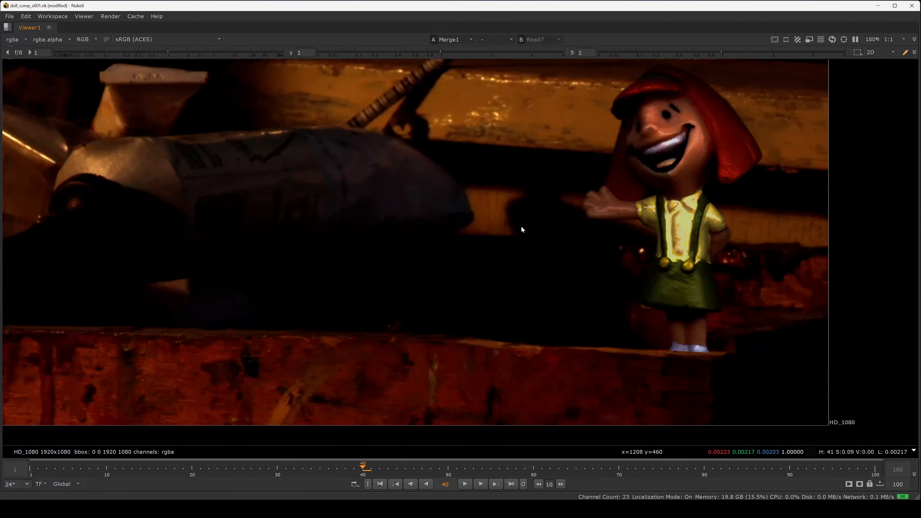
{"action": "key", "text": "space"}
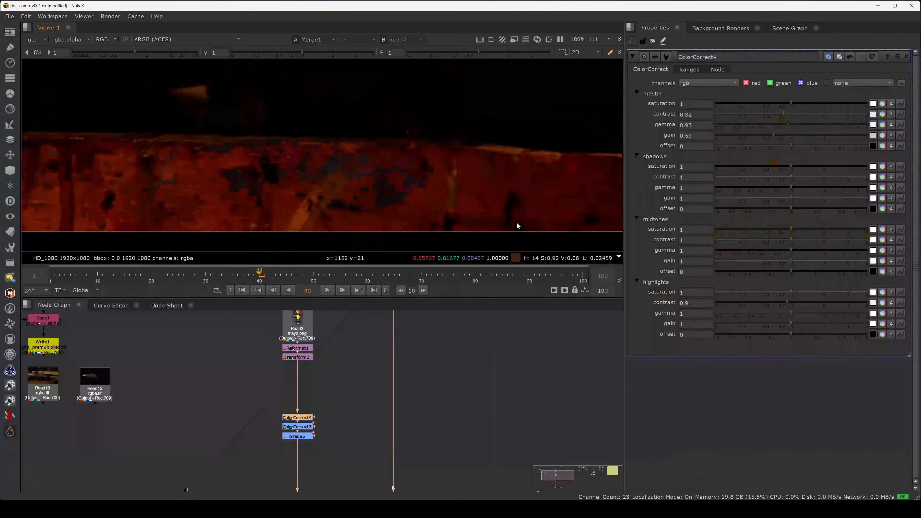
{"action": "middle_click_drag", "start_coordinate": [406, 336], "coordinate": [449, 281]}
{"action": "middle_click_drag", "start_coordinate": [344, 485], "coordinate": [393, 364]}
{"action": "scroll", "coordinate": [429, 163], "scroll_direction": "down", "scroll_amount": 4}
{"action": "middle_click_drag", "start_coordinate": [451, 166], "coordinate": [423, 178]}
{"action": "scroll", "coordinate": [423, 179], "scroll_direction": "up", "scroll_amount": 1}
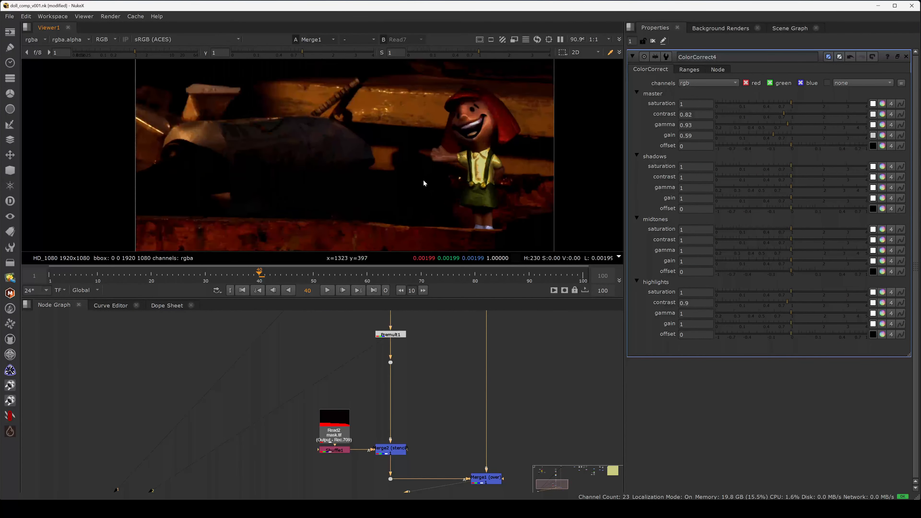
{"action": "key", "text": "space"}
{"action": "scroll", "coordinate": [428, 245], "scroll_direction": "up", "scroll_amount": 3}
{"action": "middle_click_drag", "start_coordinate": [429, 241], "coordinate": [426, 201]}
{"action": "key", "text": "f"}
{"action": "key", "text": "r"}
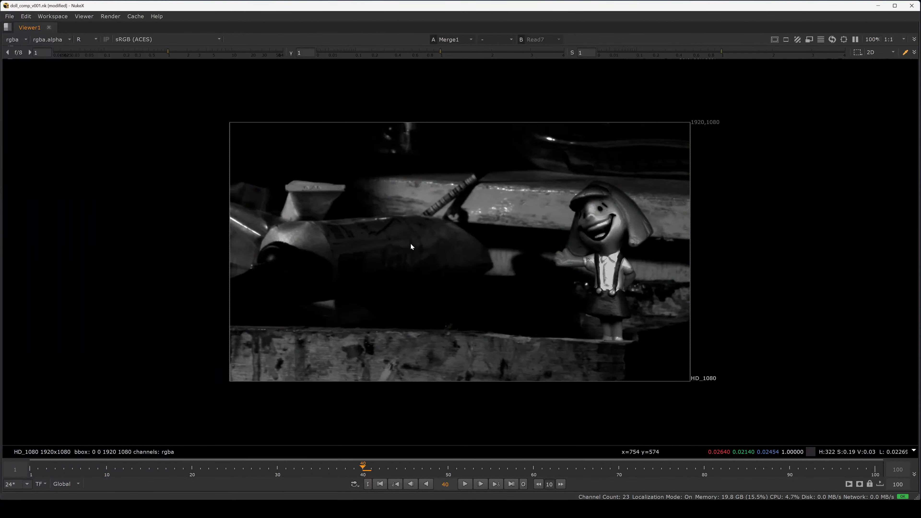
{"action": "key", "text": "b"}
{"action": "key", "text": "b"}
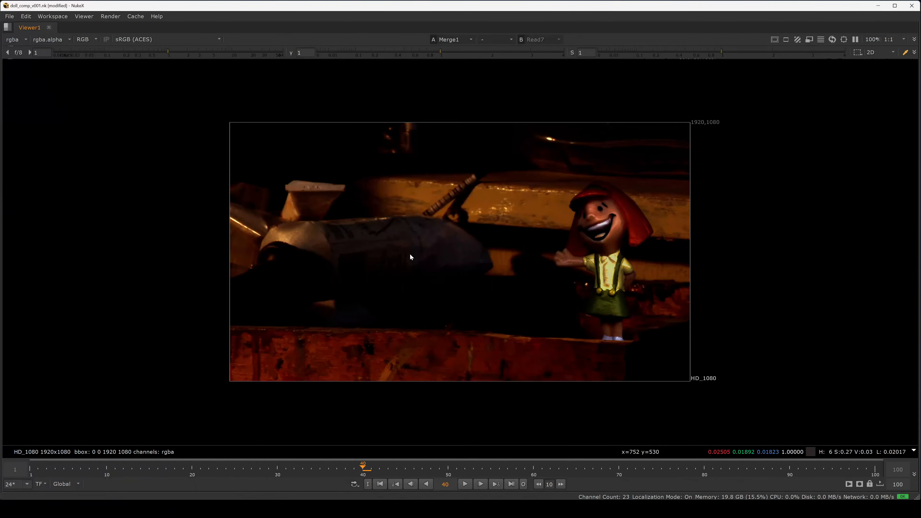
Set the playback range to start at frame 40, review the shot from there and stop on frame 41.
{"action": "key", "text": "i"}
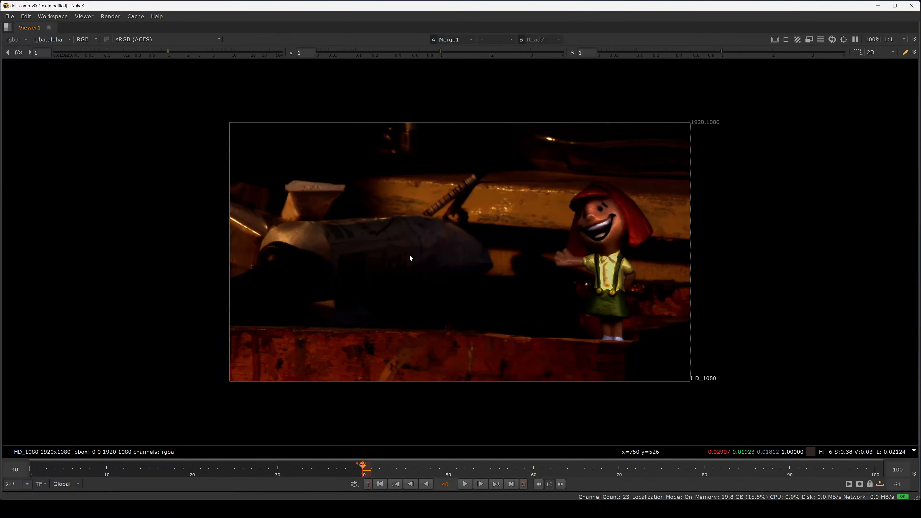
{"action": "key", "text": "l"}
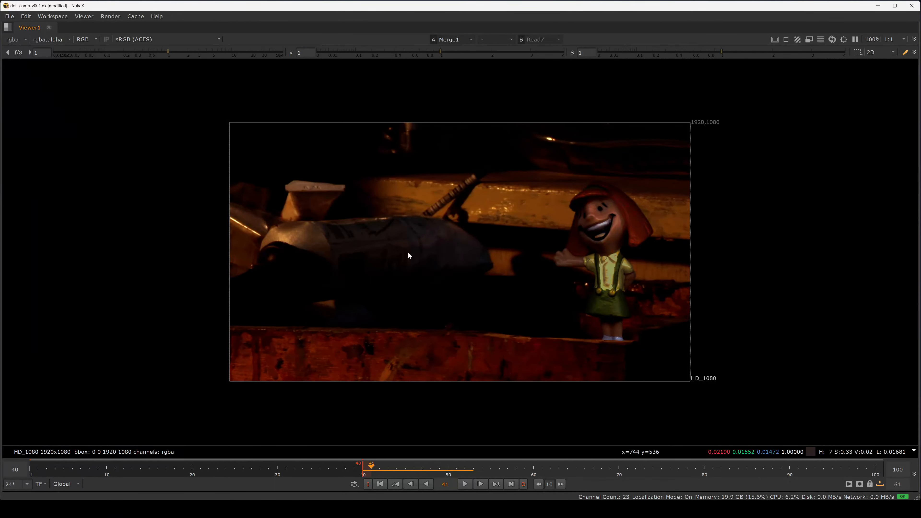
{"action": "key", "text": "space"}
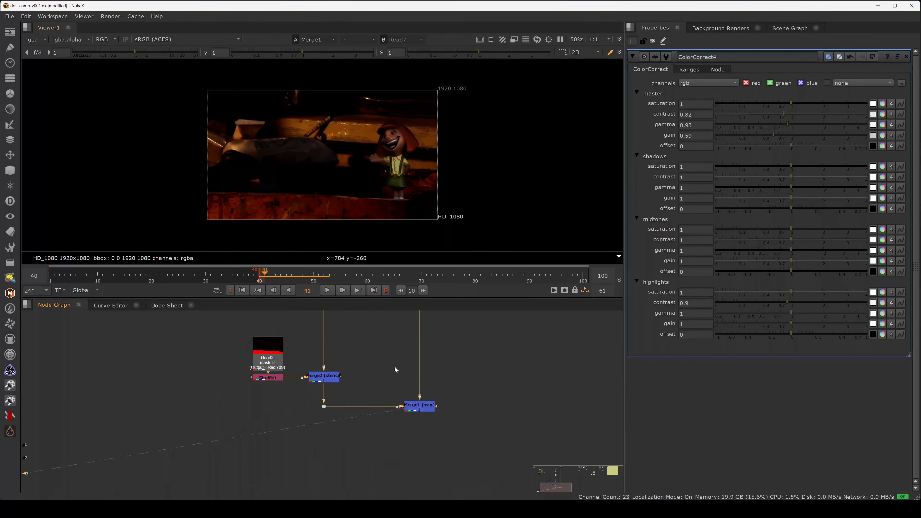
Set ColorCorrect3's master contrast to 1 on frame 41.
{"action": "middle_click_drag", "start_coordinate": [403, 331], "coordinate": [395, 436]}
{"action": "middle_click_drag", "start_coordinate": [372, 313], "coordinate": [406, 415]}
{"action": "left_click", "coordinate": [364, 396]}
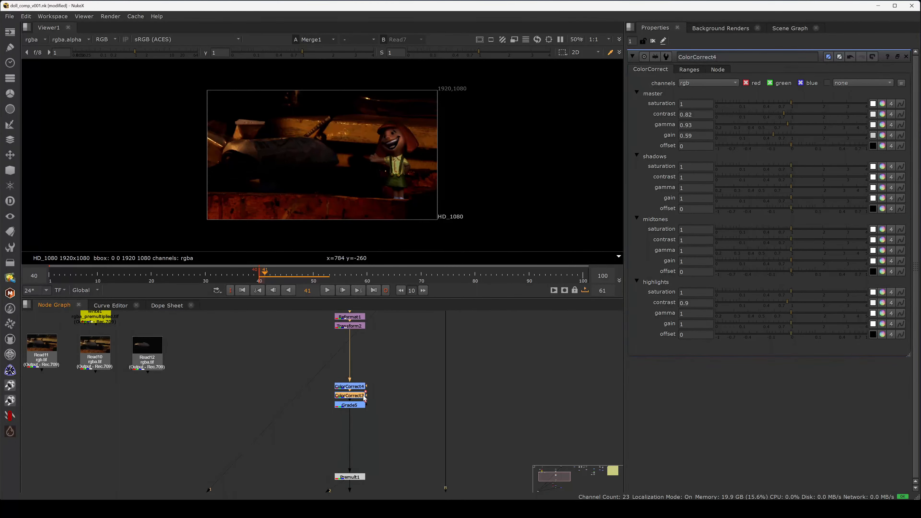
{"action": "double_click", "coordinate": [364, 396]}
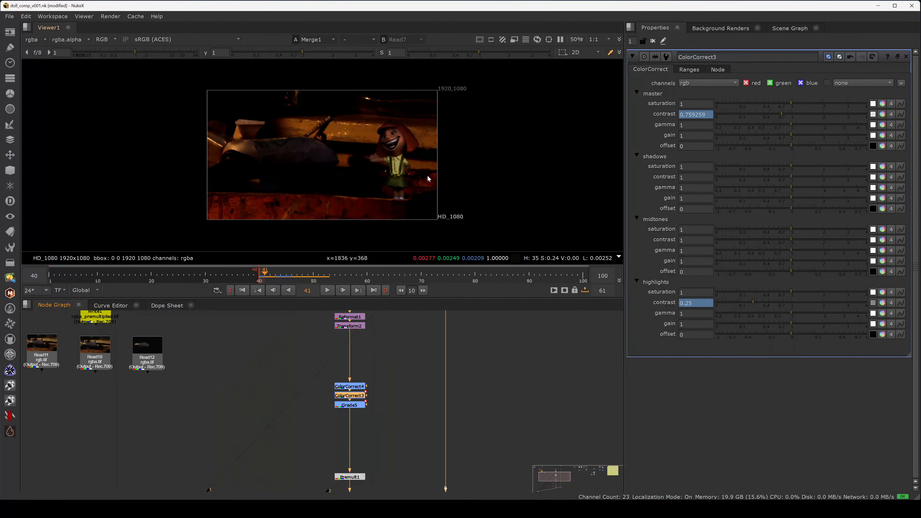
{"action": "double_click", "coordinate": [694, 115]}
{"action": "type", "text": "1"}
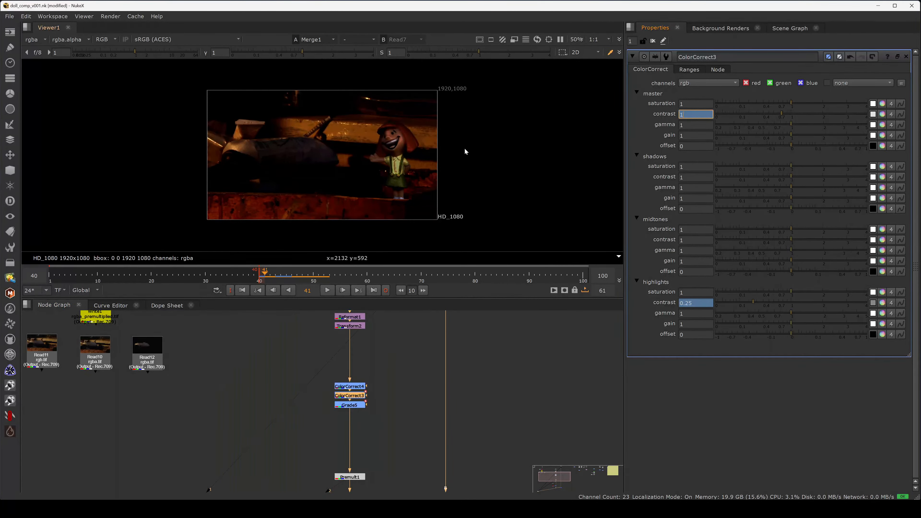
{"action": "key", "text": "Return"}
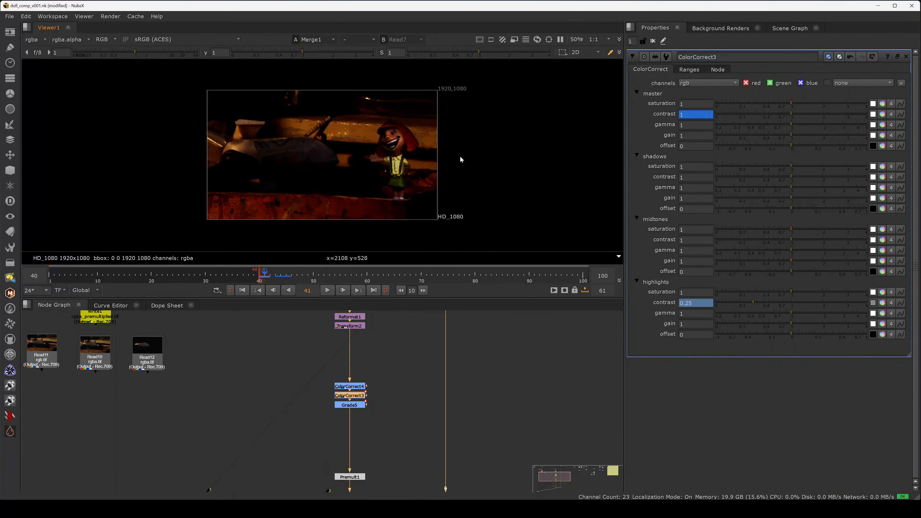
Open Grade5 and compare the doll against the background on frames 40 and 41.
{"action": "double_click", "coordinate": [349, 405]}
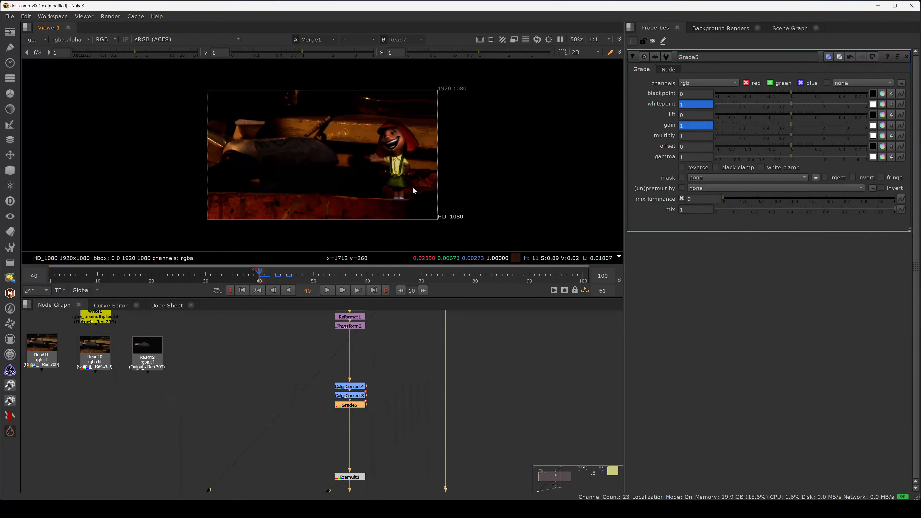
{"action": "key", "text": "Left"}
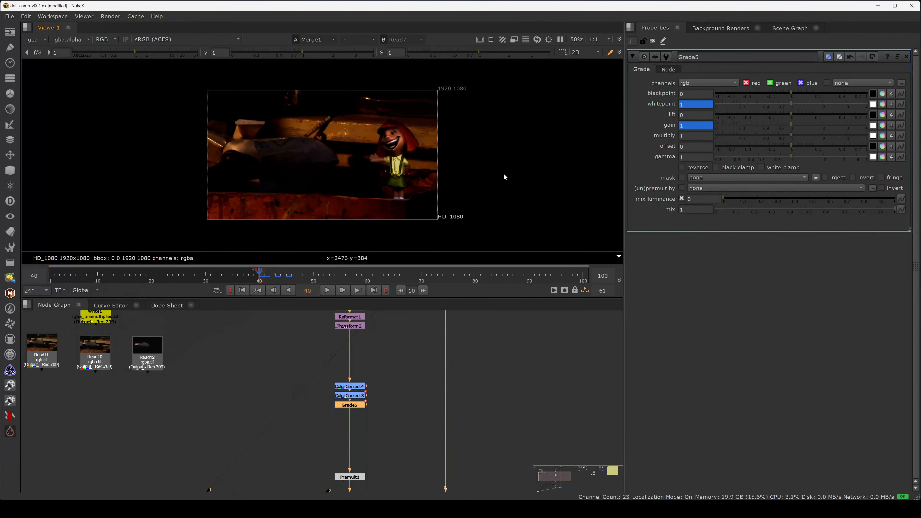
{"action": "key", "text": "Right"}
{"action": "key", "text": "Left"}
{"action": "key", "text": "Right"}
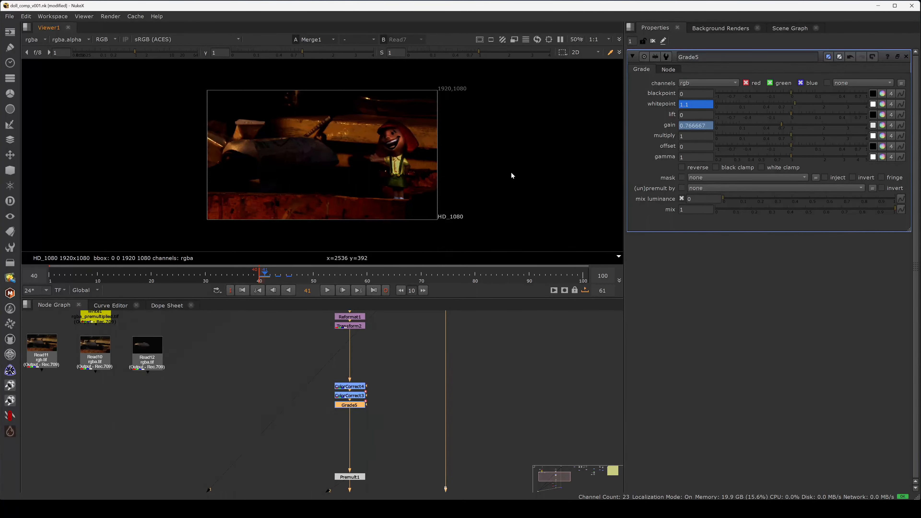
{"action": "key", "text": "Left"}
{"action": "key", "text": "Right"}
{"action": "key", "text": "Left"}
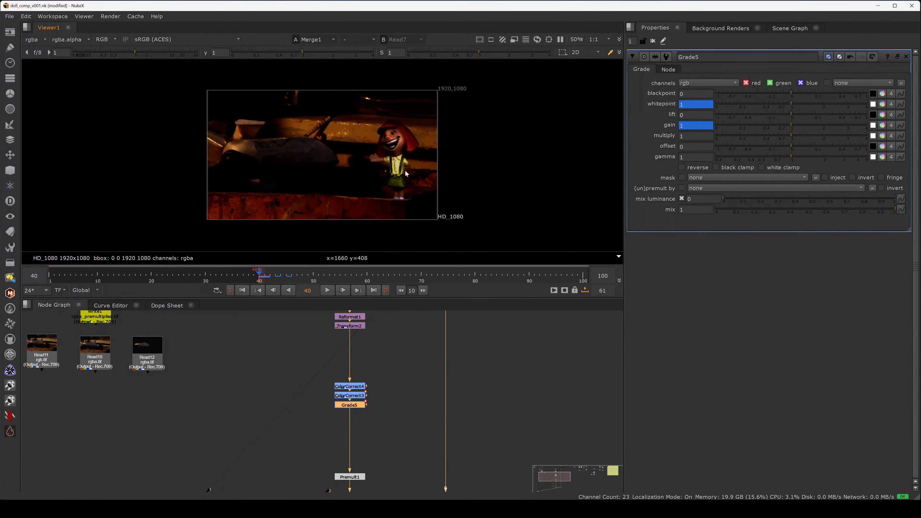
{"action": "scroll", "coordinate": [406, 173], "scroll_direction": "up", "scroll_amount": 1}
{"action": "key", "text": "Right"}
{"action": "key", "text": "Left"}
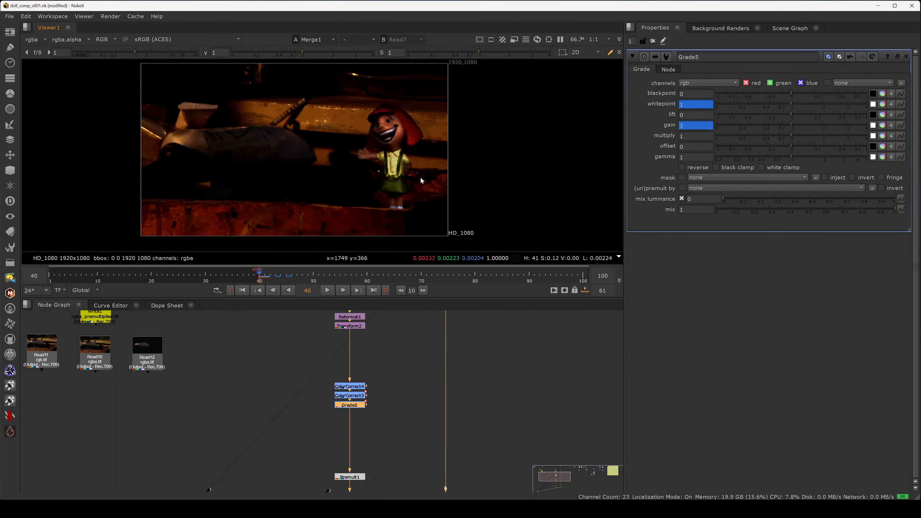
Try ColorCorrect4 with master gain 0.45, gamma 0.92 and contrast 0.85, comparing frames 40 and 41.
{"action": "double_click", "coordinate": [349, 387]}
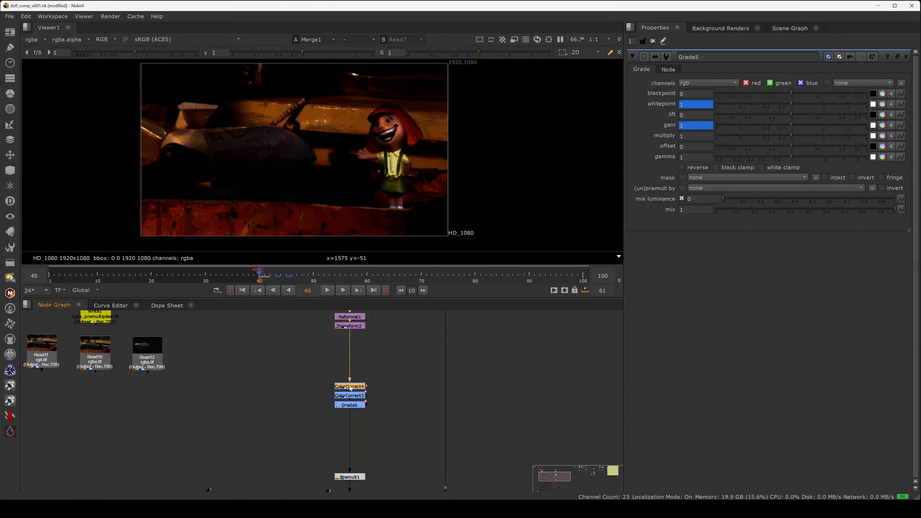
{"action": "left_click", "coordinate": [692, 136]}
{"action": "key", "text": "Down"}
{"action": "key", "text": "Down"}
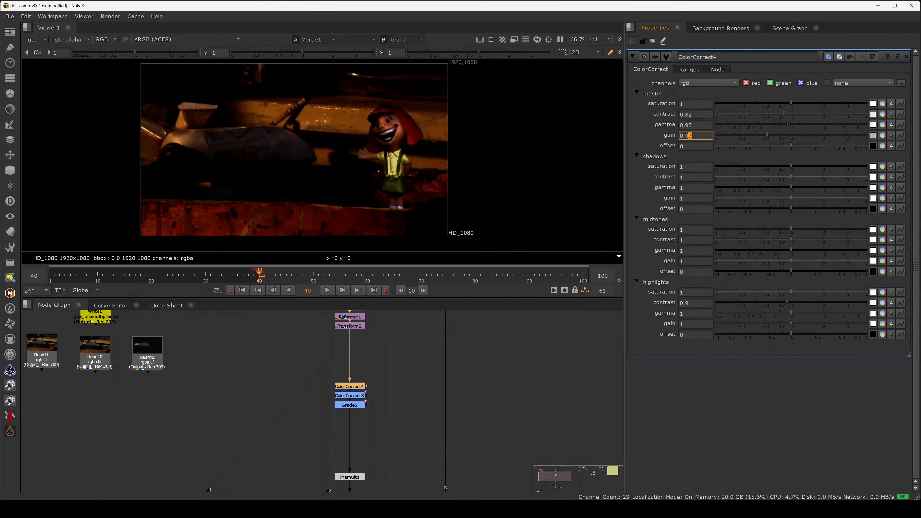
{"action": "left_click", "coordinate": [688, 125]}
{"action": "key", "text": "Down"}
{"action": "left_click", "coordinate": [695, 115]}
{"action": "key", "text": "Up"}
{"action": "key", "text": "Right"}
{"action": "key", "text": "Left"}
{"action": "key", "text": "Right"}
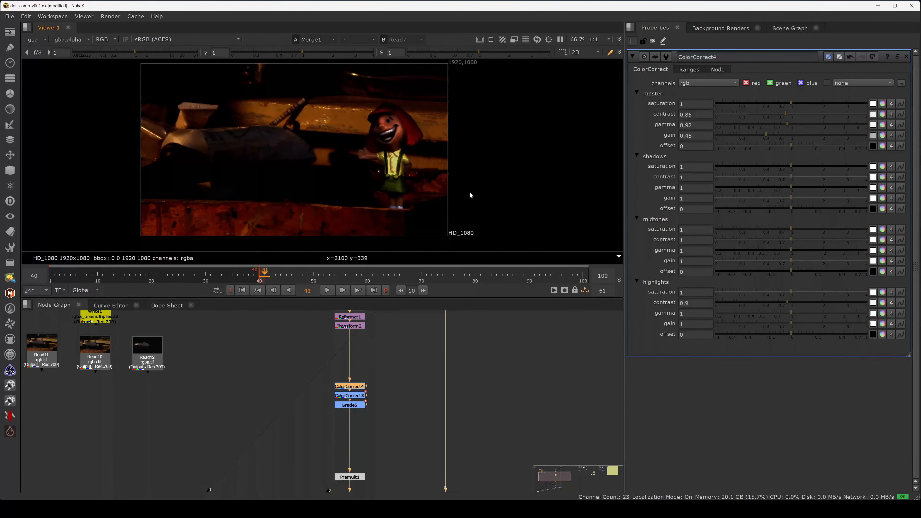
Disable ColorCorrect3 and Grade5, and toggle ColorCorrect4 off and on to judge its effect on the doll at frame 40.
{"action": "left_click", "coordinate": [373, 396]}
{"action": "left_click", "coordinate": [362, 395]}
{"action": "left_click_drag", "start_coordinate": [379, 421], "coordinate": [347, 393]}
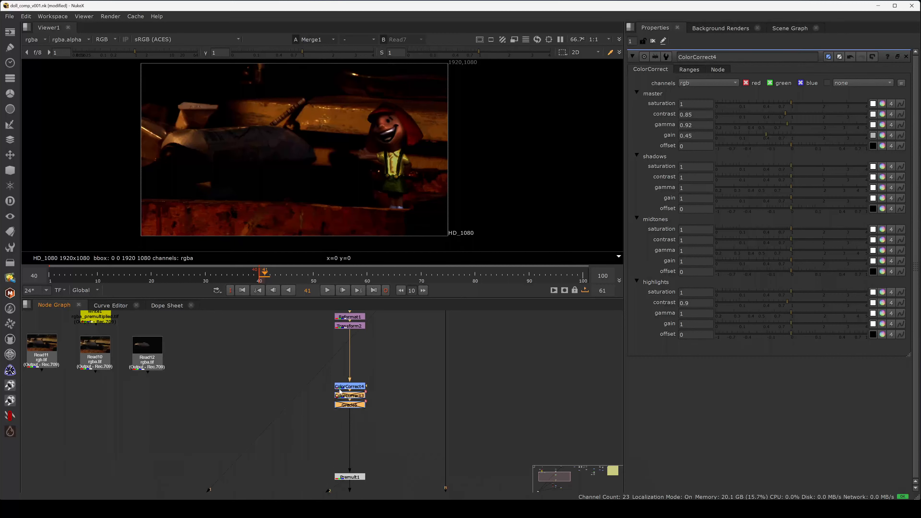
{"action": "key", "text": "d"}
{"action": "key", "text": "Left"}
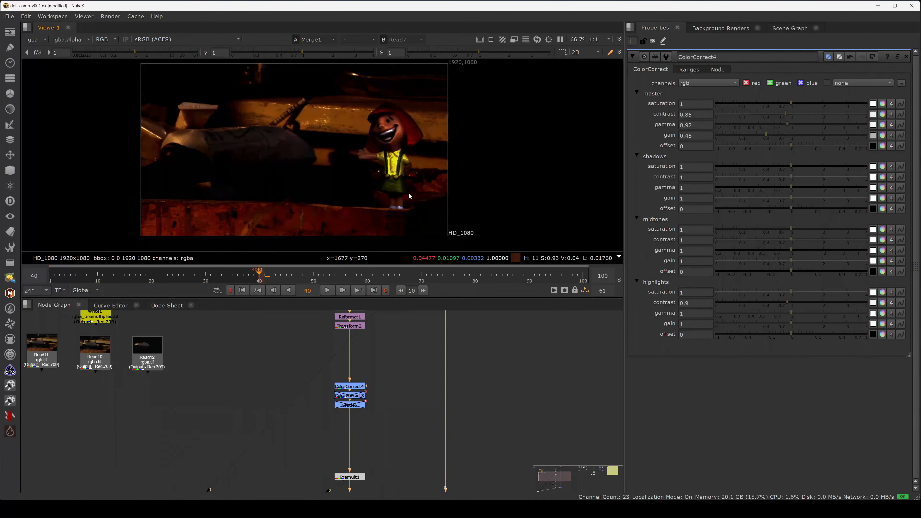
{"action": "scroll", "coordinate": [386, 164], "scroll_direction": "up", "scroll_amount": 3}
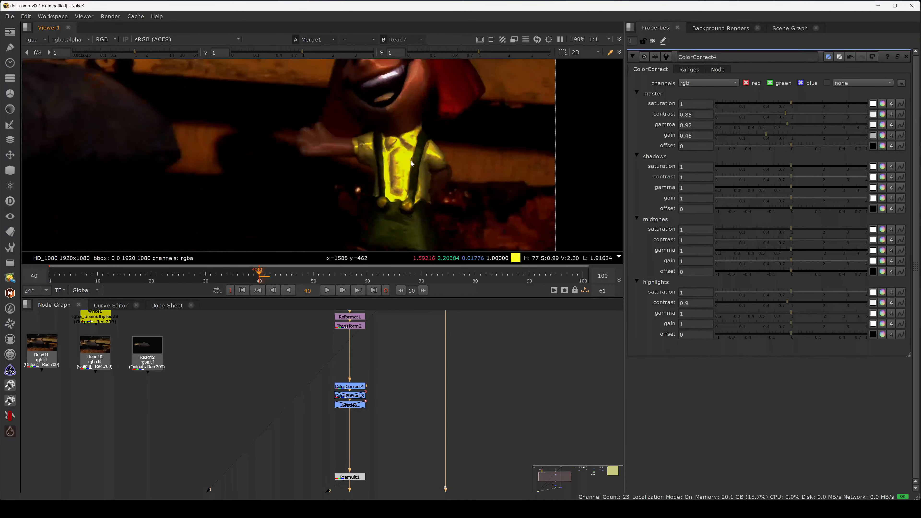
{"action": "scroll", "coordinate": [386, 163], "scroll_direction": "down", "scroll_amount": 2}
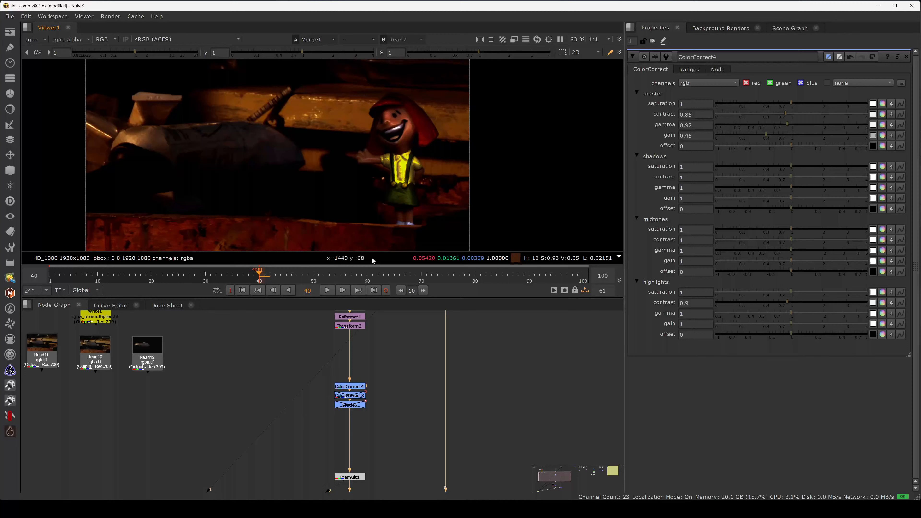
{"action": "left_click", "coordinate": [360, 387]}
{"action": "scroll", "coordinate": [395, 202], "scroll_direction": "down", "scroll_amount": 2}
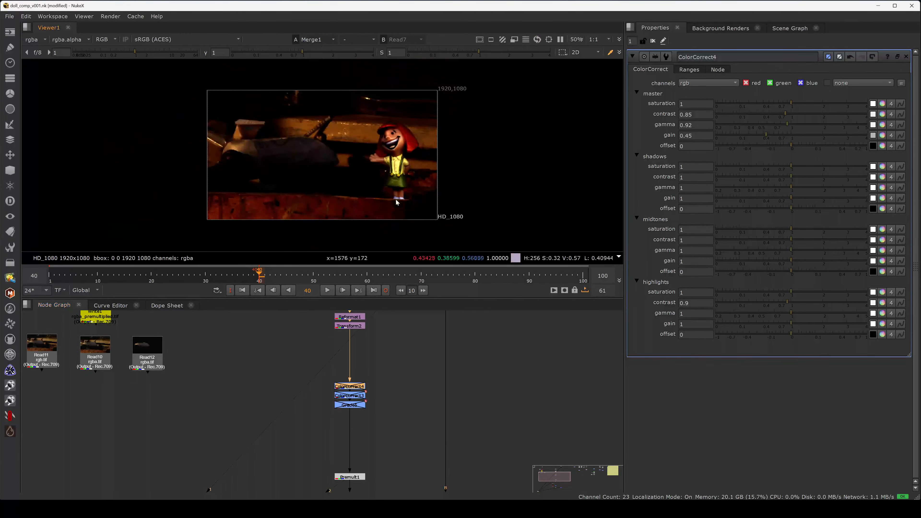
{"action": "key", "text": "f"}
{"action": "key", "text": "d"}
{"action": "left_click", "coordinate": [395, 366]}
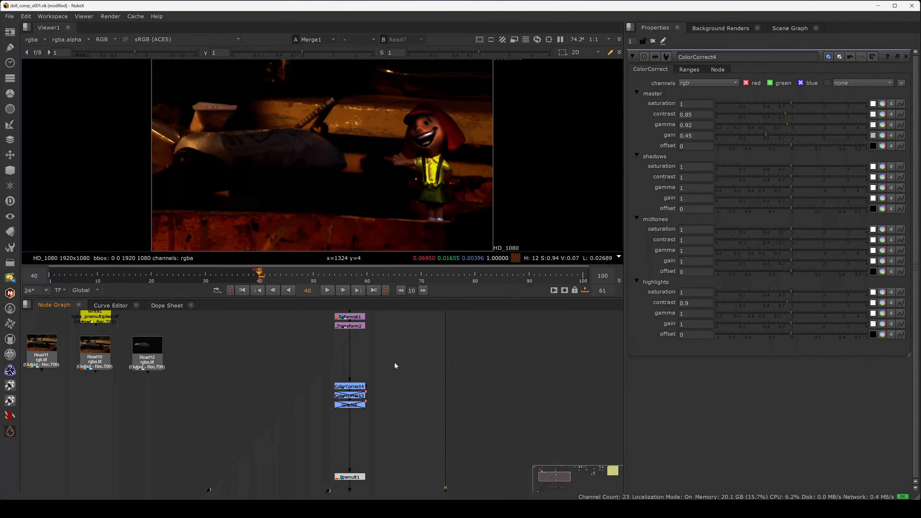
Reset ColorCorrect4's highlights contrast to 1 and set its master gain to 0.76.
{"action": "left_click", "coordinate": [360, 387]}
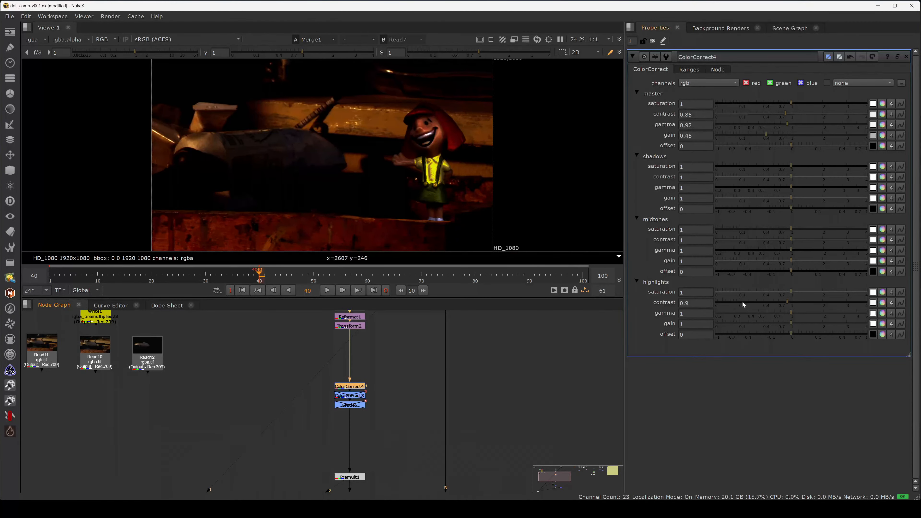
{"action": "left_click", "coordinate": [755, 303], "text": "ctrl"}
{"action": "left_click", "coordinate": [773, 135], "text": "ctrl"}
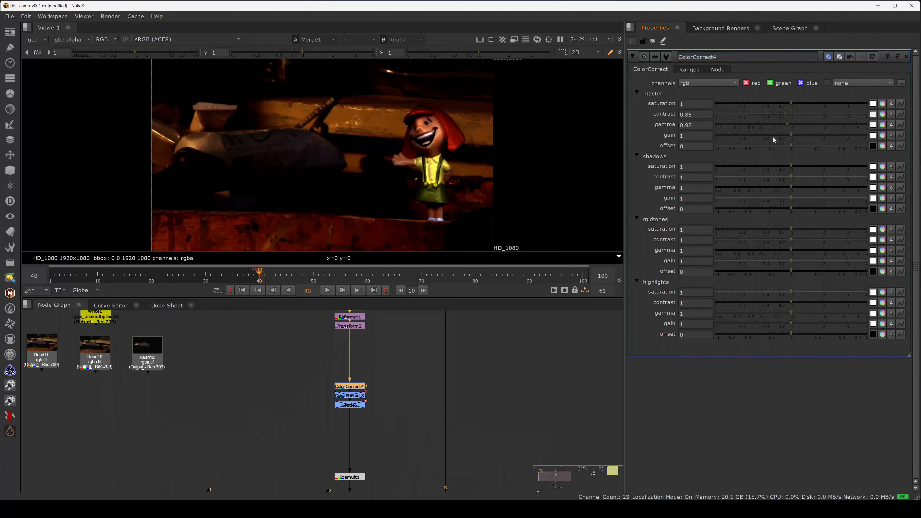
{"action": "left_click", "coordinate": [789, 134]}
{"action": "left_click_drag", "start_coordinate": [785, 134], "coordinate": [782, 134]}
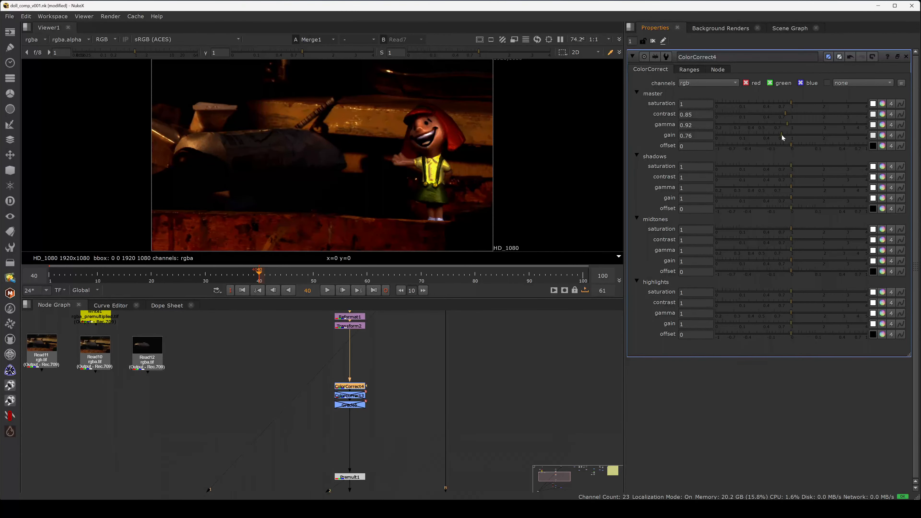
Set ColorCorrect4's master contrast to 0.86, gamma to 1.1 and gain to 0.68, and check the doll in the red and blue channels.
{"action": "left_click", "coordinate": [785, 114]}
{"action": "left_click_drag", "start_coordinate": [785, 114], "coordinate": [781, 114]}
{"action": "left_click_drag", "start_coordinate": [786, 125], "coordinate": [794, 122]}
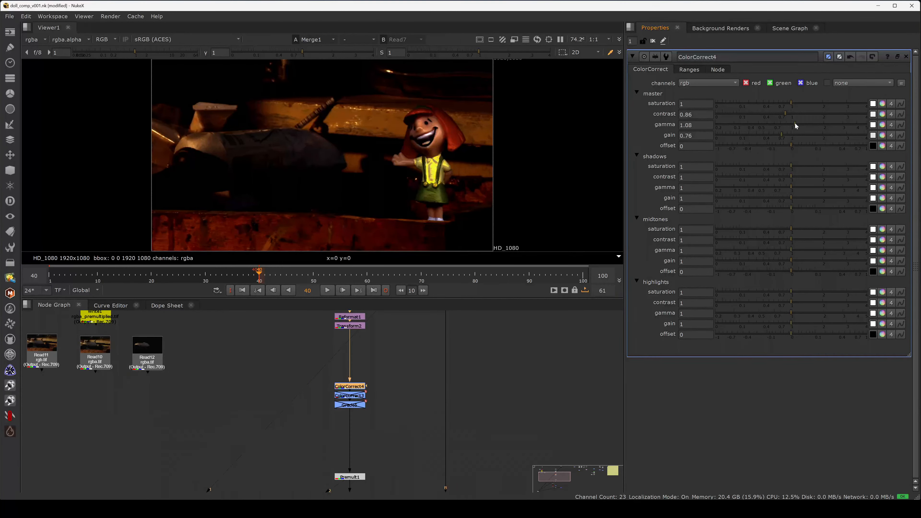
{"action": "left_click_drag", "start_coordinate": [795, 123], "coordinate": [774, 135]}
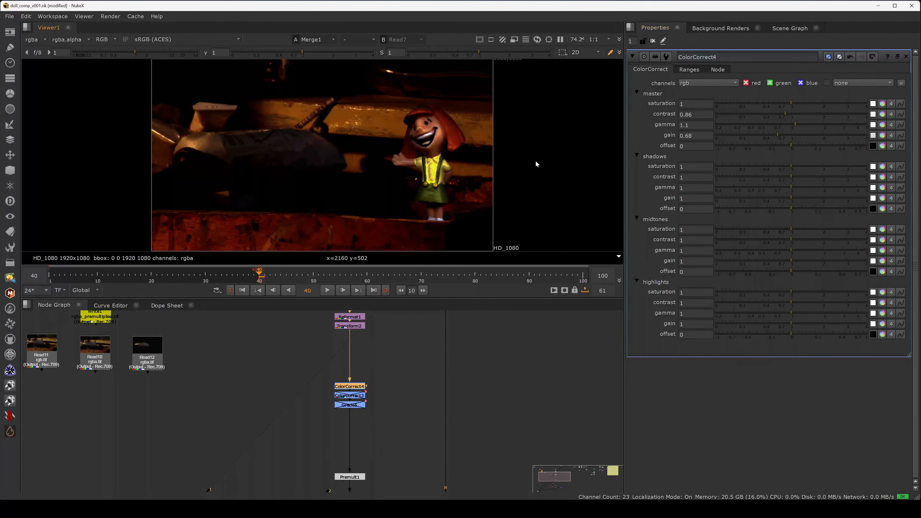
{"action": "key", "text": "r"}
{"action": "key", "text": "b"}
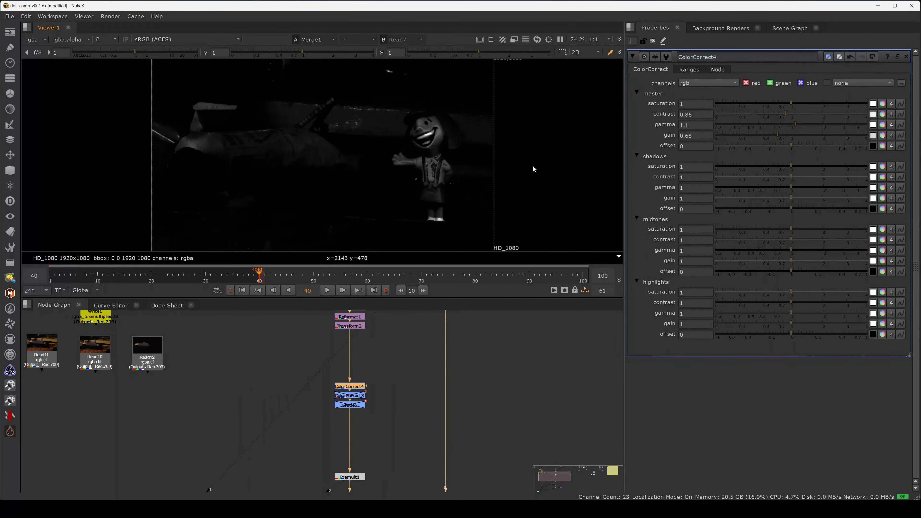
{"action": "key", "text": "b"}
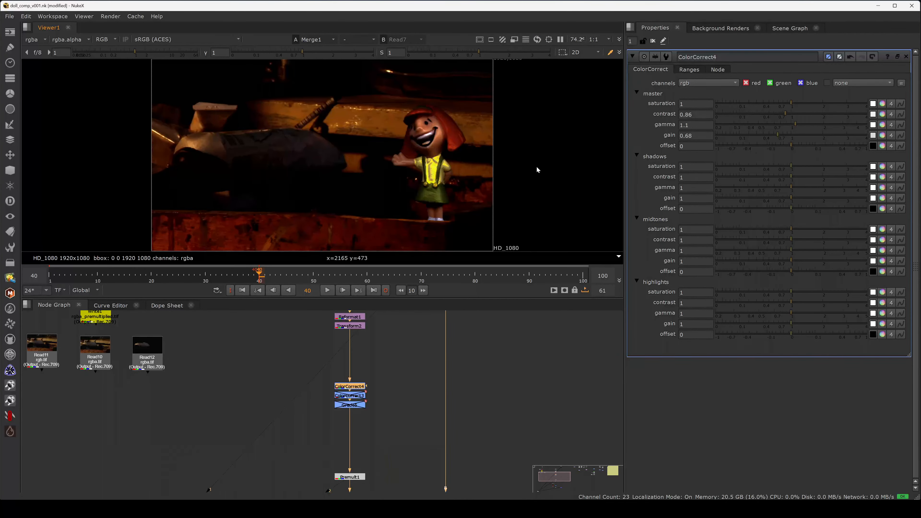
Re-enable ColorCorrect3 and set its highlights contrast to 1 on frame 40.
{"action": "left_click", "coordinate": [405, 372]}
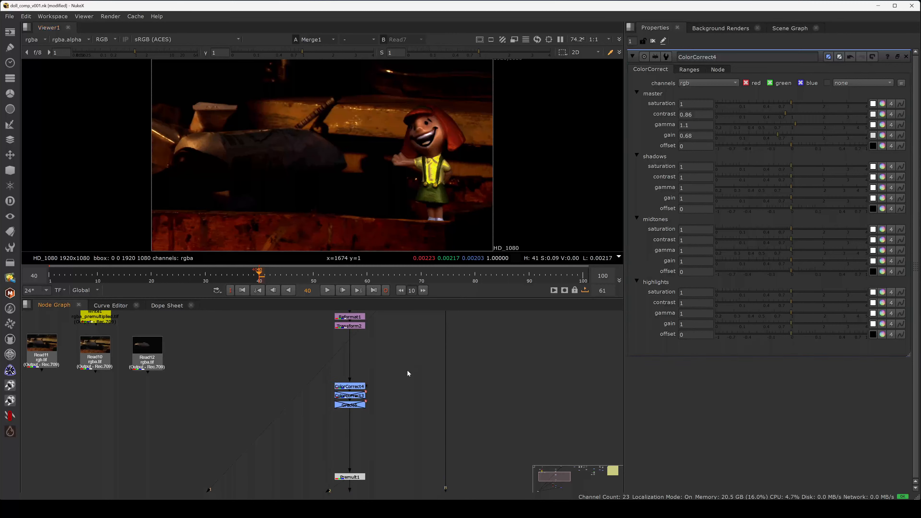
{"action": "left_click", "coordinate": [350, 396]}
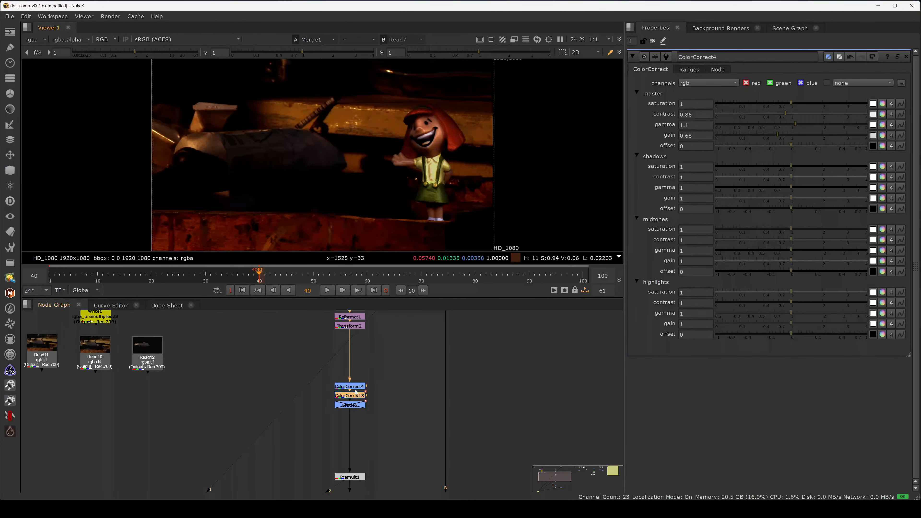
{"action": "double_click", "coordinate": [357, 395]}
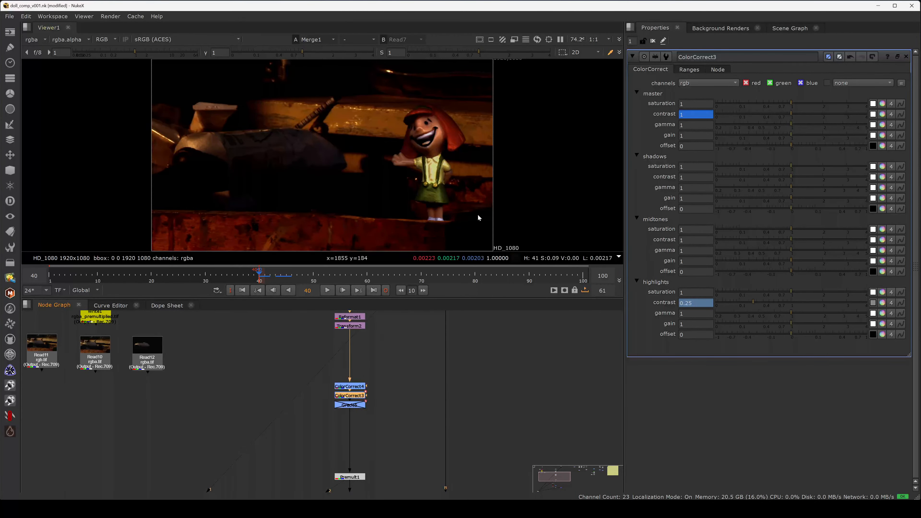
{"action": "double_click", "coordinate": [692, 303]}
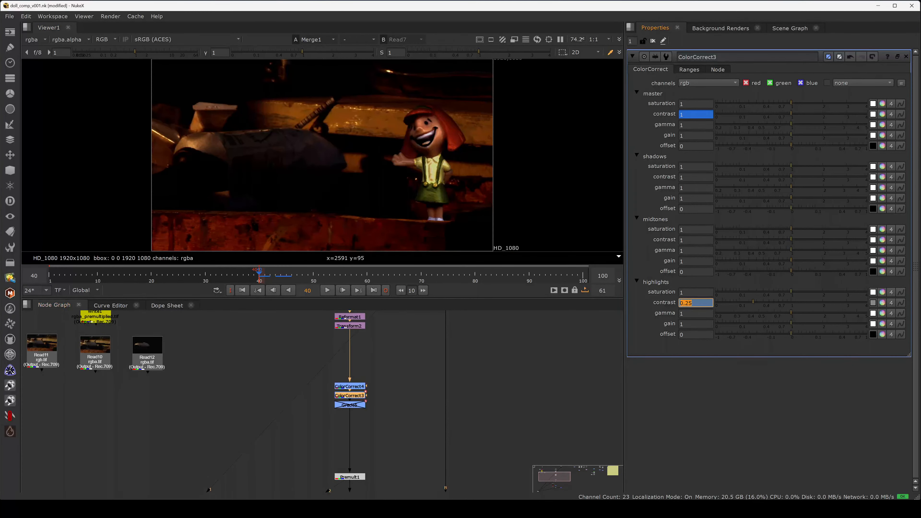
{"action": "type", "text": "1"}
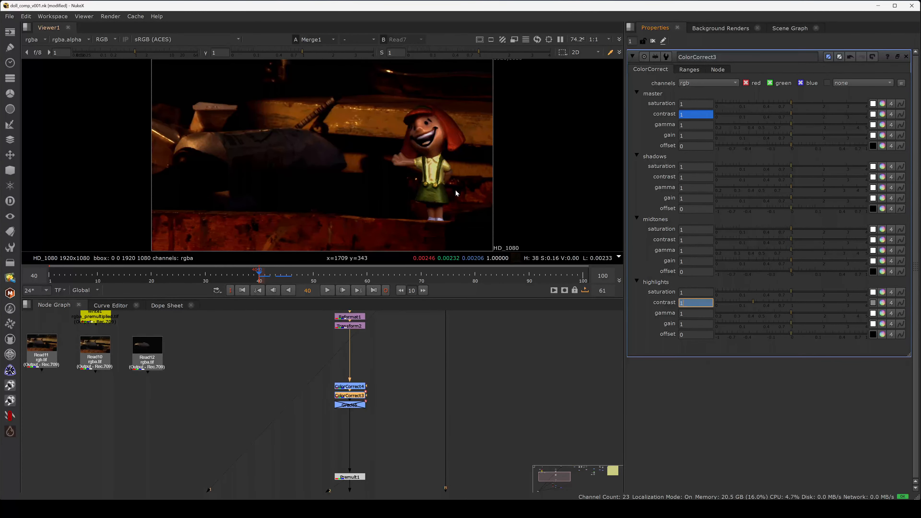
{"action": "key", "text": "Return"}
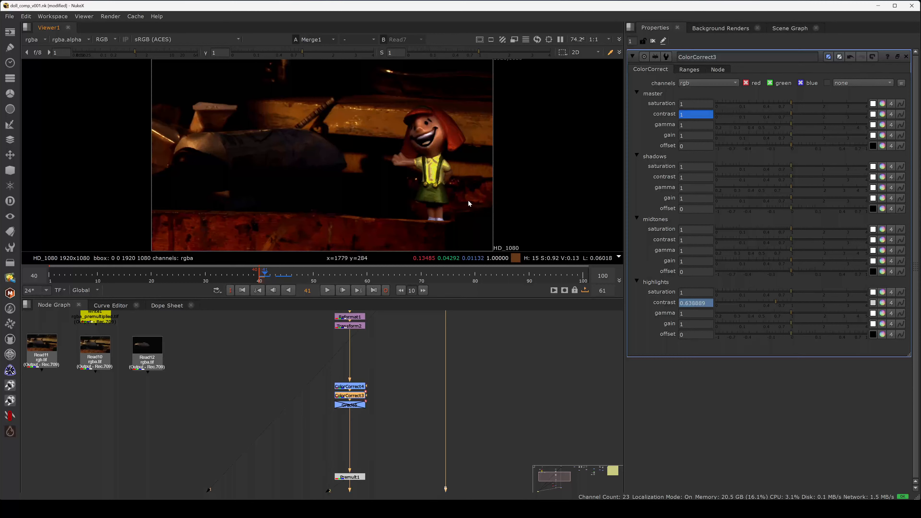
Step through the dark frames up to 44, return to frame 43 and re-enable Grade5.
{"action": "key", "text": "Right"}
{"action": "key", "text": "Right"}
{"action": "key", "text": "Right"}
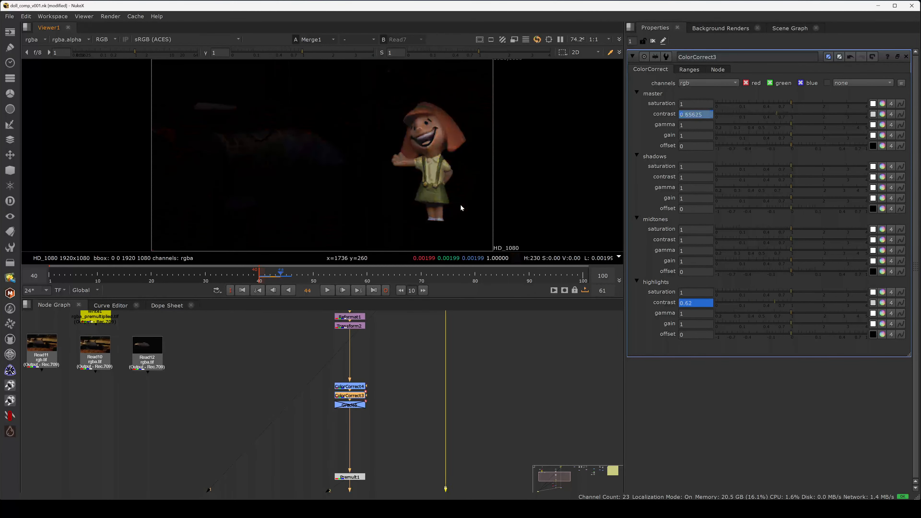
{"action": "key", "text": "Left"}
{"action": "key", "text": "Right"}
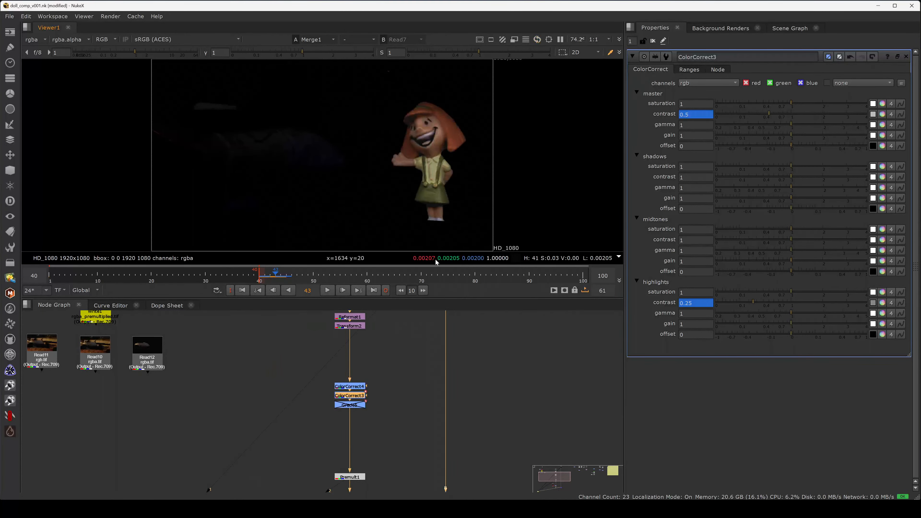
{"action": "left_click", "coordinate": [350, 405]}
{"action": "key", "text": "d"}
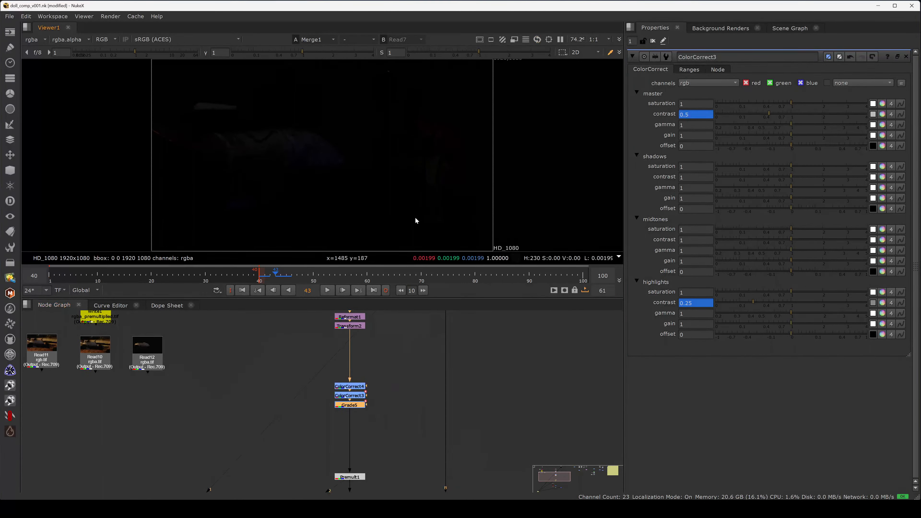
Set Grade5's whitepoint to 4 on frame 43.
{"action": "double_click", "coordinate": [359, 406]}
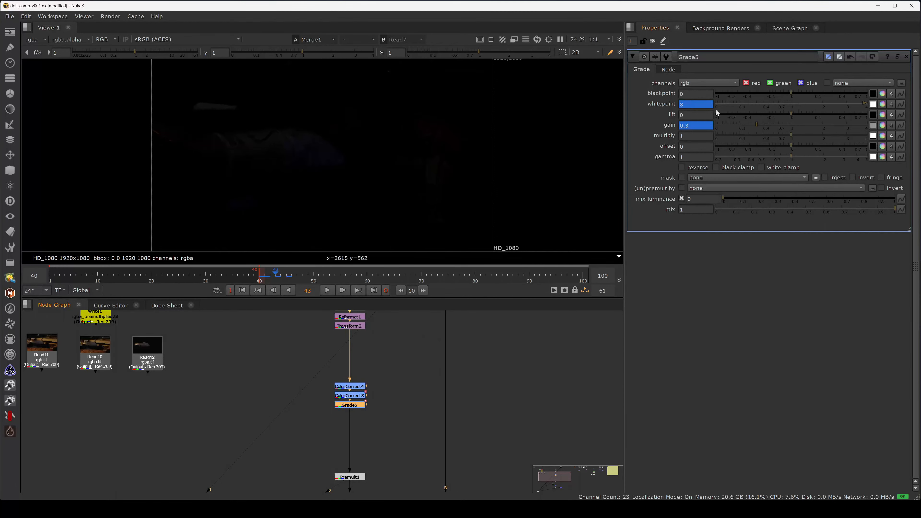
{"action": "type", "text": "6"}
{"action": "key", "text": "Return"}
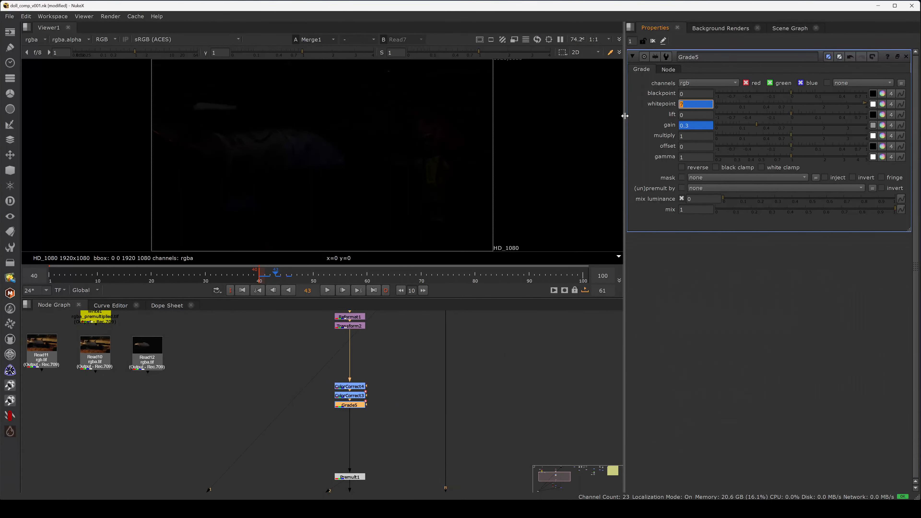
{"action": "key", "text": "Up"}
{"action": "key", "text": "Up"}
{"action": "key", "text": "Up"}
{"action": "type", "text": "3"}
{"action": "key", "text": "Return"}
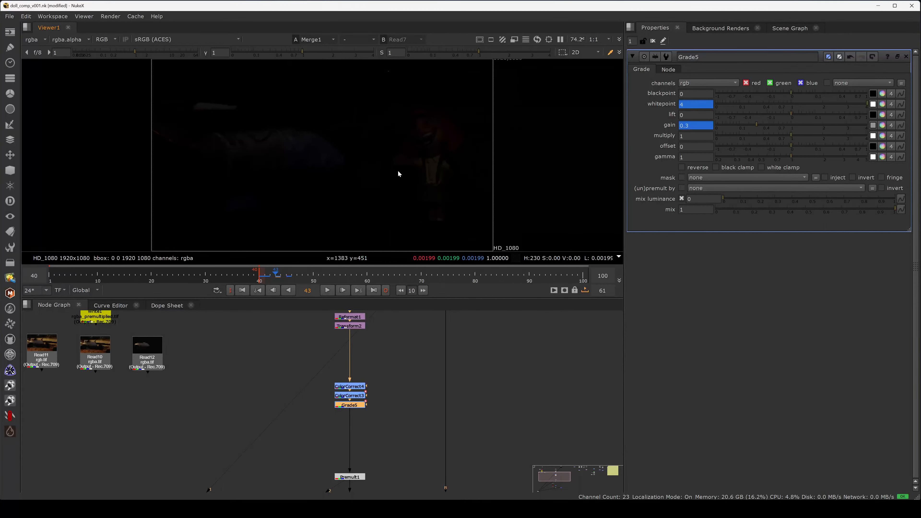
Step back to frames 41 and 40 and compare the doll's brightness with the background.
{"action": "key", "text": "Left"}
{"action": "key", "text": "Left"}
{"action": "key", "text": "Left"}
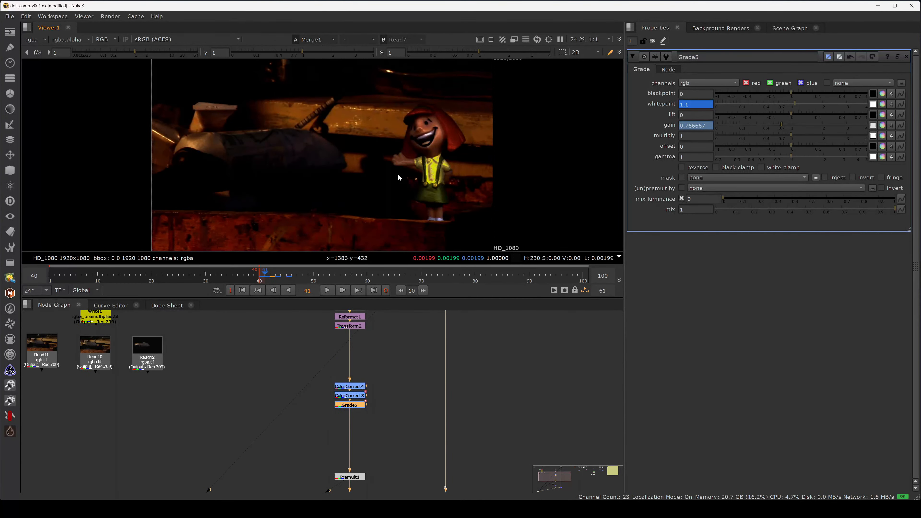
{"action": "key", "text": "Right"}
{"action": "key", "text": "Left"}
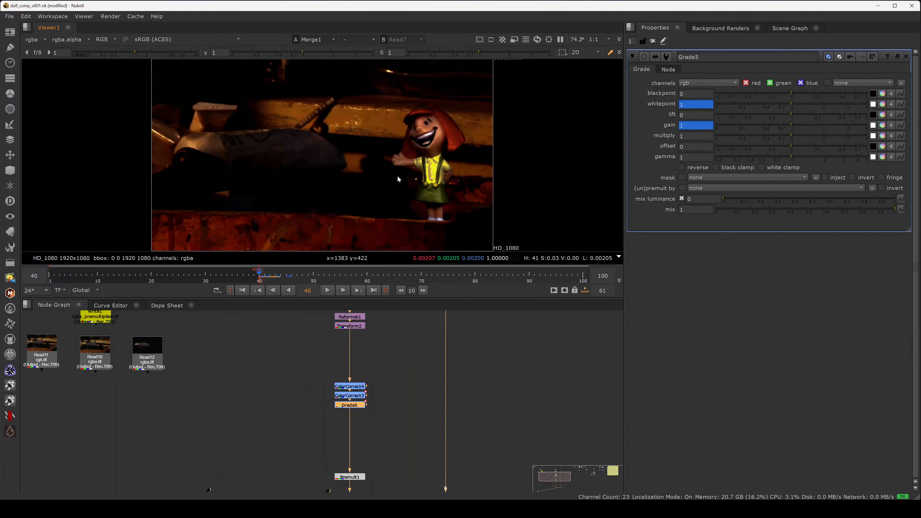
Compare frames 40 and 41, and set Grade5's gain to 1 on frame 41.
{"action": "key", "text": "Right"}
{"action": "key", "text": "Left"}
{"action": "key", "text": "Right"}
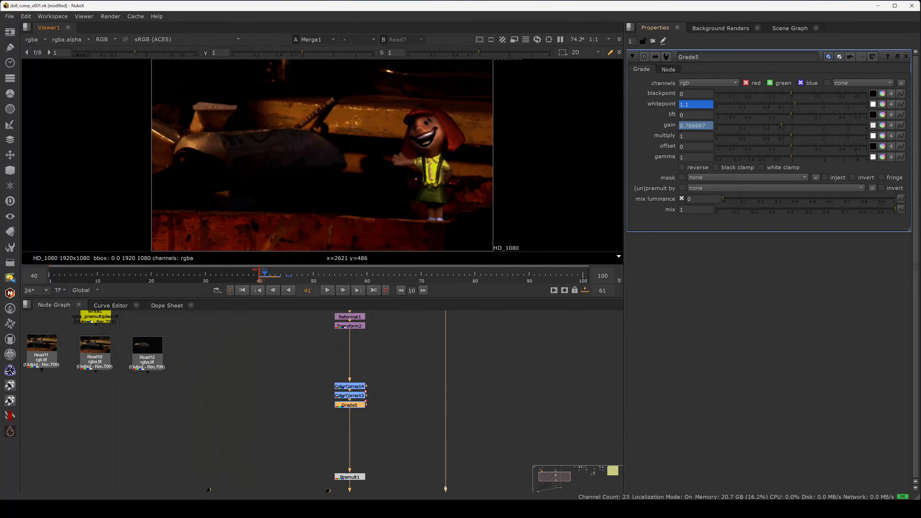
{"action": "key", "text": "Left"}
{"action": "key", "text": "Right"}
{"action": "left_click", "coordinate": [698, 125]}
{"action": "type", "text": "1"}
{"action": "key", "text": "Return"}
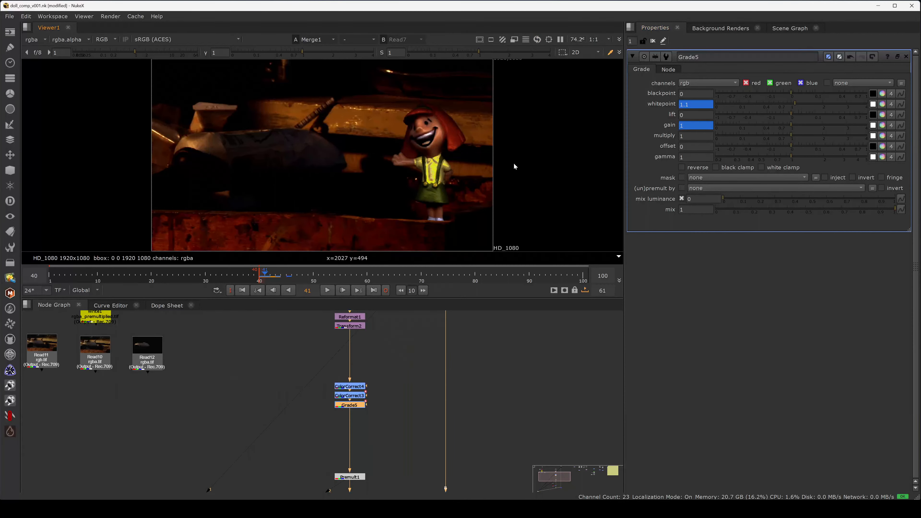
Flip repeatedly between frames 40 and 41, with a check of frame 42, comparing the doll's brightness with the background.
{"action": "key", "text": "Left"}
{"action": "key", "text": "Right"}
{"action": "key", "text": "Left"}
{"action": "key", "text": "Right"}
{"action": "key", "text": "Left"}
{"action": "key", "text": "Right"}
{"action": "key", "text": "Right"}
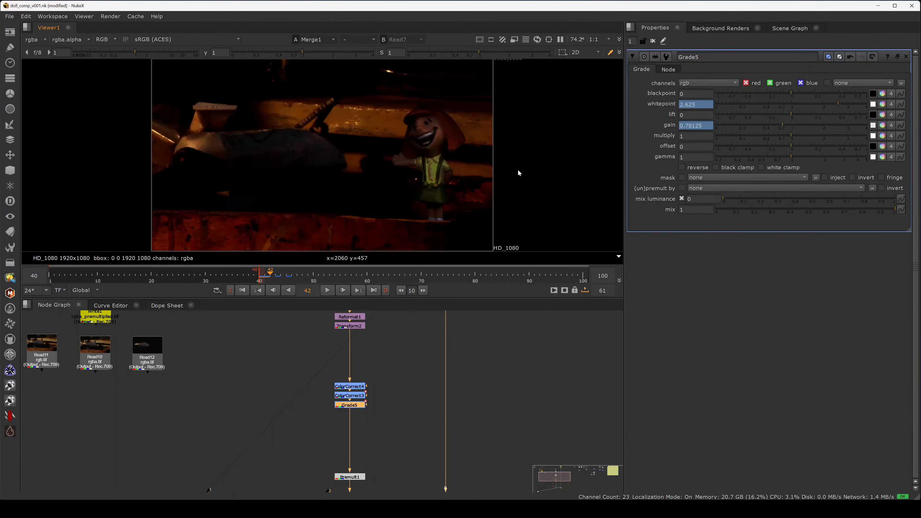
{"action": "key", "text": "Left"}
{"action": "key", "text": "Right"}
{"action": "key", "text": "Left"}
{"action": "key", "text": "Left"}
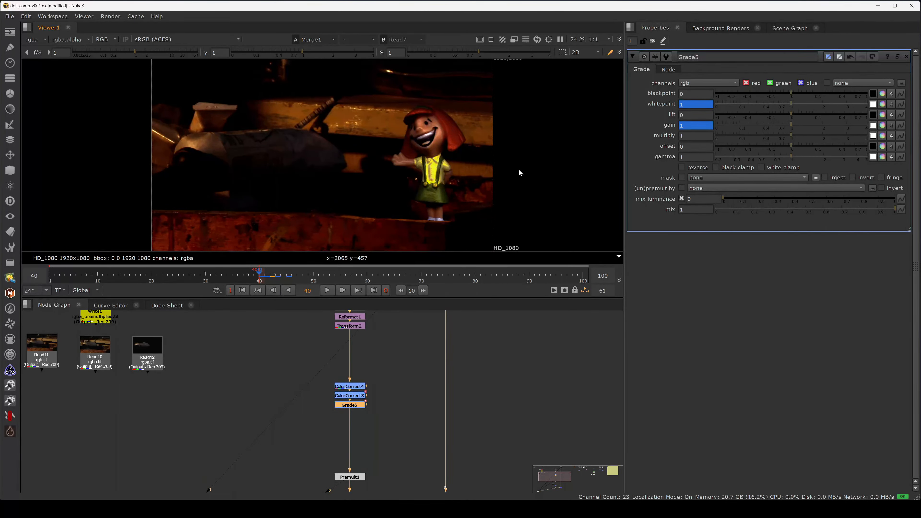
{"action": "key", "text": "Right"}
{"action": "key", "text": "Left"}
{"action": "key", "text": "Right"}
{"action": "key", "text": "Left"}
Step between frames 41 and 42 and on to 43 to examine how the doll darkens with the background.
{"action": "key", "text": "Right"}
{"action": "key", "text": "Right"}
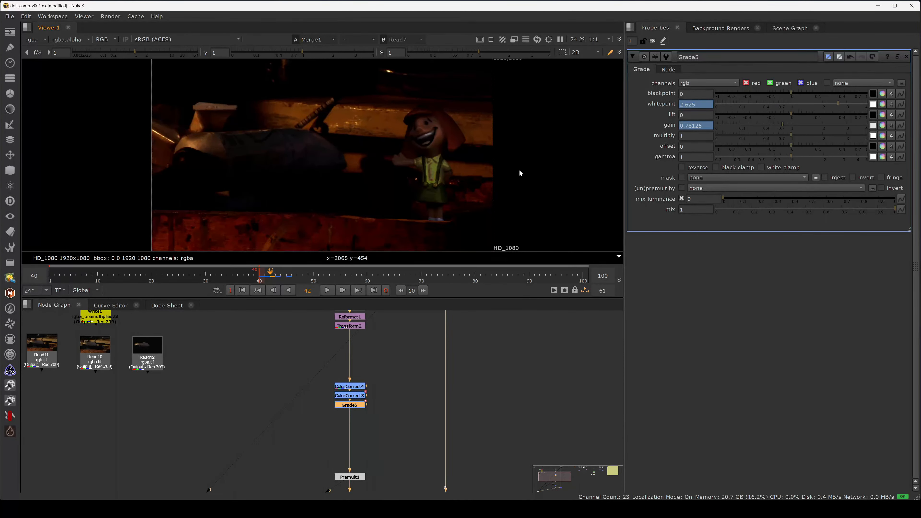
{"action": "key", "text": "Left"}
{"action": "key", "text": "Right"}
{"action": "key", "text": "Left"}
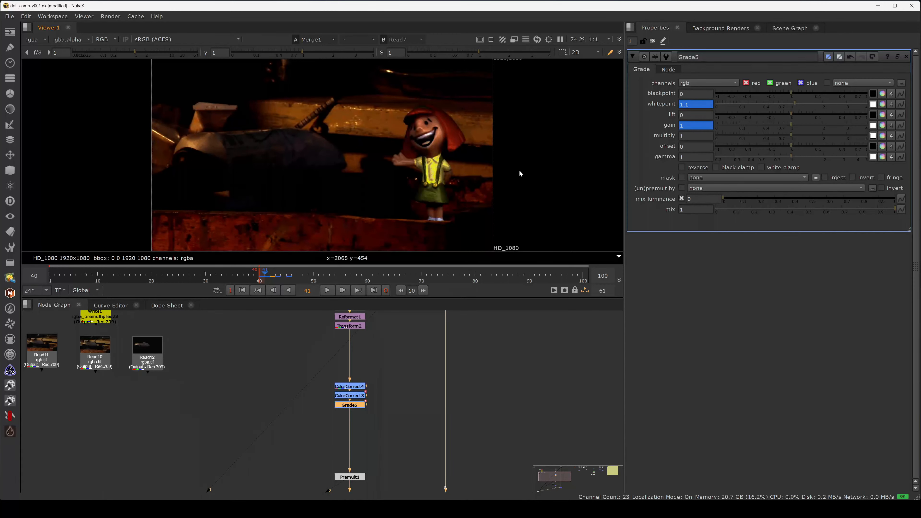
{"action": "key", "text": "Right"}
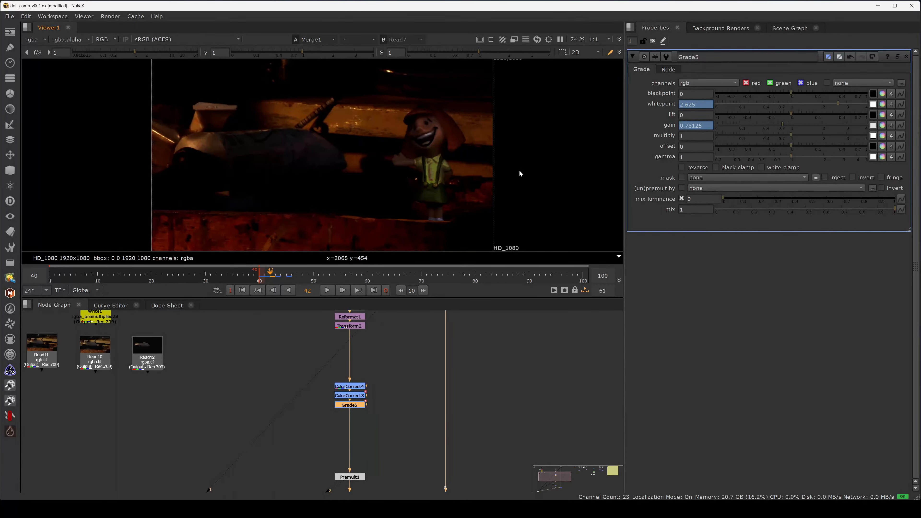
{"action": "key", "text": "Left"}
{"action": "key", "text": "Right"}
{"action": "key", "text": "Right"}
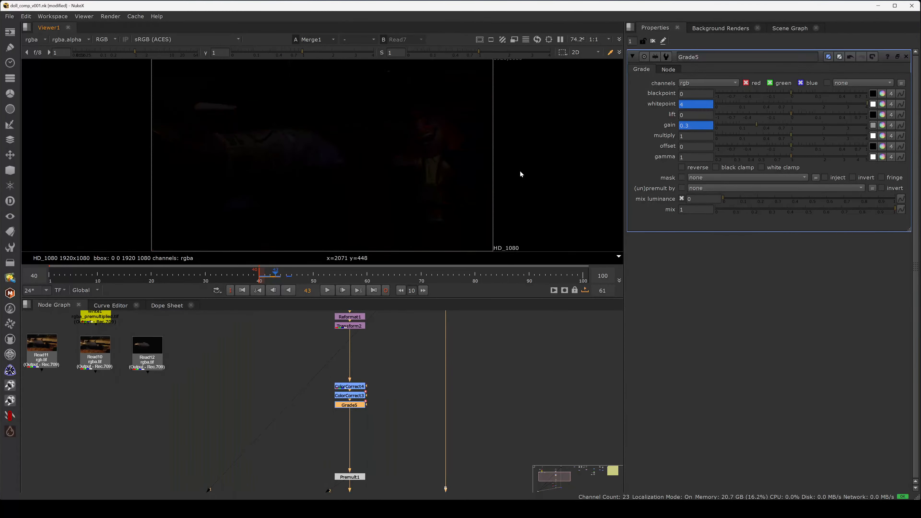
Step through frames 42 to 46 to examine the doll's brightness as the background lights up again.
{"action": "key", "text": "Left"}
{"action": "key", "text": "Right"}
{"action": "key", "text": "Right"}
{"action": "key", "text": "Right"}
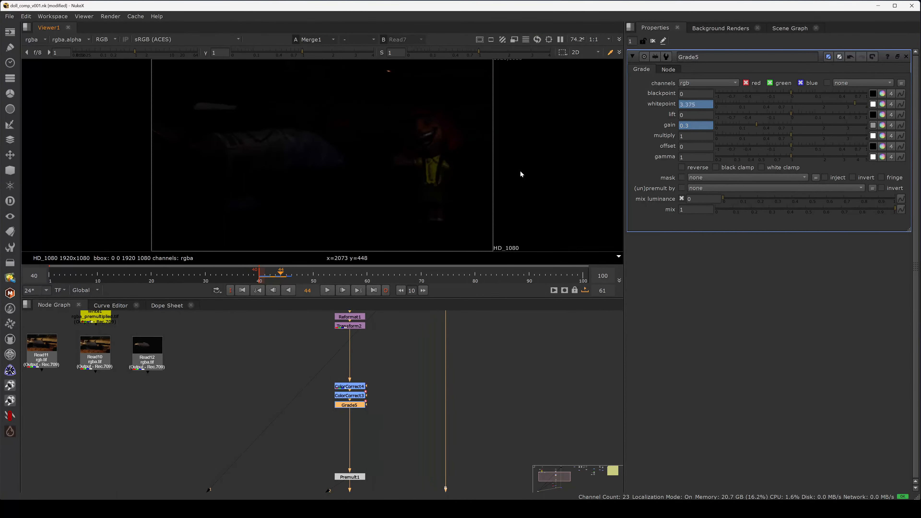
{"action": "key", "text": "Left"}
{"action": "key", "text": "Right"}
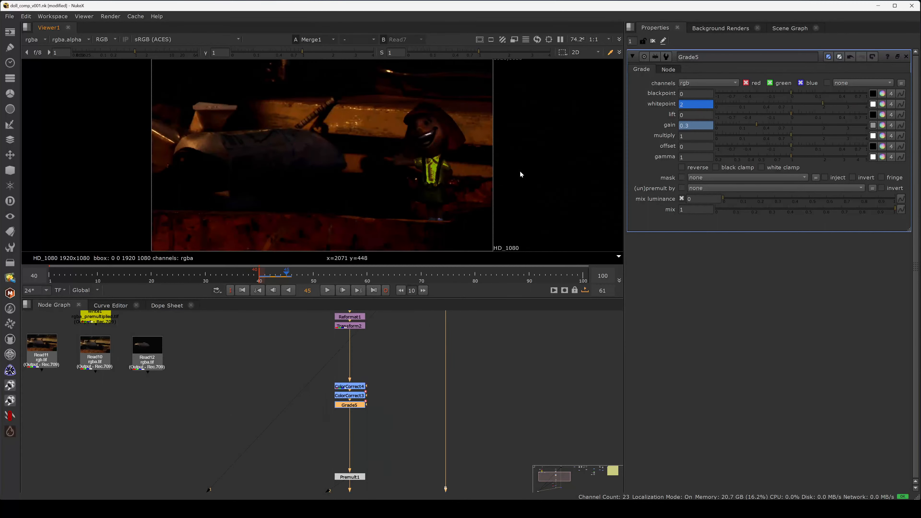
{"action": "key", "text": "Left"}
{"action": "key", "text": "Right"}
{"action": "key", "text": "Right"}
{"action": "key", "text": "Left"}
{"action": "key", "text": "Right"}
{"action": "key", "text": "Right"}
{"action": "key", "text": "Left"}
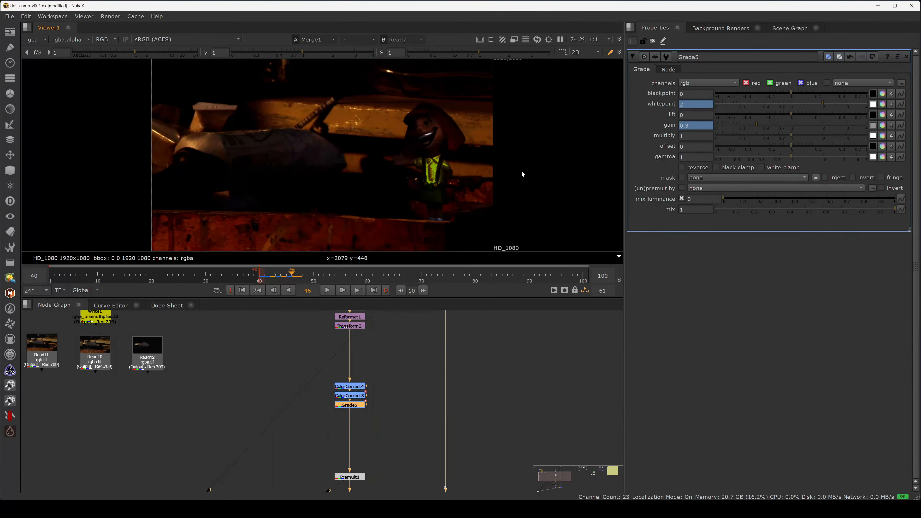
End the playback range at frame 46 and compare its first and last frames.
{"action": "key", "text": "o"}
{"action": "key", "text": "Right"}
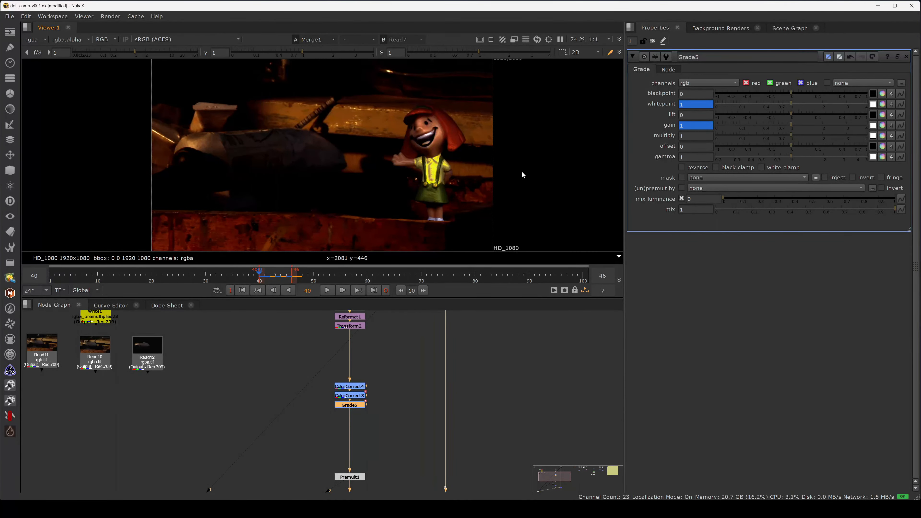
{"action": "key", "text": "Left"}
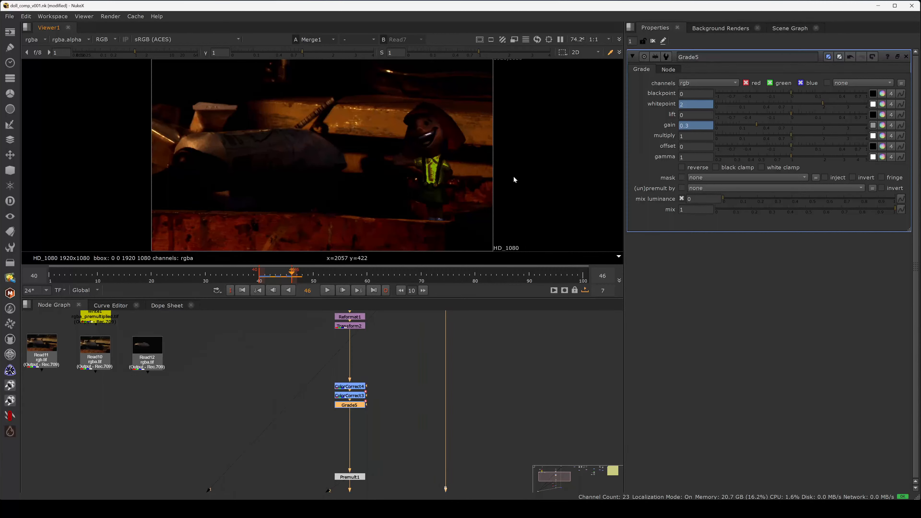
Step through the end of the range, checking the doll on frames 43 to 46 against frame 40.
{"action": "middle_click_drag", "start_coordinate": [378, 393], "coordinate": [382, 373]}
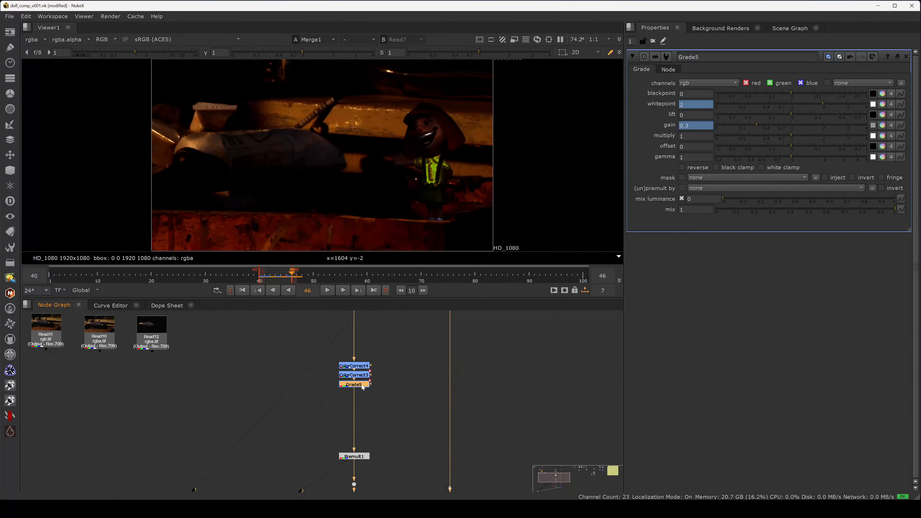
{"action": "key", "text": "Left"}
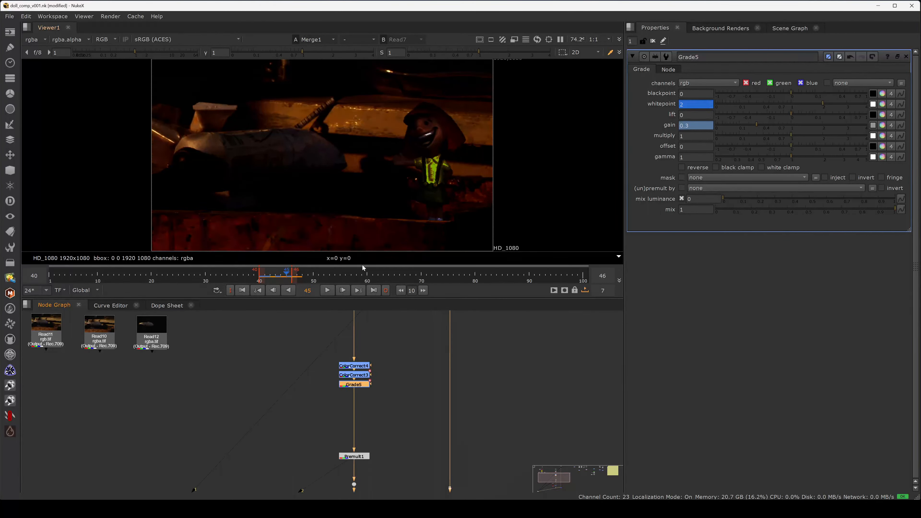
{"action": "key", "text": "Right"}
{"action": "key", "text": "Right"}
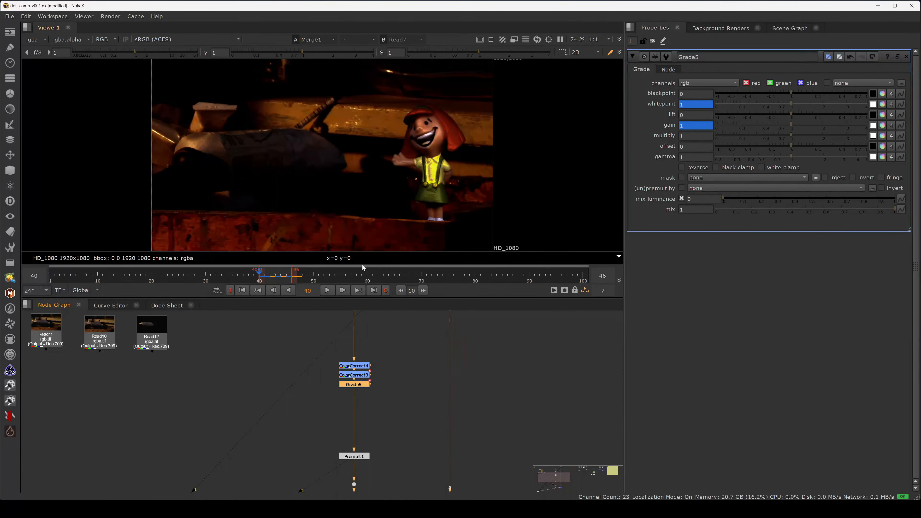
{"action": "key", "text": "alt+Right"}
{"action": "key", "text": "Left"}
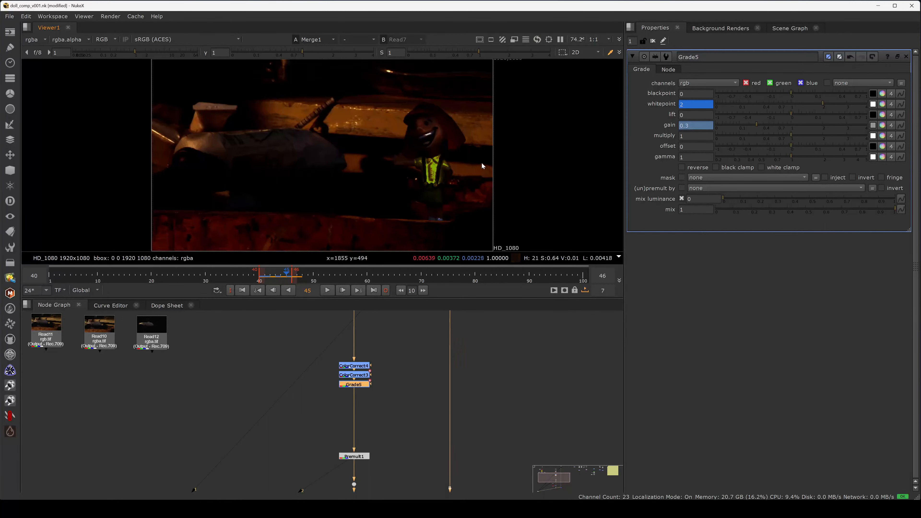
{"action": "key", "text": "Left"}
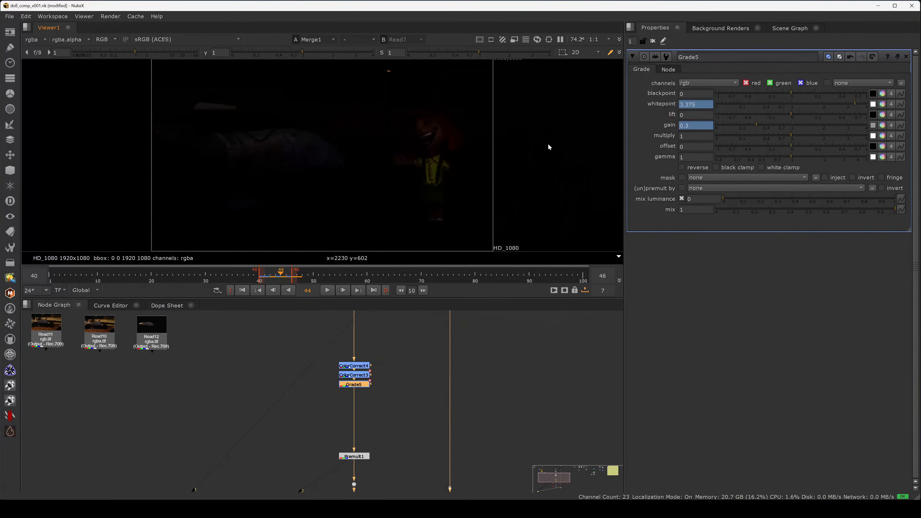
{"action": "key", "text": "Left"}
{"action": "key", "text": "Right"}
{"action": "key", "text": "Right"}
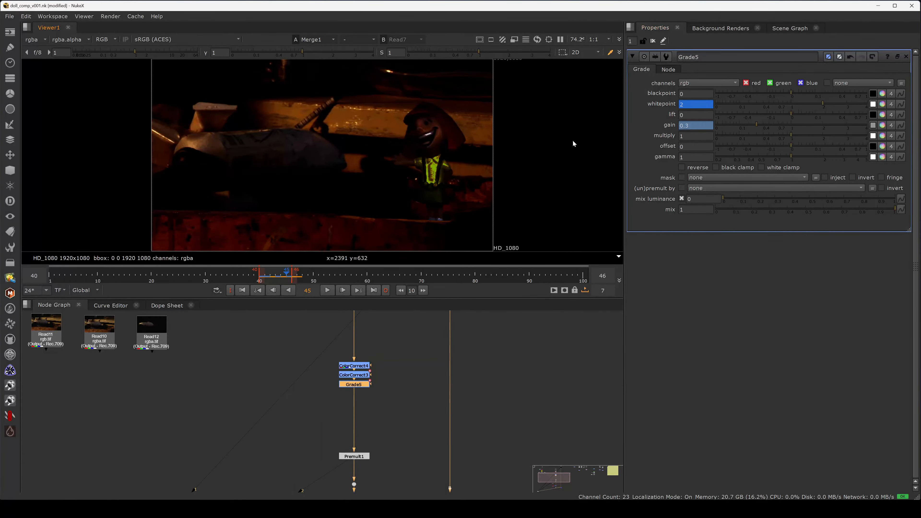
Jump repeatedly between frames 40 and 45 to compare the background light and the doll's brightness.
{"action": "key", "text": "Home"}
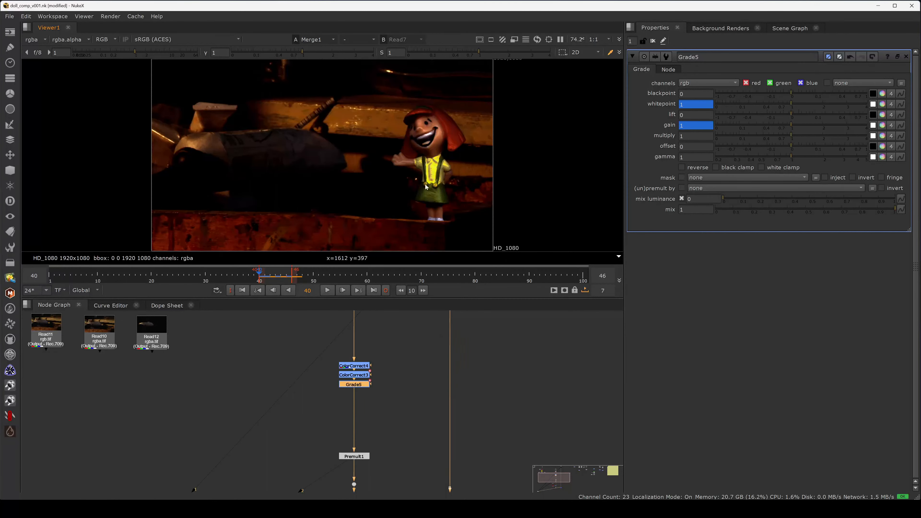
{"action": "left_click", "coordinate": [287, 277]}
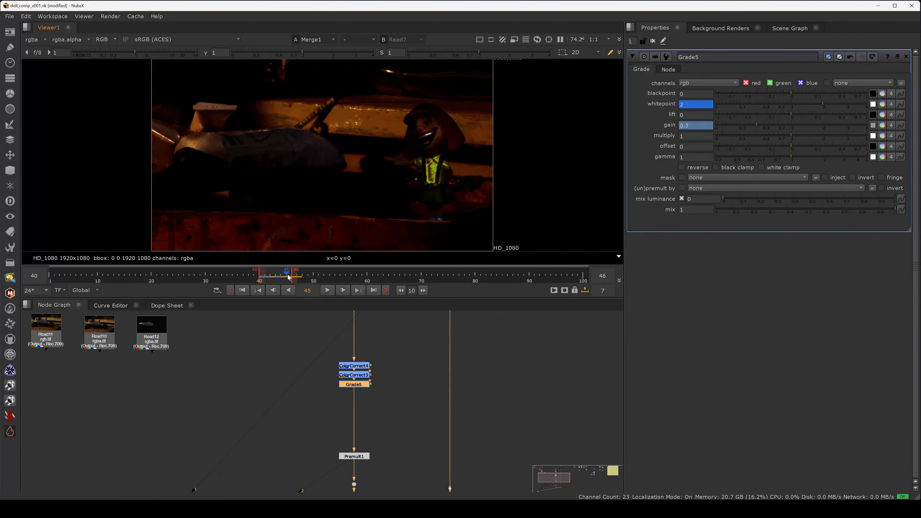
{"action": "key", "text": "Home"}
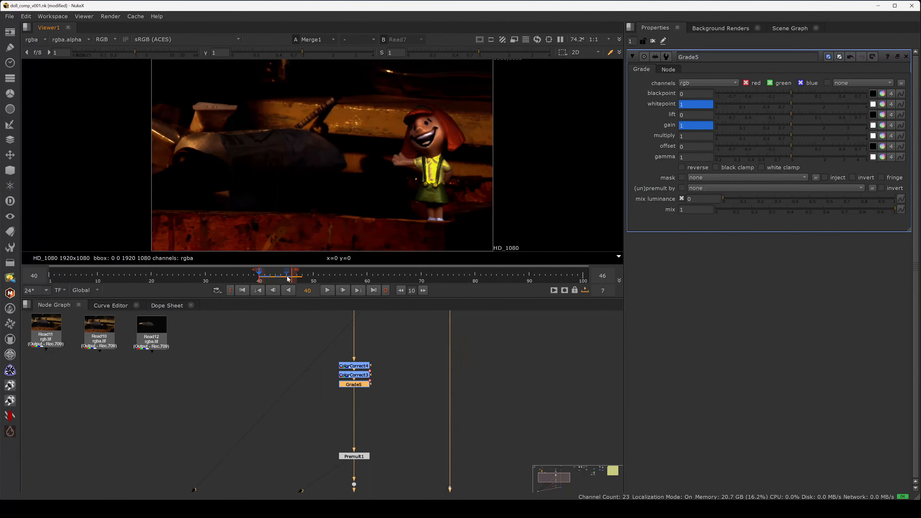
{"action": "left_click", "coordinate": [287, 278]}
{"action": "key", "text": "Home"}
{"action": "left_click", "coordinate": [287, 278]}
{"action": "key", "text": "Home"}
{"action": "left_click", "coordinate": [288, 278]}
{"action": "key", "text": "Home"}
{"action": "left_click", "coordinate": [287, 278]}
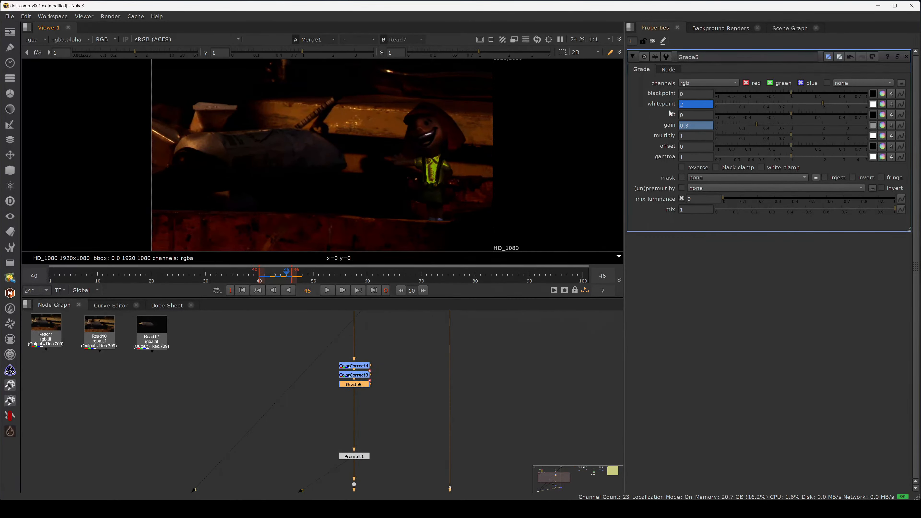
Keyframe Grade5's whitepoint and gain at their present values on frame 44.
{"action": "key", "text": "Left"}
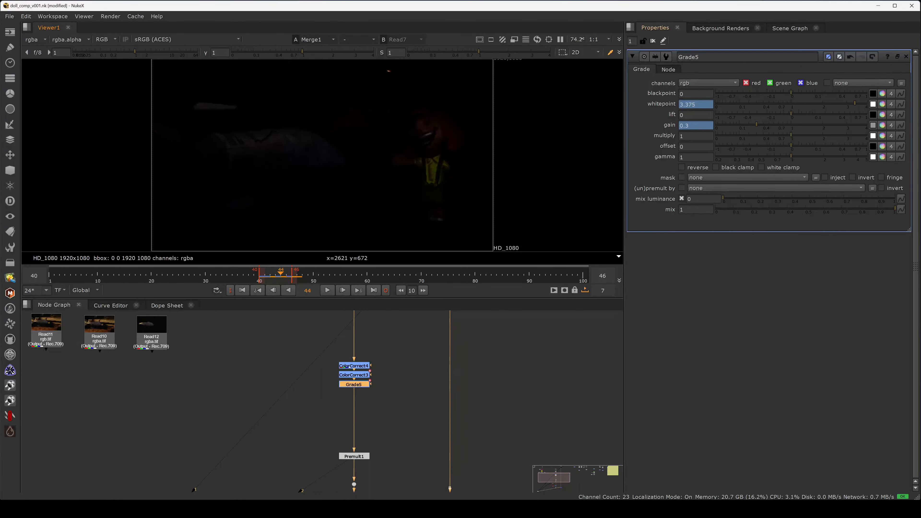
{"action": "right_click", "coordinate": [703, 105]}
{"action": "left_click", "coordinate": [718, 110]}
{"action": "right_click", "coordinate": [698, 126]}
{"action": "left_click", "coordinate": [715, 131]}
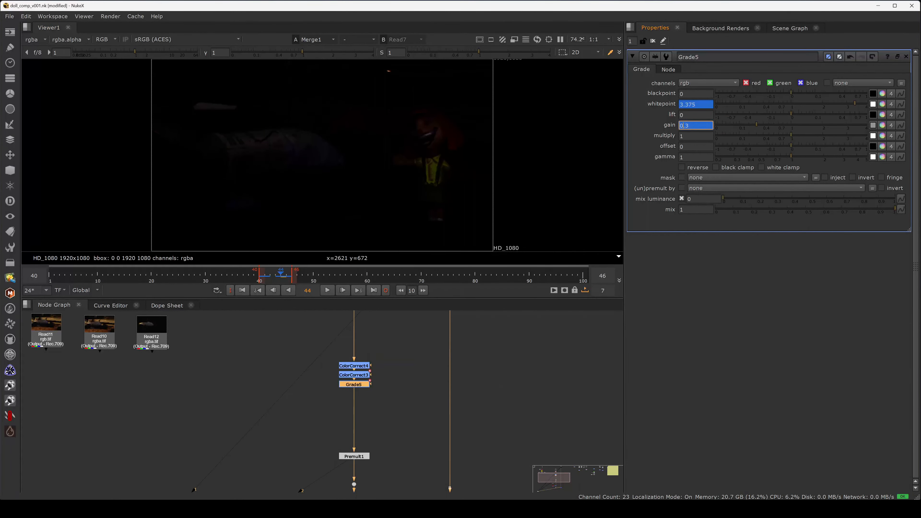
Set Grade5's whitepoint and gain to 1 on frame 45.
{"action": "key", "text": "Right"}
{"action": "double_click", "coordinate": [689, 105]}
{"action": "type", "text": "1"}
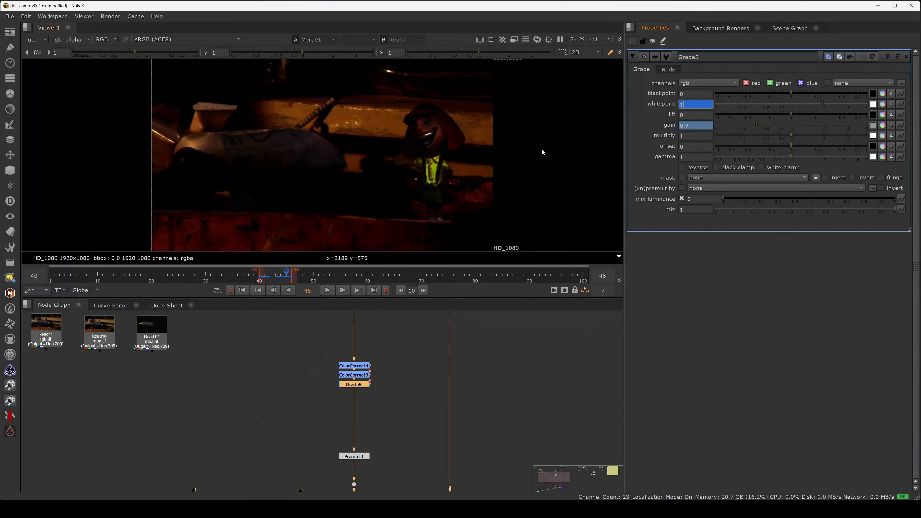
{"action": "key", "text": "Return"}
{"action": "double_click", "coordinate": [689, 125]}
{"action": "type", "text": "1"}
{"action": "key", "text": "Return"}
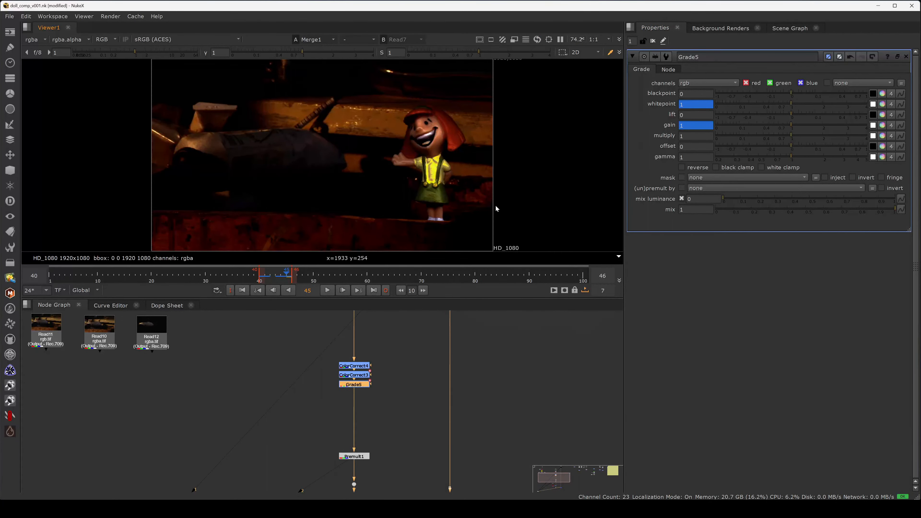
Keyframe Grade5's whitepoint and gain at their present values on frame 46.
{"action": "key", "text": "Right"}
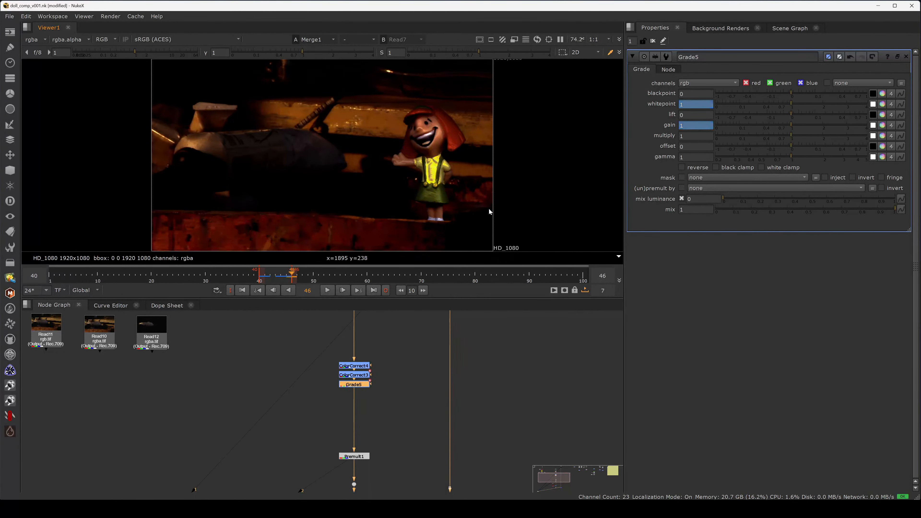
{"action": "right_click", "coordinate": [700, 103]}
{"action": "left_click", "coordinate": [704, 105]}
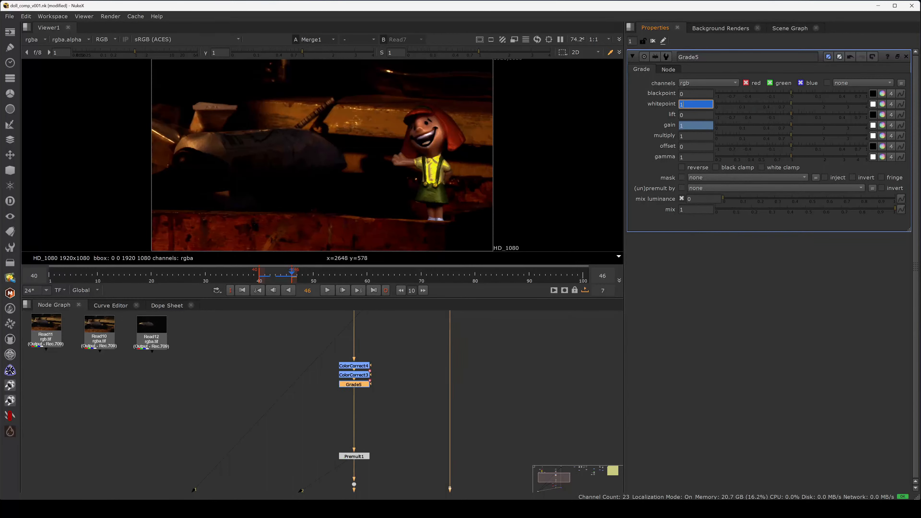
{"action": "right_click", "coordinate": [695, 125]}
{"action": "left_click", "coordinate": [699, 130]}
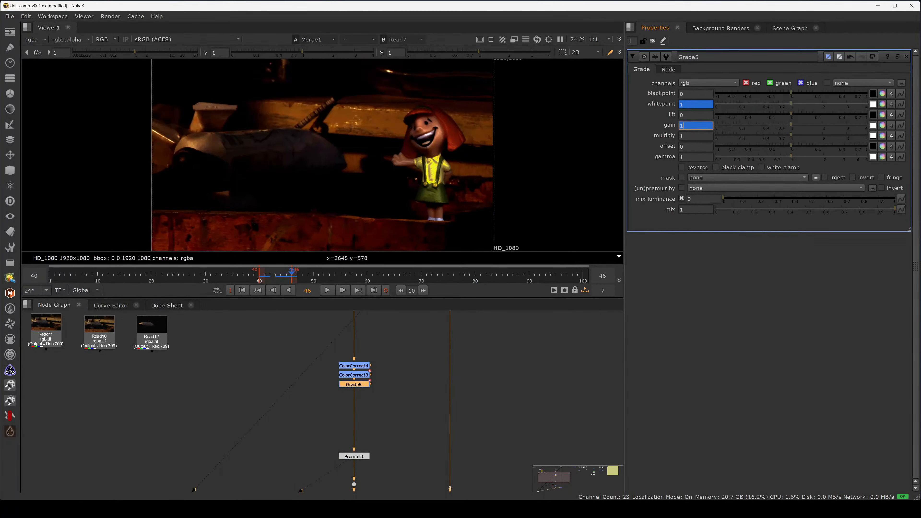
Open ColorCorrect3's settings and keyframe its master contrast and highlights contrast on frame 46.
{"action": "double_click", "coordinate": [363, 375]}
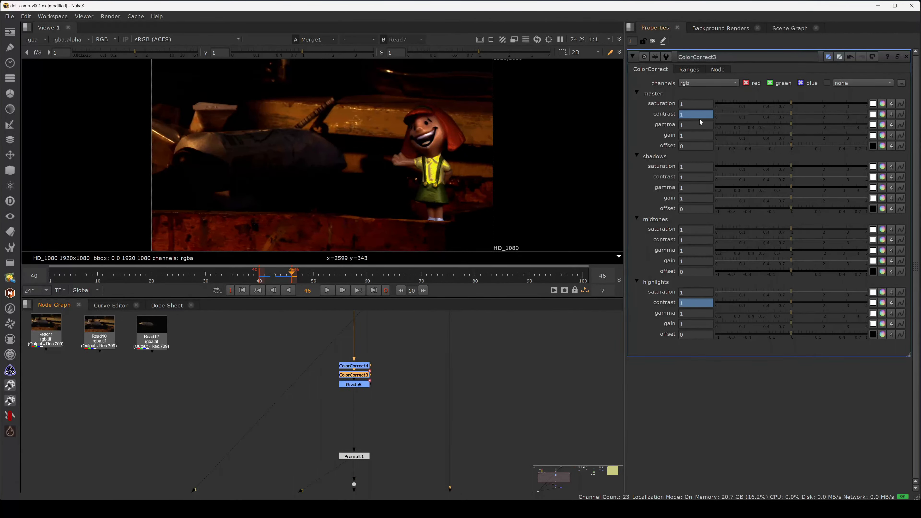
{"action": "right_click", "coordinate": [698, 116]}
{"action": "left_click", "coordinate": [704, 120]}
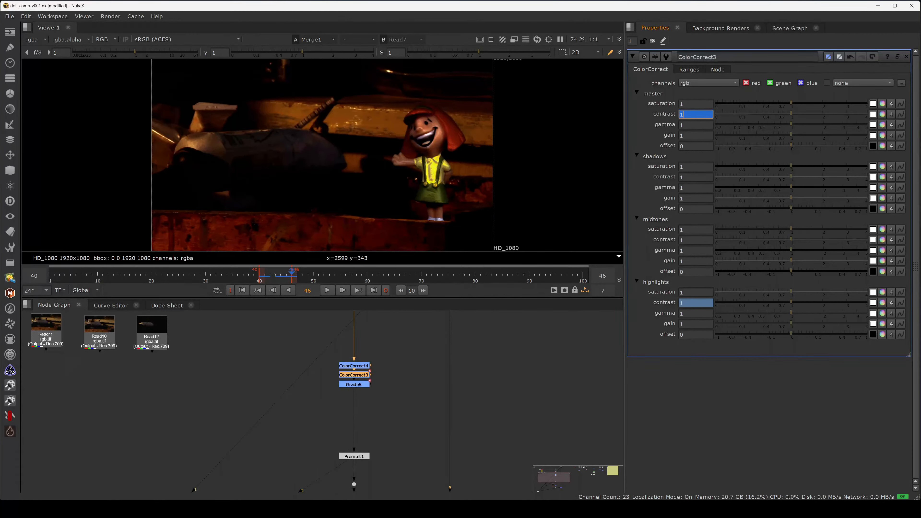
{"action": "right_click", "coordinate": [686, 303]}
{"action": "left_click", "coordinate": [692, 308]}
Keyframe ColorCorrect3's master contrast on frame 44 and raise the viewer gain to about 11.5 to inspect the dark frame.
{"action": "key", "text": "Left"}
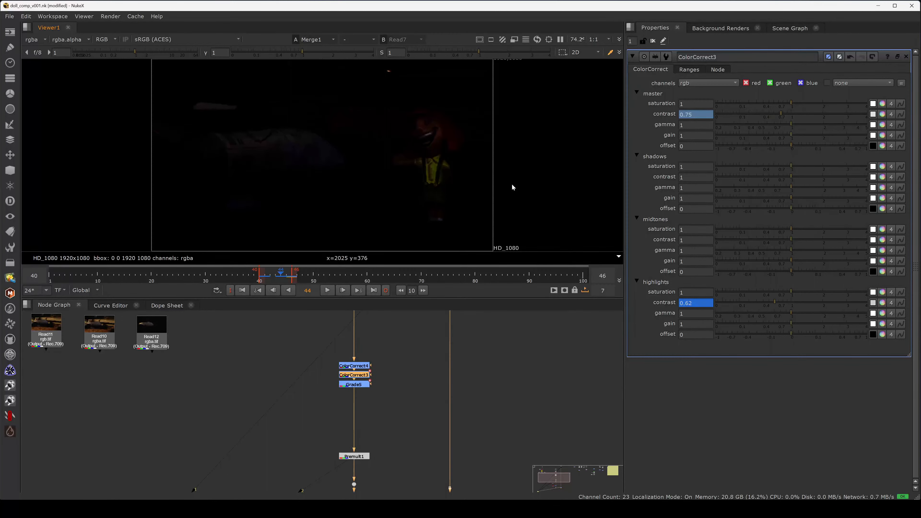
{"action": "right_click", "coordinate": [702, 114]}
{"action": "left_click", "coordinate": [710, 115]}
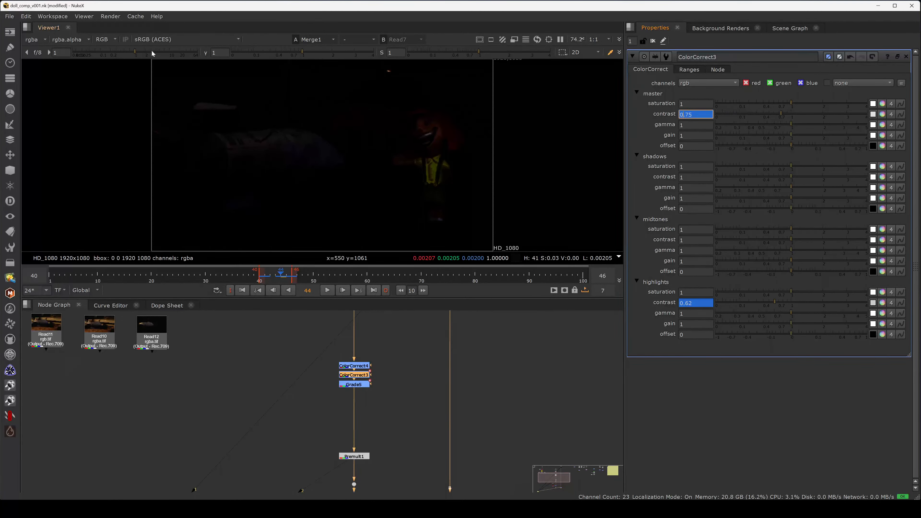
{"action": "left_click_drag", "start_coordinate": [151, 51], "coordinate": [171, 54]}
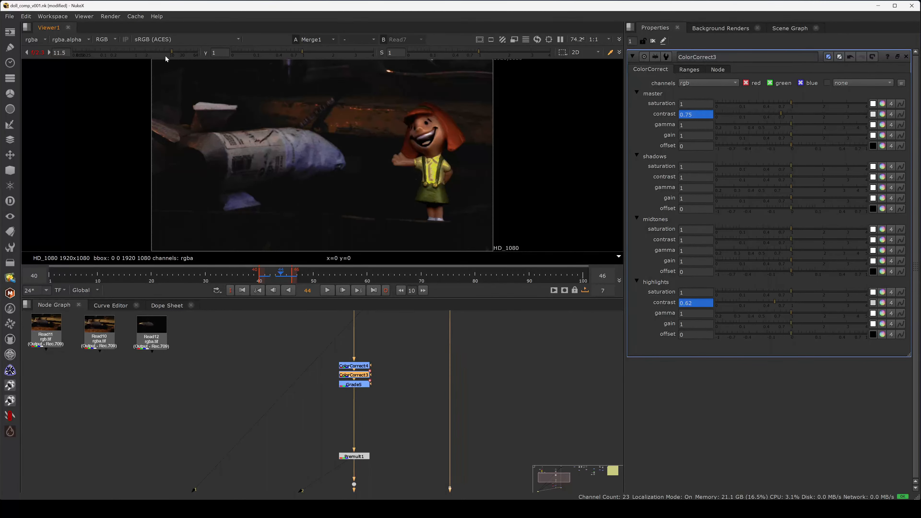
Reset the viewer gain to 1 and compare the doll with the background across frames 44 to 47.
{"action": "left_click", "coordinate": [158, 53], "text": "ctrl"}
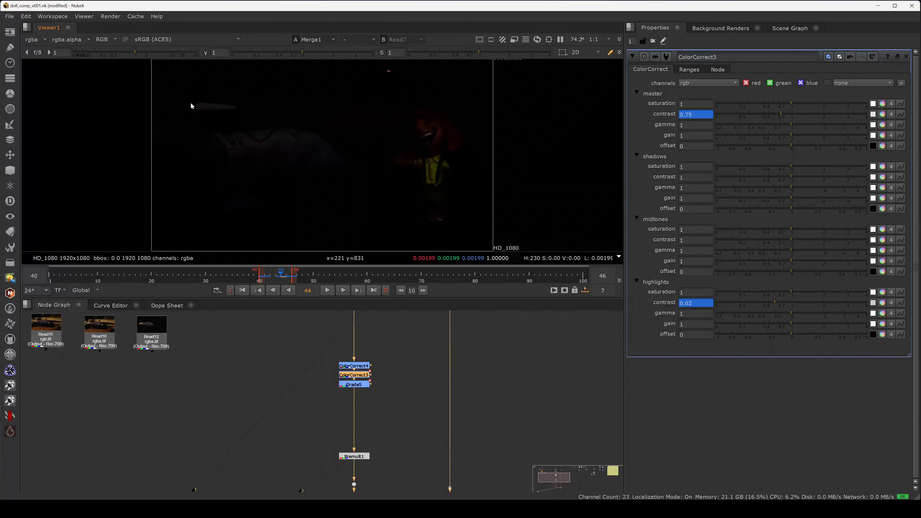
{"action": "key", "text": "Right"}
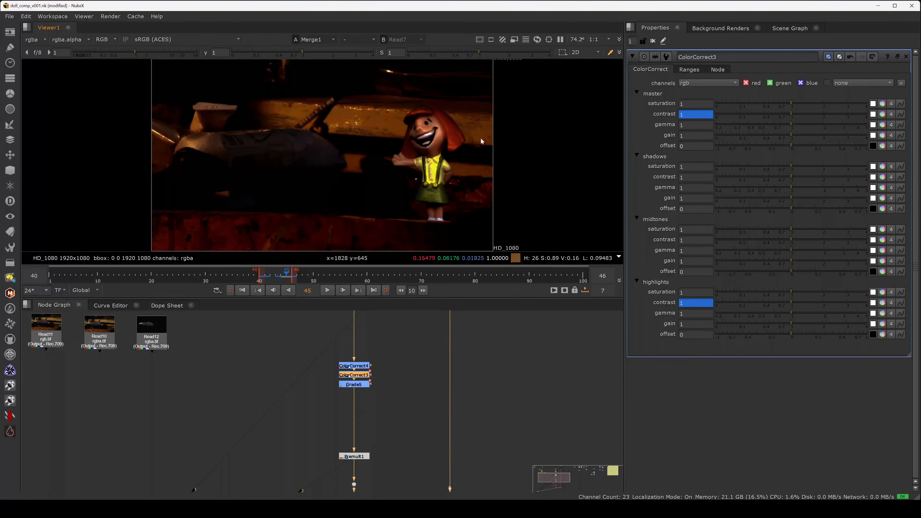
{"action": "key", "text": "Left"}
{"action": "key", "text": "Right"}
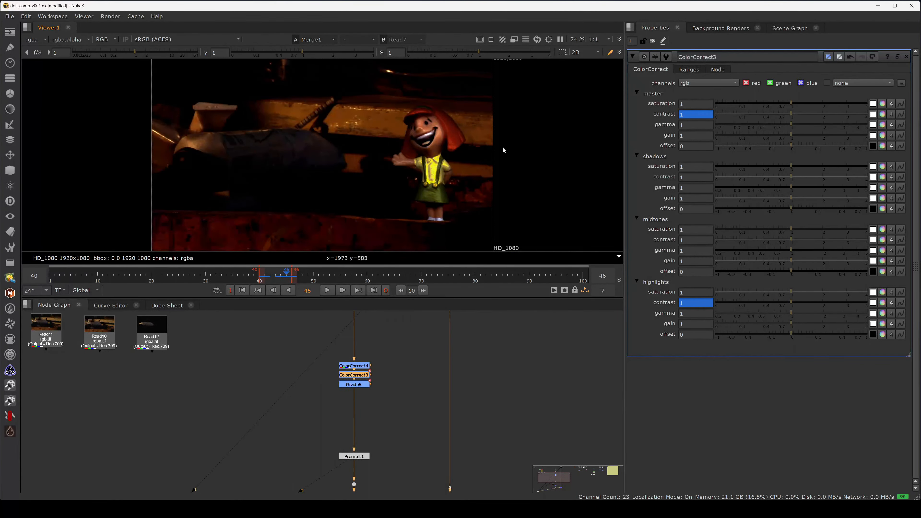
{"action": "key", "text": "Right"}
{"action": "key", "text": "Right"}
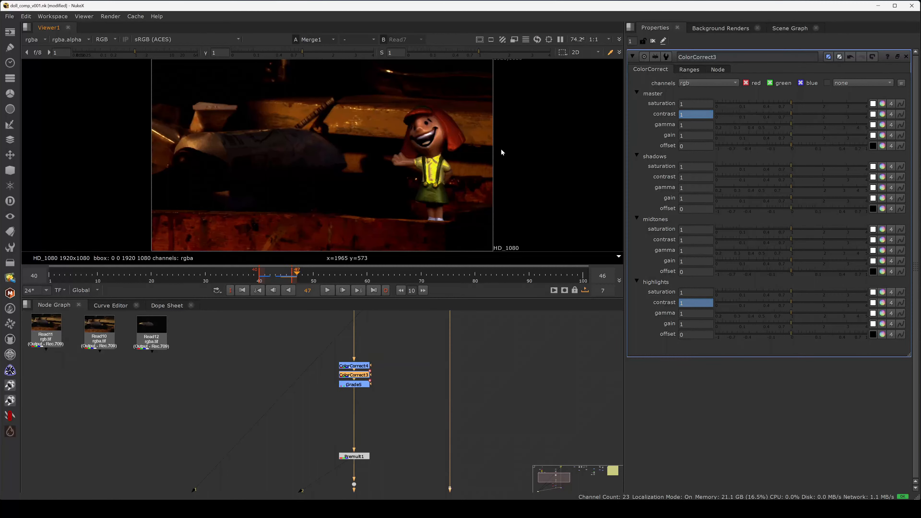
{"action": "key", "text": "Left"}
{"action": "key", "text": "Left"}
{"action": "key", "text": "Right"}
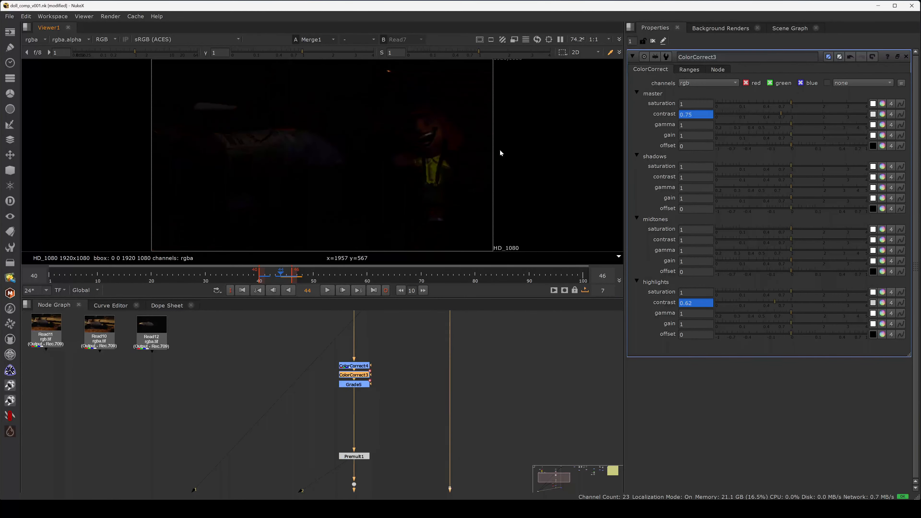
Step back and forth between frames 44, 45 and 46 to check how the doll's brightness follows the background flicker.
{"action": "key", "text": "Left"}
{"action": "key", "text": "Right"}
{"action": "key", "text": "Left"}
{"action": "key", "text": "Right"}
{"action": "key", "text": "Left"}
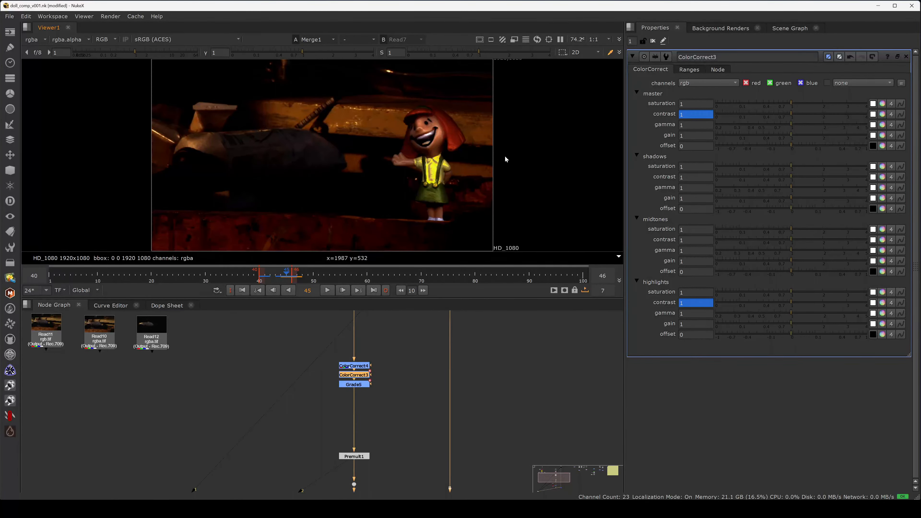
{"action": "key", "text": "Right"}
{"action": "key", "text": "Left"}
{"action": "key", "text": "Left"}
{"action": "key", "text": "Right"}
{"action": "key", "text": "Left"}
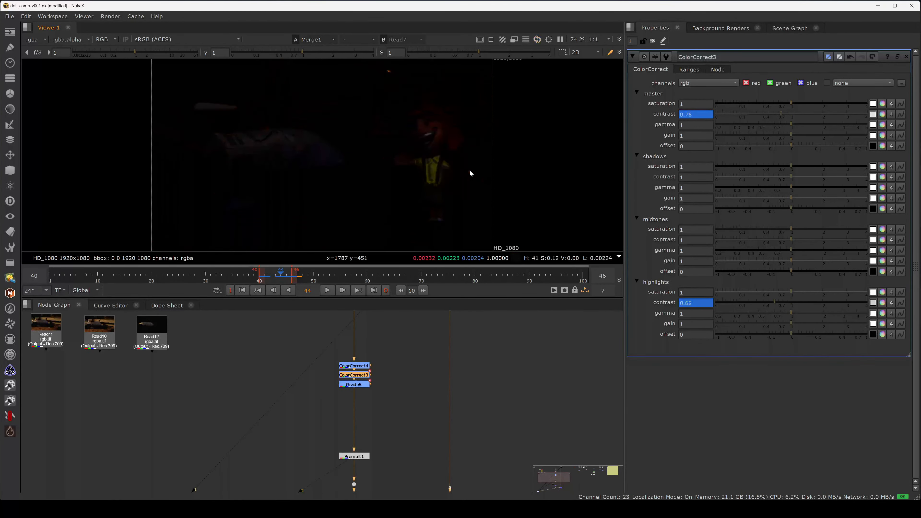
{"action": "key", "text": "Right"}
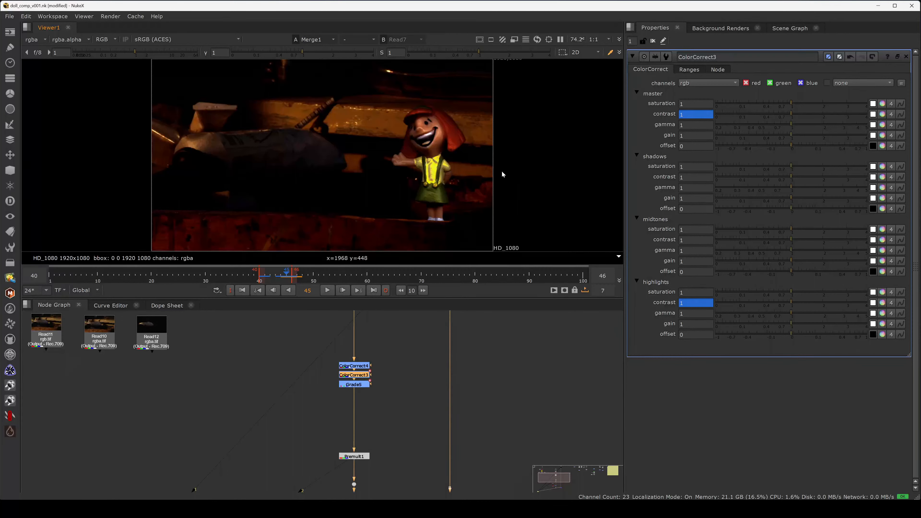
{"action": "key", "text": "Left"}
{"action": "key", "text": "Right"}
{"action": "key", "text": "Right"}
{"action": "key", "text": "Left"}
{"action": "key", "text": "Right"}
{"action": "key", "text": "Left"}
{"action": "key", "text": "Right"}
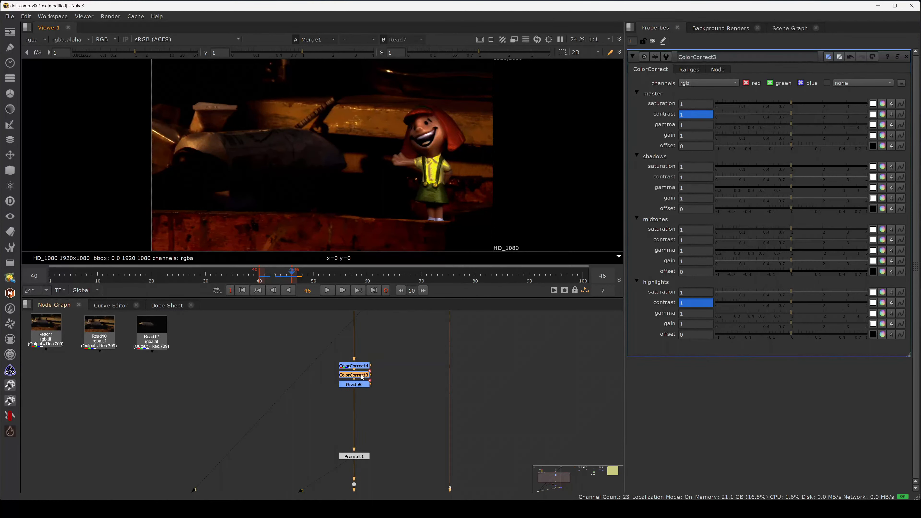
{"action": "key", "text": "Left"}
Raise Grade5's whitepoint slightly above 1 on frame 45, and reopen ColorCorrect3's settings.
{"action": "double_click", "coordinate": [354, 384]}
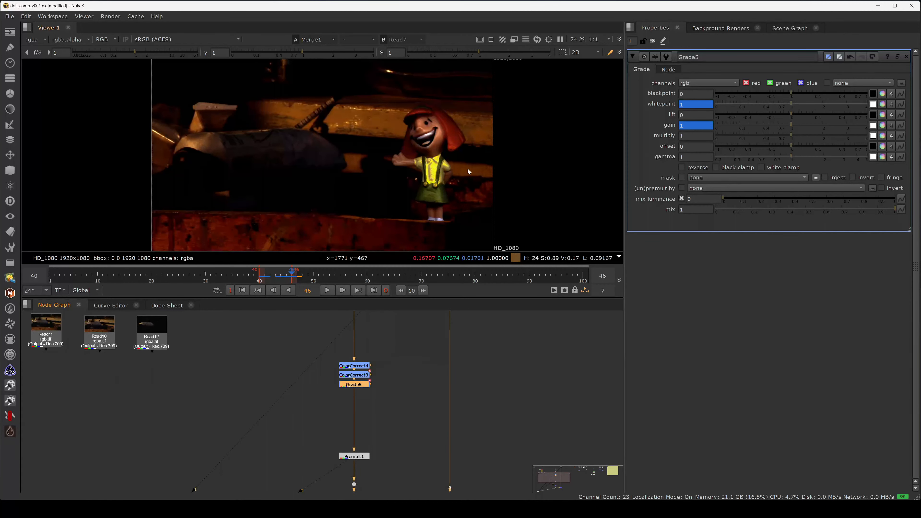
{"action": "left_click", "coordinate": [703, 126]}
{"action": "left_click", "coordinate": [703, 105]}
{"action": "type", "text": ".2"}
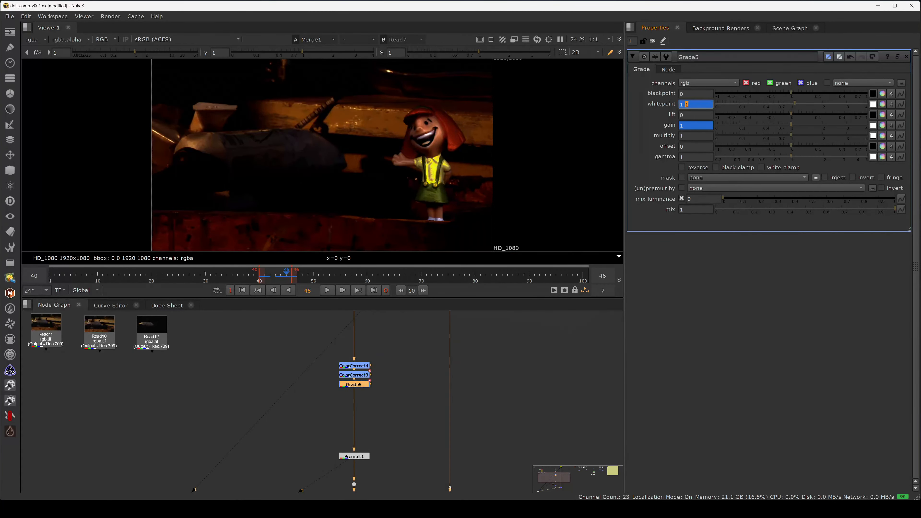
{"action": "key", "text": "Return"}
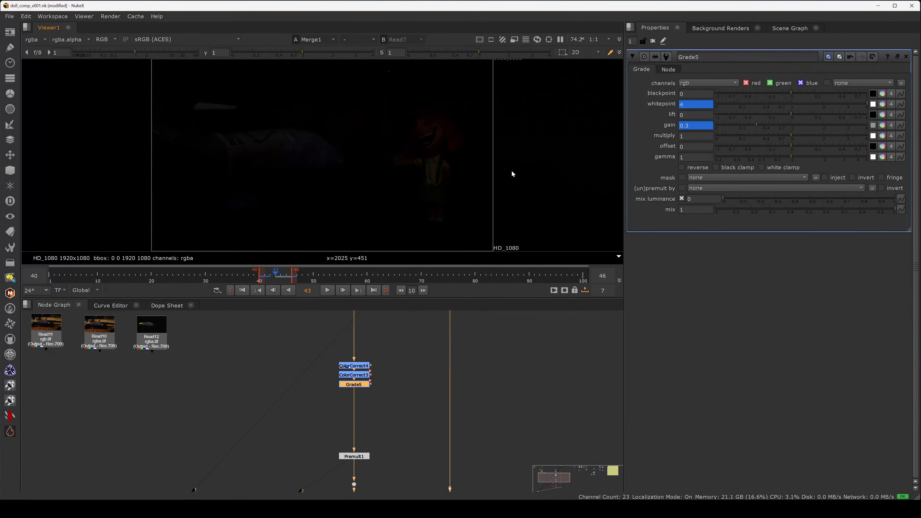
{"action": "left_click", "coordinate": [369, 408]}
{"action": "double_click", "coordinate": [361, 375]}
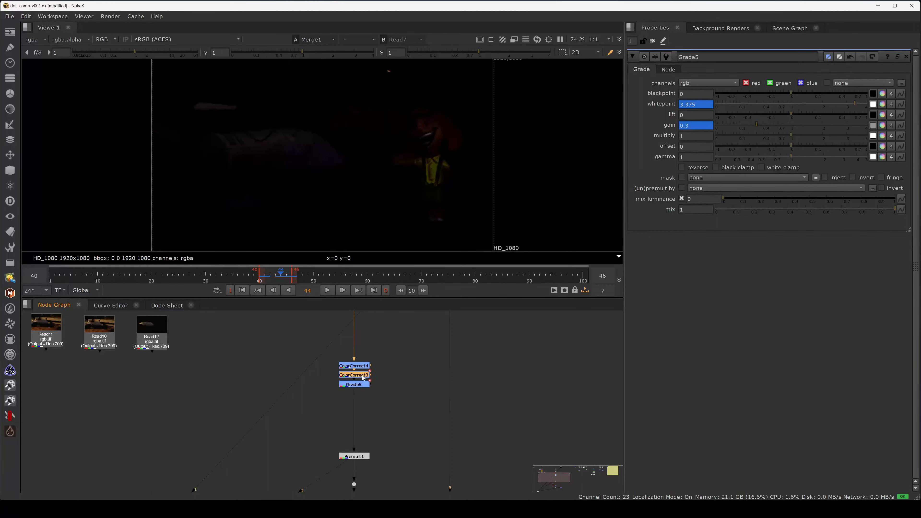
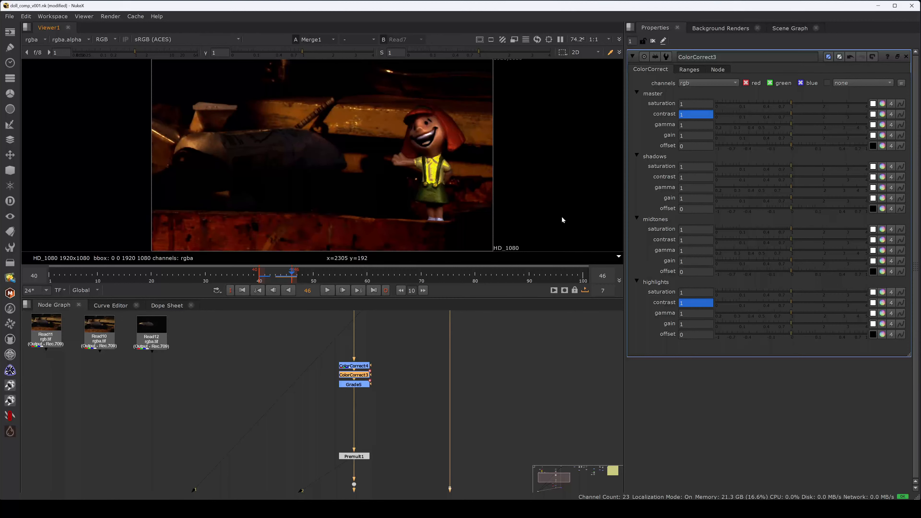
Set the viewer's playback range to frames 35 to 50.
{"action": "left_click", "coordinate": [238, 275]}
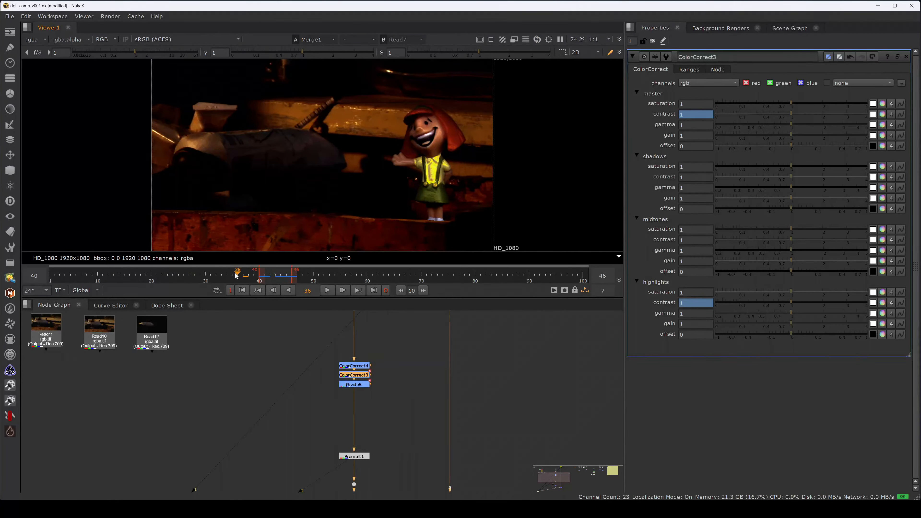
{"action": "left_click", "coordinate": [234, 275]}
{"action": "key", "text": "i"}
{"action": "left_click", "coordinate": [313, 274]}
{"action": "key", "text": "o"}
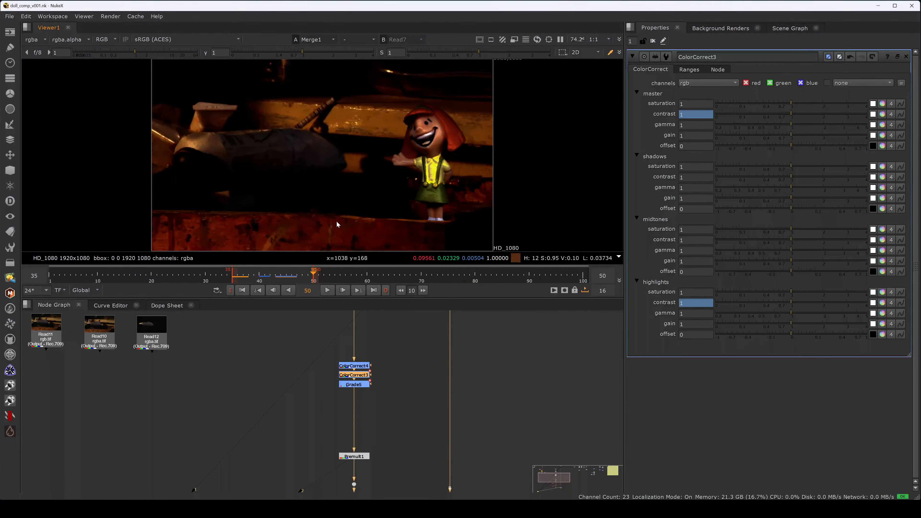
Maximize the viewer and play the 35 to 50 range to review the flicker.
{"action": "key", "text": "space"}
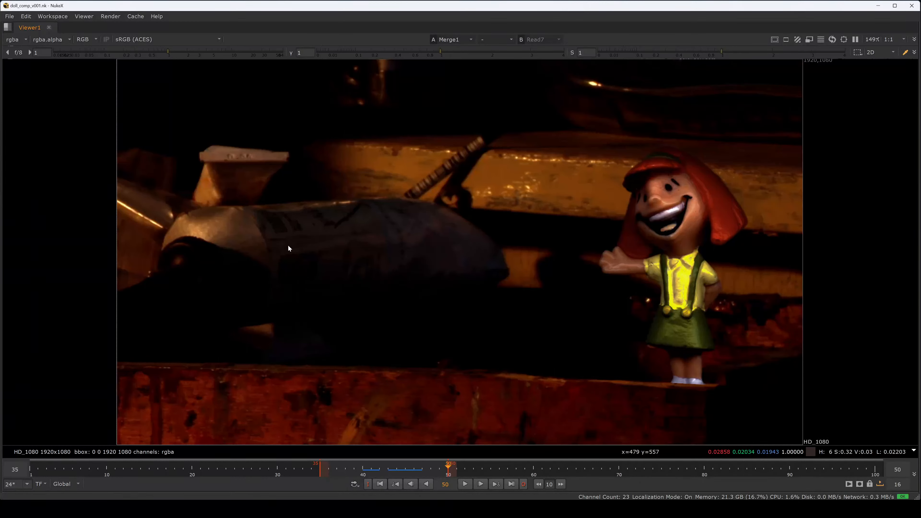
{"action": "key", "text": "l"}
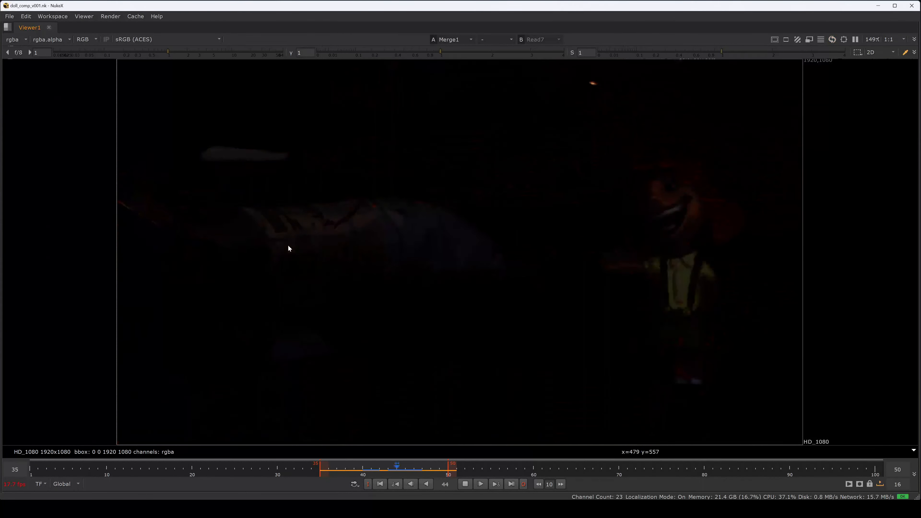
{"action": "key", "text": "k"}
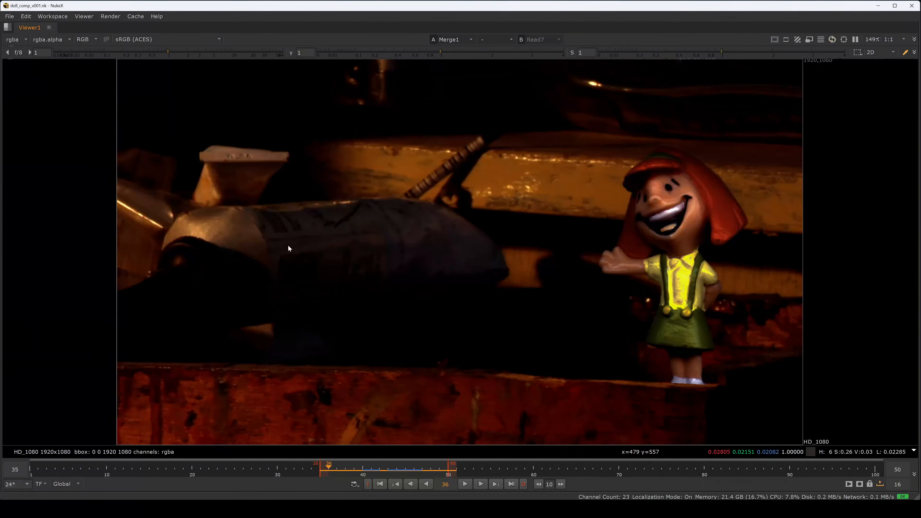
Examine the doll frame by frame from 36 to 46, comparing the dark frames 43 and 44 with their neighbours.
{"action": "key", "text": "Right"}
{"action": "key", "text": "Right"}
{"action": "key", "text": "Right"}
{"action": "key", "text": "Right"}
{"action": "key", "text": "Right"}
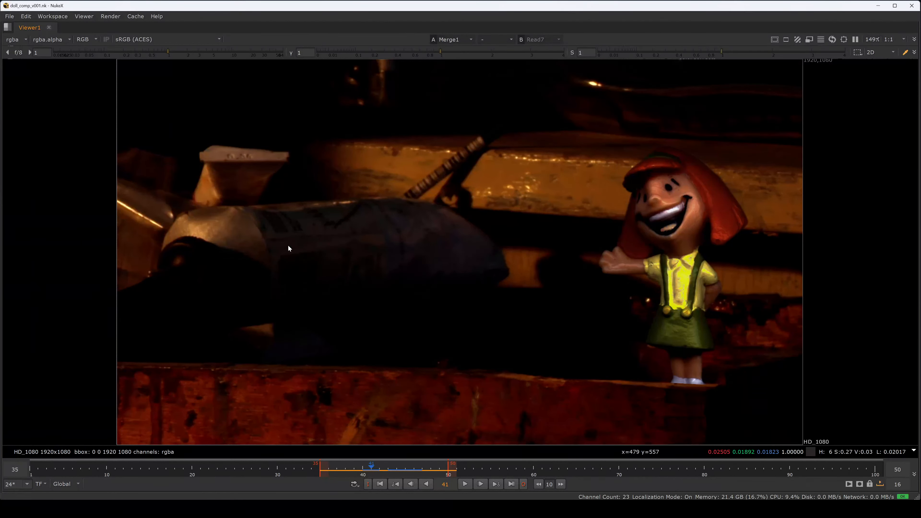
{"action": "key", "text": "Left"}
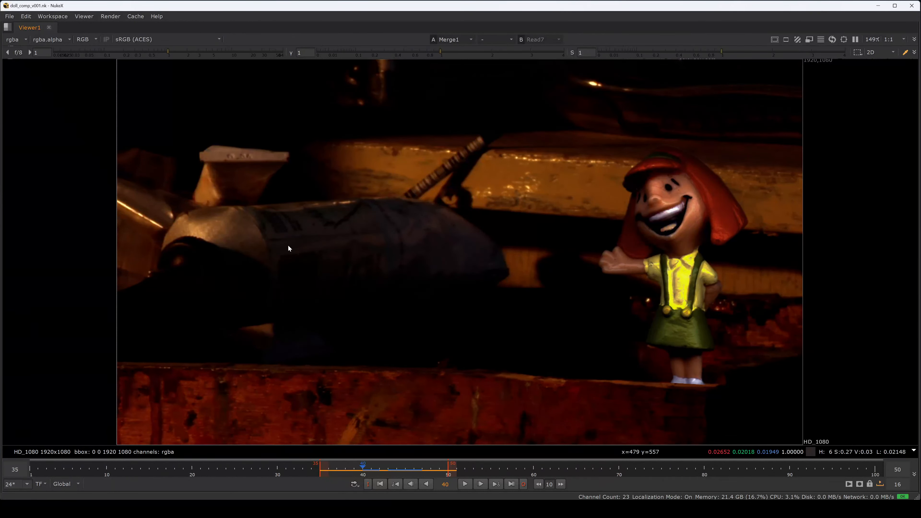
{"action": "key", "text": "Right"}
{"action": "key", "text": "Right"}
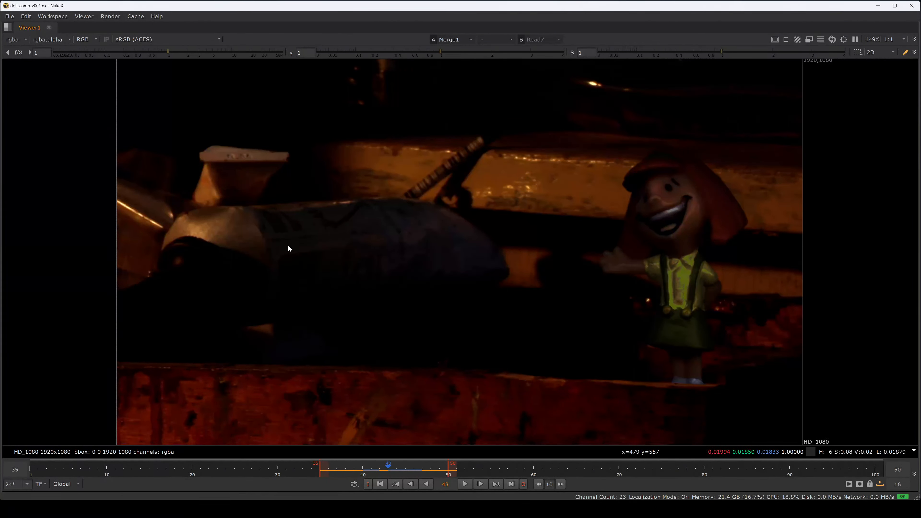
{"action": "key", "text": "Right"}
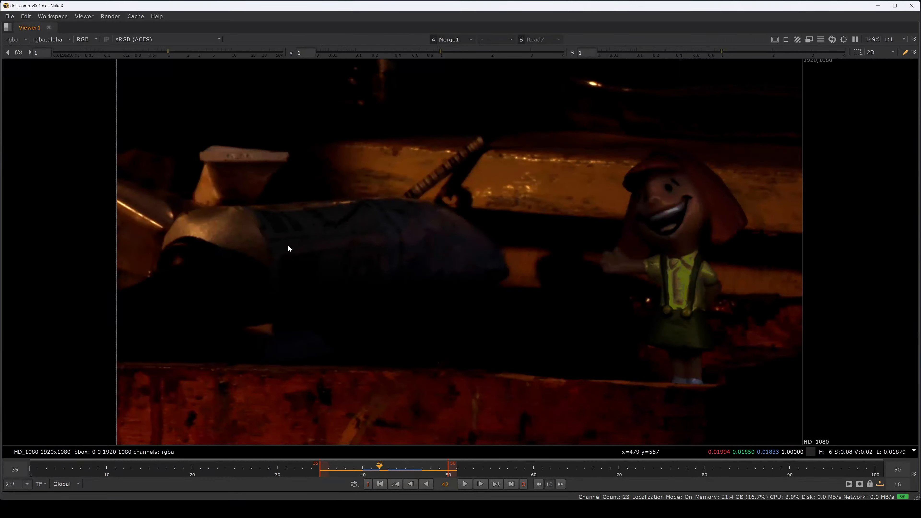
{"action": "key", "text": "Right"}
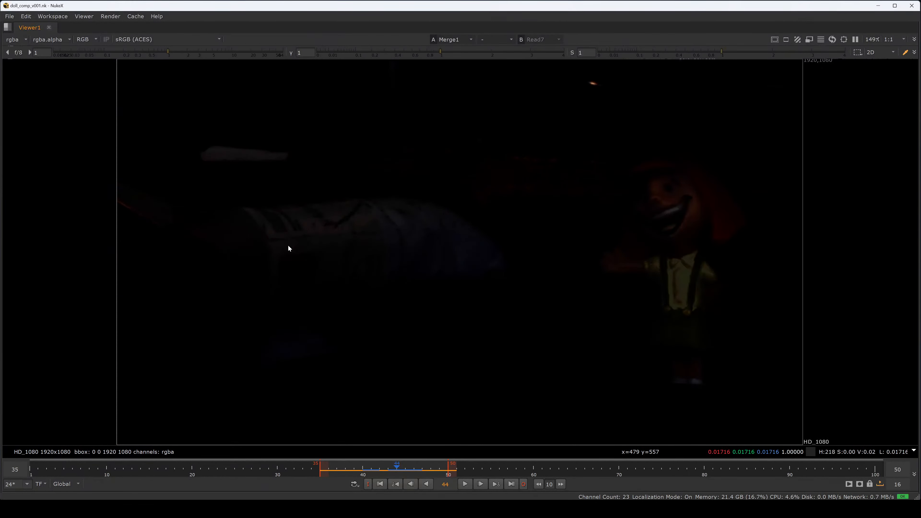
{"action": "key", "text": "Left"}
{"action": "key", "text": "Right"}
{"action": "key", "text": "Left"}
{"action": "key", "text": "Right"}
{"action": "key", "text": "Left"}
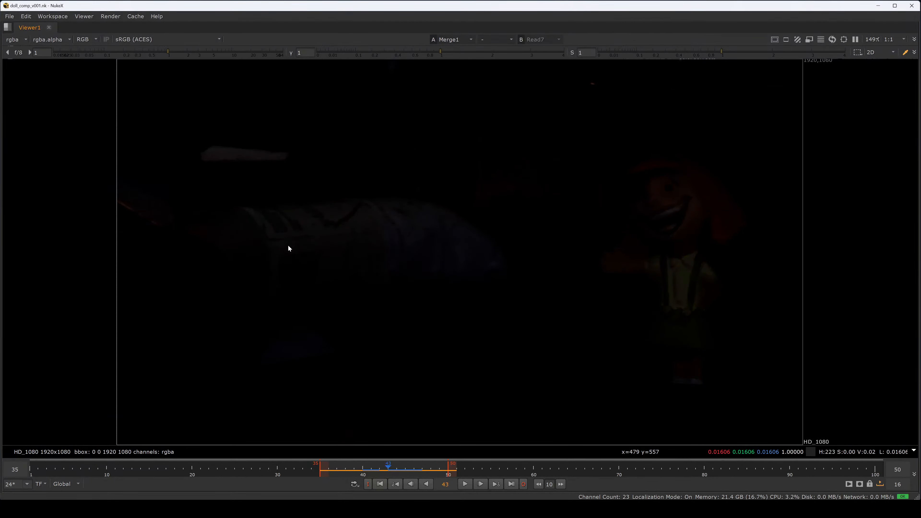
{"action": "key", "text": "Right"}
{"action": "key", "text": "Right"}
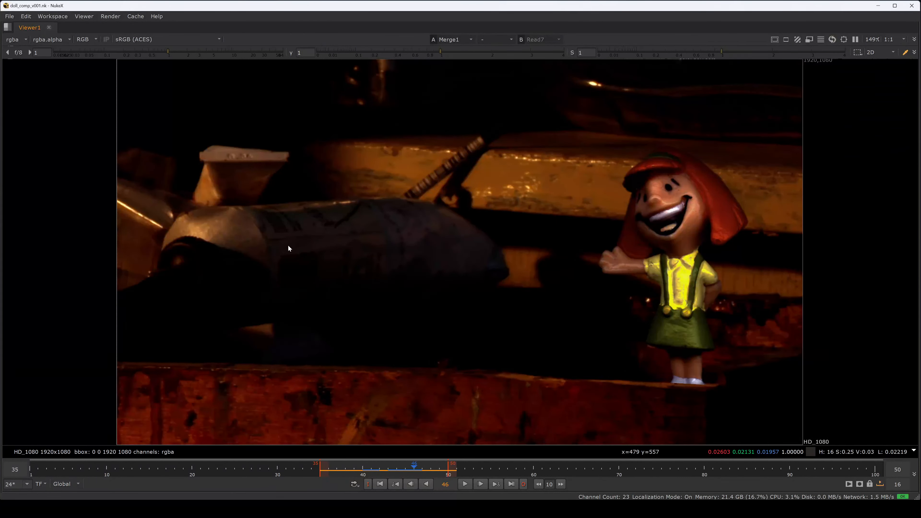
Play the frame range once more and restore the full workspace layout.
{"action": "key", "text": "l"}
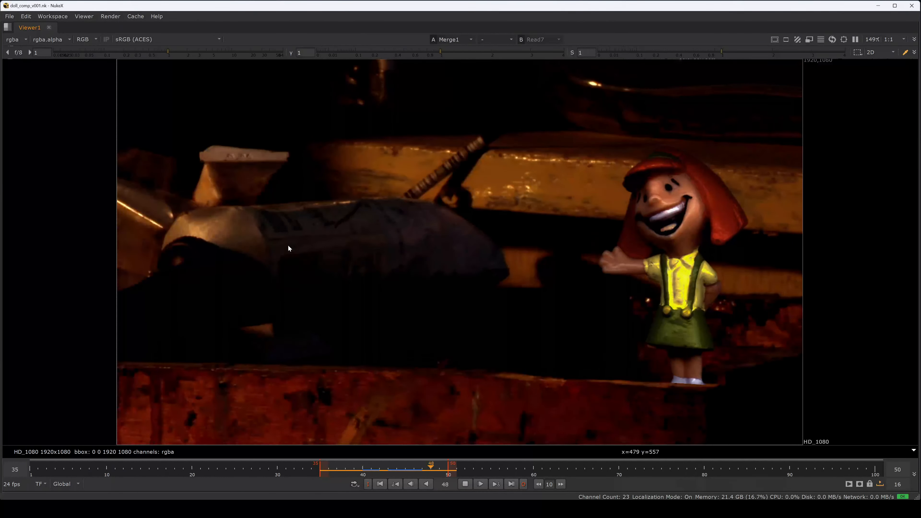
{"action": "key", "text": "k"}
{"action": "key", "text": "space"}
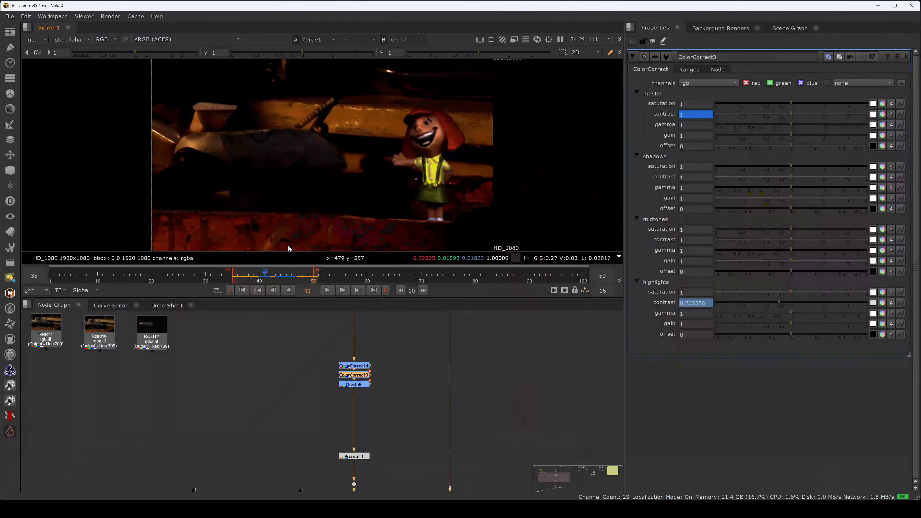
Disable the ColorCorrect3 and Grade5 nodes together and return to the first frame of the range.
{"action": "middle_click_drag", "start_coordinate": [446, 387], "coordinate": [483, 403]}
{"action": "left_click", "coordinate": [417, 337]}
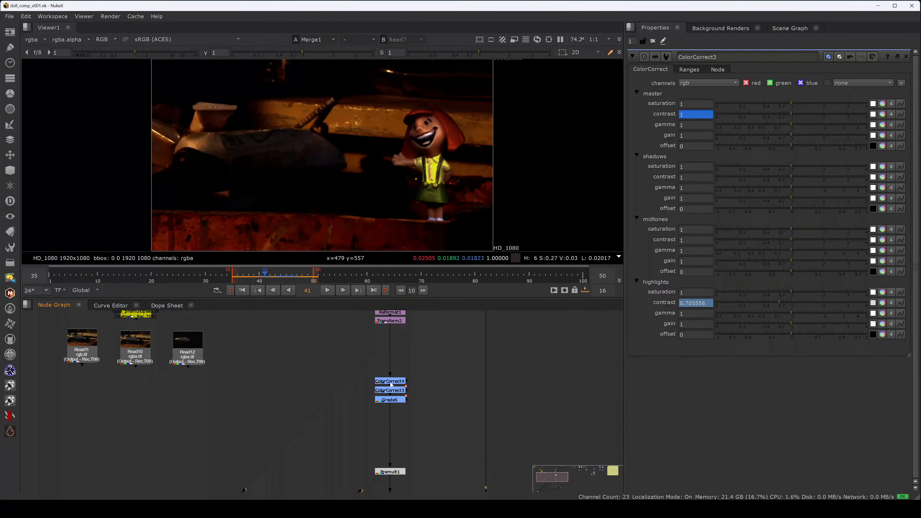
{"action": "left_click_drag", "start_coordinate": [417, 394], "coordinate": [358, 426]}
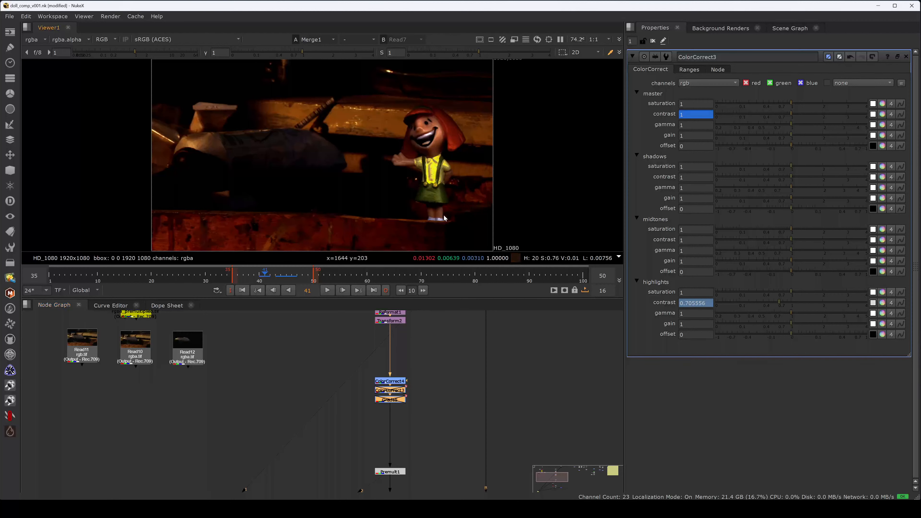
{"action": "key", "text": "Home"}
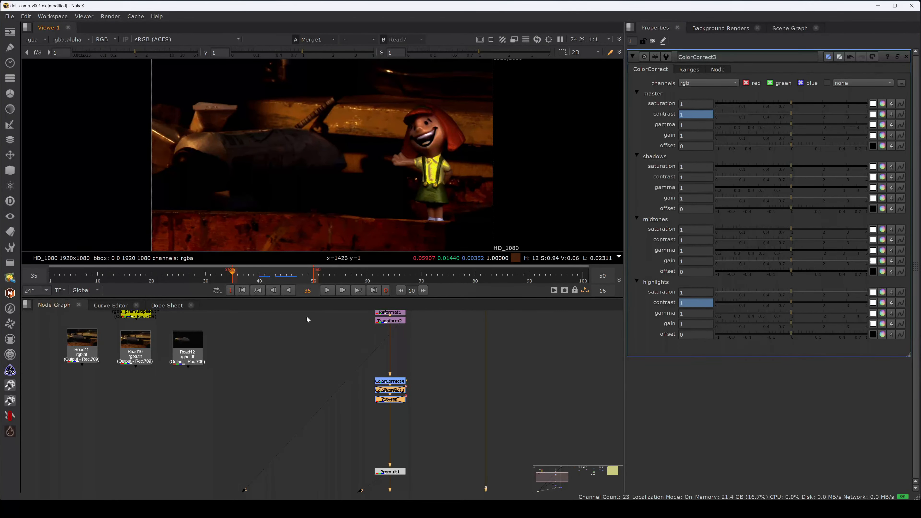
Toggle the ColorCorrect4 node off and on in the maximized viewer to compare the doll's color on frame 40.
{"action": "left_click", "coordinate": [400, 381]}
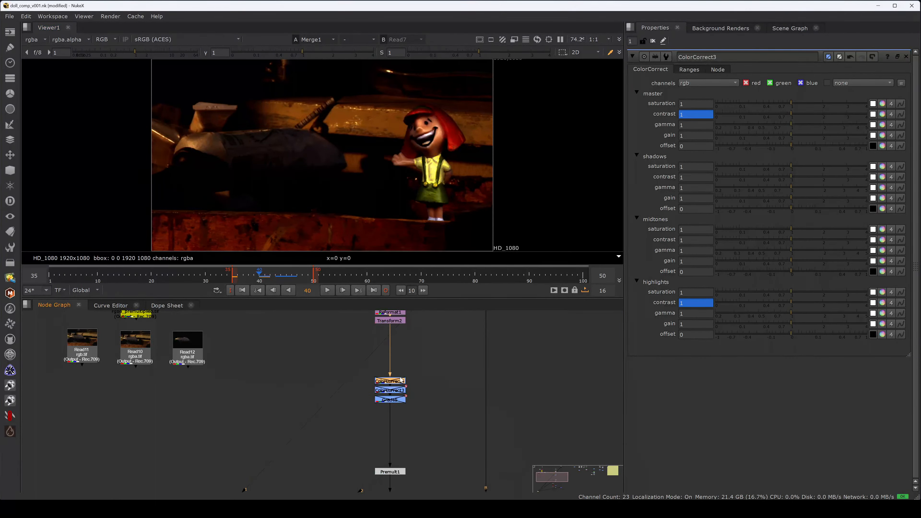
{"action": "key", "text": "space"}
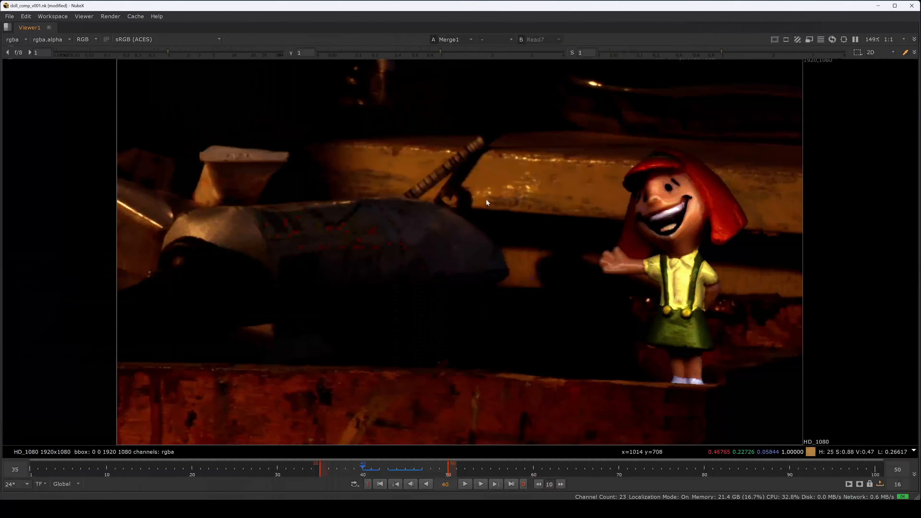
{"action": "key", "text": "d"}
{"action": "key", "text": "d"}
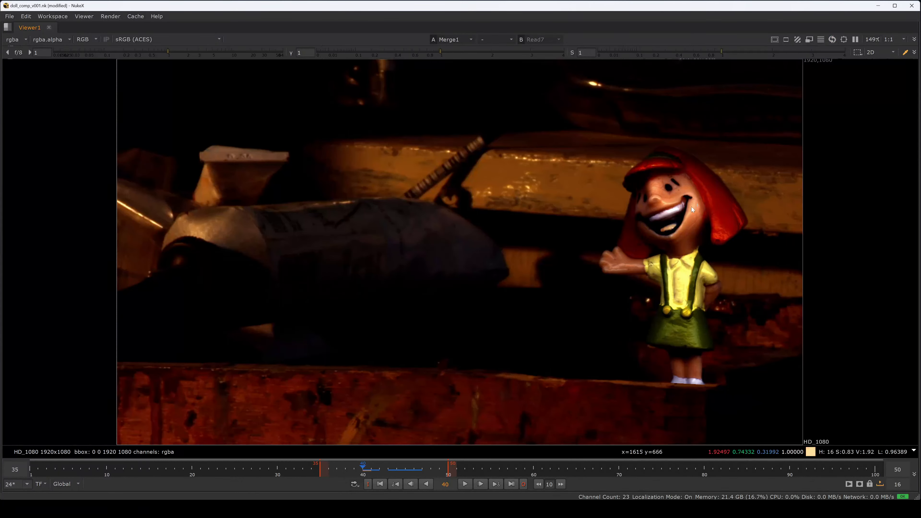
{"action": "key", "text": "d"}
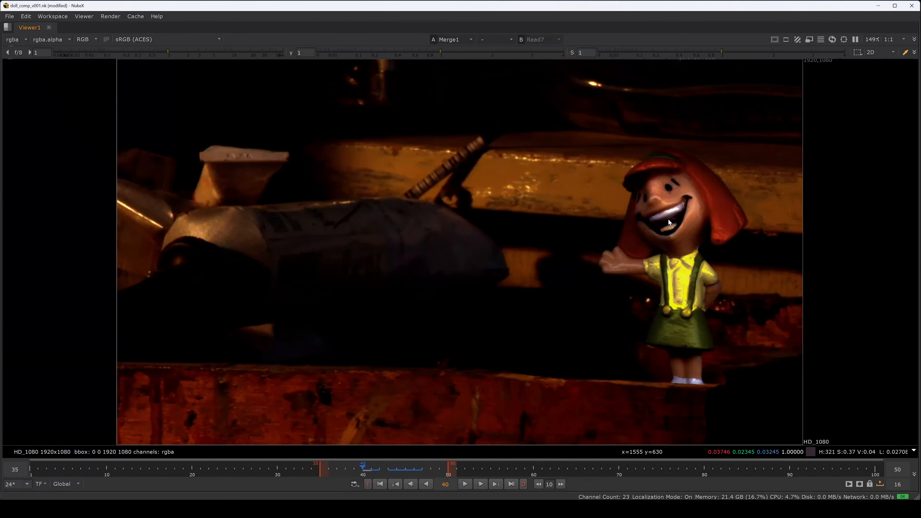
Toggle the ColorCorrect4 node once more to compare the doll on frame 40 and restore the full workspace layout.
{"action": "key", "text": "d"}
{"action": "key", "text": "d"}
{"action": "key", "text": "space"}
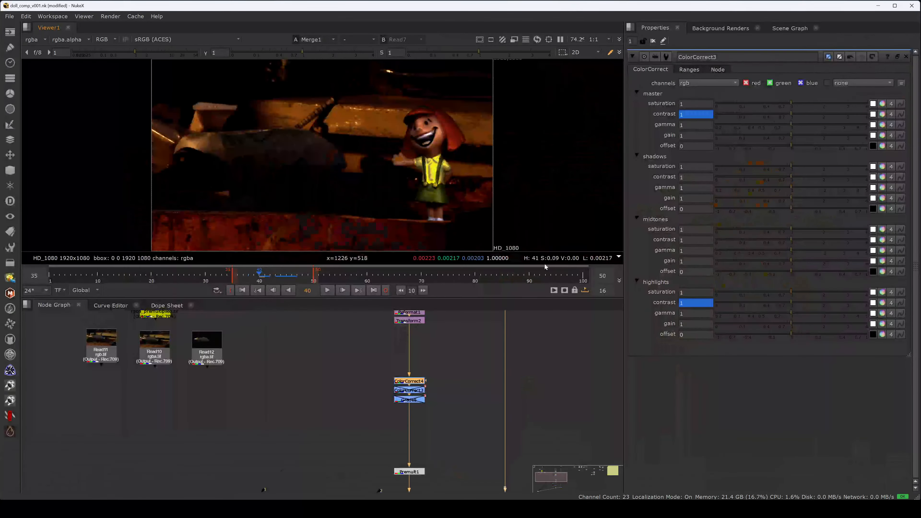
Re-enable the ColorCorrect3 and Grade5 nodes and display the Grade5 properties.
{"action": "left_click", "coordinate": [464, 376]}
{"action": "left_click", "coordinate": [417, 392]}
{"action": "key", "text": "d"}
{"action": "left_click", "coordinate": [416, 401]}
{"action": "key", "text": "d"}
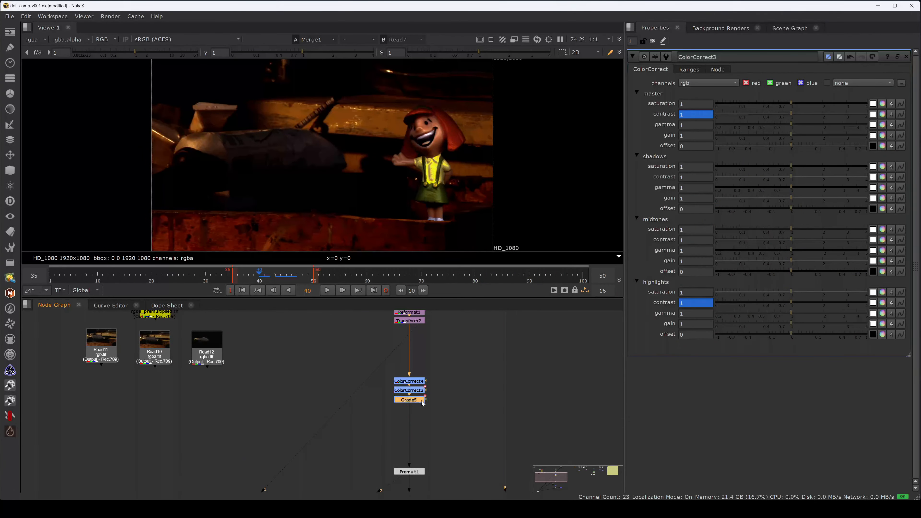
{"action": "left_click", "coordinate": [422, 392]}
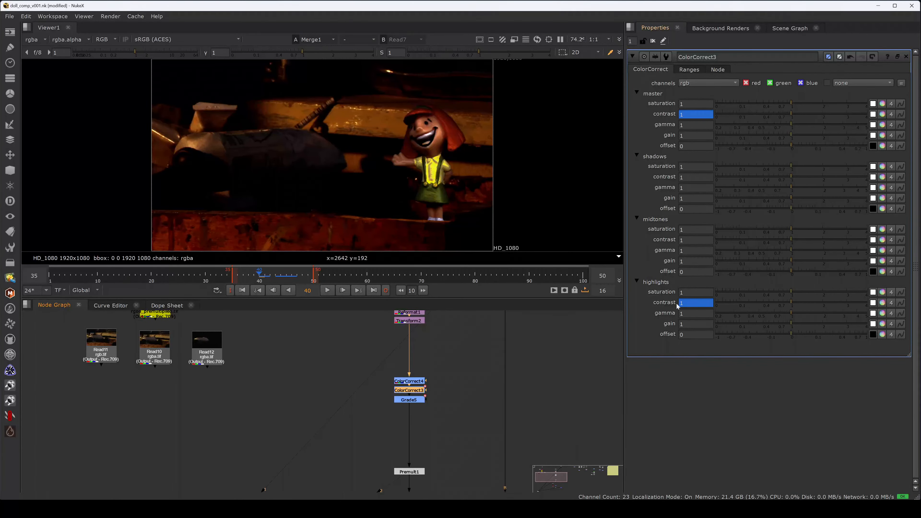
{"action": "left_click", "coordinate": [412, 400]}
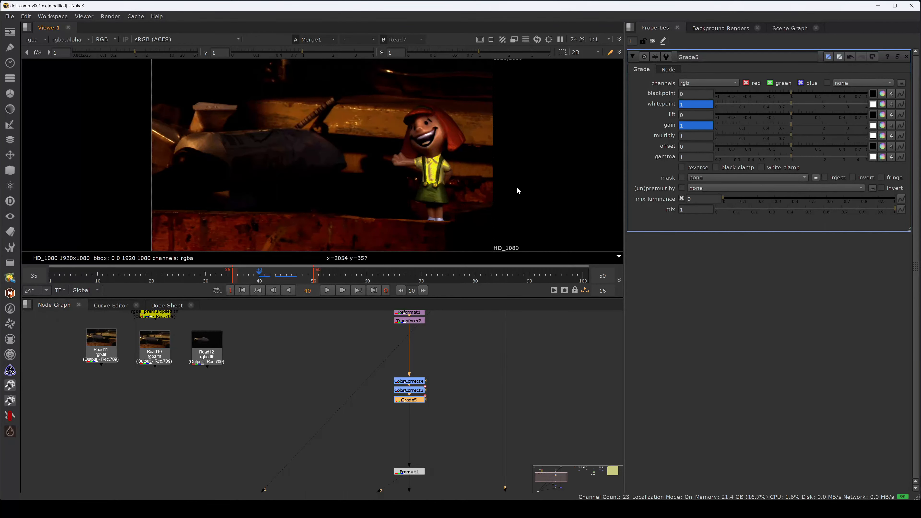
Examine the background bag's brightness close up across frames 40 to 42 and compare it with the doll.
{"action": "key", "text": "Right"}
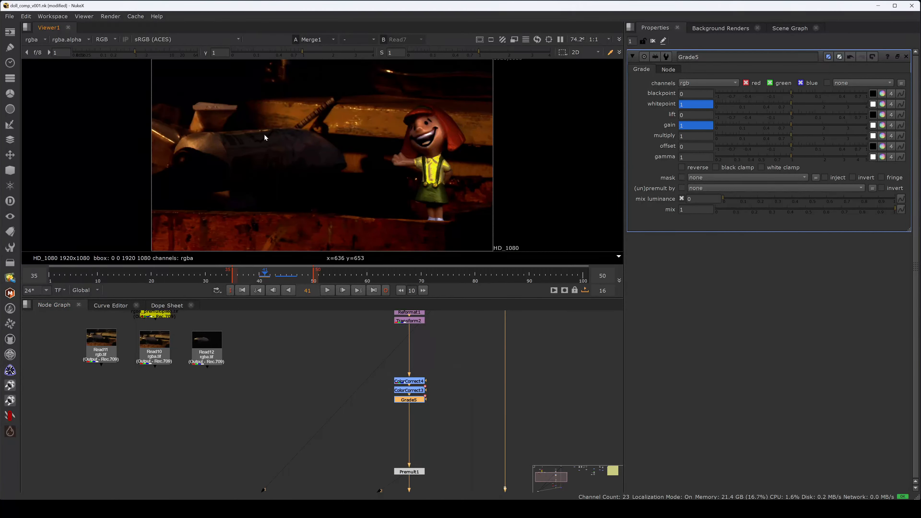
{"action": "scroll", "coordinate": [265, 135], "scroll_direction": "up", "scroll_amount": 5}
{"action": "key", "text": "Left"}
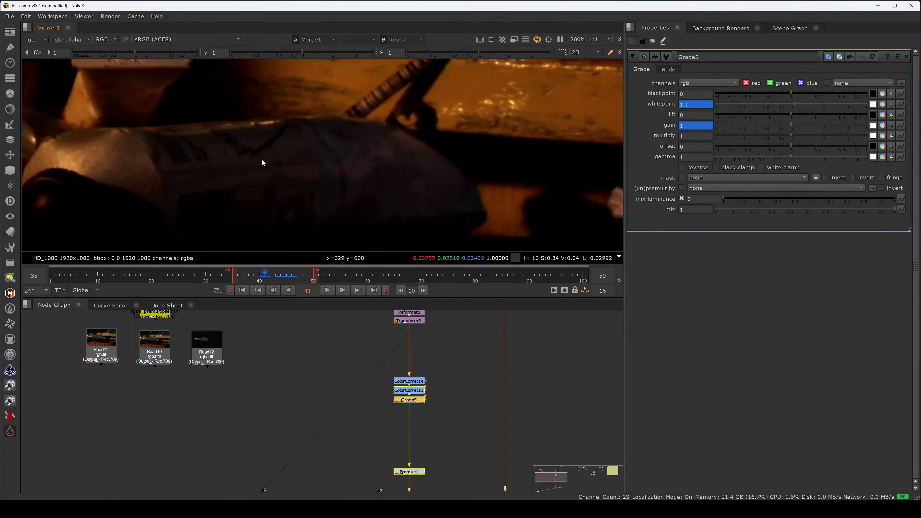
{"action": "key", "text": "Left"}
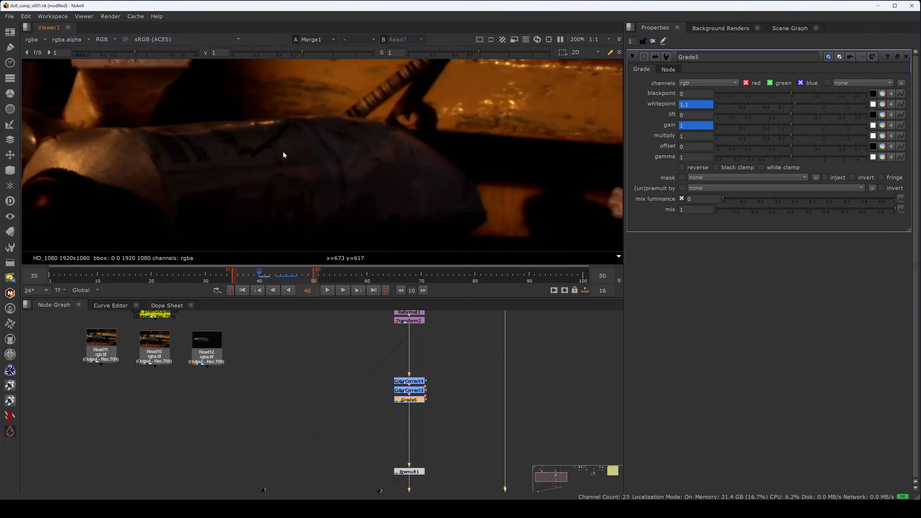
{"action": "key", "text": "Right"}
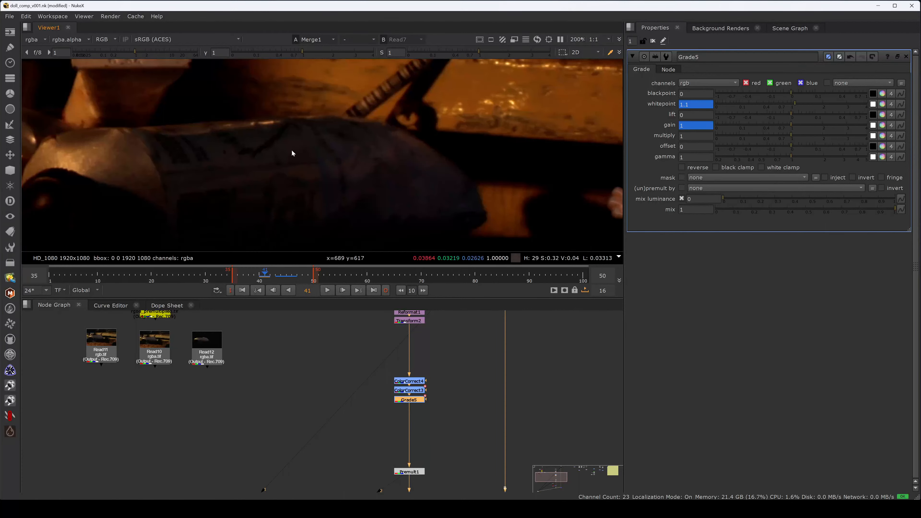
{"action": "scroll", "coordinate": [286, 155], "scroll_direction": "down", "scroll_amount": 2}
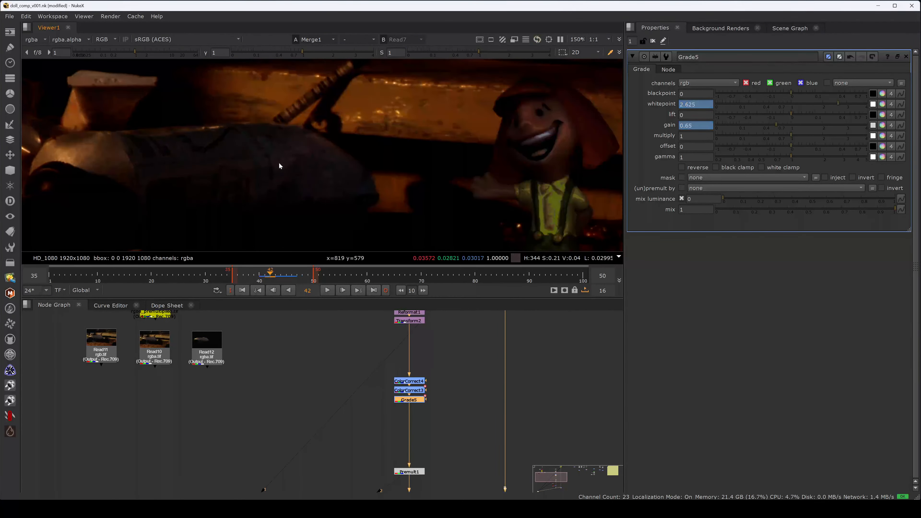
{"action": "key", "text": "Left"}
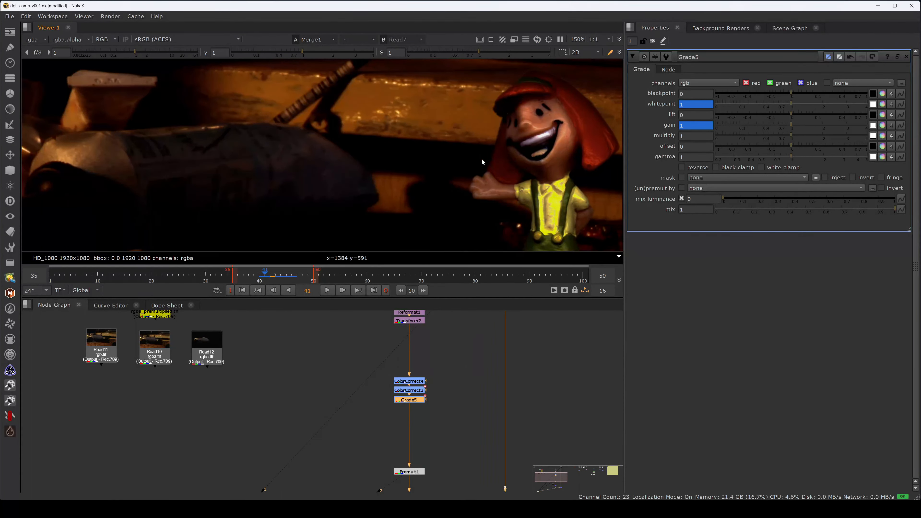
{"action": "key", "text": "Right"}
{"action": "key", "text": "Right"}
{"action": "key", "text": "f"}
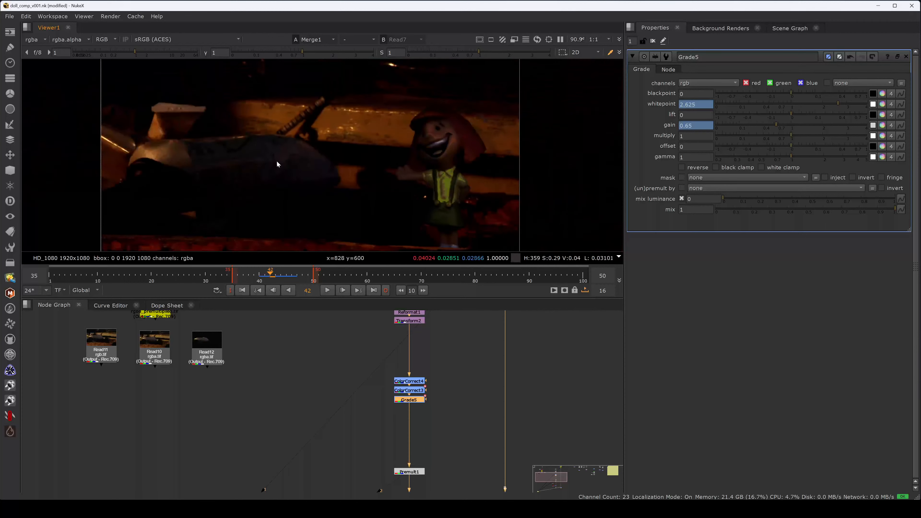
Flip repeatedly between frames 41 and 42 to compare the doll's brightness change with the background's.
{"action": "key", "text": "Left"}
{"action": "key", "text": "Right"}
{"action": "key", "text": "Left"}
{"action": "key", "text": "Right"}
{"action": "key", "text": "Left"}
{"action": "key", "text": "Right"}
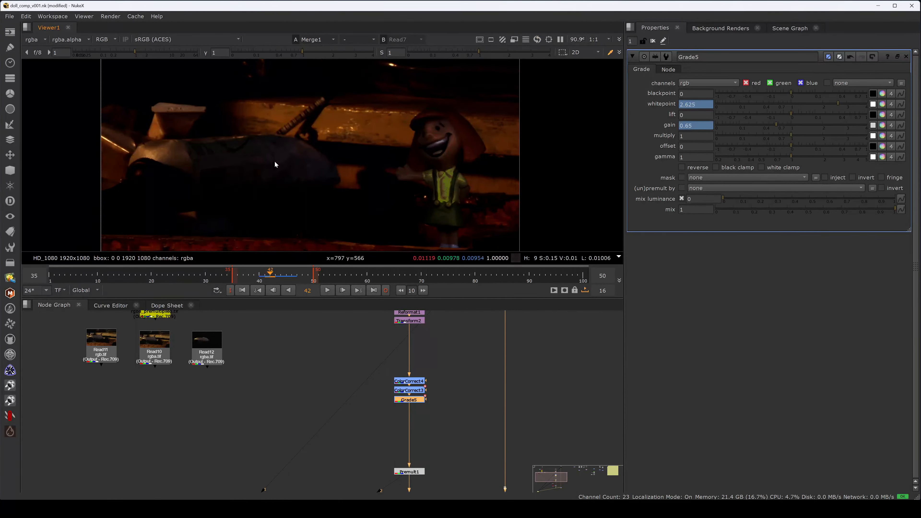
{"action": "key", "text": "Left"}
{"action": "key", "text": "Right"}
{"action": "key", "text": "Left"}
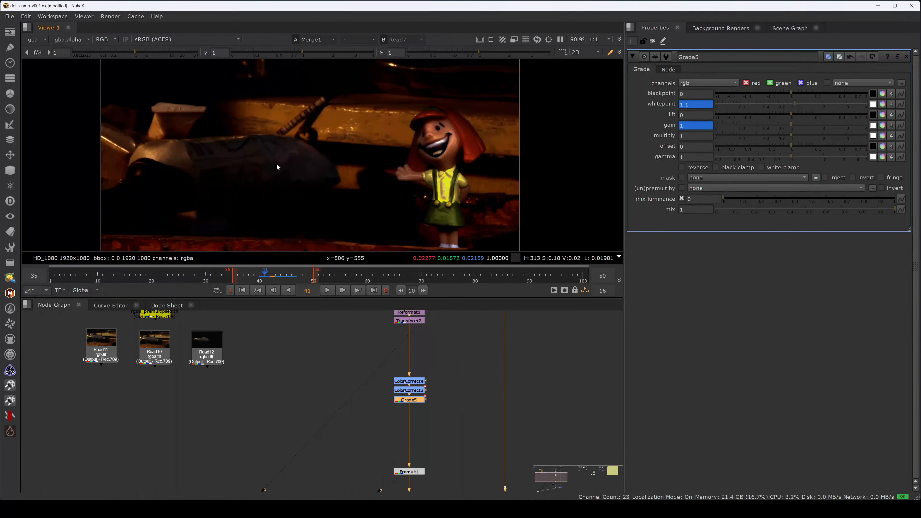
{"action": "key", "text": "Right"}
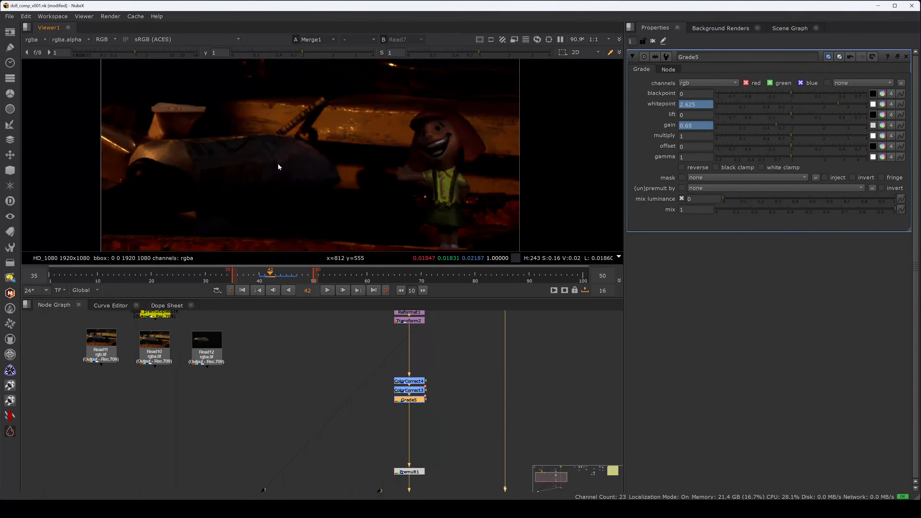
{"action": "key", "text": "Left"}
{"action": "key", "text": "Right"}
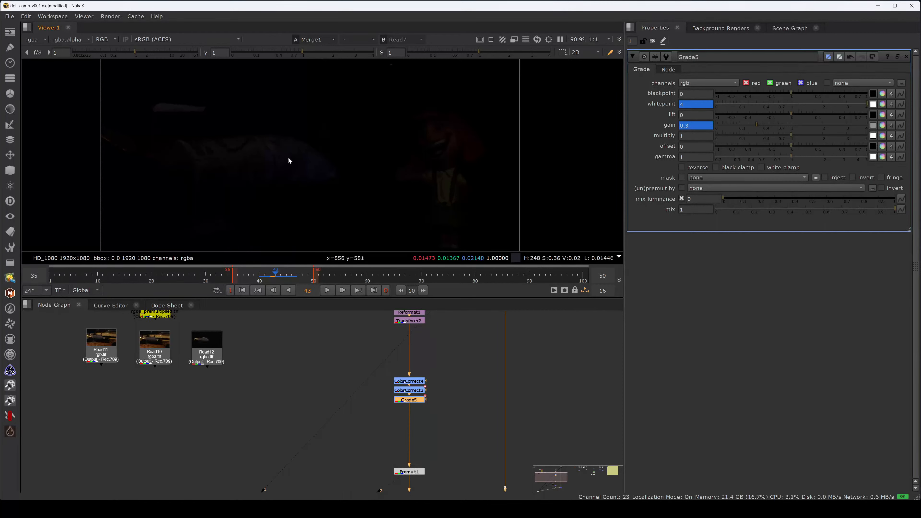
Compare the doll with the background on frames 43 to 45 and play through the frame range.
{"action": "key", "text": "Right"}
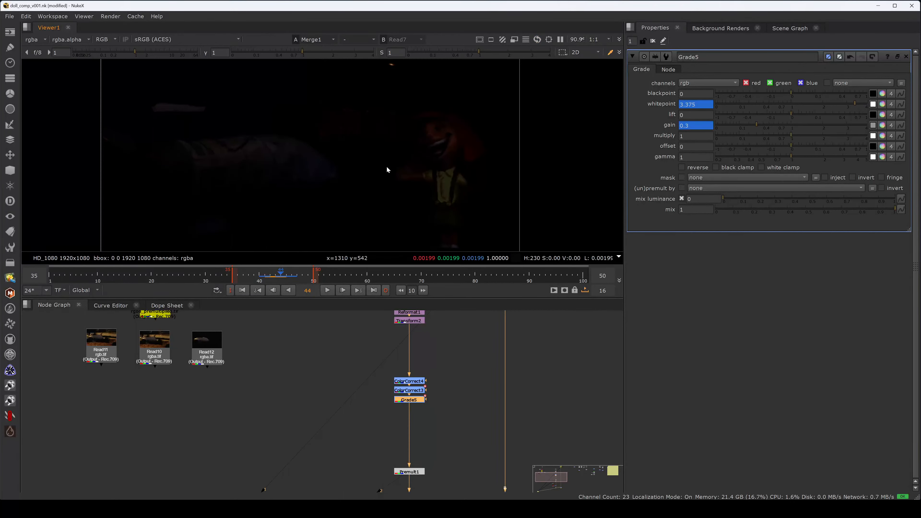
{"action": "key", "text": "Left"}
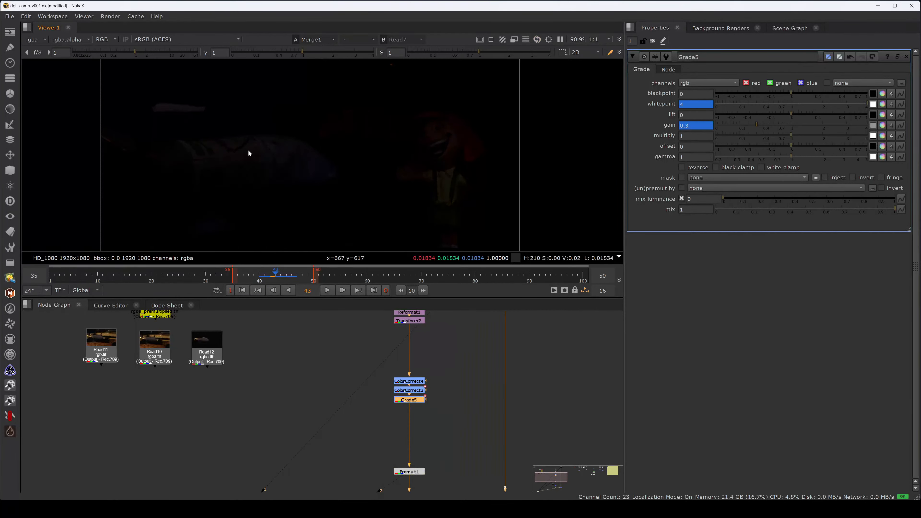
{"action": "key", "text": "Right"}
{"action": "key", "text": "Right"}
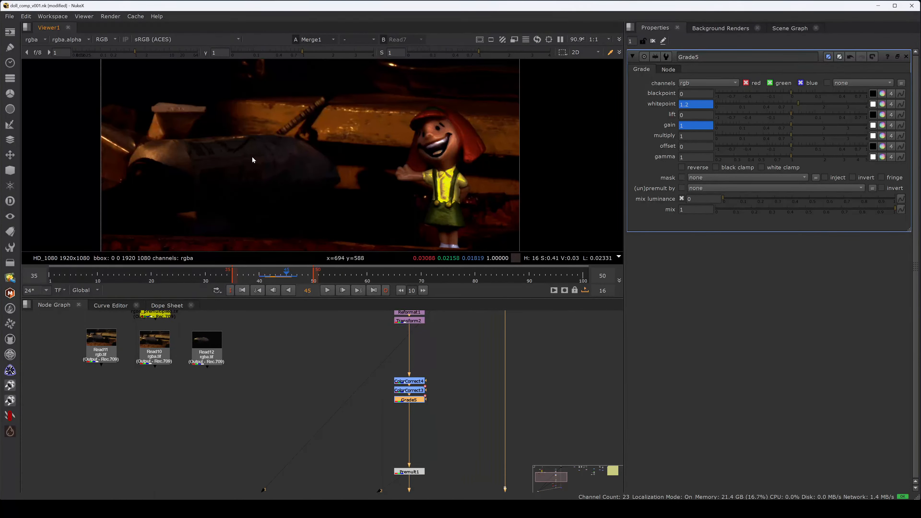
{"action": "key", "text": "l"}
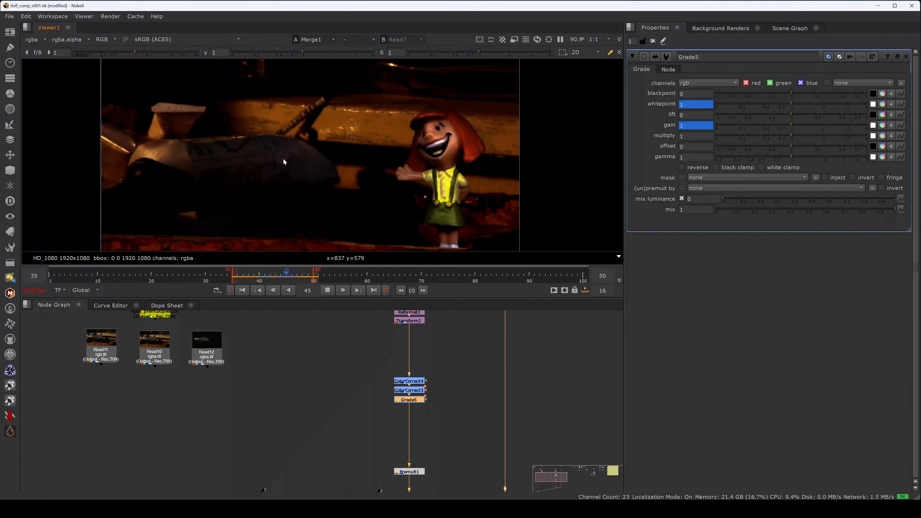
{"action": "left_click", "coordinate": [328, 290]}
Add a Write node directly below the final Merge1 node at the end of the comp.
{"action": "scroll", "coordinate": [403, 343], "scroll_direction": "down", "scroll_amount": 3}
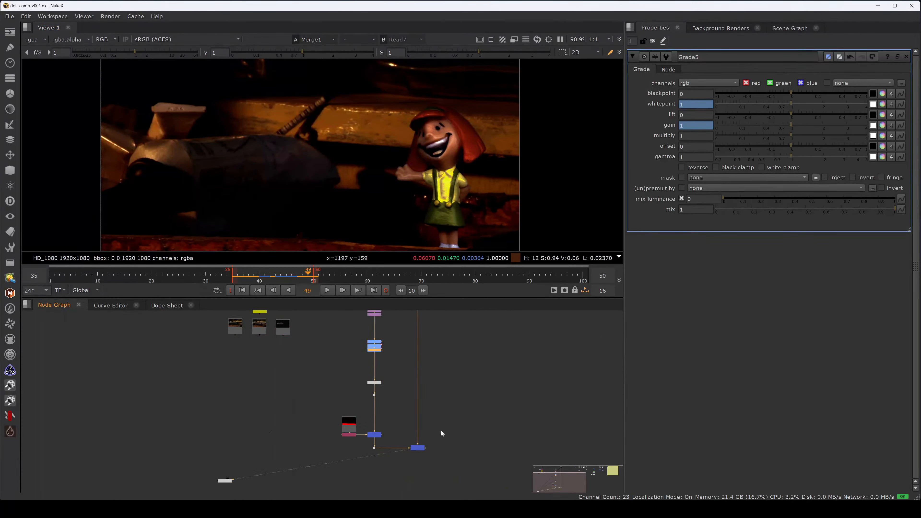
{"action": "middle_click_drag", "start_coordinate": [479, 385], "coordinate": [426, 428]}
{"action": "left_click_drag", "start_coordinate": [381, 319], "coordinate": [380, 319]}
{"action": "middle_click_drag", "start_coordinate": [433, 433], "coordinate": [406, 349]}
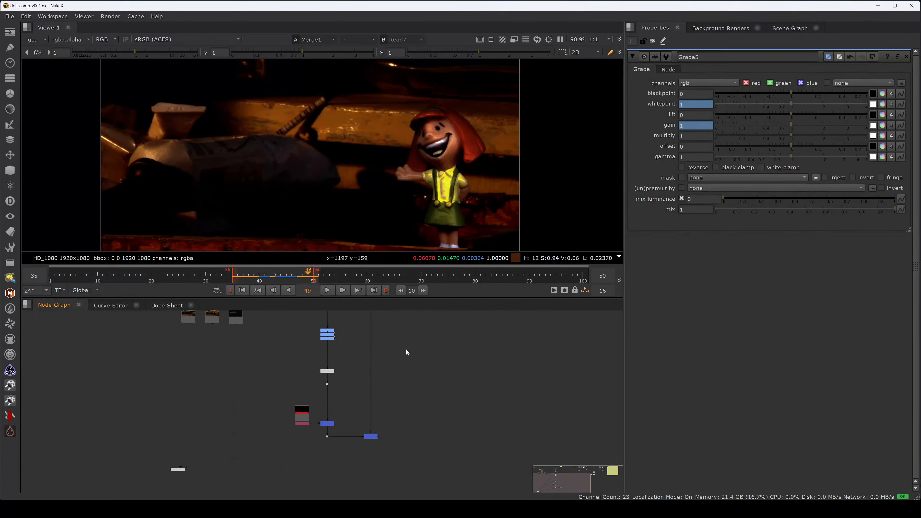
{"action": "middle_click_drag", "start_coordinate": [406, 383], "coordinate": [397, 347]}
{"action": "left_click_drag", "start_coordinate": [394, 365], "coordinate": [347, 411]}
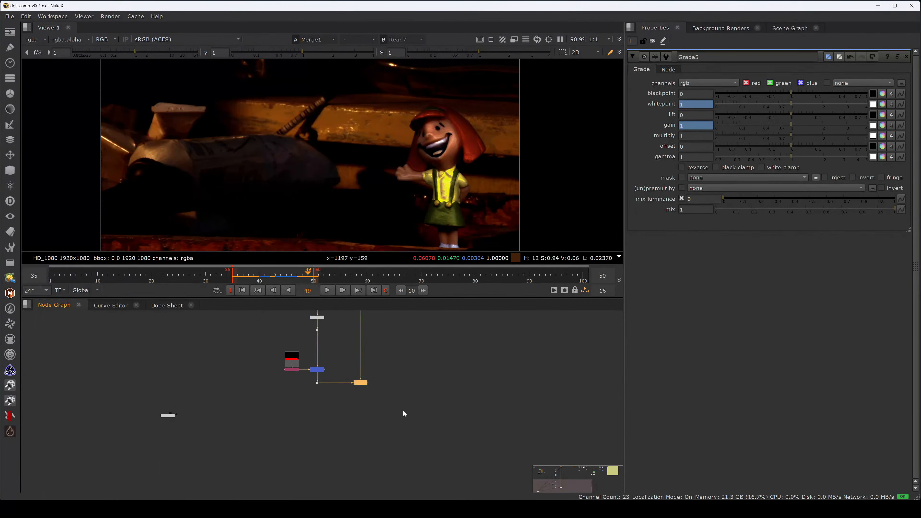
{"action": "middle_click_drag", "start_coordinate": [468, 315], "coordinate": [414, 383]}
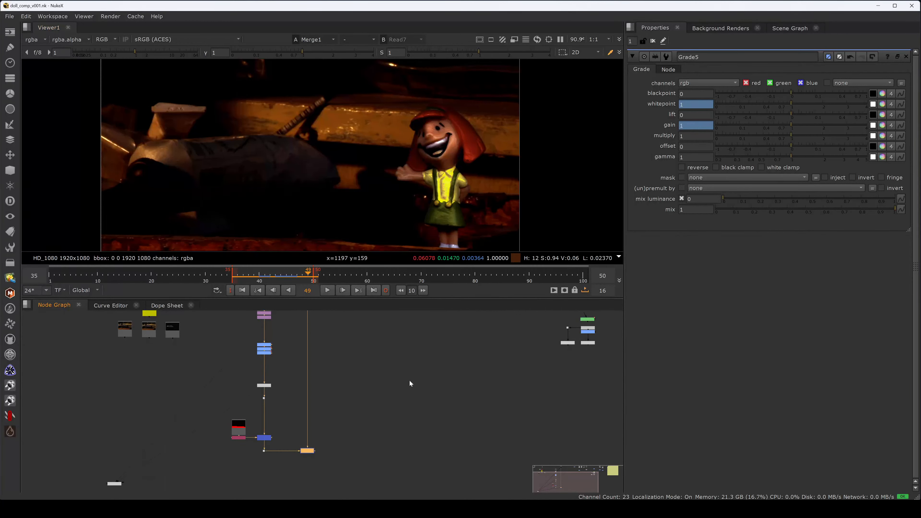
{"action": "key", "text": "w"}
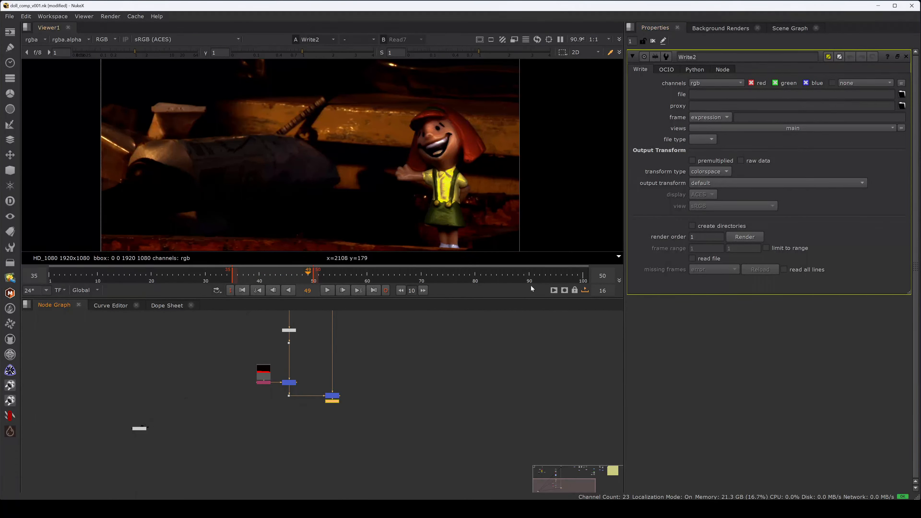
Switch to File Explorer, open the _OH folder inside 04_basic_composite's render folder, and copy its path.
{"action": "left_click", "coordinate": [378, 509]}
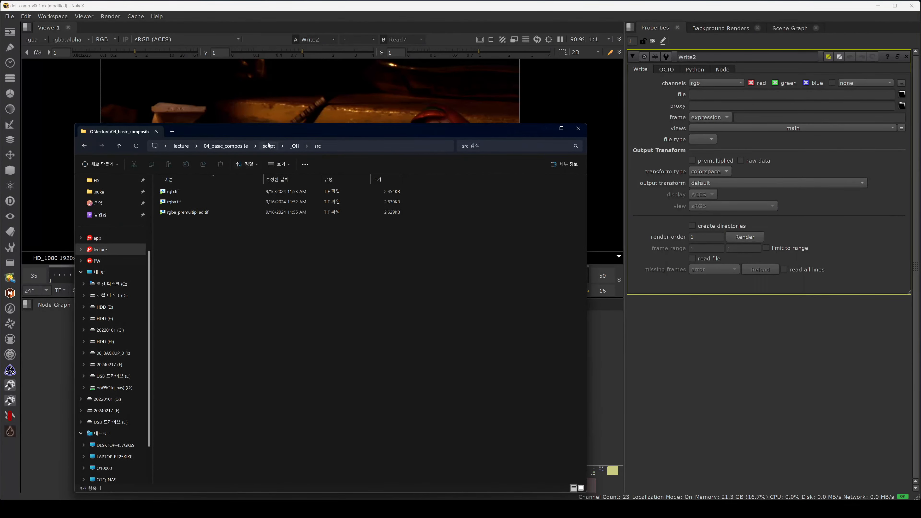
{"action": "left_click", "coordinate": [294, 147]}
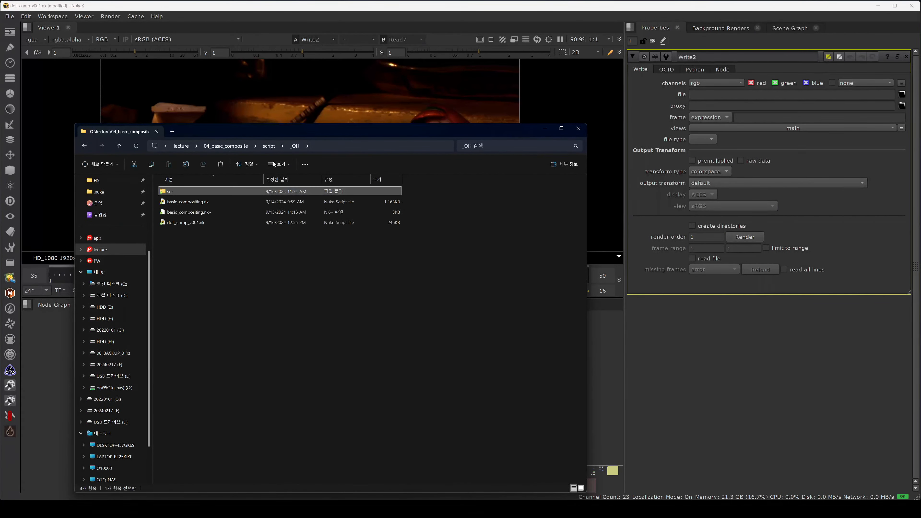
{"action": "left_click", "coordinate": [256, 149]}
{"action": "left_click", "coordinate": [262, 170]}
{"action": "double_click", "coordinate": [204, 192]}
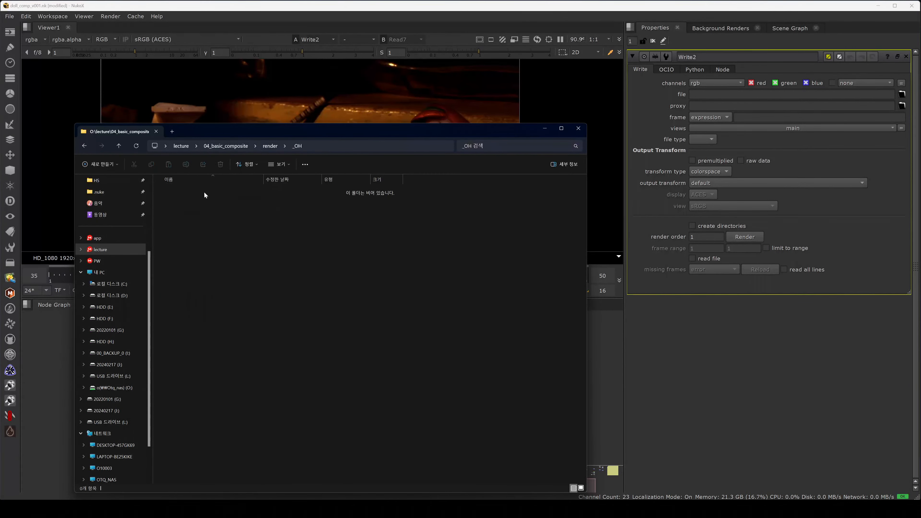
{"action": "left_click", "coordinate": [385, 148]}
{"action": "key", "text": "ctrl+c"}
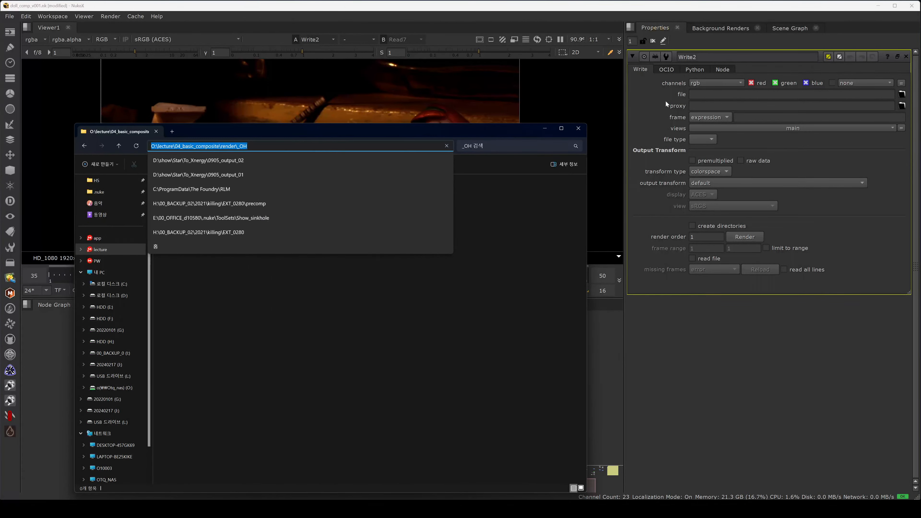
Set the Write node's output file to O:/lecture/04_basic_composite/render/_OH/doll_comp_v001.mov.
{"action": "left_click", "coordinate": [790, 95]}
{"action": "key", "text": "ctrl+v"}
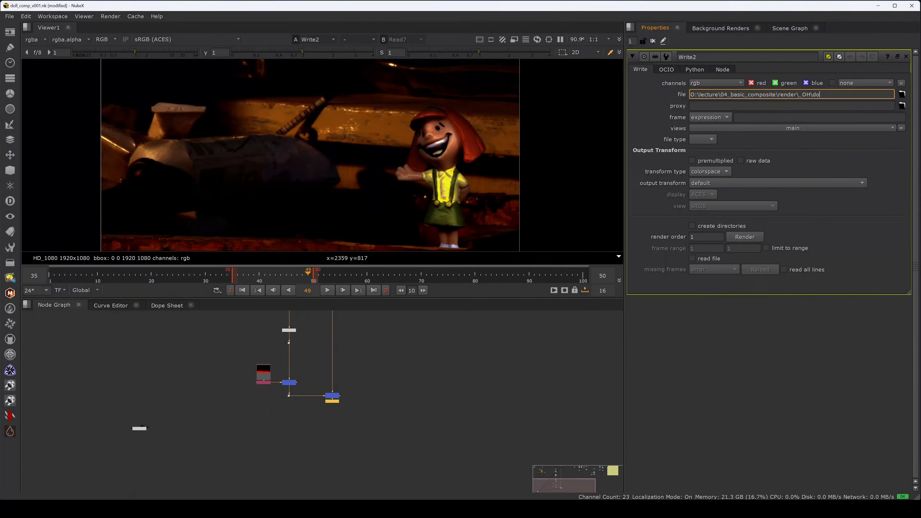
{"action": "type", "text": "\\doll_comp_v001.mov"}
{"action": "key", "text": "Return"}
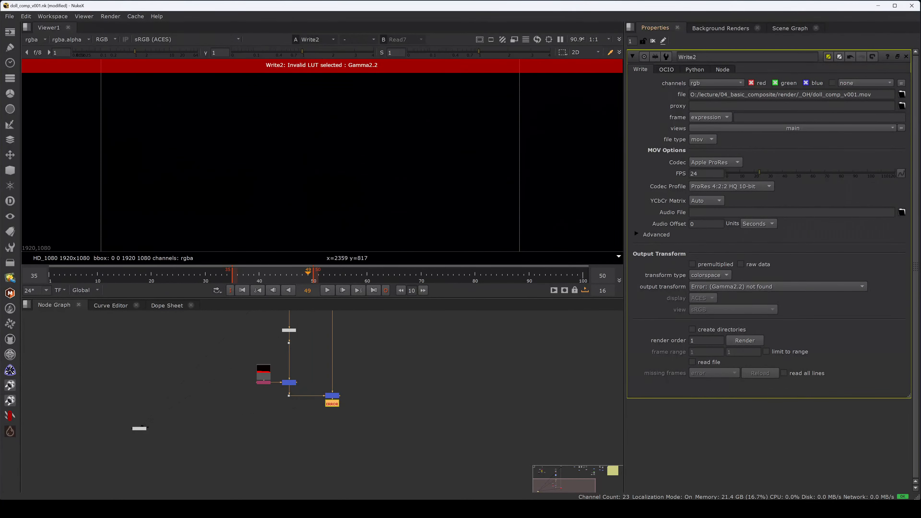
Move the Write node farther below the final Merge and set its output transform to Output - Rec.709.
{"action": "left_click", "coordinate": [350, 406]}
{"action": "left_click_drag", "start_coordinate": [336, 404], "coordinate": [335, 431]}
{"action": "left_click", "coordinate": [404, 381]}
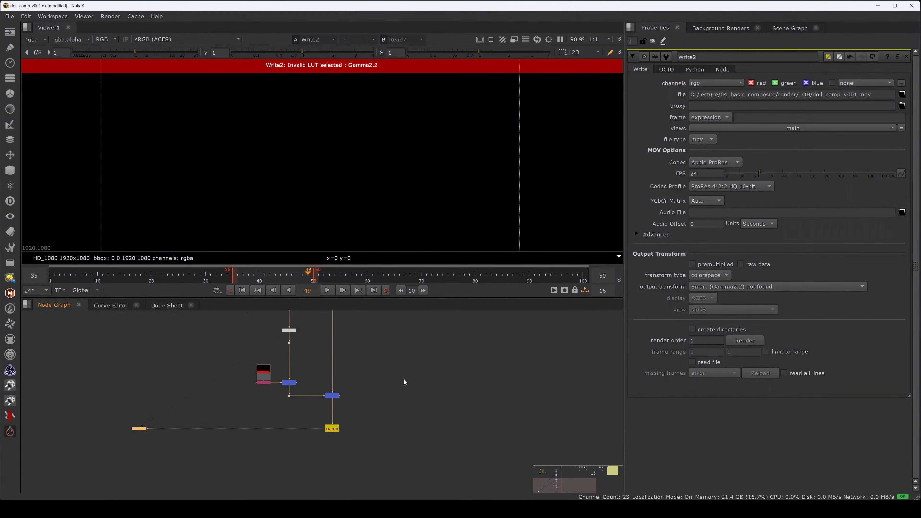
{"action": "left_click", "coordinate": [742, 287]}
{"action": "mouse_move", "coordinate": [816, 422]}
{"action": "mouse_move", "coordinate": [863, 438]}
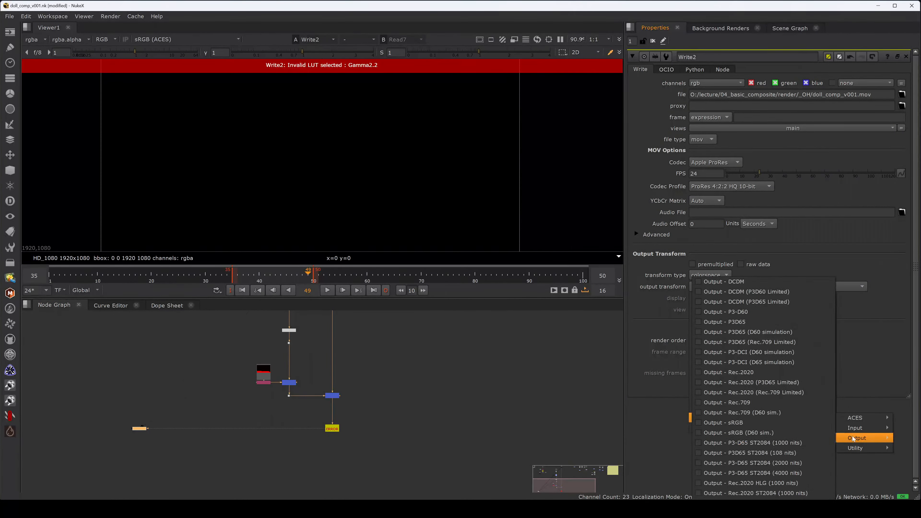
{"action": "left_click", "coordinate": [808, 403]}
{"action": "left_click", "coordinate": [405, 420]}
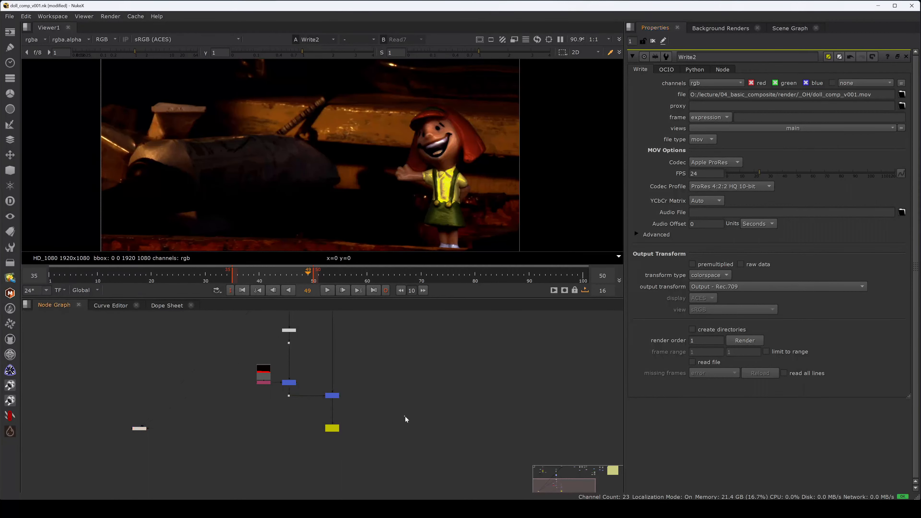
Render frames 1 to 100 of the doll comp with the Write2 node.
{"action": "left_click_drag", "start_coordinate": [357, 415], "coordinate": [292, 463]}
{"action": "scroll", "coordinate": [381, 203], "scroll_direction": "down", "scroll_amount": 2}
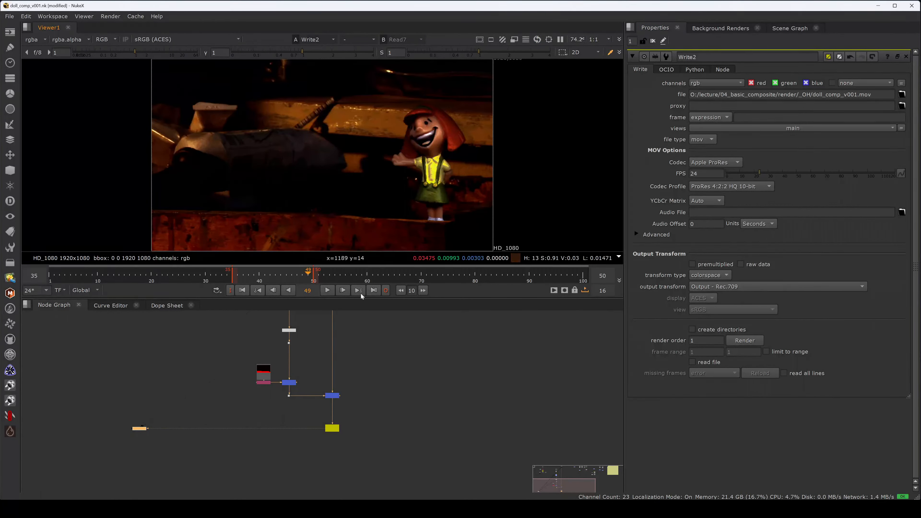
{"action": "left_click", "coordinate": [337, 428]}
{"action": "left_click", "coordinate": [338, 428]}
{"action": "left_click", "coordinate": [746, 339]}
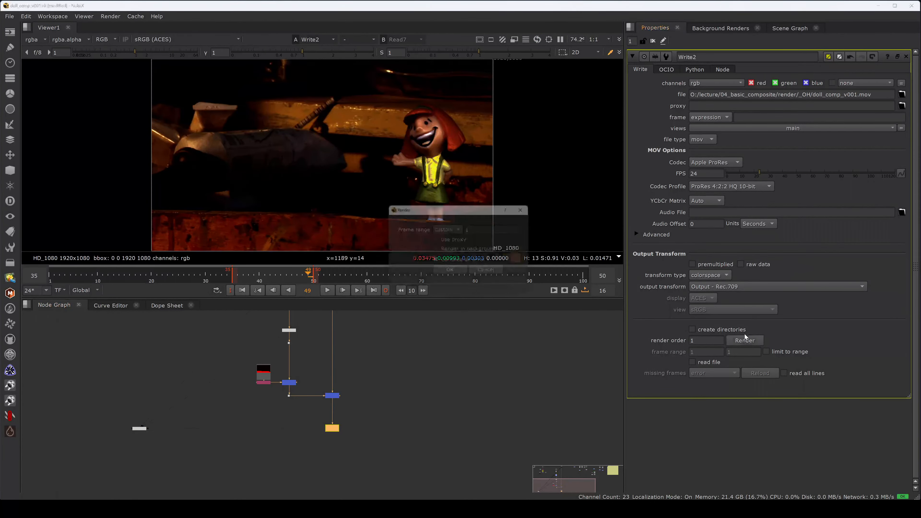
{"action": "left_click", "coordinate": [456, 229]}
{"action": "left_click", "coordinate": [455, 248]}
{"action": "left_click", "coordinate": [456, 273]}
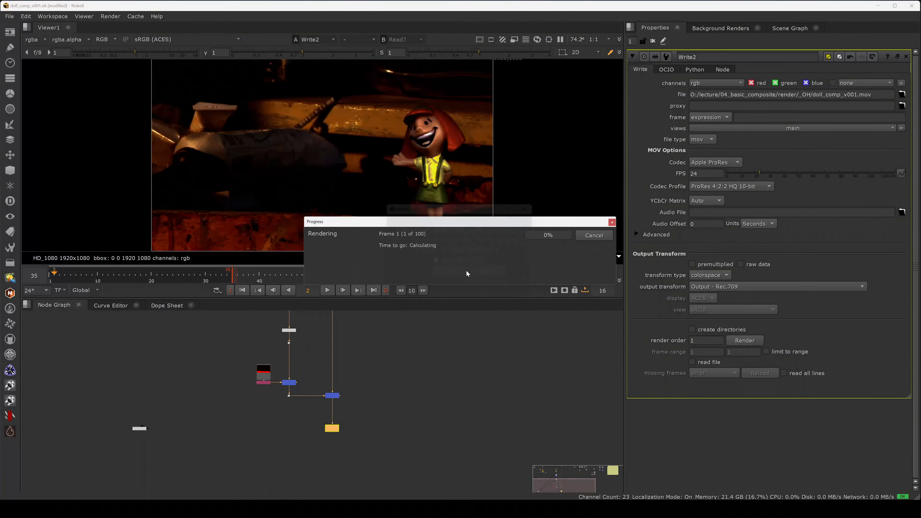
{"action": "left_click_drag", "start_coordinate": [471, 219], "coordinate": [564, 295]}
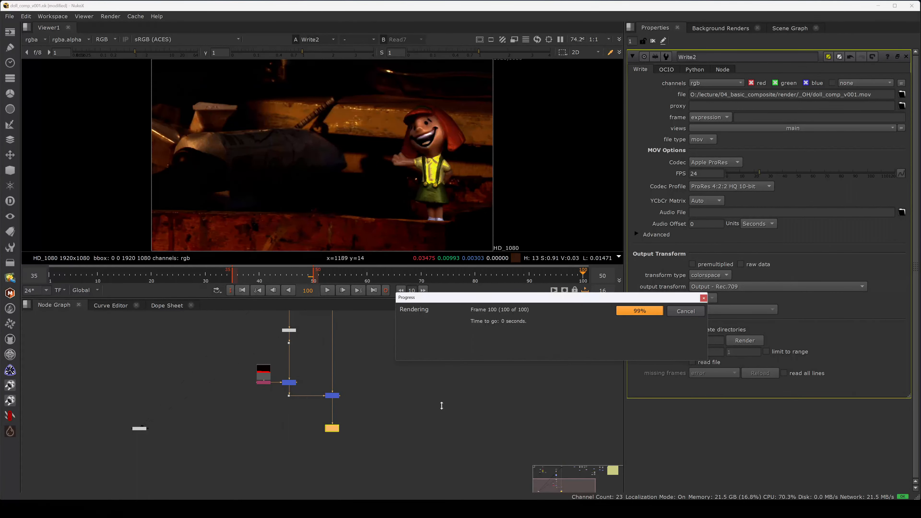
Load the rendered doll_comp_v001.mov in a Read node beside the Write node and play it in the viewer.
{"action": "left_click", "coordinate": [409, 423]}
{"action": "left_click_drag", "start_coordinate": [376, 417], "coordinate": [312, 438]}
{"action": "key", "text": "r"}
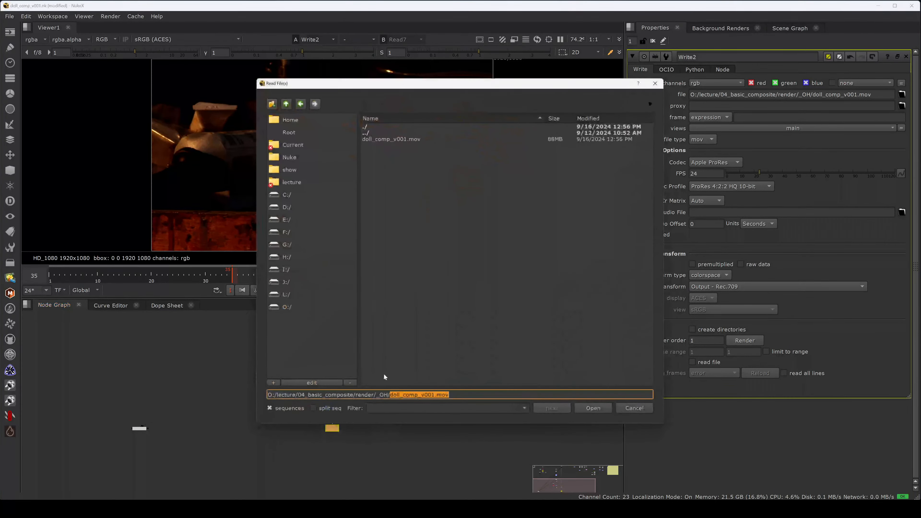
{"action": "double_click", "coordinate": [415, 138]}
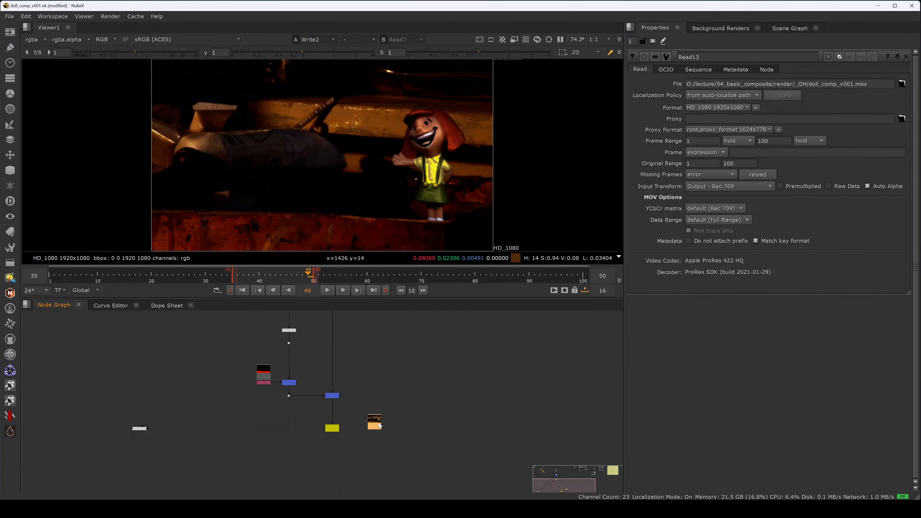
{"action": "key", "text": "l"}
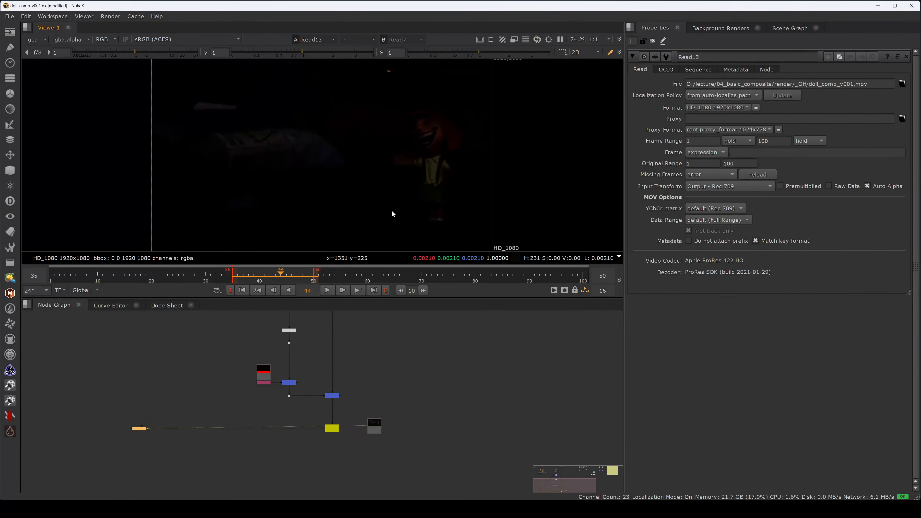
Add a Write node below Grade2 in the IMG_0003.JPG branch of the colour-match setup.
{"action": "key", "text": "space"}
{"action": "middle_click_drag", "start_coordinate": [448, 310], "coordinate": [397, 407]}
{"action": "middle_click_drag", "start_coordinate": [471, 149], "coordinate": [422, 269]}
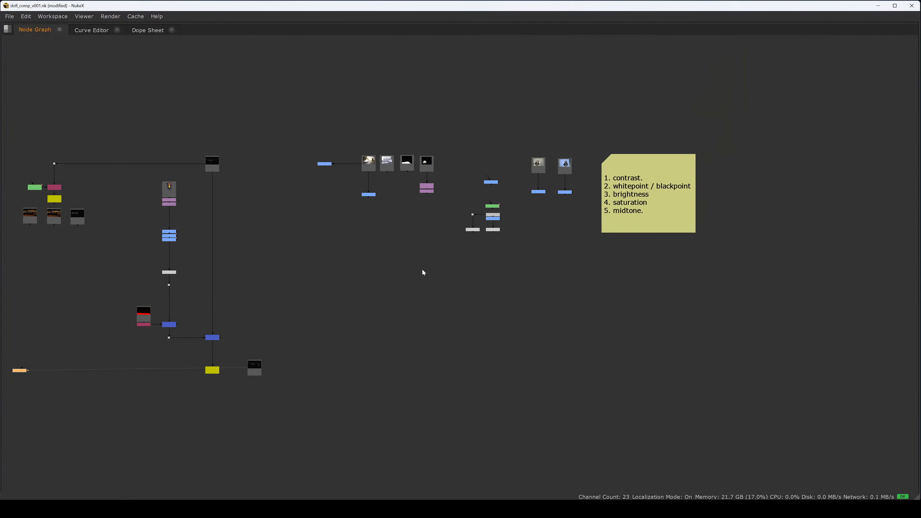
{"action": "scroll", "coordinate": [502, 214], "scroll_direction": "up", "scroll_amount": 5}
{"action": "scroll", "coordinate": [572, 205], "scroll_direction": "up", "scroll_amount": 3}
{"action": "middle_click_drag", "start_coordinate": [666, 189], "coordinate": [604, 270]}
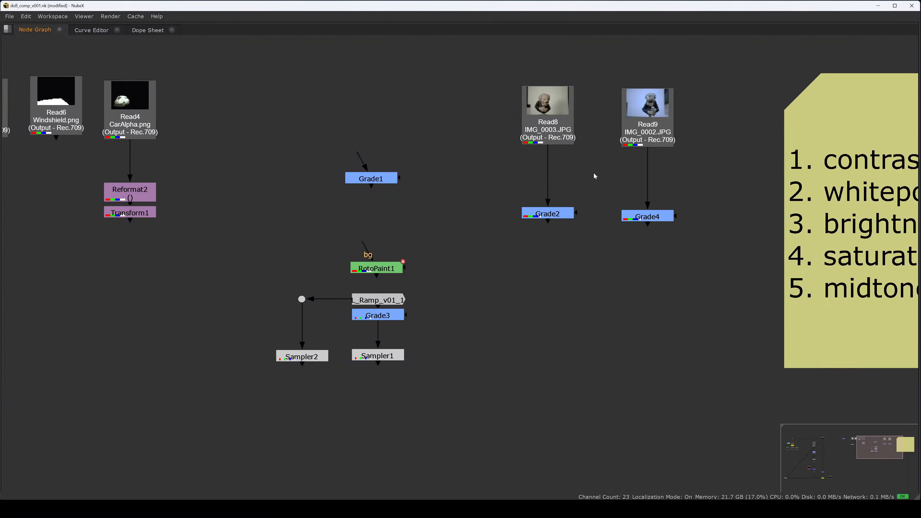
{"action": "left_click_drag", "start_coordinate": [603, 211], "coordinate": [500, 54]}
{"action": "left_click_drag", "start_coordinate": [604, 79], "coordinate": [497, 240]}
{"action": "left_click", "coordinate": [557, 256]}
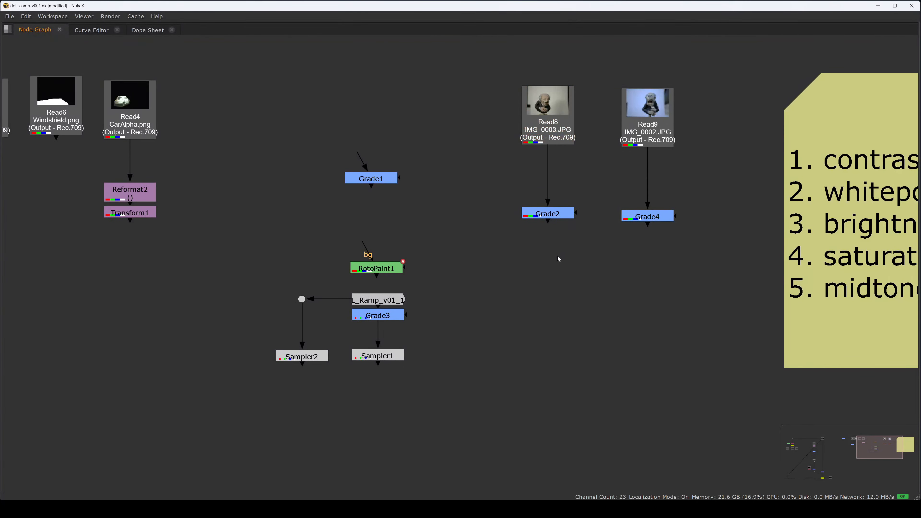
{"action": "left_click_drag", "start_coordinate": [537, 291], "coordinate": [552, 215]}
{"action": "left_click_drag", "start_coordinate": [554, 308], "coordinate": [556, 359]}
{"action": "left_click", "coordinate": [587, 303]}
{"action": "key", "text": "space"}
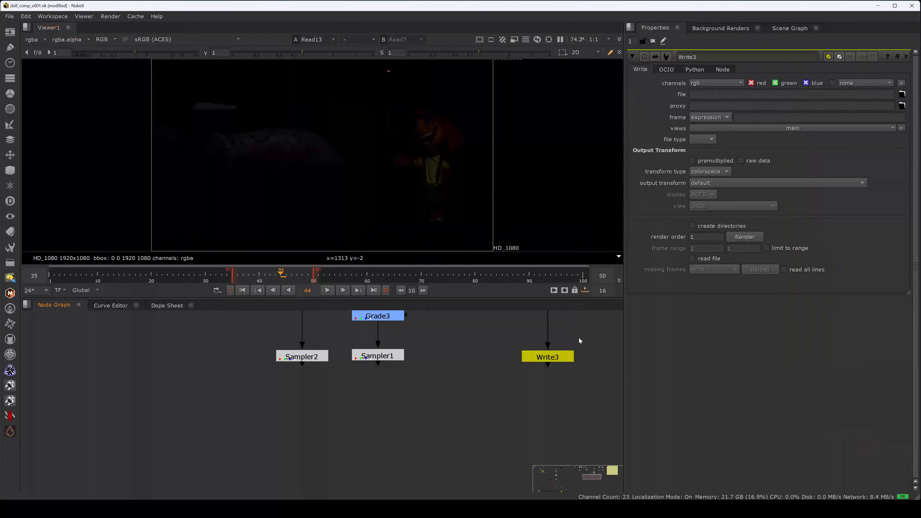
Insert another Grade node between Grade2 and the Write node in the IMG_0003.JPG branch.
{"action": "middle_click_drag", "start_coordinate": [579, 337], "coordinate": [370, 408]}
{"action": "left_click", "coordinate": [329, 413]}
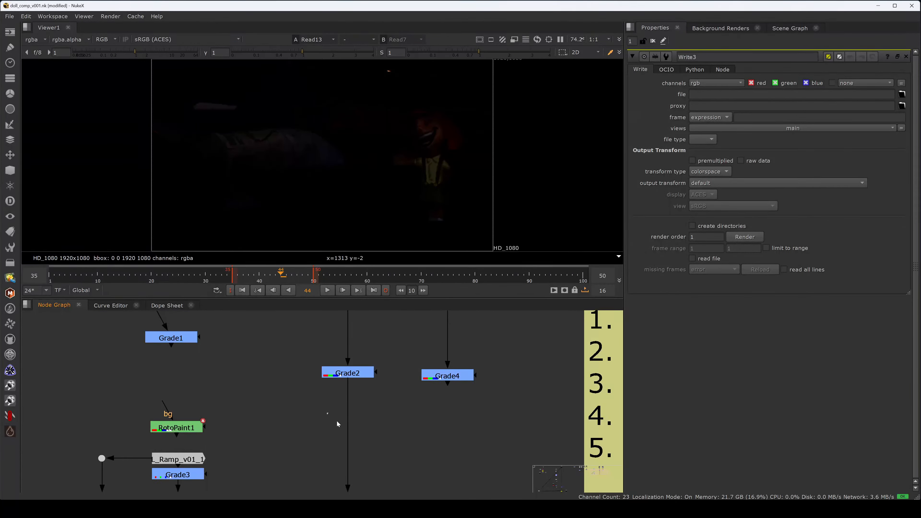
{"action": "key", "text": "g"}
{"action": "left_click_drag", "start_coordinate": [336, 421], "coordinate": [355, 432]}
{"action": "left_click", "coordinate": [395, 401]}
View the two source photos, IMG_0003.JPG from Read8 and IMG_0002.JPG from Read9, to compare their colours.
{"action": "scroll", "coordinate": [403, 378], "scroll_direction": "down", "scroll_amount": 3}
{"action": "mouse_move", "coordinate": [392, 360]}
{"action": "middle_mouse_down"}
{"action": "mouse_move", "coordinate": [395, 384]}
{"action": "mouse_move", "coordinate": [396, 366]}
{"action": "middle_mouse_up"}
{"action": "left_click_drag", "start_coordinate": [375, 338], "coordinate": [376, 345]}
{"action": "key", "text": "1"}
{"action": "left_click", "coordinate": [388, 351]}
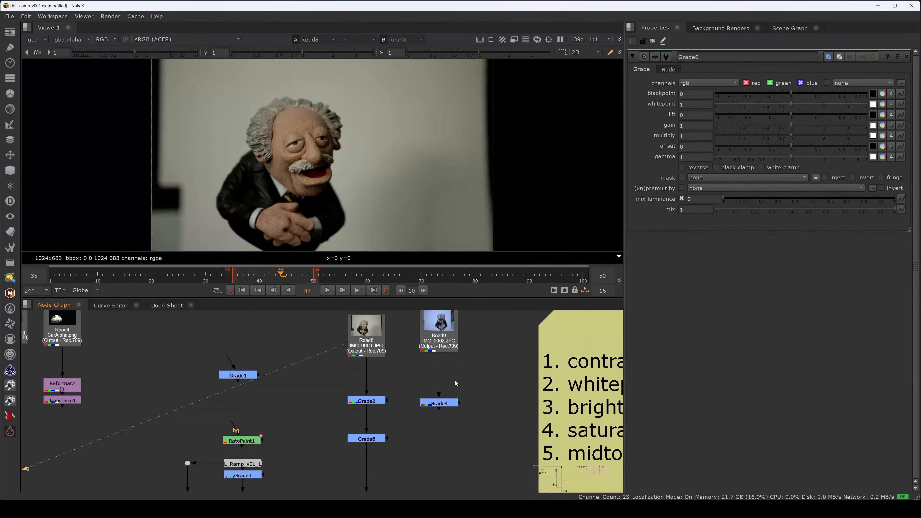
{"action": "left_click", "coordinate": [444, 345]}
{"action": "key", "text": "2"}
{"action": "left_click", "coordinate": [445, 355]}
{"action": "middle_click_drag", "start_coordinate": [412, 433], "coordinate": [411, 397]}
{"action": "left_click_drag", "start_coordinate": [478, 353], "coordinate": [420, 384]}
{"action": "left_click", "coordinate": [375, 319]}
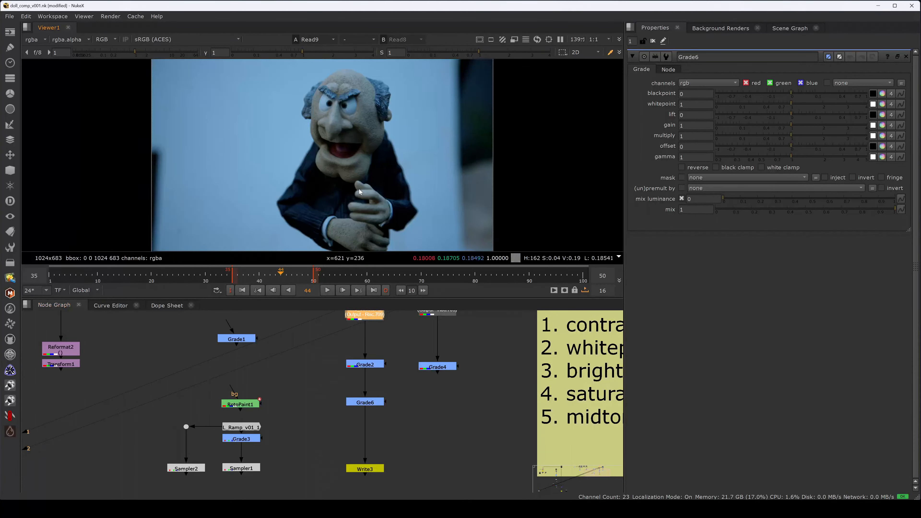
Turn on the viewer wipe, inspect the outputs of Grade6 and Write3, and open Write3's settings.
{"action": "key", "text": "w"}
{"action": "left_click_drag", "start_coordinate": [402, 389], "coordinate": [321, 425]}
{"action": "key", "text": "1"}
{"action": "left_click", "coordinate": [363, 425]}
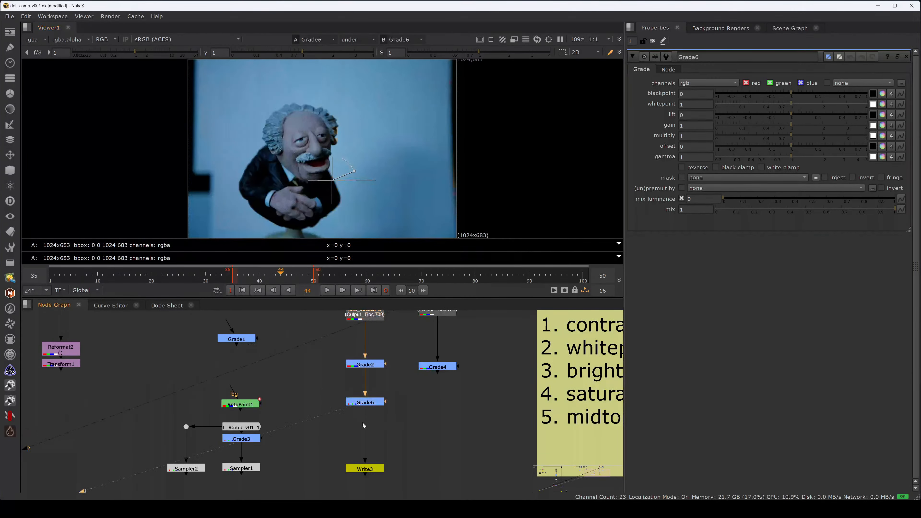
{"action": "left_click_drag", "start_coordinate": [398, 452], "coordinate": [326, 494]}
{"action": "key", "text": "1"}
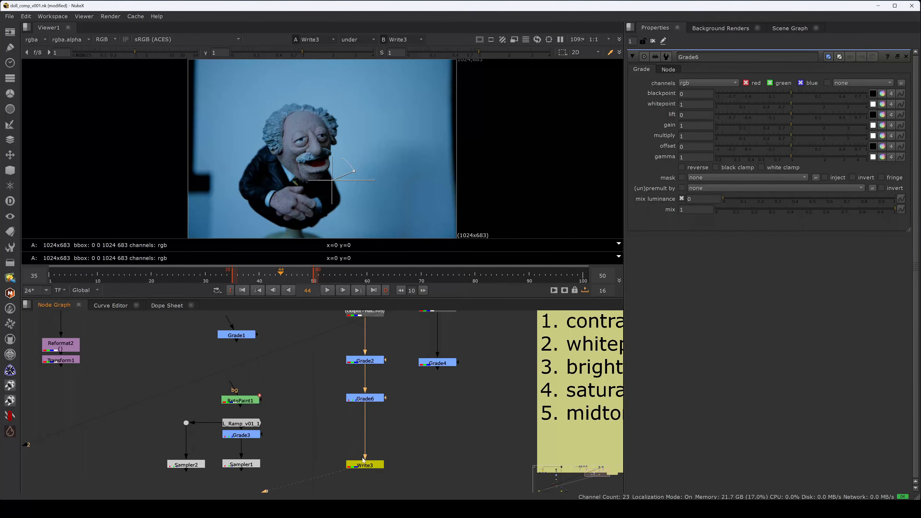
{"action": "double_click", "coordinate": [379, 468]}
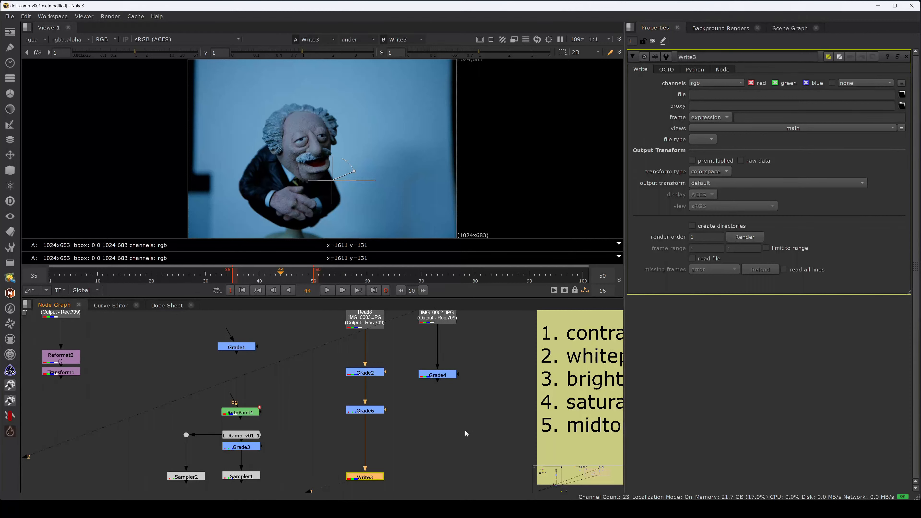
Copy the doll comp's Write2 node and paste it below Grade6 in place of the empty Write3 node.
{"action": "key", "text": "f"}
{"action": "left_click_drag", "start_coordinate": [225, 471], "coordinate": [182, 494]}
{"action": "key", "text": "ctrl+c"}
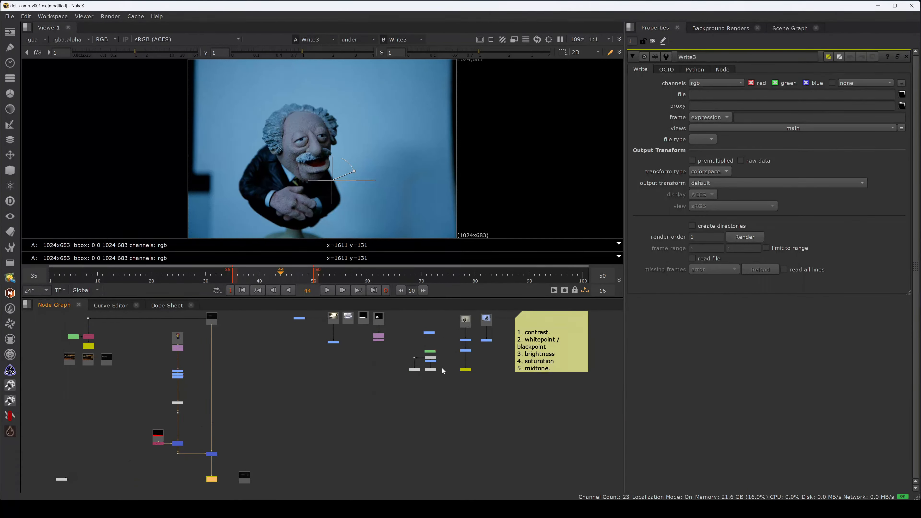
{"action": "scroll", "coordinate": [469, 390], "scroll_direction": "up", "scroll_amount": 2}
{"action": "left_click", "coordinate": [470, 384]}
{"action": "key", "text": "ctrl+v"}
{"action": "scroll", "coordinate": [472, 385], "scroll_direction": "up", "scroll_amount": 3}
{"action": "mouse_move", "coordinate": [461, 399]}
{"action": "left_mouse_down"}
{"action": "mouse_move", "coordinate": [467, 357]}
{"action": "mouse_move", "coordinate": [474, 394]}
{"action": "left_mouse_up"}
{"action": "key", "text": "ctrl+z"}
{"action": "key", "text": "Delete"}
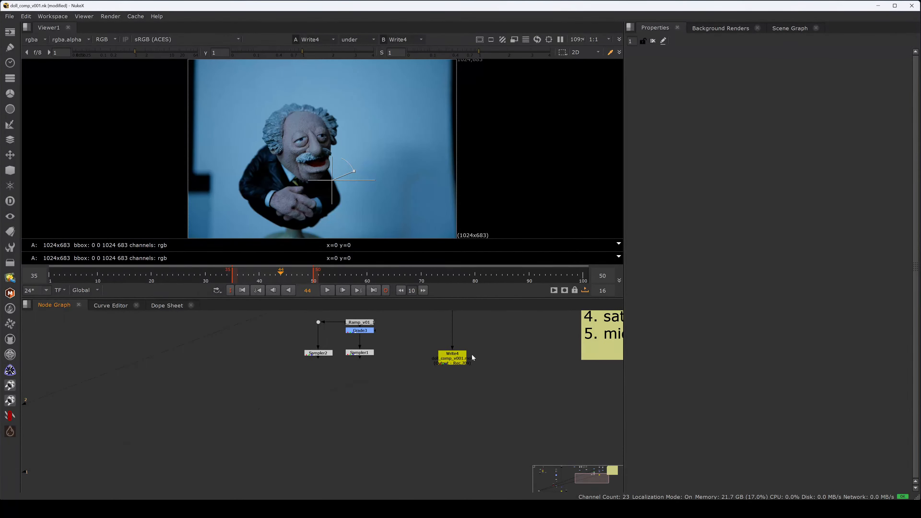
Turn off the viewer wipe and change the pasted Write node's output file extension to jpg.
{"action": "middle_click_drag", "start_coordinate": [472, 358], "coordinate": [461, 399]}
{"action": "key", "text": "w"}
{"action": "middle_click_drag", "start_coordinate": [481, 328], "coordinate": [456, 328]}
{"action": "scroll", "coordinate": [456, 382], "scroll_direction": "up", "scroll_amount": 2}
{"action": "scroll", "coordinate": [456, 379], "scroll_direction": "up", "scroll_amount": 2}
{"action": "middle_click_drag", "start_coordinate": [443, 445], "coordinate": [451, 355]}
{"action": "left_click", "coordinate": [440, 423]}
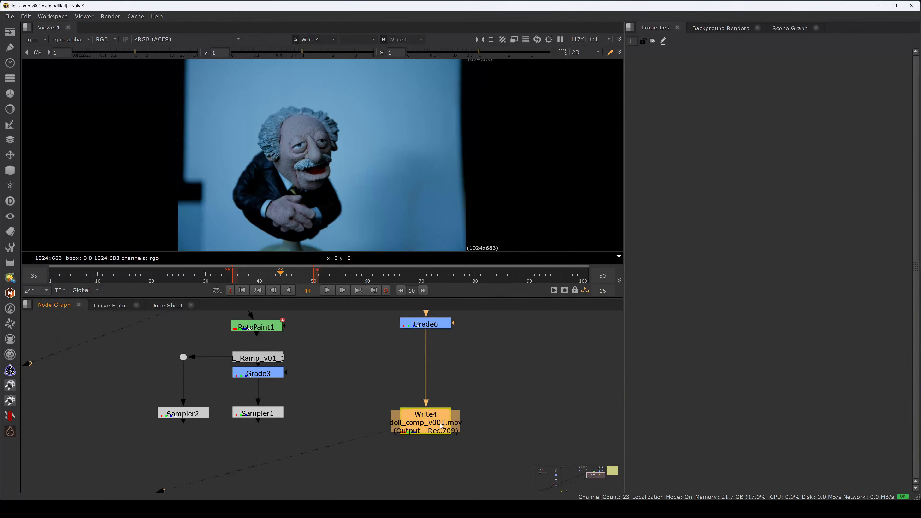
{"action": "double_click", "coordinate": [440, 426]}
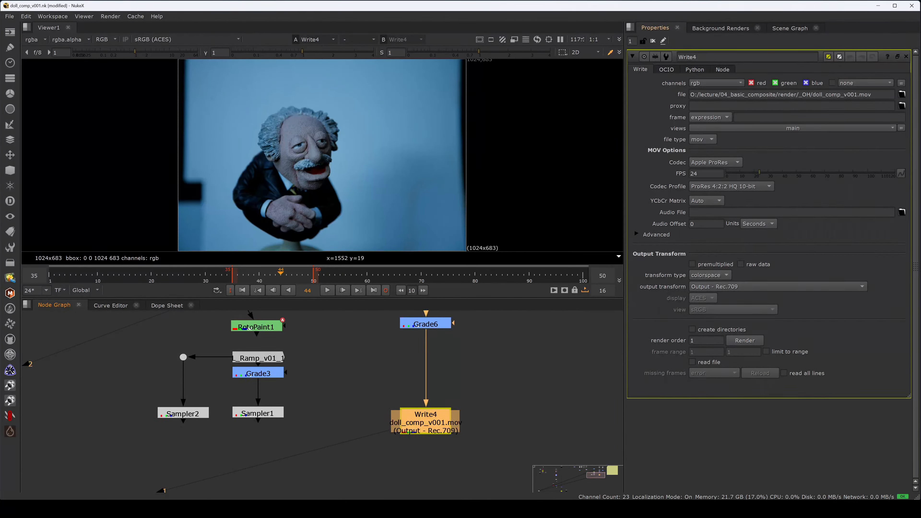
{"action": "double_click", "coordinate": [865, 95]}
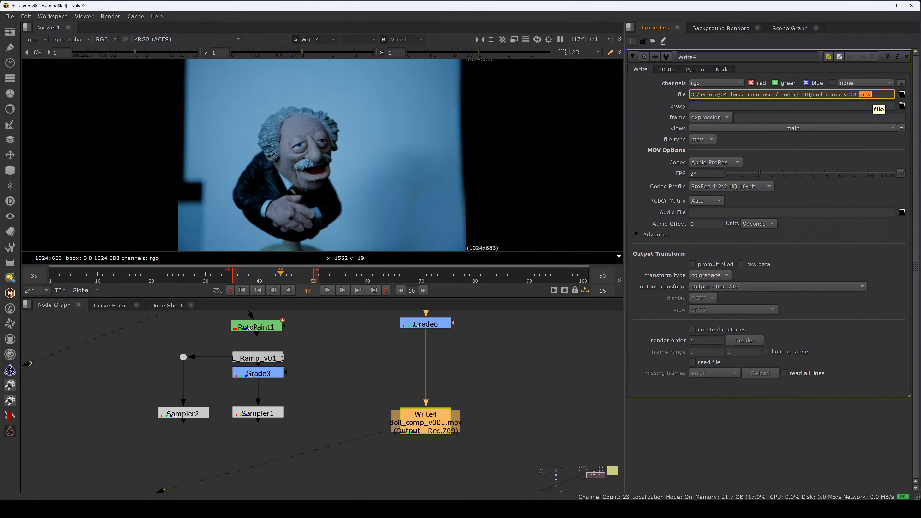
{"action": "type", "text": "jpg"}
{"action": "key", "text": "Return"}
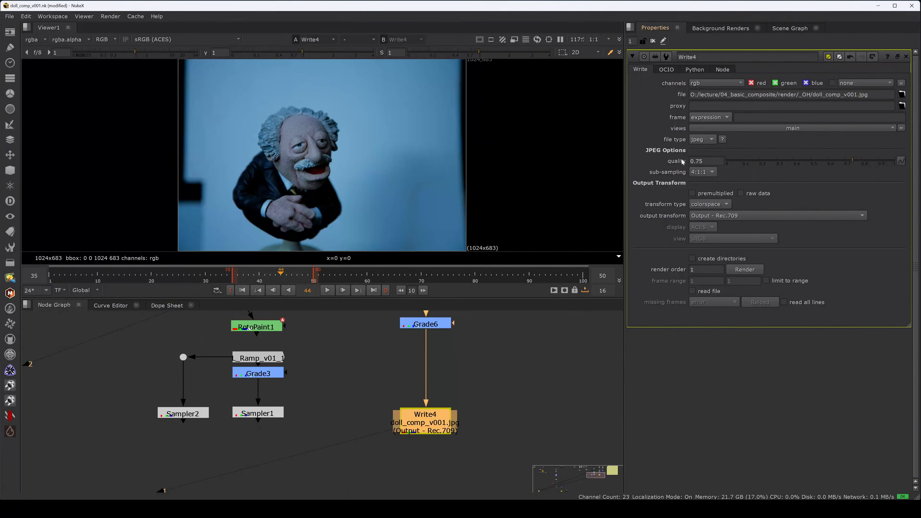
Set the JPEG quality of the Write4 node to 1.
{"action": "left_click_drag", "start_coordinate": [705, 161], "coordinate": [681, 163]}
{"action": "type", "text": "1"}
{"action": "key", "text": "Return"}
{"action": "middle_click_drag", "start_coordinate": [468, 364], "coordinate": [432, 405]}
{"action": "left_click", "coordinate": [421, 383]}
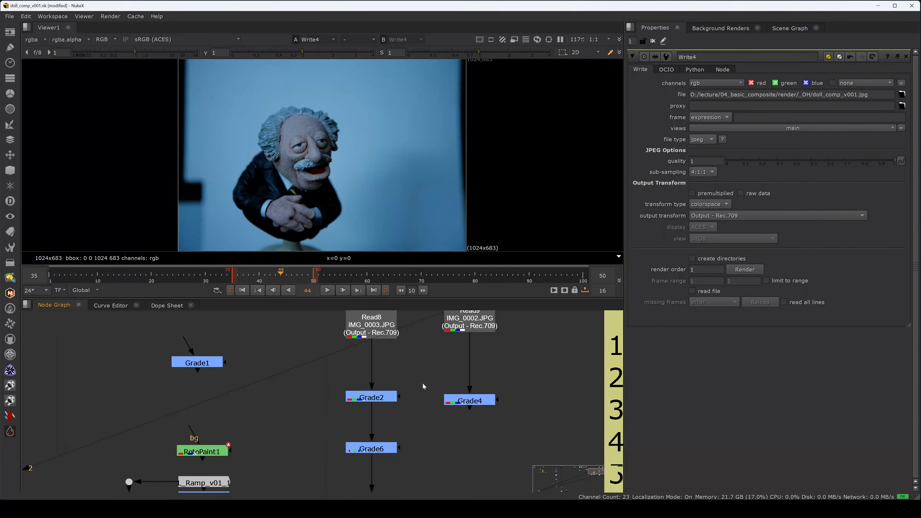
{"action": "middle_click_drag", "start_coordinate": [424, 364], "coordinate": [425, 393]}
{"action": "middle_click_drag", "start_coordinate": [425, 461], "coordinate": [425, 284]}
{"action": "left_click_drag", "start_coordinate": [386, 397], "coordinate": [387, 392]}
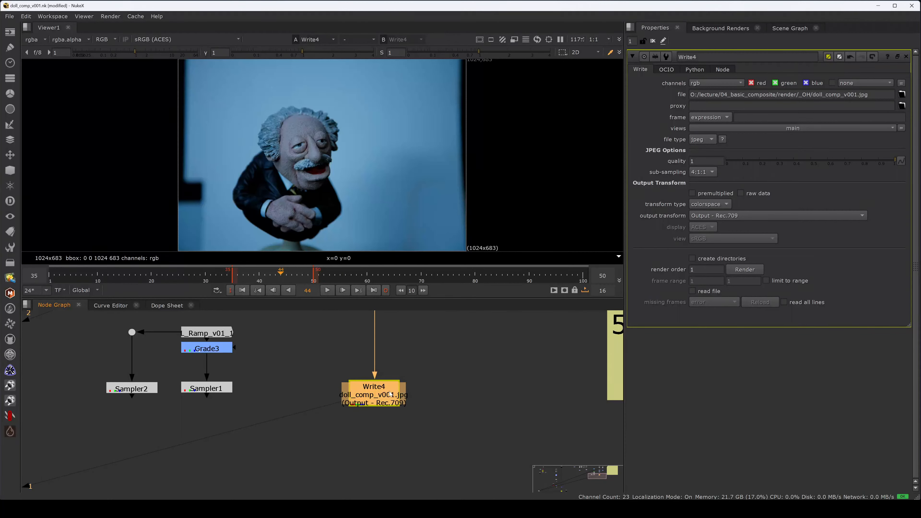
Rename the Write4 output file to colormatch_comp_v001.jpg in the same _OH render folder.
{"action": "left_click", "coordinate": [813, 94]}
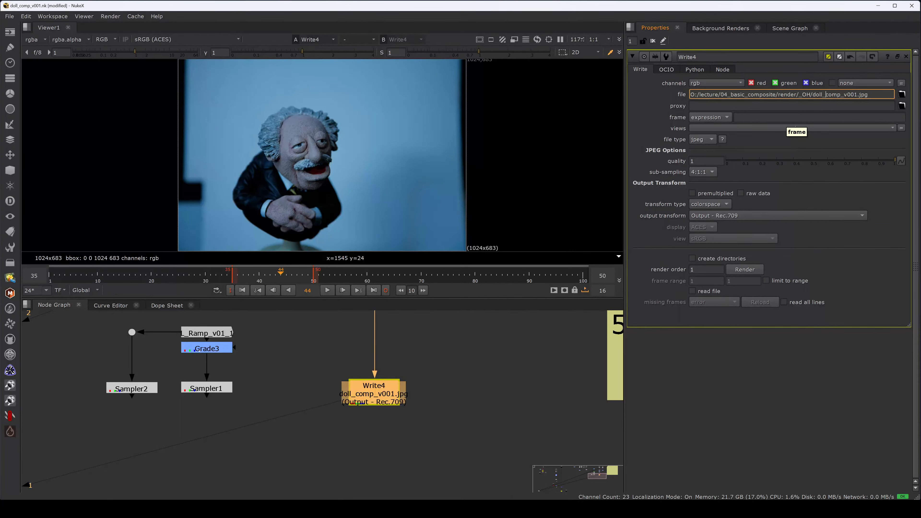
{"action": "key", "text": "shift+Right"}
{"action": "key", "text": "shift+Right"}
{"action": "key", "text": "shift+Right"}
{"action": "key", "text": "BackSpace"}
{"action": "type", "text": "mat"}
{"action": "key", "text": "ctrl+z"}
{"action": "key", "text": "Right"}
{"action": "key", "text": "Left"}
{"action": "type", "text": "colormatch"}
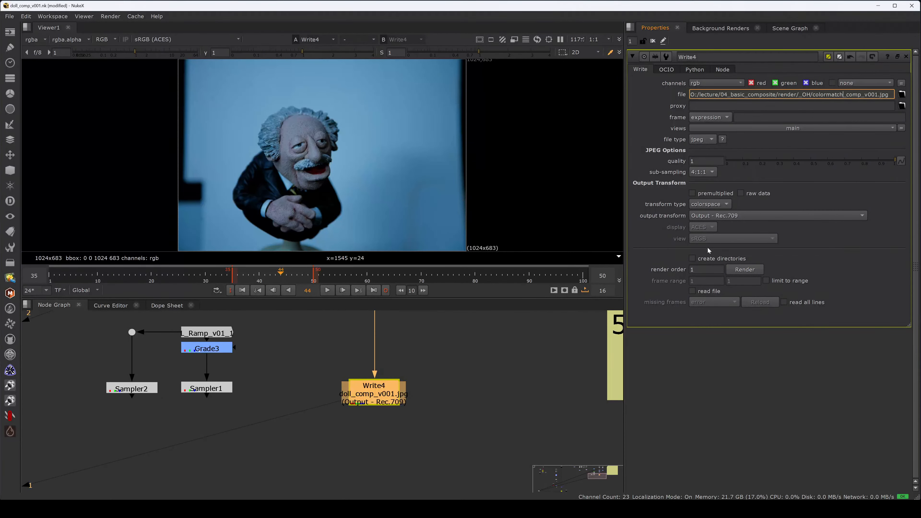
Render only frame 1 with the Write4 node.
{"action": "left_click", "coordinate": [745, 271]}
{"action": "left_click_drag", "start_coordinate": [491, 230], "coordinate": [473, 232]}
{"action": "key", "text": "BackSpace"}
{"action": "left_click", "coordinate": [451, 273]}
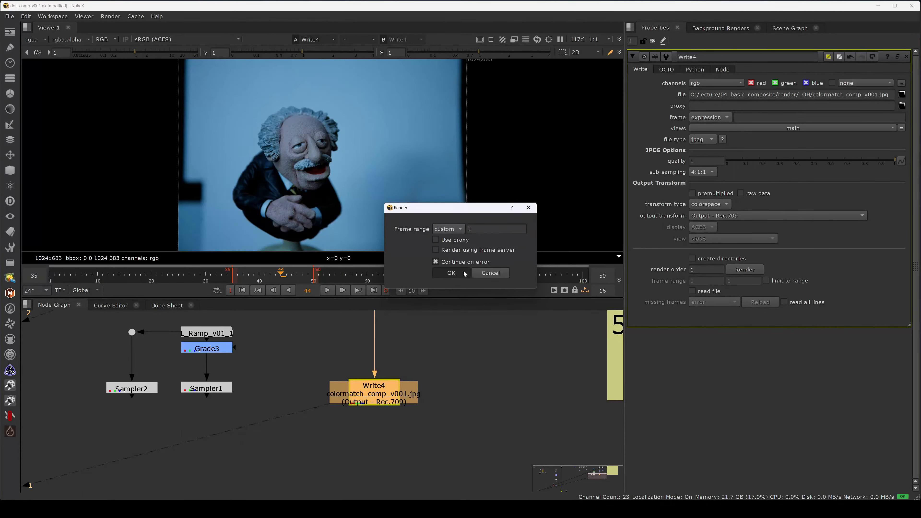
Load the rendered colormatch_comp_v001.jpg in a Read node beside Write4 and view it.
{"action": "left_click", "coordinate": [446, 361]}
{"action": "key", "text": "r"}
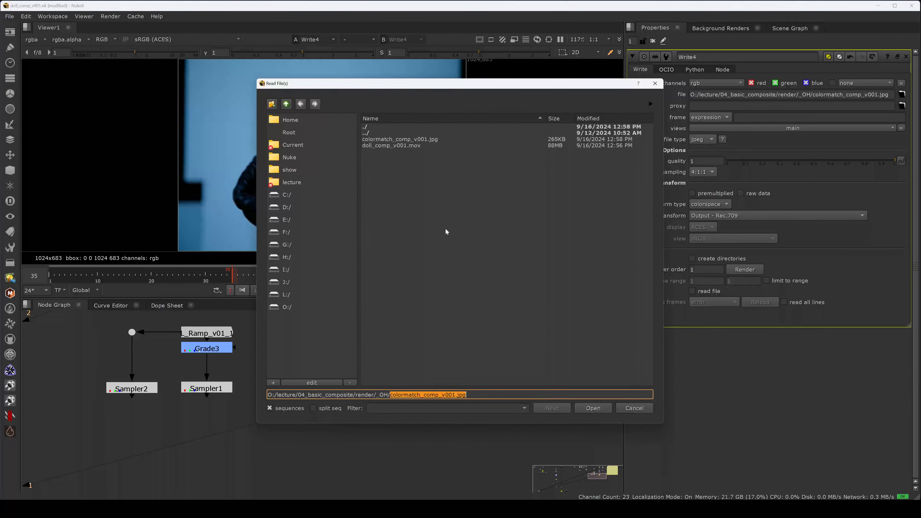
{"action": "double_click", "coordinate": [422, 141]}
{"action": "left_click_drag", "start_coordinate": [435, 391], "coordinate": [452, 415]}
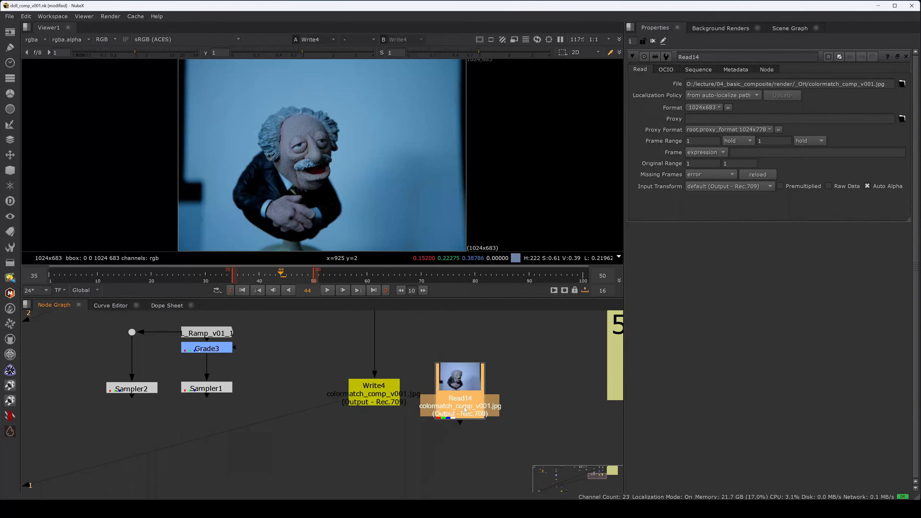
{"action": "key", "text": "1"}
{"action": "left_click", "coordinate": [452, 418]}
Connect IMG_0002.JPG from Read9 to viewer input 1 and the rendered colormatch_comp_v001.jpg from Read14 to input 2.
{"action": "middle_click_drag", "start_coordinate": [492, 312], "coordinate": [438, 400]}
{"action": "middle_click_drag", "start_coordinate": [450, 313], "coordinate": [436, 382]}
{"action": "left_click", "coordinate": [424, 342]}
{"action": "key", "text": "1"}
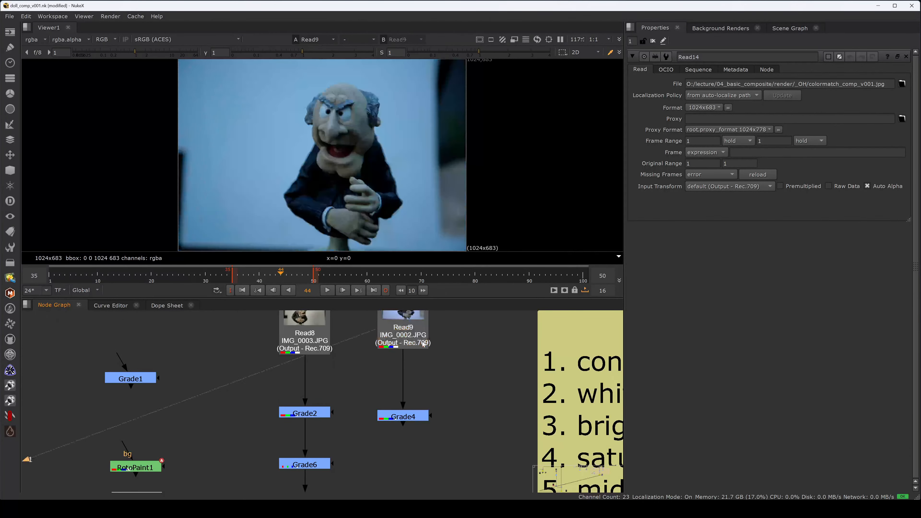
{"action": "scroll", "coordinate": [447, 417], "scroll_direction": "up", "scroll_amount": 5}
{"action": "middle_click_drag", "start_coordinate": [438, 416], "coordinate": [449, 389]}
{"action": "scroll", "coordinate": [454, 371], "scroll_direction": "down", "scroll_amount": 8}
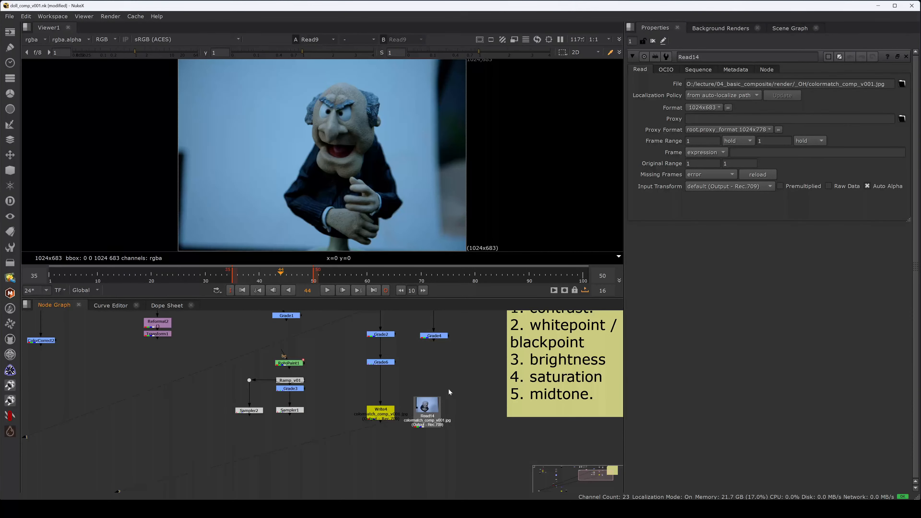
{"action": "left_click", "coordinate": [410, 447]}
{"action": "key", "text": "2"}
Flip between IMG_0002.JPG and the rendered colour match, enlarging the viewer to compare them full size.
{"action": "key", "text": "1"}
{"action": "key", "text": "2"}
{"action": "key", "text": "1"}
{"action": "key", "text": "2"}
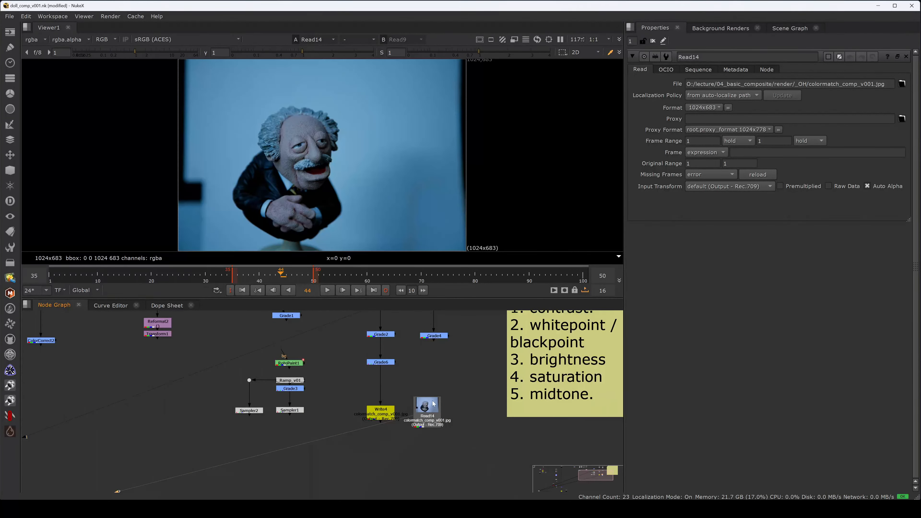
{"action": "key", "text": "space"}
{"action": "key", "text": "1"}
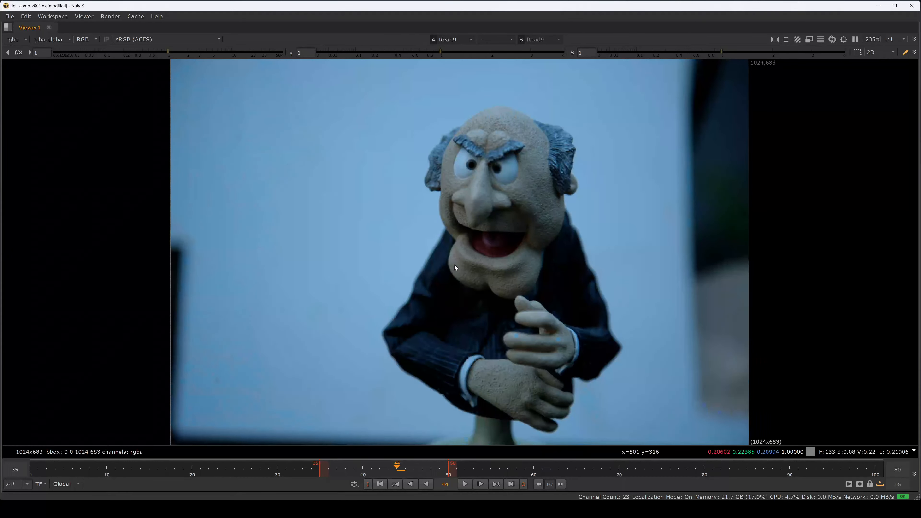
{"action": "key", "text": "2"}
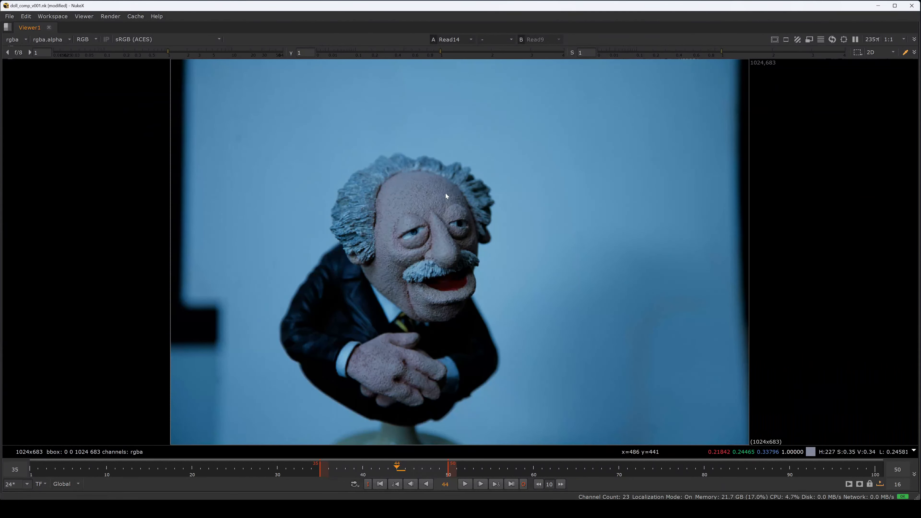
Alternate between the two viewer inputs to compare the puppets' skin tones and backgrounds in IMG_0002.JPG and the rendered colour match.
{"action": "key", "text": "1"}
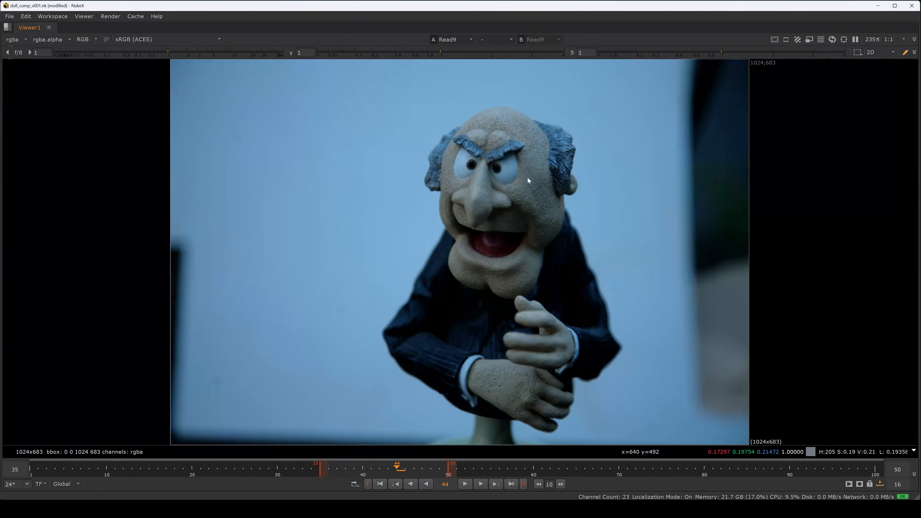
{"action": "key", "text": "2"}
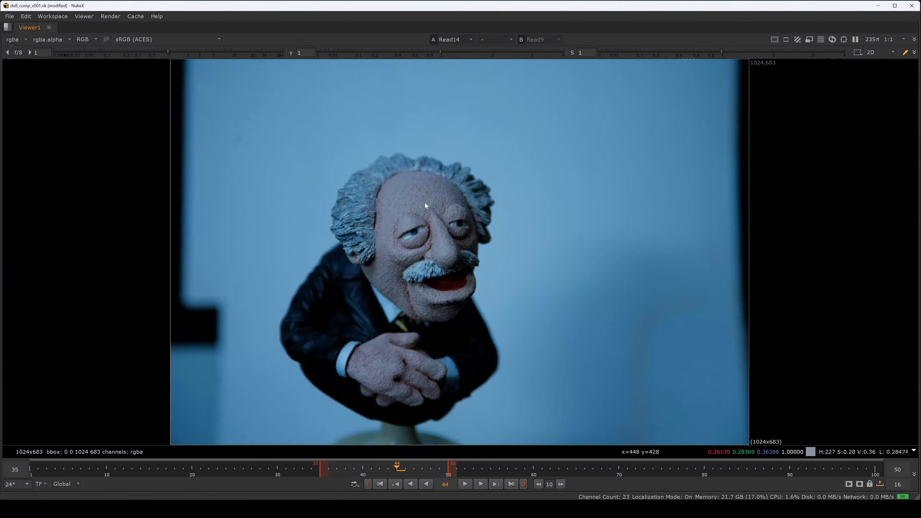
{"action": "key", "text": "1"}
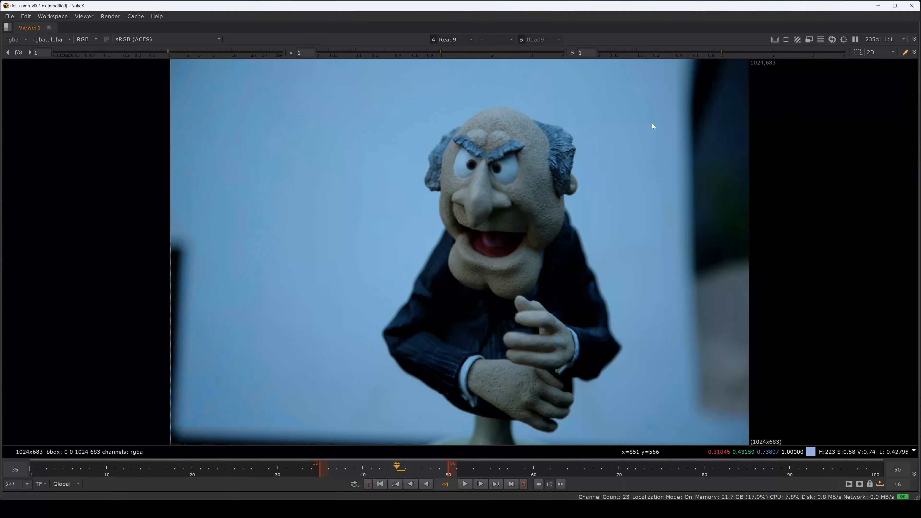
{"action": "key", "text": "2"}
{"action": "key", "text": "1"}
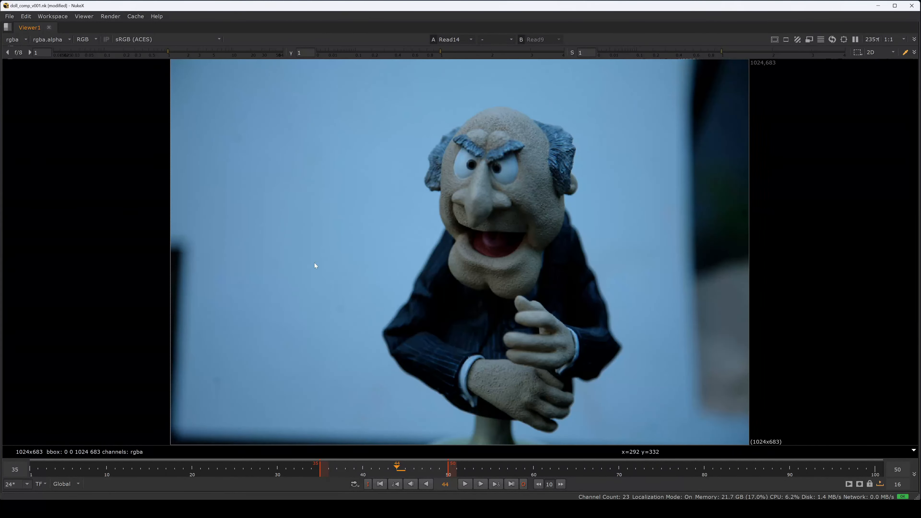
{"action": "key", "text": "2"}
{"action": "key", "text": "1"}
{"action": "key", "text": "2"}
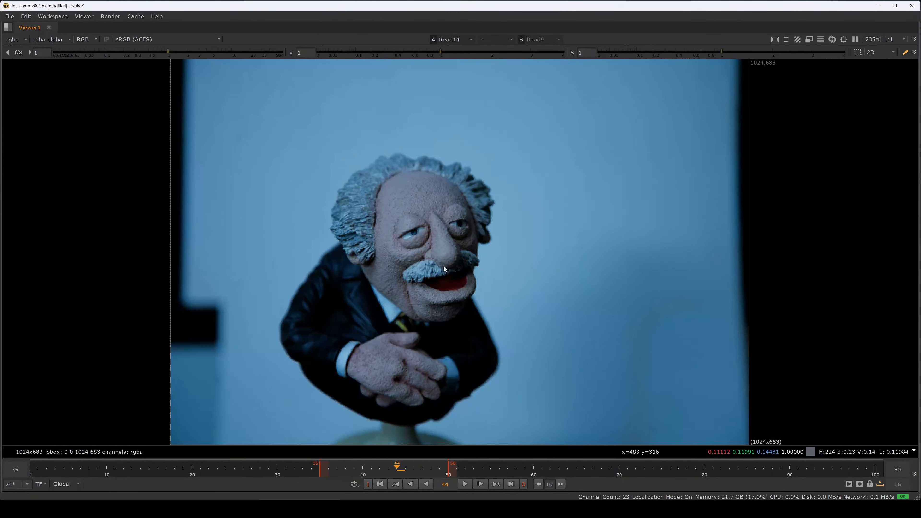
Return to the node graph and show Car.png from Read1 in the viewer.
{"action": "key", "text": "space"}
{"action": "scroll", "coordinate": [368, 363], "scroll_direction": "down", "scroll_amount": 4}
{"action": "middle_click_drag", "start_coordinate": [312, 363], "coordinate": [380, 391]}
{"action": "scroll", "coordinate": [341, 375], "scroll_direction": "up", "scroll_amount": 5}
{"action": "scroll", "coordinate": [357, 375], "scroll_direction": "up", "scroll_amount": 1}
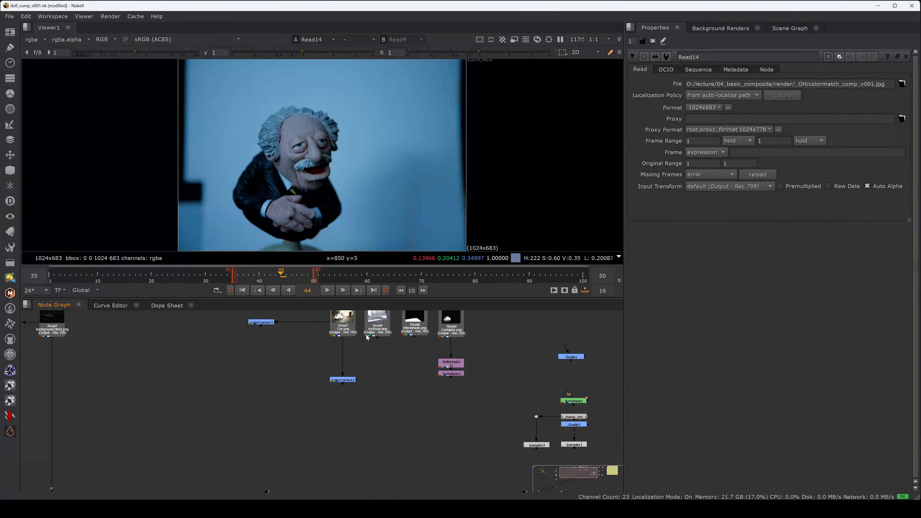
{"action": "left_click", "coordinate": [342, 321]}
{"action": "key", "text": "1"}
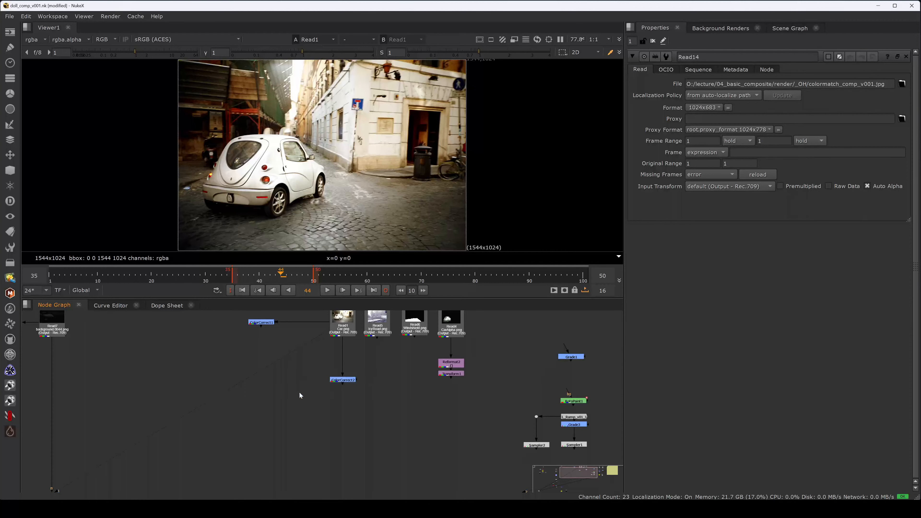
Add Roto and Copy nodes with the Copy's B input on Read1, move the ColorCorrect below Read1 aside, and view the Copy.
{"action": "key", "text": "o"}
{"action": "key", "text": "k"}
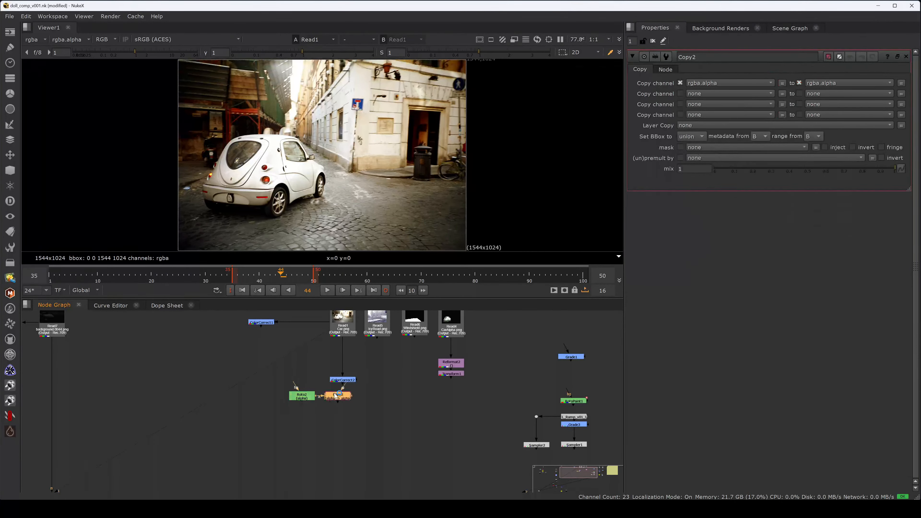
{"action": "left_click_drag", "start_coordinate": [335, 396], "coordinate": [340, 340]}
{"action": "left_click_drag", "start_coordinate": [348, 379], "coordinate": [268, 372]}
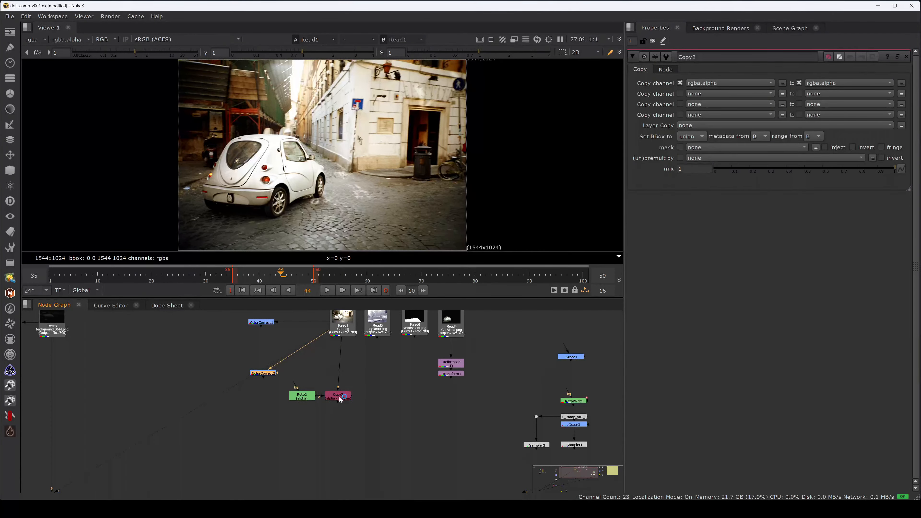
{"action": "key", "text": "1"}
Draw a closed Roto2 shape around the white car's body, following the roof, rear lights, bumper, sill, front fender and windscreen edge.
{"action": "left_click", "coordinate": [302, 396]}
{"action": "key", "text": "space"}
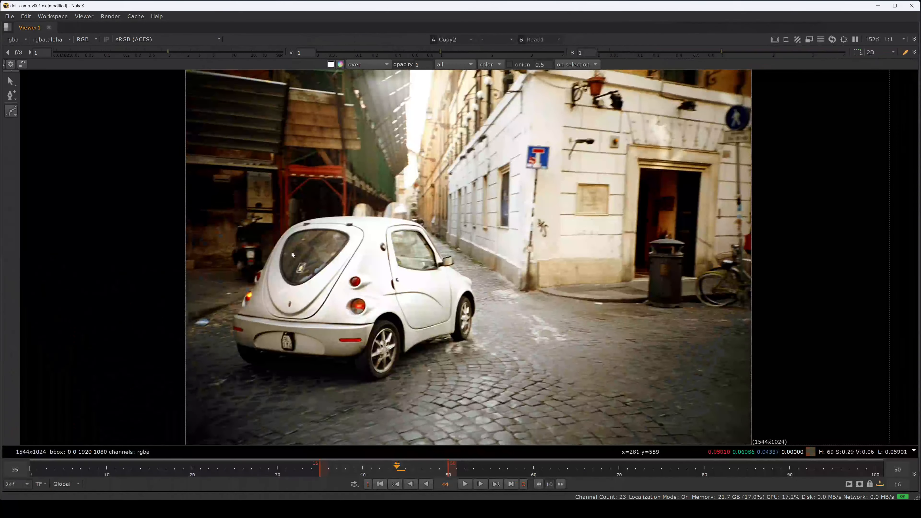
{"action": "scroll", "coordinate": [295, 223], "scroll_direction": "up", "scroll_amount": 3}
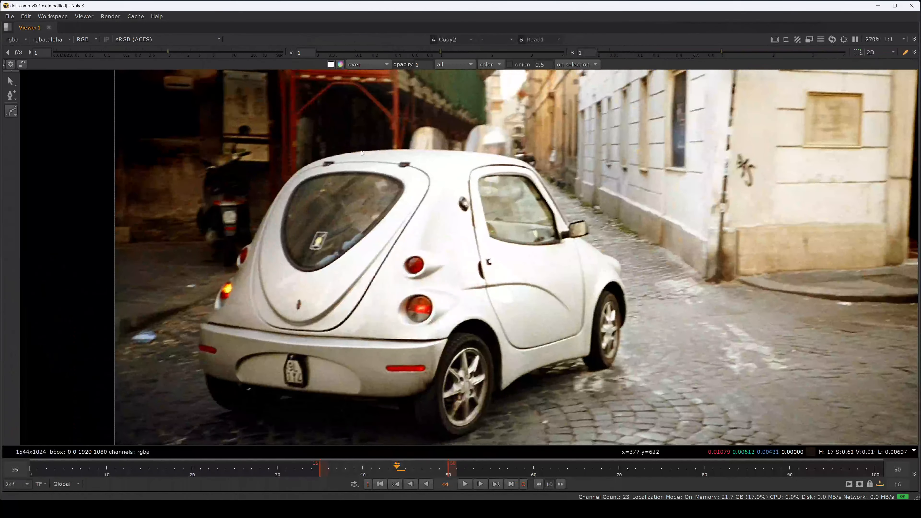
{"action": "left_click", "coordinate": [332, 157]}
{"action": "left_click", "coordinate": [293, 174]}
{"action": "left_click", "coordinate": [269, 209]}
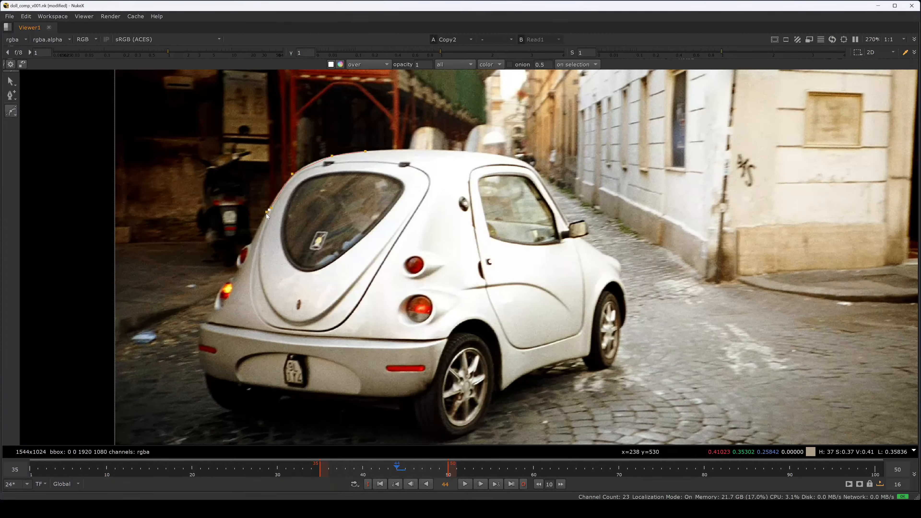
{"action": "left_click", "coordinate": [251, 246]}
{"action": "left_click", "coordinate": [240, 252]}
{"action": "left_click", "coordinate": [238, 259]}
{"action": "left_click", "coordinate": [236, 267]}
{"action": "left_click", "coordinate": [238, 271]}
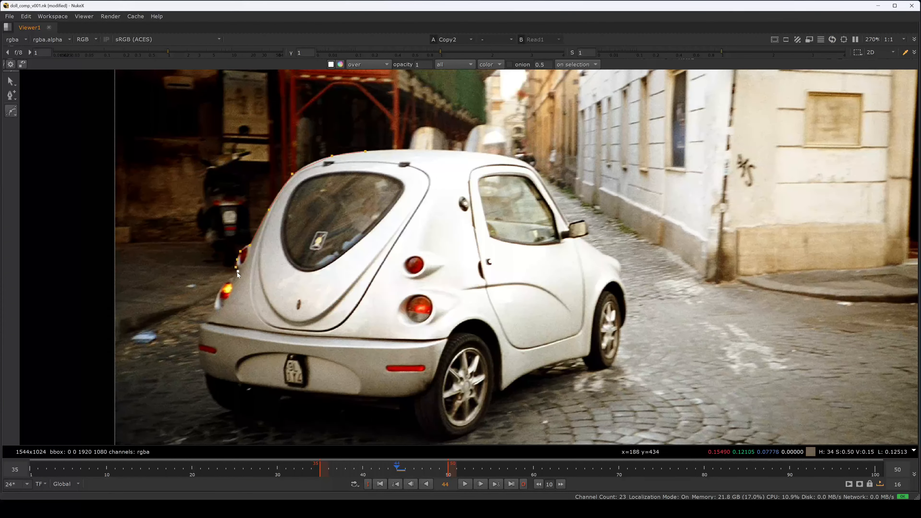
{"action": "left_click", "coordinate": [234, 278]}
{"action": "left_click", "coordinate": [224, 285]}
{"action": "left_click", "coordinate": [216, 299]}
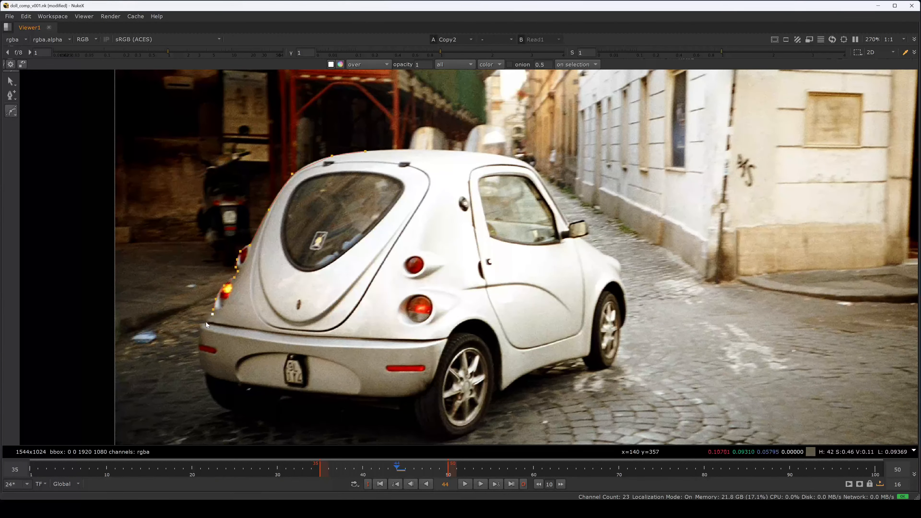
{"action": "left_click", "coordinate": [198, 365]}
{"action": "left_click", "coordinate": [206, 373]}
{"action": "left_click", "coordinate": [407, 394]}
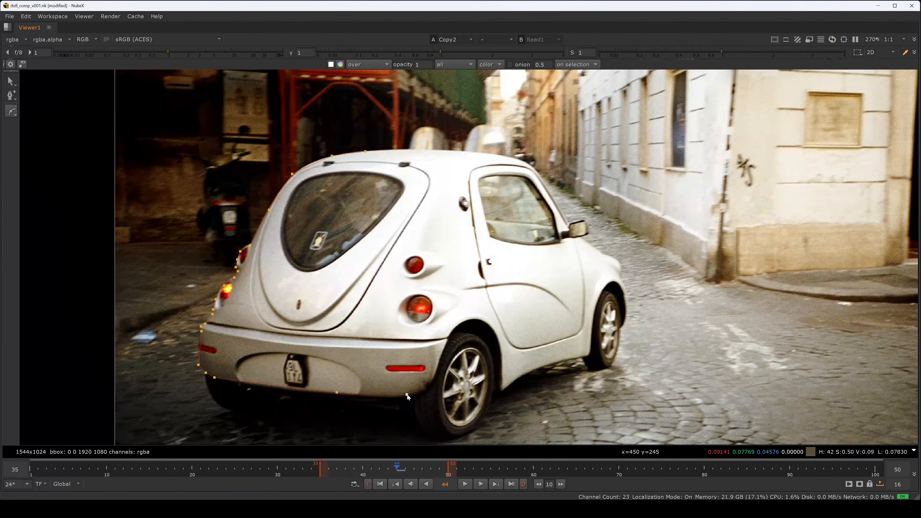
{"action": "left_click", "coordinate": [498, 390]}
{"action": "left_click", "coordinate": [528, 374]}
{"action": "left_click", "coordinate": [557, 361]}
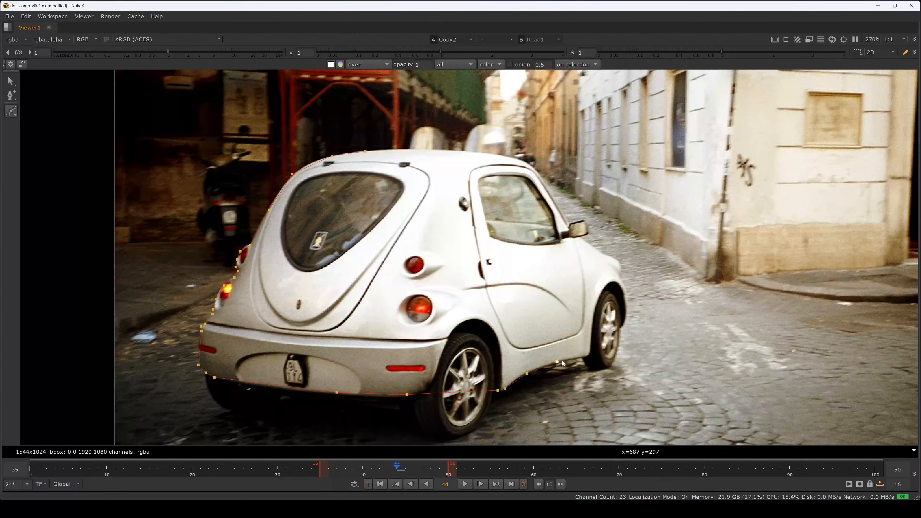
{"action": "left_click", "coordinate": [619, 328]}
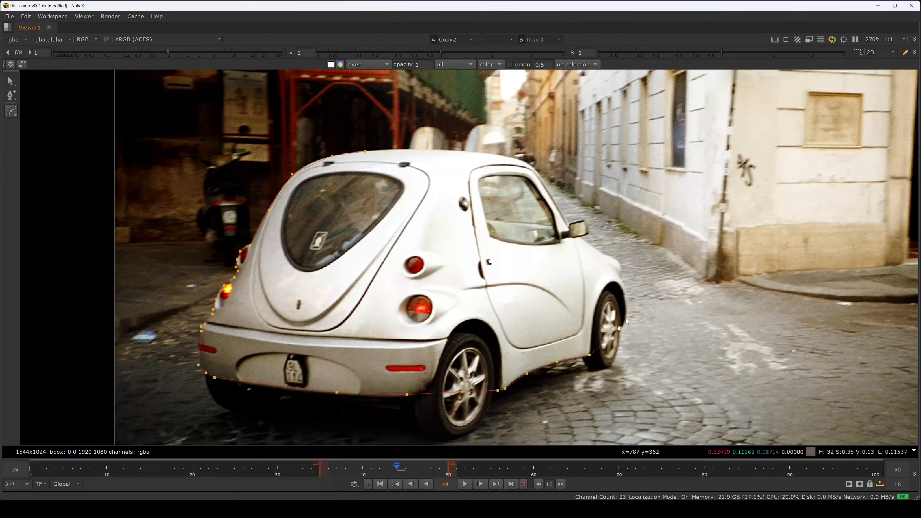
{"action": "left_click", "coordinate": [626, 318]}
{"action": "left_click", "coordinate": [626, 293]}
{"action": "left_click", "coordinate": [620, 278]}
{"action": "left_click", "coordinate": [618, 260]}
{"action": "left_click", "coordinate": [611, 256]}
{"action": "left_click", "coordinate": [567, 223]}
{"action": "left_click", "coordinate": [542, 179]}
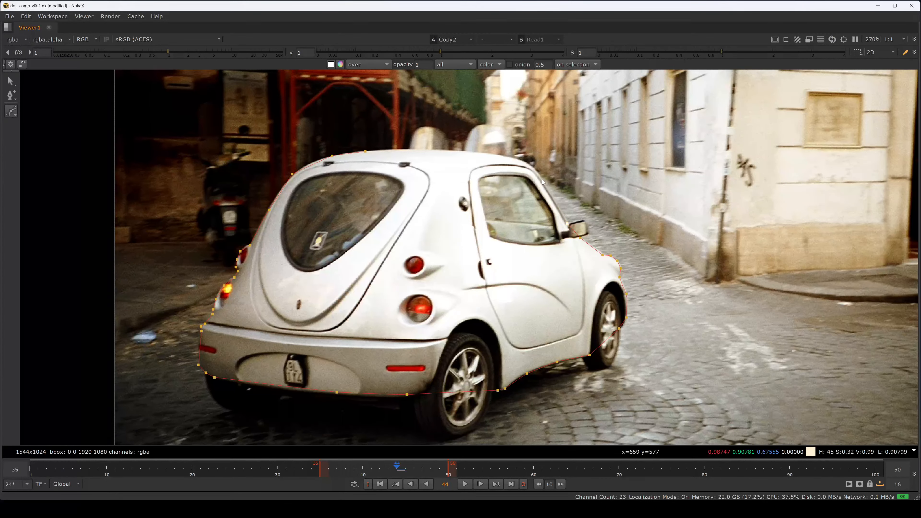
{"action": "left_click", "coordinate": [530, 165]}
{"action": "left_click", "coordinate": [523, 160]}
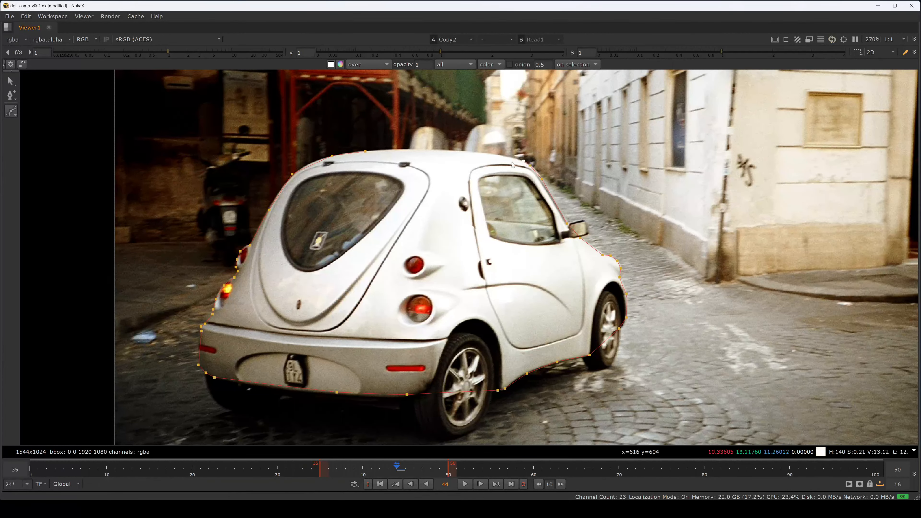
{"action": "left_click", "coordinate": [495, 154]}
{"action": "left_click", "coordinate": [440, 150]}
{"action": "left_click", "coordinate": [395, 149]}
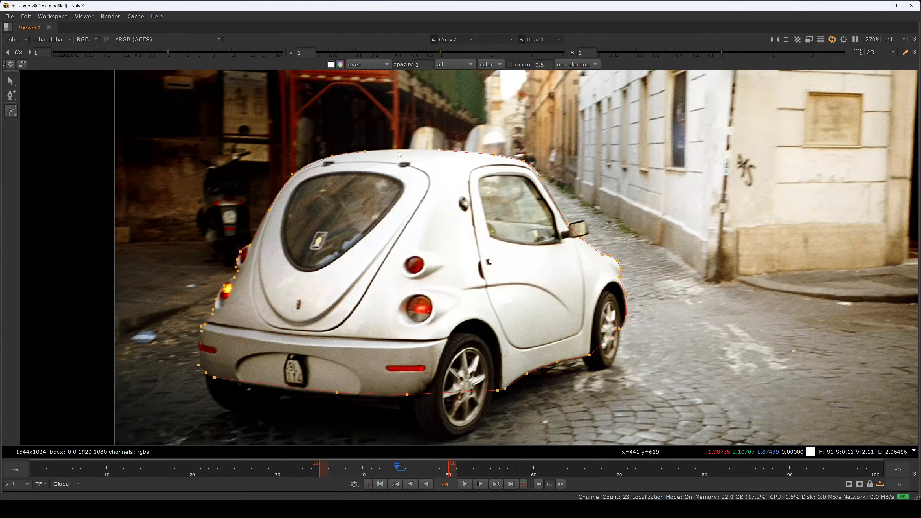
{"action": "left_click", "coordinate": [366, 152]}
{"action": "left_click", "coordinate": [497, 108]}
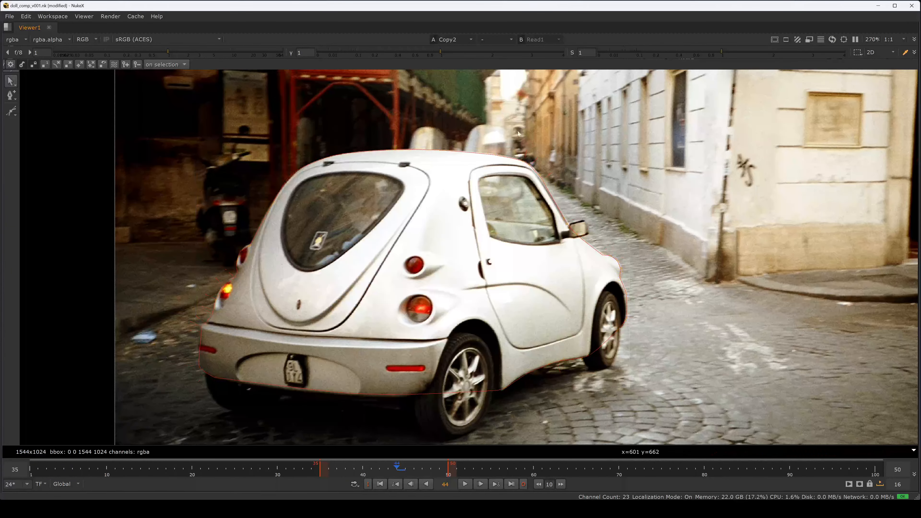
{"action": "left_click", "coordinate": [496, 153]}
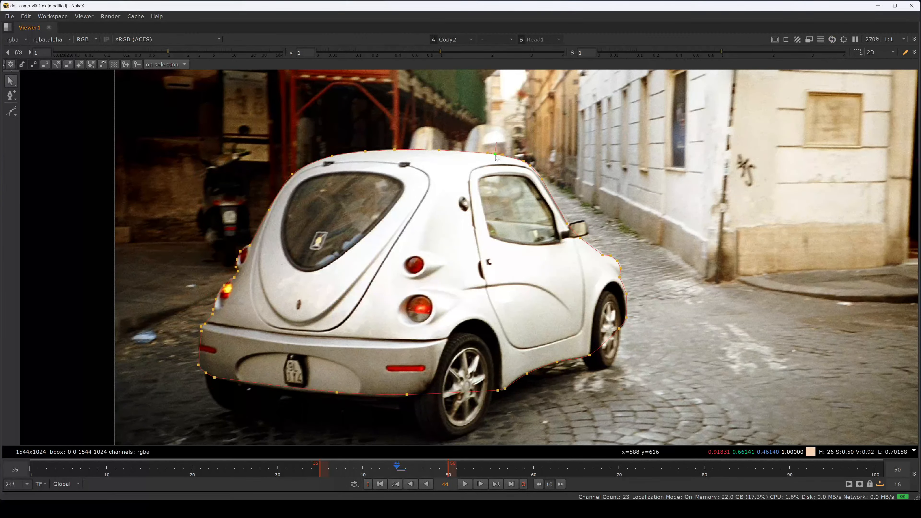
Draw a separate closed roto shape around the car's side mirror and pull its starting point in toward the mirror.
{"action": "scroll", "coordinate": [544, 224], "scroll_direction": "up", "scroll_amount": 5}
{"action": "key", "text": "v"}
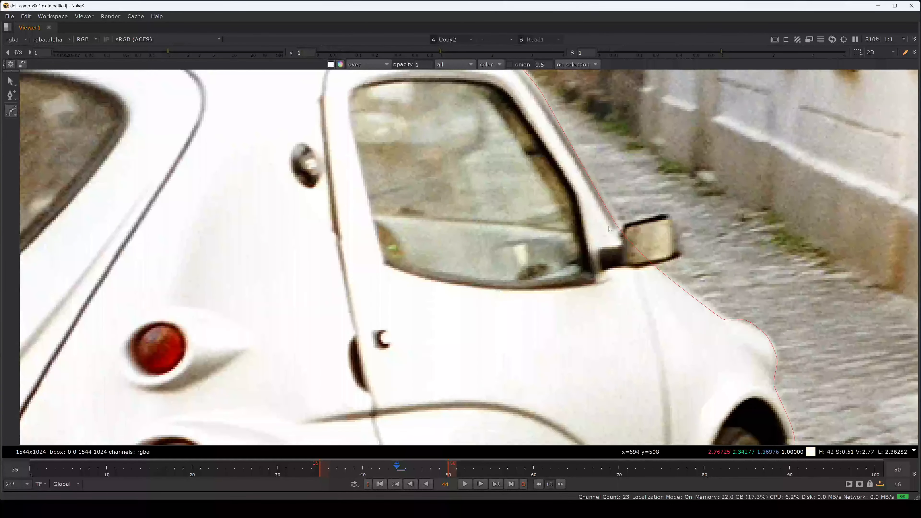
{"action": "left_click", "coordinate": [608, 226]}
{"action": "left_click", "coordinate": [625, 220]}
{"action": "left_click", "coordinate": [646, 215]}
{"action": "left_click", "coordinate": [667, 214]}
{"action": "left_click", "coordinate": [673, 219]}
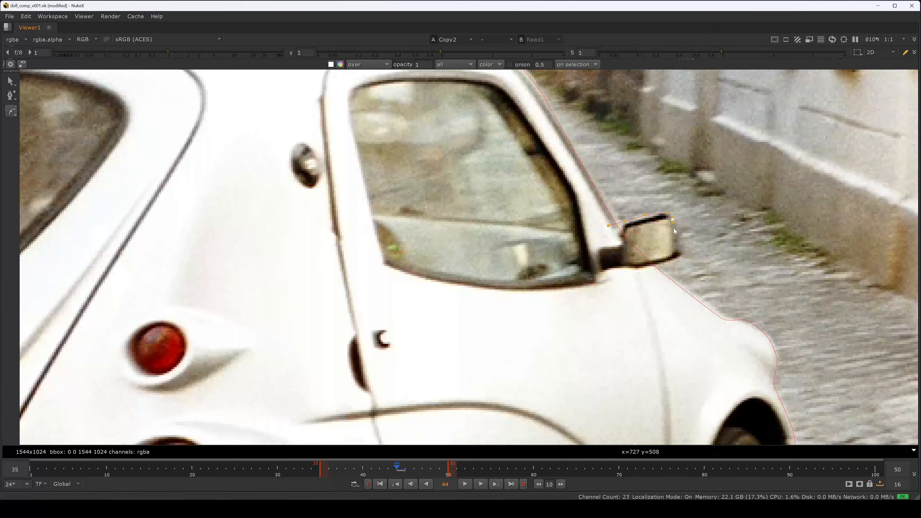
{"action": "left_click", "coordinate": [678, 233]}
{"action": "left_click", "coordinate": [679, 253]}
{"action": "left_click", "coordinate": [673, 258]}
{"action": "left_click", "coordinate": [656, 264]}
{"action": "left_click", "coordinate": [635, 268]}
{"action": "left_click", "coordinate": [620, 261]}
{"action": "left_click", "coordinate": [610, 251]}
{"action": "left_click", "coordinate": [608, 235]}
{"action": "left_click", "coordinate": [608, 225]}
{"action": "left_click_drag", "start_coordinate": [609, 226], "coordinate": [618, 231]}
Draw a closed roto shape around the lower part of the car's front wheel, overlapping the body shape.
{"action": "key", "text": "f"}
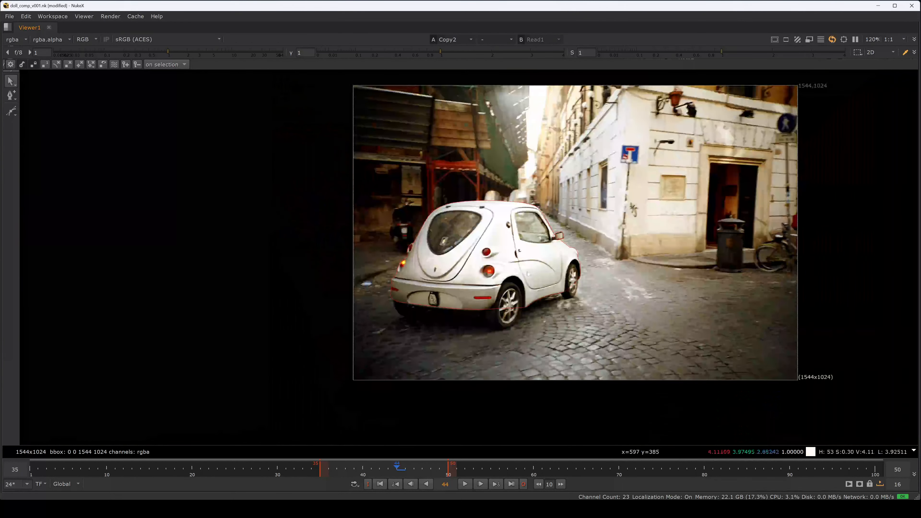
{"action": "scroll", "coordinate": [532, 284], "scroll_direction": "up", "scroll_amount": 5}
{"action": "key", "text": "v"}
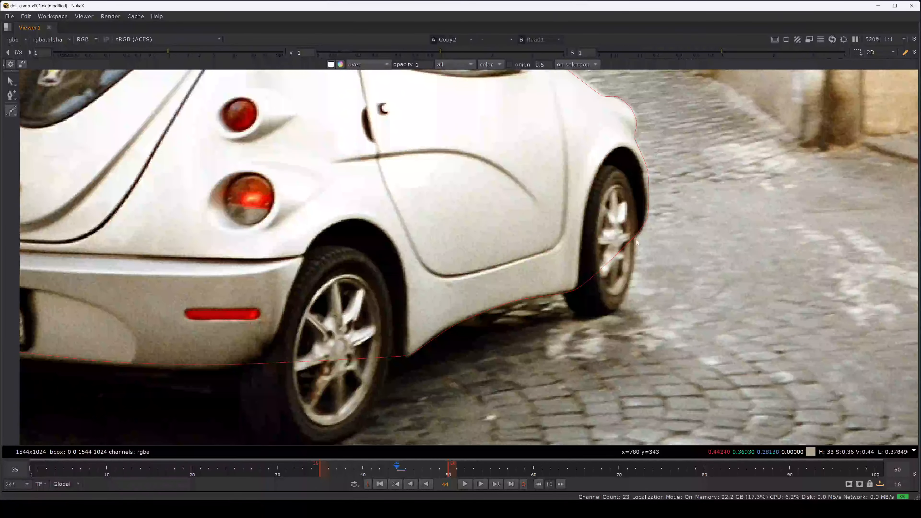
{"action": "left_click", "coordinate": [633, 231]}
{"action": "left_click", "coordinate": [632, 264]}
{"action": "left_click", "coordinate": [623, 300]}
{"action": "left_click", "coordinate": [613, 312]}
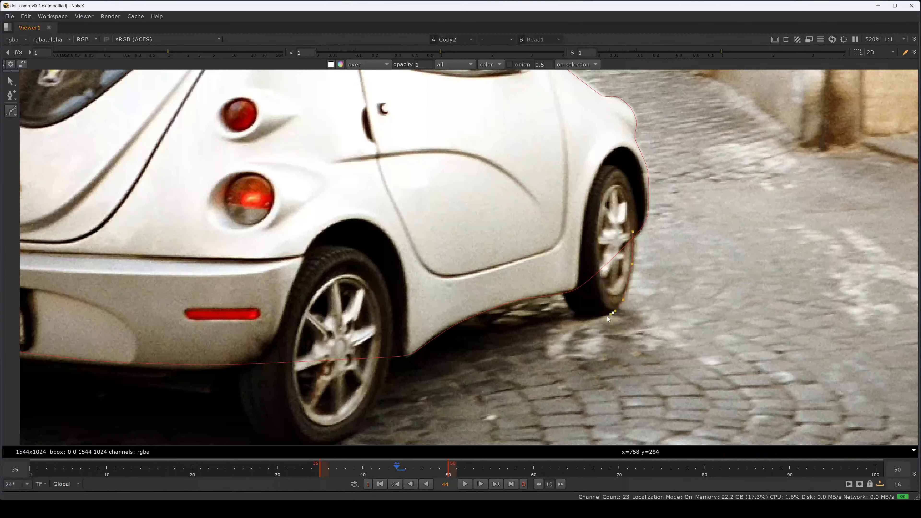
{"action": "left_click", "coordinate": [595, 318]}
{"action": "left_click", "coordinate": [576, 313]}
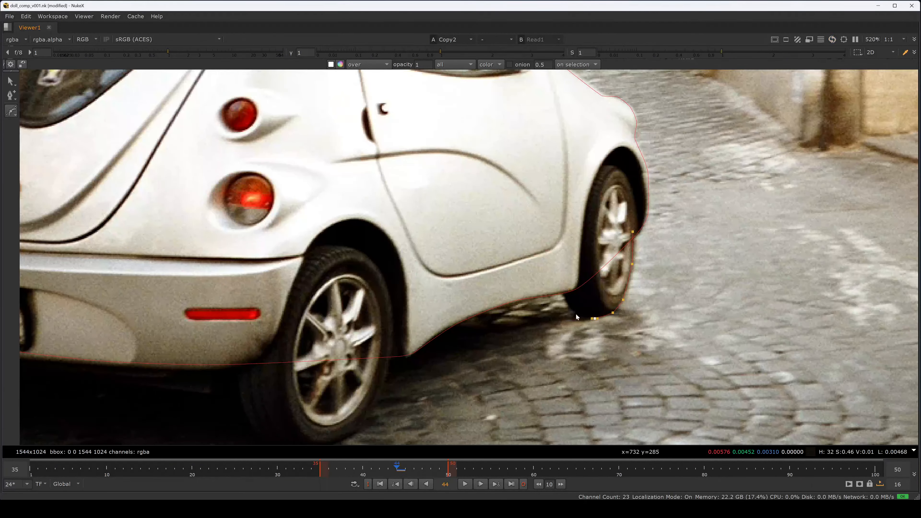
{"action": "left_click", "coordinate": [560, 283]}
{"action": "left_click", "coordinate": [562, 247]}
{"action": "left_click", "coordinate": [633, 231]}
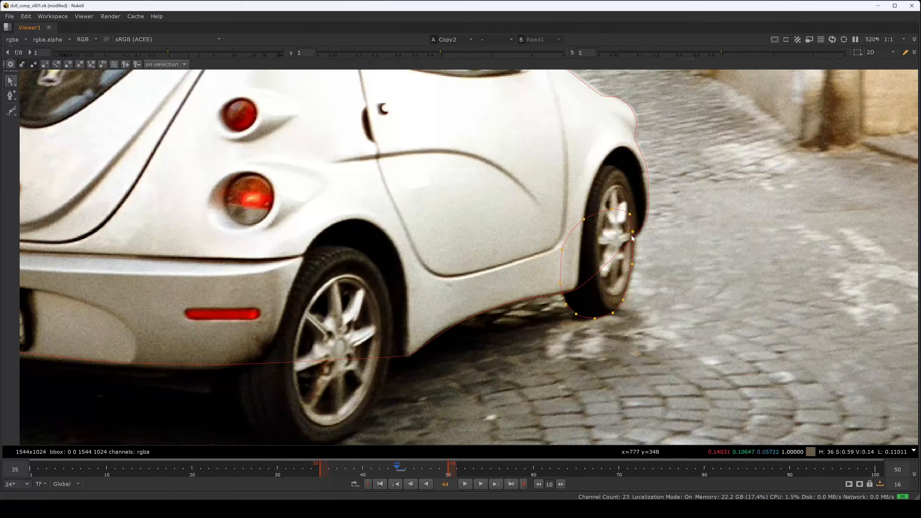
{"action": "key", "text": "v"}
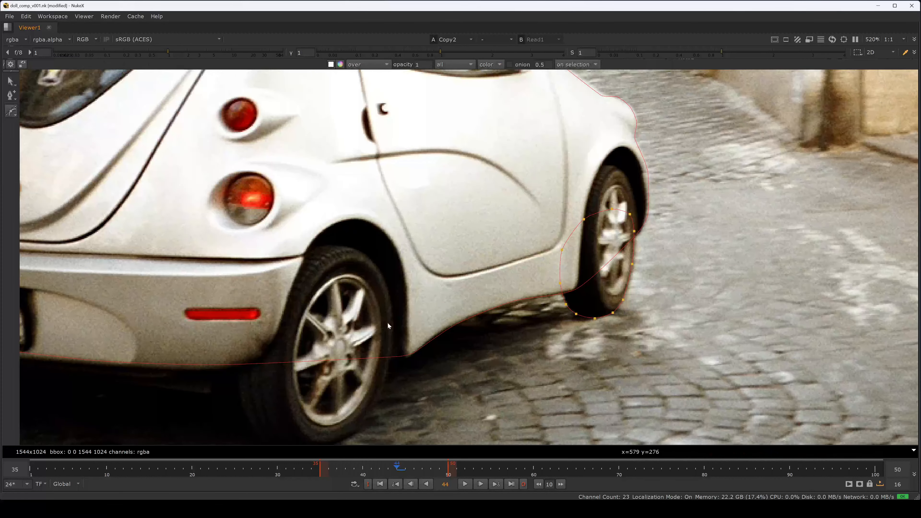
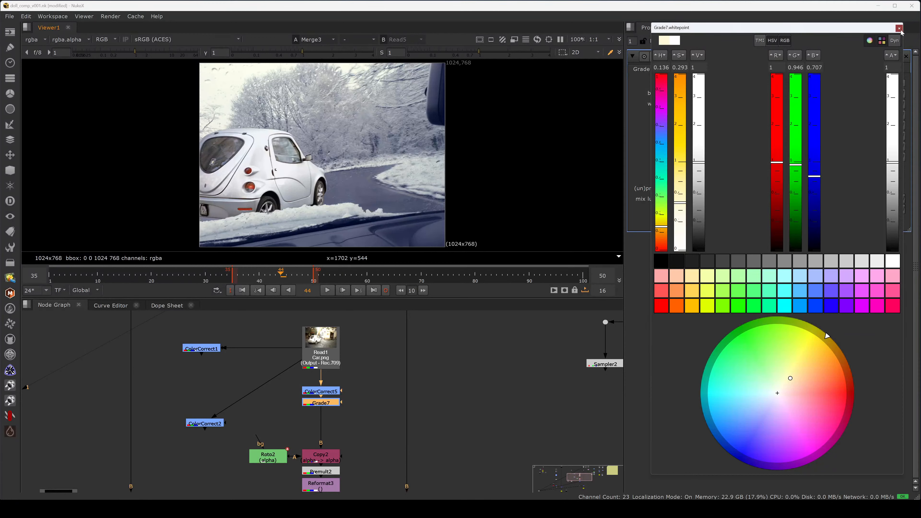
Close Grade7's whitepoint colour picker, set its gain to 0.98, and collapse the gain channels into a single value.
{"action": "left_click", "coordinate": [899, 28]}
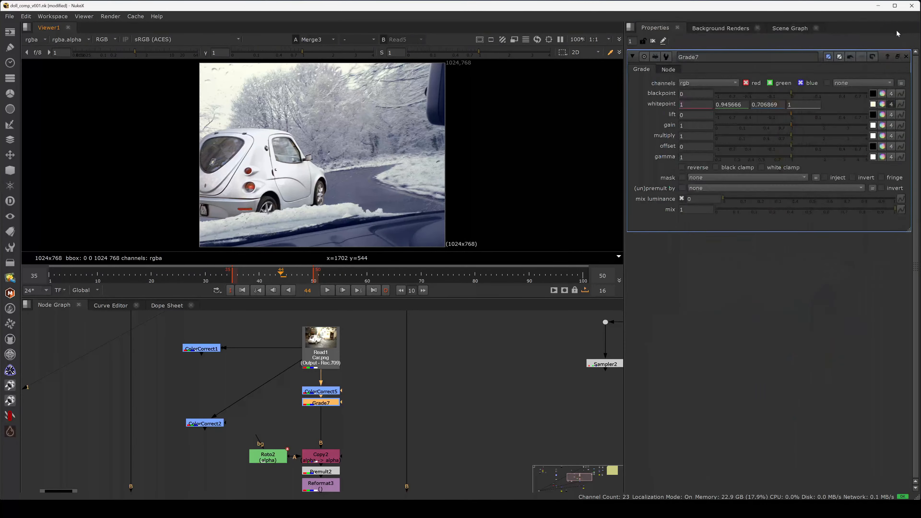
{"action": "left_click", "coordinate": [882, 125]}
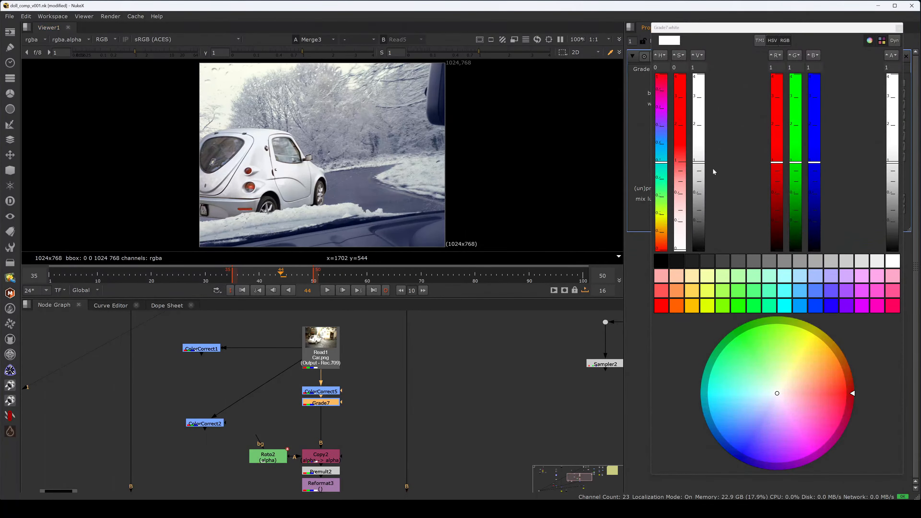
{"action": "left_click_drag", "start_coordinate": [702, 163], "coordinate": [704, 165]}
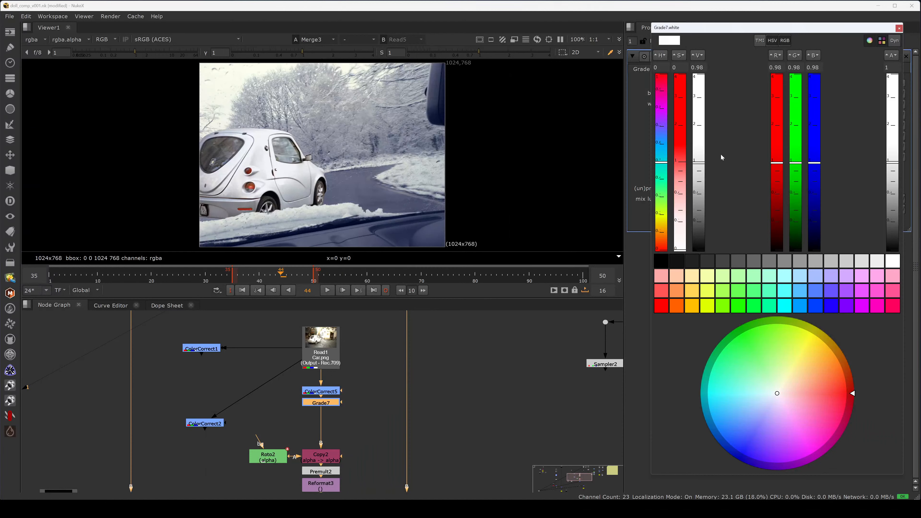
{"action": "left_click", "coordinate": [899, 28]}
{"action": "left_click", "coordinate": [891, 126]}
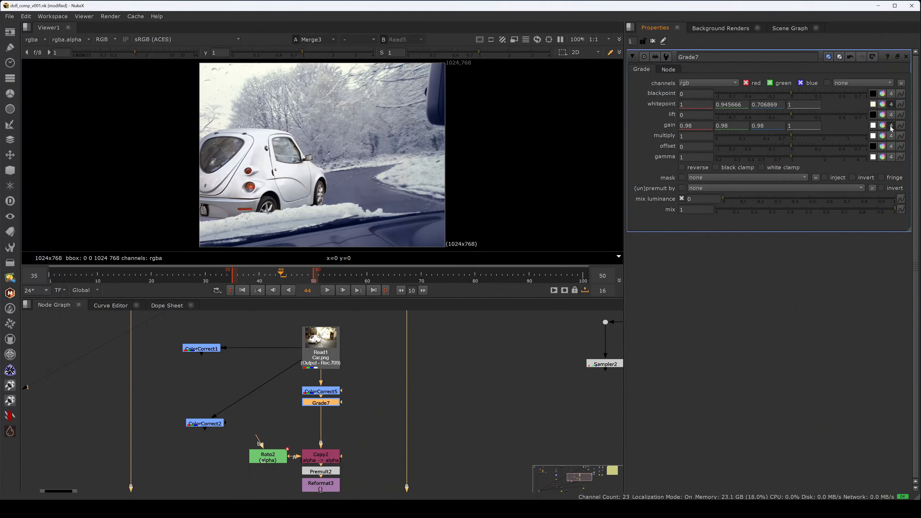
Reset Grade7's gain to 1 and raise its lift to about 0.05 in the colour picker.
{"action": "left_click_drag", "start_coordinate": [810, 124], "coordinate": [791, 124]}
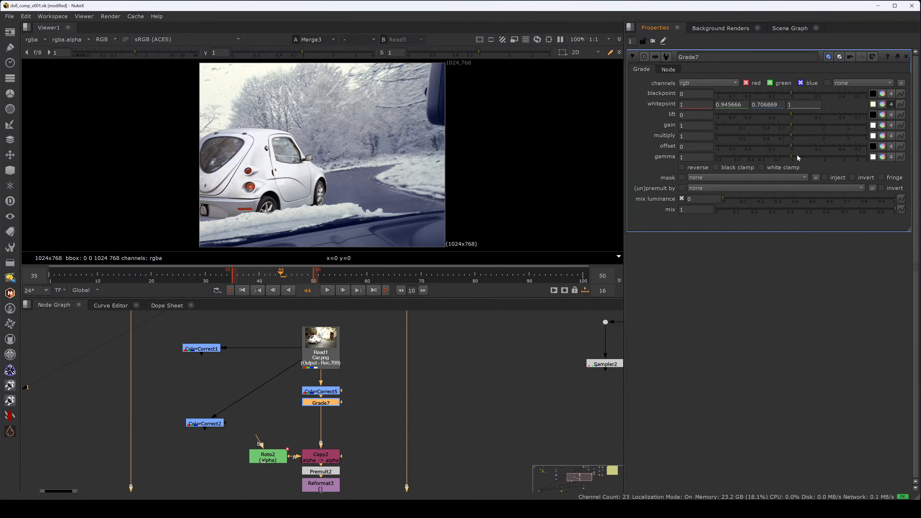
{"action": "left_click_drag", "start_coordinate": [798, 156], "coordinate": [800, 155]}
{"action": "left_click", "coordinate": [882, 115]}
{"action": "mouse_move", "coordinate": [776, 397]}
{"action": "left_mouse_down"}
{"action": "mouse_move", "coordinate": [769, 402]}
{"action": "mouse_move", "coordinate": [777, 393]}
{"action": "left_mouse_up"}
{"action": "left_click_drag", "start_coordinate": [702, 162], "coordinate": [706, 155]}
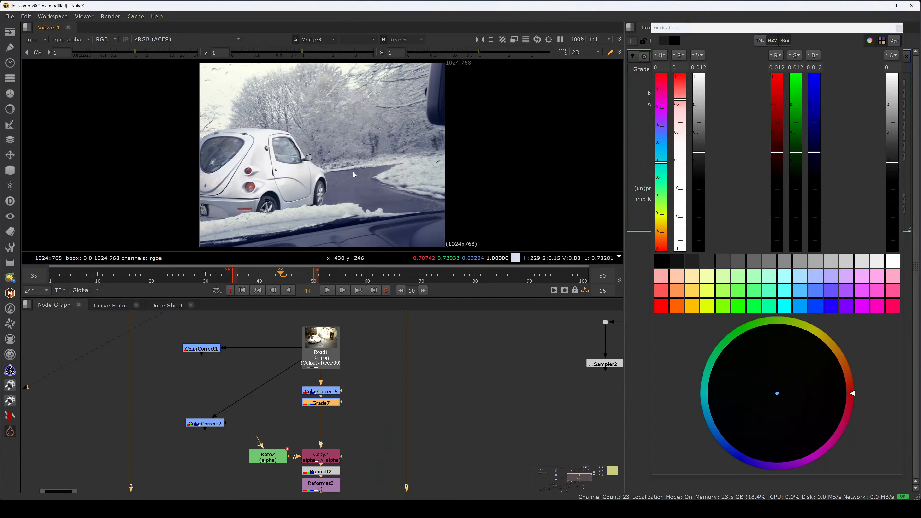
{"action": "left_click_drag", "start_coordinate": [704, 152], "coordinate": [705, 144]}
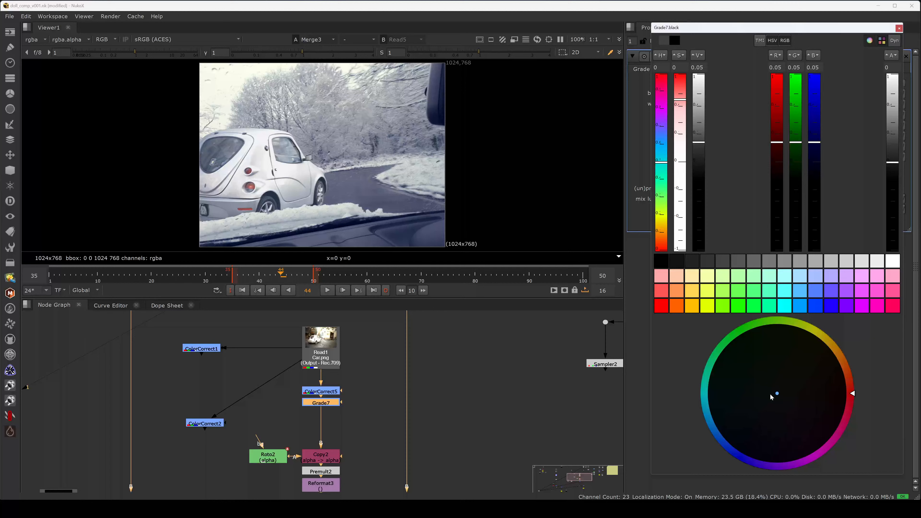
{"action": "left_click_drag", "start_coordinate": [775, 396], "coordinate": [769, 402]}
{"action": "left_click", "coordinate": [899, 28]}
Tint Grade7's gamma slightly blue, to about 0.941 red, 0.991 green and 1.16 blue.
{"action": "left_click", "coordinate": [882, 157]}
{"action": "left_click_drag", "start_coordinate": [703, 149], "coordinate": [703, 158]}
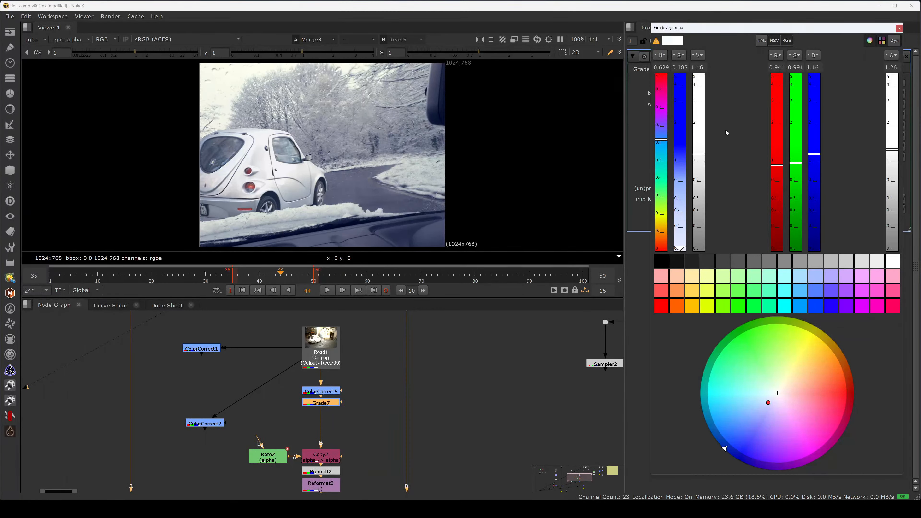
Inspect the composite full screen, alternating between the red channel and full colour to judge how the graded car matches the scene.
{"action": "key", "text": "space"}
{"action": "key", "text": "f"}
{"action": "key", "text": "r"}
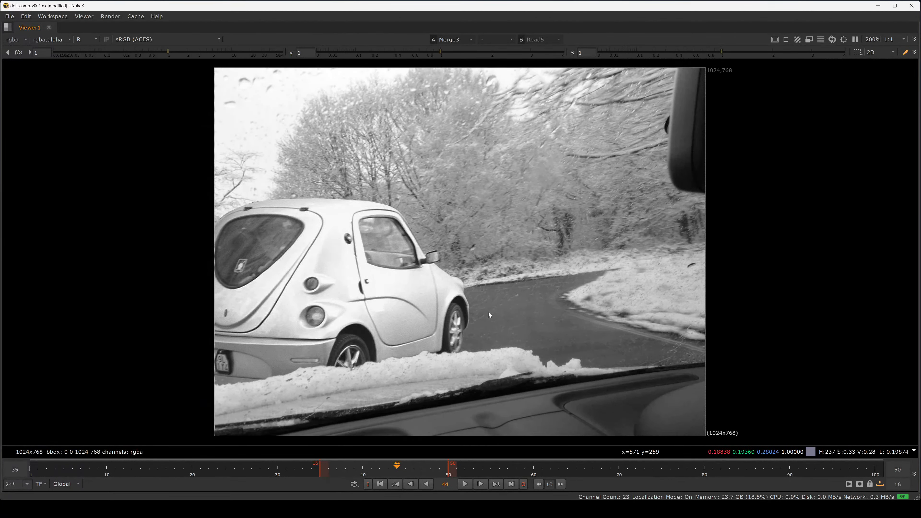
{"action": "key", "text": "r"}
{"action": "key", "text": "r"}
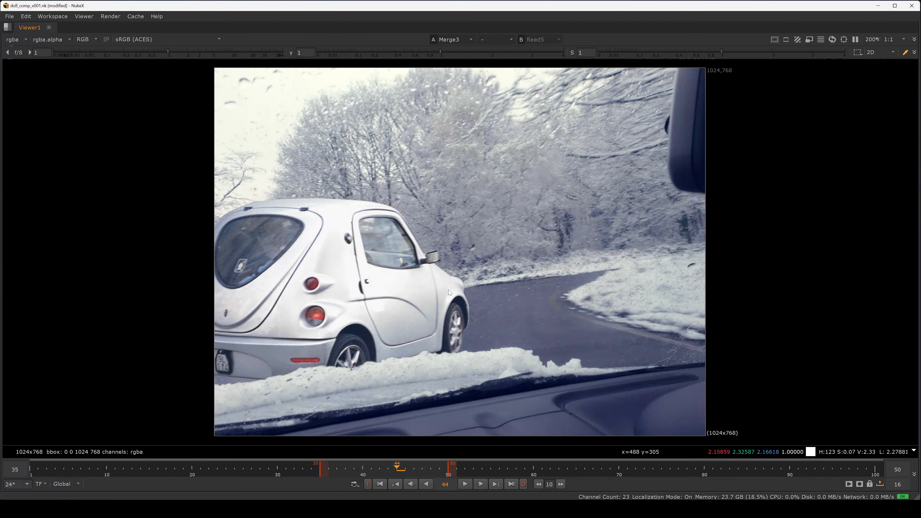
{"action": "key", "text": "r"}
{"action": "key", "text": "r"}
{"action": "key", "text": "space"}
Insert a new ColorCorrect node between the Read1 car image and ColorCorrect5.
{"action": "middle_click_drag", "start_coordinate": [375, 390], "coordinate": [388, 384]}
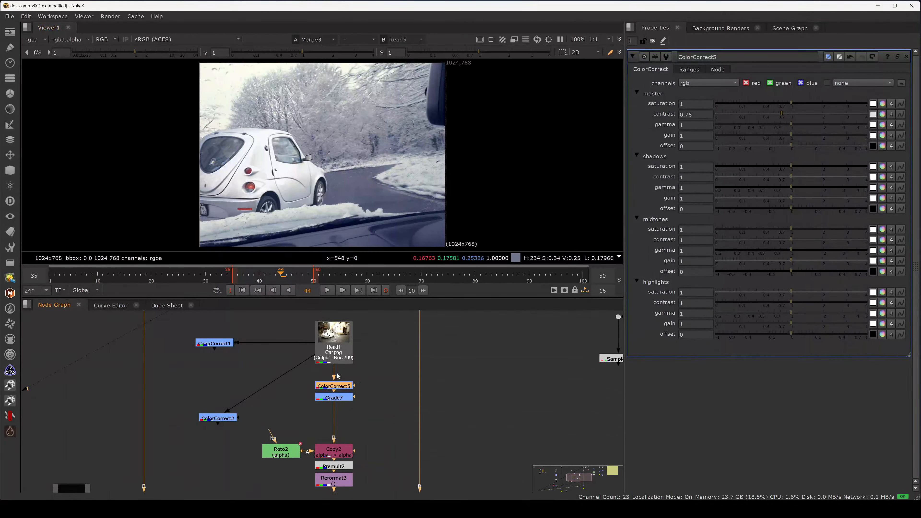
{"action": "left_click", "coordinate": [339, 355]}
{"action": "key", "text": "c"}
Reconnect ColorCorrect2's input to ColorCorrect1 and place ColorCorrect2 directly below it.
{"action": "left_click_drag", "start_coordinate": [310, 366], "coordinate": [327, 350]}
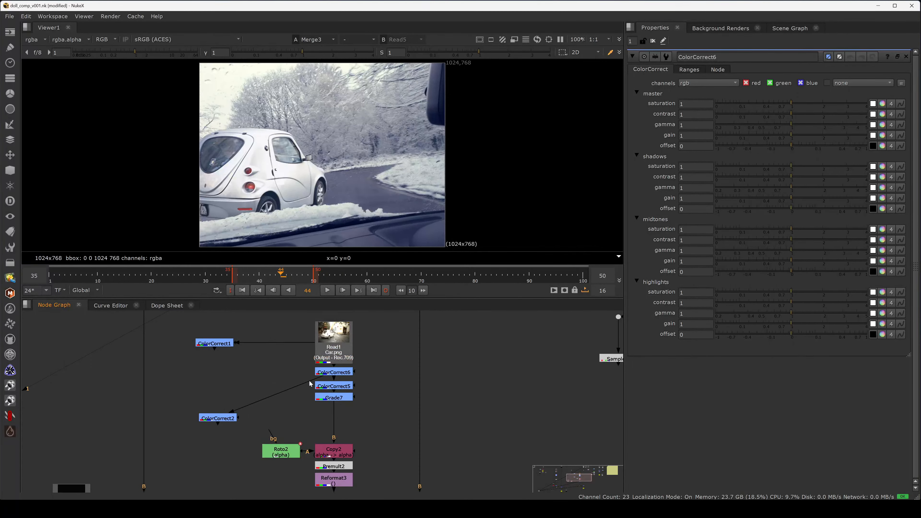
{"action": "left_click_drag", "start_coordinate": [311, 382], "coordinate": [220, 344]}
{"action": "left_click", "coordinate": [327, 372]}
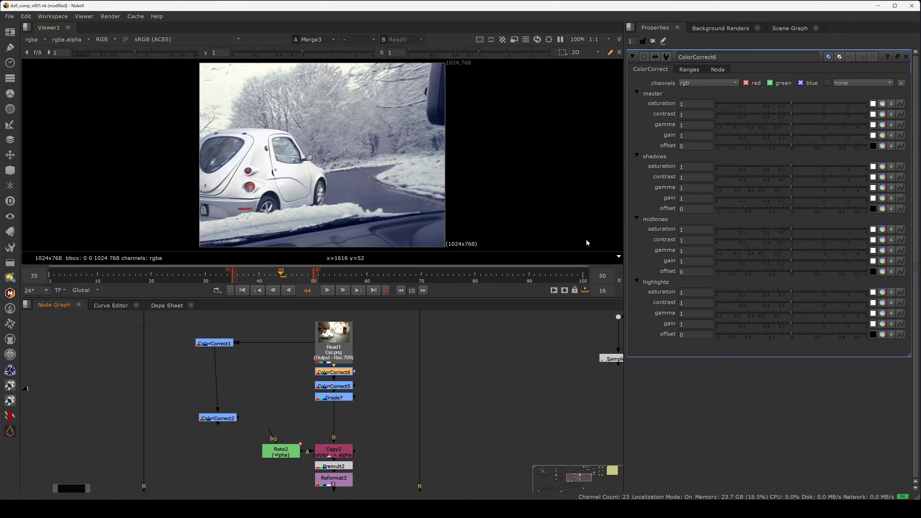
{"action": "left_click", "coordinate": [372, 382]}
{"action": "left_click_drag", "start_coordinate": [215, 420], "coordinate": [211, 389]}
{"action": "left_click", "coordinate": [366, 329]}
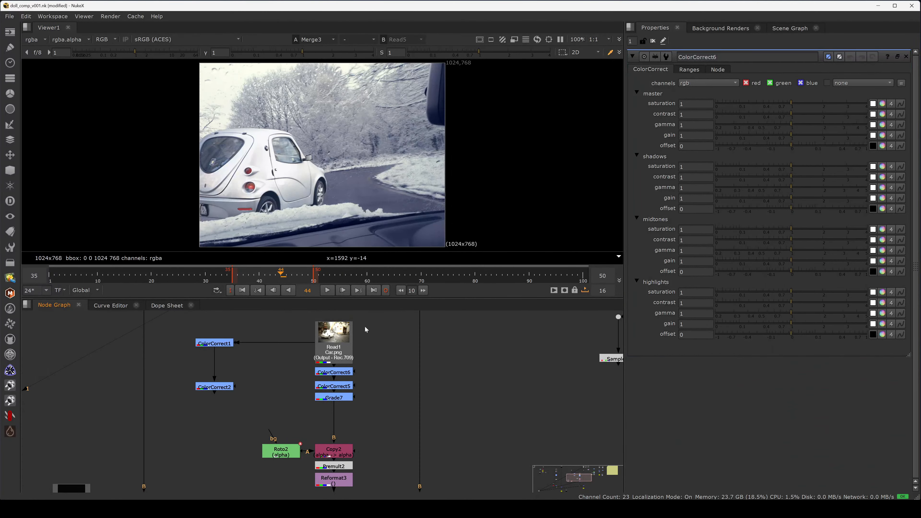
Lower ColorCorrect6's master contrast to 0.92.
{"action": "left_click", "coordinate": [334, 372]}
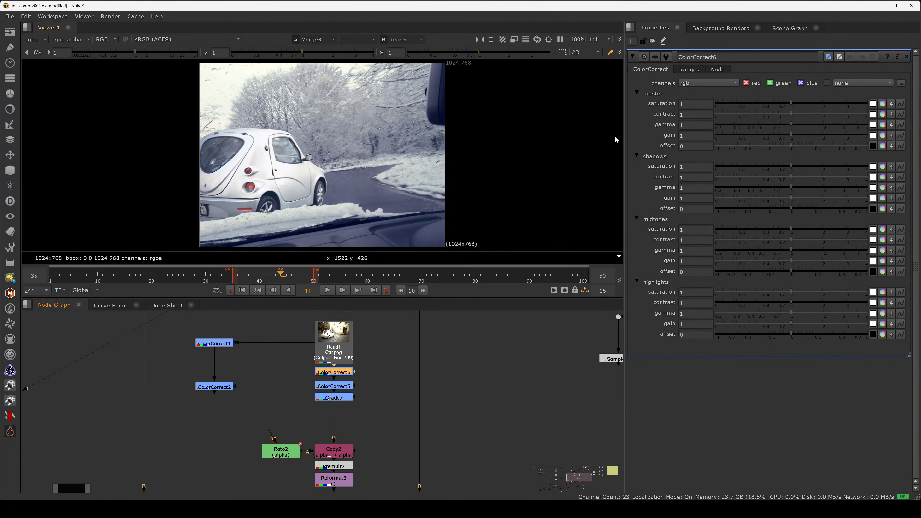
{"action": "left_click_drag", "start_coordinate": [791, 113], "coordinate": [819, 107]}
{"action": "left_click", "coordinate": [779, 113], "text": "ctrl"}
{"action": "left_click", "coordinate": [782, 114]}
{"action": "left_click", "coordinate": [785, 114], "text": "ctrl"}
{"action": "left_click", "coordinate": [790, 115]}
Compare the car's contrast with the snowy road full screen, in both the red channel and full colour.
{"action": "key", "text": "space"}
{"action": "key", "text": "f"}
{"action": "key", "text": "r"}
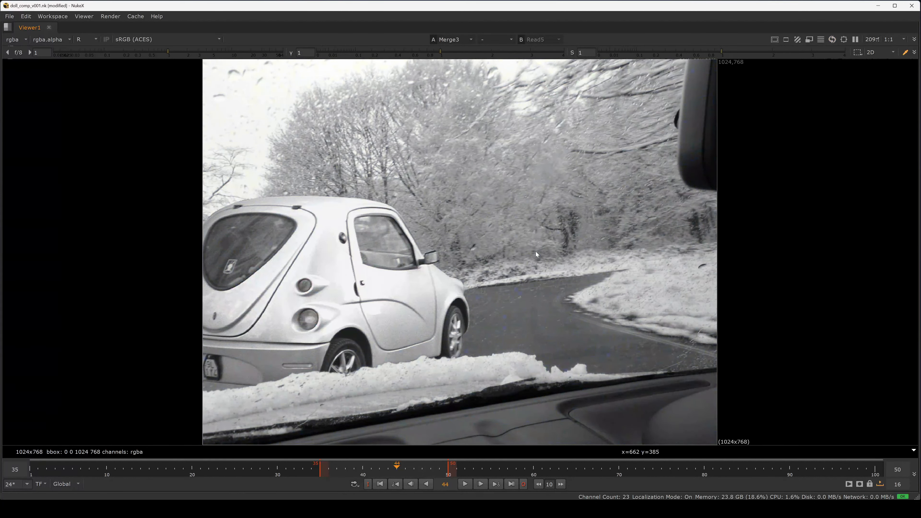
{"action": "key", "text": "r"}
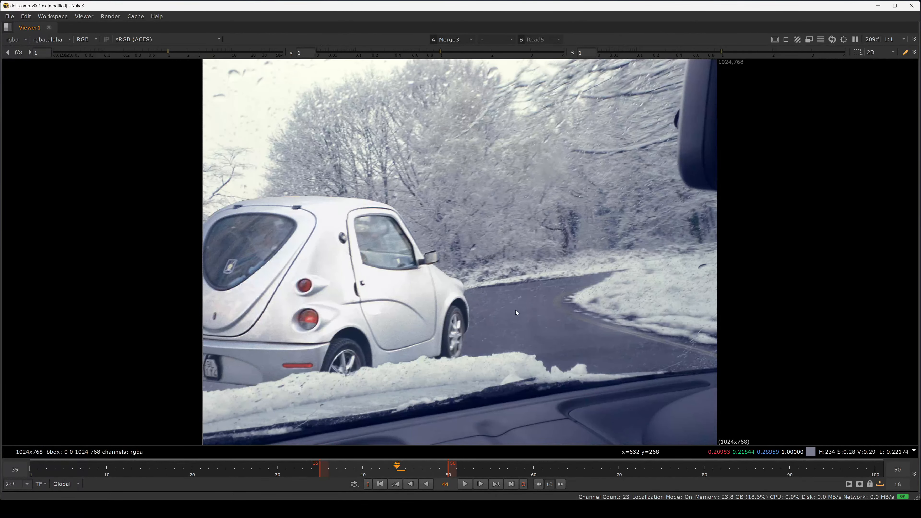
{"action": "key", "text": "r"}
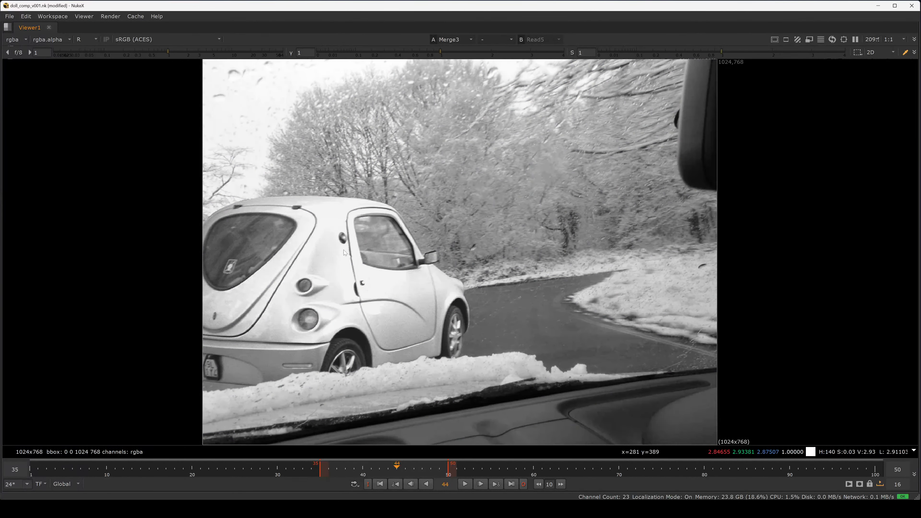
{"action": "key", "text": "r"}
{"action": "key", "text": "r"}
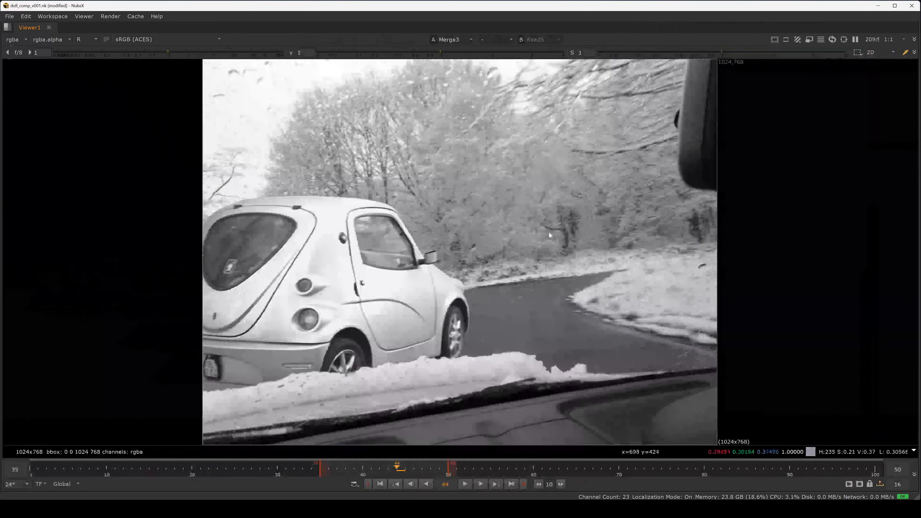
{"action": "key", "text": "space"}
Lower ColorCorrect6's master gain to 0.46.
{"action": "left_click_drag", "start_coordinate": [796, 135], "coordinate": [767, 136]}
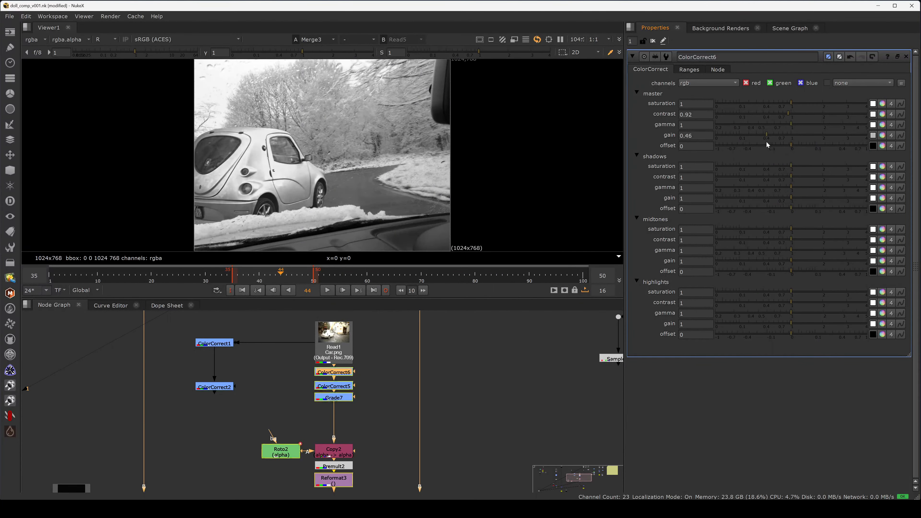